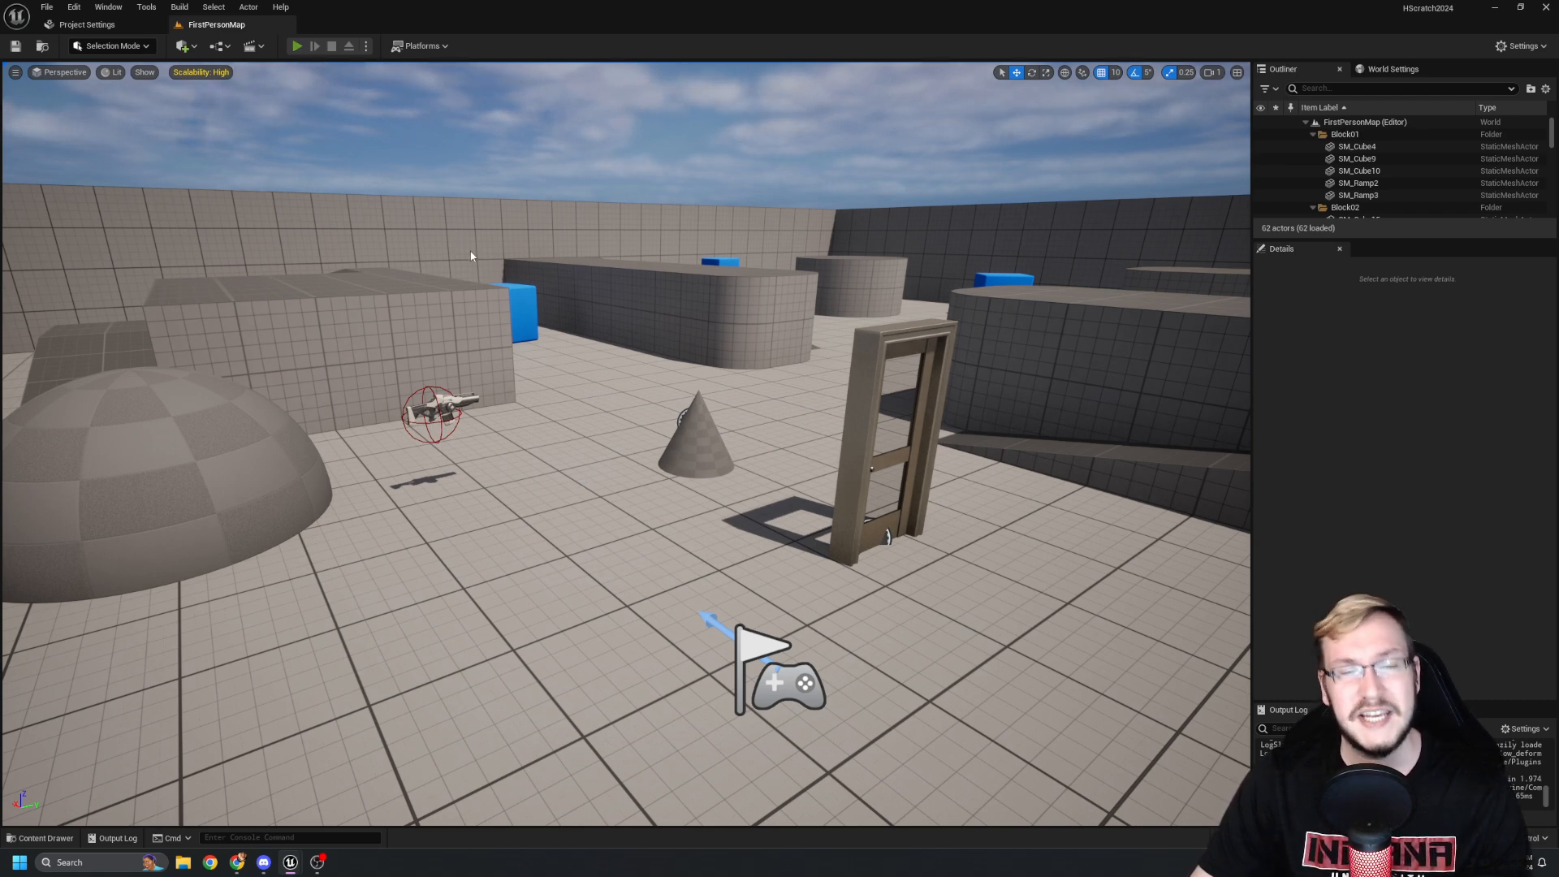
Play-test the first-person map by walking around the arena, and end the play session.
{"action": "key", "text": "alt+p"}
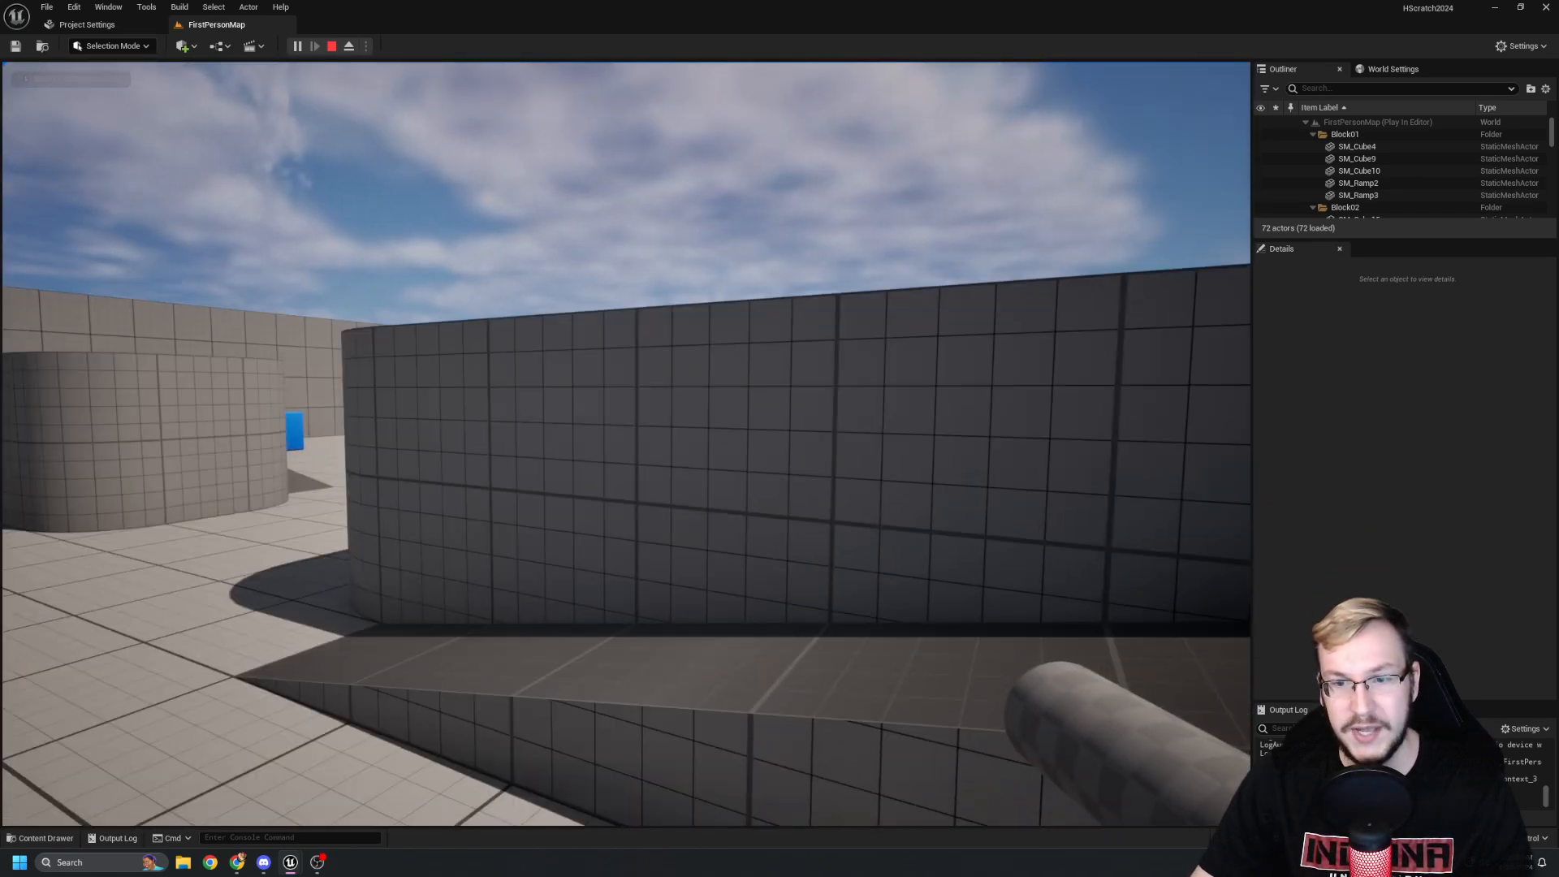
{"action": "key", "text": "w"}
{"action": "key", "text": "s"}
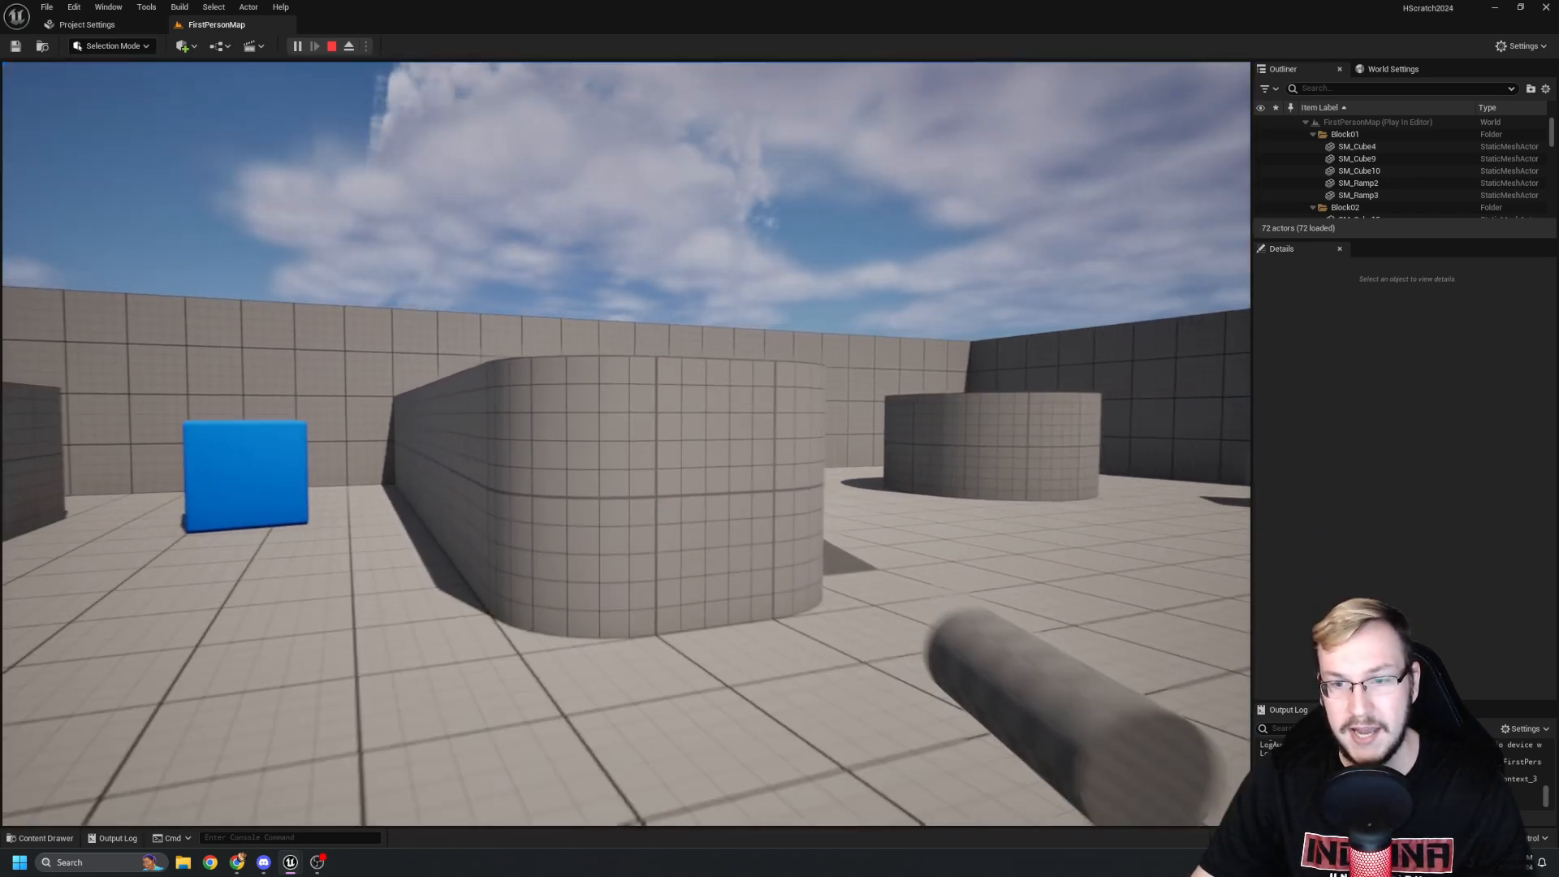
{"action": "left_click", "coordinate": [626, 444]}
{"action": "key", "text": "w"}
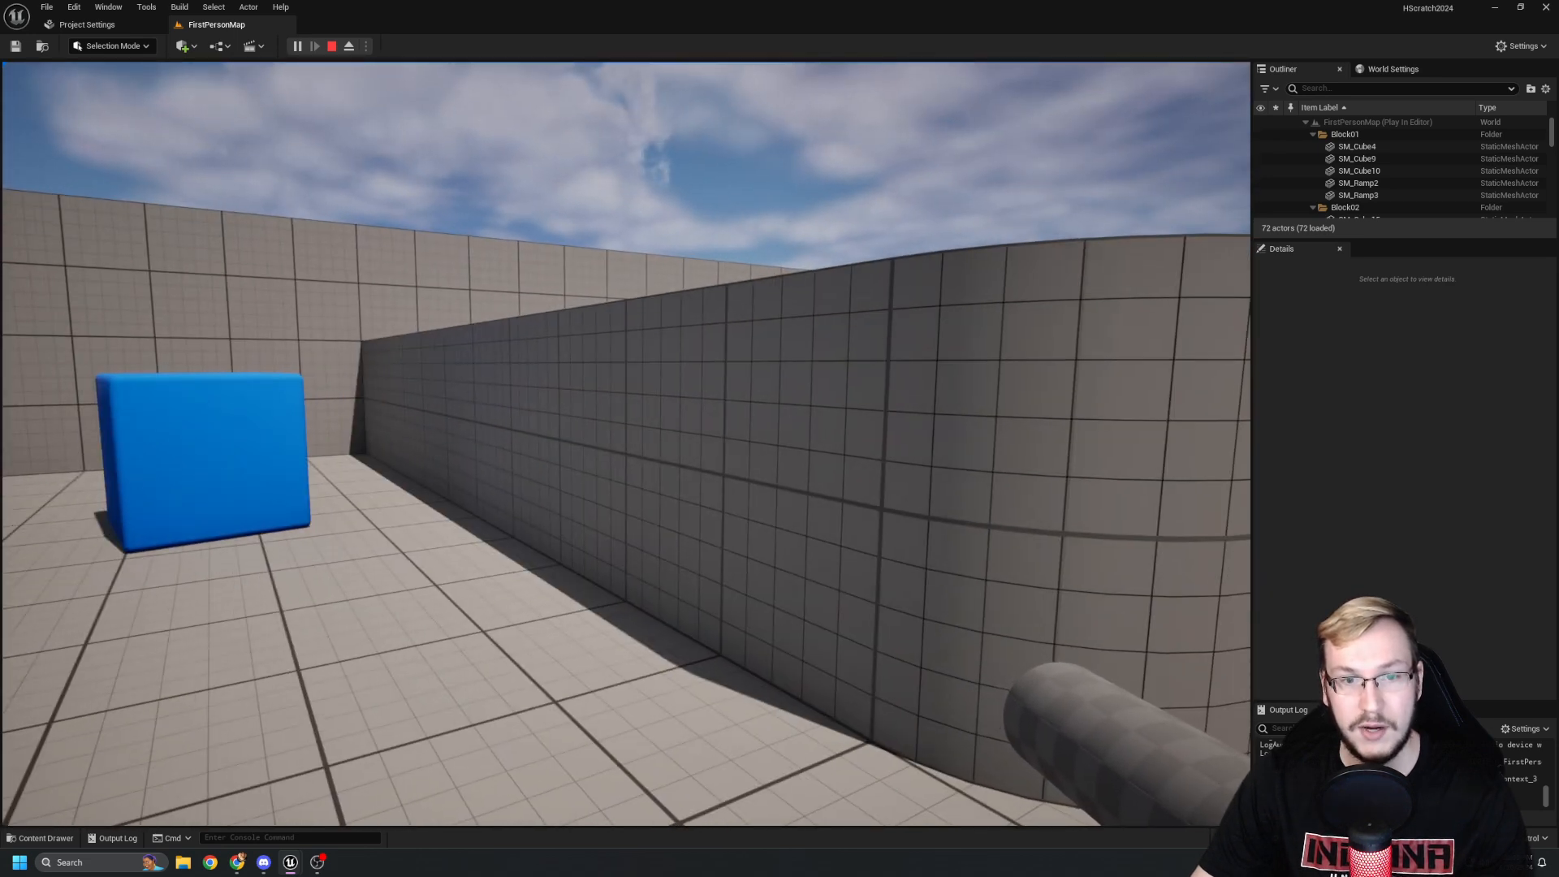
{"action": "key", "text": "Escape"}
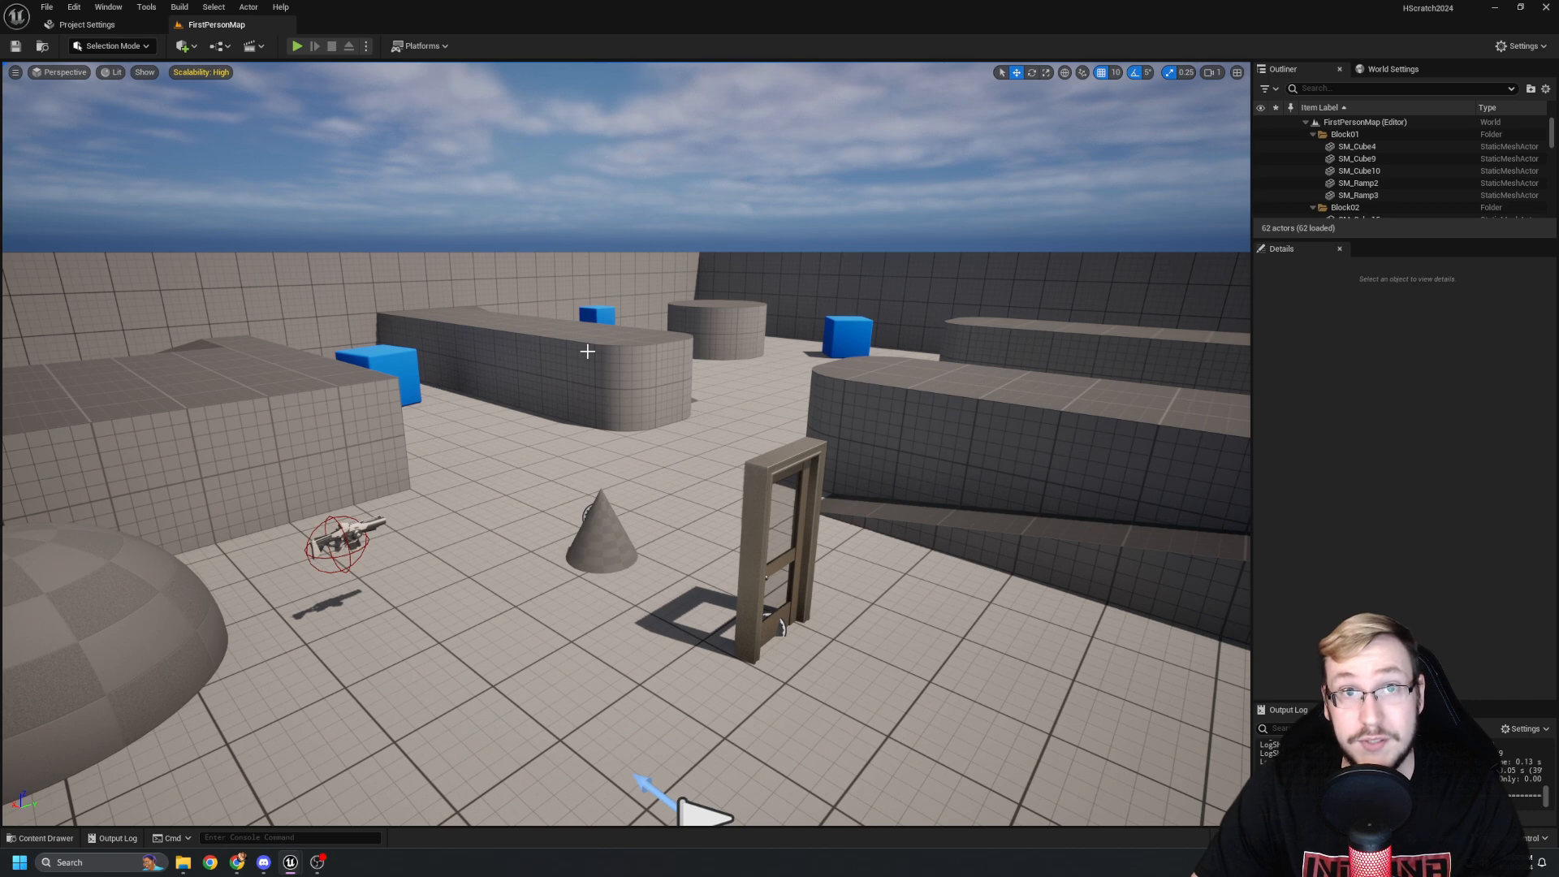
Create a folder named Levels inside the _DarkBPs content folder.
{"action": "right_click_drag", "start_coordinate": [514, 315], "coordinate": [505, 316]}
{"action": "key", "text": "ctrl+space"}
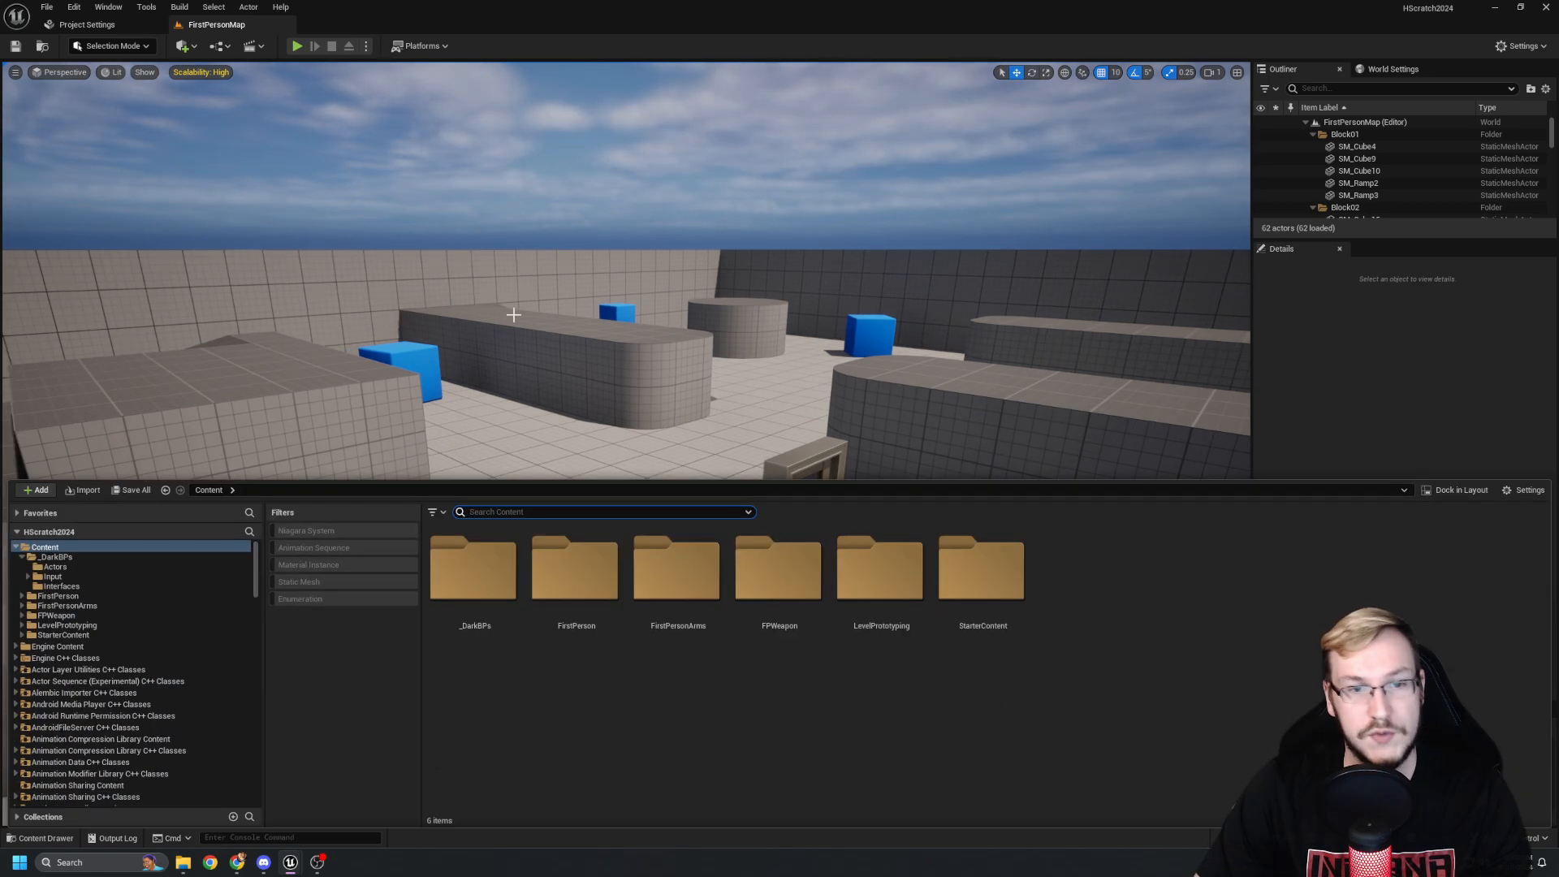
{"action": "double_click", "coordinate": [491, 565]}
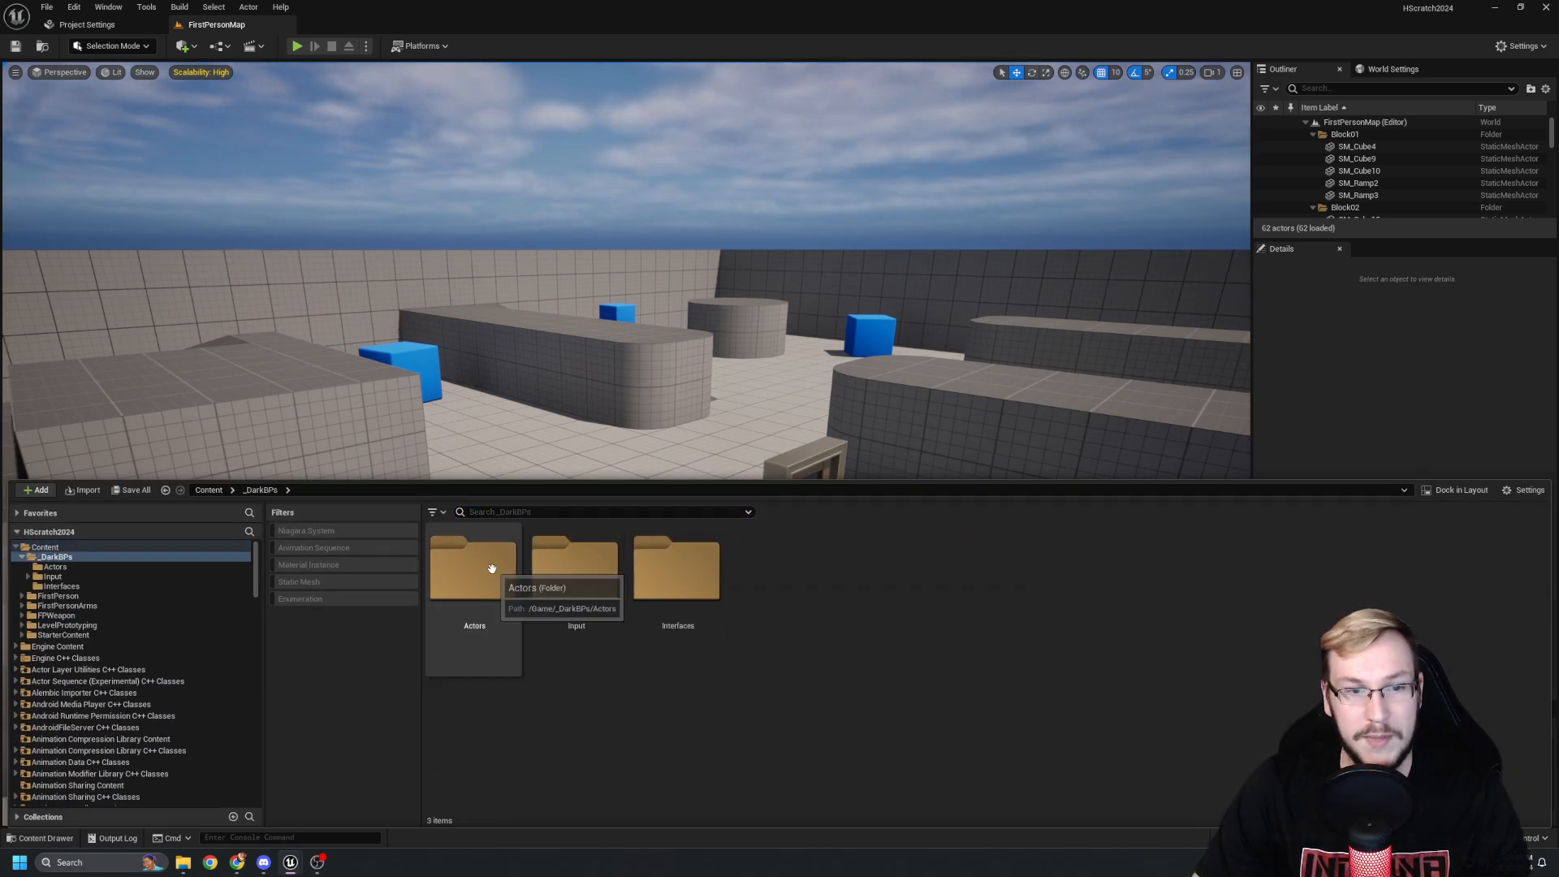
{"action": "right_click", "coordinate": [794, 598]}
{"action": "left_click", "coordinate": [836, 197]}
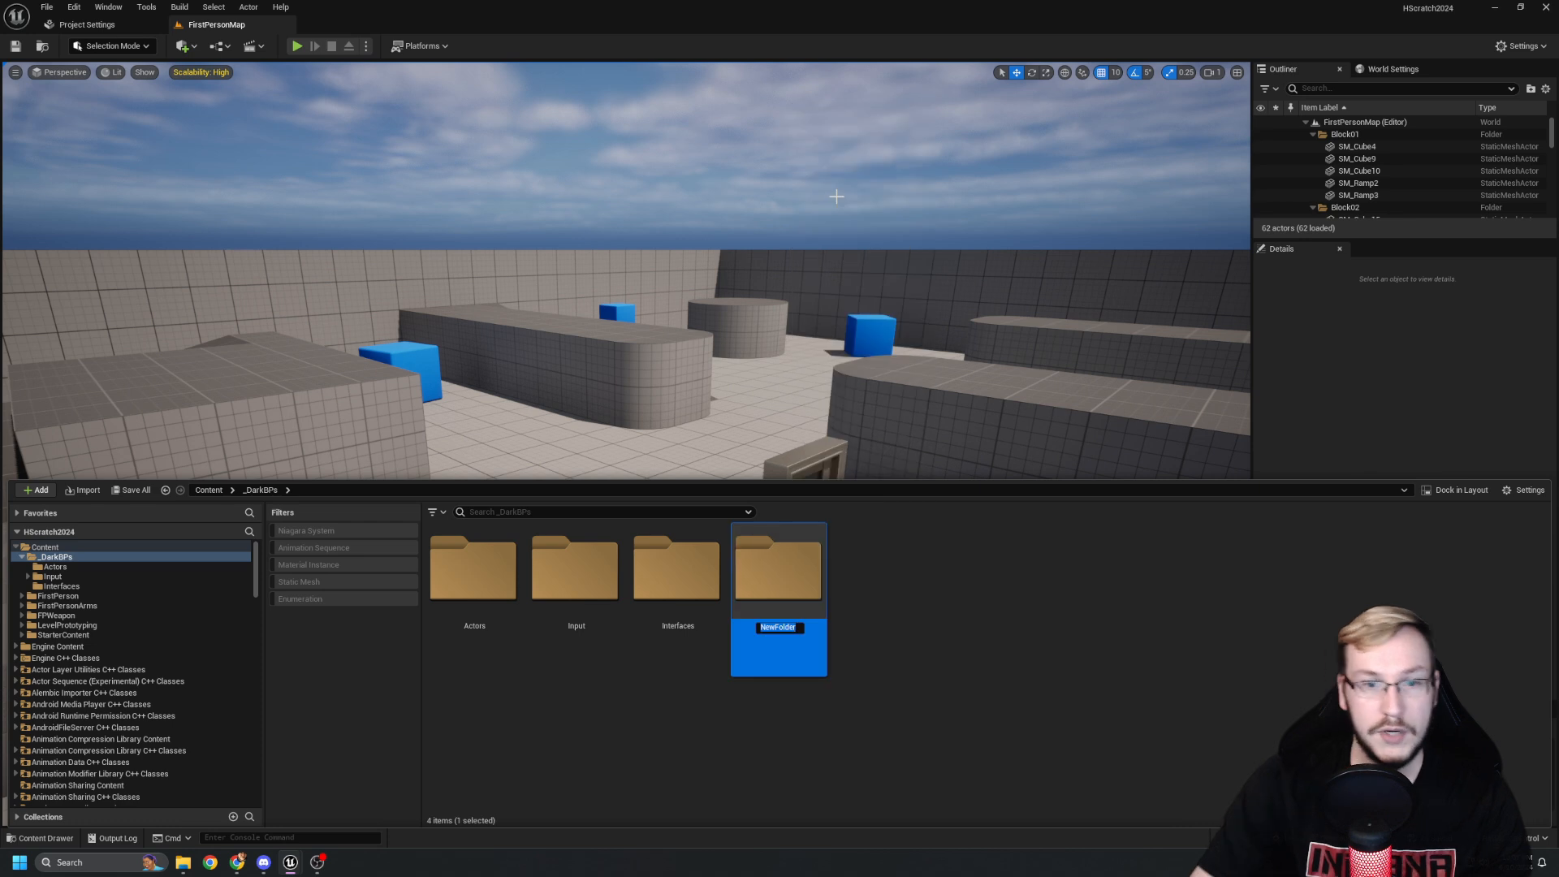
{"action": "type", "text": "Levels"}
{"action": "key", "text": "Return"}
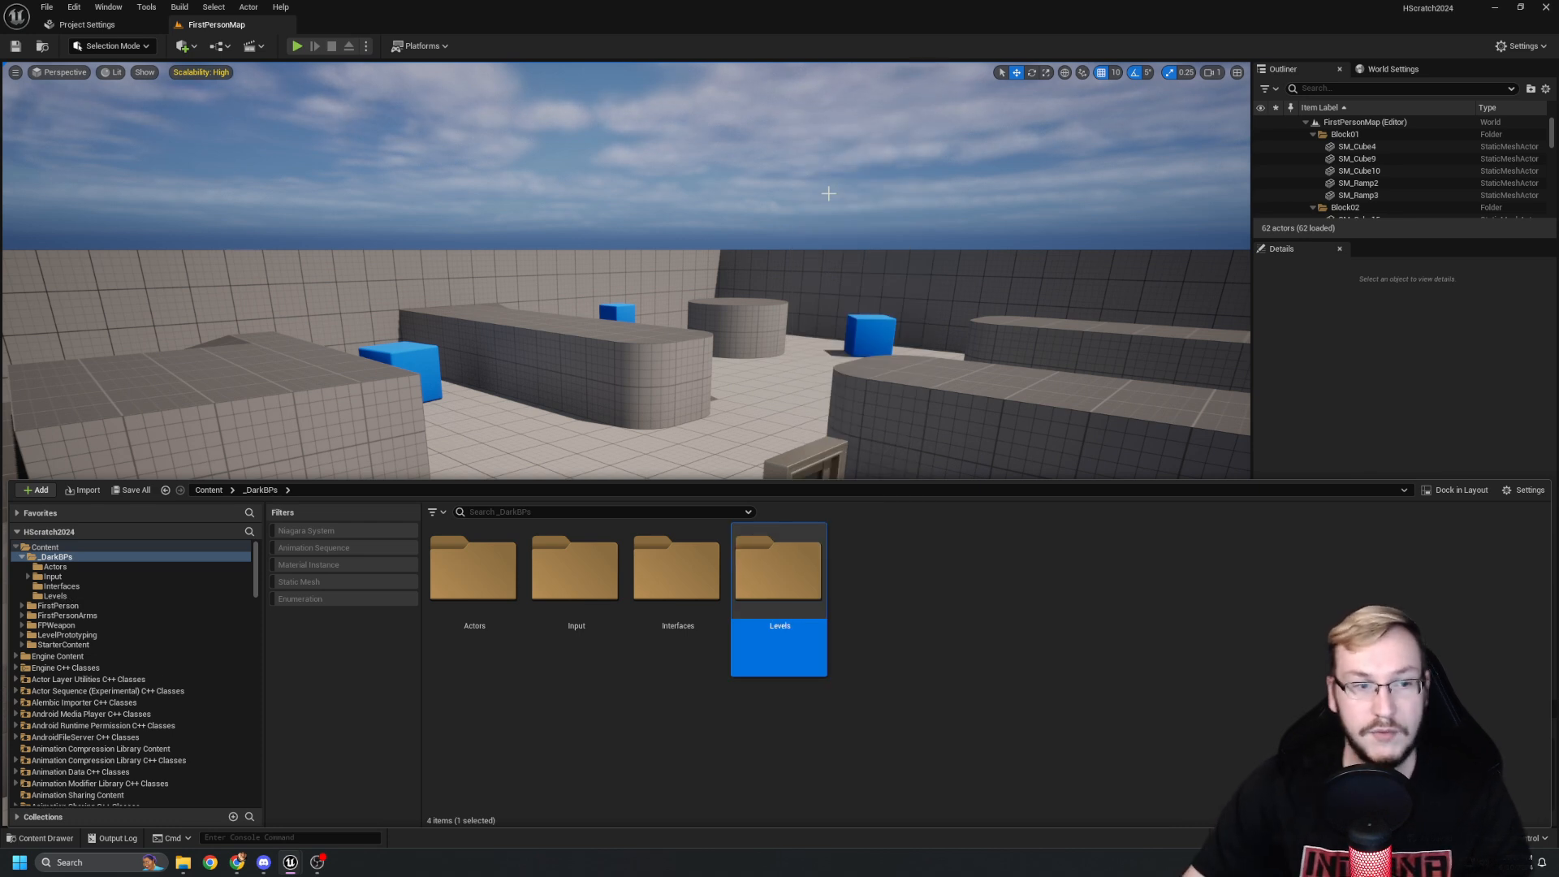
Create a level named Level_HouseMap in the Levels folder and open it for editing.
{"action": "key", "text": "Return"}
{"action": "right_click", "coordinate": [611, 585]}
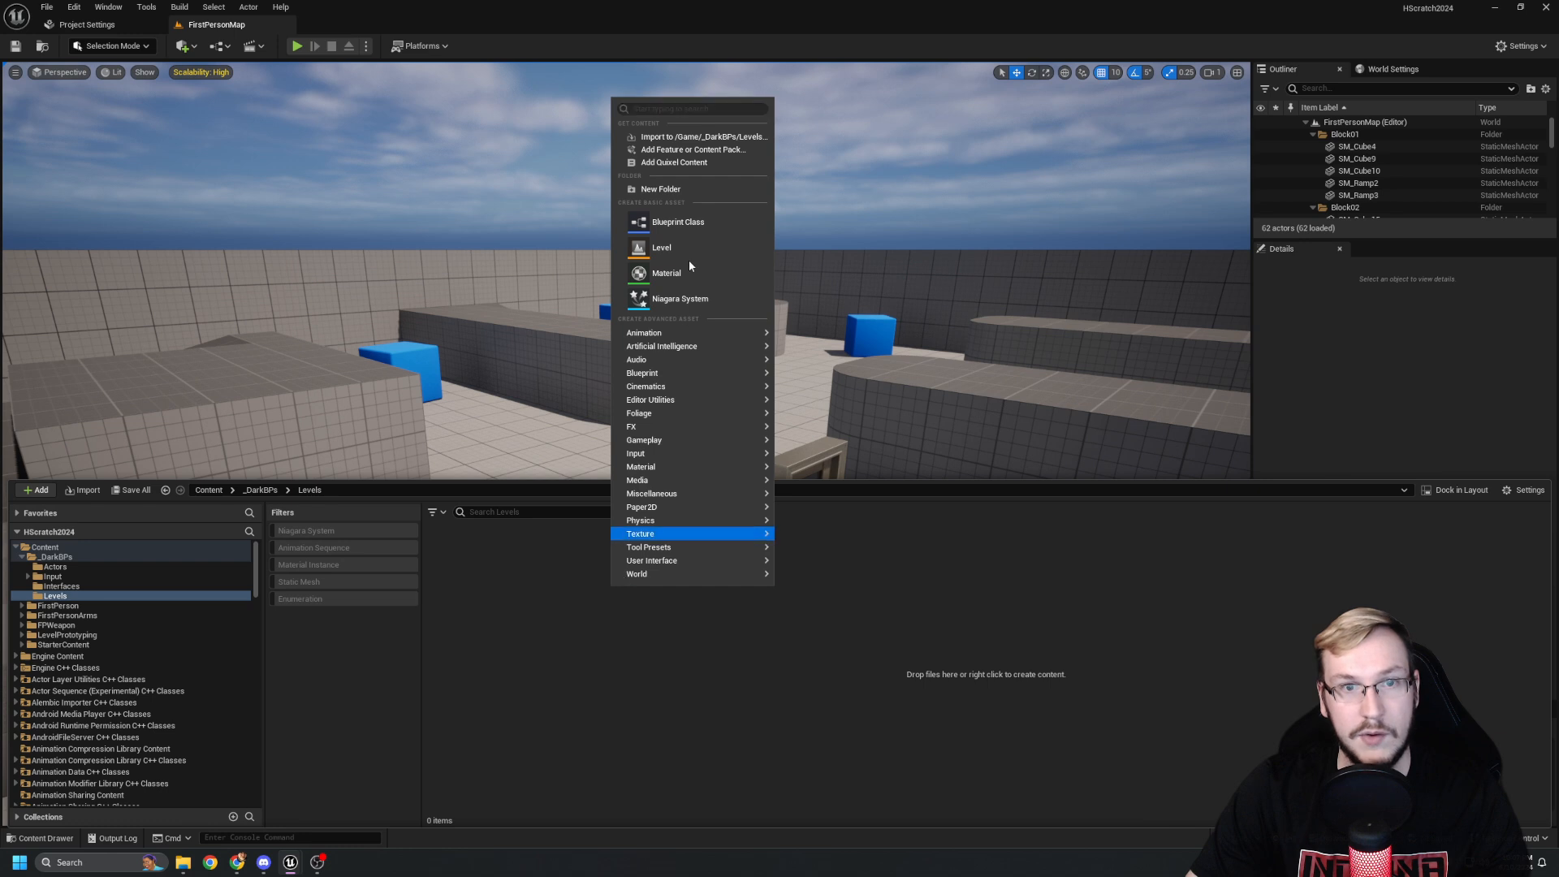
{"action": "left_click", "coordinate": [671, 248]}
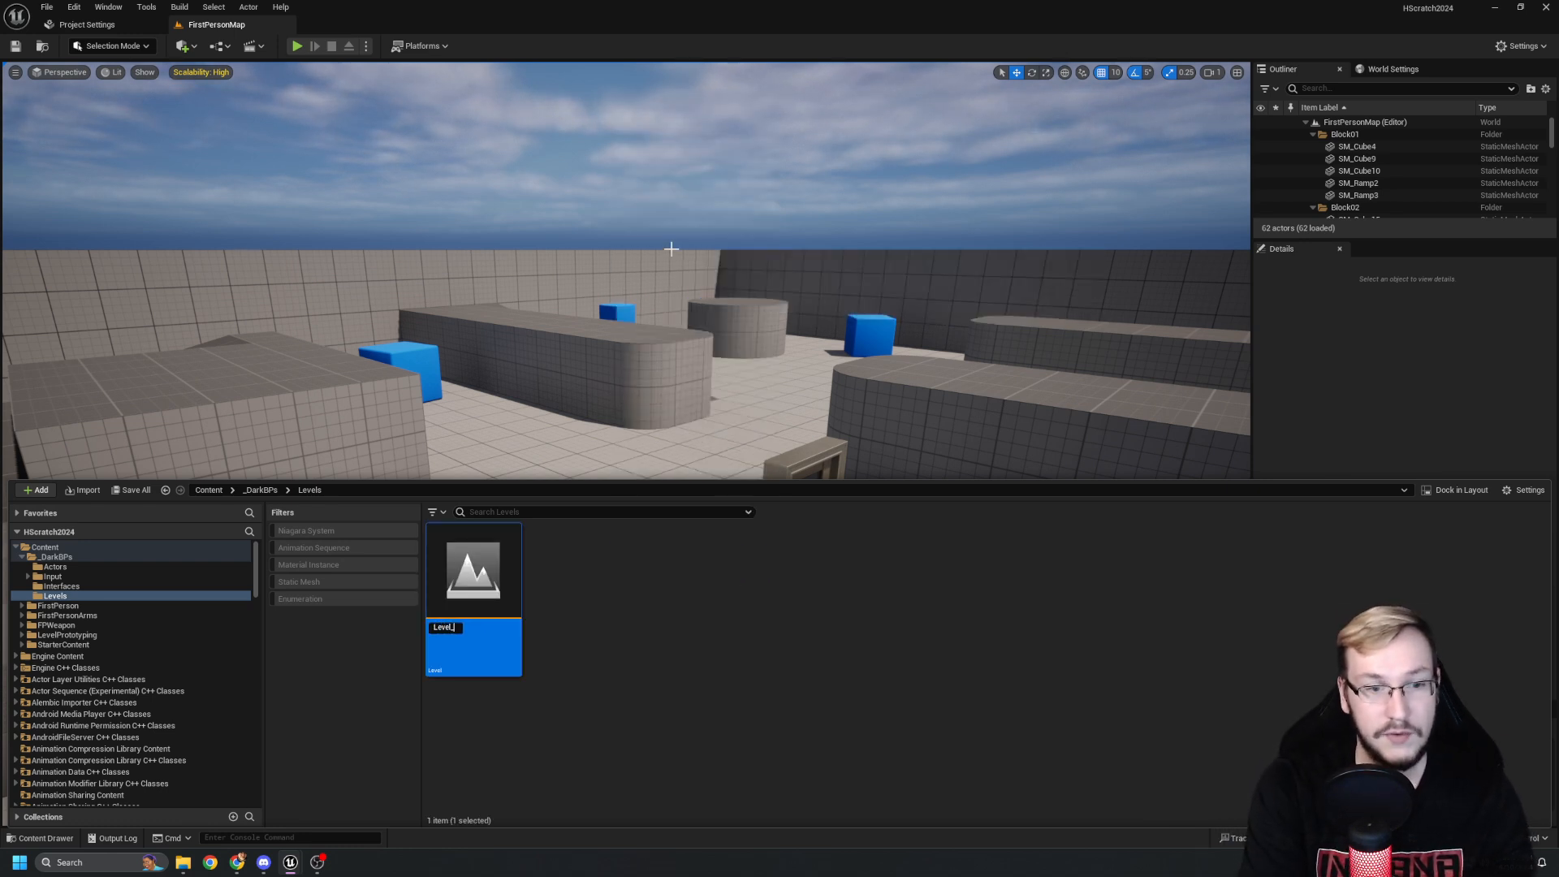
{"action": "type", "text": "Level_HouseMap"}
{"action": "key", "text": "Return"}
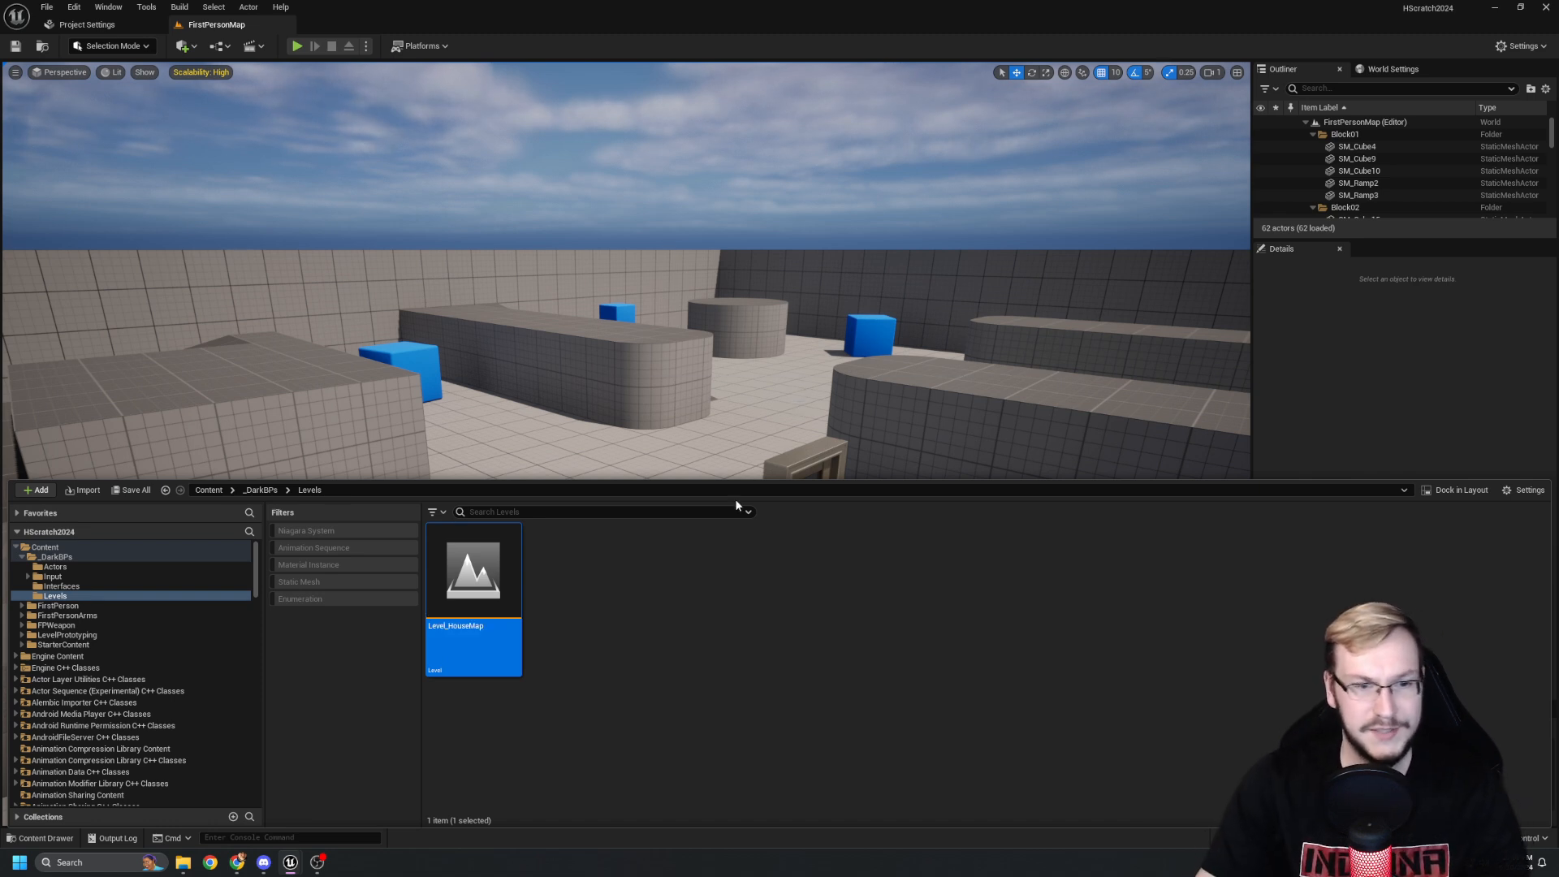
{"action": "double_click", "coordinate": [491, 568]}
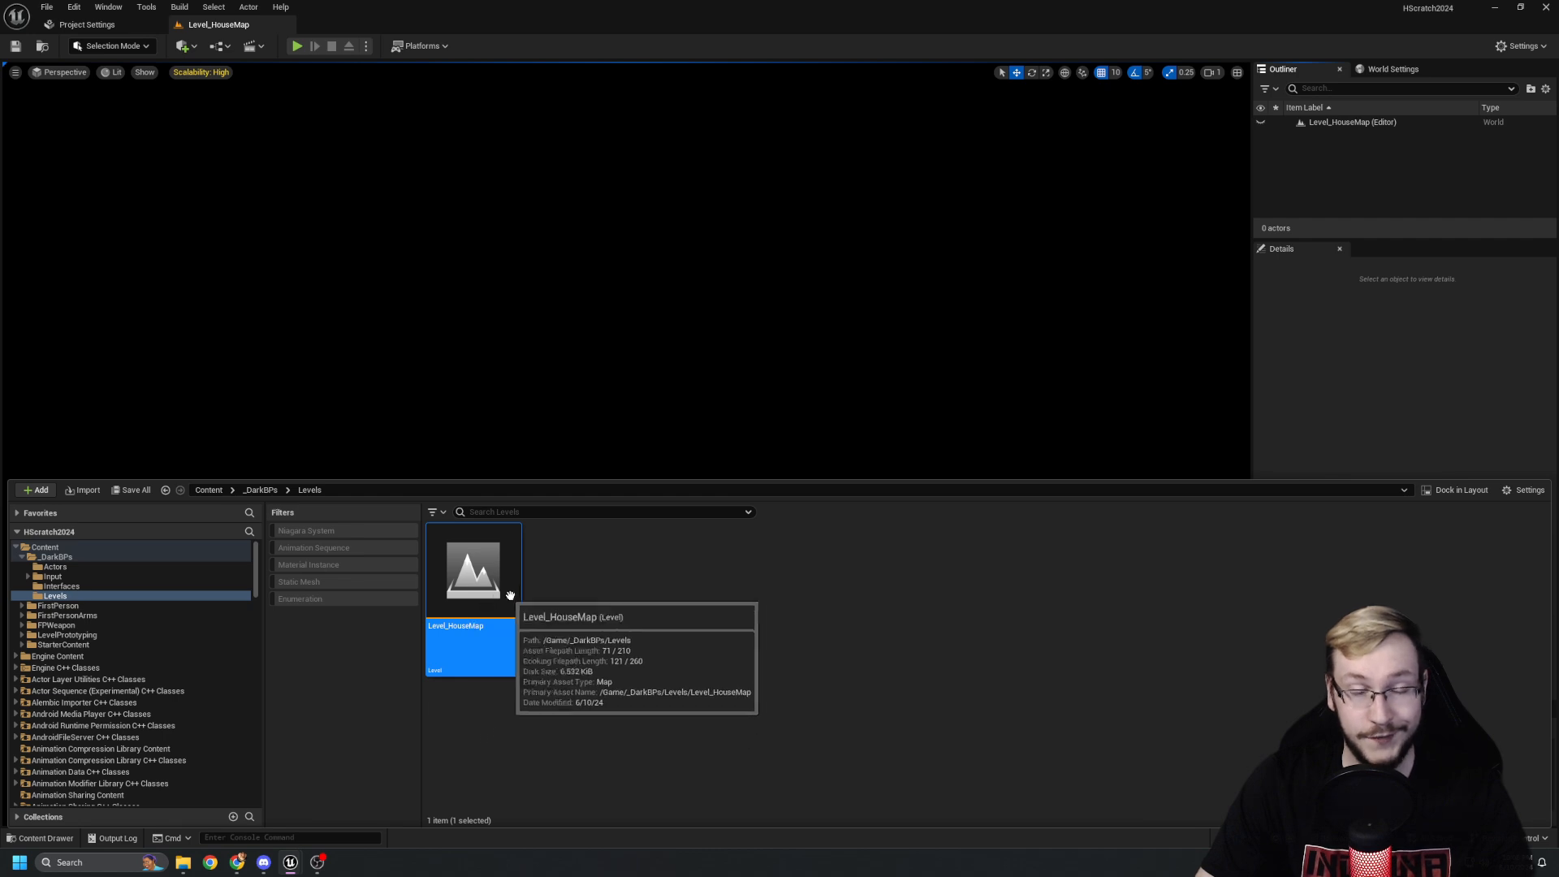
{"action": "right_click", "coordinate": [588, 406]}
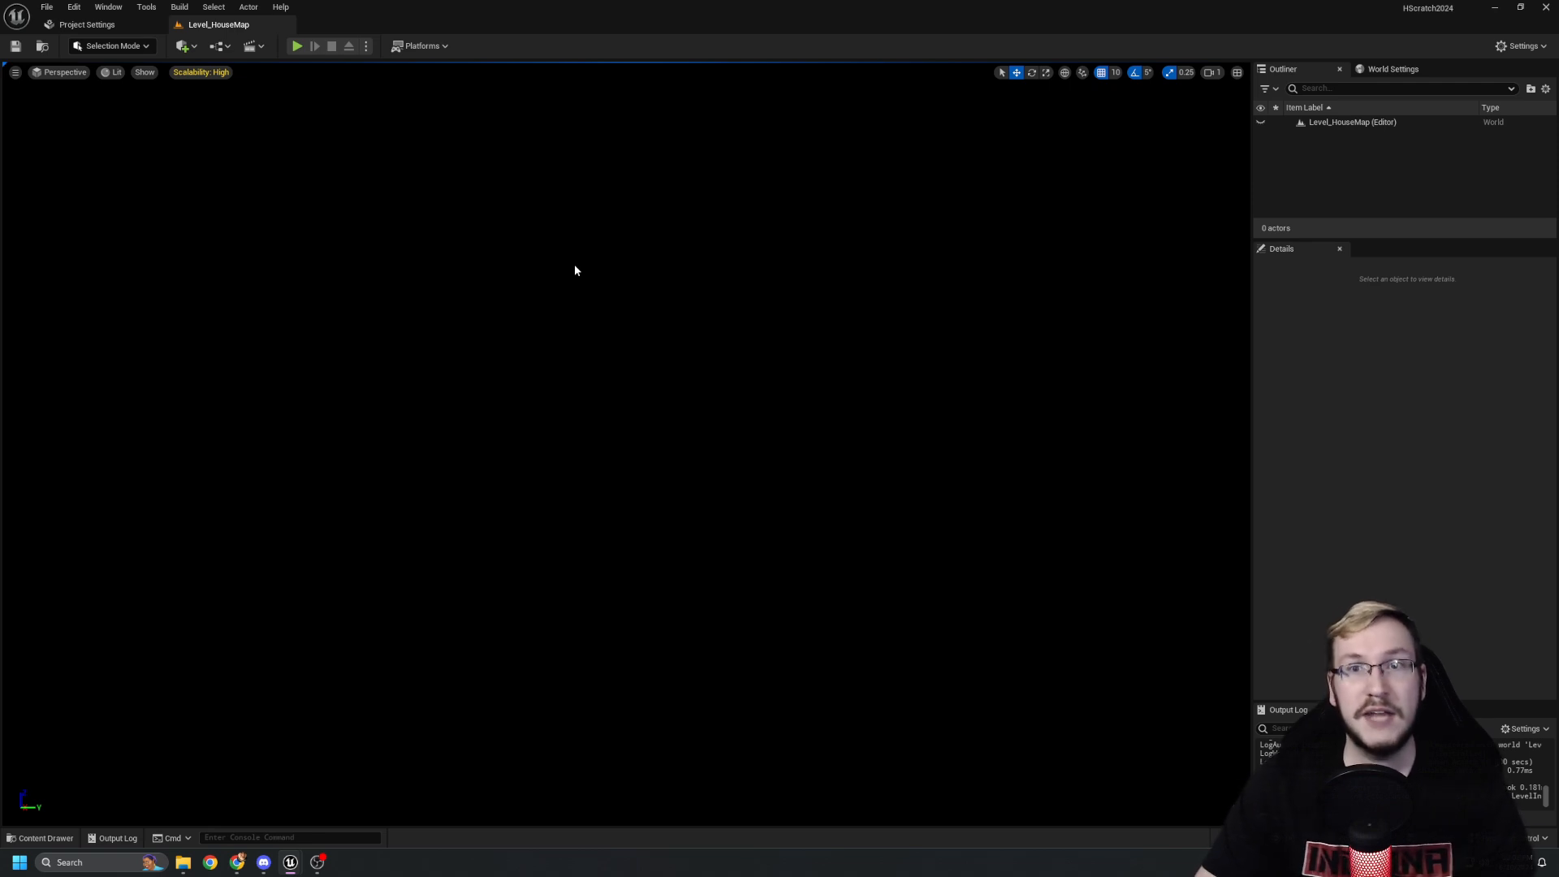
Switch the viewport to Unlit shading and place a BP_Key actor from the _DarkBPs Actors folder in the level.
{"action": "left_click", "coordinate": [114, 73]}
{"action": "left_click", "coordinate": [141, 137]}
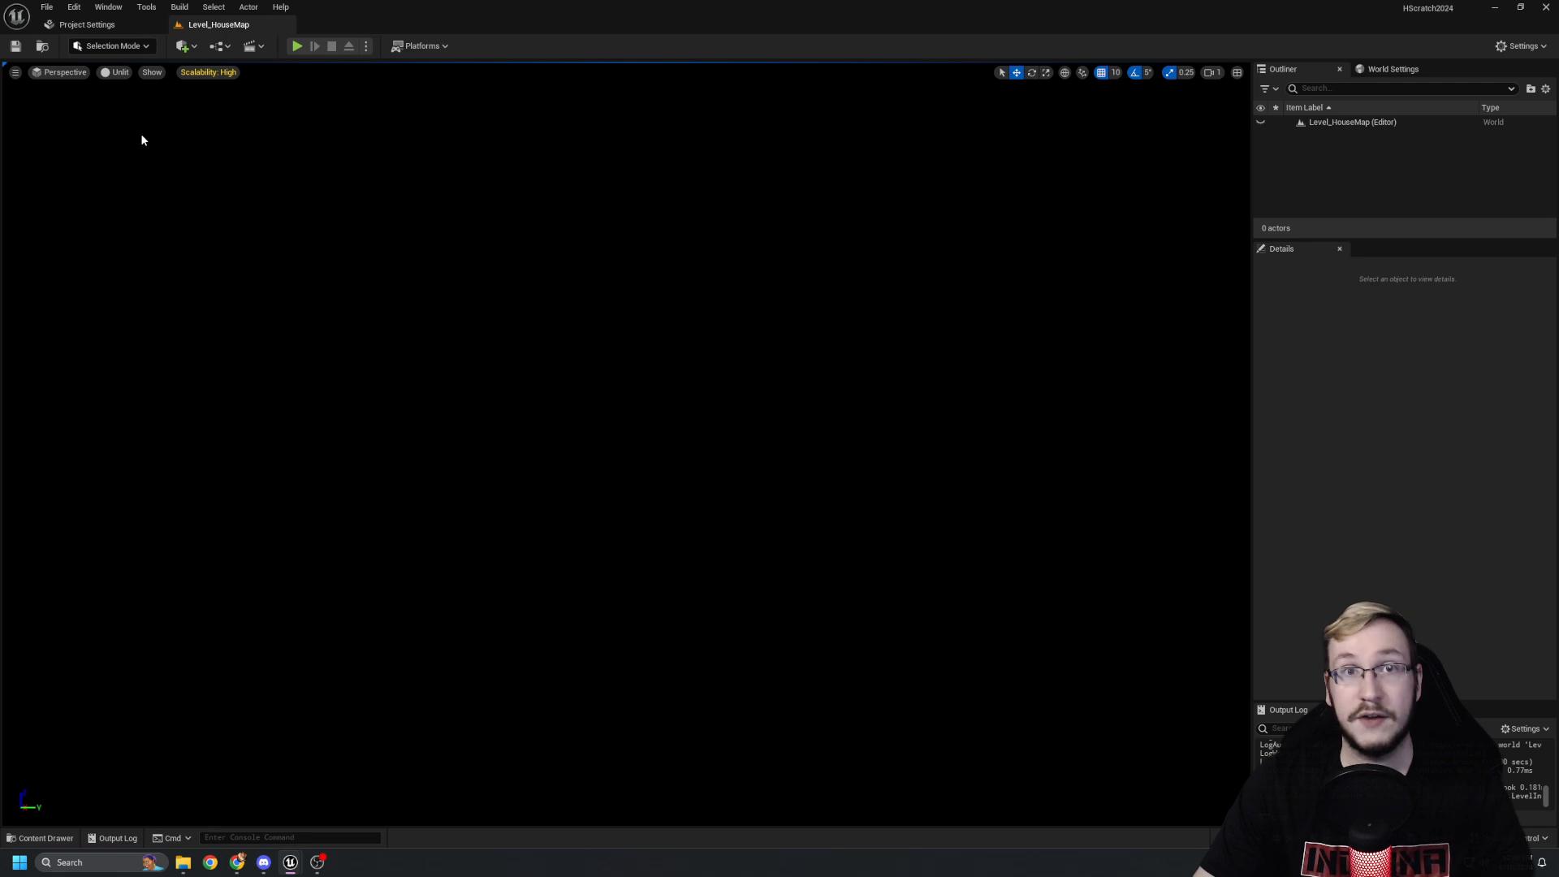
{"action": "key", "text": "ctrl+space"}
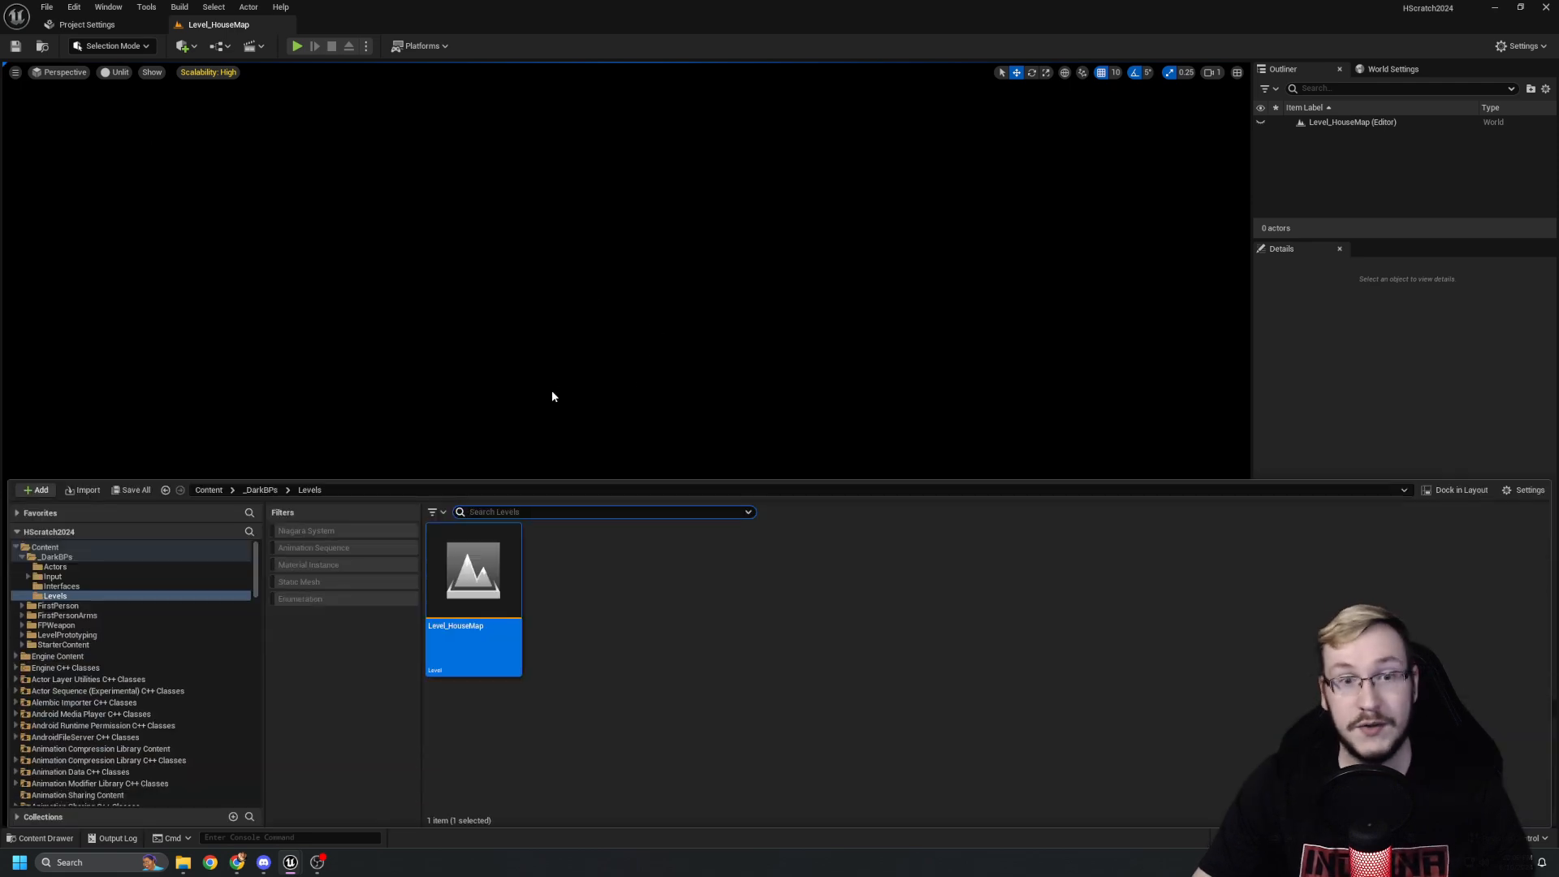
{"action": "left_click", "coordinate": [260, 491]}
{"action": "double_click", "coordinate": [474, 561]}
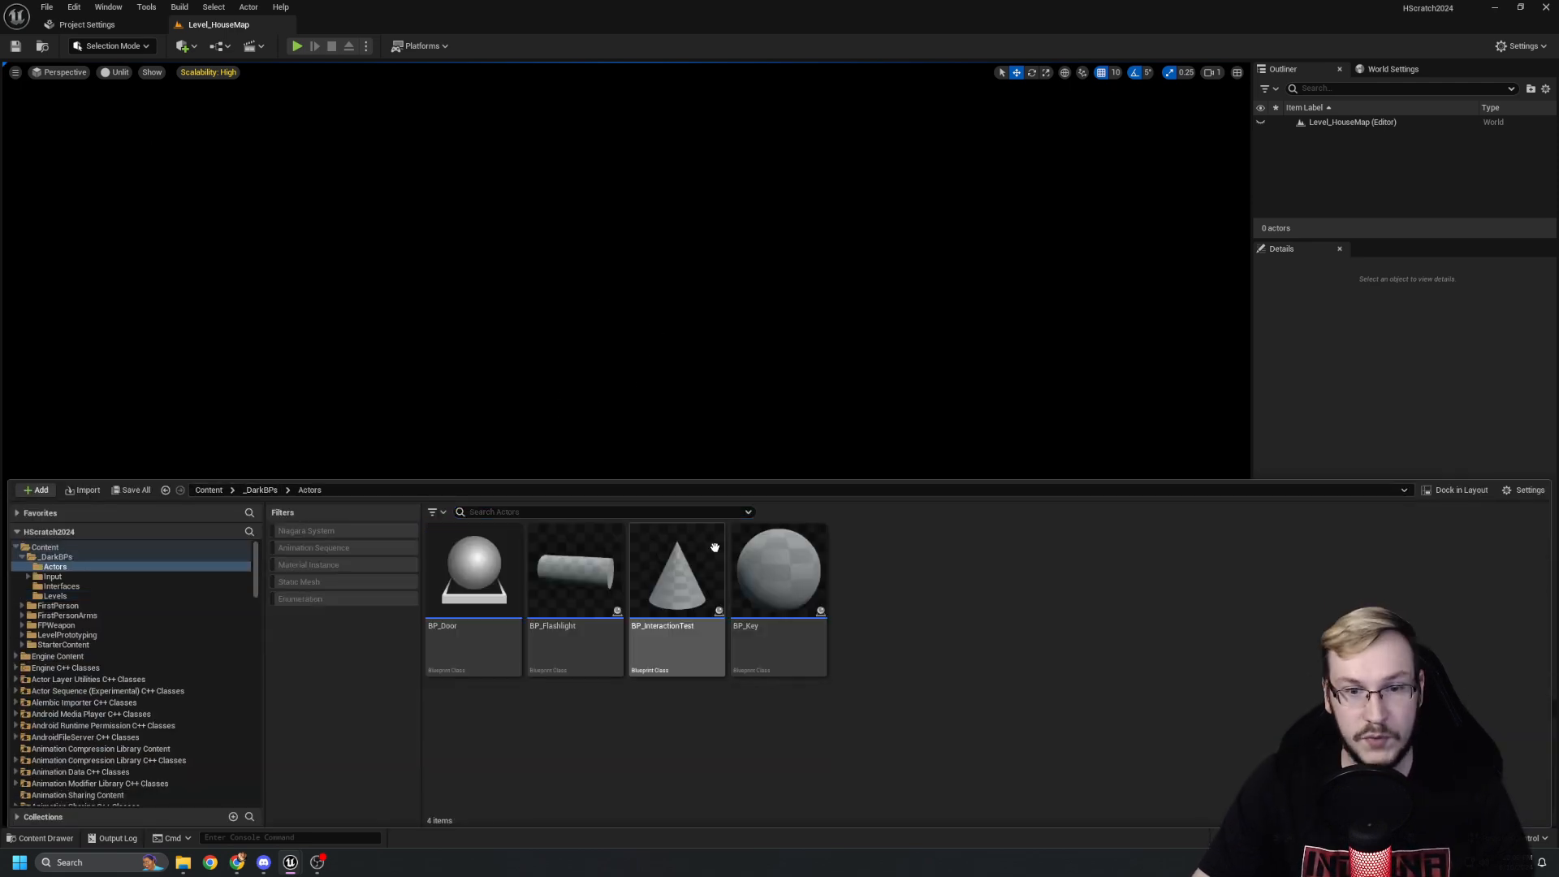
{"action": "left_click_drag", "start_coordinate": [793, 567], "coordinate": [638, 439]}
{"action": "right_click_drag", "start_coordinate": [639, 439], "coordinate": [609, 481]}
{"action": "right_click_drag", "start_coordinate": [548, 370], "coordinate": [589, 335]}
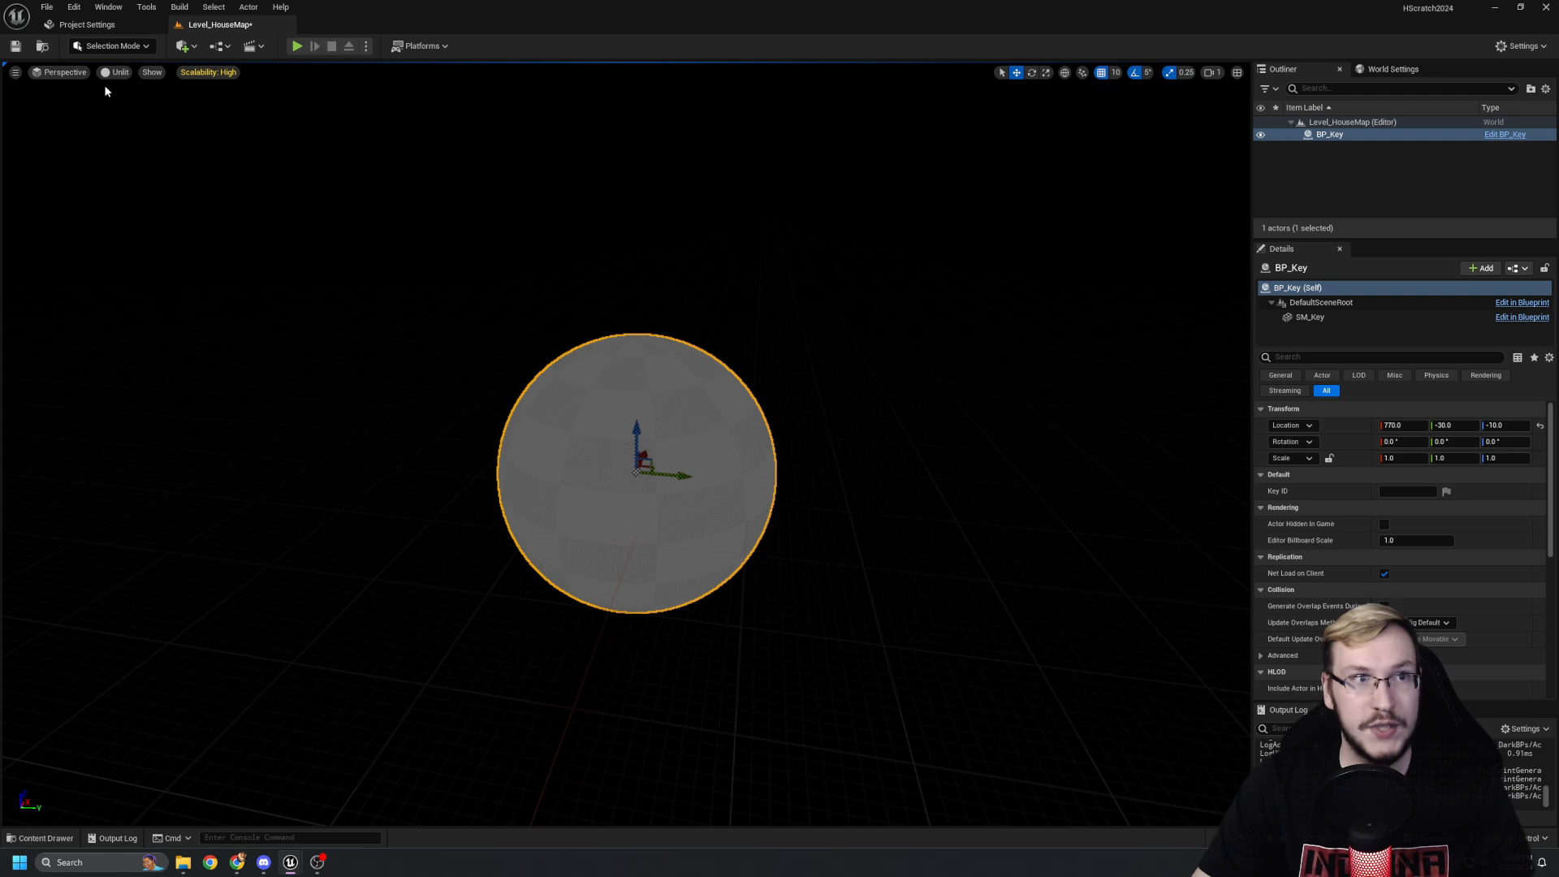
Add a Sky Light to the level and raise it above the key sphere to a Z location of 300.
{"action": "key", "text": "ctrl+space"}
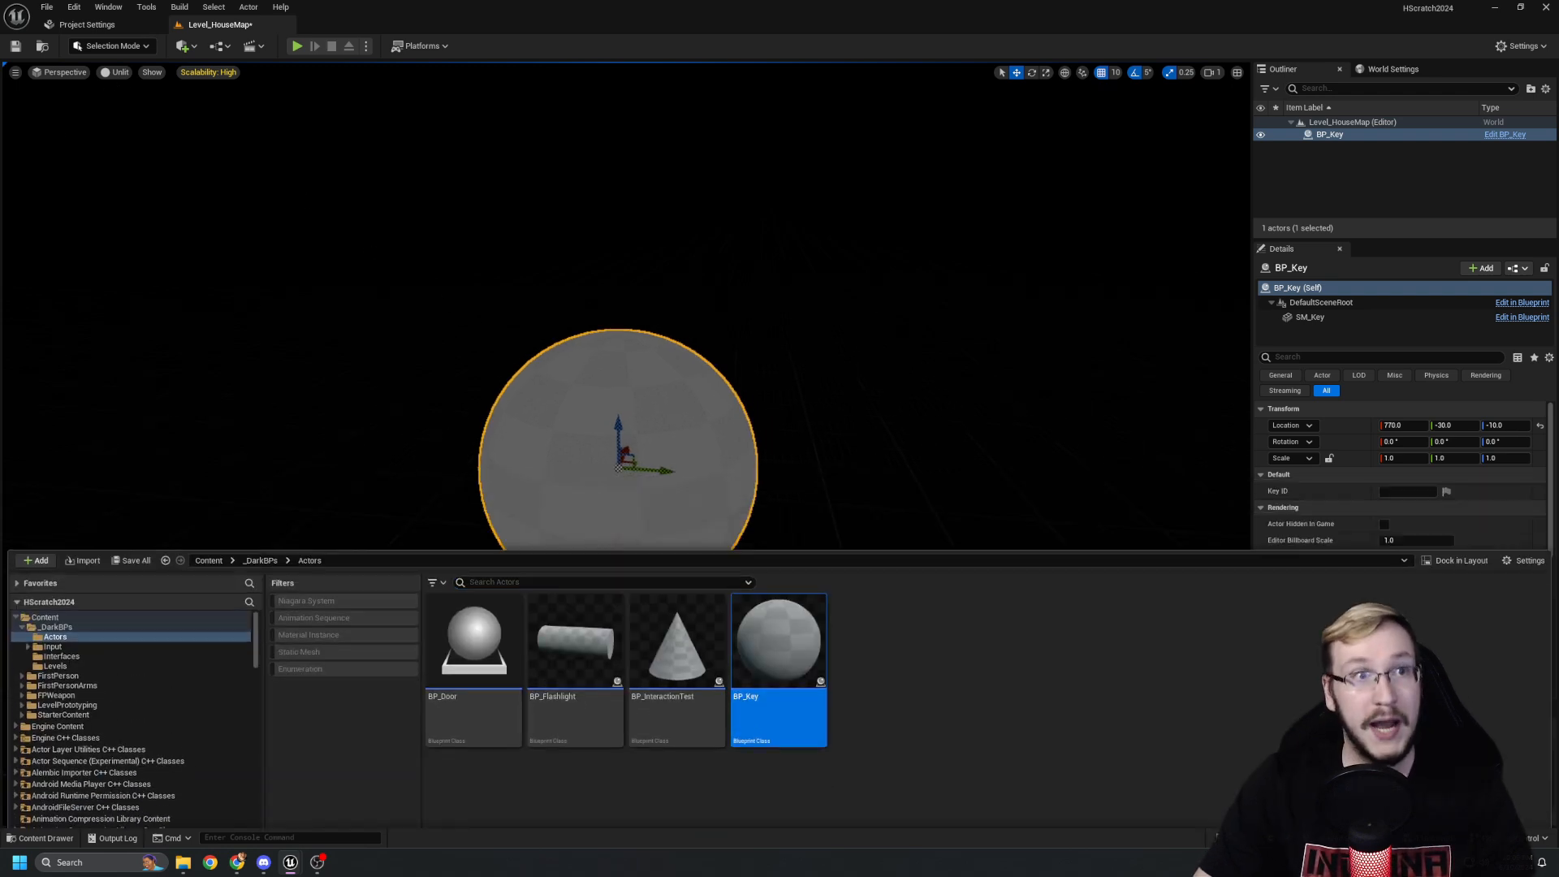
{"action": "key", "text": "ctrl+space"}
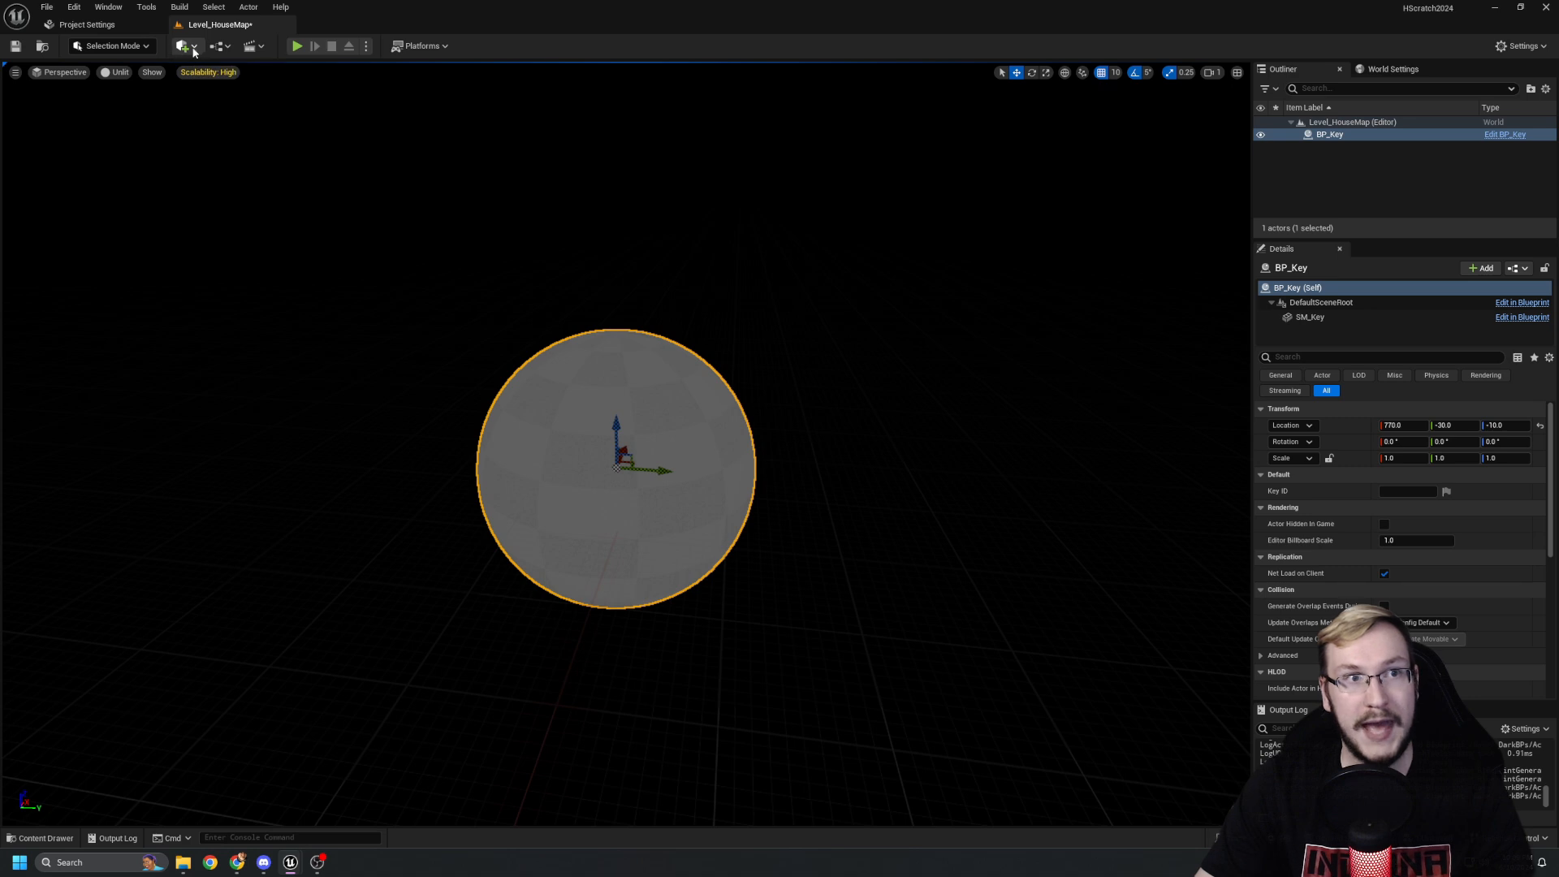
{"action": "left_click", "coordinate": [194, 46]}
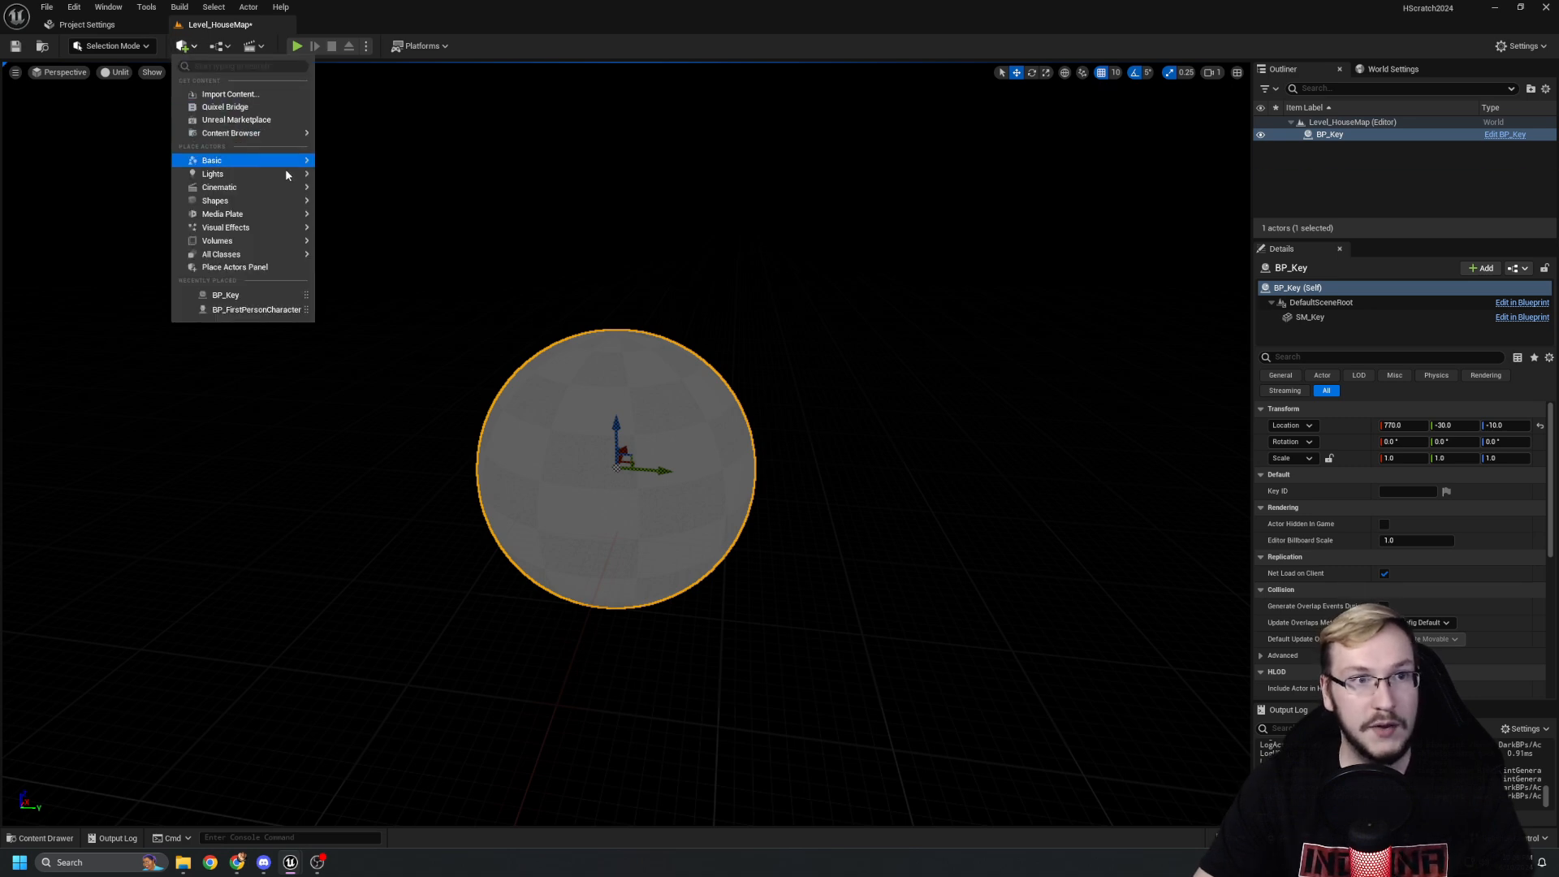
{"action": "mouse_move", "coordinate": [272, 180]}
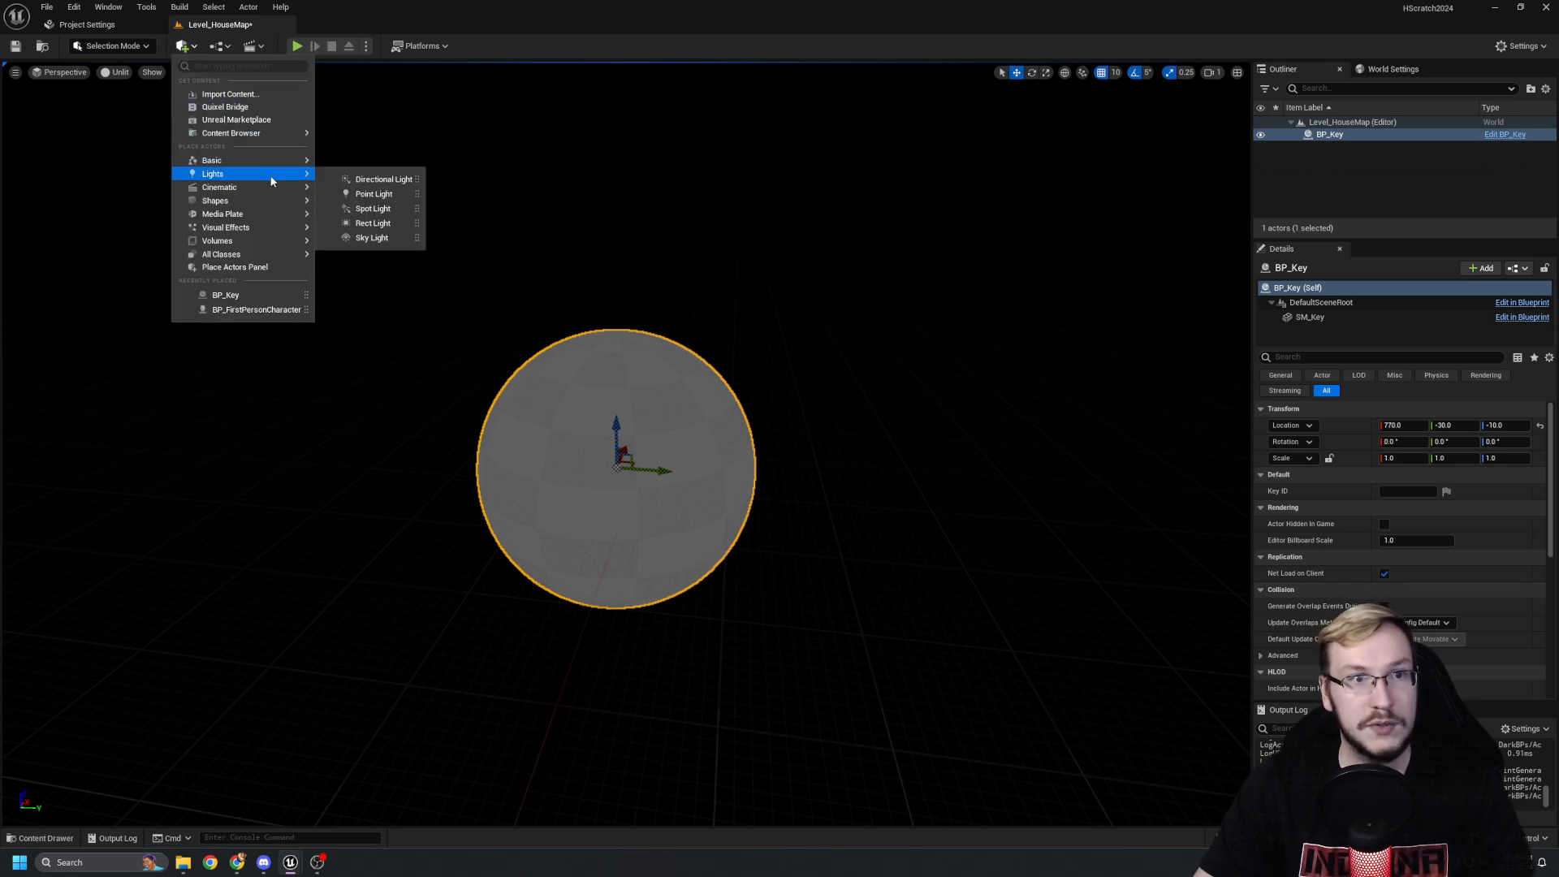
{"action": "left_click", "coordinate": [373, 238]}
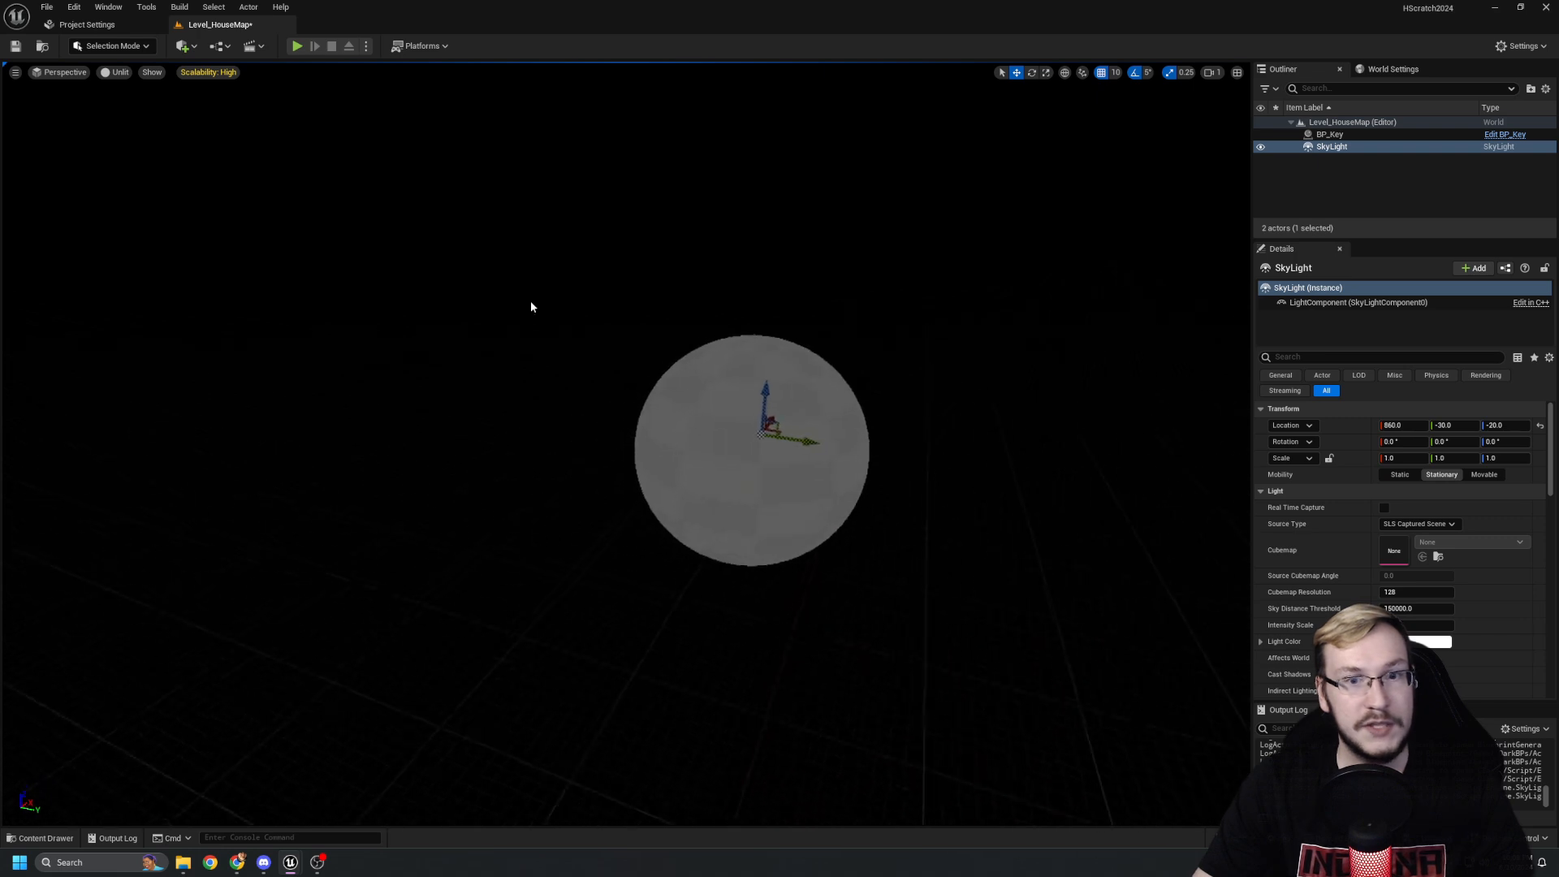
{"action": "right_click_drag", "start_coordinate": [652, 384], "coordinate": [651, 385]}
{"action": "key", "text": "w"}
{"action": "left_click_drag", "start_coordinate": [665, 388], "coordinate": [665, 185]}
{"action": "key", "text": "s"}
{"action": "right_click_drag", "start_coordinate": [664, 185], "coordinate": [684, 154]}
Set the viewport shading to Lit.
{"action": "left_click", "coordinate": [119, 76]}
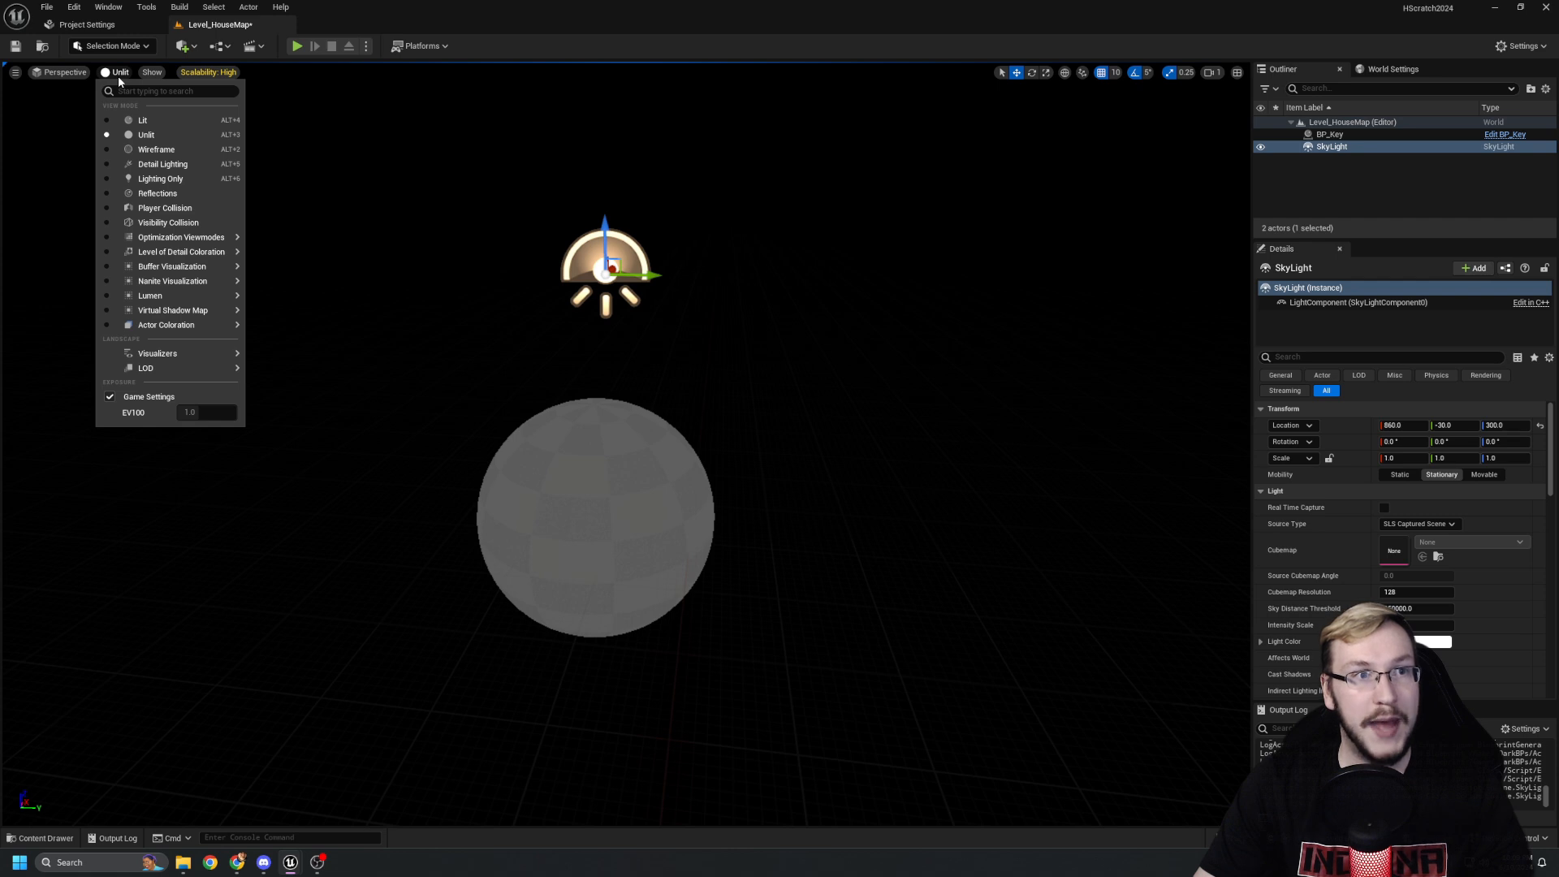
{"action": "left_click", "coordinate": [129, 121]}
{"action": "right_click_drag", "start_coordinate": [320, 228], "coordinate": [300, 213]}
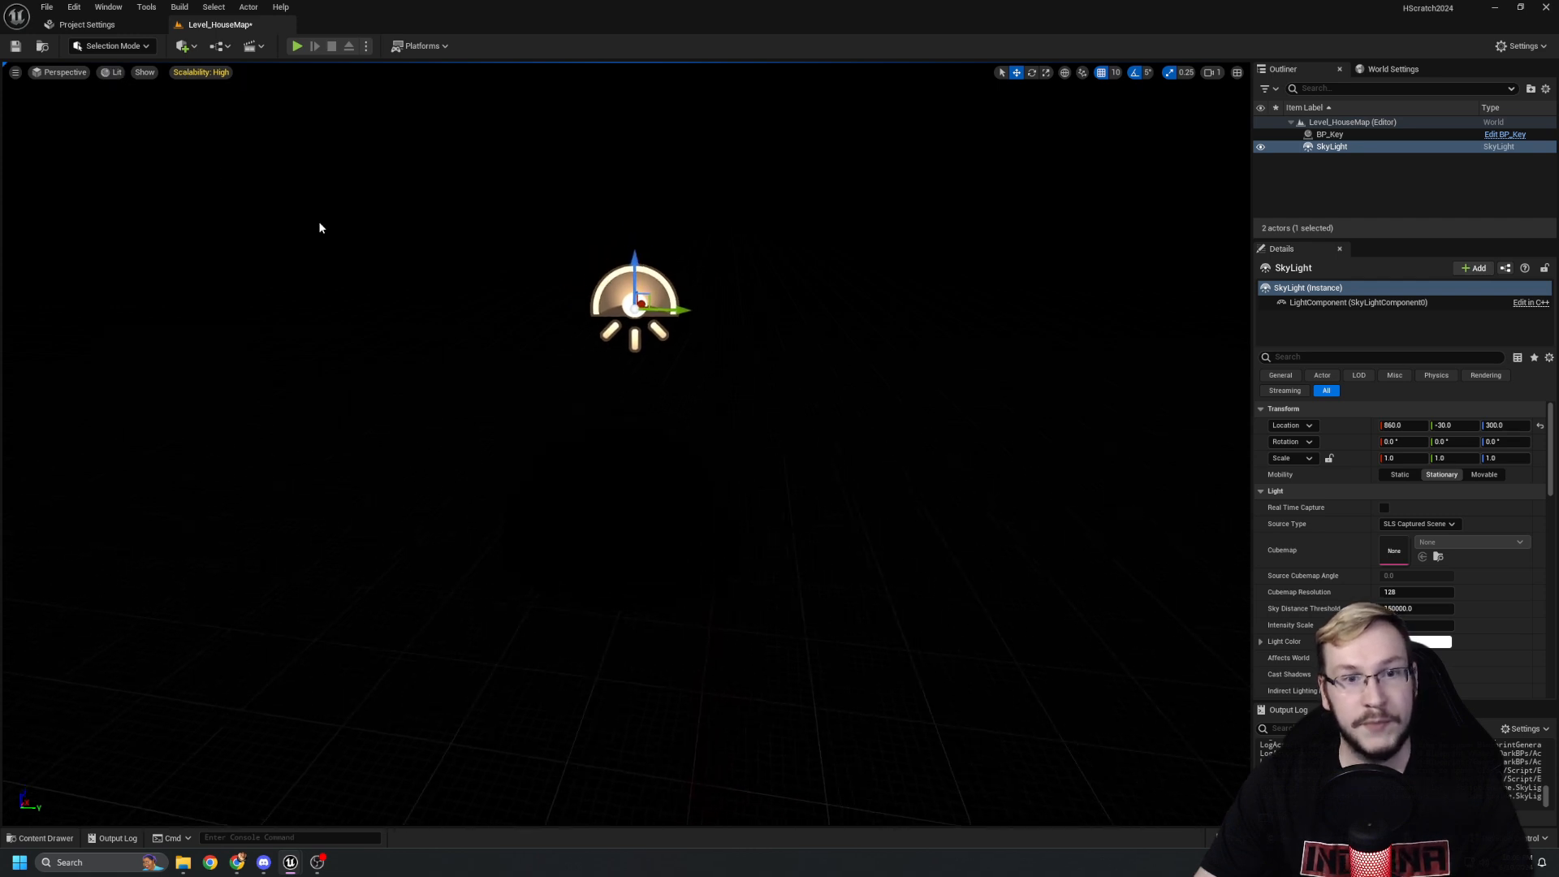
{"action": "right_click_drag", "start_coordinate": [570, 427], "coordinate": [559, 424]}
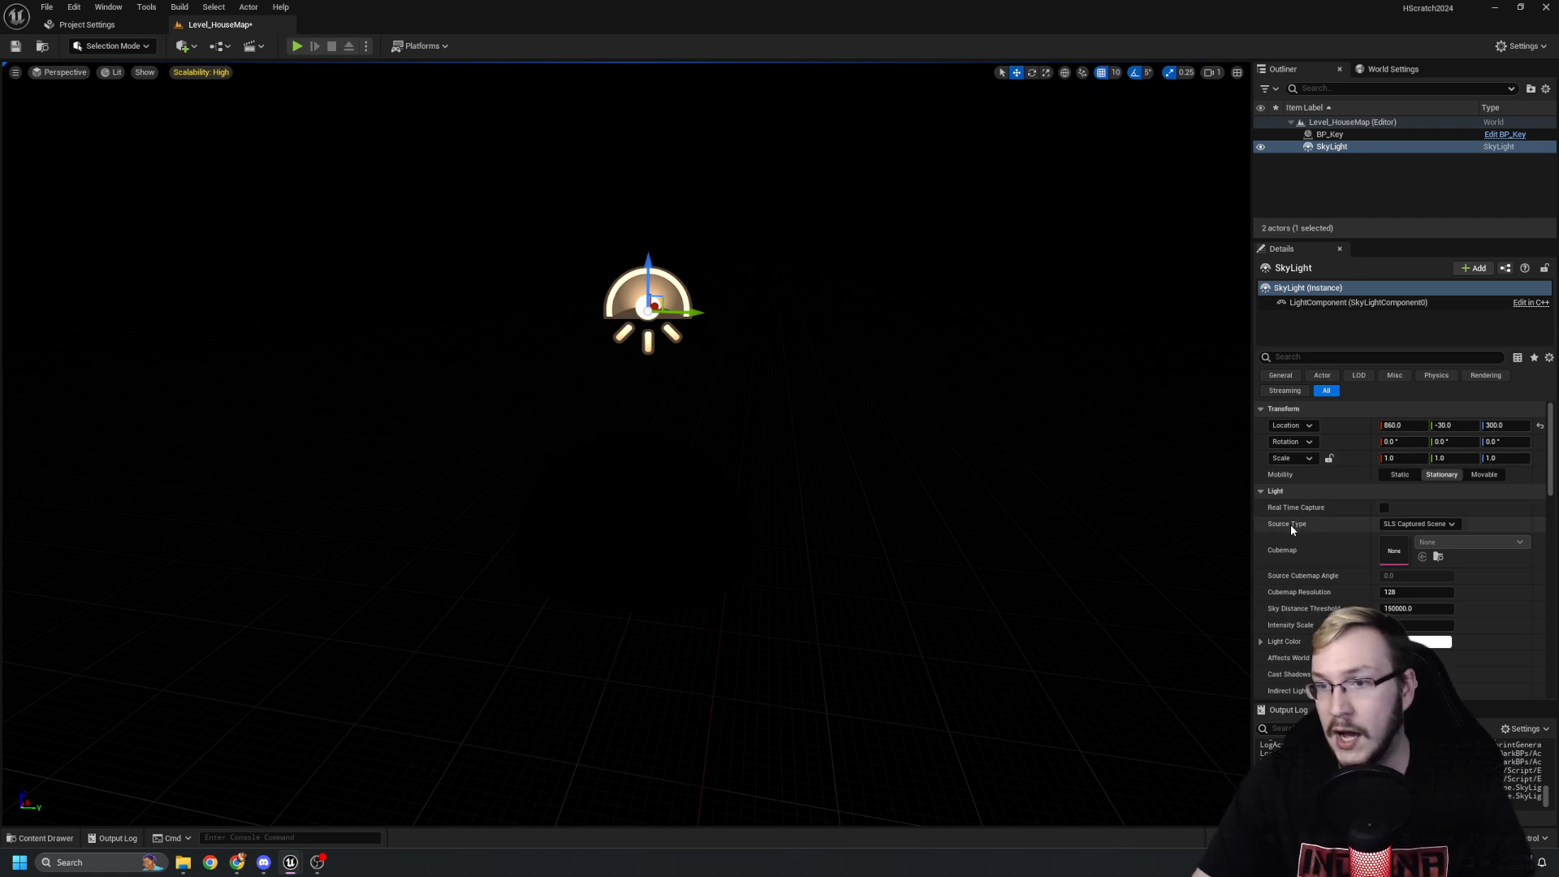
Set the sky light's source type to SLS Specified Cubemap and assign GrayDarkTextureCube as its cubemap.
{"action": "left_click", "coordinate": [1434, 524]}
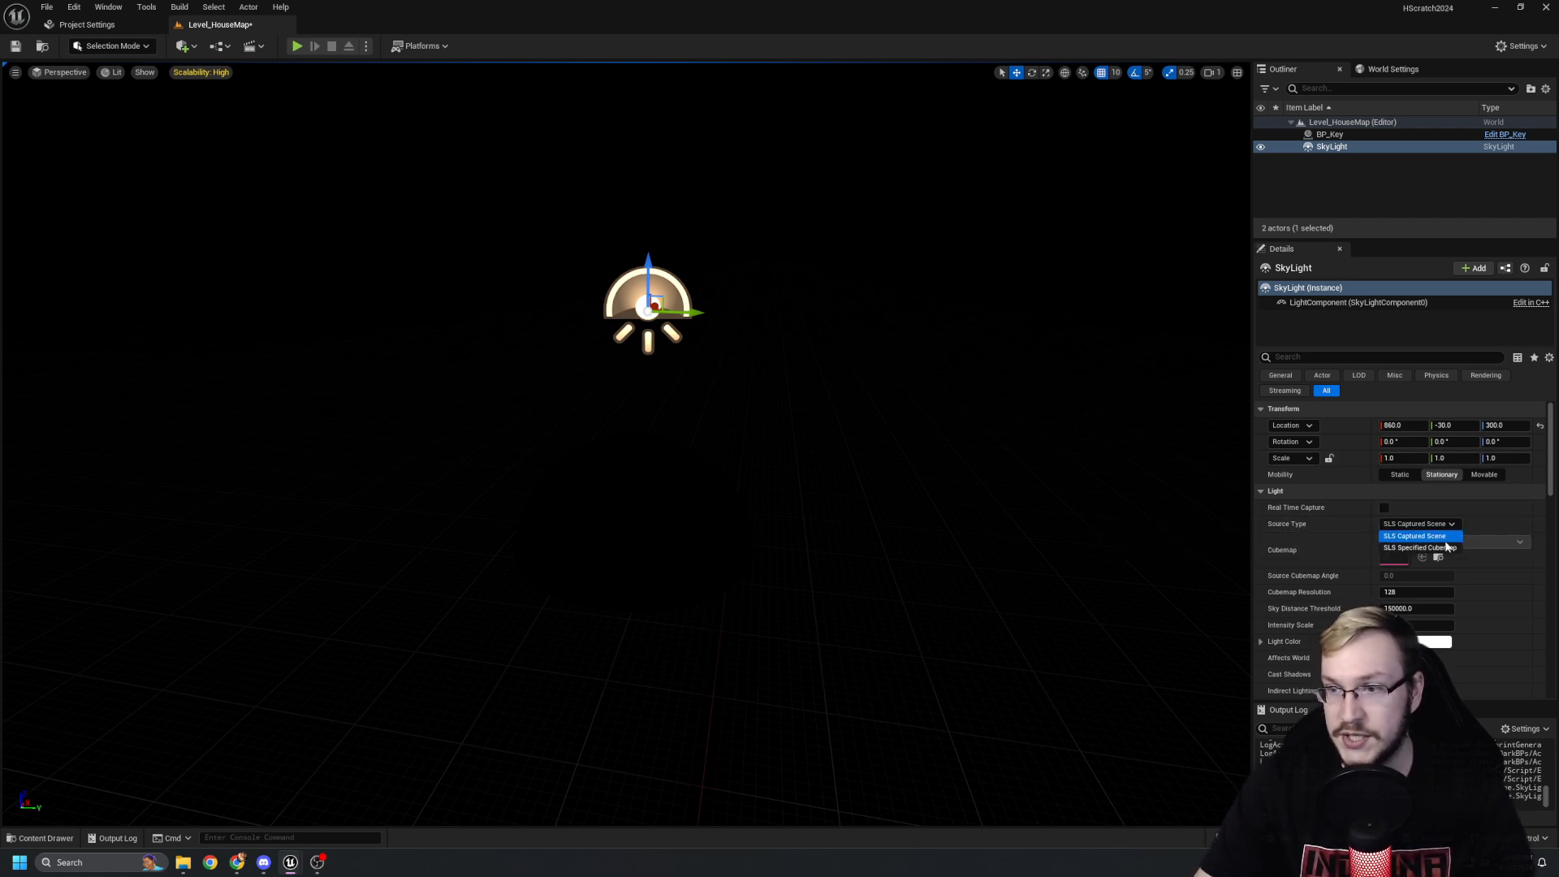
{"action": "left_click", "coordinate": [1413, 550]}
{"action": "left_click", "coordinate": [1450, 527]}
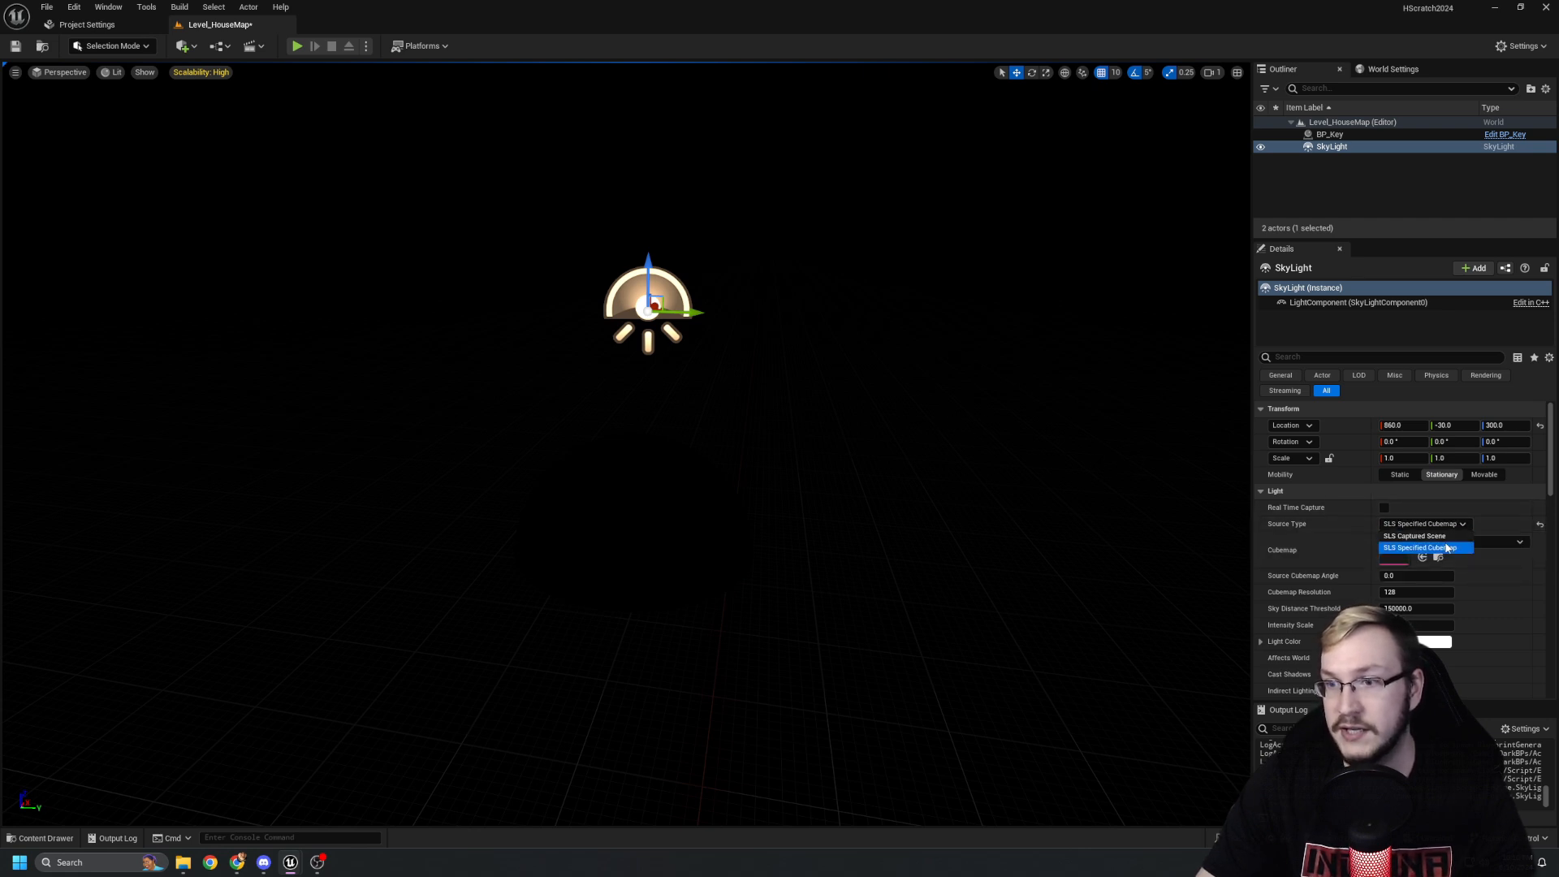
{"action": "left_click", "coordinate": [1454, 527]}
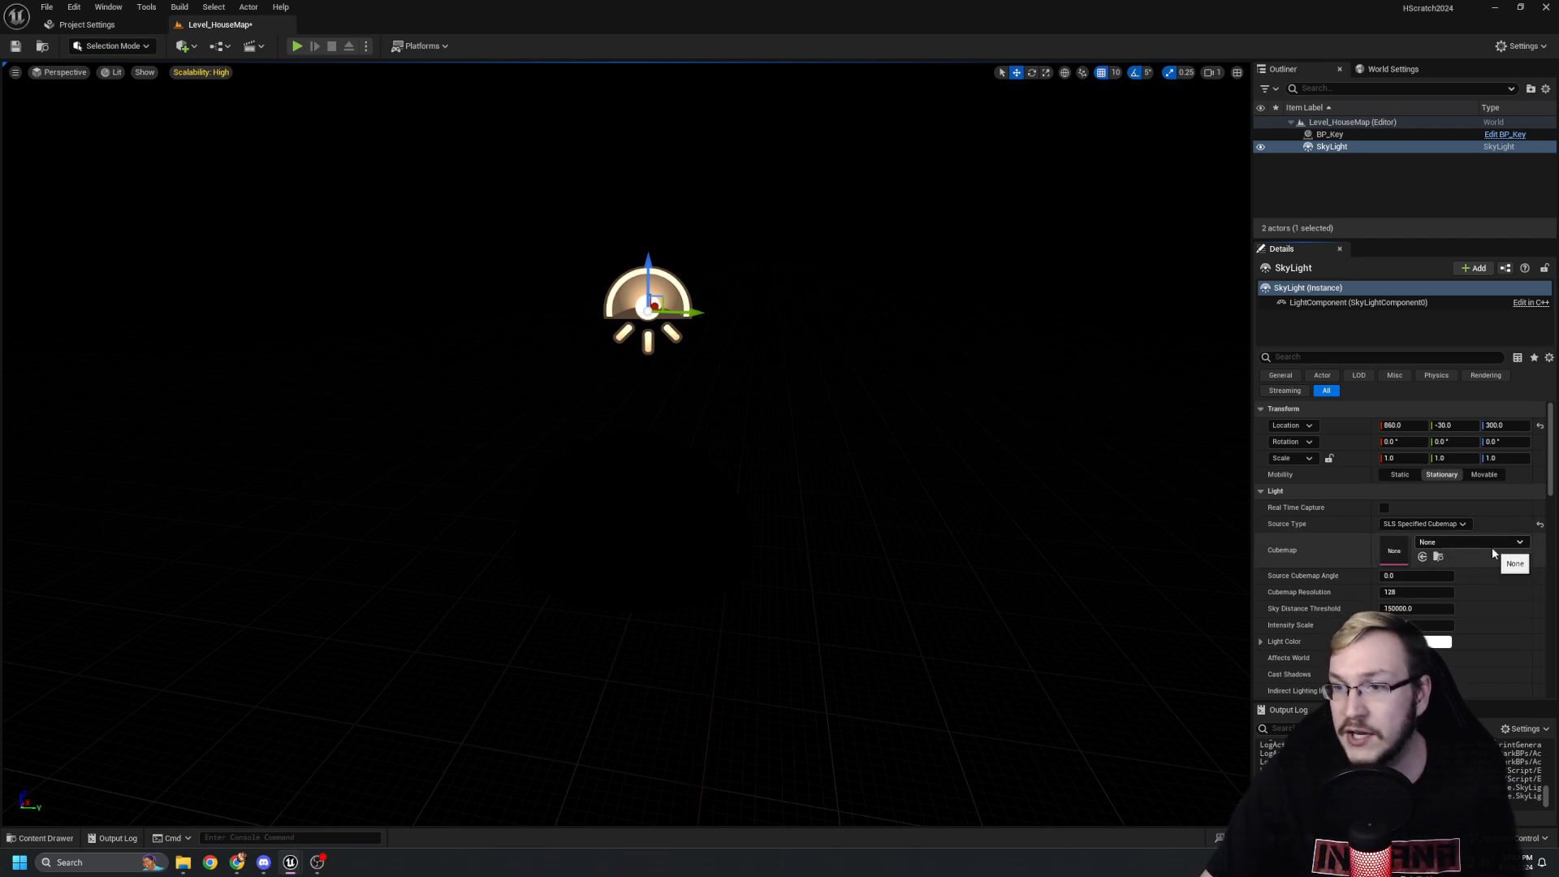
{"action": "left_click", "coordinate": [1515, 542]}
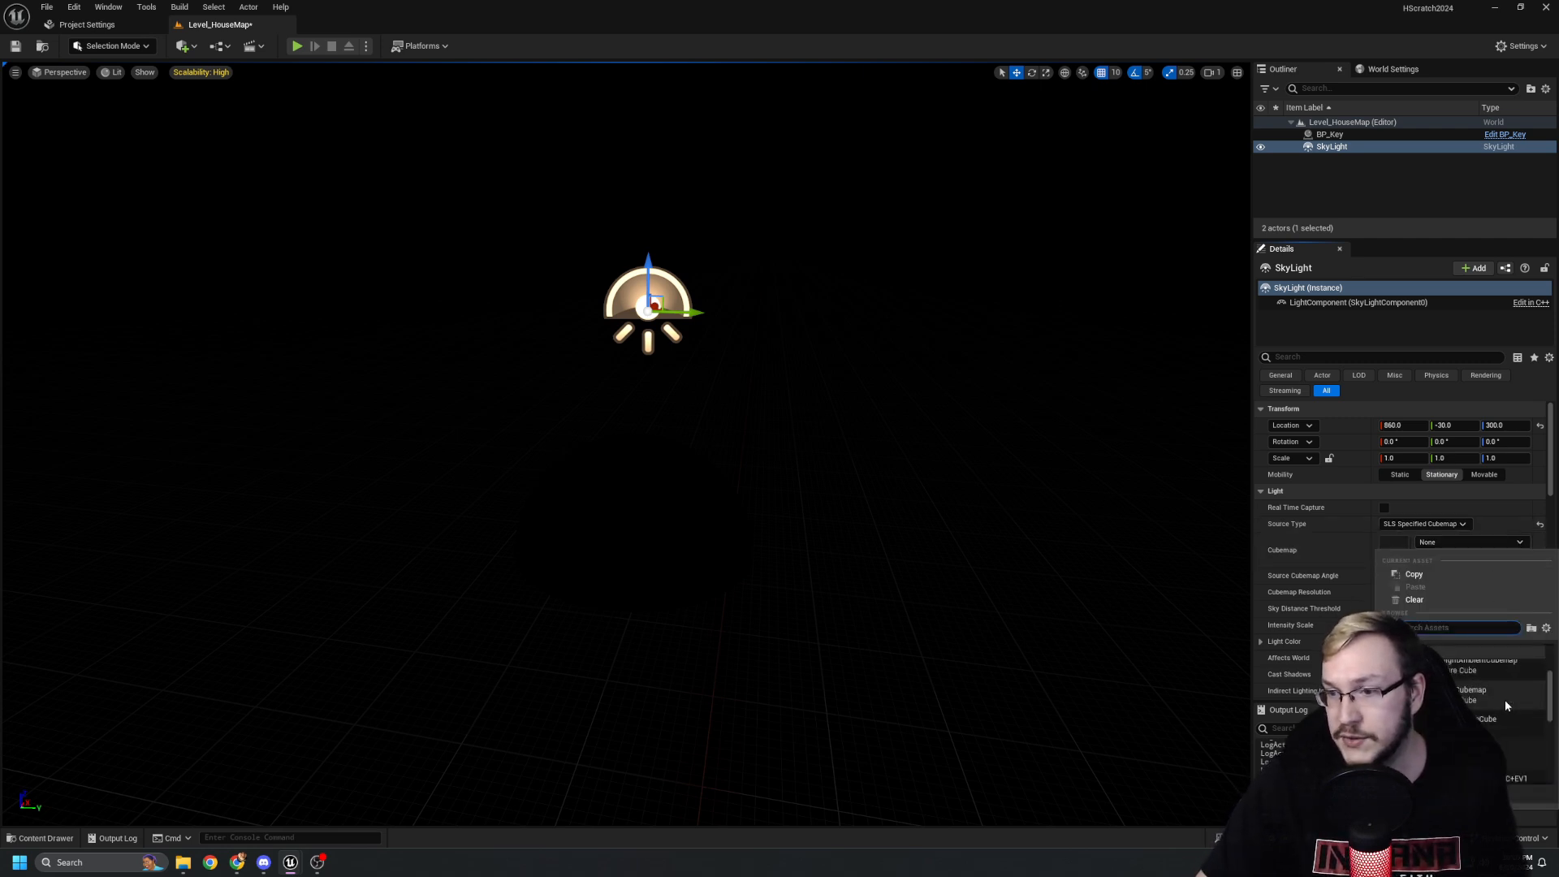
{"action": "scroll", "coordinate": [1494, 697], "scroll_direction": "down", "scroll_amount": 1}
{"action": "scroll", "coordinate": [1473, 703], "scroll_direction": "down", "scroll_amount": 3}
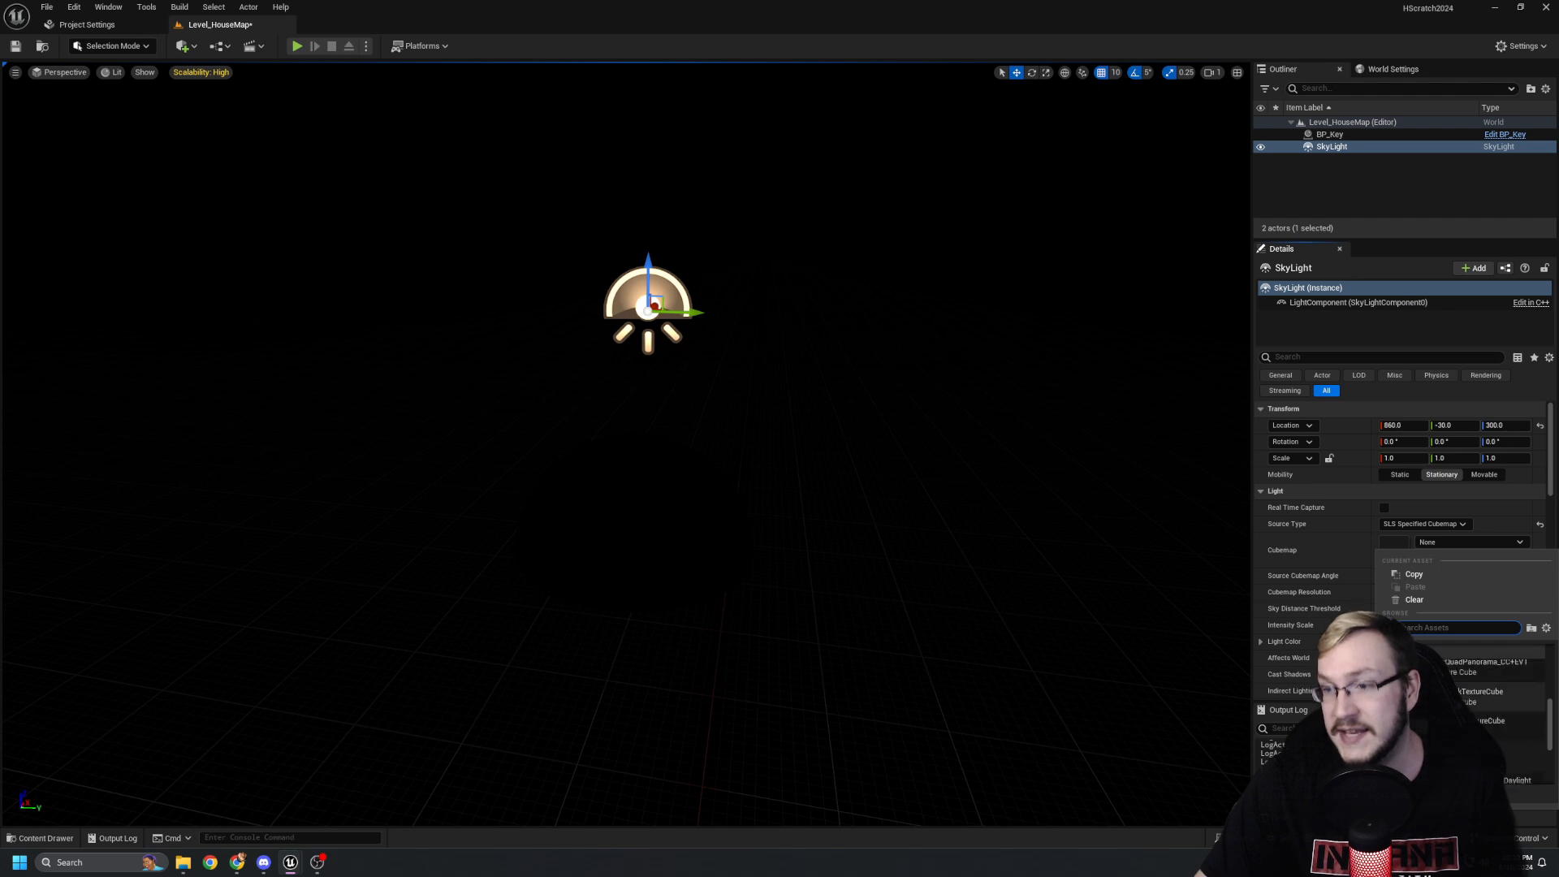
{"action": "left_click", "coordinate": [1473, 703]}
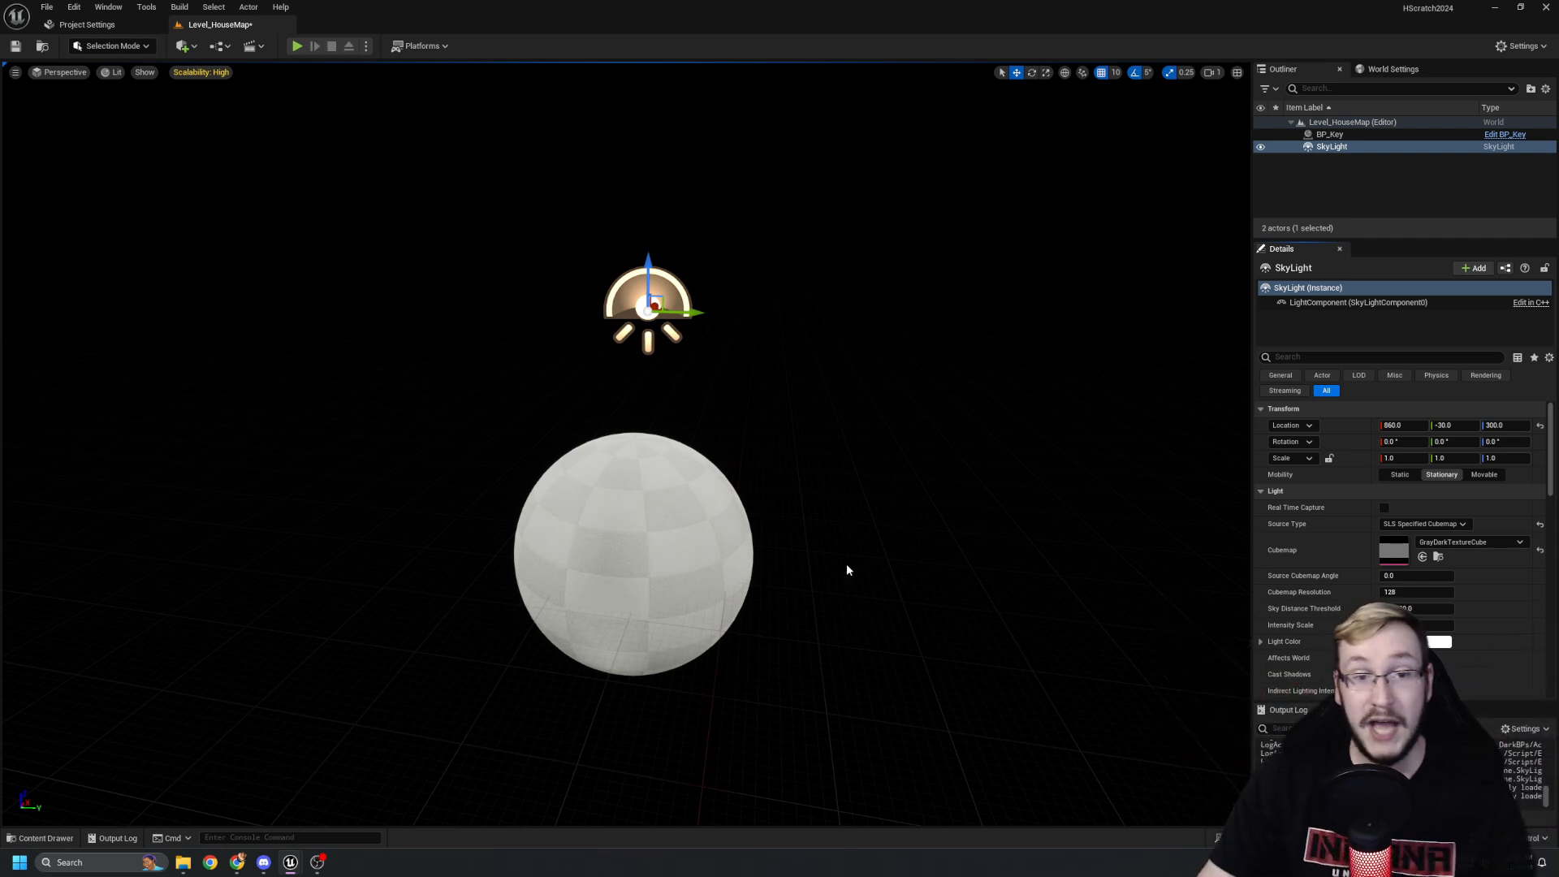
Examine how the sky light illuminates the key sphere from different distances and angles.
{"action": "key", "text": "d"}
{"action": "mouse_move", "coordinate": [767, 594]}
{"action": "right_mouse_down"}
{"action": "mouse_move", "coordinate": [719, 621]}
{"action": "mouse_move", "coordinate": [544, 605]}
{"action": "mouse_move", "coordinate": [585, 593]}
{"action": "mouse_move", "coordinate": [682, 698]}
{"action": "mouse_move", "coordinate": [779, 568]}
{"action": "mouse_move", "coordinate": [706, 536]}
{"action": "mouse_move", "coordinate": [698, 617]}
{"action": "mouse_move", "coordinate": [682, 544]}
{"action": "mouse_move", "coordinate": [650, 561]}
{"action": "mouse_move", "coordinate": [690, 626]}
{"action": "mouse_move", "coordinate": [714, 633]}
{"action": "mouse_move", "coordinate": [781, 587]}
{"action": "right_mouse_up"}
{"action": "key", "text": "w"}
{"action": "key", "text": "s"}
{"action": "key", "text": "a"}
{"action": "key", "text": "w"}
{"action": "key", "text": "s"}
{"action": "key", "text": "w"}
{"action": "key", "text": "s"}
{"action": "key", "text": "s"}
{"action": "key", "text": "w"}
{"action": "mouse_move", "coordinate": [648, 537]}
{"action": "right_mouse_down"}
{"action": "mouse_move", "coordinate": [682, 665]}
{"action": "mouse_move", "coordinate": [662, 520]}
{"action": "mouse_move", "coordinate": [648, 536]}
{"action": "right_mouse_up"}
{"action": "key", "text": "s"}
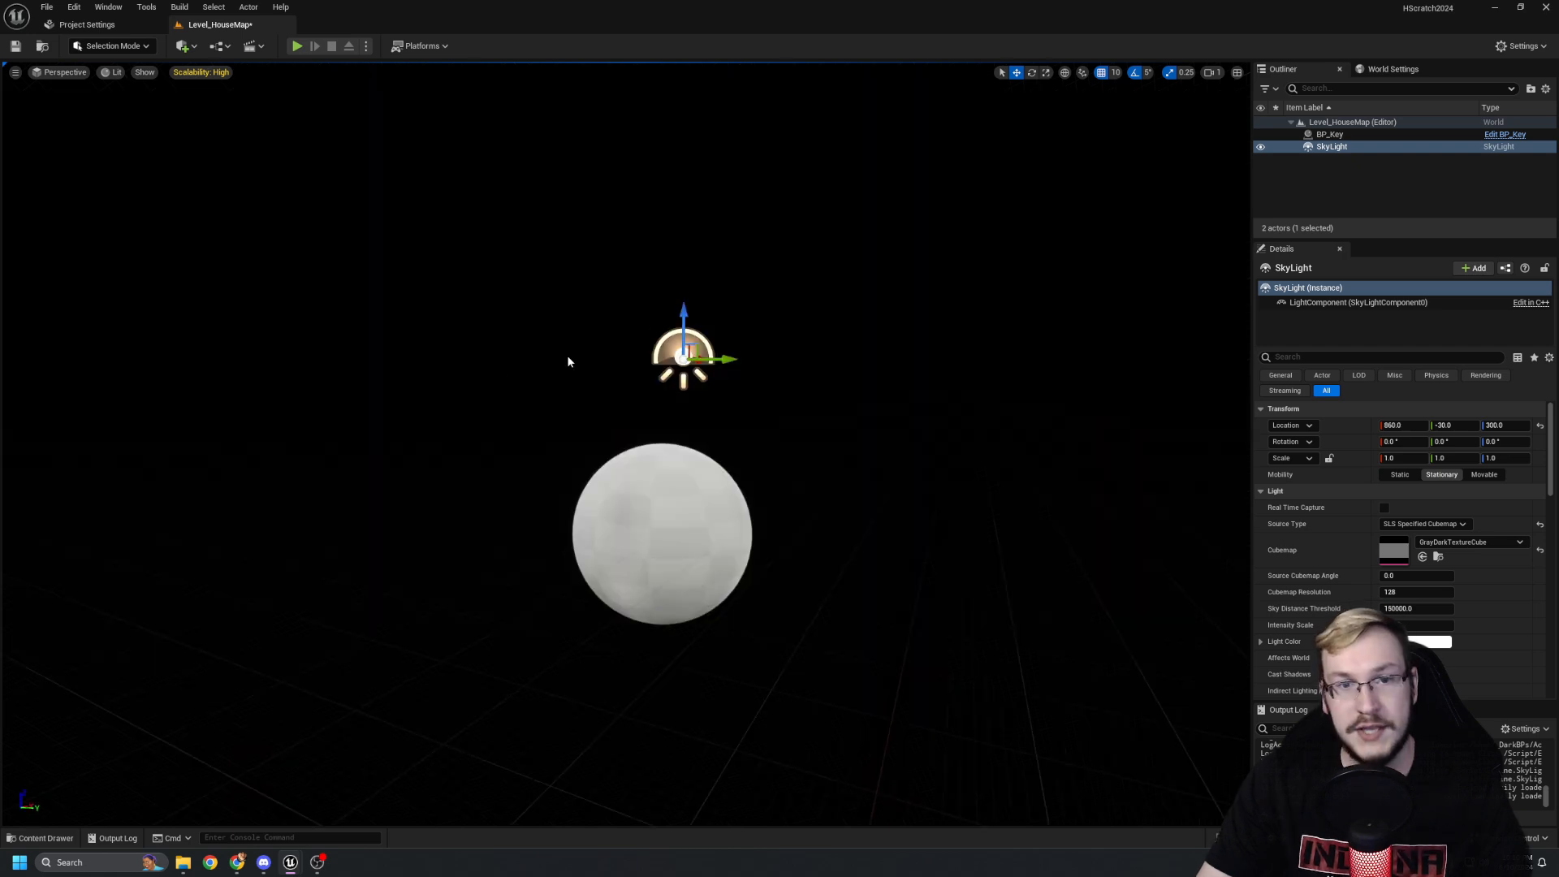
Delete the BP_Key actor from the level.
{"action": "mouse_move", "coordinate": [568, 359]}
{"action": "right_mouse_down"}
{"action": "mouse_move", "coordinate": [634, 377]}
{"action": "mouse_move", "coordinate": [583, 374]}
{"action": "right_mouse_up"}
{"action": "mouse_move", "coordinate": [893, 559]}
{"action": "right_mouse_down"}
{"action": "mouse_move", "coordinate": [799, 541]}
{"action": "mouse_move", "coordinate": [906, 558]}
{"action": "right_mouse_up"}
{"action": "left_click", "coordinate": [799, 541]}
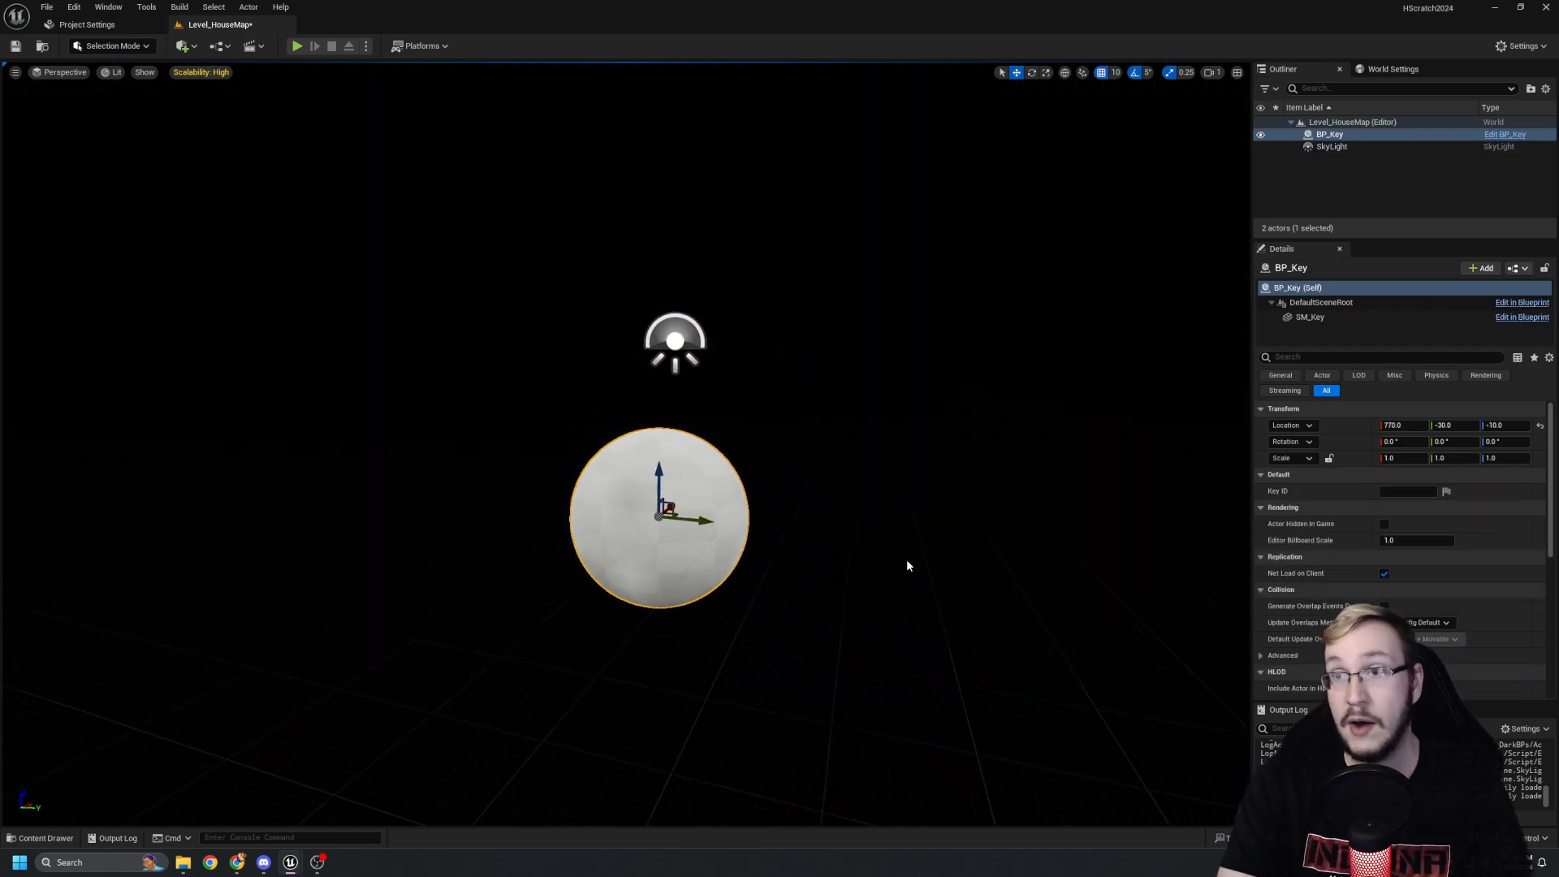
{"action": "key", "text": "Delete"}
{"action": "mouse_move", "coordinate": [812, 527]}
{"action": "right_mouse_down"}
{"action": "mouse_move", "coordinate": [836, 548]}
{"action": "mouse_move", "coordinate": [830, 495]}
{"action": "mouse_move", "coordinate": [815, 526]}
{"action": "right_mouse_up"}
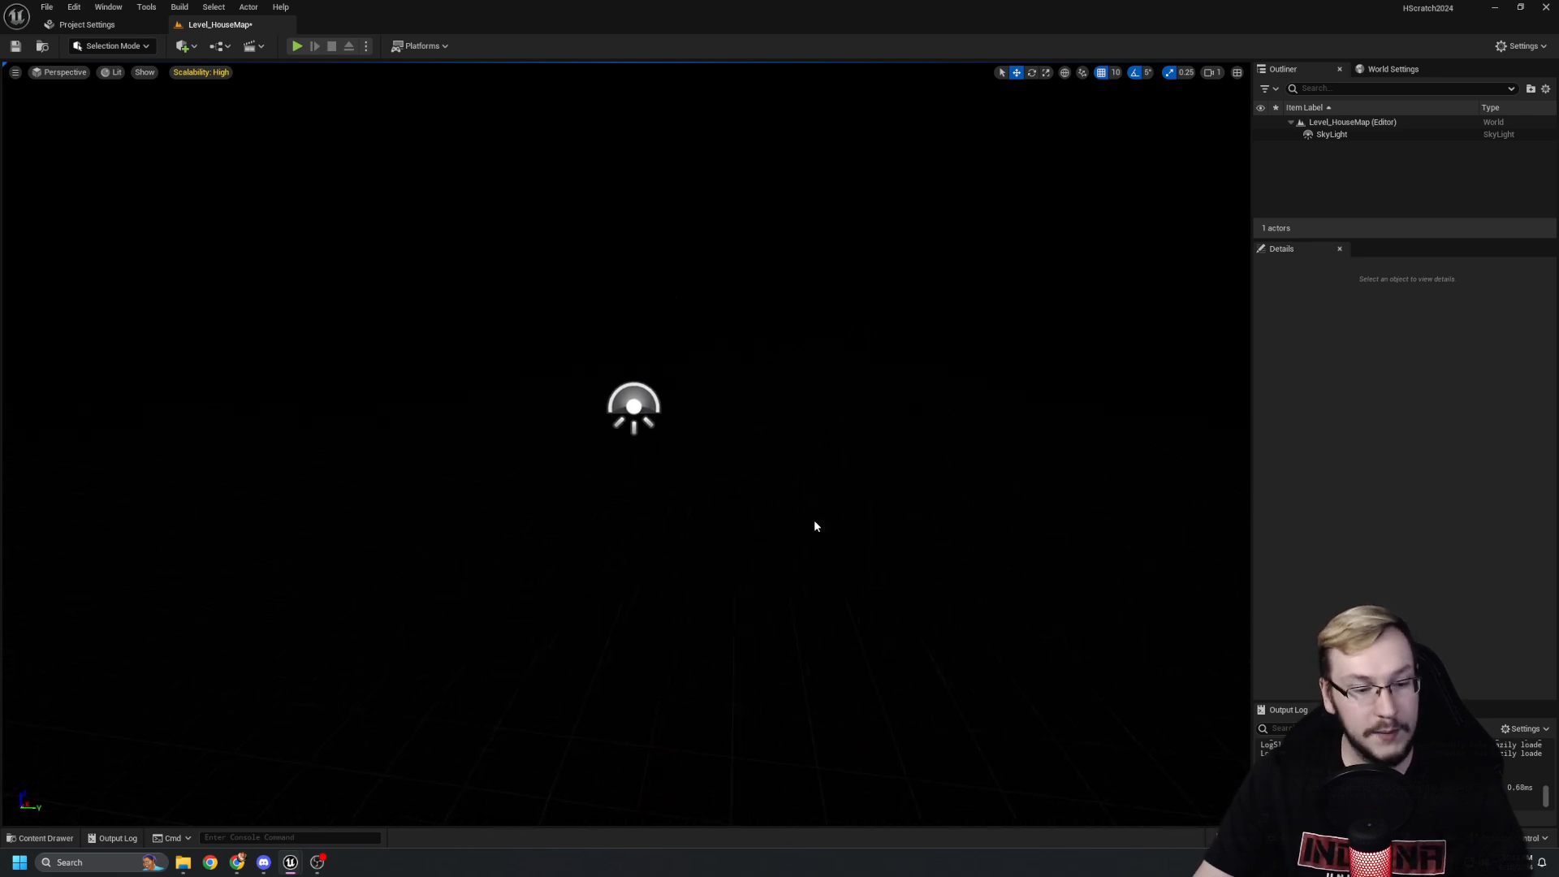
{"action": "right_click_drag", "start_coordinate": [811, 525], "coordinate": [808, 529]}
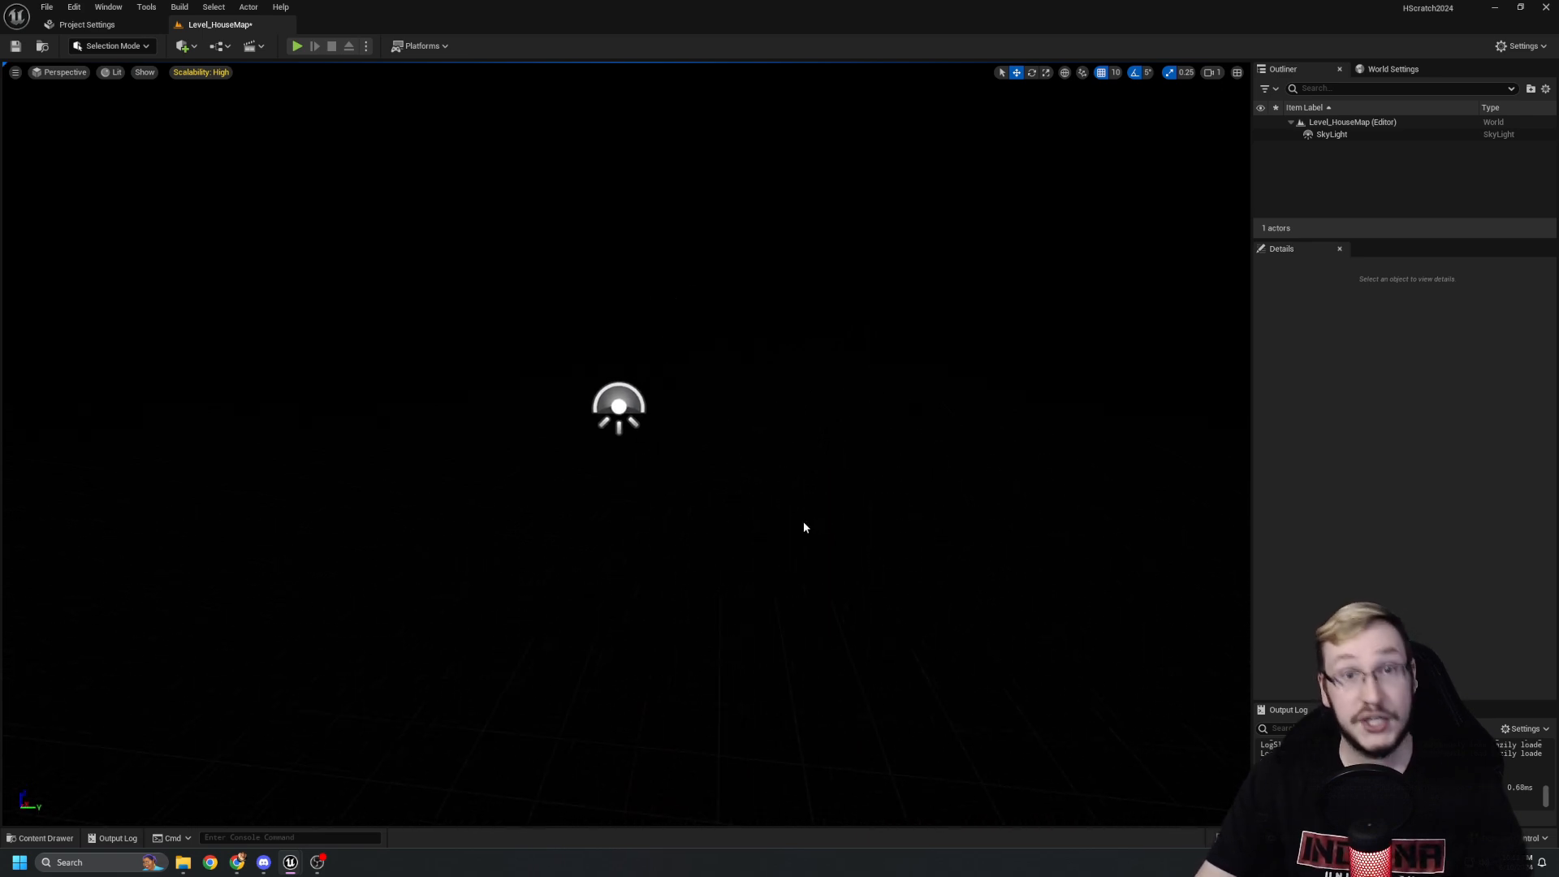
Switch the editor to Modeling mode.
{"action": "key", "text": "shift+5"}
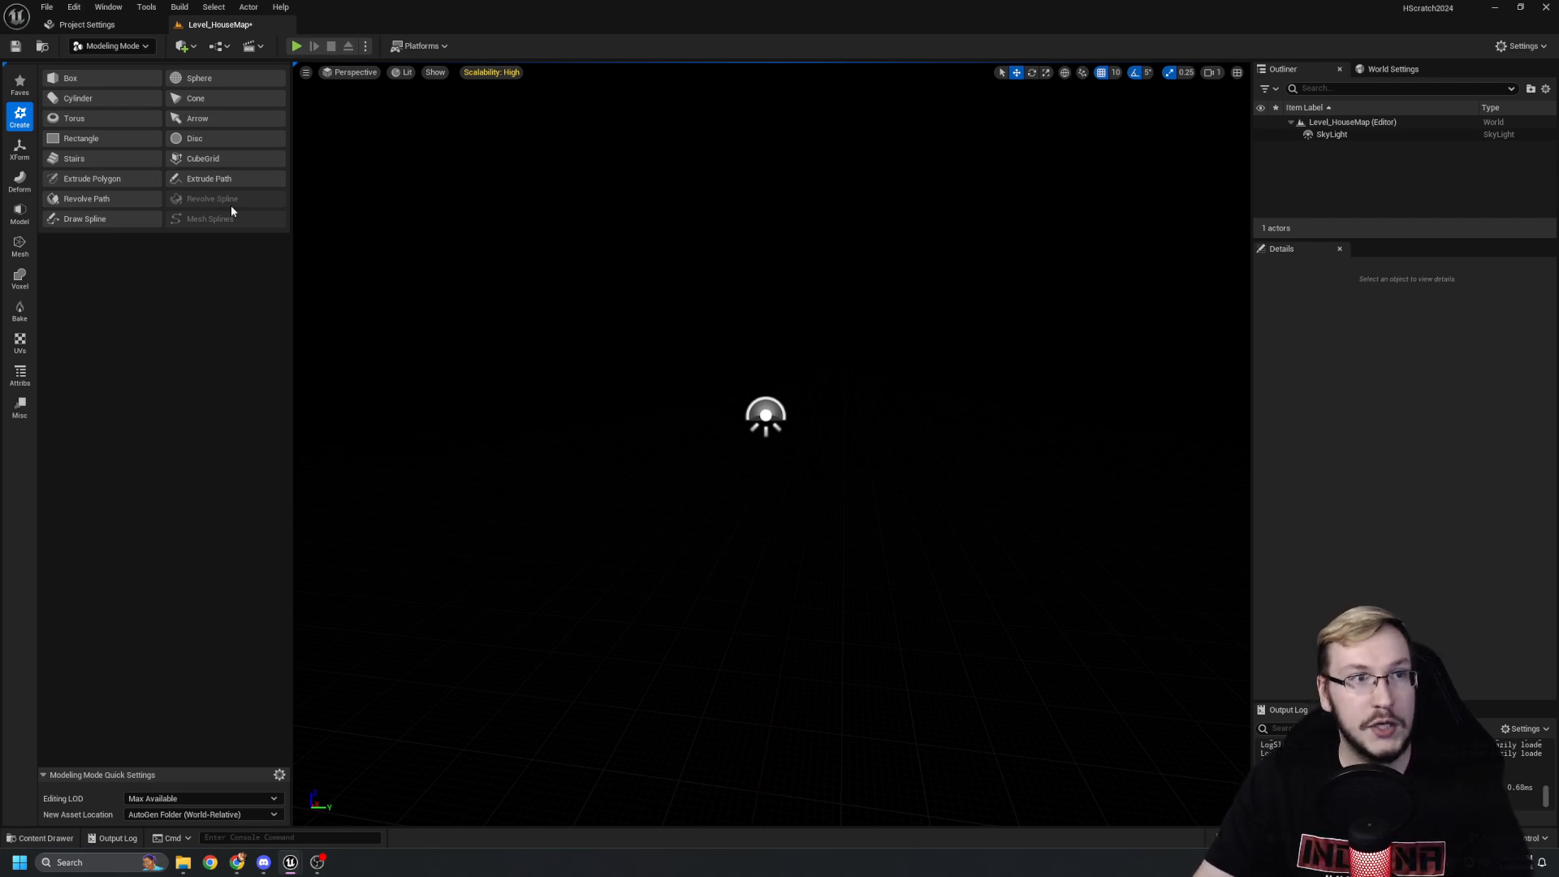
{"action": "left_click", "coordinate": [144, 46]}
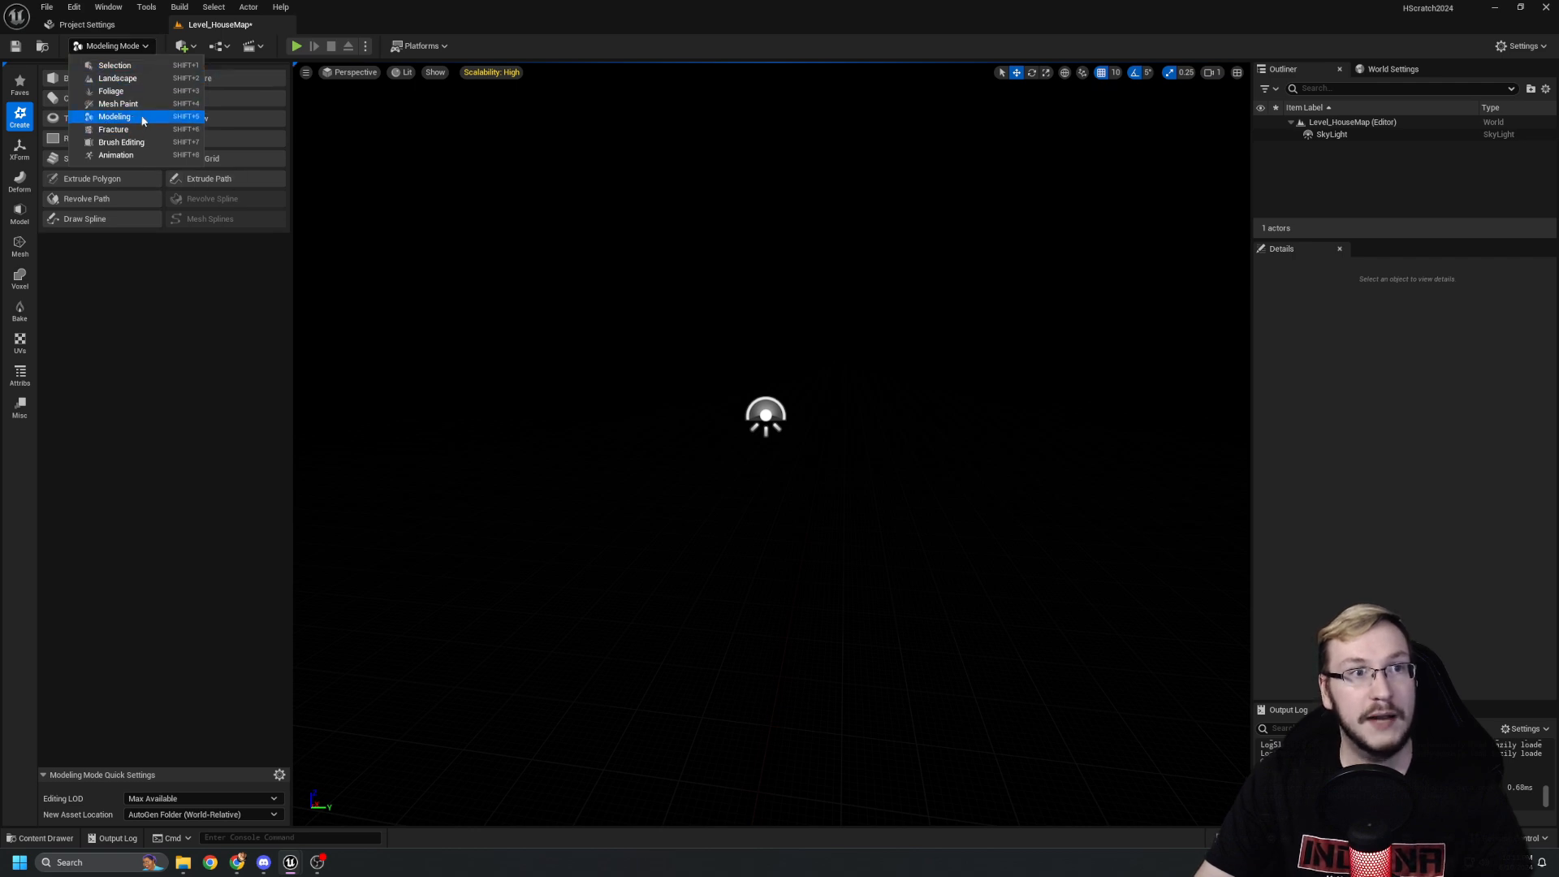
{"action": "left_click", "coordinate": [125, 117]}
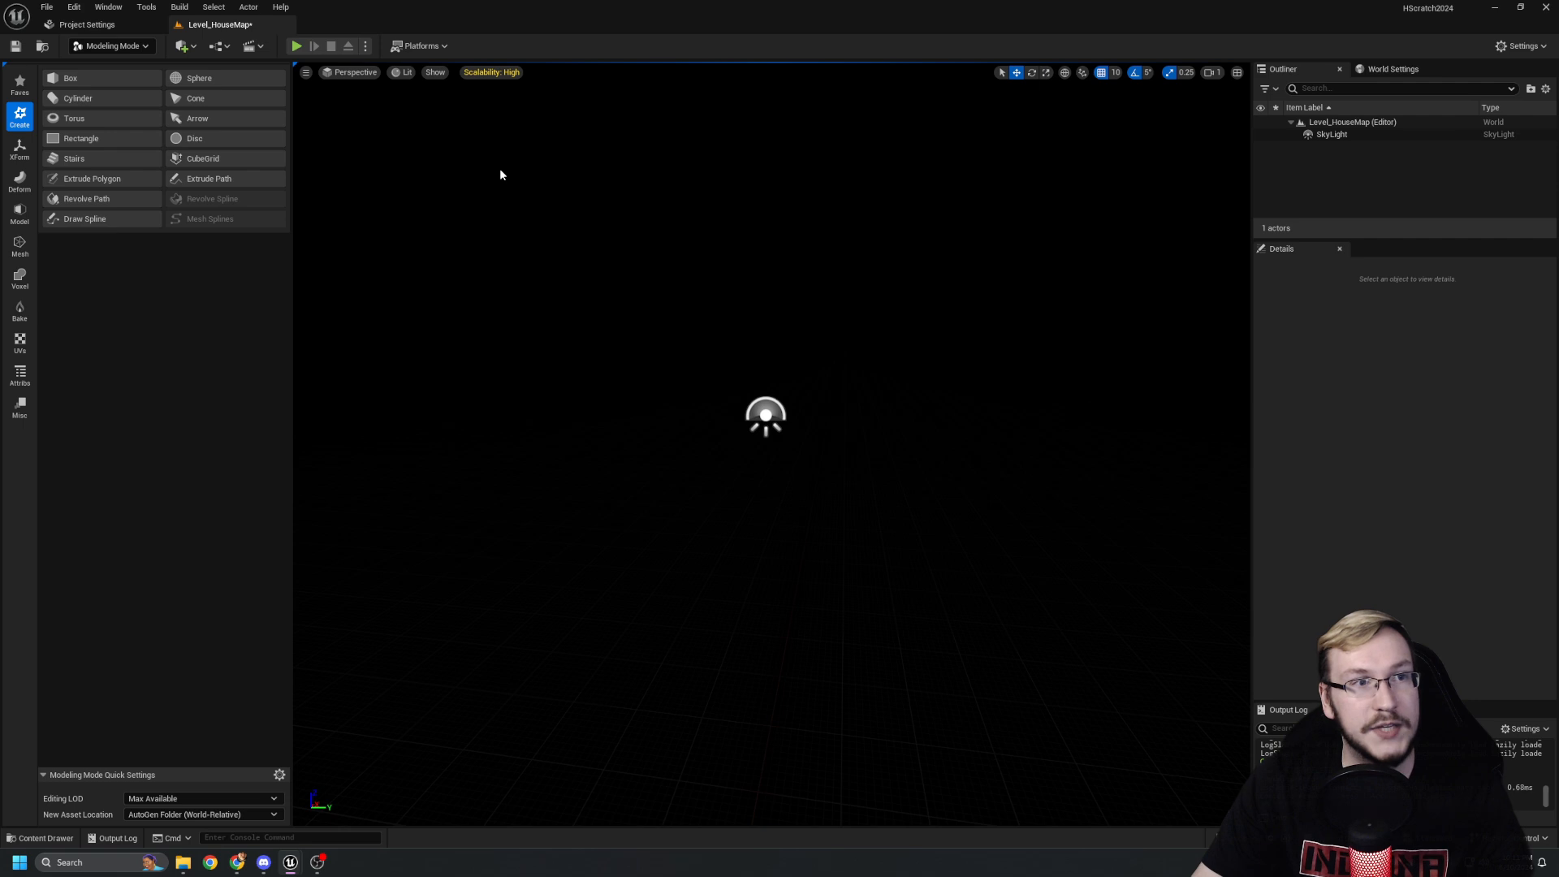
Start the CubeGrid tool and pull one 100-unit block up from a ground grid cell.
{"action": "left_click", "coordinate": [198, 159]}
{"action": "right_click_drag", "start_coordinate": [771, 445], "coordinate": [779, 397]}
{"action": "left_click", "coordinate": [607, 381]}
{"action": "key", "text": "w"}
{"action": "right_click_drag", "start_coordinate": [727, 453], "coordinate": [734, 408]}
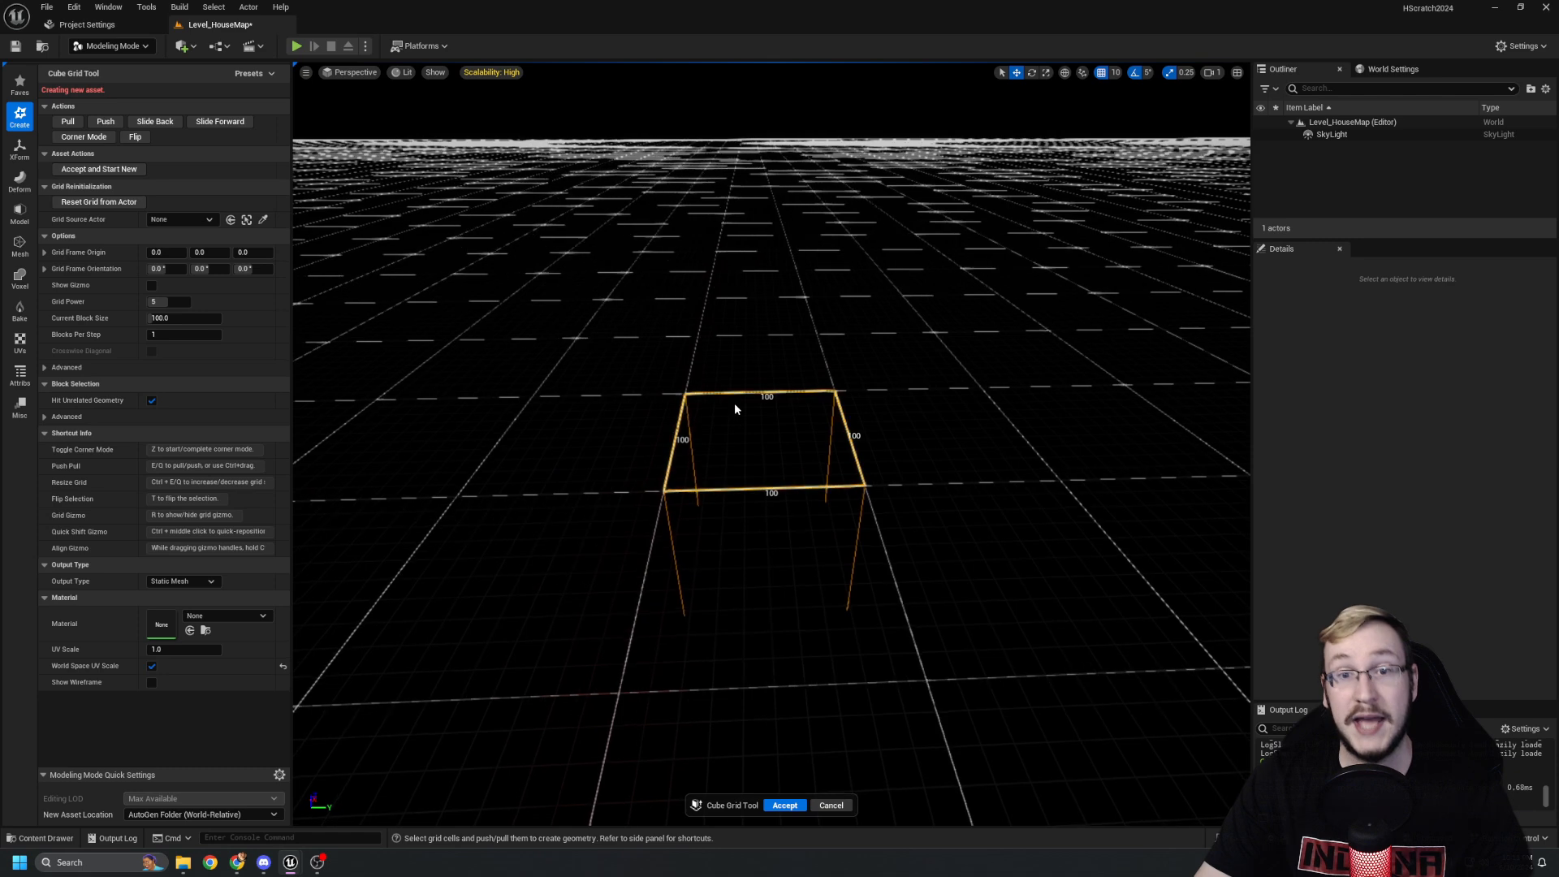
{"action": "right_click_drag", "start_coordinate": [539, 435], "coordinate": [761, 367]}
{"action": "key", "text": "e"}
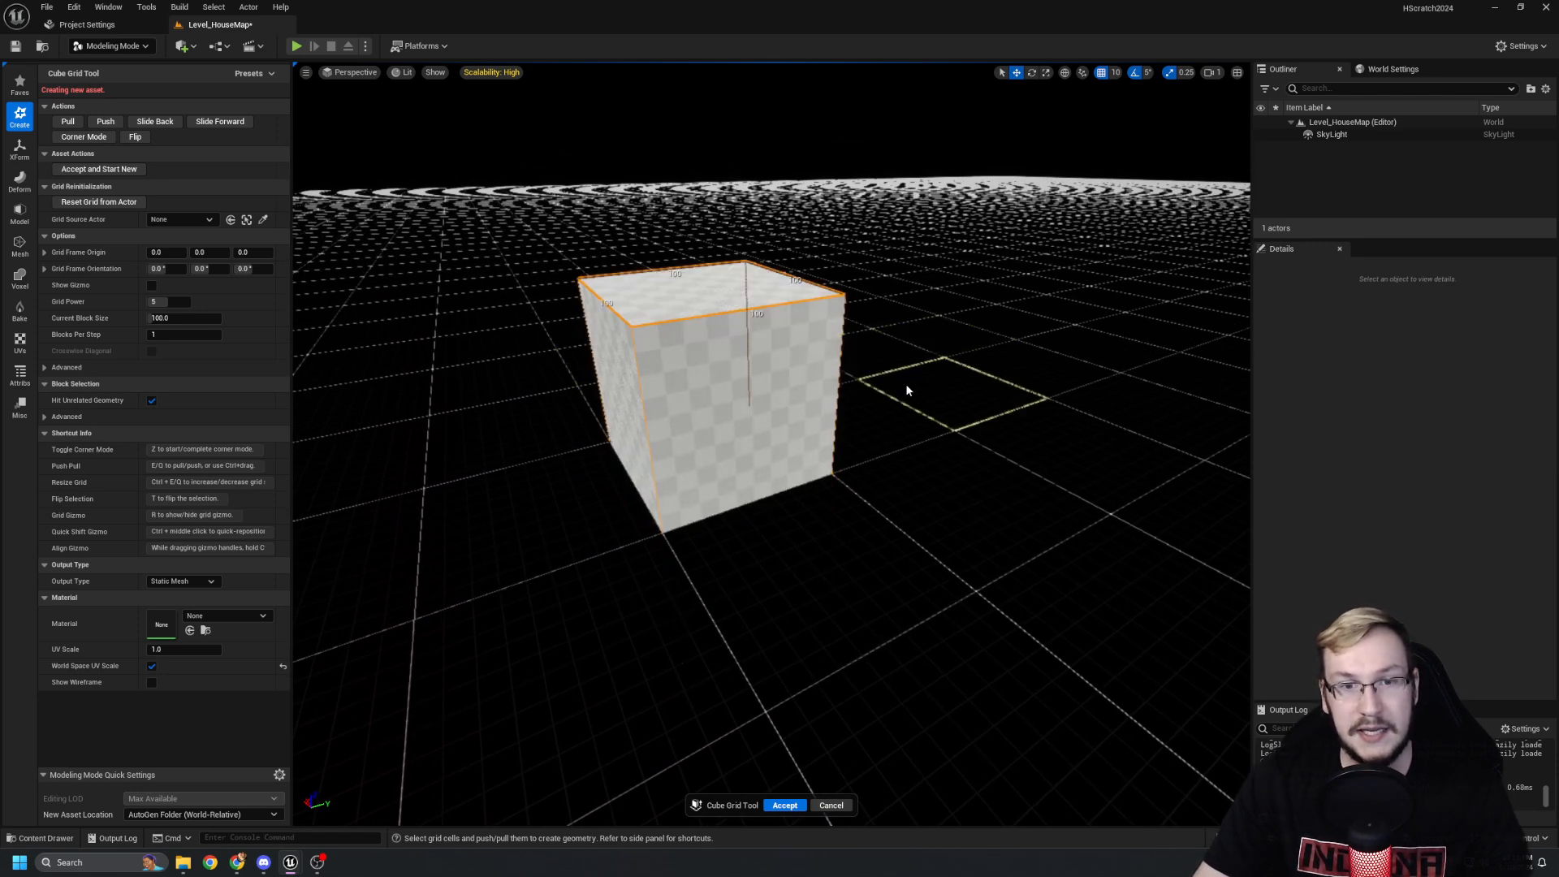
Extend the block upward into a column four blocks tall and accept it as a static mesh.
{"action": "right_click_drag", "start_coordinate": [905, 384], "coordinate": [902, 350]}
{"action": "key", "text": "e"}
{"action": "right_click_drag", "start_coordinate": [932, 410], "coordinate": [932, 349]}
{"action": "key", "text": "e"}
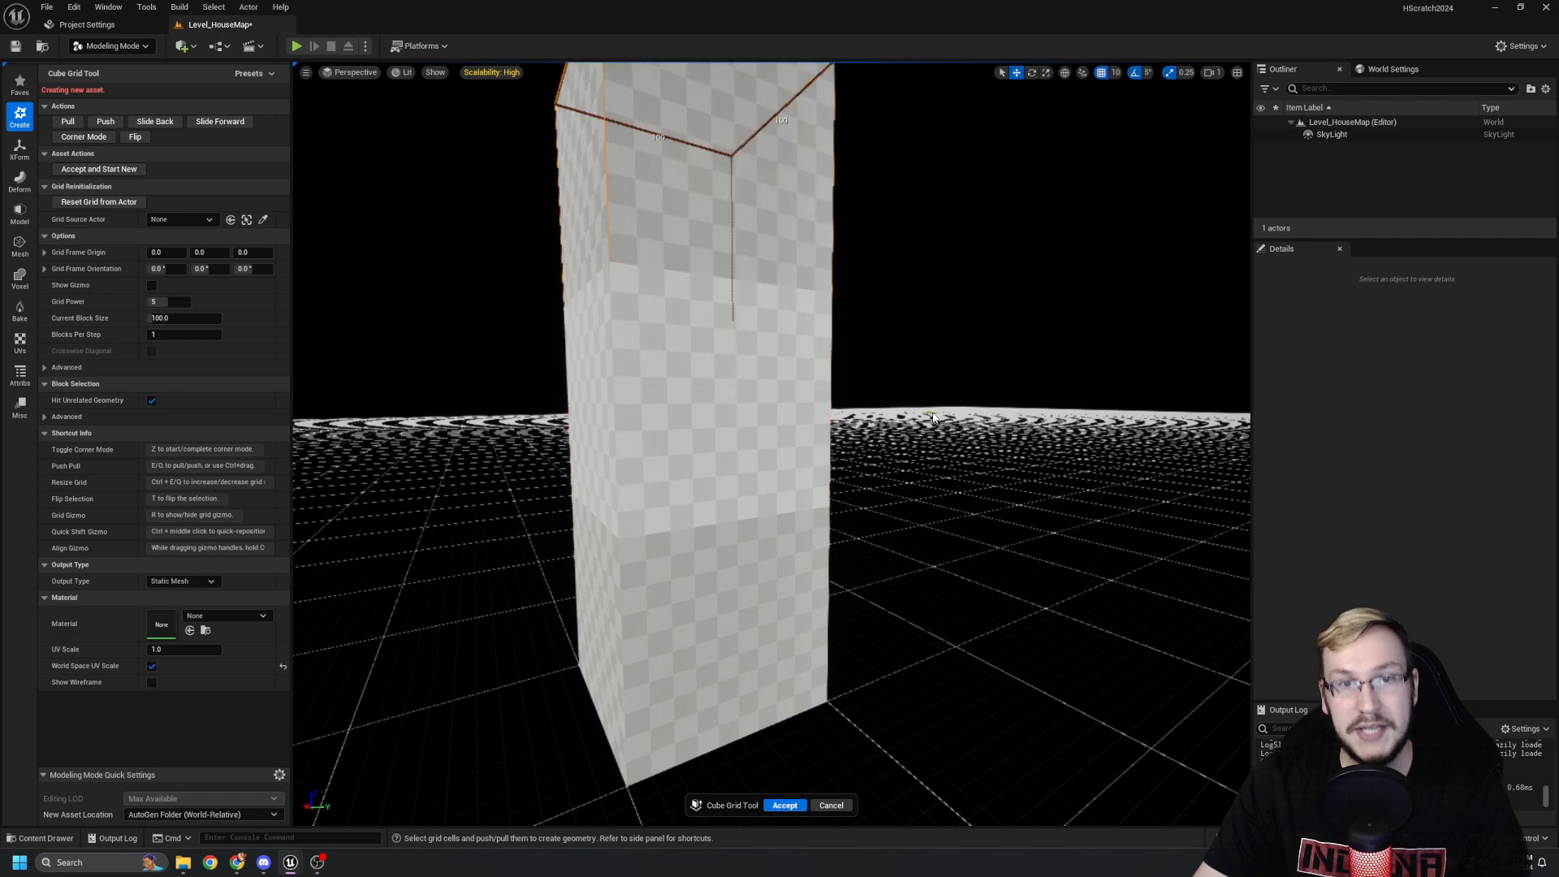
{"action": "right_click_drag", "start_coordinate": [925, 423], "coordinate": [926, 412]}
{"action": "key", "text": "s"}
{"action": "key", "text": "s"}
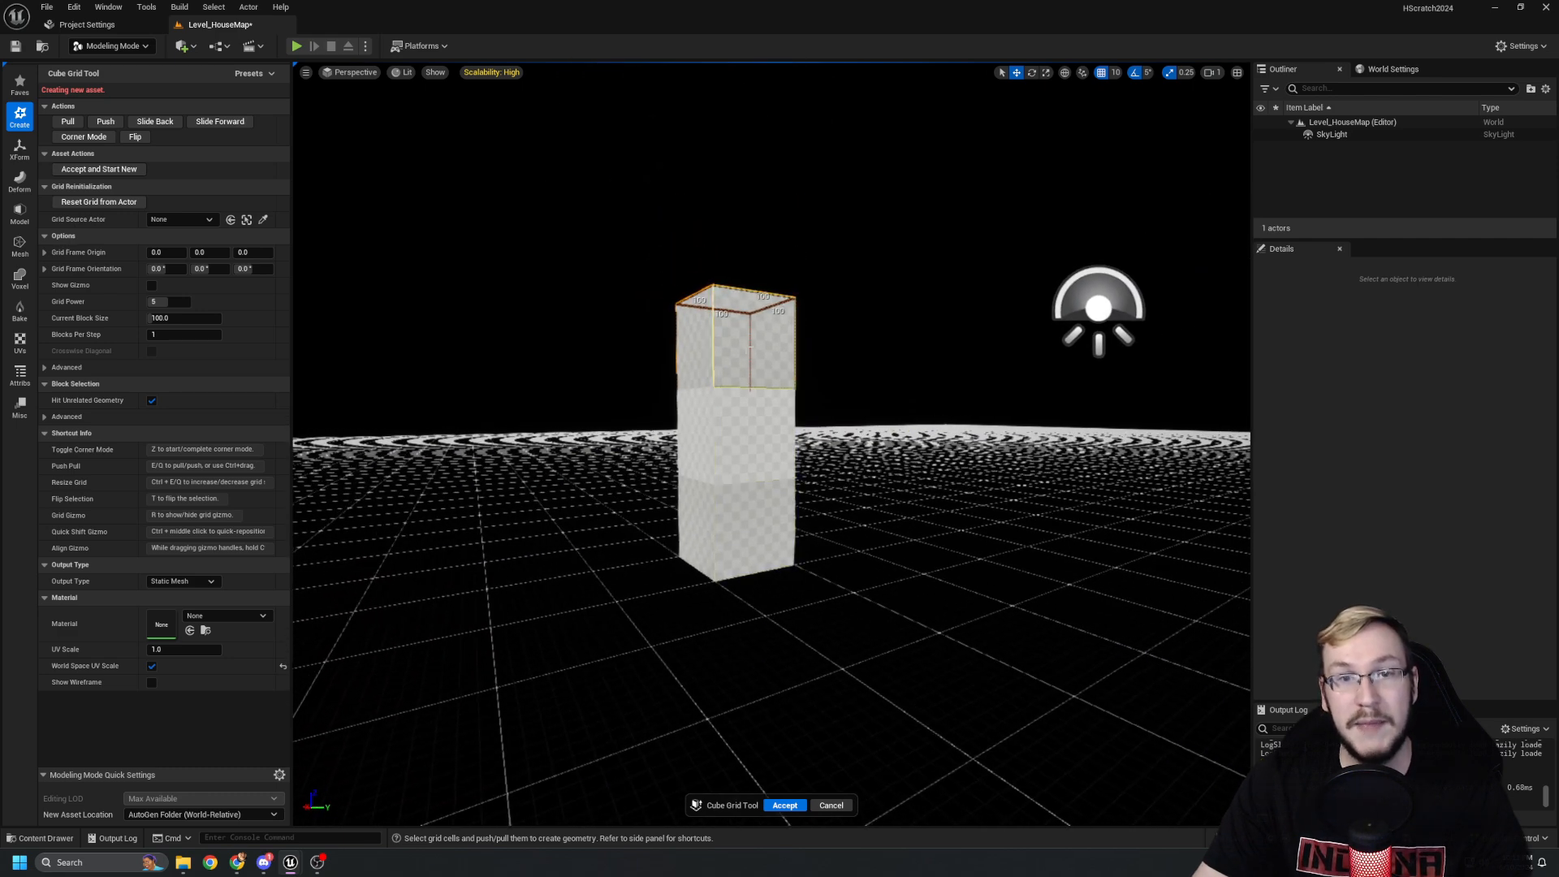
{"action": "key", "text": "e"}
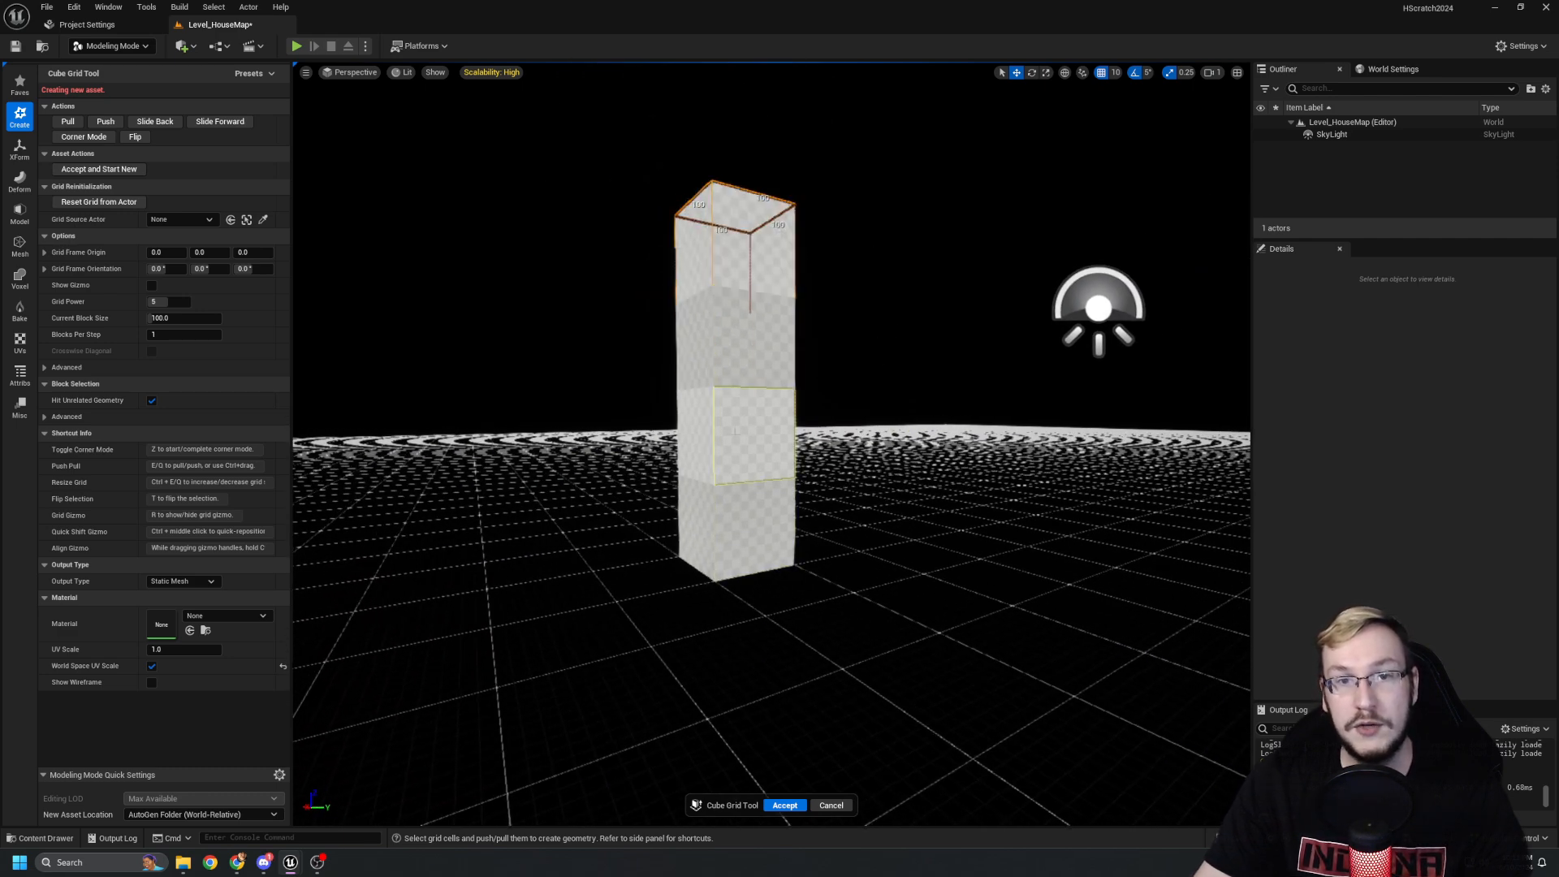
{"action": "right_click_drag", "start_coordinate": [736, 222], "coordinate": [839, 348]}
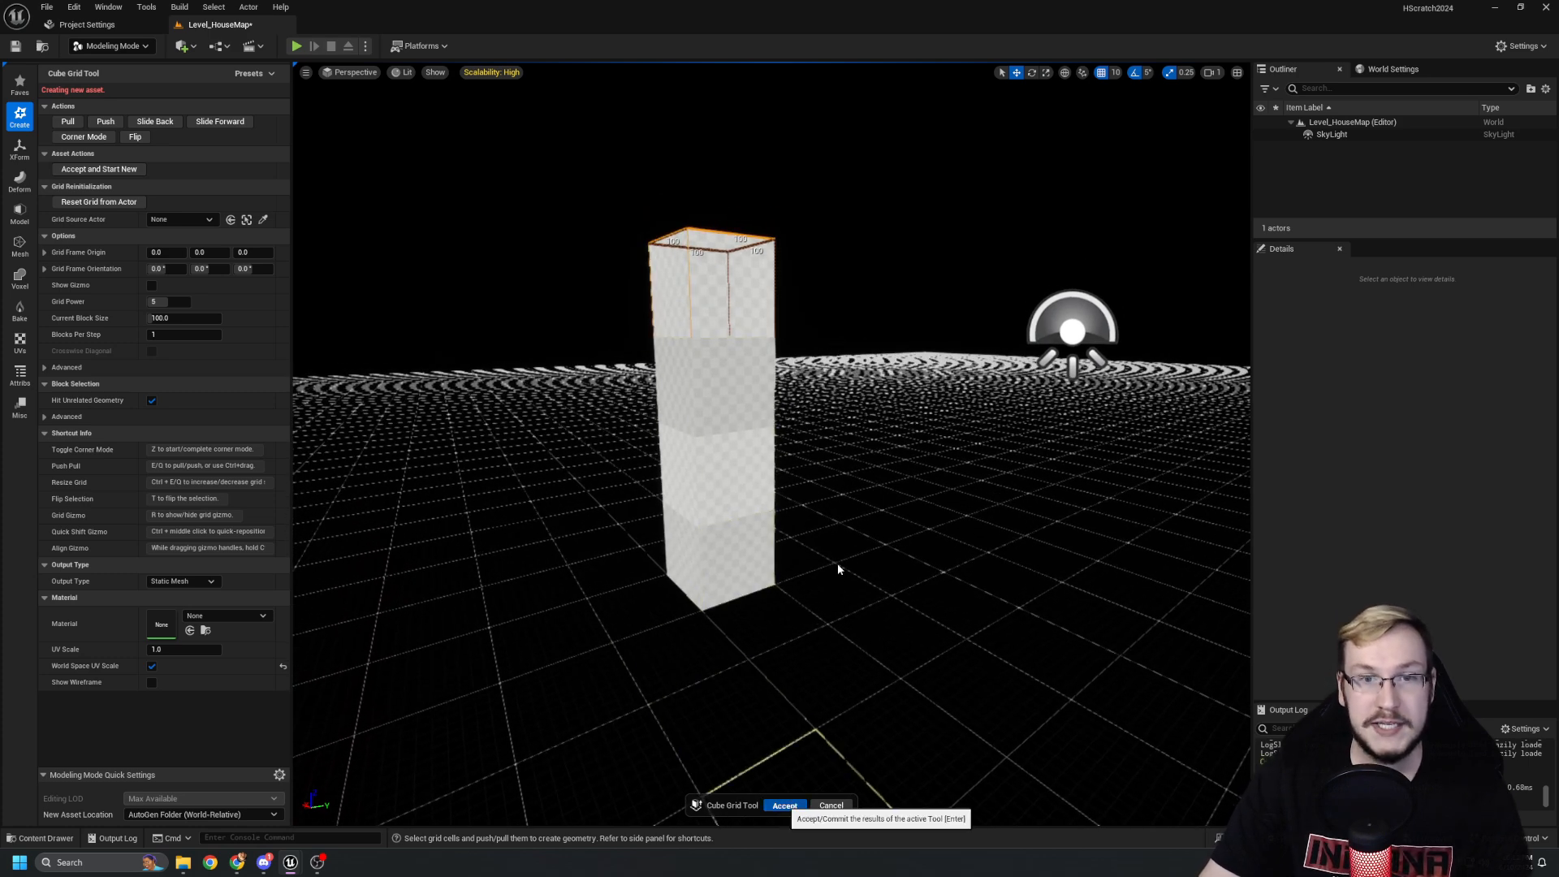
{"action": "left_click", "coordinate": [785, 805]}
Shift the column slightly along the Y axis and undo the move.
{"action": "right_click_drag", "start_coordinate": [858, 436], "coordinate": [876, 436]}
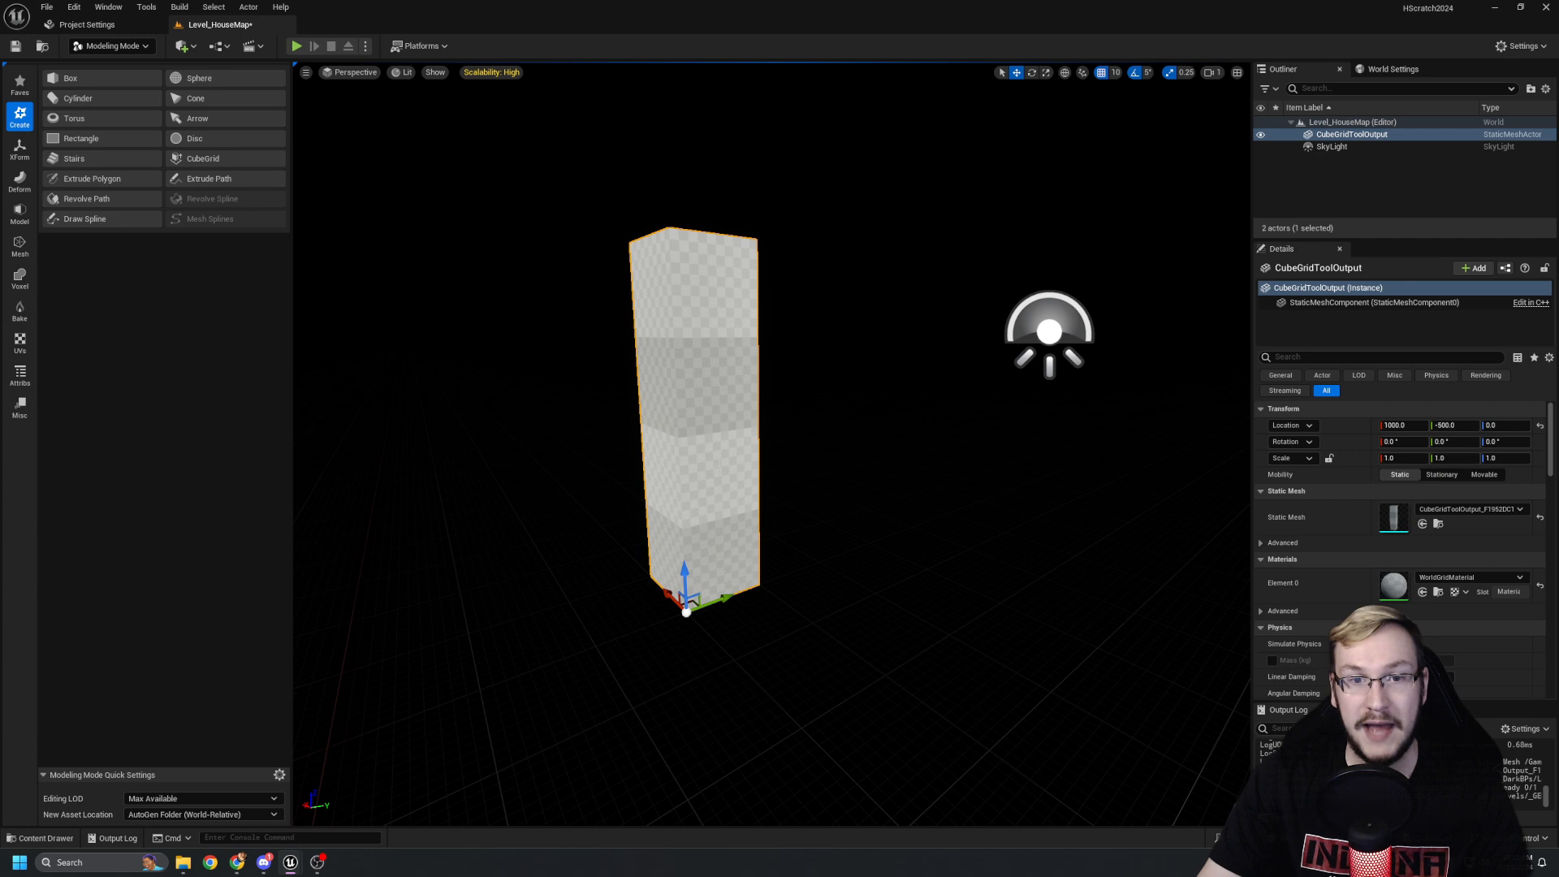
{"action": "mouse_move", "coordinate": [714, 601]}
{"action": "left_mouse_down"}
{"action": "mouse_move", "coordinate": [585, 599]}
{"action": "mouse_move", "coordinate": [661, 557]}
{"action": "mouse_move", "coordinate": [706, 601]}
{"action": "left_mouse_up"}
{"action": "key", "text": "ctrl+z"}
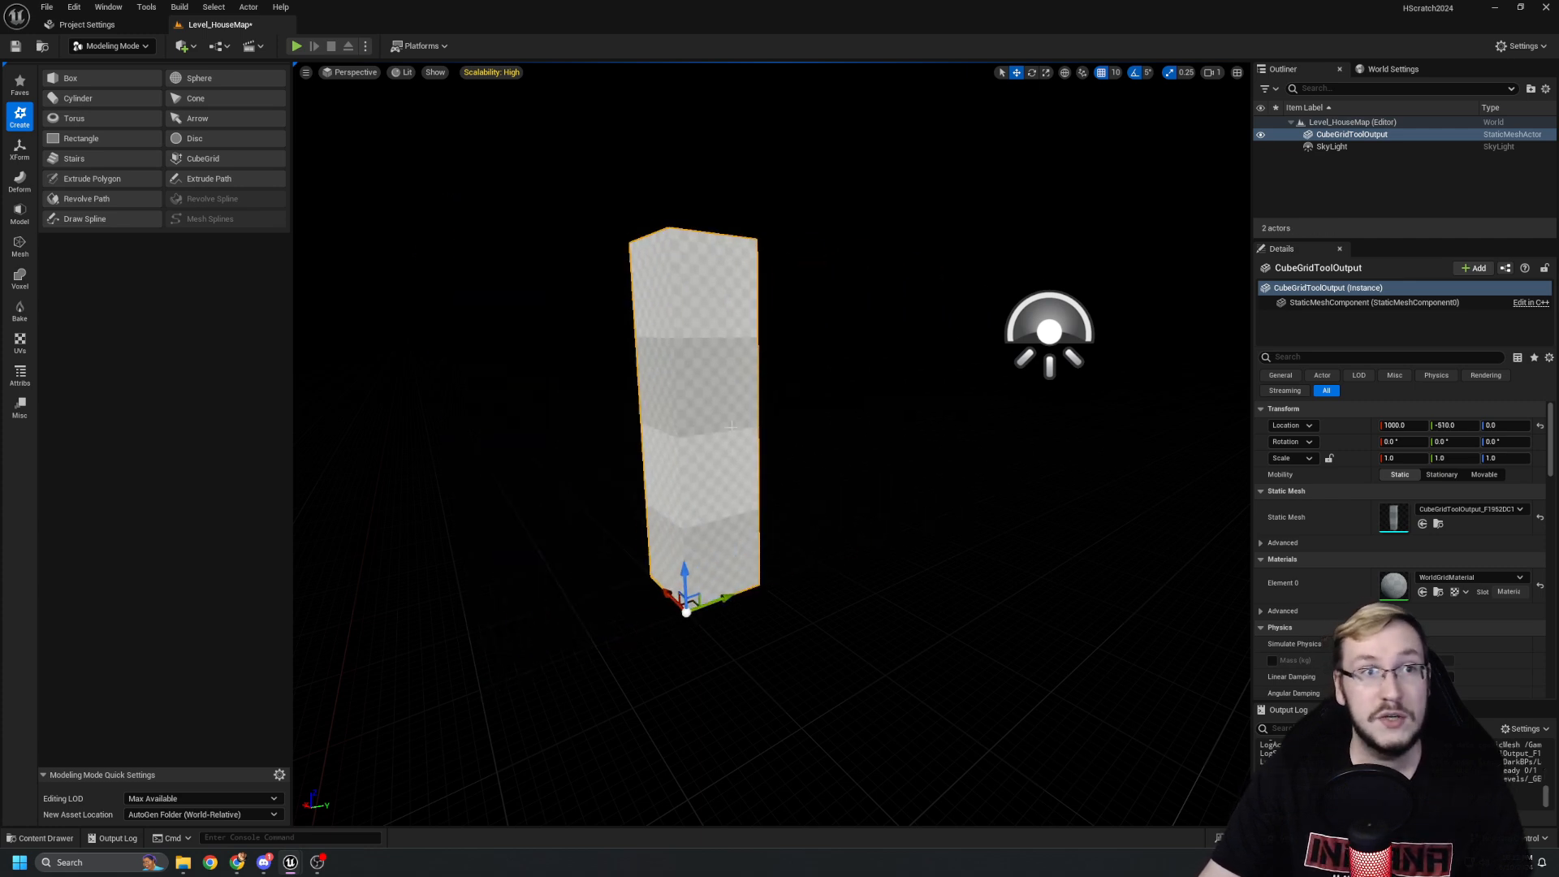
{"action": "right_click_drag", "start_coordinate": [426, 292], "coordinate": [419, 296]}
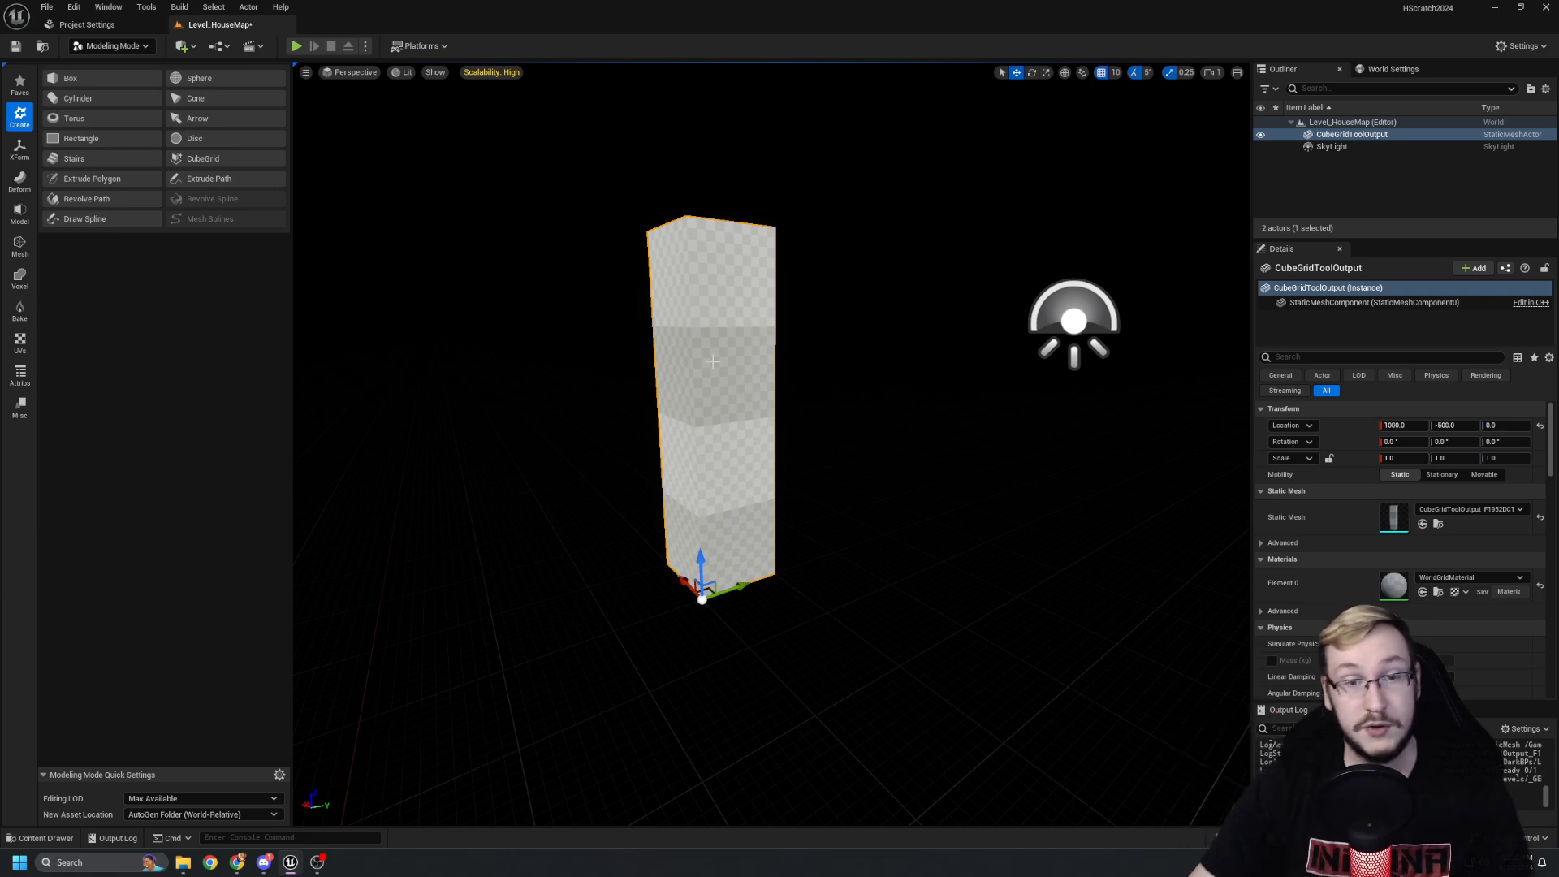
Reopen the column in the CubeGrid tool and pull a horizontal arm two blocks long out of its side.
{"action": "left_click", "coordinate": [240, 157]}
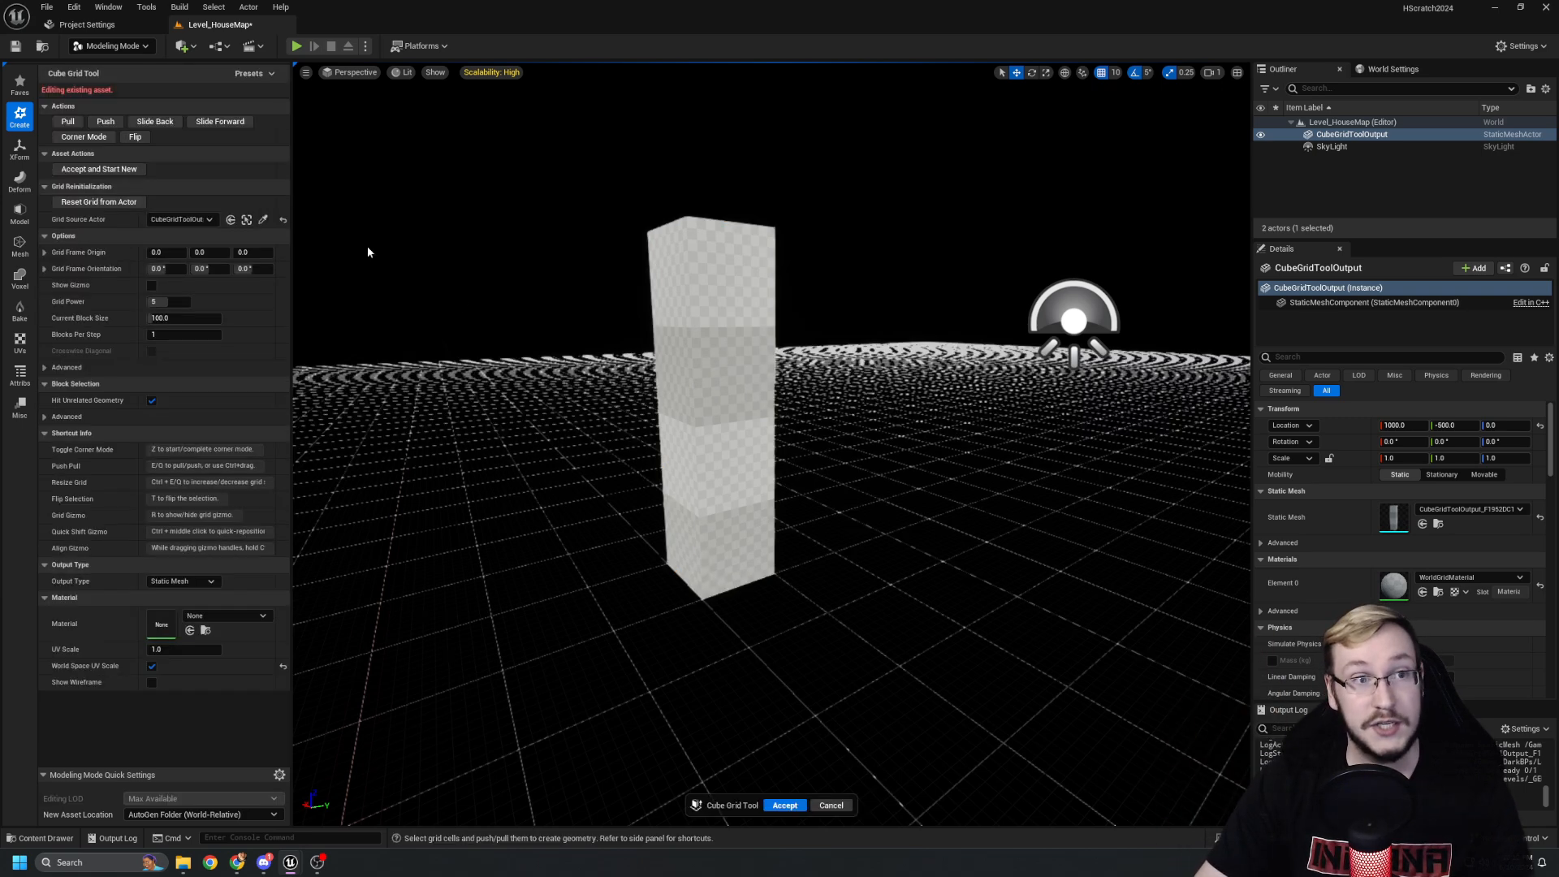
{"action": "right_click_drag", "start_coordinate": [754, 385], "coordinate": [877, 398]}
{"action": "left_click", "coordinate": [754, 385]}
{"action": "key", "text": "e"}
{"action": "key", "text": "e"}
{"action": "key", "text": "e"}
{"action": "right_click_drag", "start_coordinate": [730, 454], "coordinate": [668, 567]}
{"action": "key", "text": "q"}
{"action": "key", "text": "q"}
{"action": "key", "text": "e"}
{"action": "right_click_drag", "start_coordinate": [669, 576], "coordinate": [606, 558]}
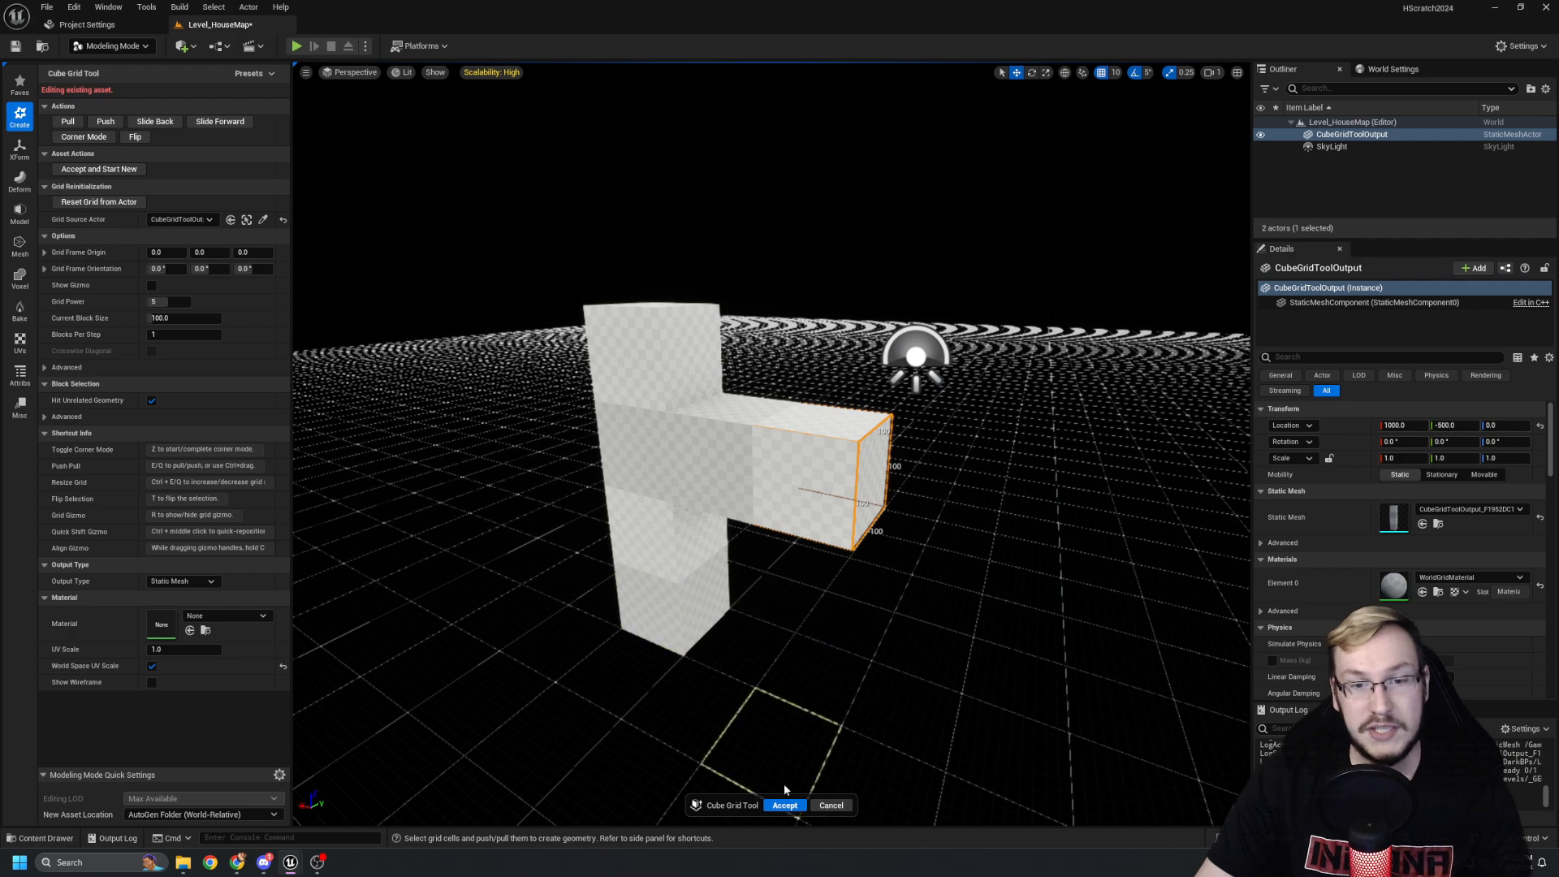
{"action": "mouse_move", "coordinate": [753, 675]}
{"action": "right_mouse_down"}
{"action": "mouse_move", "coordinate": [728, 661]}
{"action": "mouse_move", "coordinate": [745, 654]}
{"action": "mouse_move", "coordinate": [753, 675]}
{"action": "mouse_move", "coordinate": [740, 671]}
{"action": "right_mouse_up"}
{"action": "key", "text": "e"}
{"action": "key", "text": "q"}
{"action": "right_click_drag", "start_coordinate": [783, 588], "coordinate": [755, 593]}
{"action": "right_click_drag", "start_coordinate": [510, 520], "coordinate": [535, 519]}
{"action": "right_click_drag", "start_coordinate": [379, 460], "coordinate": [374, 464]}
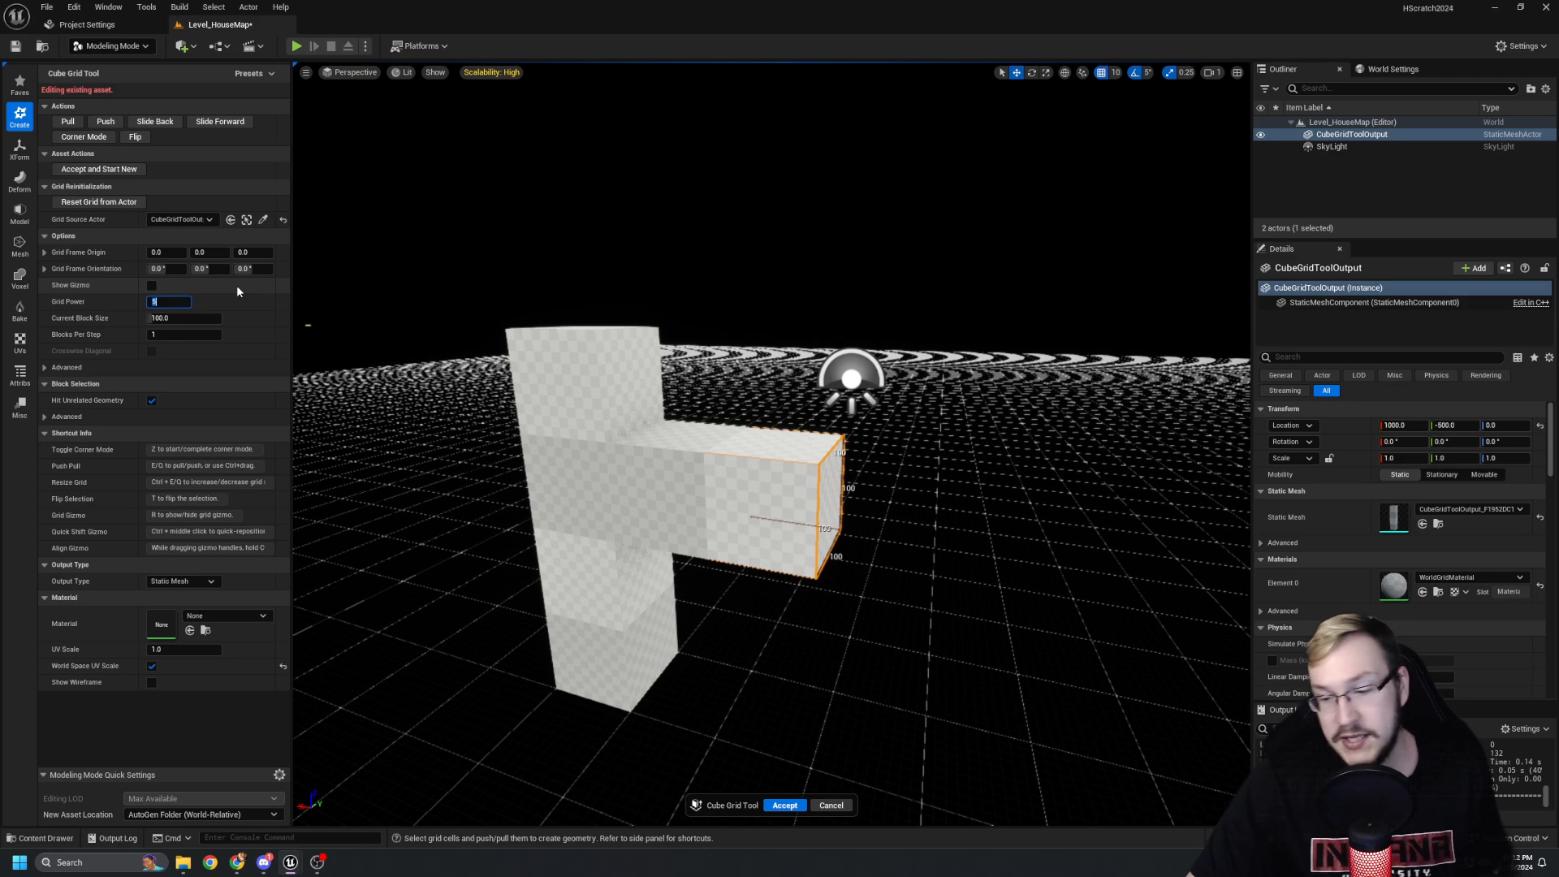
Set the grid power to 3 and push a single 25-unit cell on the arm's end face inward as a square hole.
{"action": "type", "text": "3"}
{"action": "key", "text": "Return"}
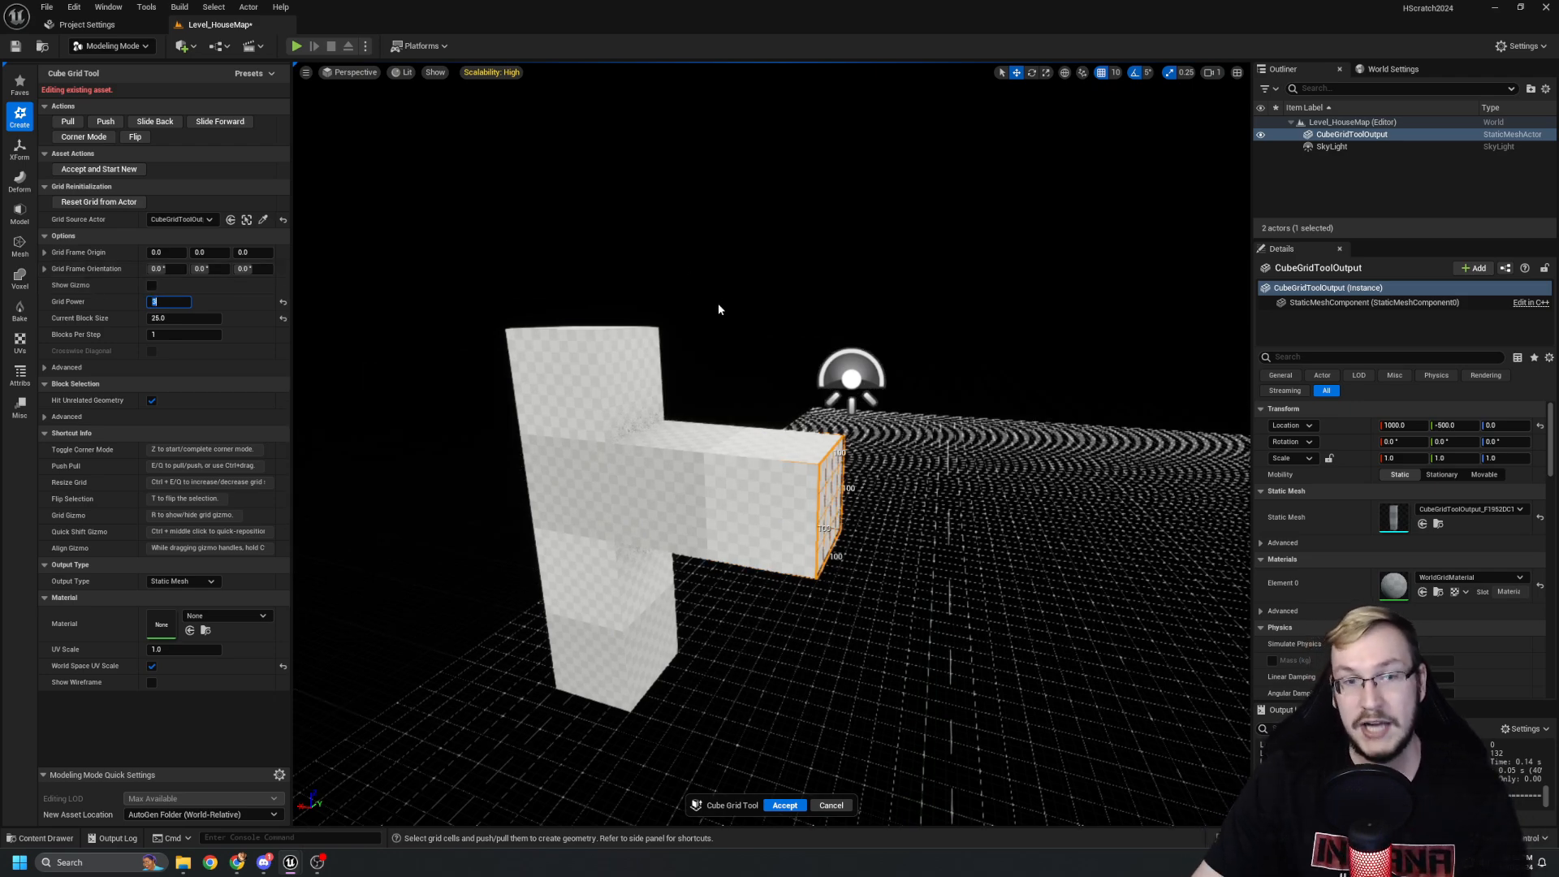
{"action": "key", "text": "d"}
{"action": "right_click_drag", "start_coordinate": [851, 349], "coordinate": [763, 345]}
{"action": "key", "text": "w"}
{"action": "right_click_drag", "start_coordinate": [617, 460], "coordinate": [594, 460]}
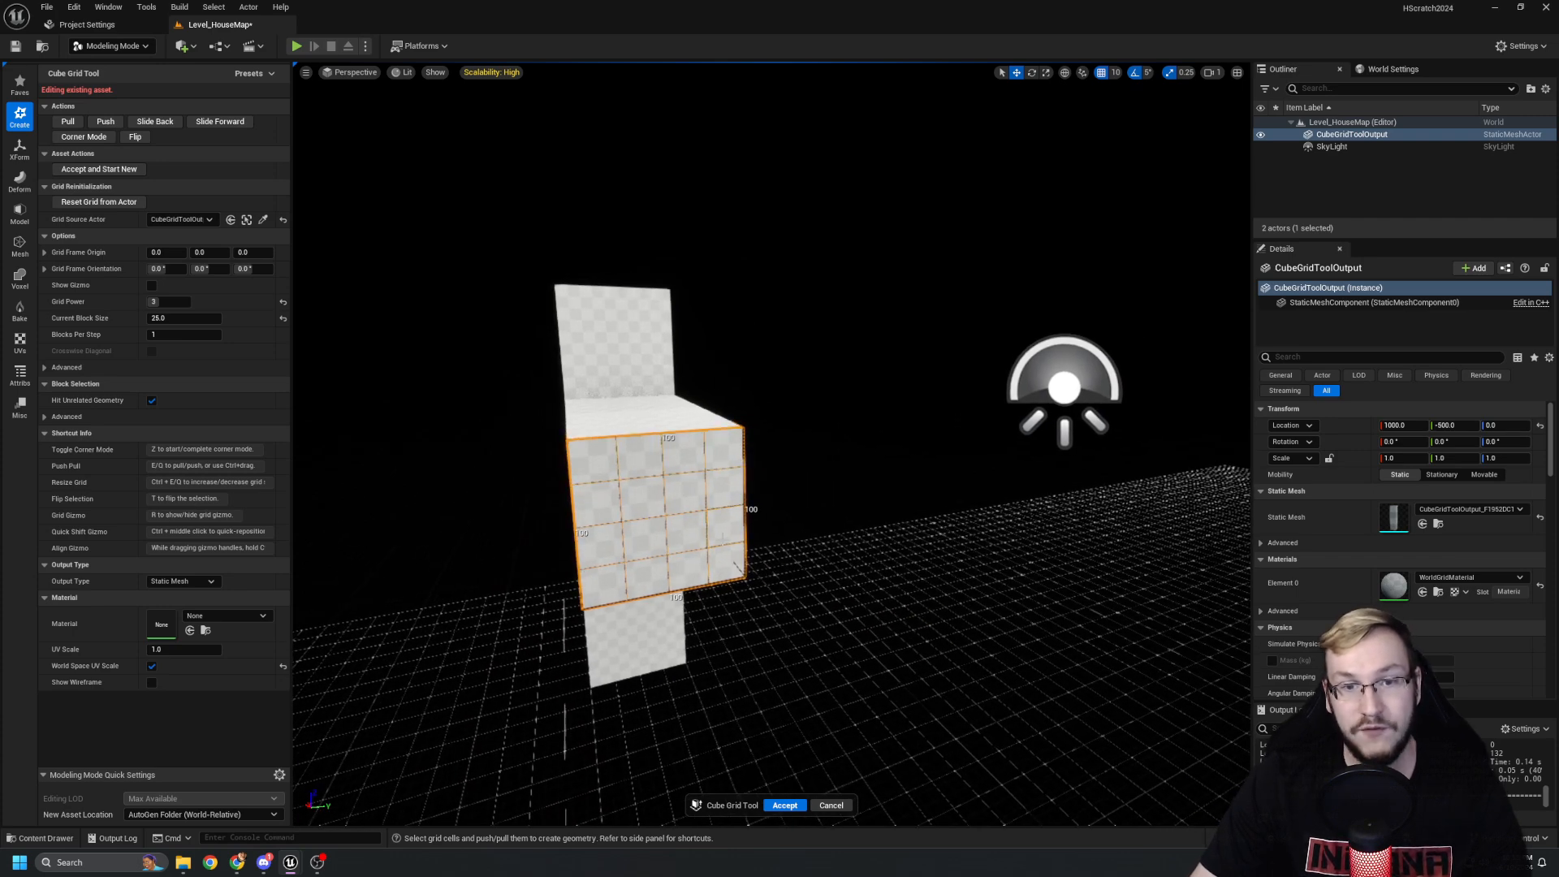
{"action": "key", "text": "a"}
{"action": "right_click_drag", "start_coordinate": [783, 511], "coordinate": [815, 547]}
{"action": "key", "text": "a"}
{"action": "left_click", "coordinate": [751, 516]}
{"action": "key", "text": "d"}
{"action": "key", "text": "a"}
{"action": "key", "text": "q"}
{"action": "key", "text": "q"}
{"action": "key", "text": "q"}
{"action": "key", "text": "d"}
{"action": "key", "text": "a"}
Examine the square hole in the arm's end face from several angles.
{"action": "right_click_drag", "start_coordinate": [646, 431], "coordinate": [708, 461]}
{"action": "key", "text": "d"}
{"action": "key", "text": "a"}
{"action": "key", "text": "d"}
{"action": "key", "text": "d"}
{"action": "key", "text": "a"}
{"action": "mouse_move", "coordinate": [493, 404]}
{"action": "right_mouse_down"}
{"action": "mouse_move", "coordinate": [453, 404]}
{"action": "mouse_move", "coordinate": [492, 404]}
{"action": "right_mouse_up"}
{"action": "key", "text": "a"}
{"action": "right_click", "coordinate": [493, 404]}
Set the grid power to 1 and pull a thin 6.25-unit rod out of the arm's end face.
{"action": "left_click", "coordinate": [180, 306]}
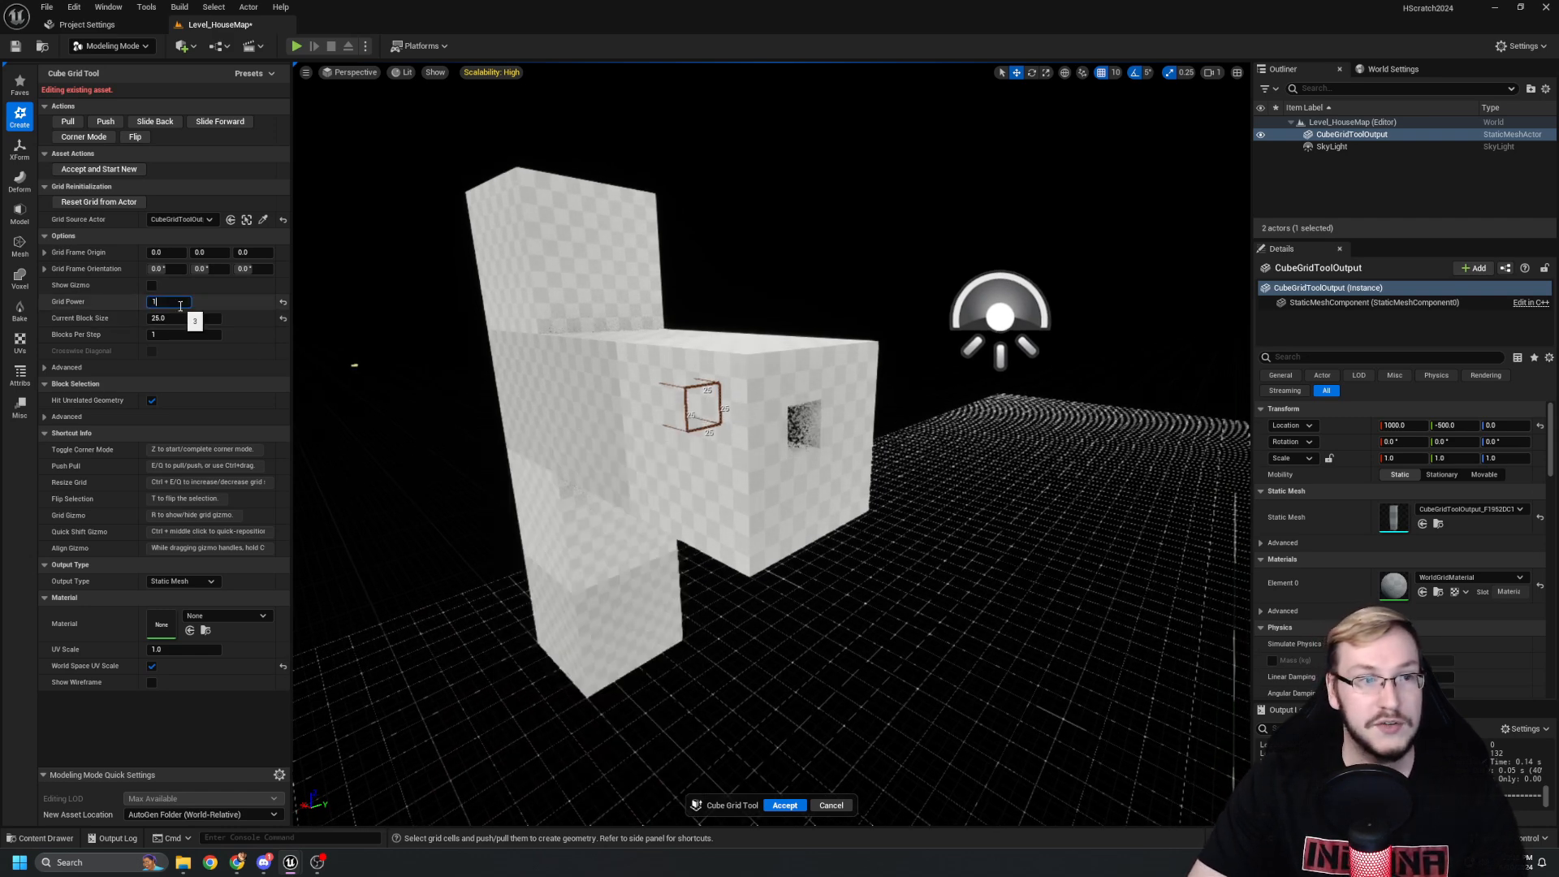
{"action": "key", "text": "Return"}
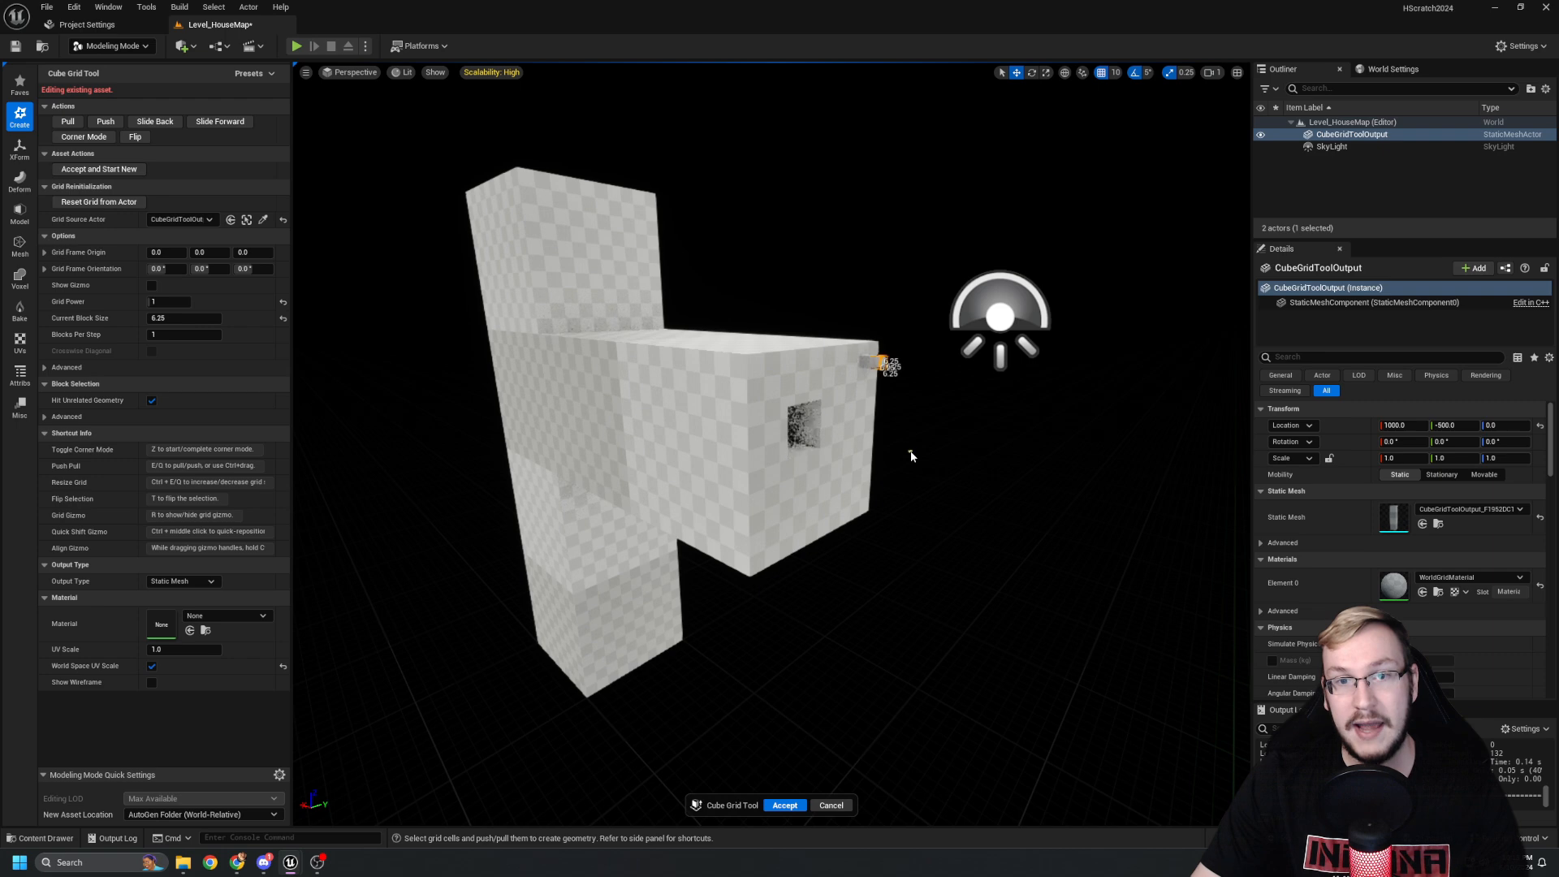
{"action": "key", "text": "a"}
{"action": "right_click_drag", "start_coordinate": [904, 490], "coordinate": [626, 488]}
{"action": "key", "text": "d"}
{"action": "right_click_drag", "start_coordinate": [646, 413], "coordinate": [552, 413]}
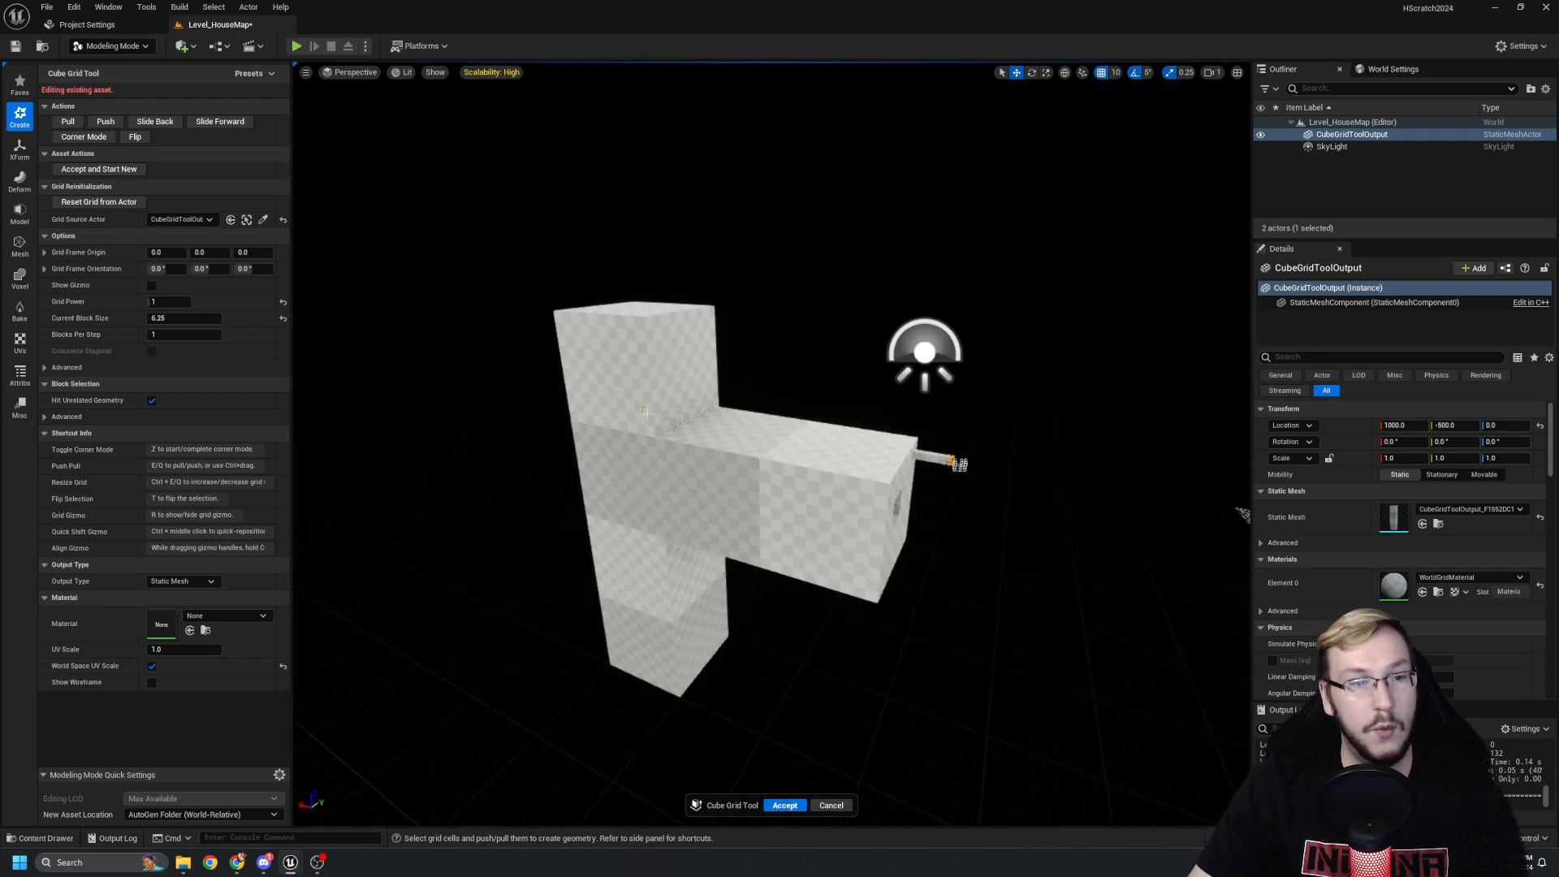
{"action": "right_click_drag", "start_coordinate": [646, 413], "coordinate": [629, 443]}
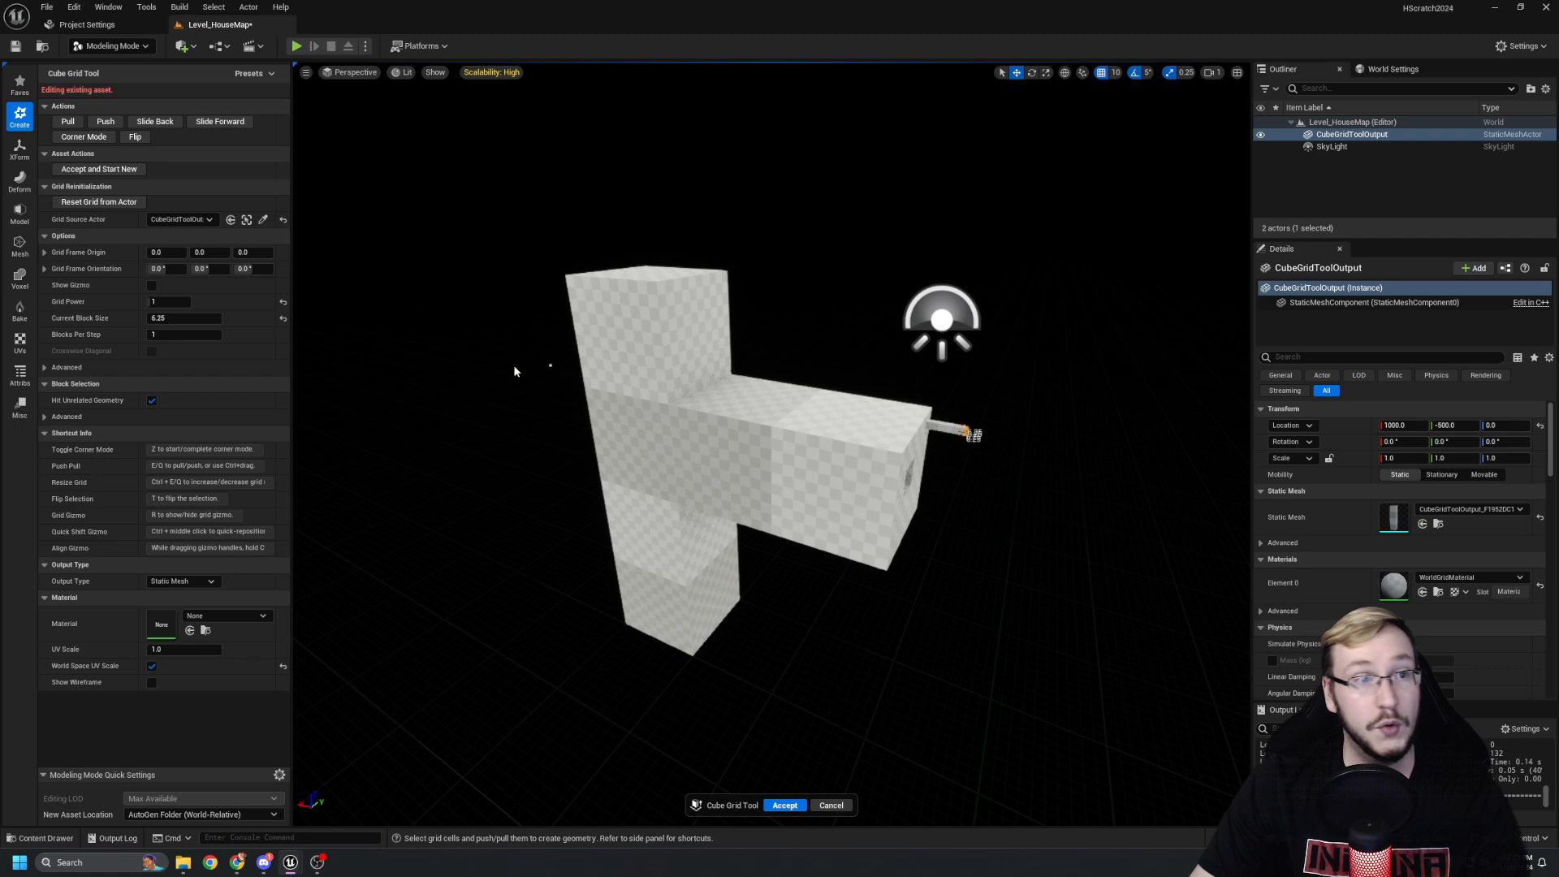
Set the grid power to 5 for 100-unit blocks.
{"action": "left_click", "coordinate": [169, 305]}
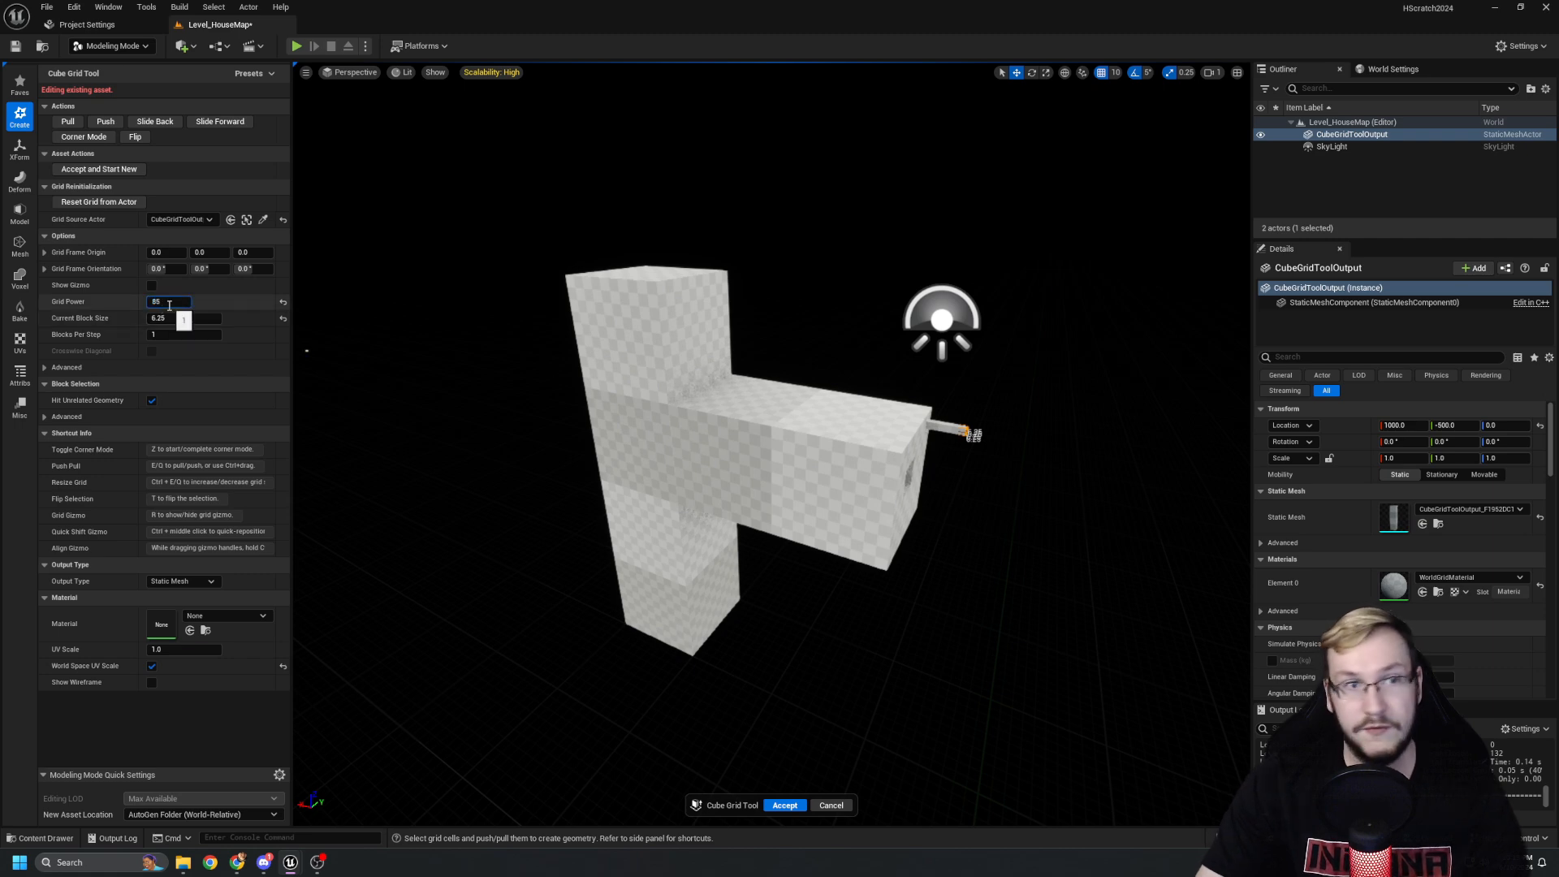
{"action": "key", "text": "Return"}
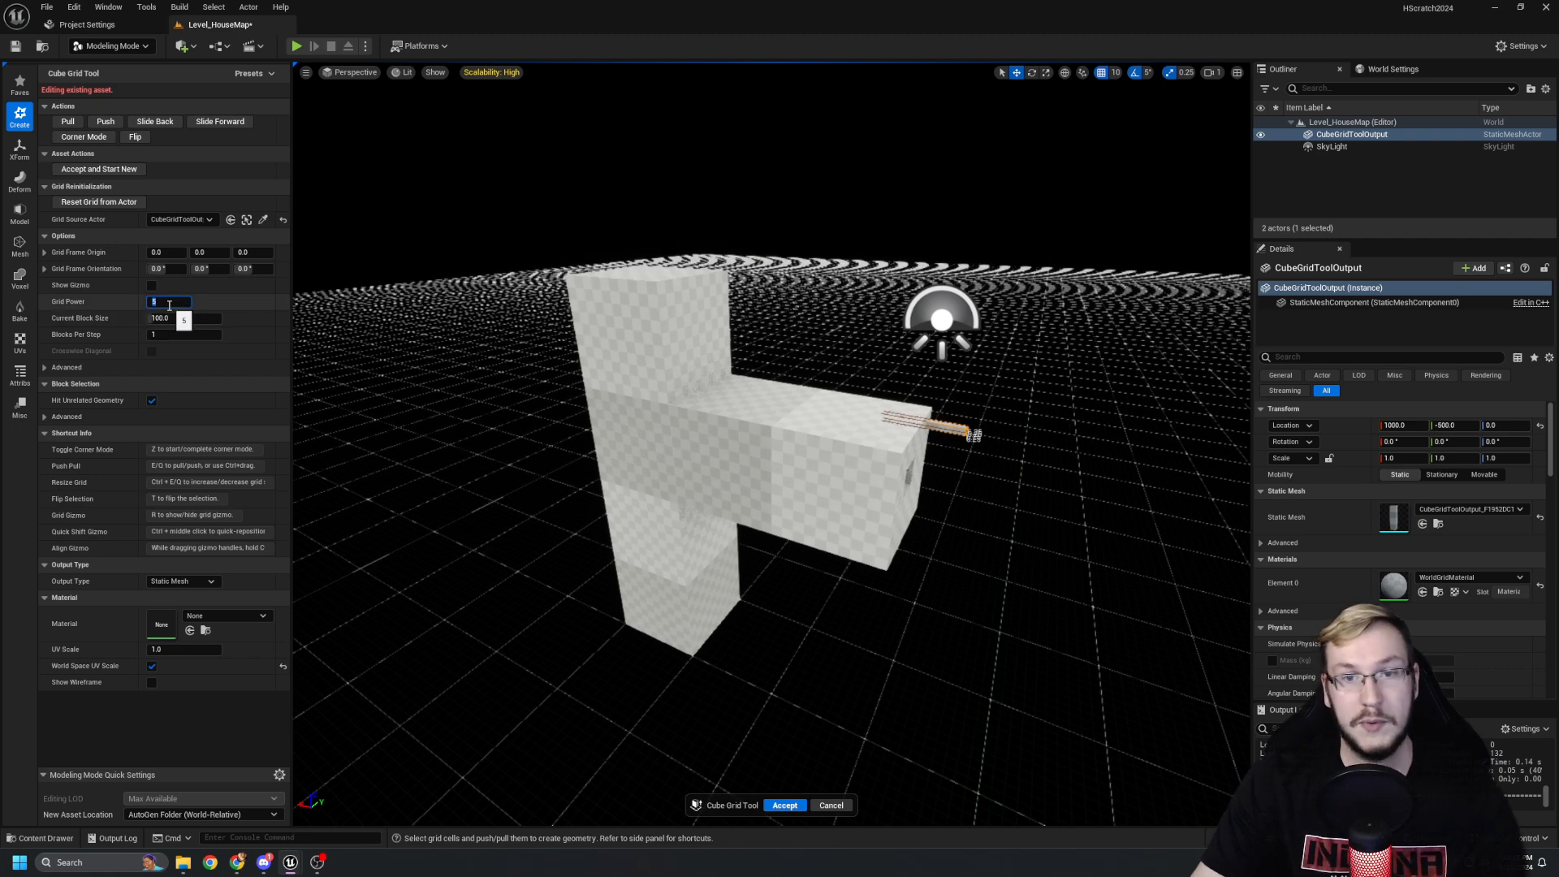
{"action": "right_click_drag", "start_coordinate": [505, 322], "coordinate": [581, 329]}
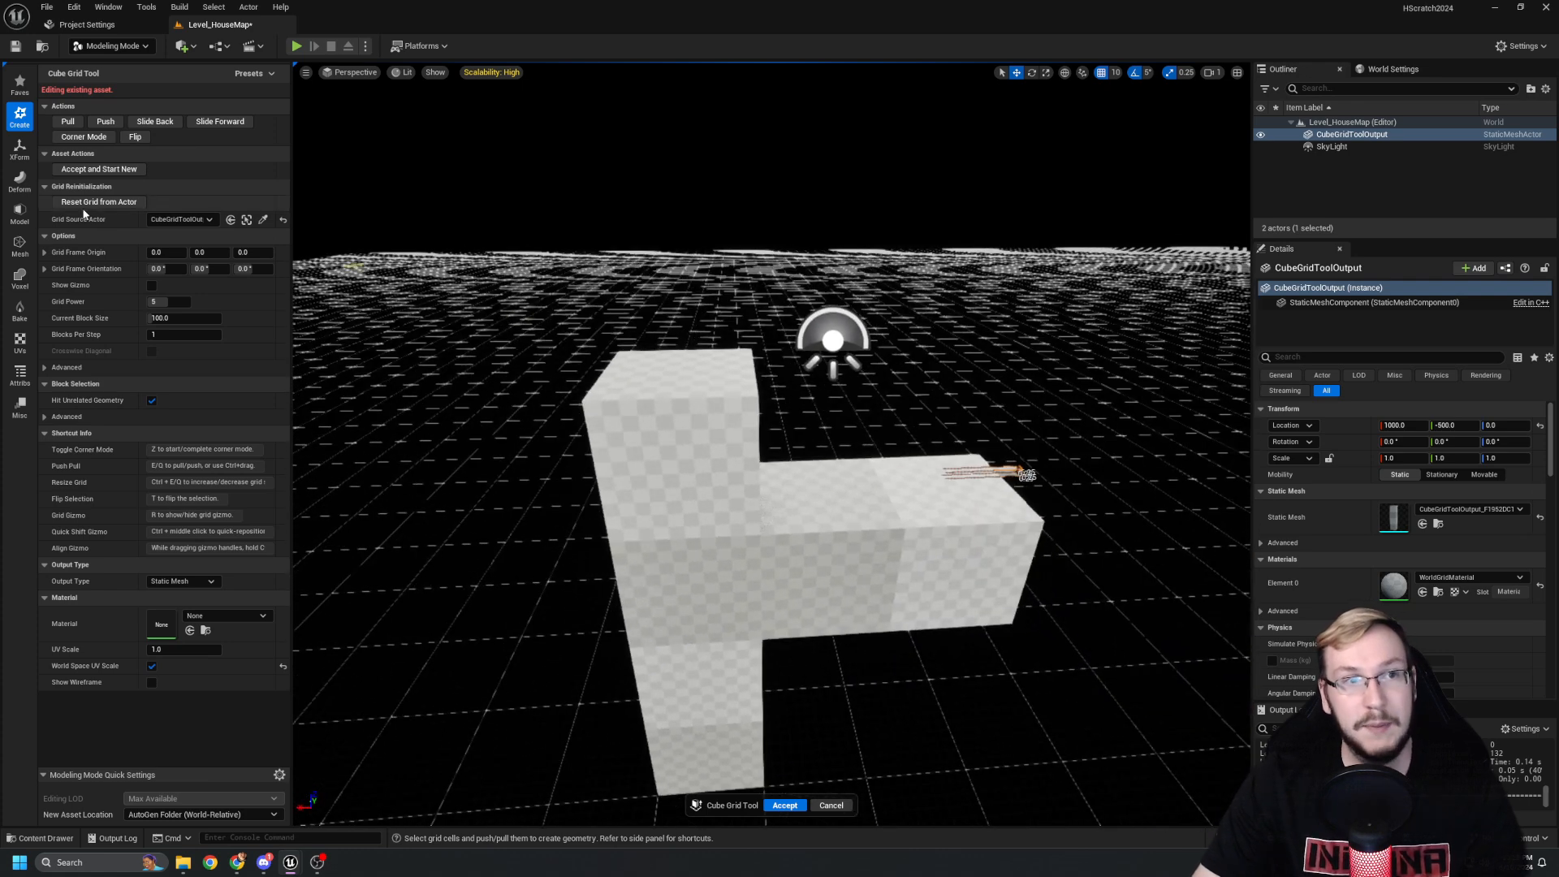
{"action": "left_click", "coordinate": [85, 136]}
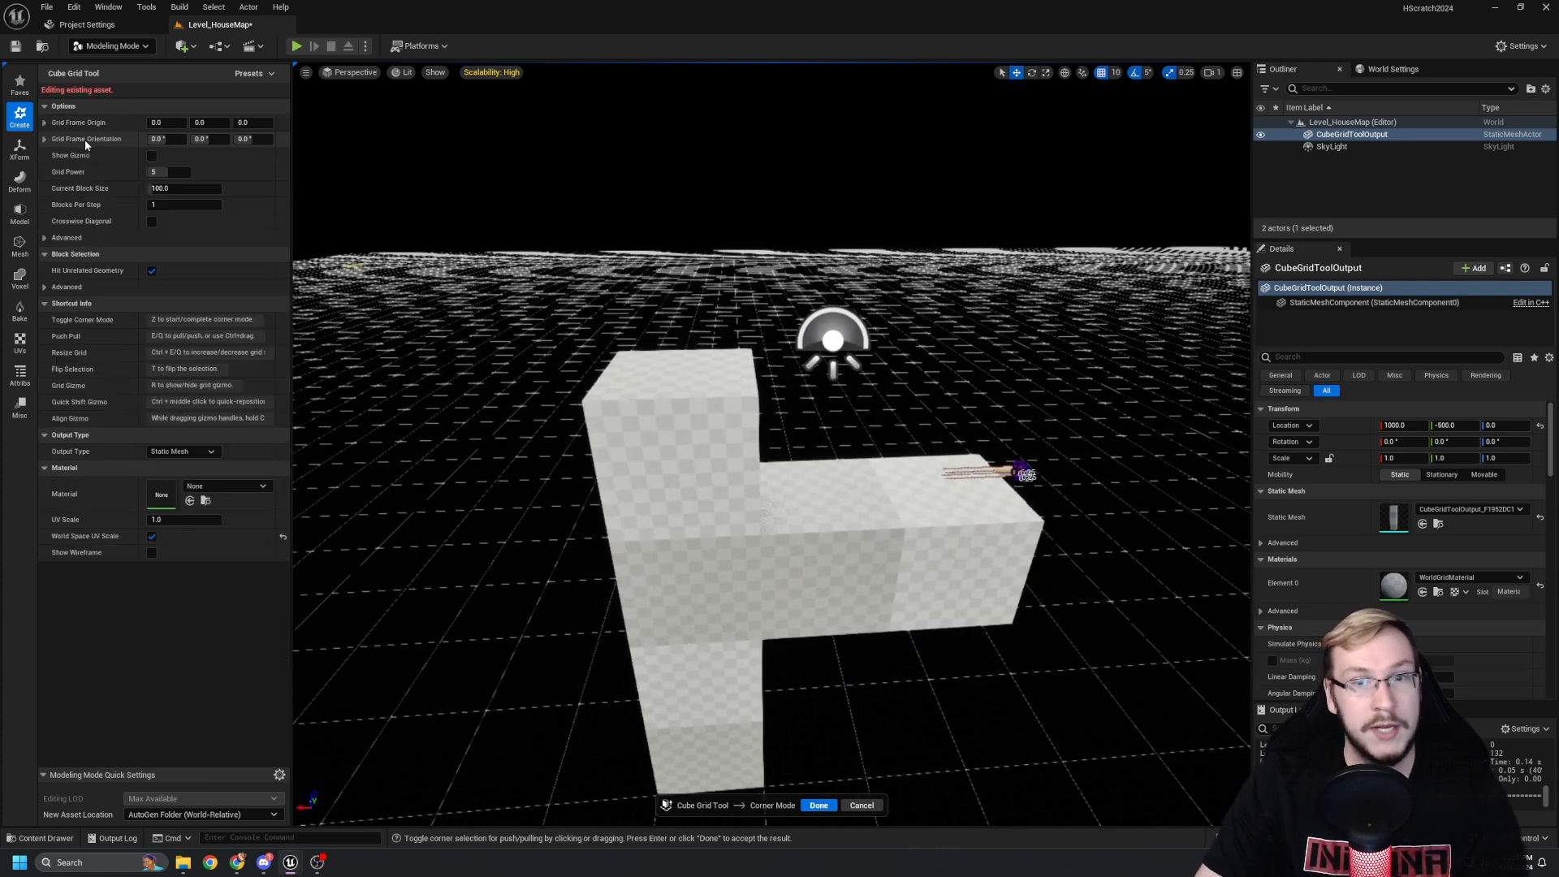
{"action": "right_click_drag", "start_coordinate": [714, 525], "coordinate": [714, 524]}
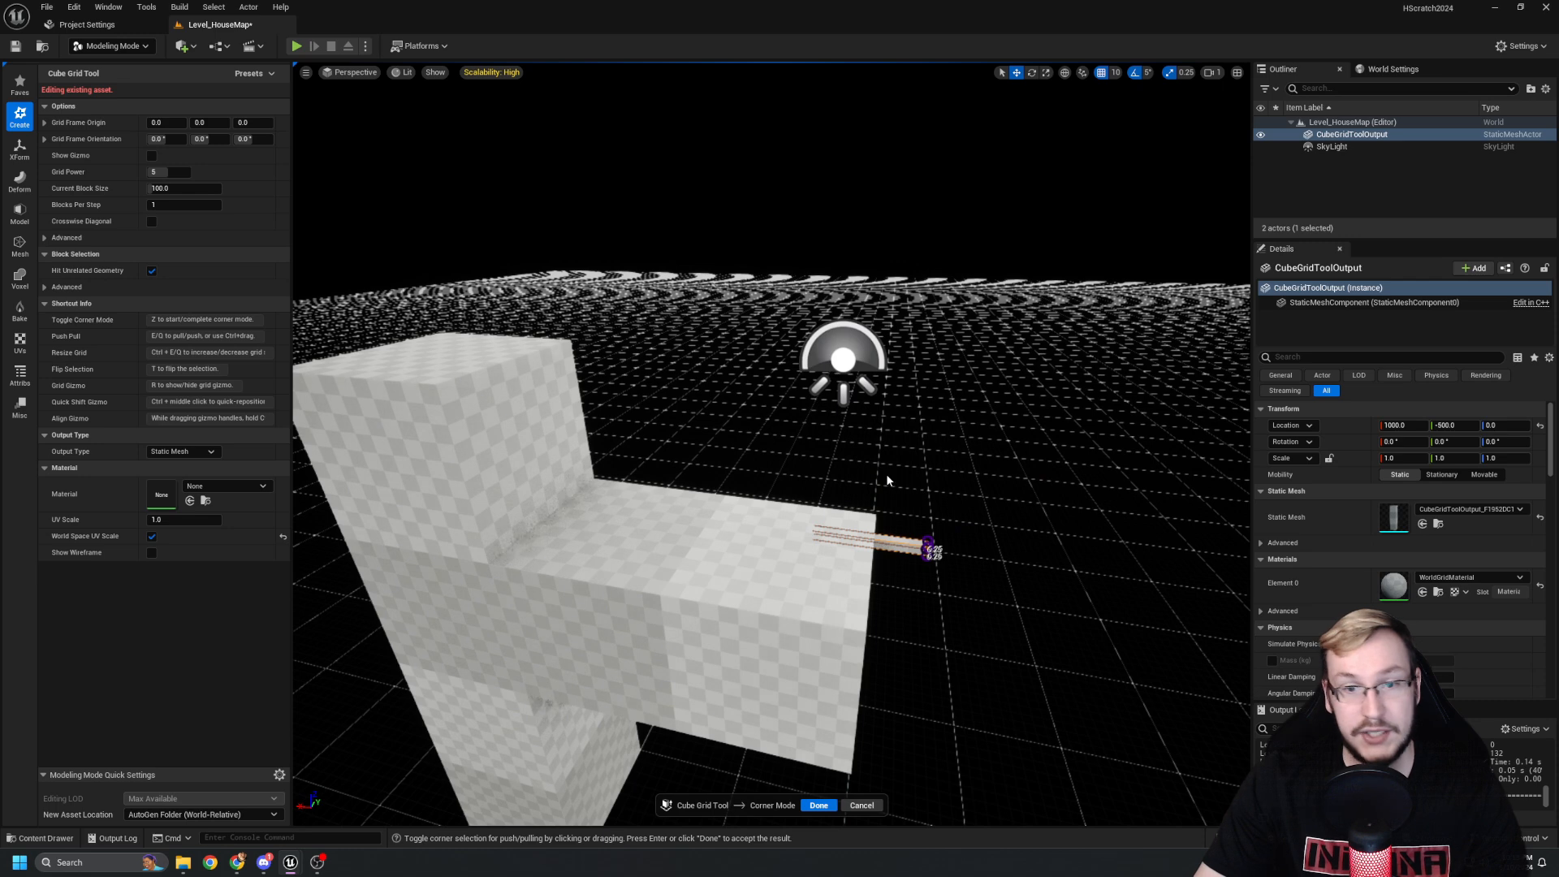
{"action": "left_click", "coordinate": [863, 808]}
{"action": "right_click_drag", "start_coordinate": [605, 528], "coordinate": [646, 526]}
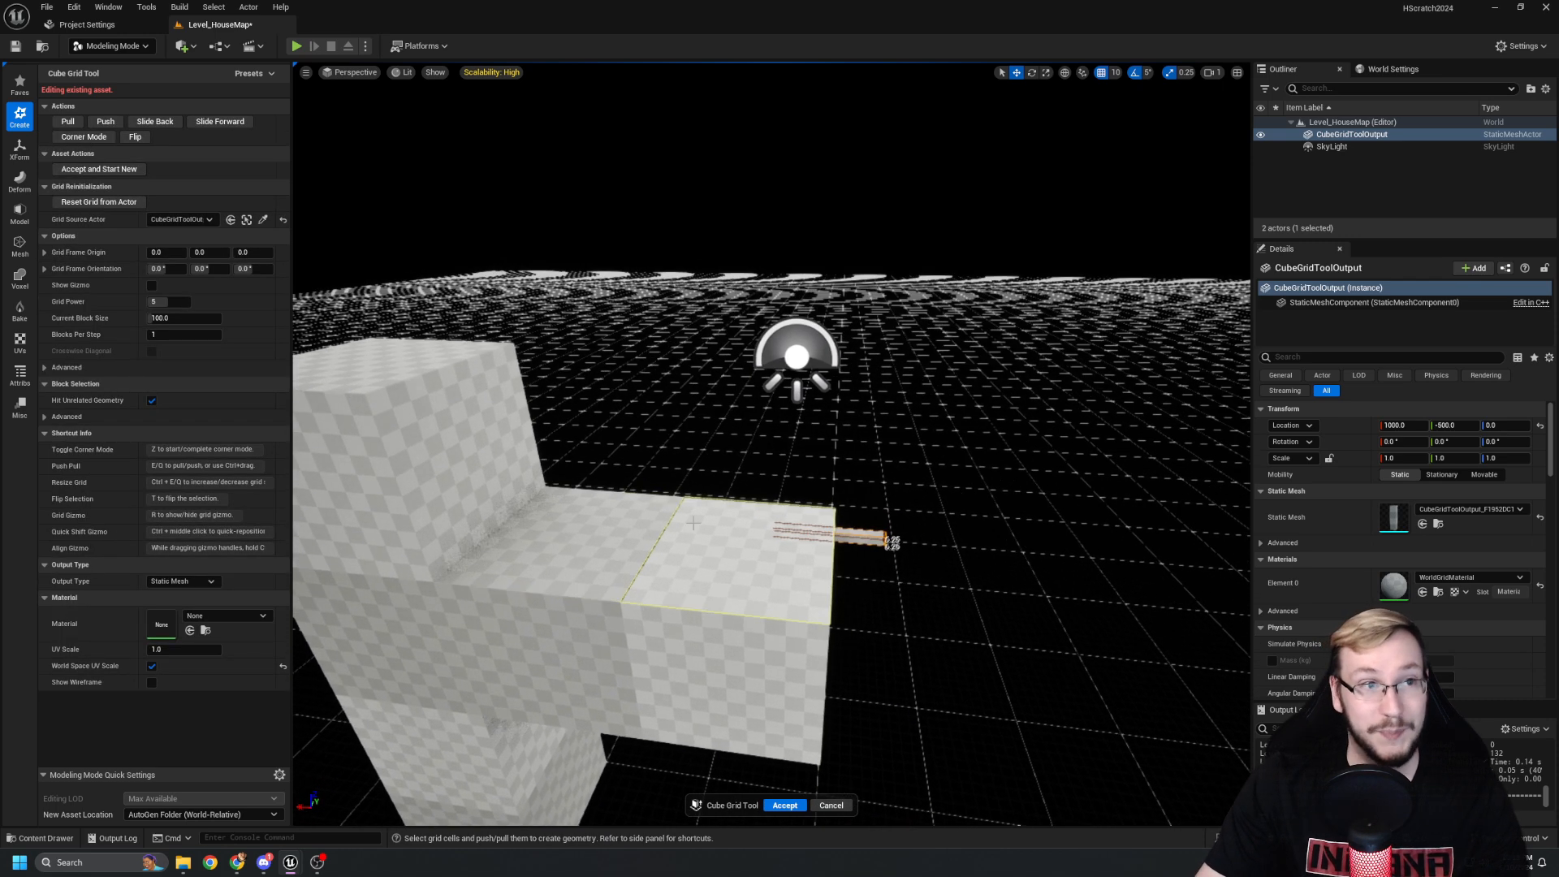
Select the column's top face and enter corner mode for it.
{"action": "key", "text": "s"}
{"action": "right_click_drag", "start_coordinate": [658, 363], "coordinate": [637, 398]}
{"action": "key", "text": "d"}
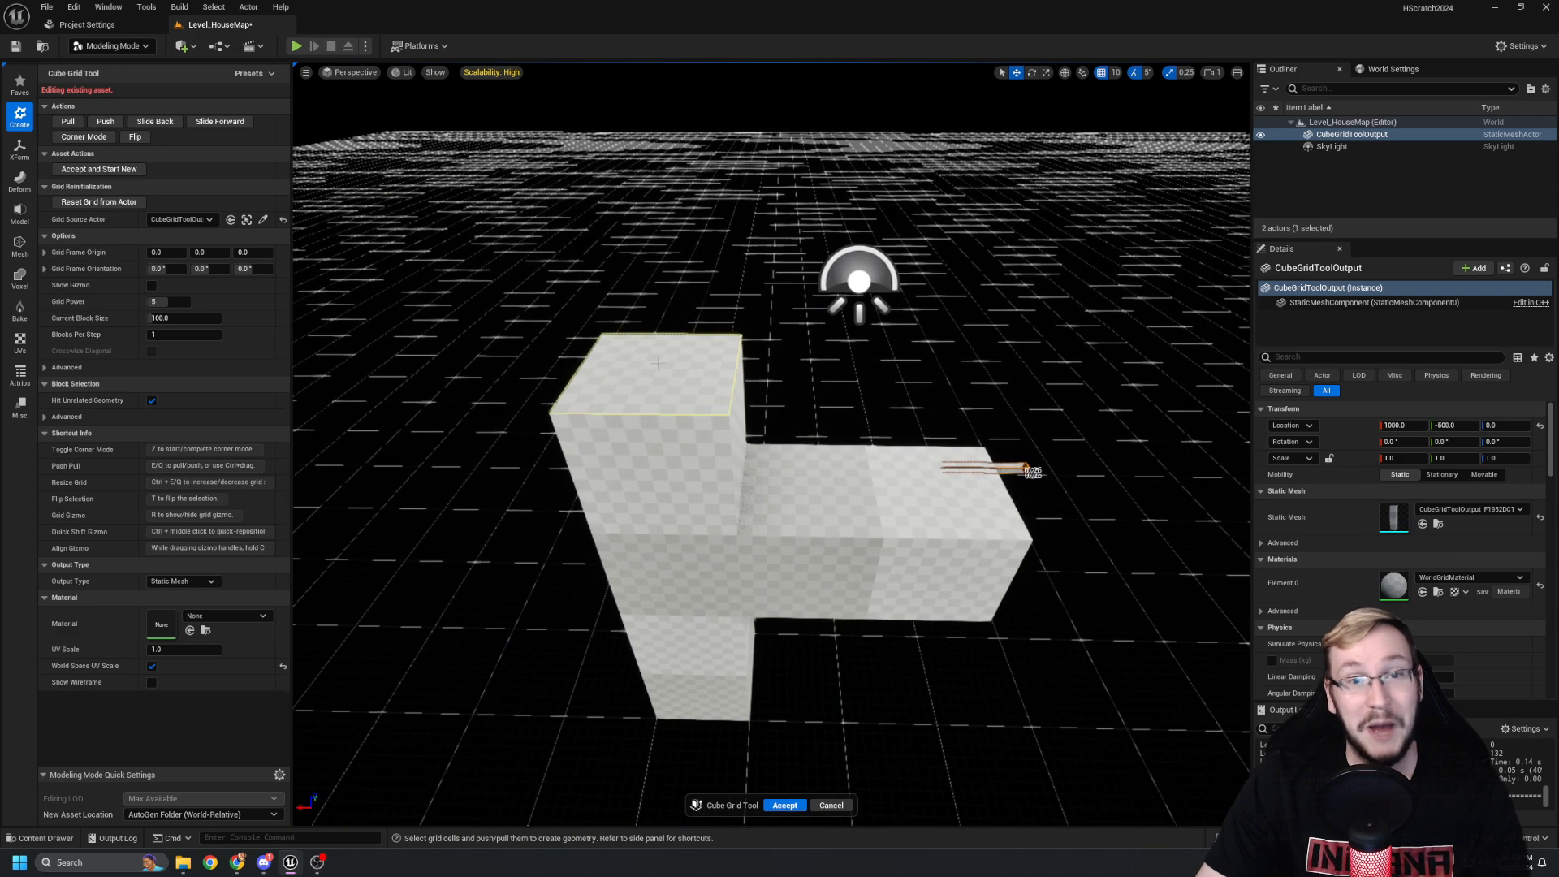
{"action": "left_click", "coordinate": [667, 406]}
{"action": "right_click_drag", "start_coordinate": [624, 394], "coordinate": [719, 385]}
{"action": "key", "text": "a"}
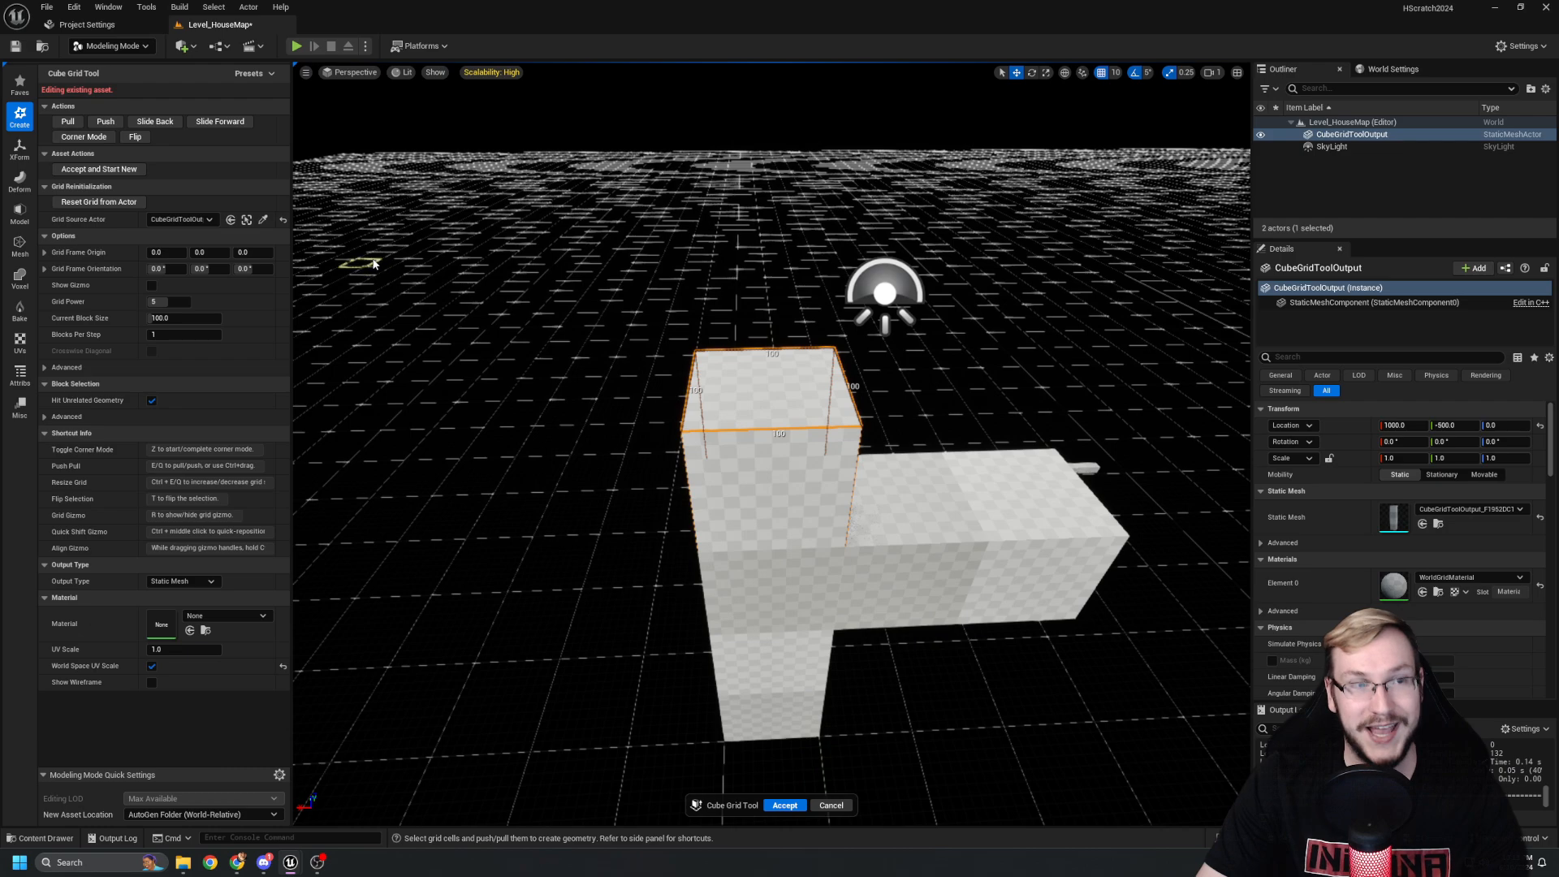
{"action": "left_click", "coordinate": [83, 136]}
Push one arm-side corner of the column's top face down by one block to form a slope.
{"action": "right_click_drag", "start_coordinate": [463, 268], "coordinate": [568, 258]}
{"action": "key", "text": "a"}
{"action": "key", "text": "d"}
{"action": "key", "text": "a"}
{"action": "right_click_drag", "start_coordinate": [666, 424], "coordinate": [693, 424]}
{"action": "key", "text": "e"}
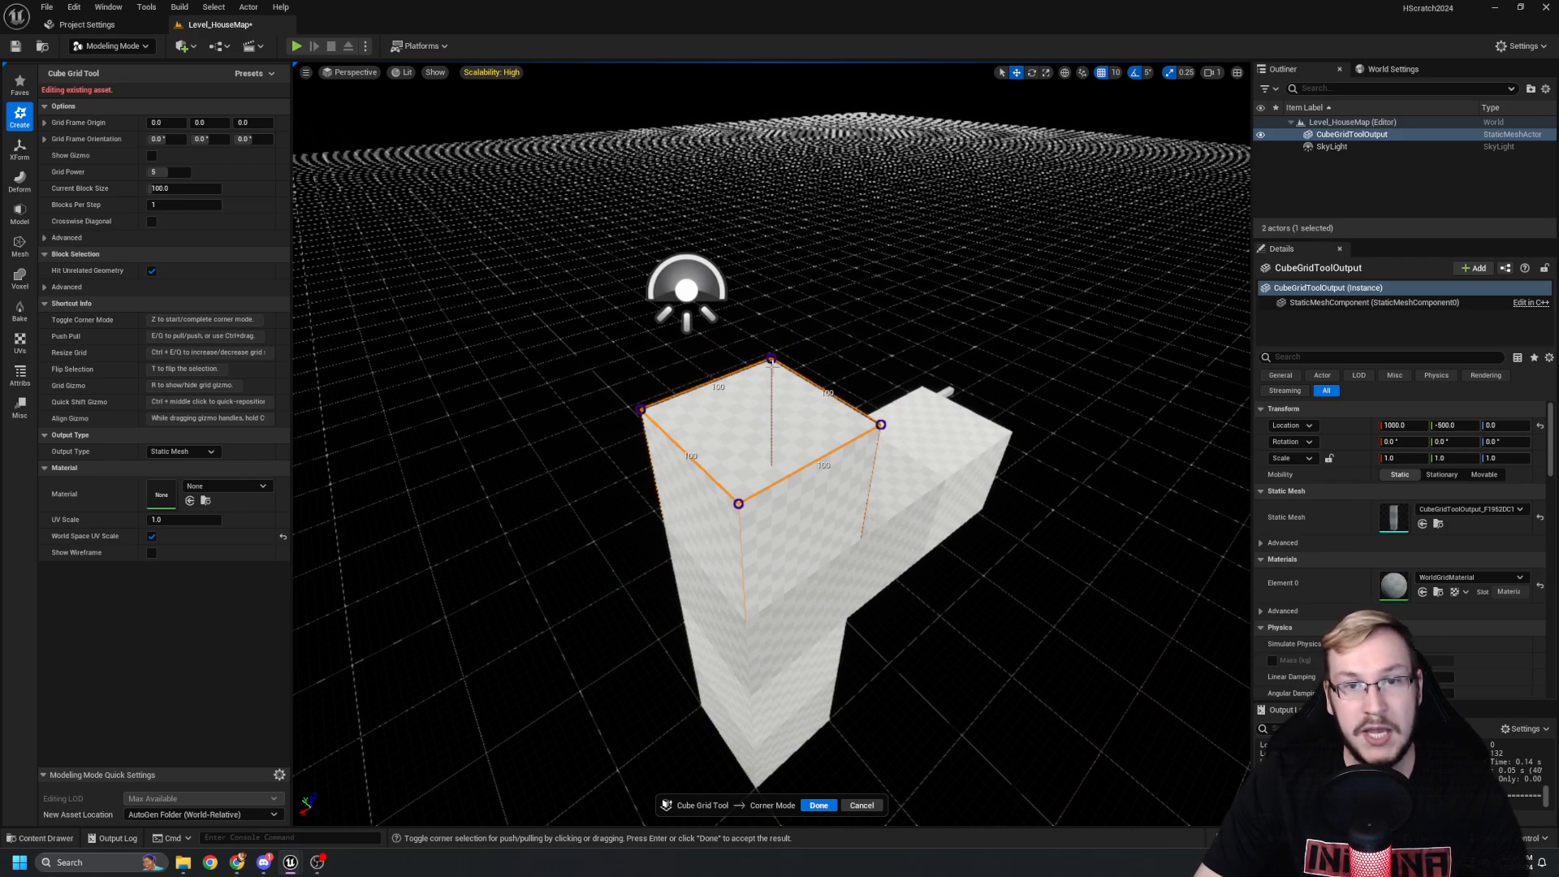
{"action": "right_click_drag", "start_coordinate": [772, 358], "coordinate": [903, 355]}
{"action": "key", "text": "d"}
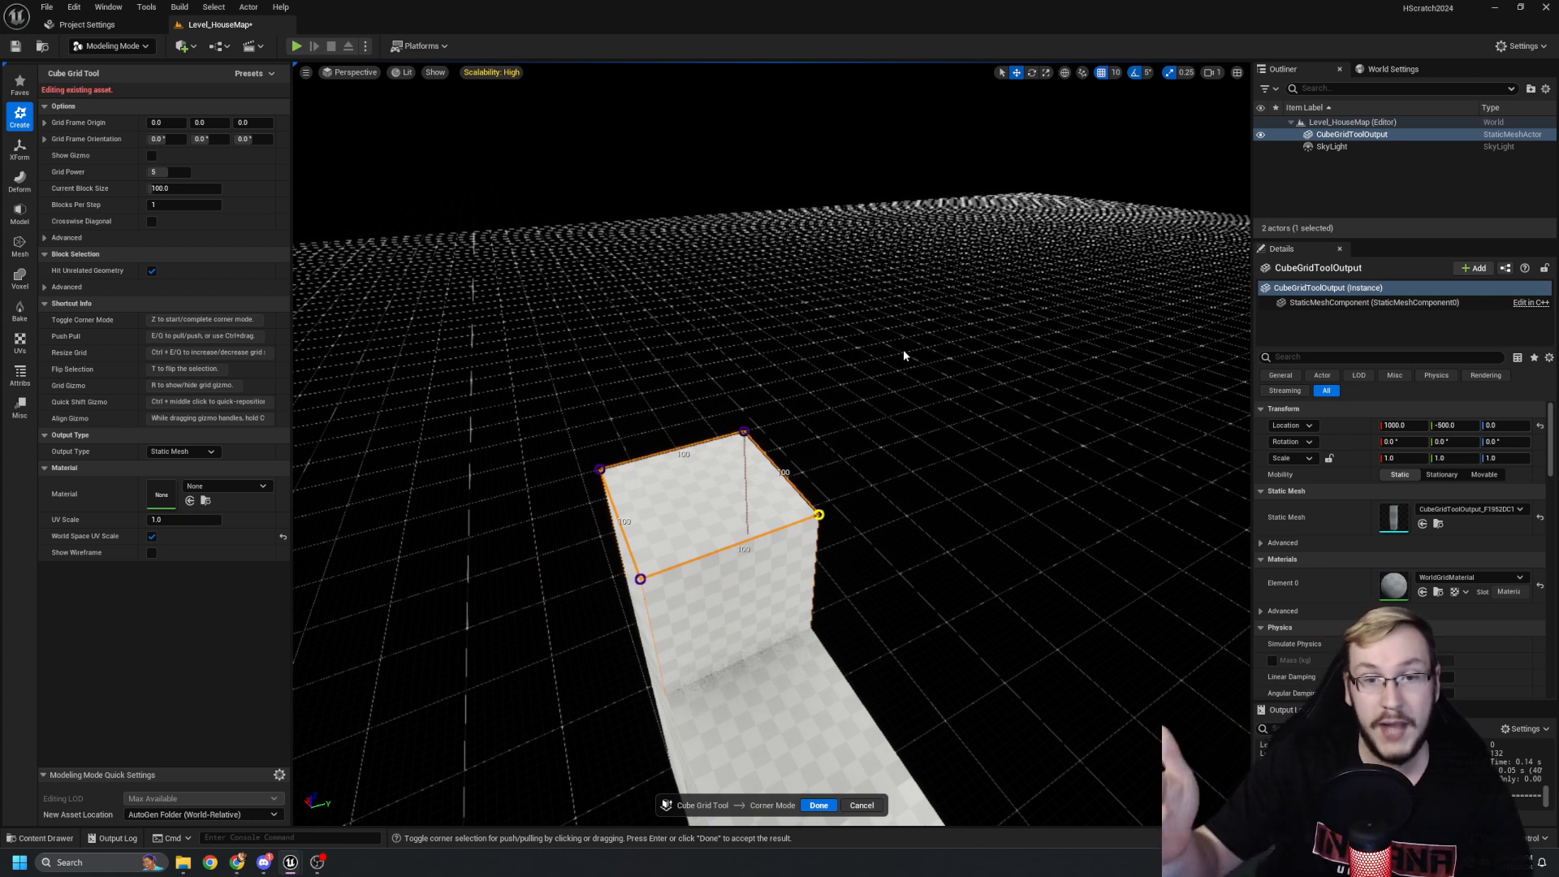
{"action": "key", "text": "q"}
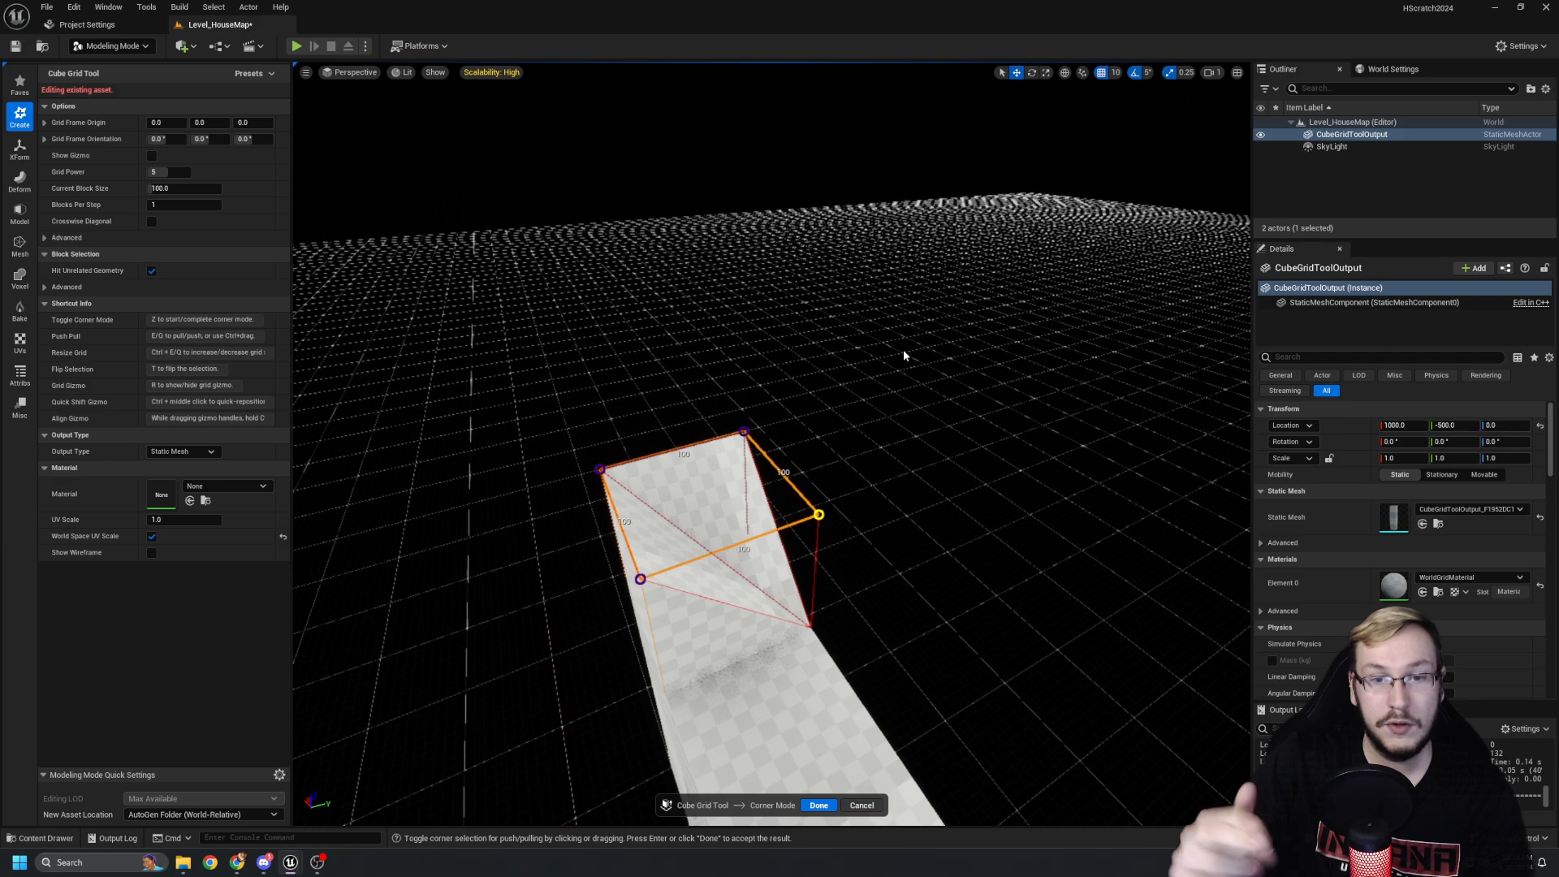
Try pushing the diagonally opposite top corner down as well, and remove it from the corner selection again.
{"action": "right_click_drag", "start_coordinate": [902, 356], "coordinate": [982, 498]}
{"action": "left_click", "coordinate": [841, 368]}
{"action": "key", "text": "ctrl+z"}
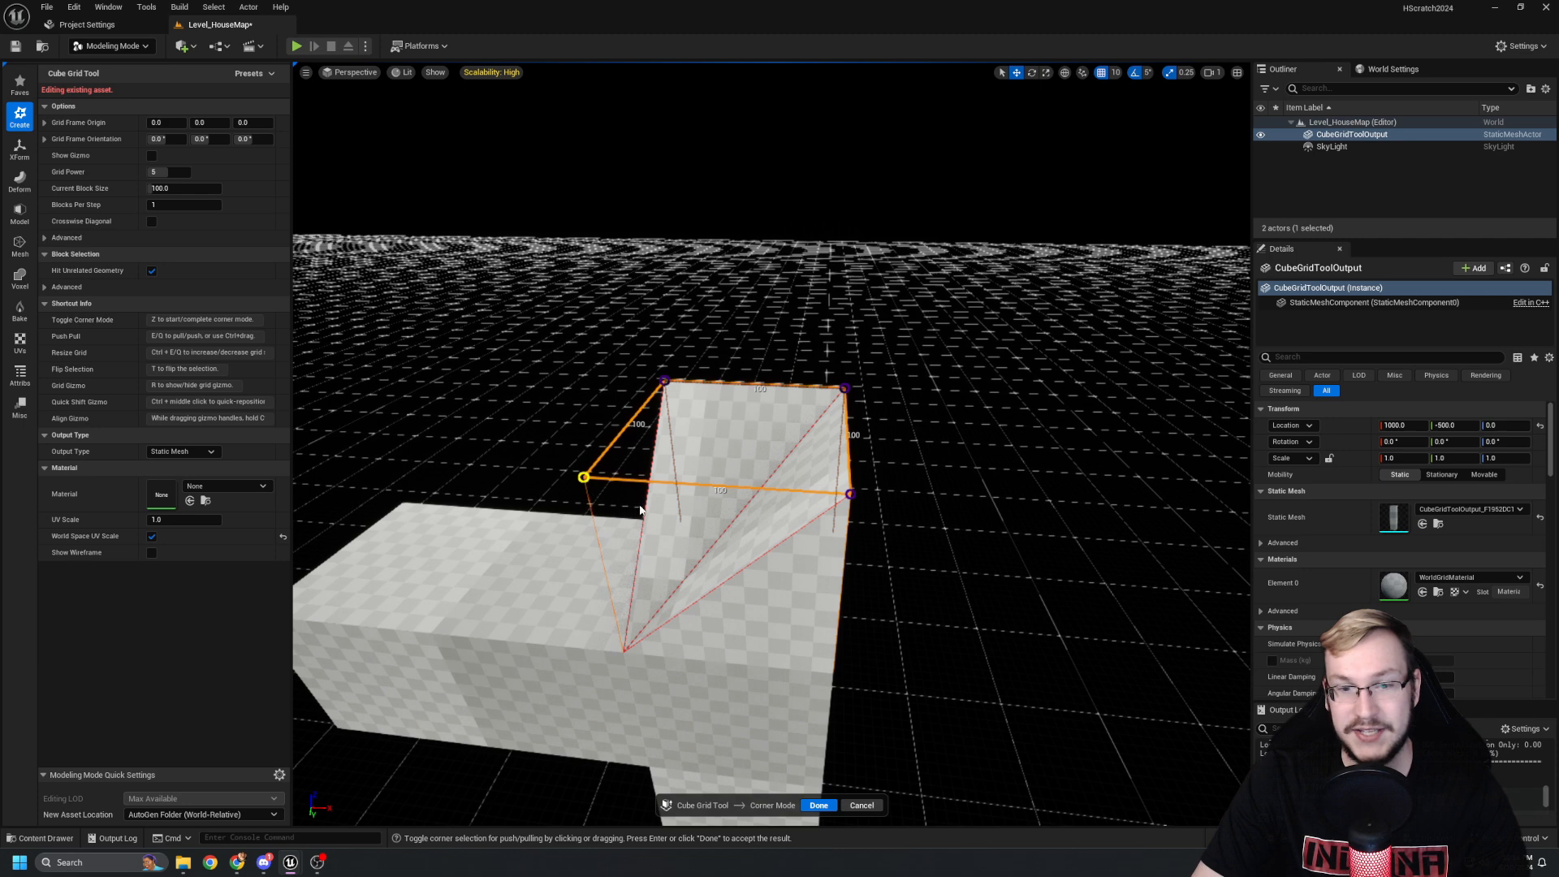
{"action": "right_click_drag", "start_coordinate": [786, 506], "coordinate": [806, 501]}
{"action": "left_click", "coordinate": [810, 391]}
{"action": "right_click_drag", "start_coordinate": [890, 413], "coordinate": [906, 413]}
{"action": "key", "text": "a"}
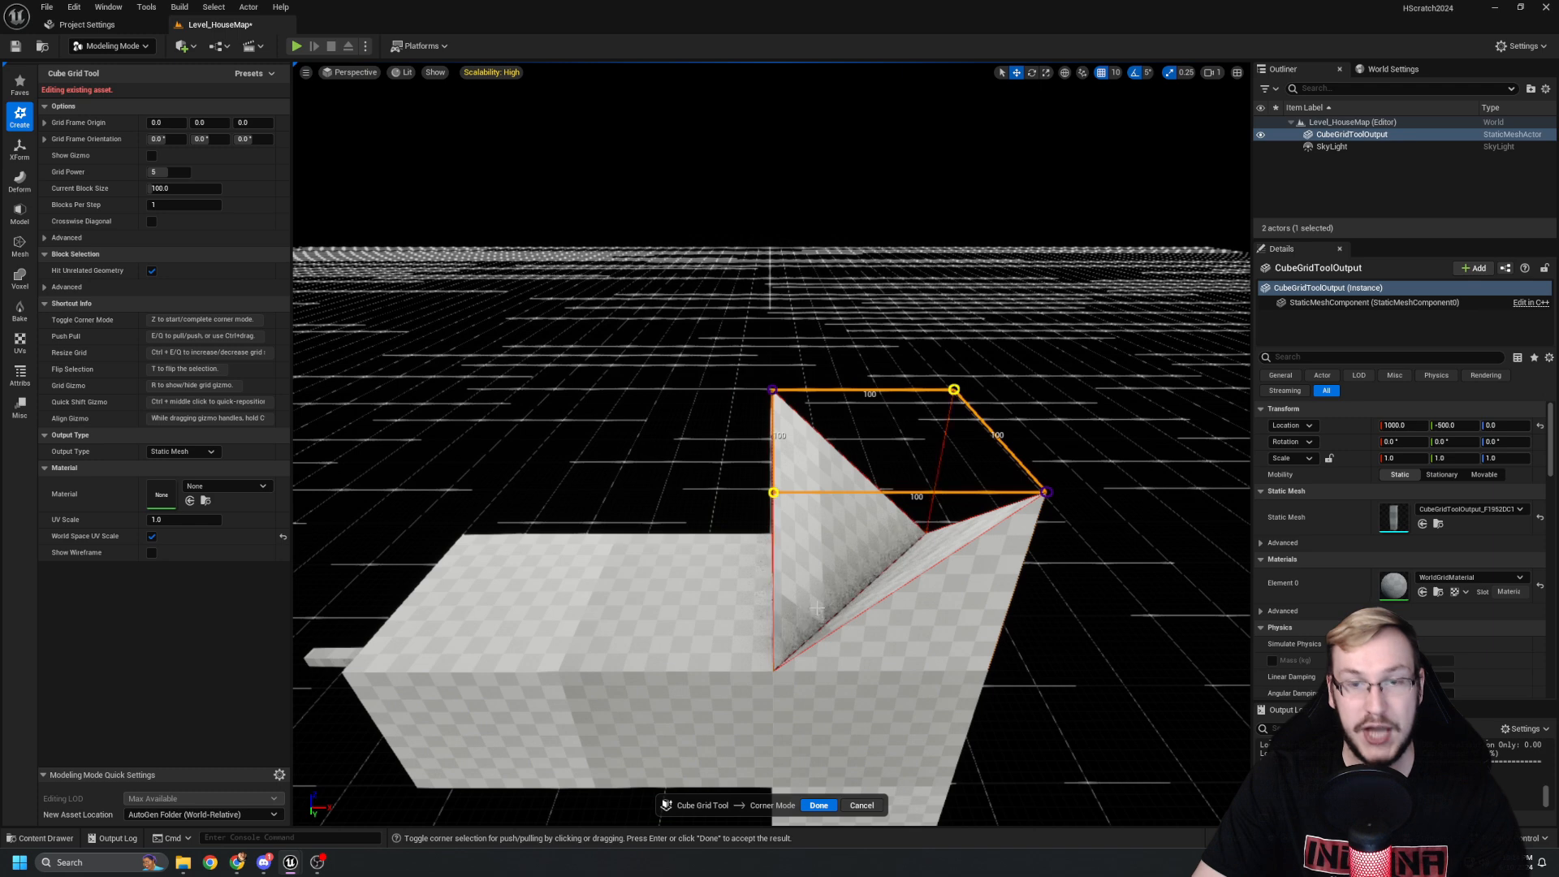
{"action": "left_click", "coordinate": [953, 390]}
{"action": "right_click_drag", "start_coordinate": [955, 393], "coordinate": [961, 383]}
{"action": "key", "text": "d"}
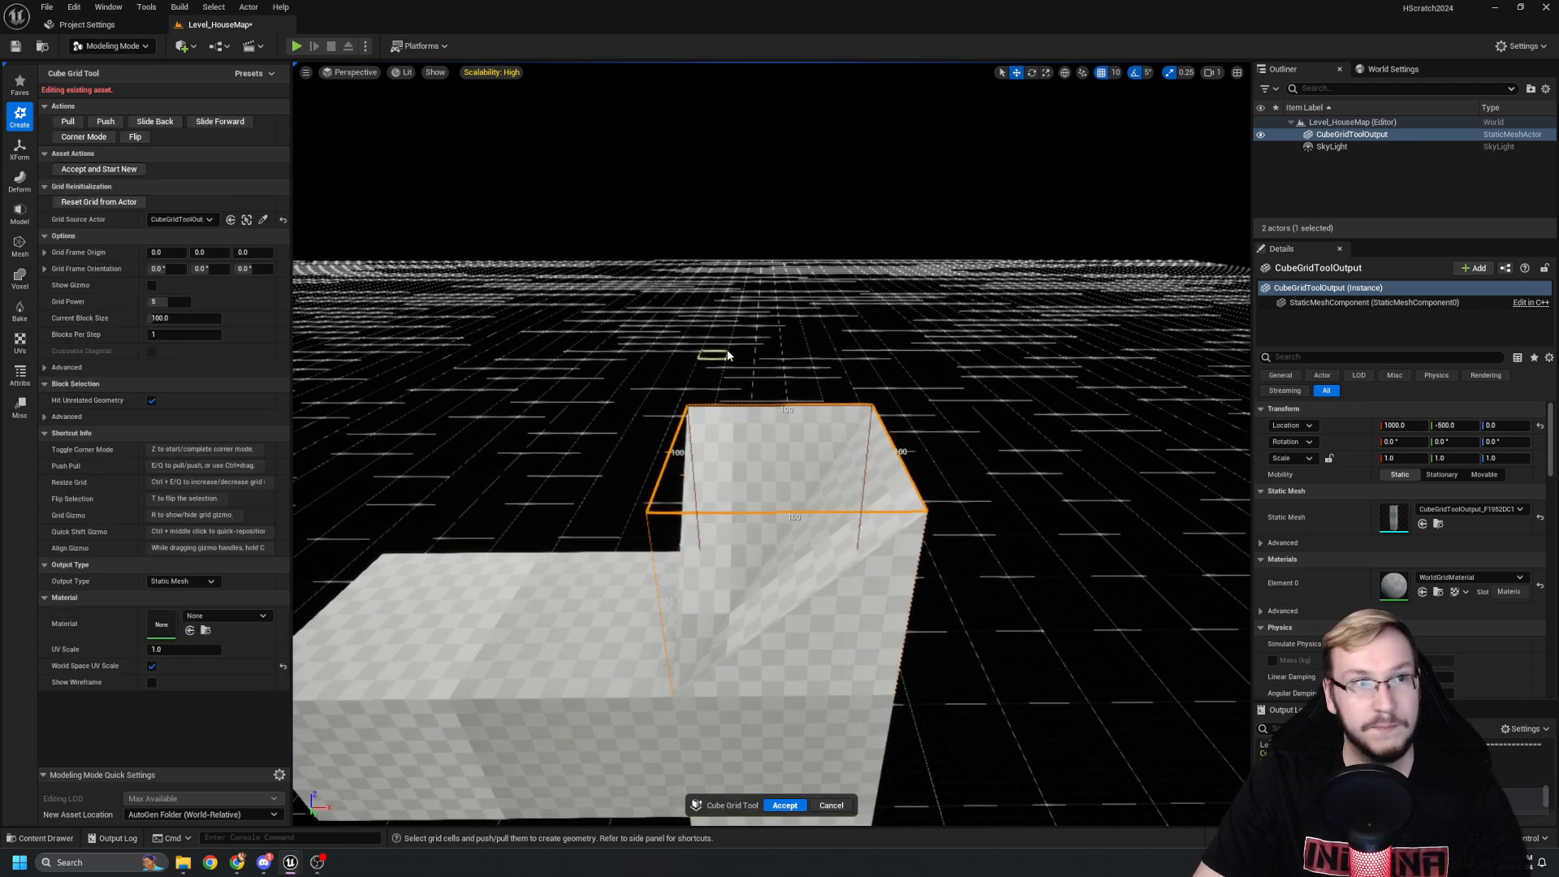
Try pulling one top corner of the column upward in corner mode, and cancel the corner edit.
{"action": "left_click", "coordinate": [83, 136]}
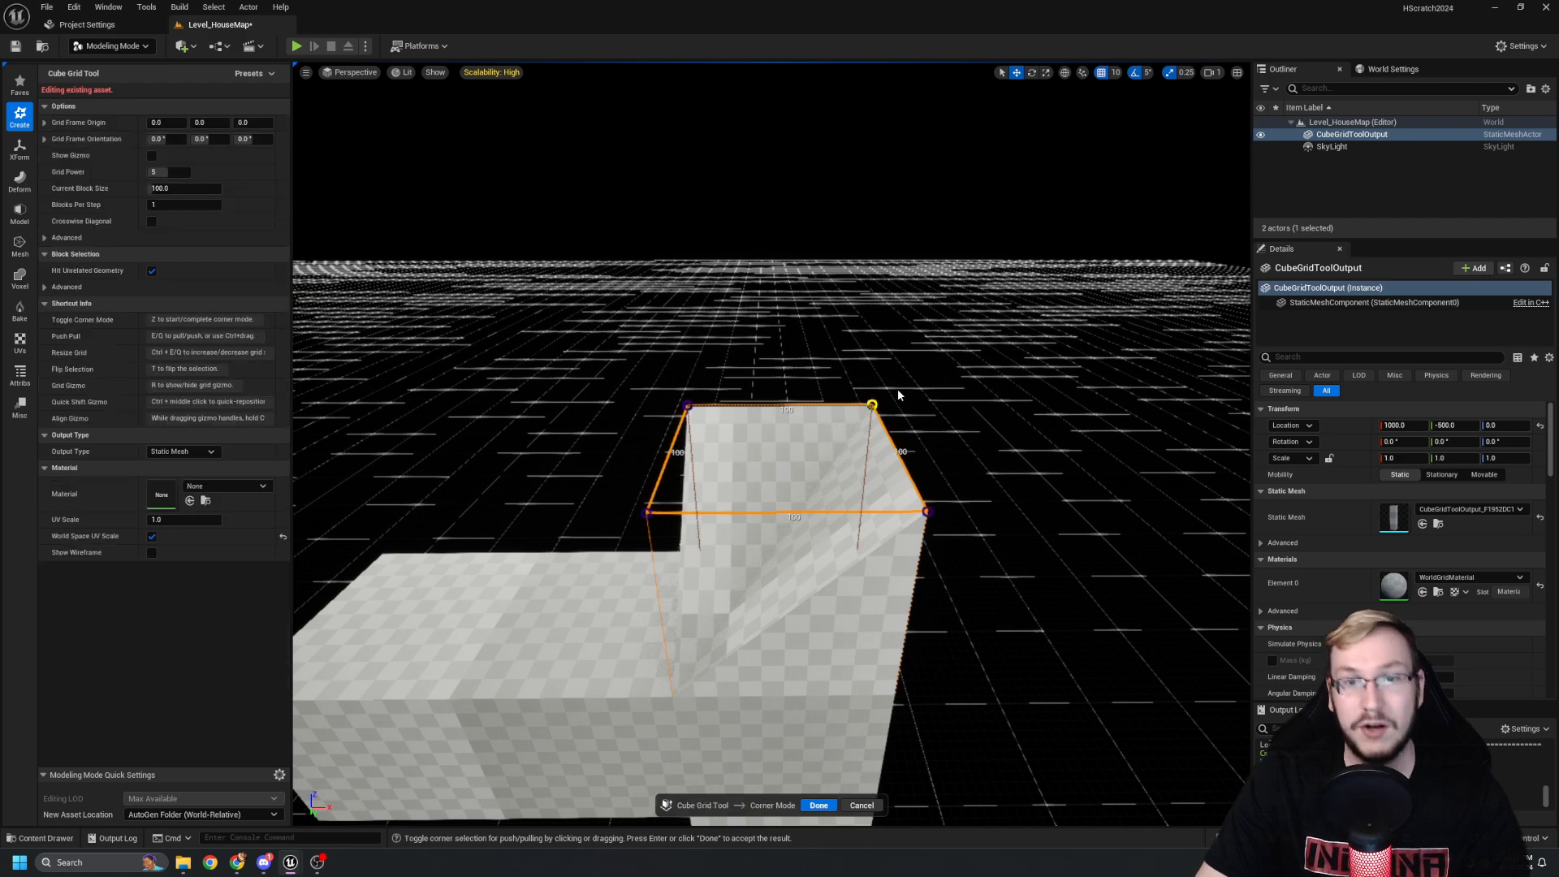
{"action": "right_click_drag", "start_coordinate": [954, 428], "coordinate": [956, 427]}
{"action": "key", "text": "e"}
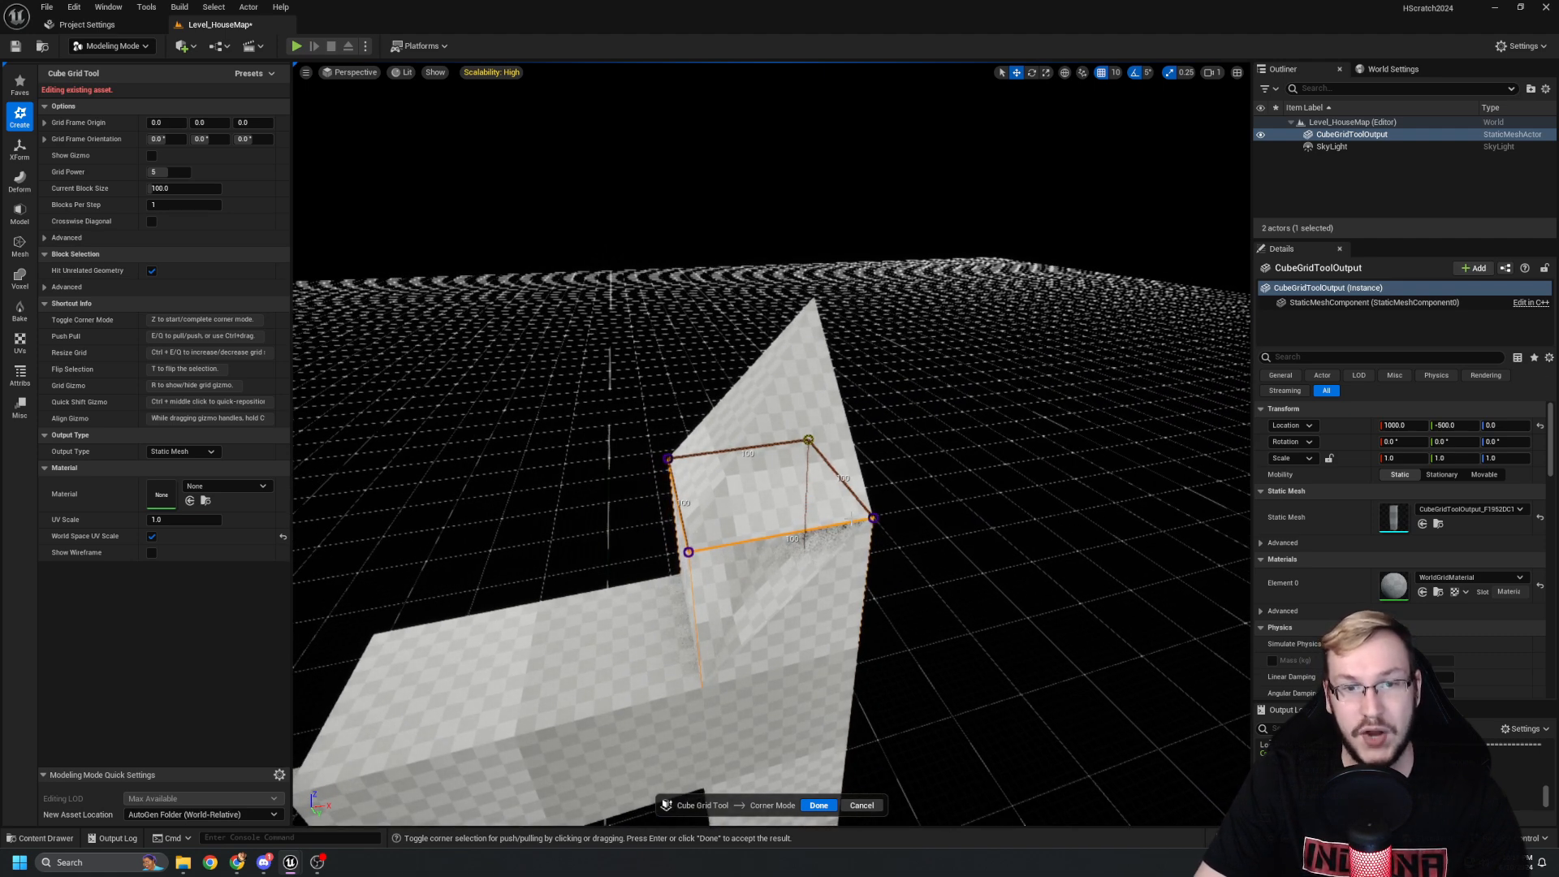
{"action": "right_click_drag", "start_coordinate": [956, 427], "coordinate": [957, 427]}
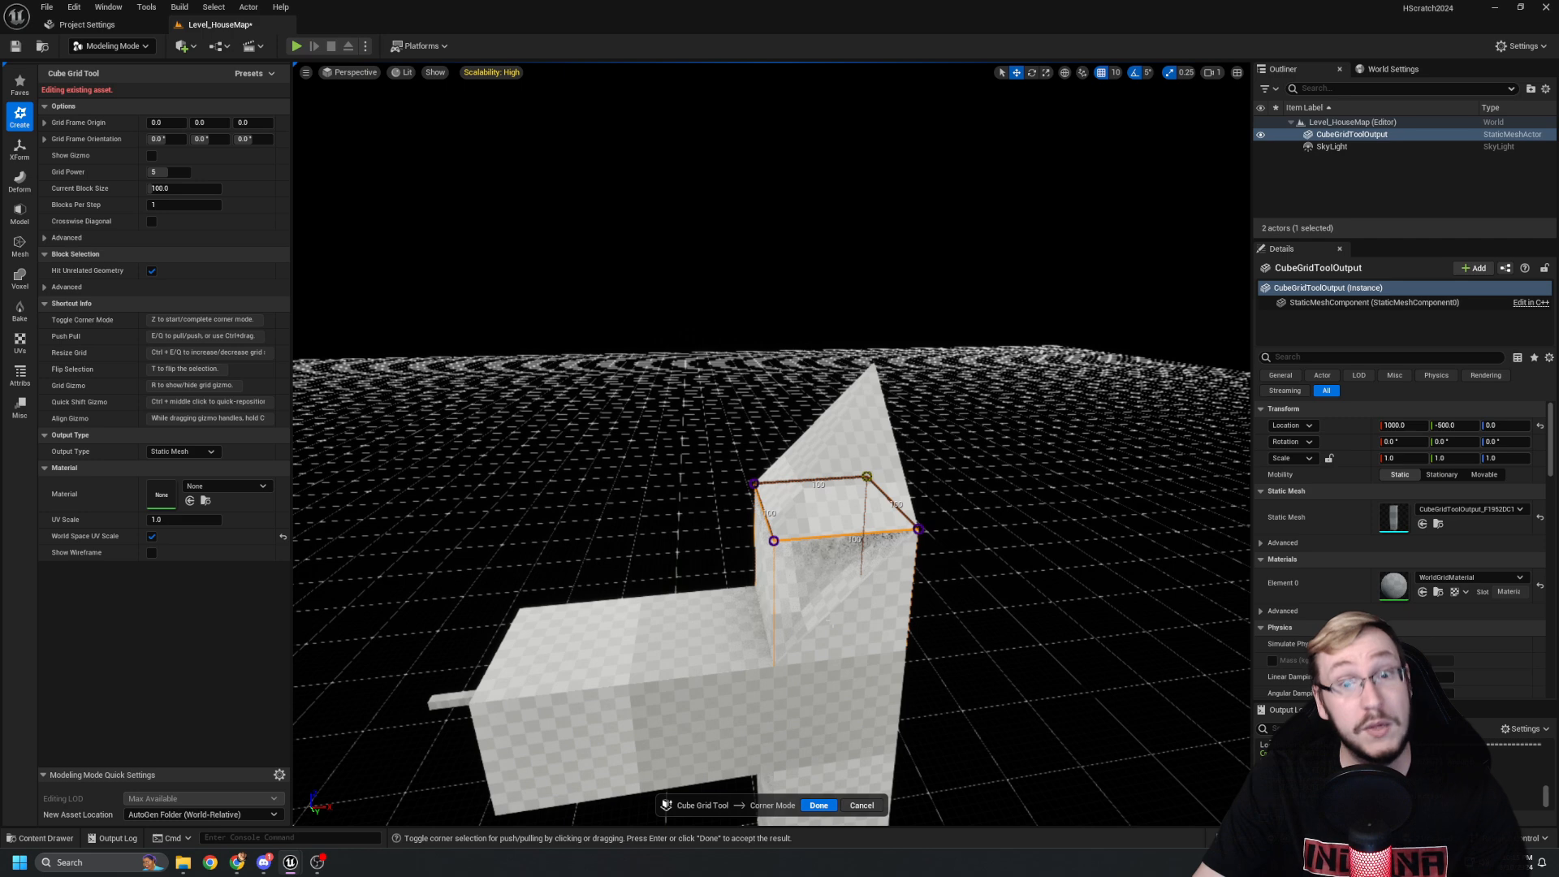
{"action": "left_click", "coordinate": [850, 806]}
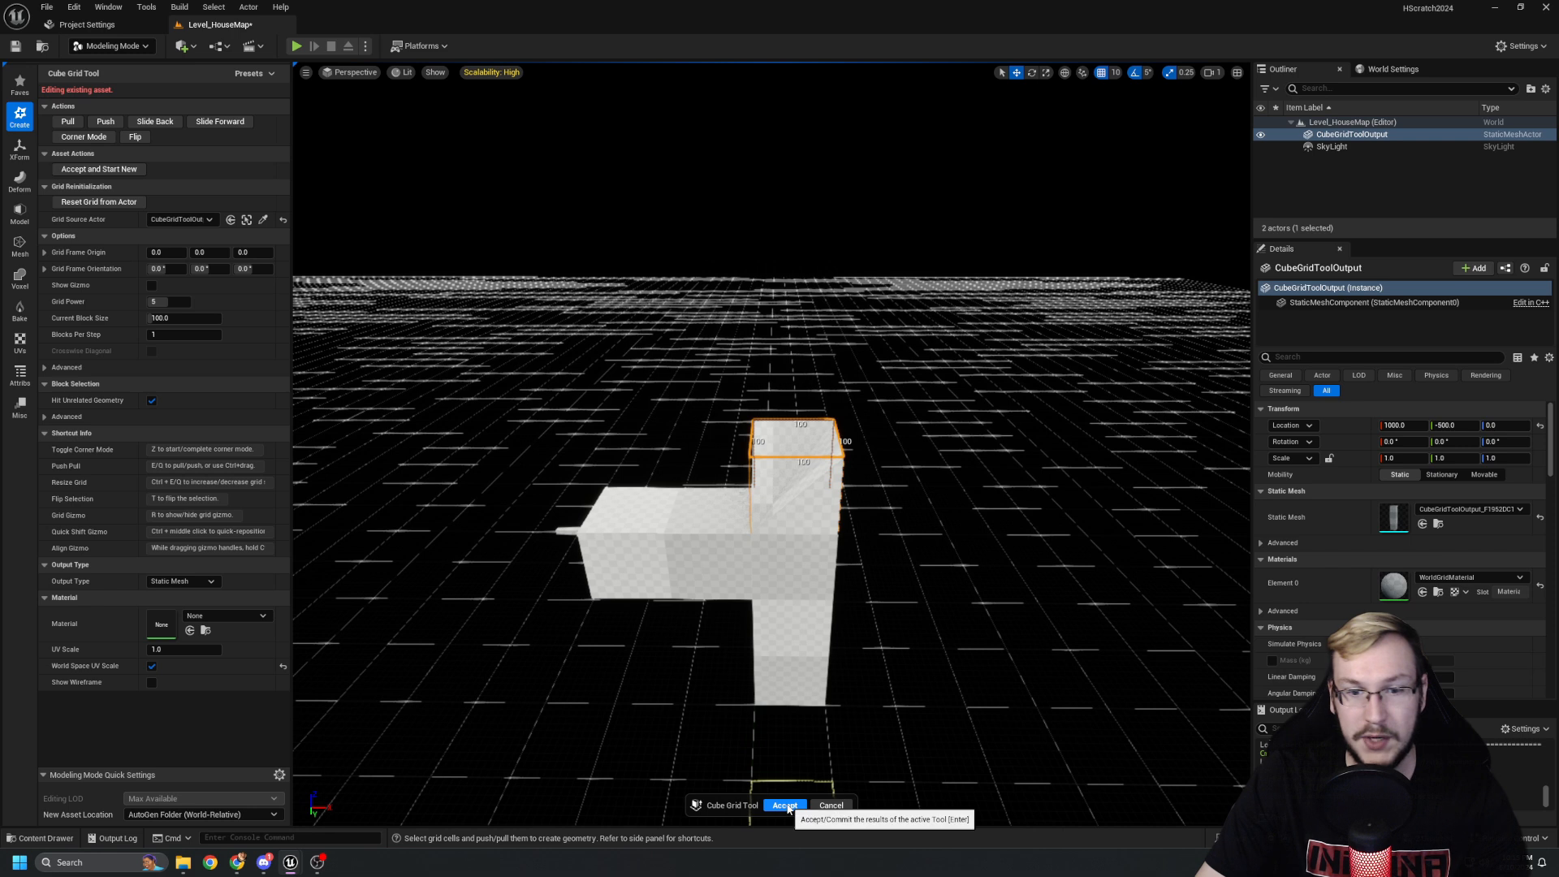
Accept the cube grid mesh and locate its generated static mesh asset in the project content.
{"action": "left_click", "coordinate": [785, 805]}
{"action": "right_click_drag", "start_coordinate": [877, 467], "coordinate": [965, 507]}
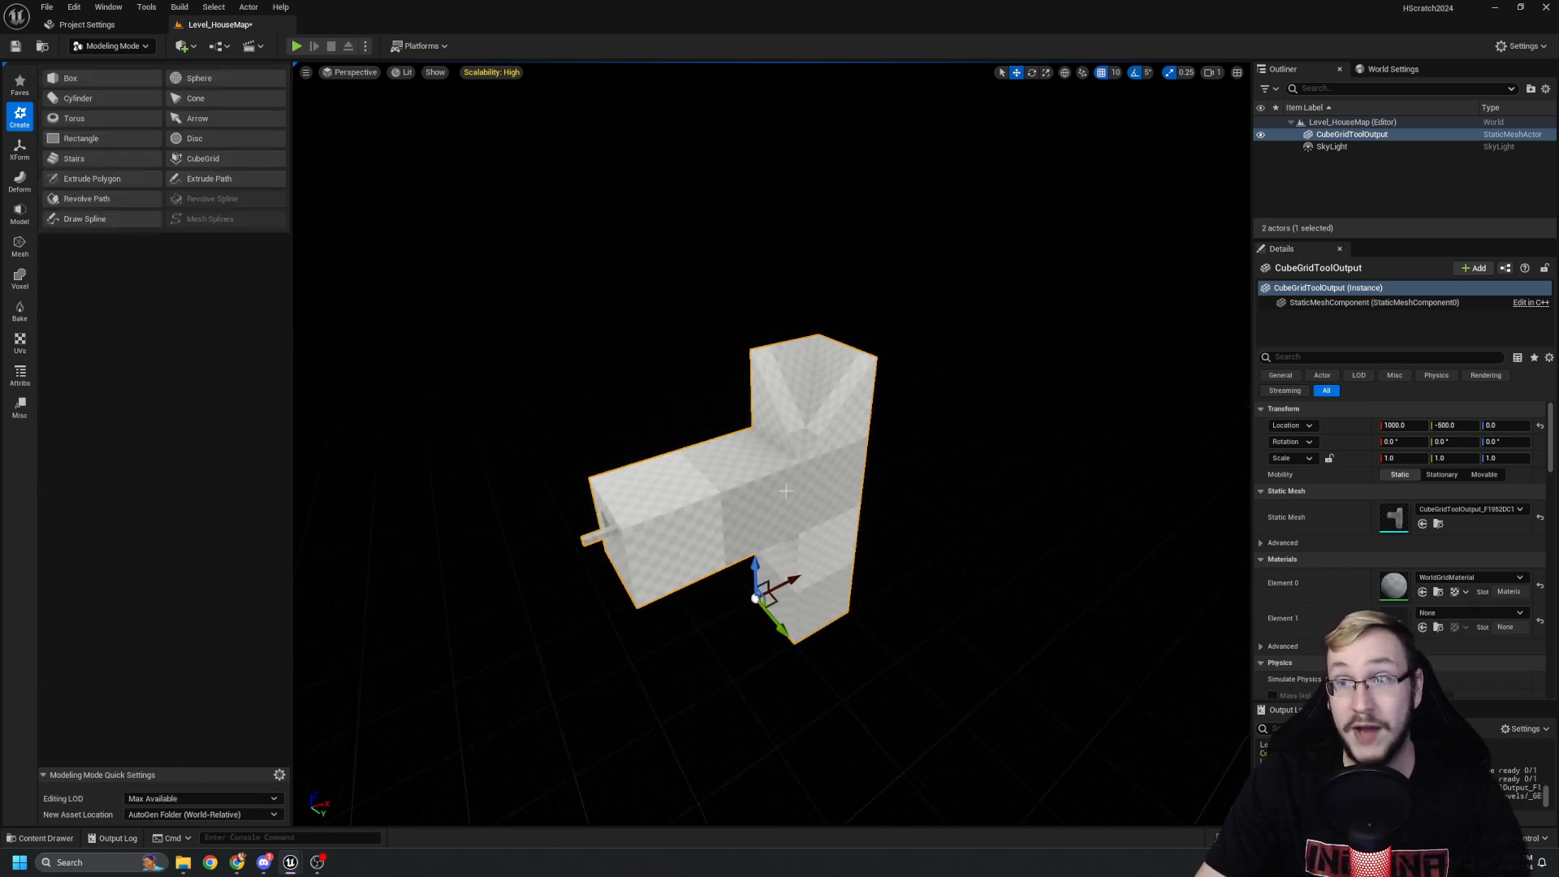
{"action": "mouse_move", "coordinate": [898, 403]}
{"action": "right_mouse_down"}
{"action": "mouse_move", "coordinate": [866, 398]}
{"action": "mouse_move", "coordinate": [888, 403]}
{"action": "right_mouse_up"}
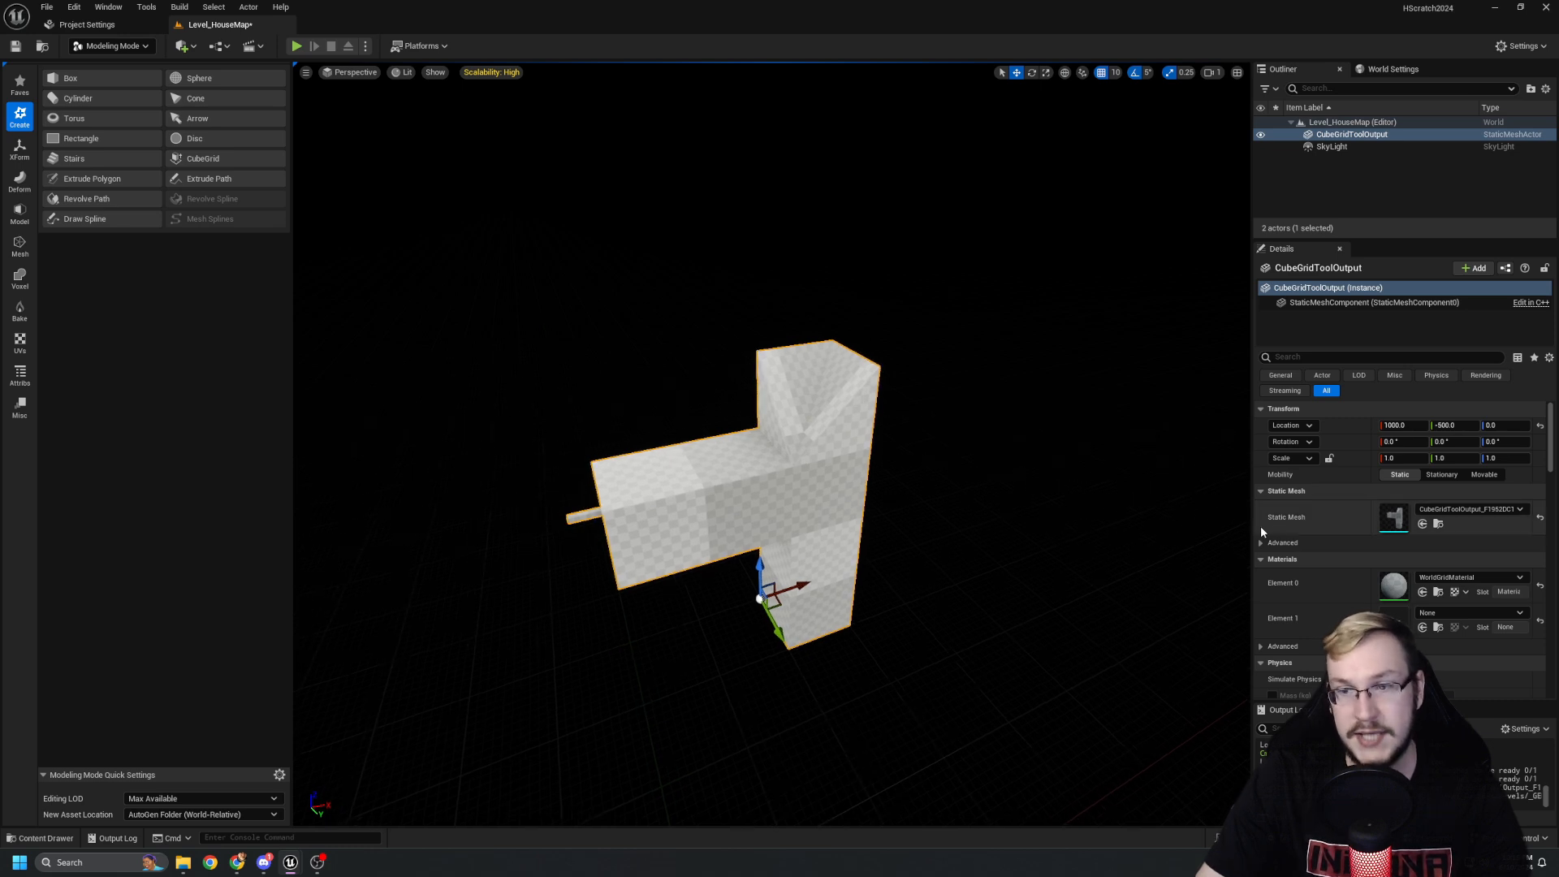
{"action": "left_click", "coordinate": [1438, 523]}
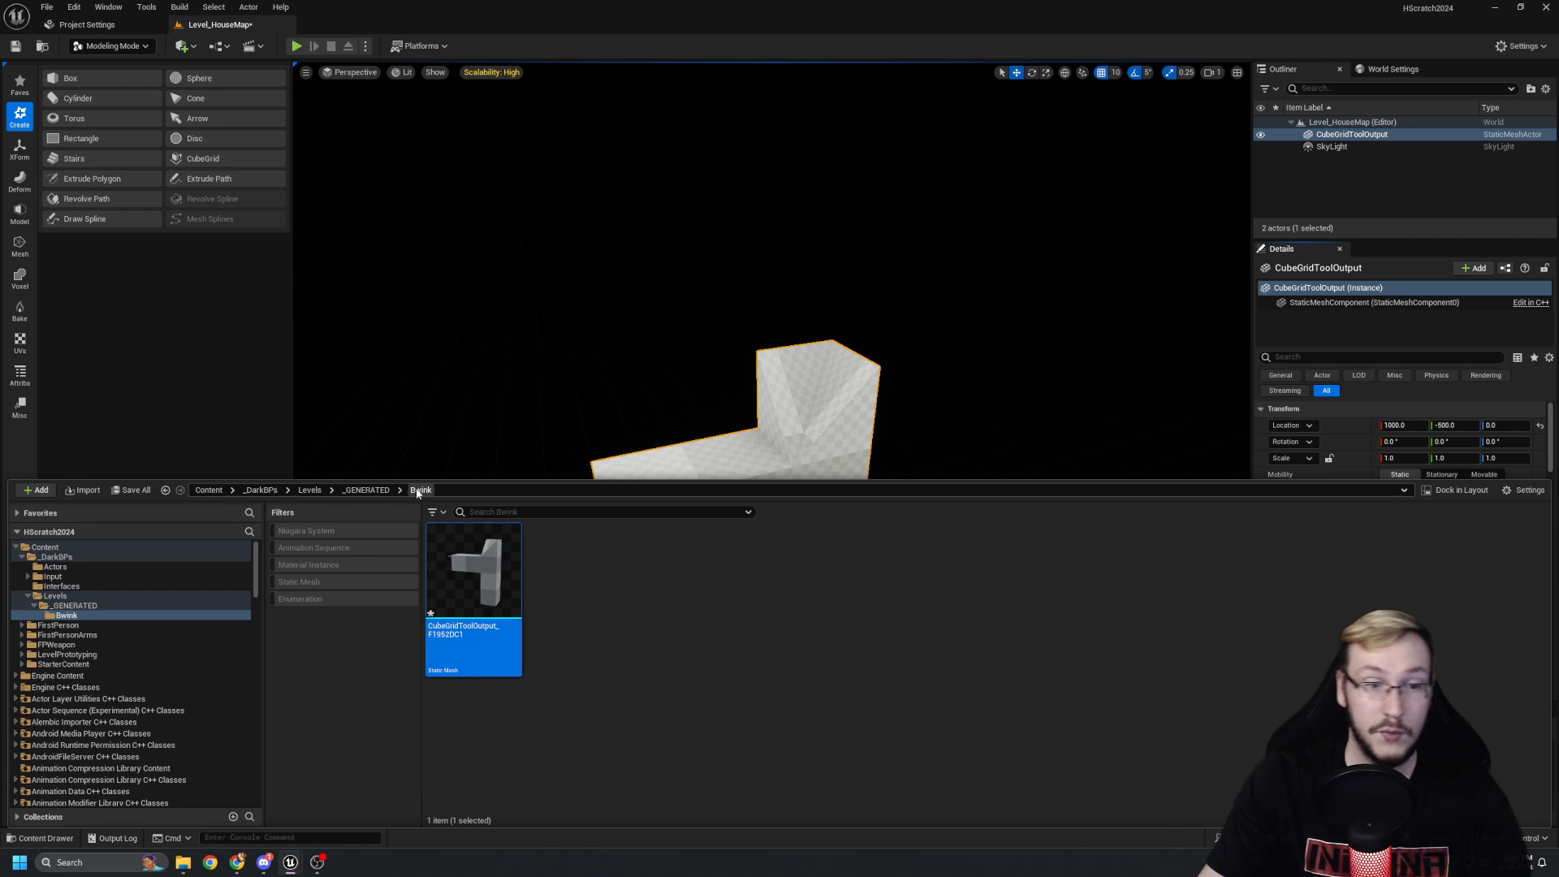
Place another copy of the generated mesh in the level, and delete both mesh actors so only the SkyLight is left.
{"action": "left_click_drag", "start_coordinate": [475, 569], "coordinate": [520, 436]}
{"action": "right_click_drag", "start_coordinate": [520, 436], "coordinate": [835, 522]}
{"action": "left_click", "coordinate": [845, 591], "text": "ctrl"}
{"action": "key", "text": "Delete"}
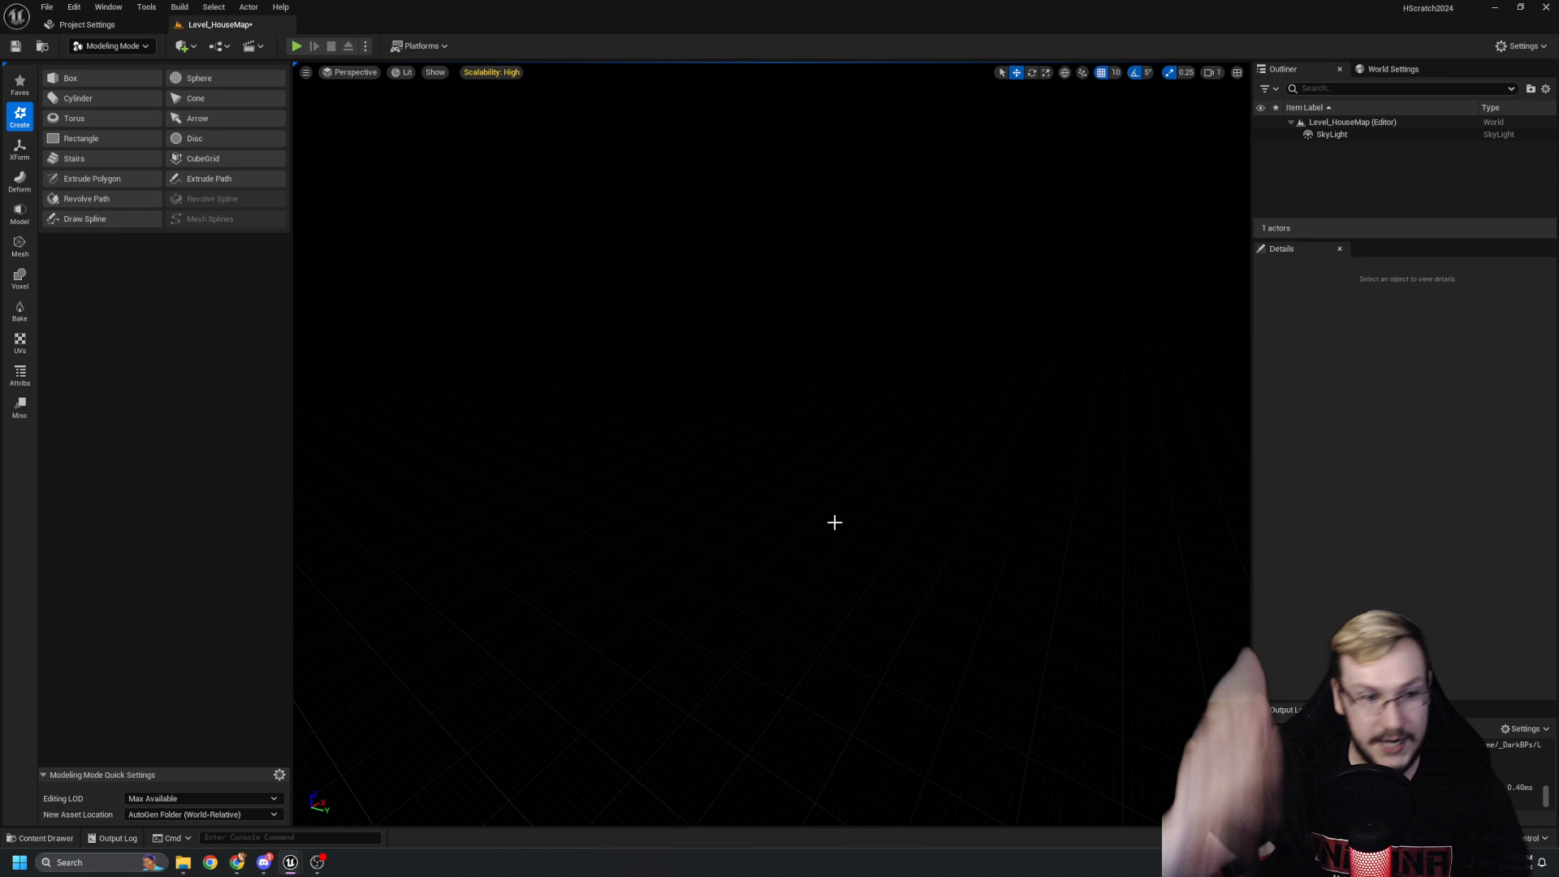
Delete the generated CubeGridToolOutput static mesh asset from the project and confirm the deletion.
{"action": "key", "text": "ctrl+space"}
{"action": "key", "text": "Delete"}
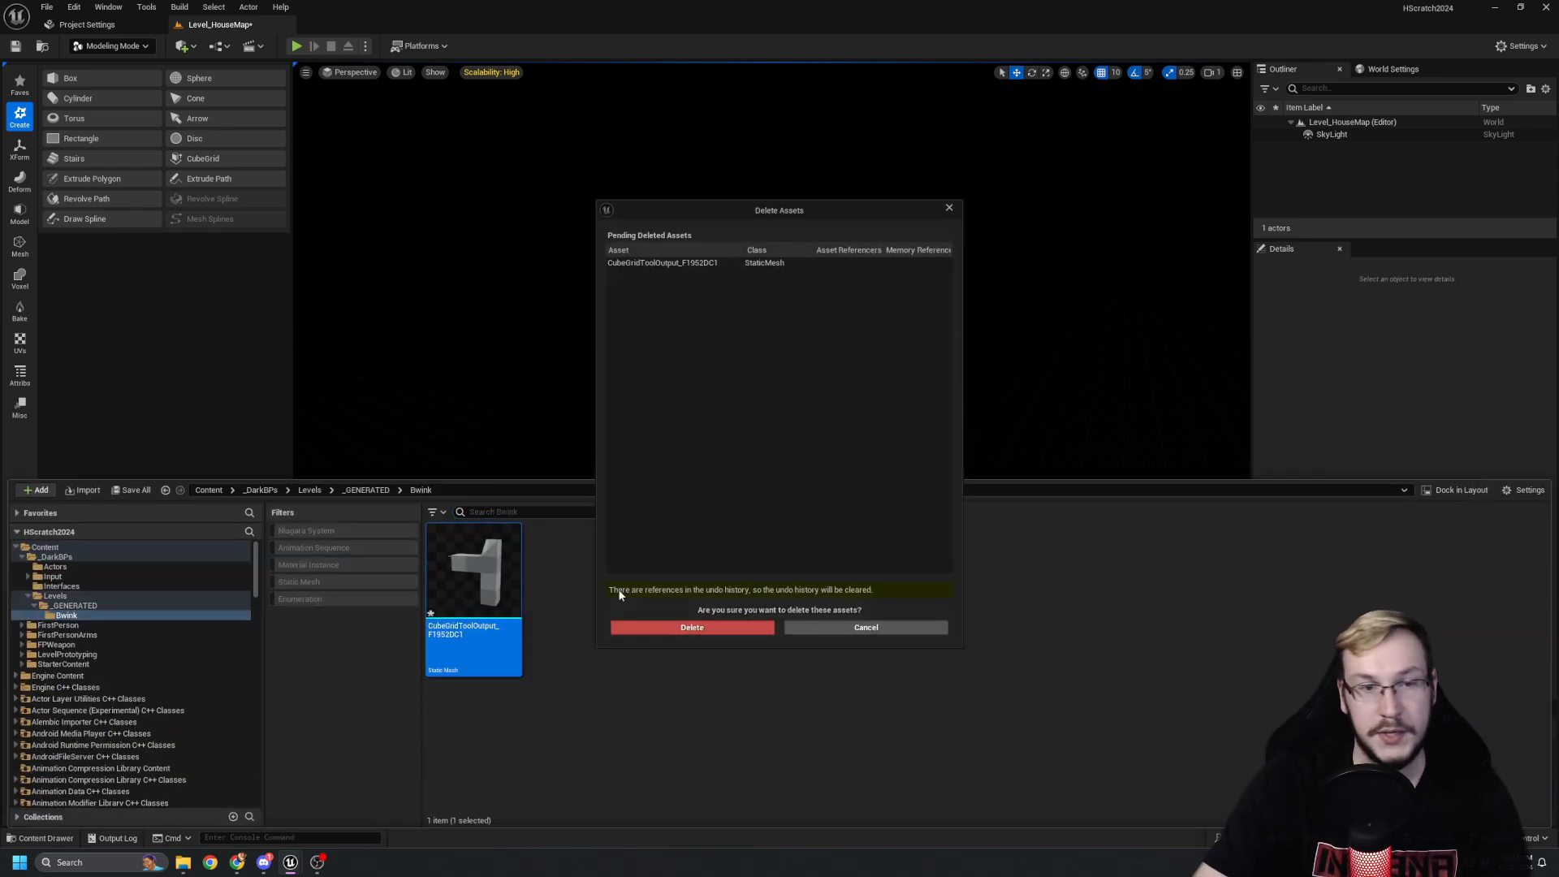
{"action": "left_click", "coordinate": [655, 629]}
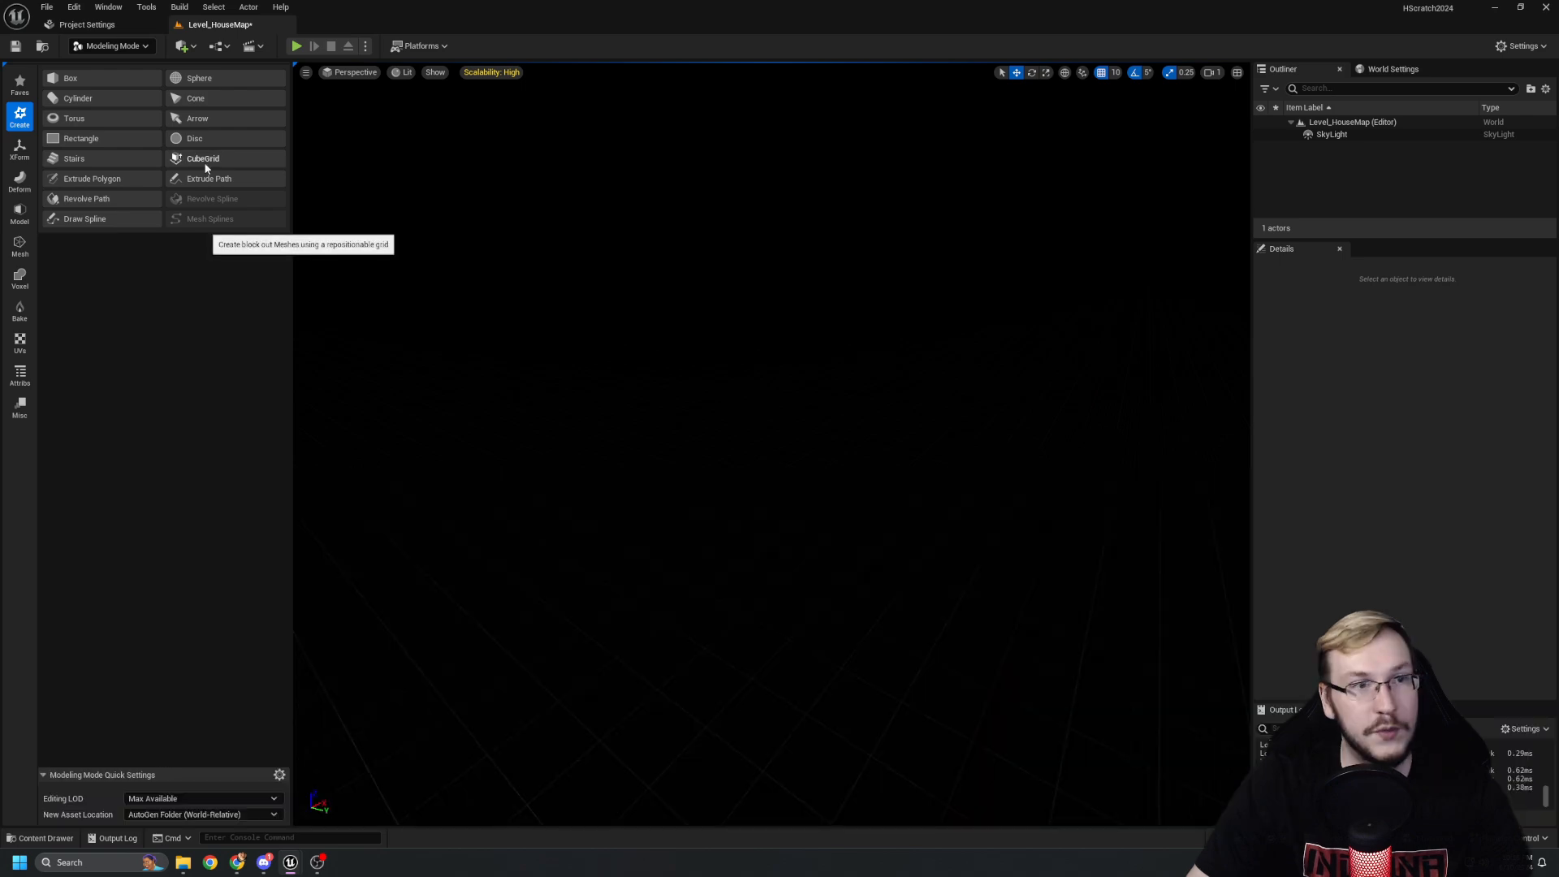
Start a new CubeGrid mesh and pull one 100-unit block up from the ground grid.
{"action": "left_click", "coordinate": [203, 158]}
{"action": "right_click_drag", "start_coordinate": [471, 355], "coordinate": [599, 387]}
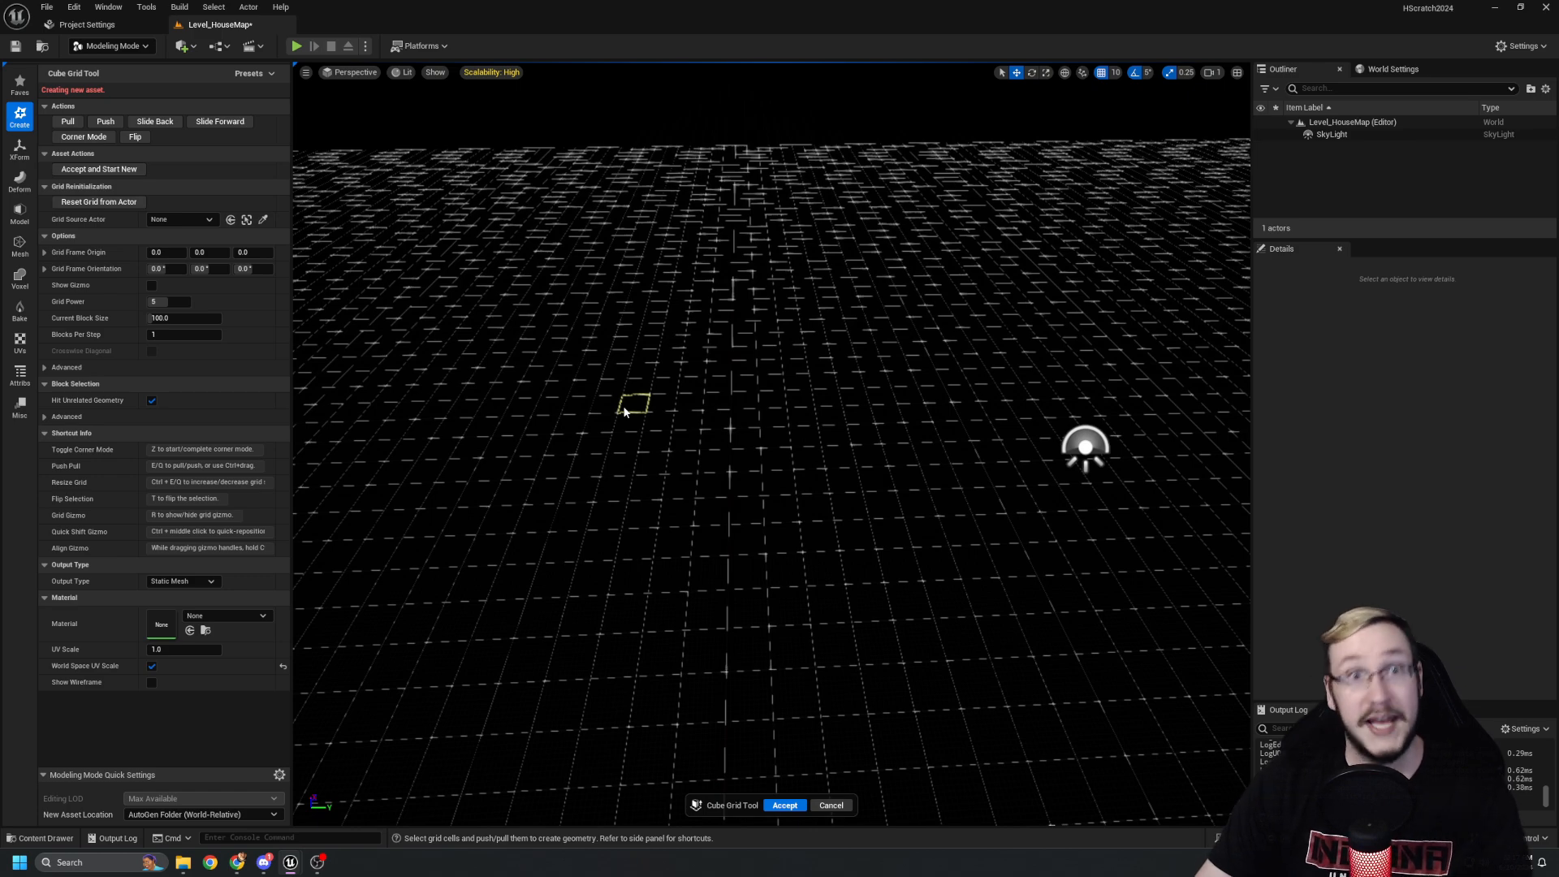
{"action": "key", "text": "w"}
{"action": "mouse_move", "coordinate": [648, 422]}
{"action": "right_mouse_down"}
{"action": "mouse_move", "coordinate": [605, 446]}
{"action": "mouse_move", "coordinate": [686, 410]}
{"action": "mouse_move", "coordinate": [648, 421]}
{"action": "right_mouse_up"}
{"action": "key", "text": "s"}
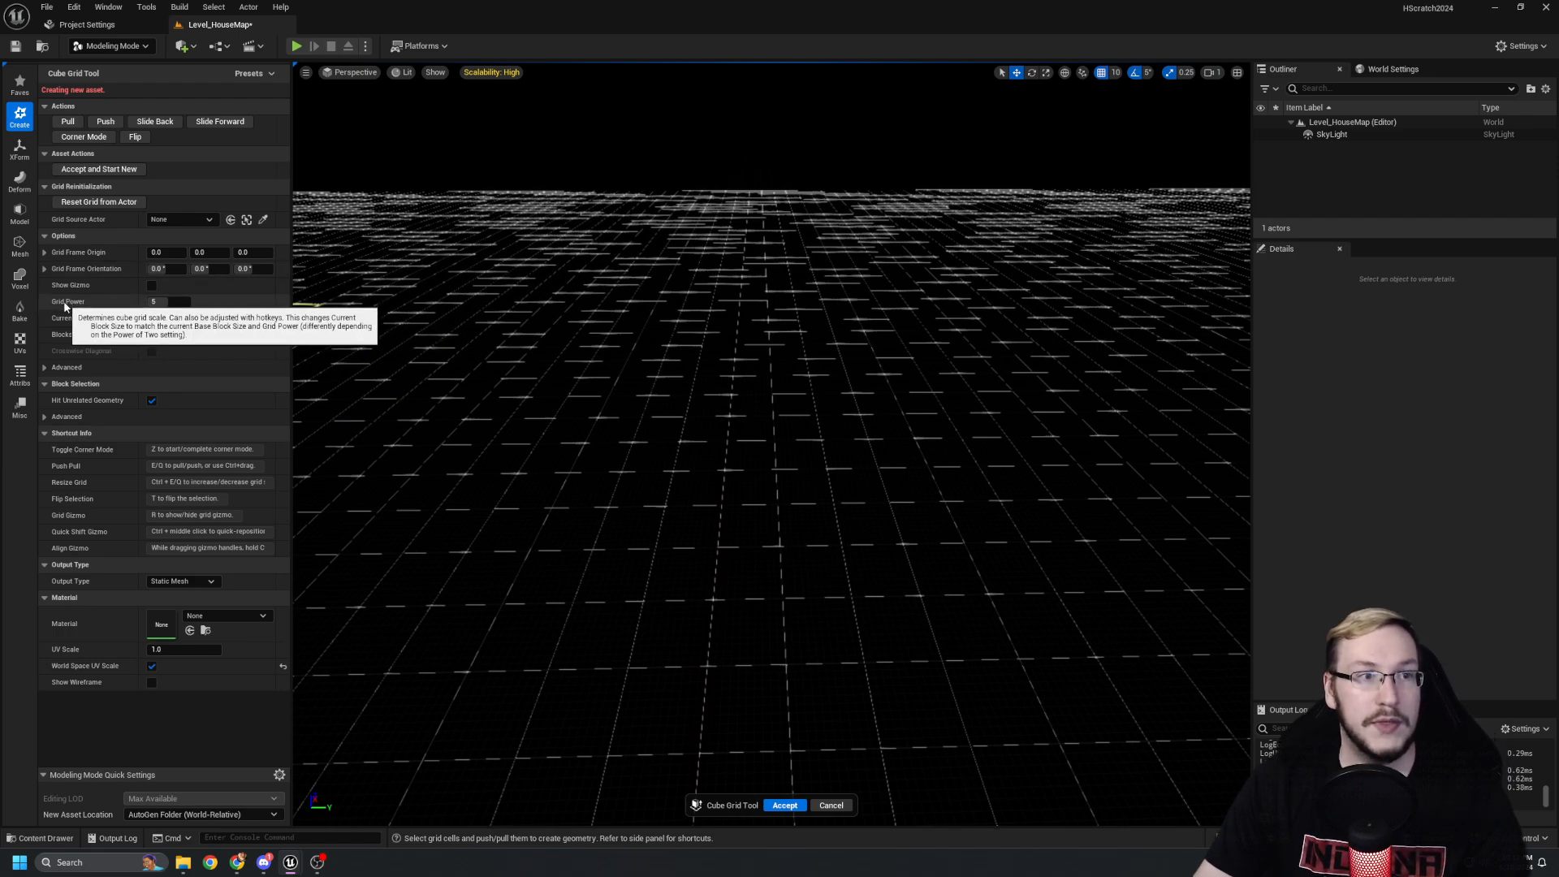
{"action": "key", "text": "d"}
{"action": "right_click_drag", "start_coordinate": [723, 529], "coordinate": [259, 507]}
{"action": "key", "text": "w"}
{"action": "key", "text": "d"}
{"action": "key", "text": "d"}
{"action": "key", "text": "a"}
{"action": "key", "text": "d"}
{"action": "key", "text": "e"}
{"action": "key", "text": "s"}
Browse the project folders for a mannequin mesh, ending in FirstPersonArms/Character/Mesh.
{"action": "key", "text": "ctrl+space"}
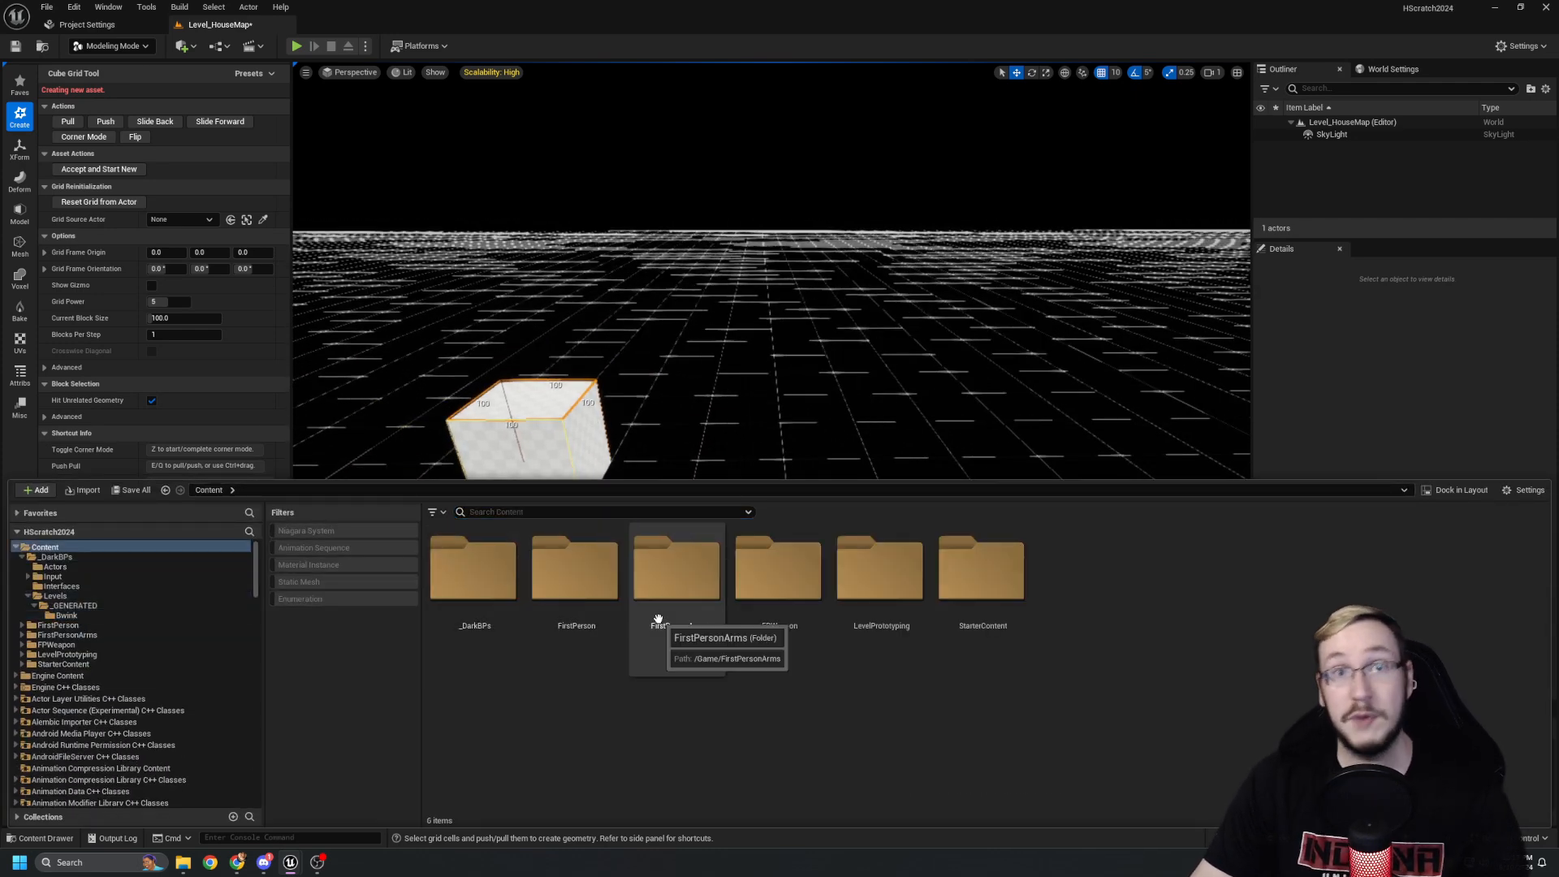
{"action": "double_click", "coordinate": [568, 608]}
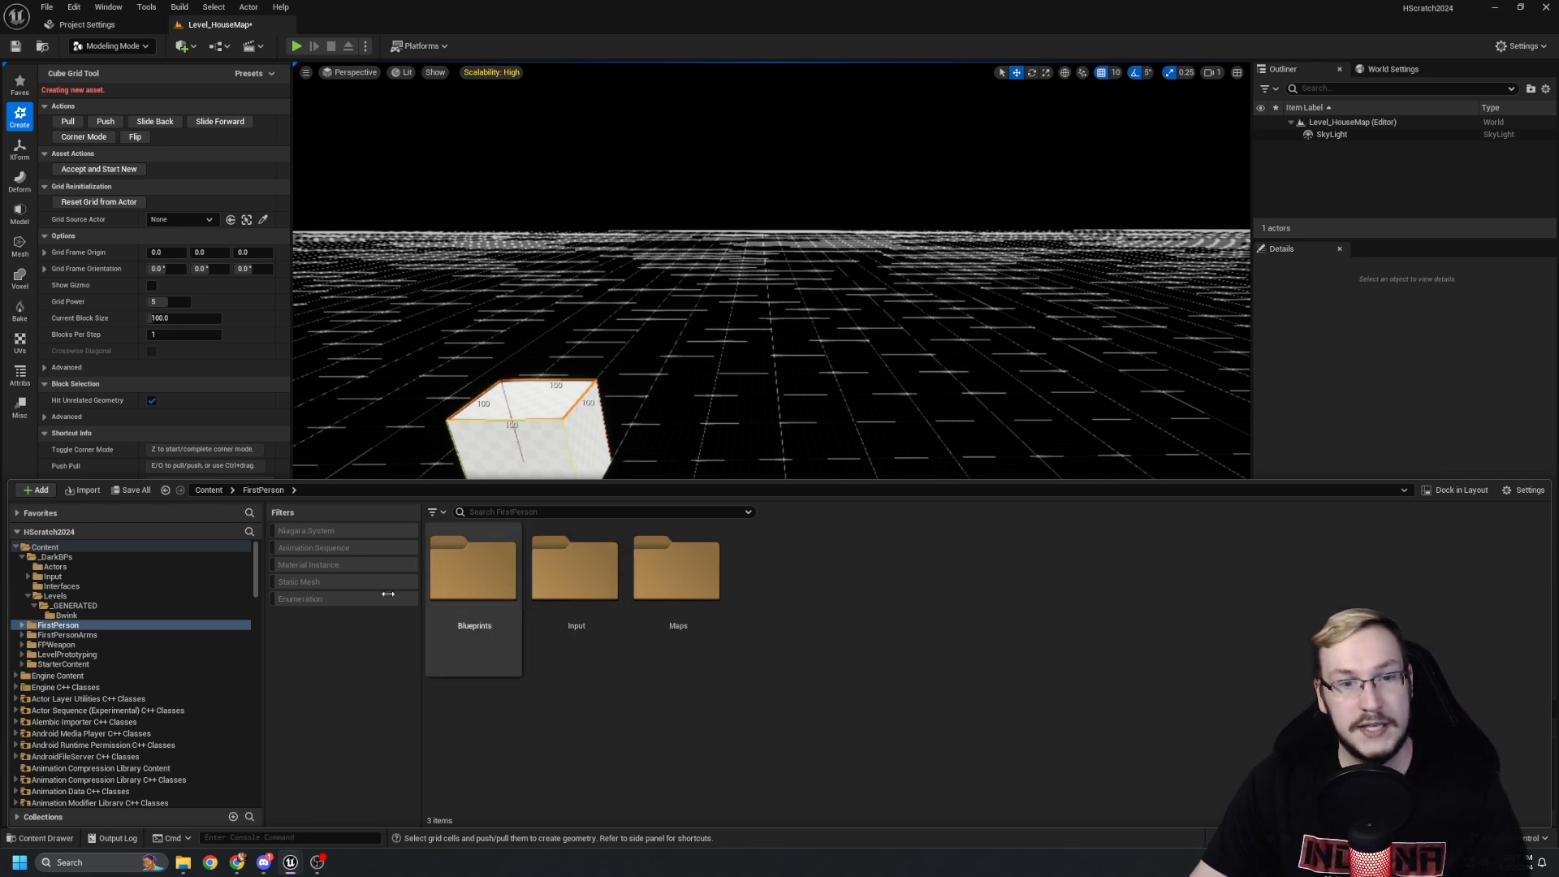
{"action": "left_click", "coordinate": [214, 493]}
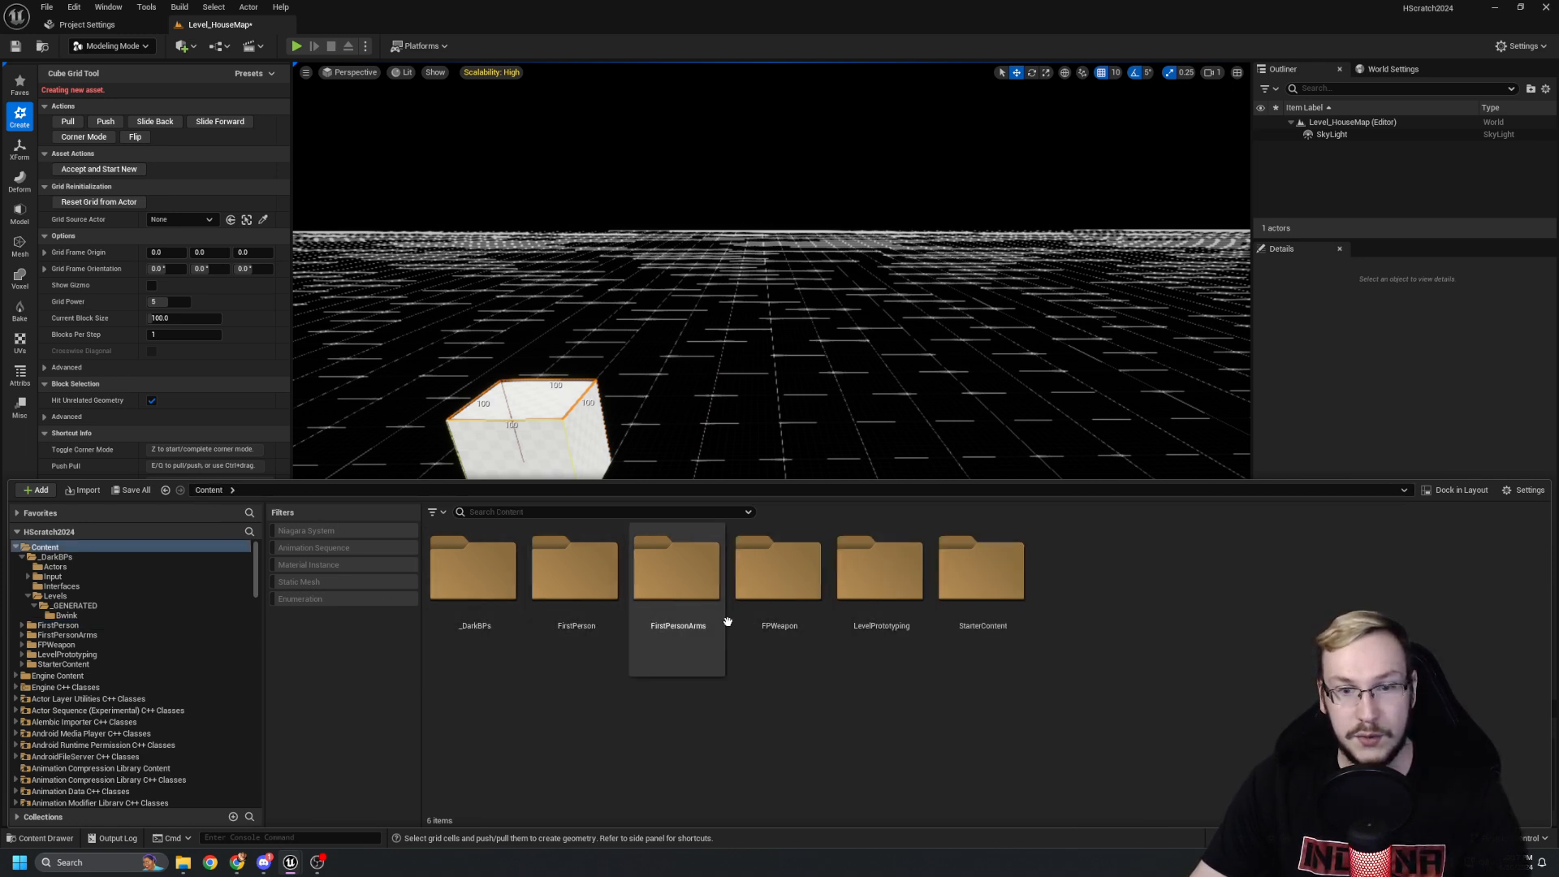
{"action": "left_click", "coordinate": [881, 572]}
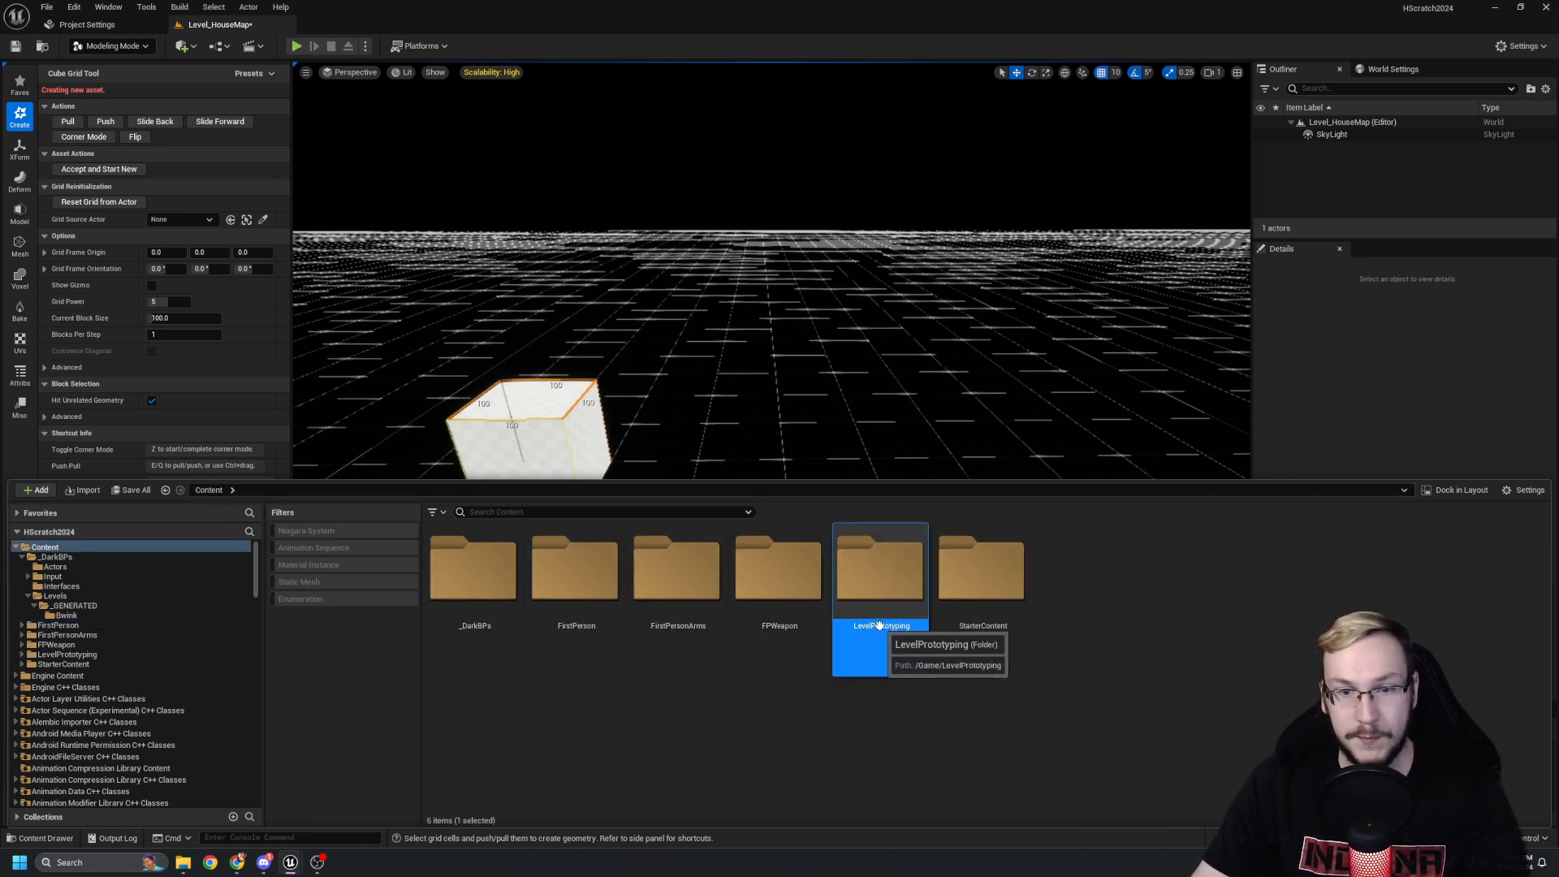
{"action": "double_click", "coordinate": [694, 588]}
{"action": "double_click", "coordinate": [575, 585]}
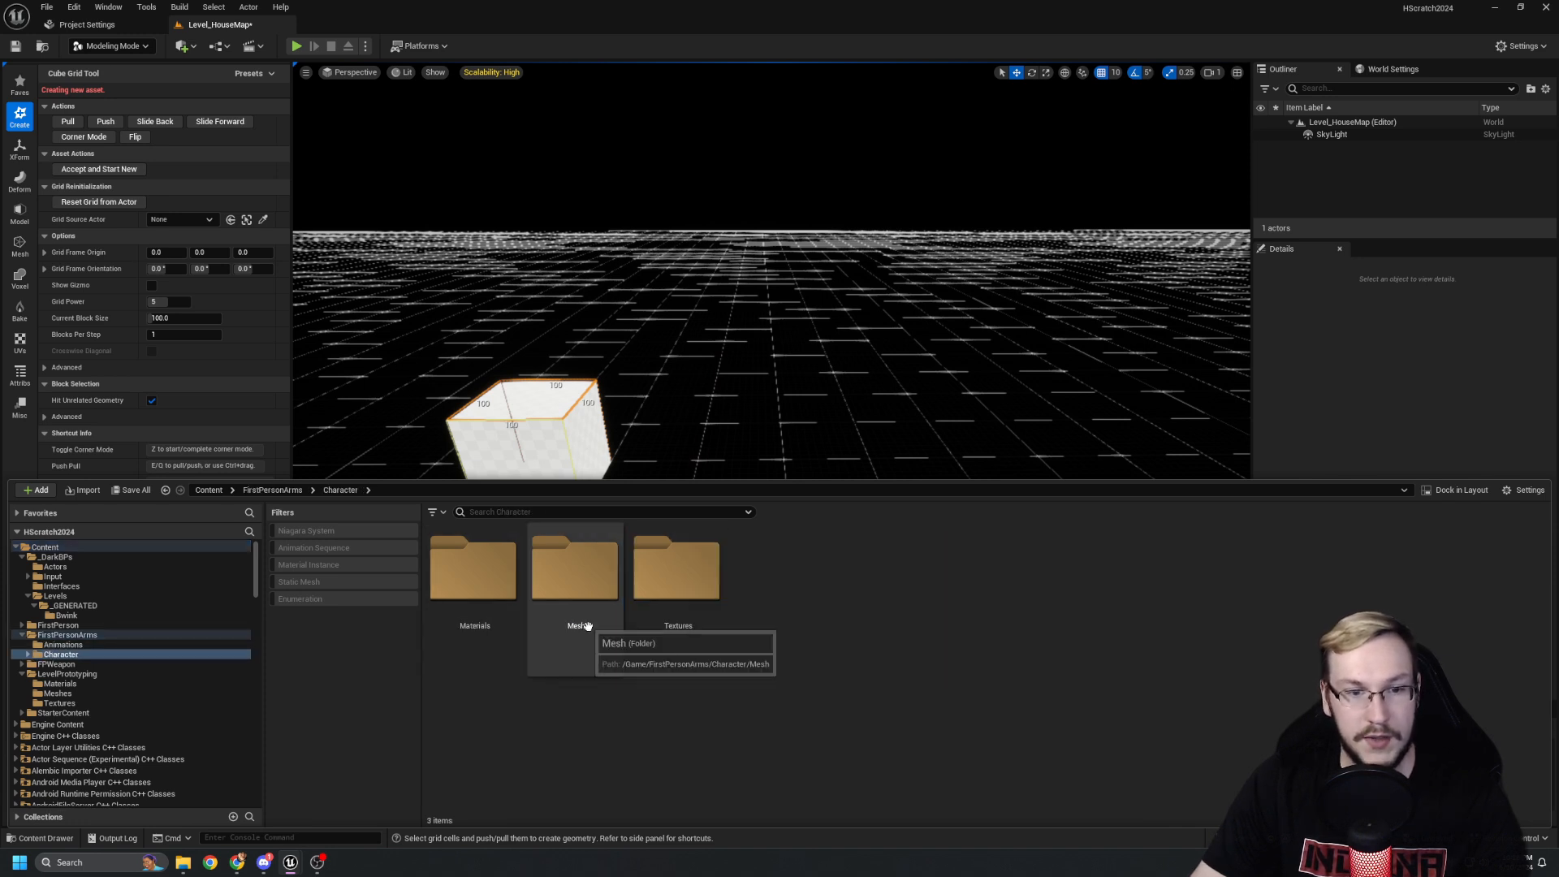
{"action": "double_click", "coordinate": [574, 572]}
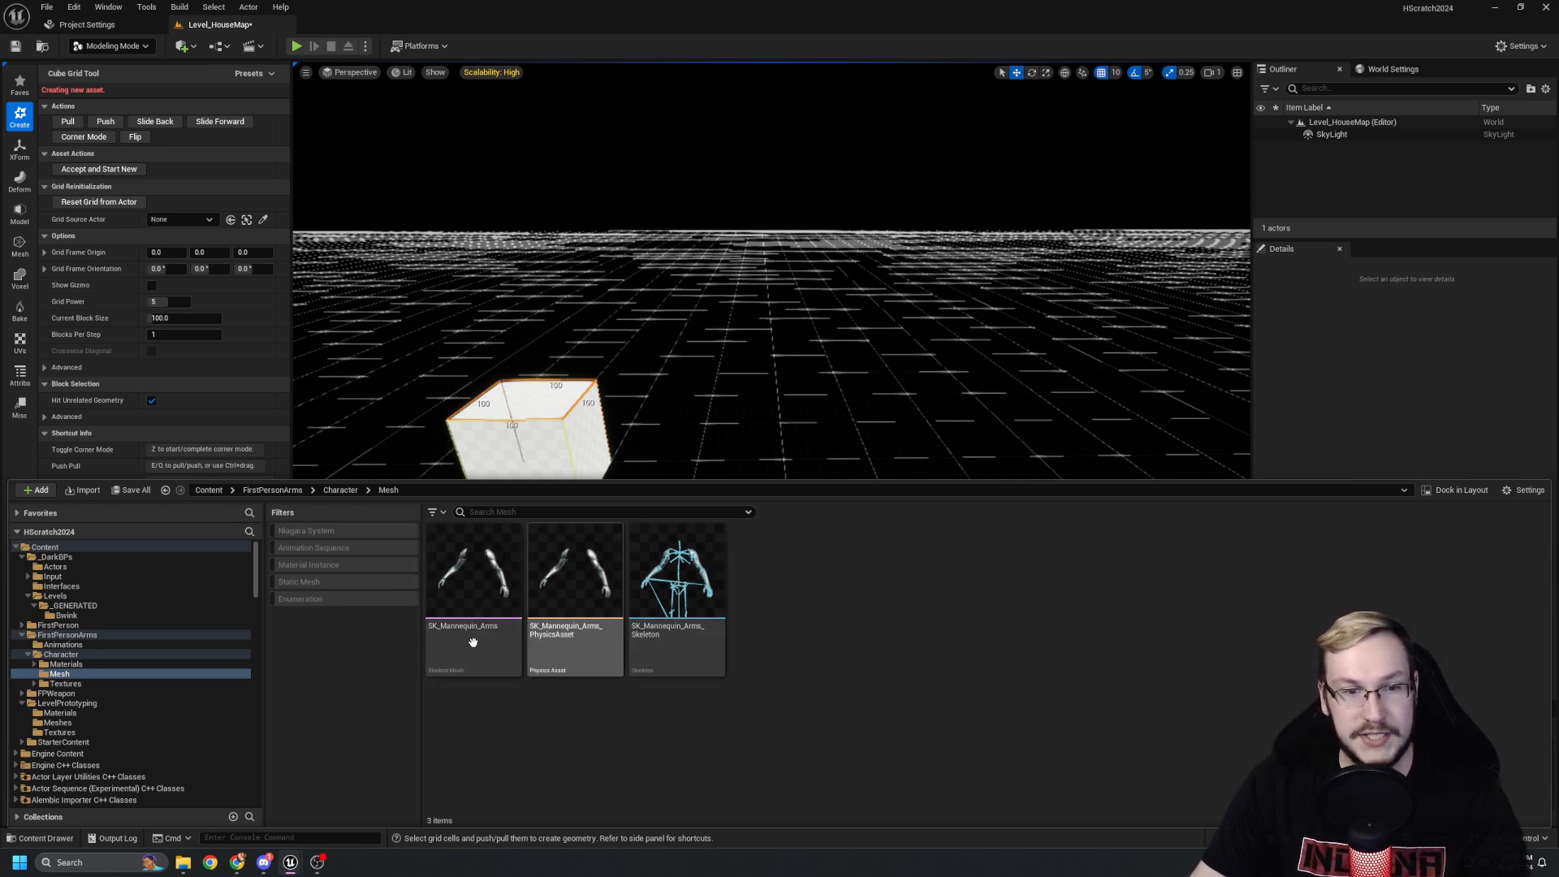
Place SK_Mannequin_Arms_Skeleton in the level beside the block and compare their sizes.
{"action": "left_click_drag", "start_coordinate": [677, 640], "coordinate": [698, 475]}
{"action": "key", "text": "w"}
{"action": "right_click_drag", "start_coordinate": [864, 494], "coordinate": [763, 462]}
{"action": "right_click_drag", "start_coordinate": [864, 494], "coordinate": [966, 480]}
{"action": "right_click_drag", "start_coordinate": [687, 516], "coordinate": [742, 518]}
{"action": "key", "text": "a"}
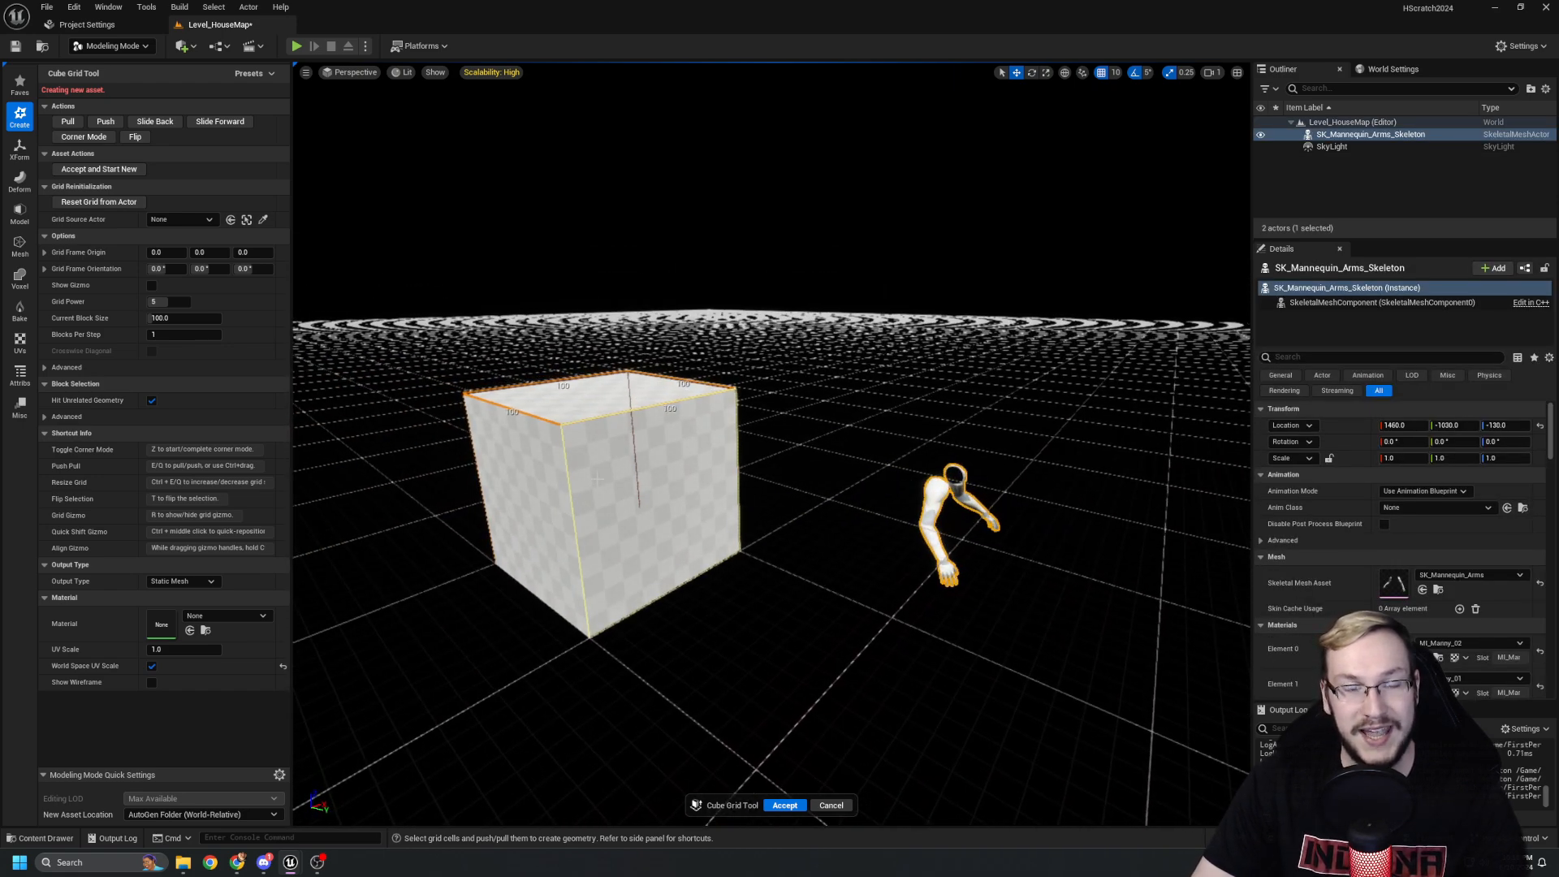
{"action": "key", "text": "s"}
{"action": "key", "text": "d"}
{"action": "right_click_drag", "start_coordinate": [766, 558], "coordinate": [758, 560]}
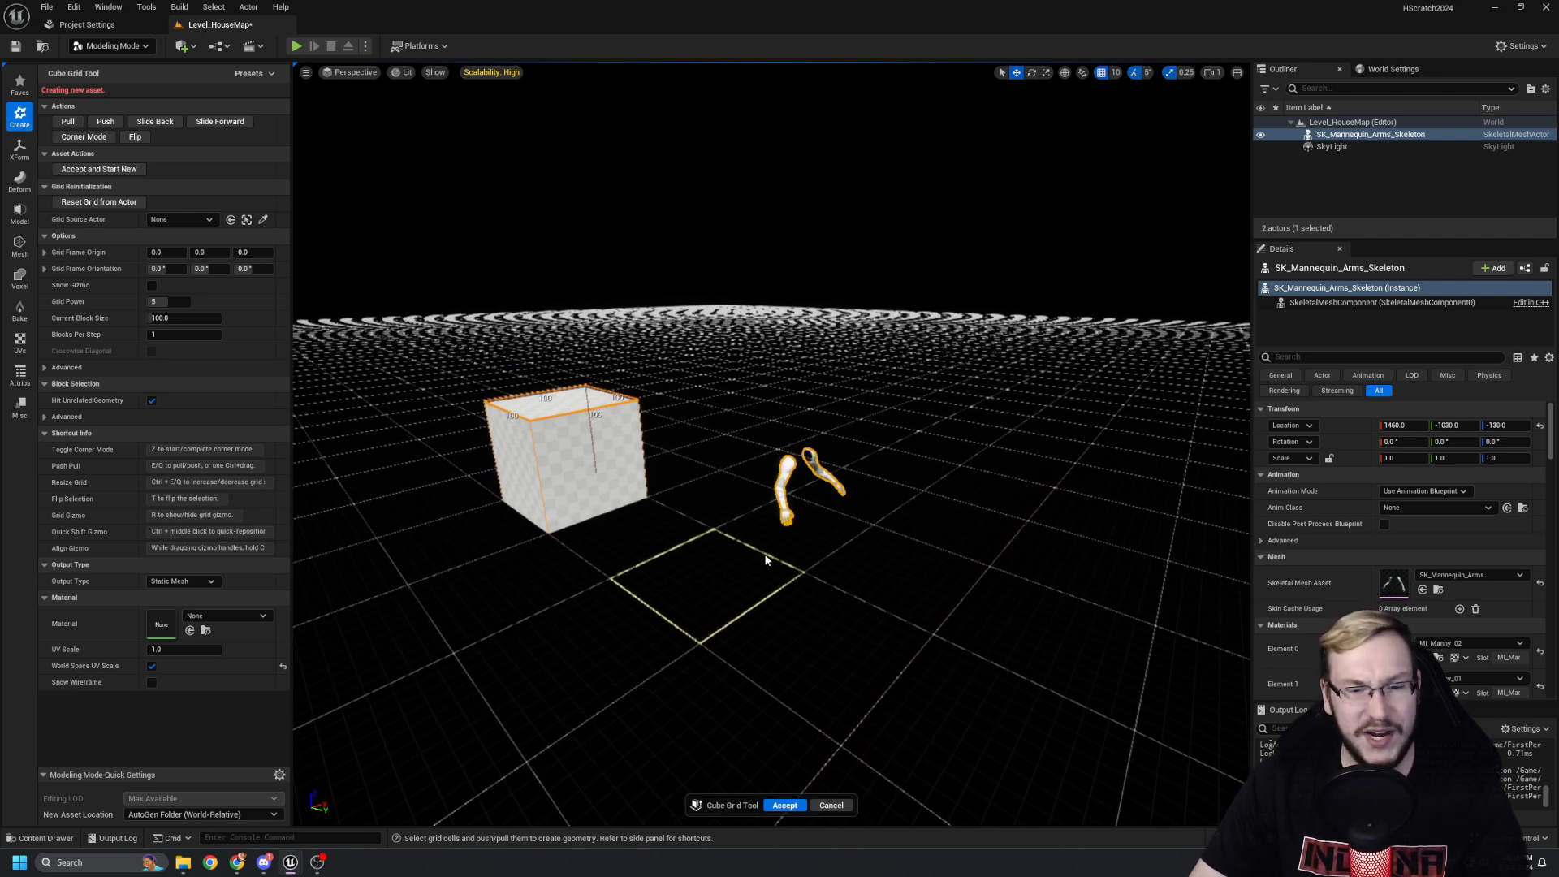
Cancel the CubeGrid tool, discarding its block, and delete the mannequin arms from the level.
{"action": "left_click", "coordinate": [835, 808]}
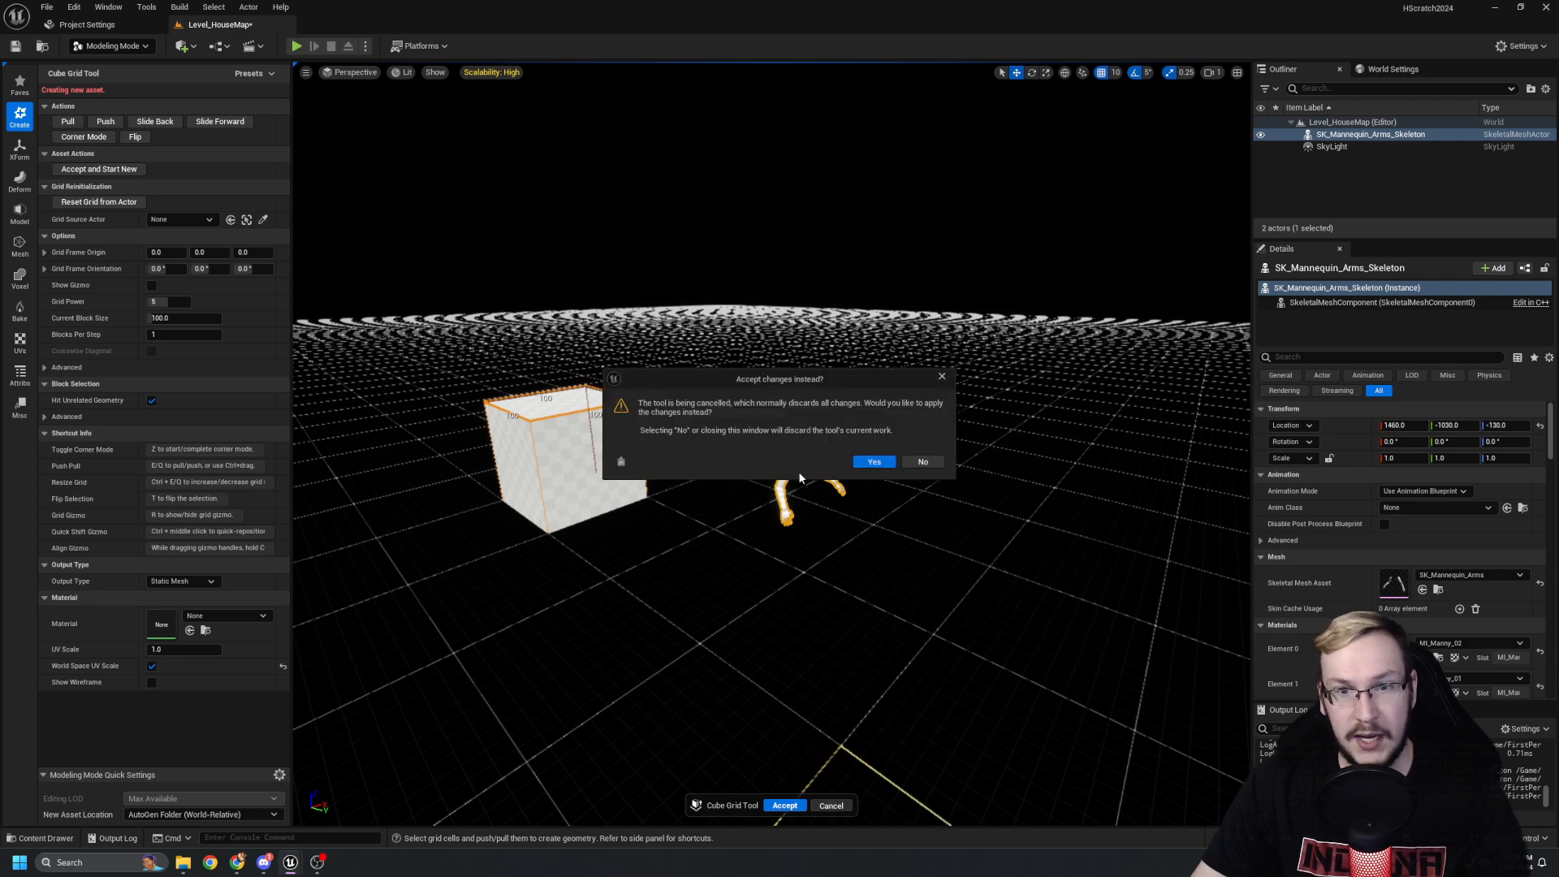
{"action": "left_click", "coordinate": [921, 464]}
{"action": "right_click", "coordinate": [810, 470]}
{"action": "mouse_move", "coordinate": [825, 466]}
{"action": "right_mouse_down"}
{"action": "mouse_move", "coordinate": [852, 468]}
{"action": "mouse_move", "coordinate": [836, 467]}
{"action": "right_mouse_up"}
{"action": "key", "text": "Delete"}
Create a new folder named ThirdPerson in the project's Content root.
{"action": "key", "text": "ctrl+space"}
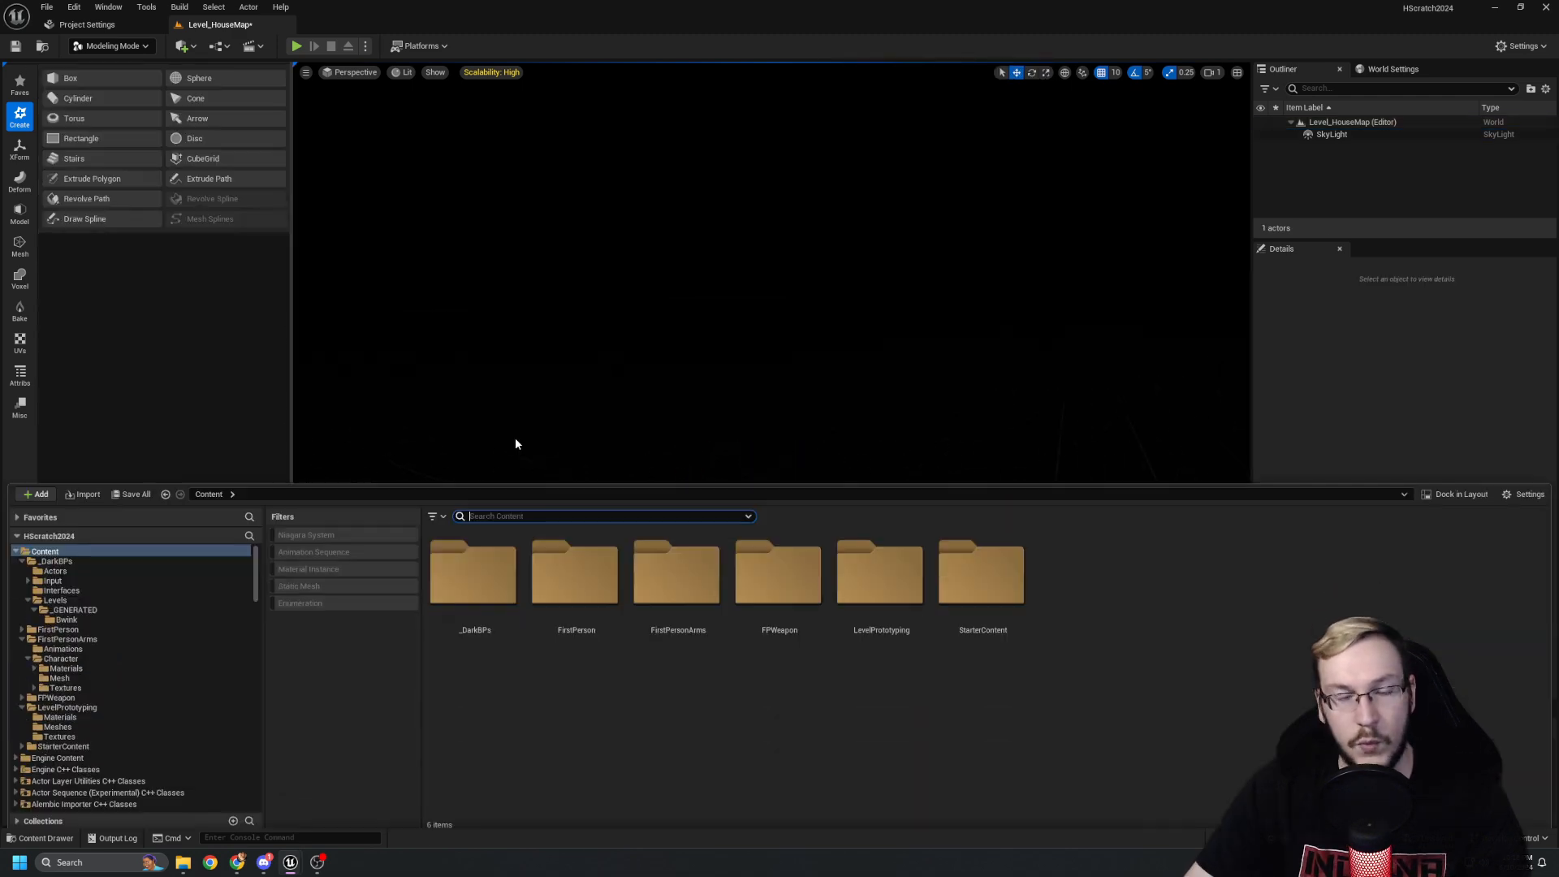
{"action": "left_click", "coordinate": [1080, 596]}
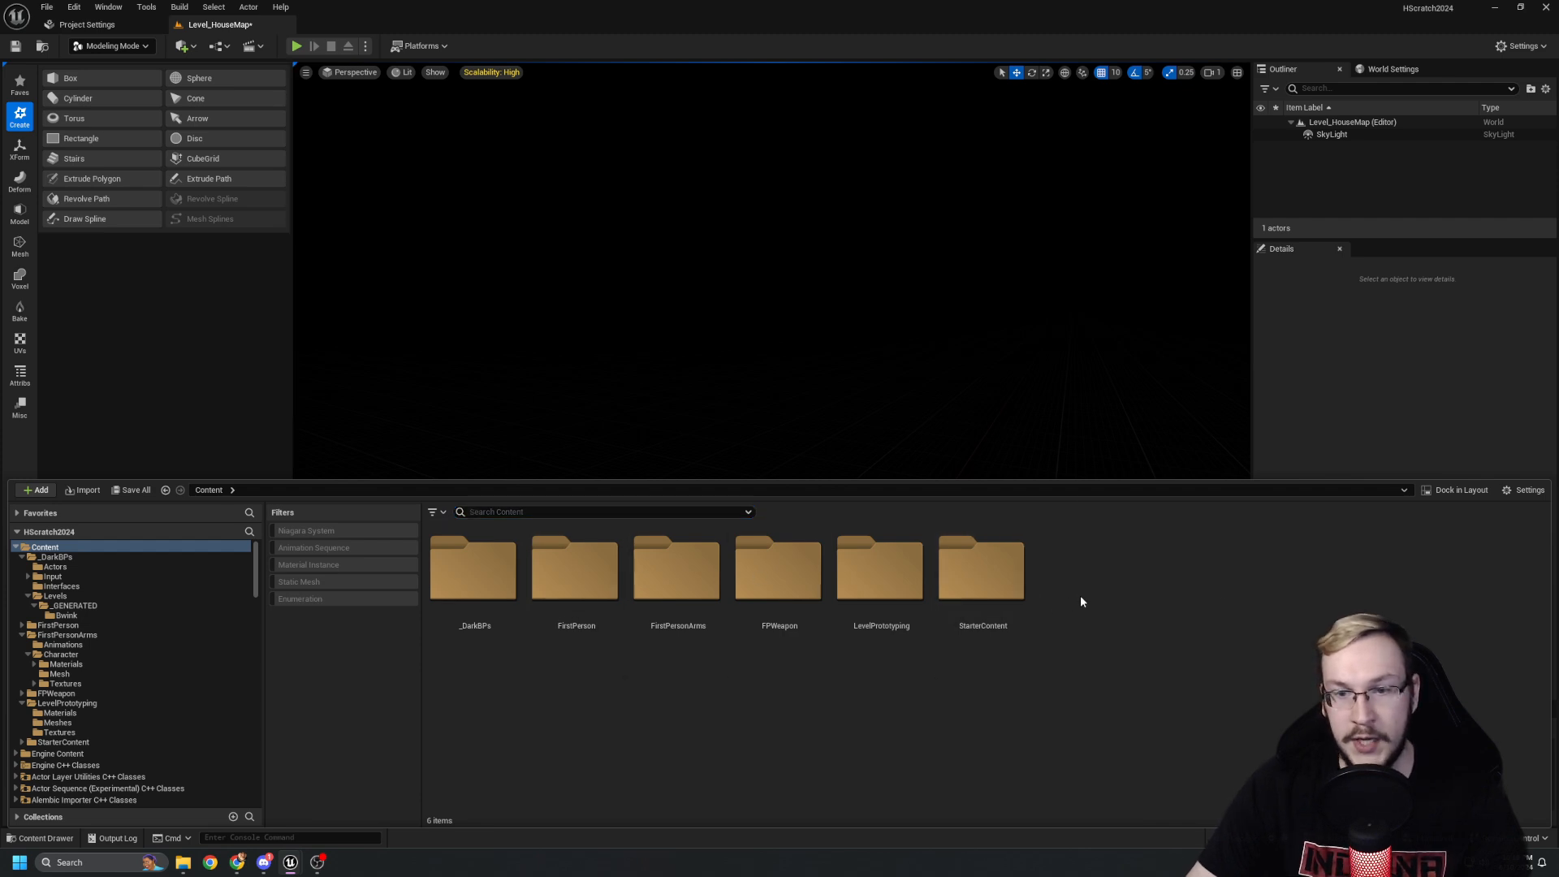
{"action": "right_click", "coordinate": [1080, 596]}
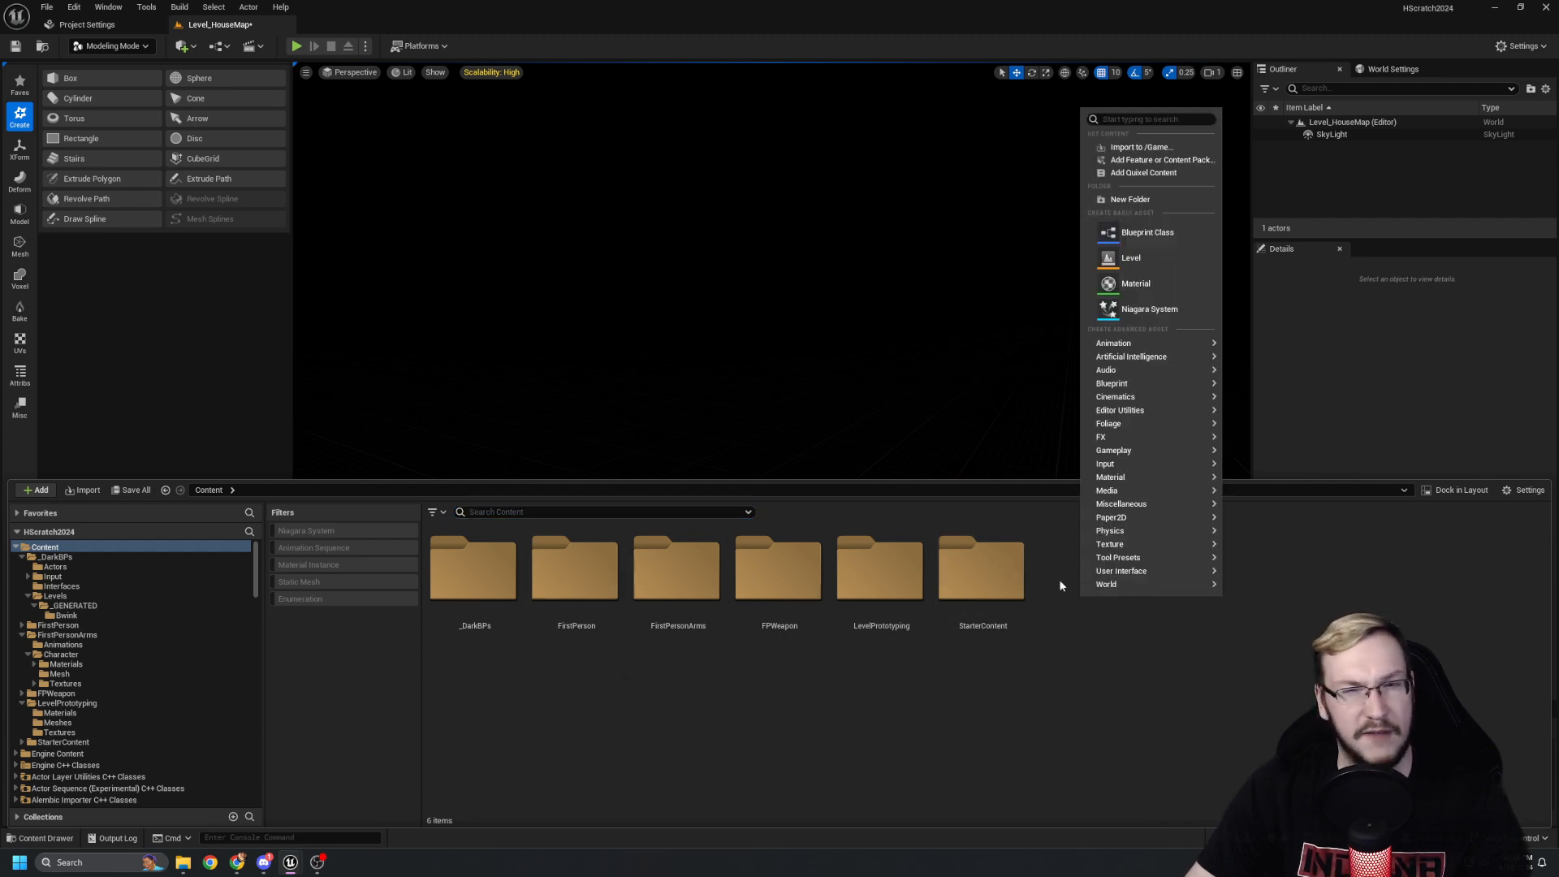
{"action": "left_click", "coordinate": [1136, 200]}
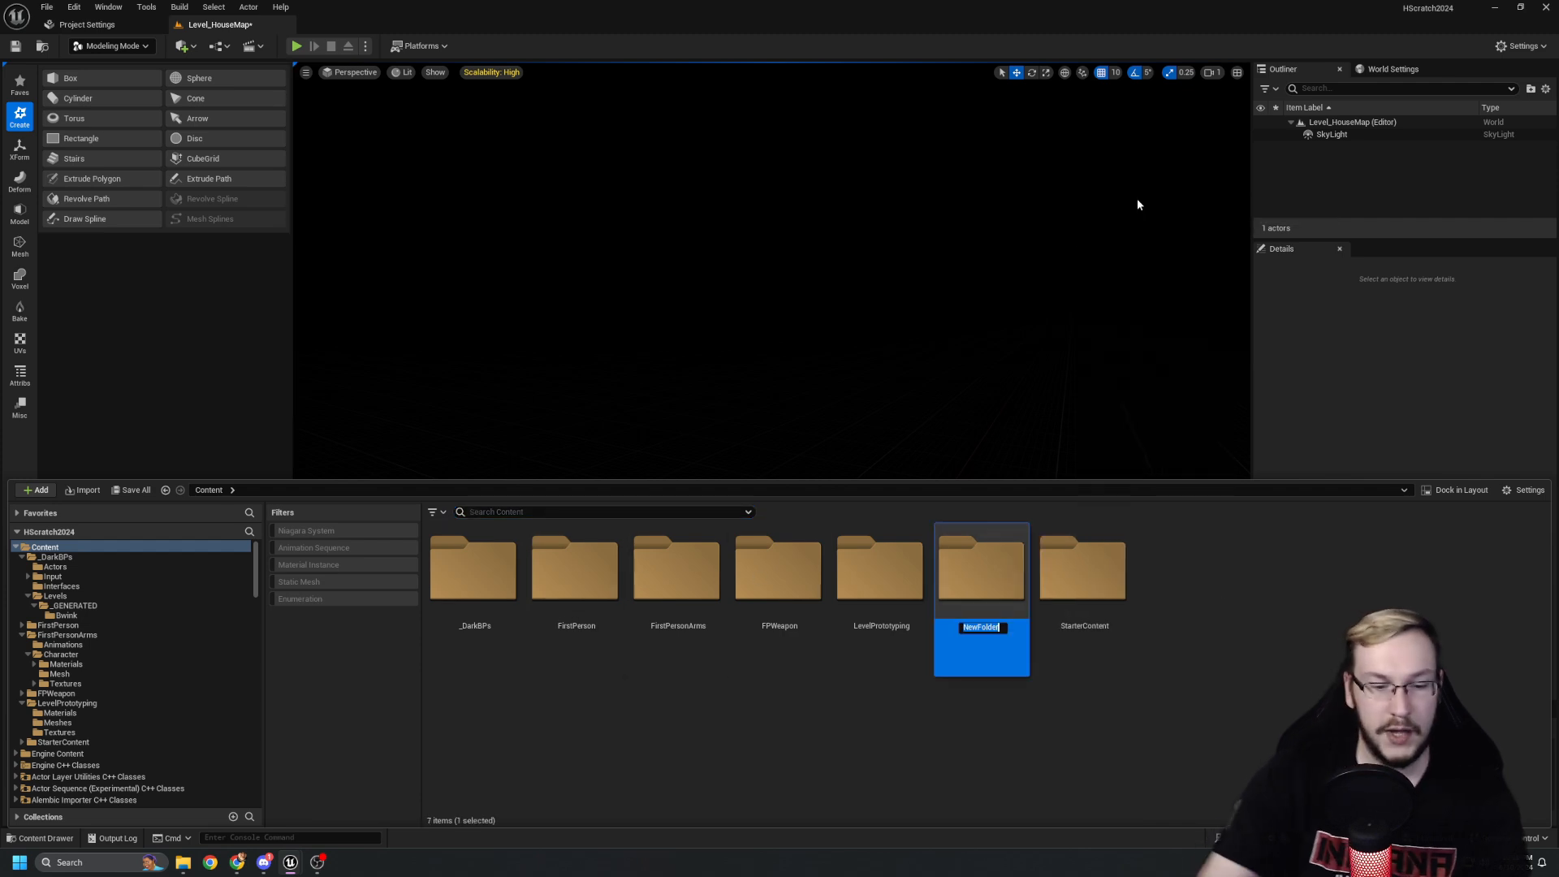
{"action": "type", "text": "ThirdPerson"}
{"action": "key", "text": "Return"}
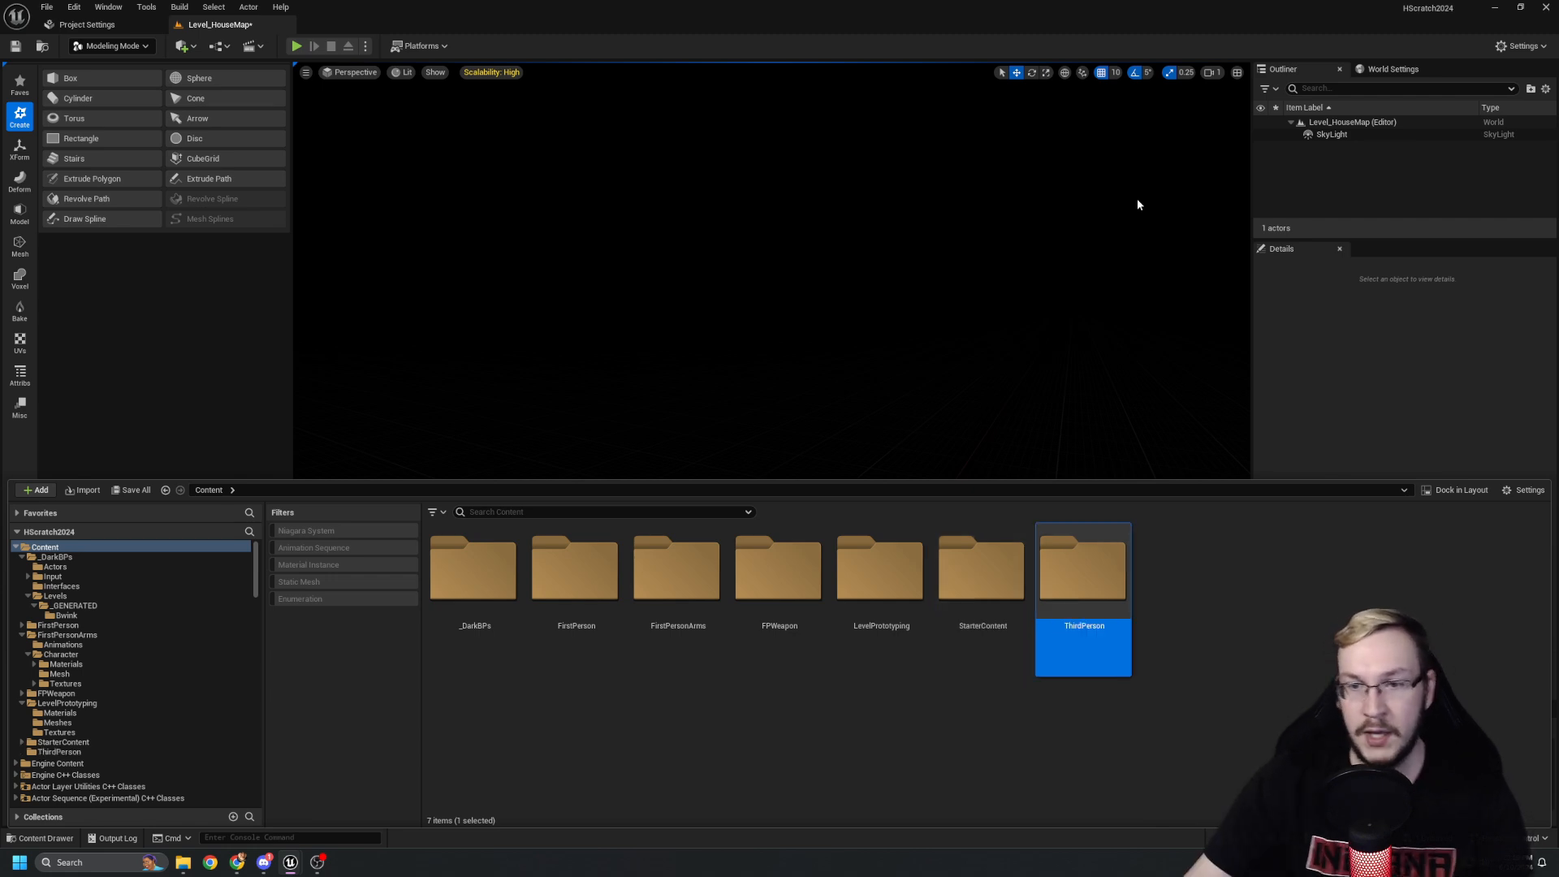
Add the Third Person Blueprint content pack to the project from inside the ThirdPerson folder.
{"action": "double_click", "coordinate": [1110, 561]}
{"action": "right_click", "coordinate": [777, 588]}
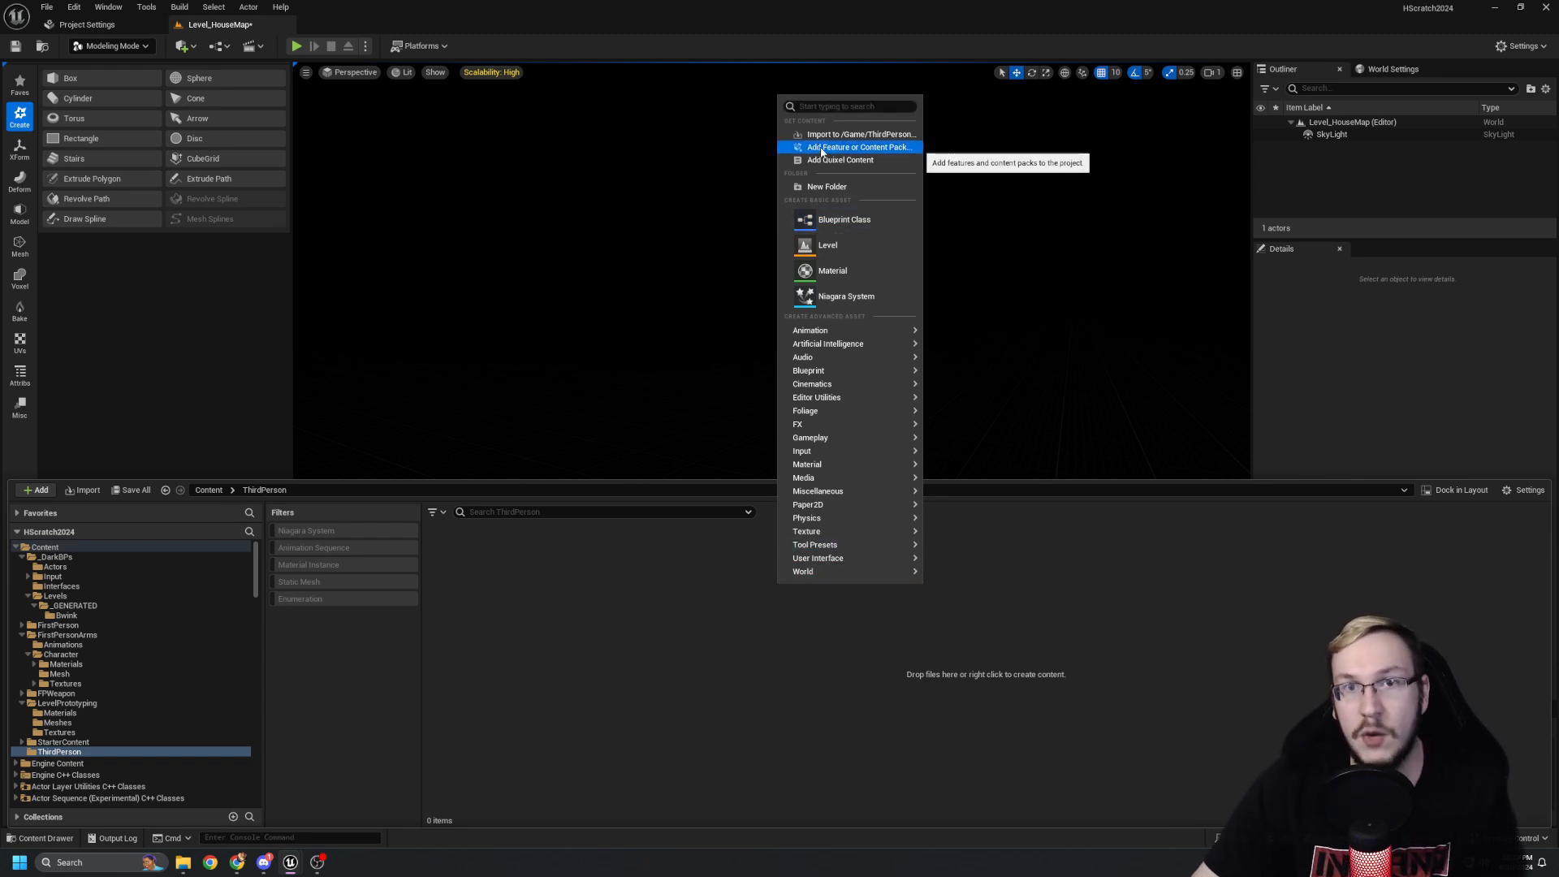
{"action": "left_click", "coordinate": [822, 149]}
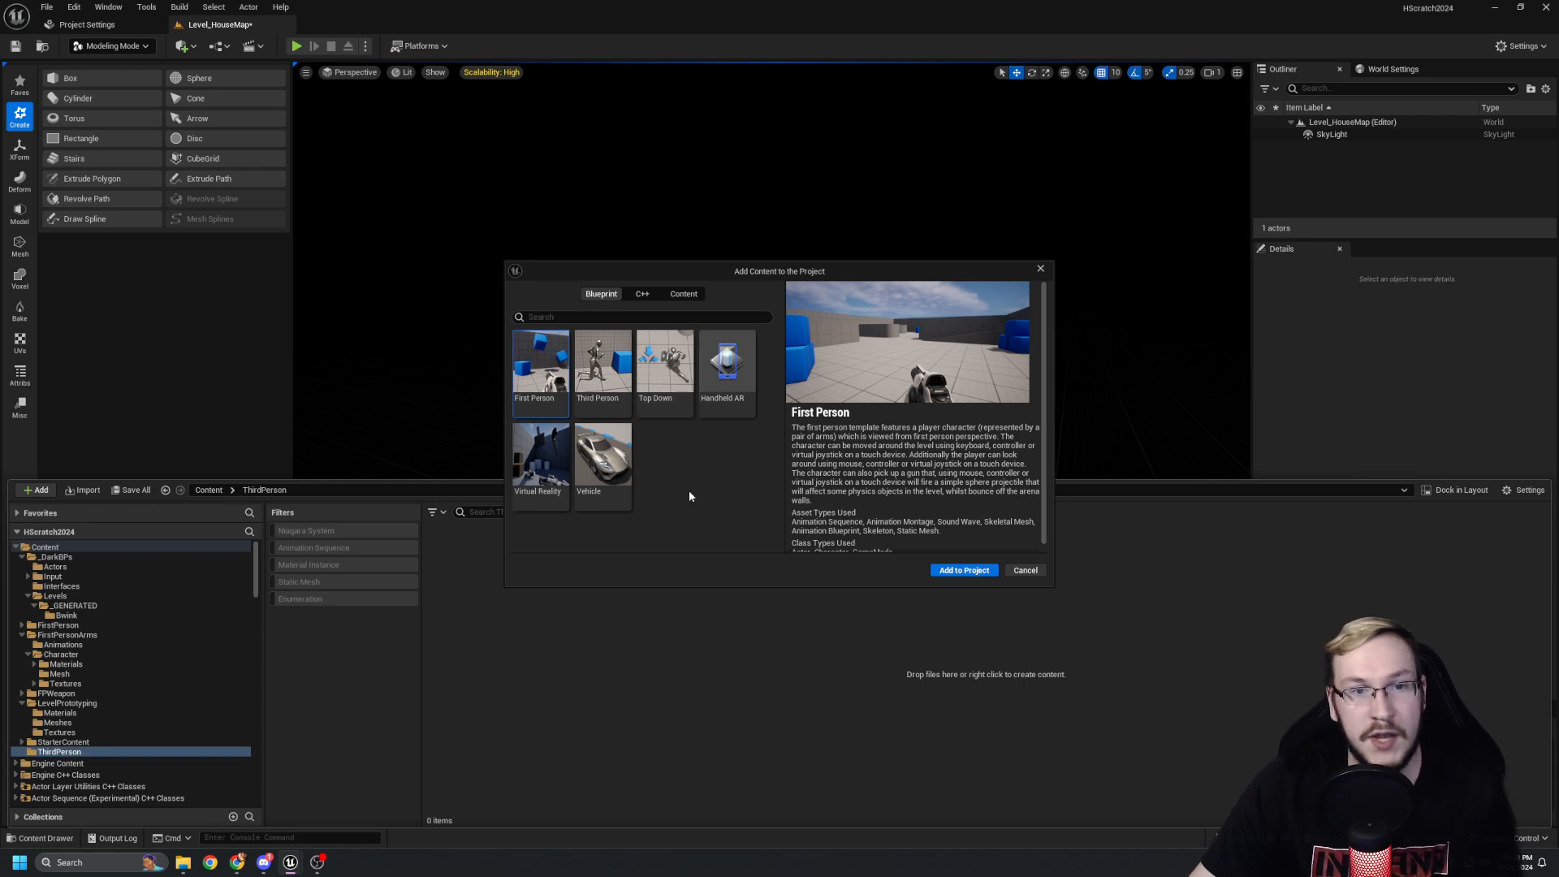
{"action": "left_click", "coordinate": [595, 361]}
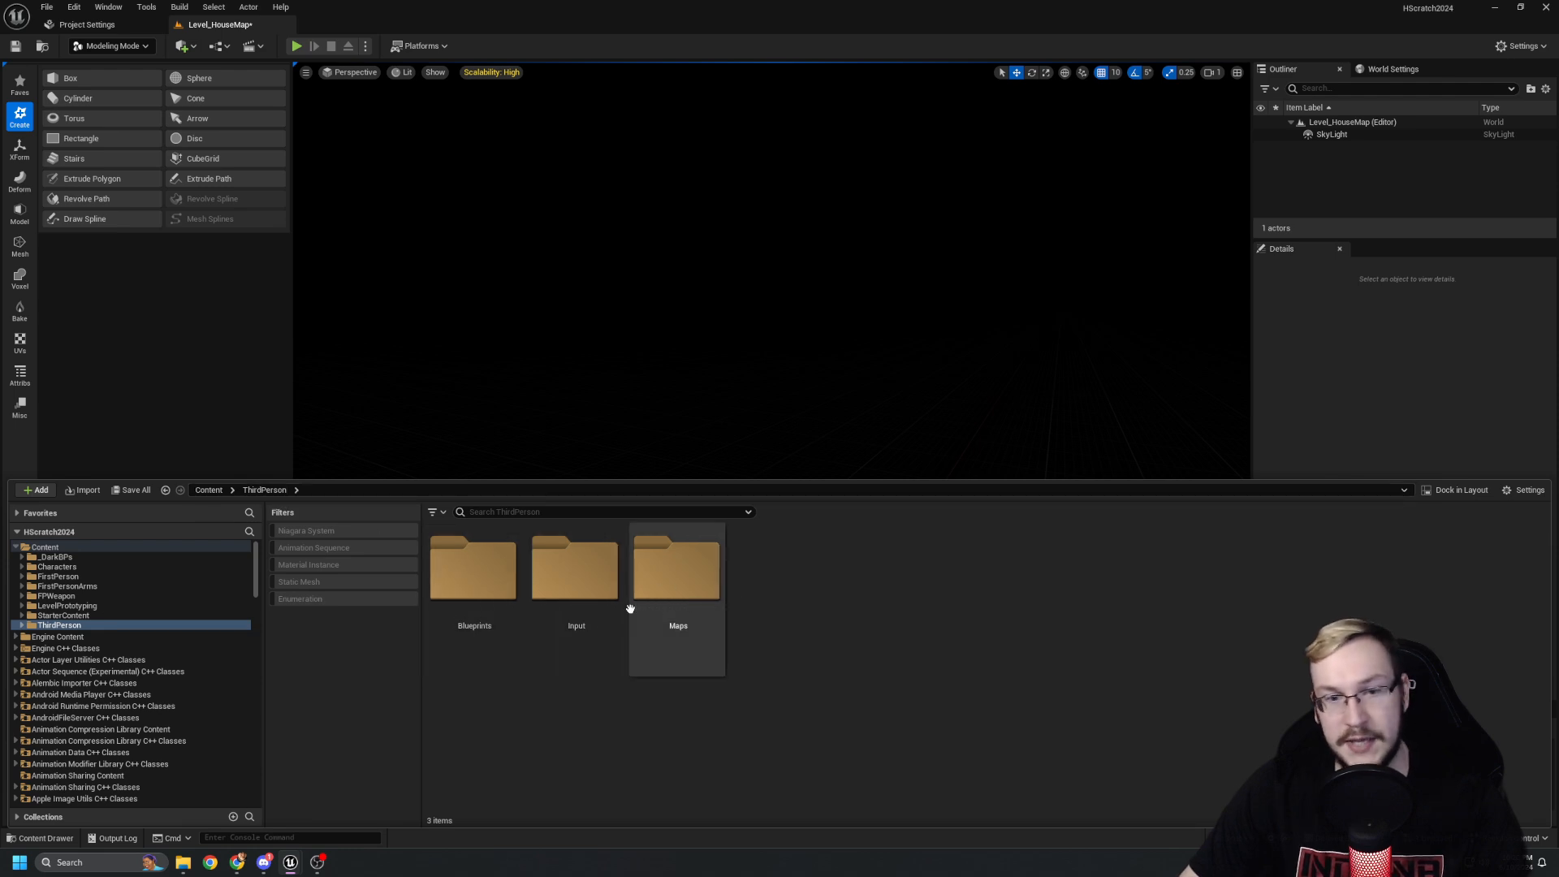
Place BP_ThirdPersonCharacter from ThirdPerson/Blueprints in the level, frame it in view and raise it vertically.
{"action": "double_click", "coordinate": [467, 609]}
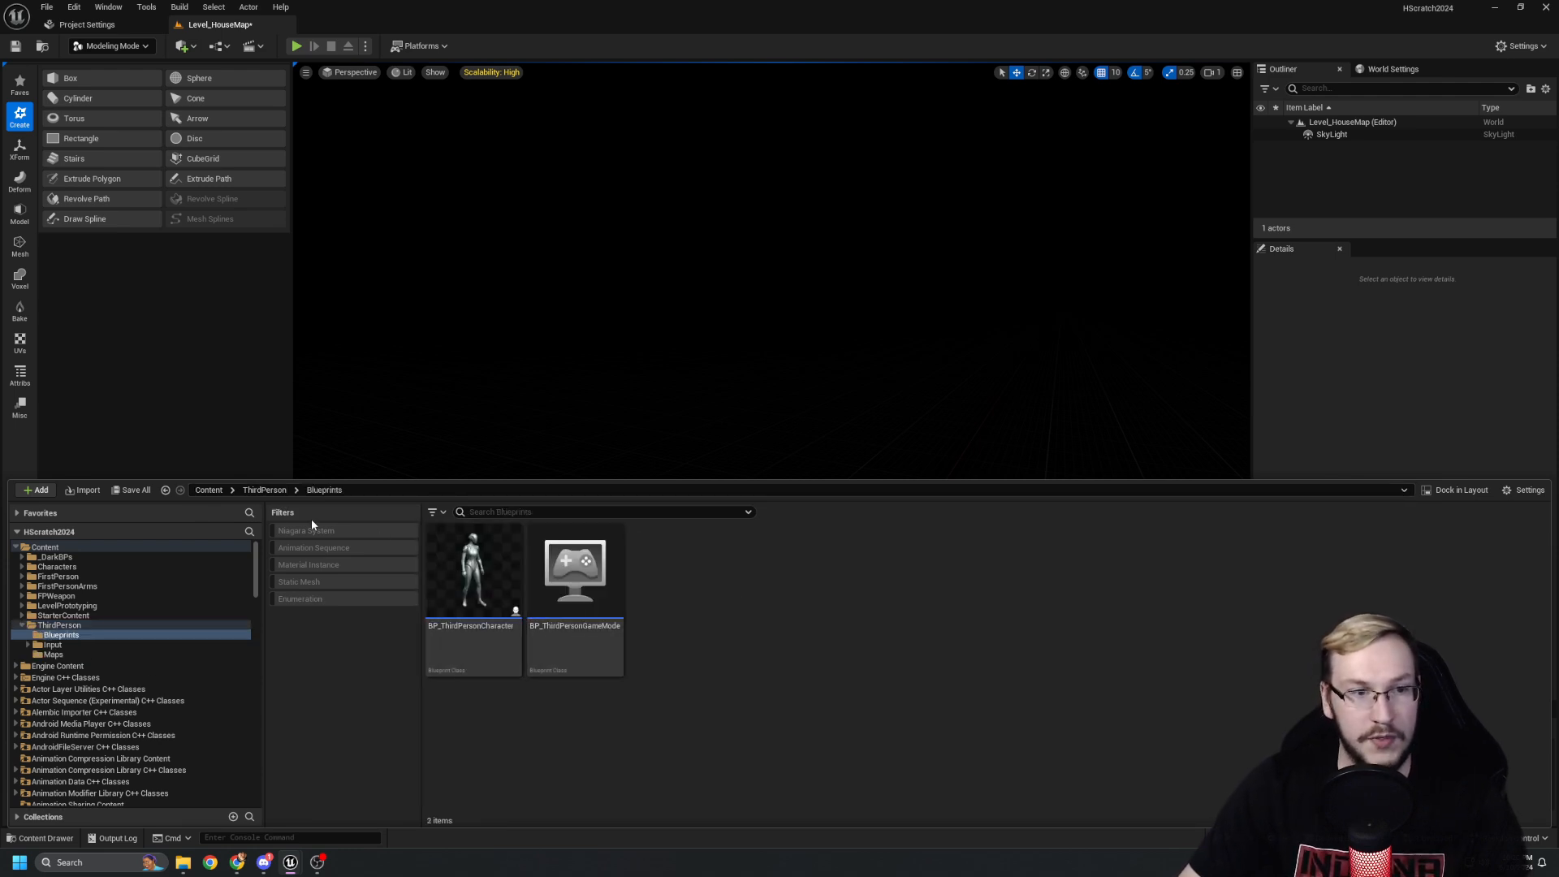
{"action": "left_click_drag", "start_coordinate": [449, 552], "coordinate": [742, 523]}
{"action": "right_click_drag", "start_coordinate": [844, 562], "coordinate": [715, 563]}
{"action": "key", "text": "f"}
{"action": "scroll", "coordinate": [812, 523], "scroll_direction": "down", "scroll_amount": 3}
{"action": "left_click_drag", "start_coordinate": [786, 472], "coordinate": [786, 384]}
Retrace the folder path from Content through ThirdPerson to the Blueprints folder holding the character blueprint.
{"action": "key", "text": "ctrl+space"}
{"action": "left_click", "coordinate": [703, 550]}
{"action": "left_click", "coordinate": [262, 490]}
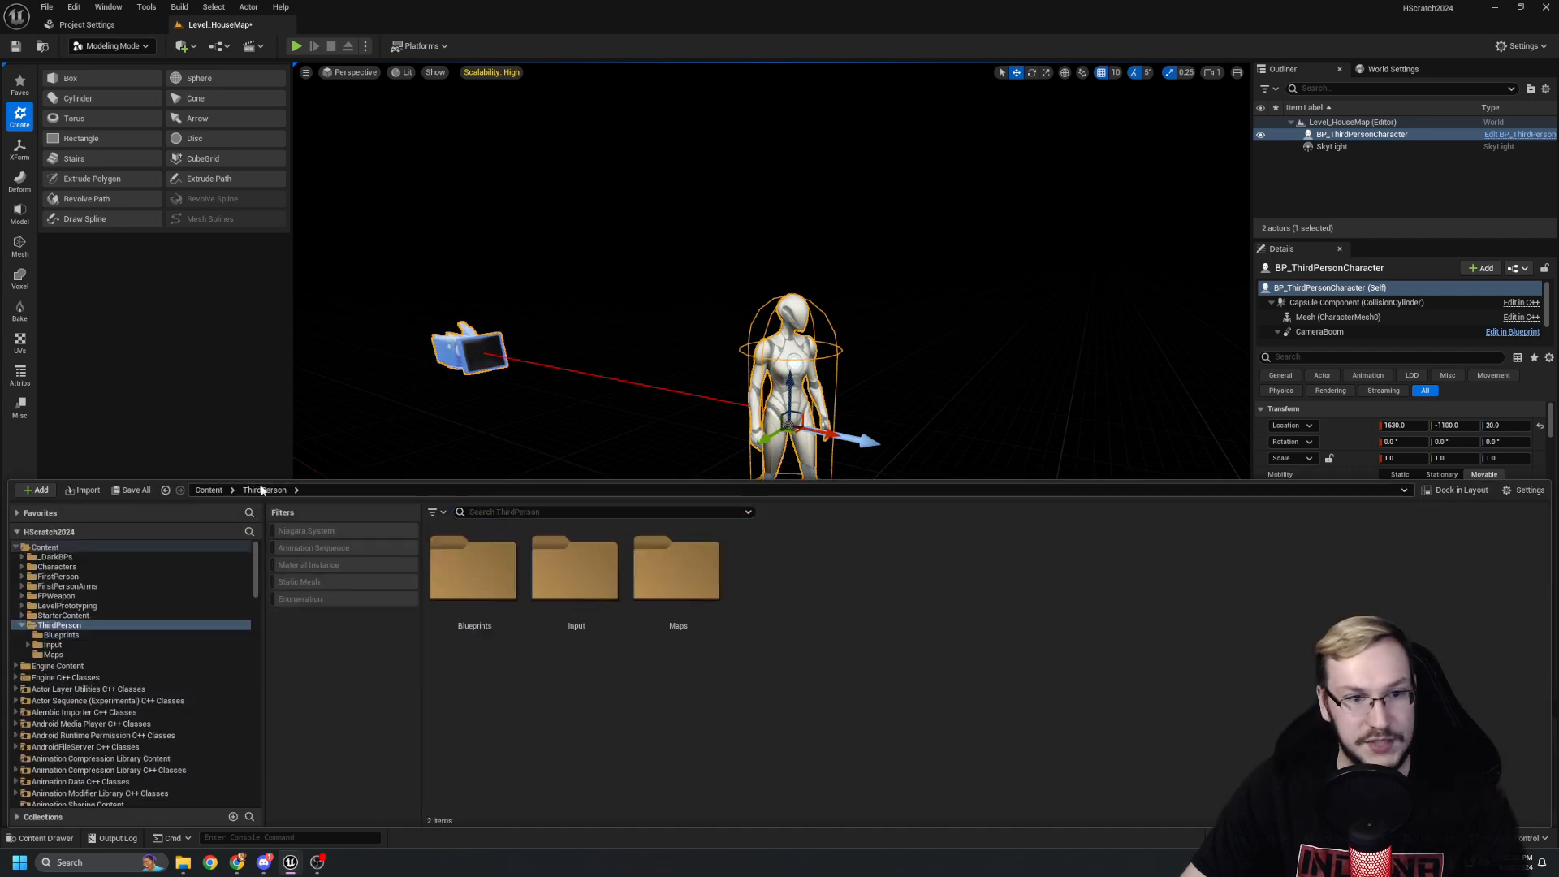
{"action": "left_click", "coordinate": [202, 490]}
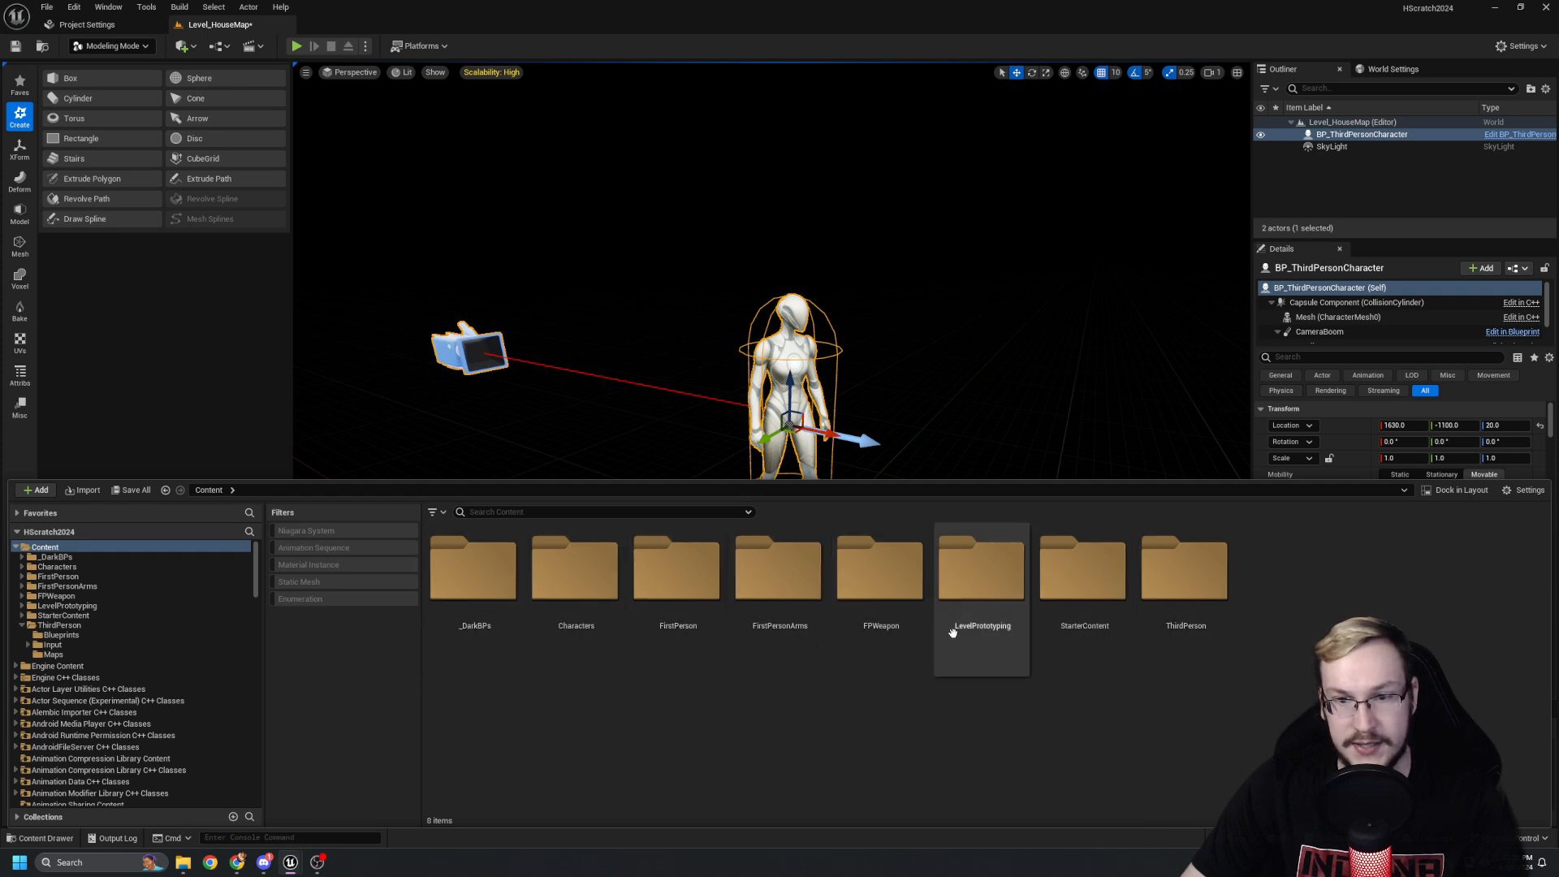
{"action": "double_click", "coordinate": [1163, 638]}
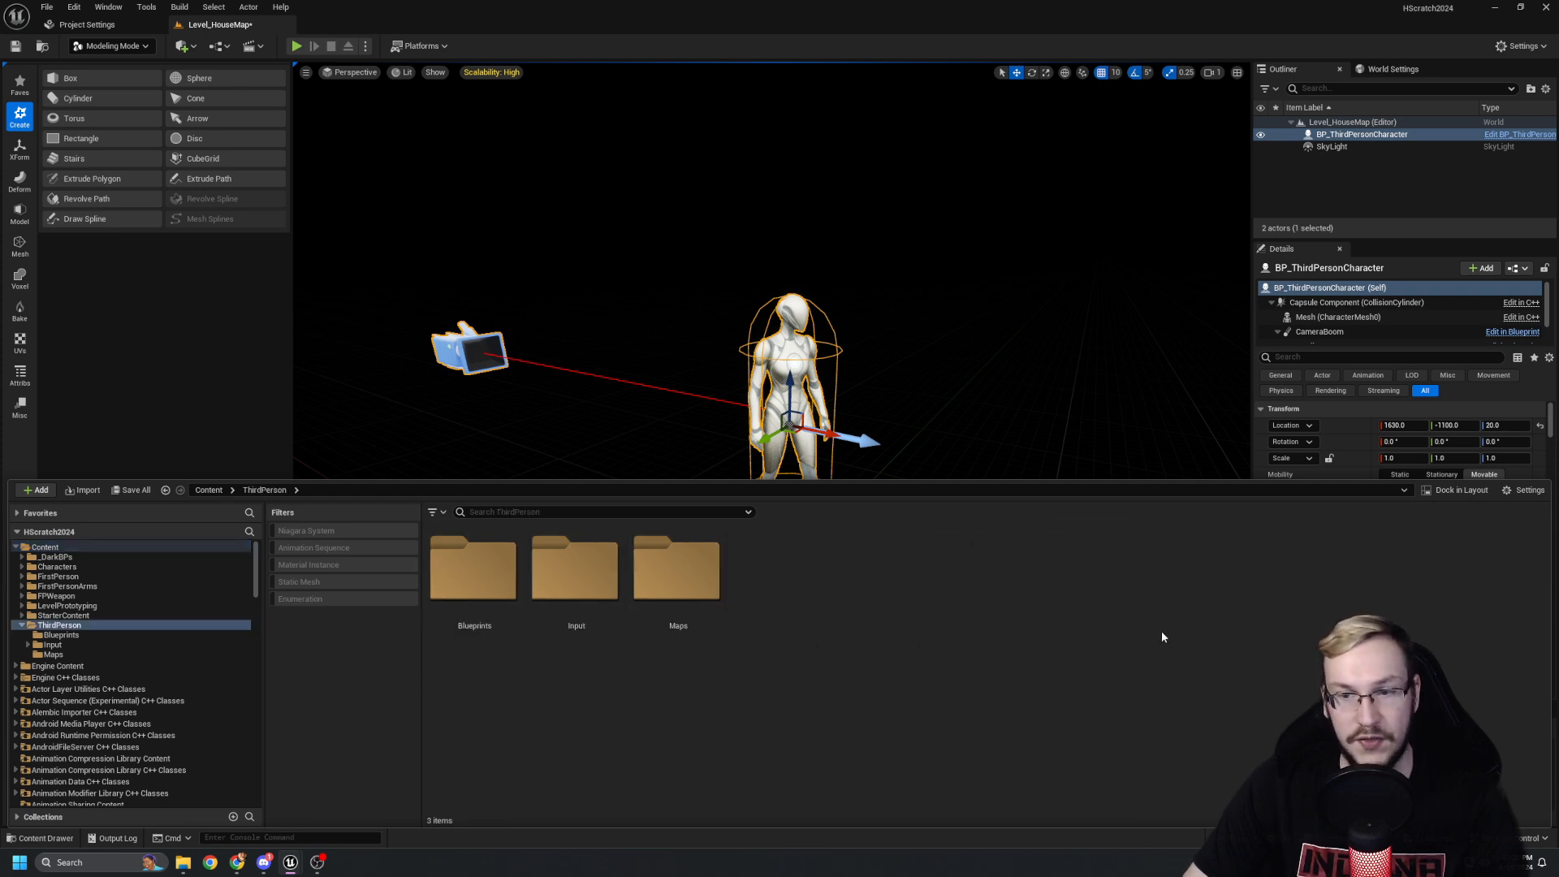
{"action": "left_click", "coordinate": [475, 605]}
{"action": "double_click", "coordinate": [477, 617]}
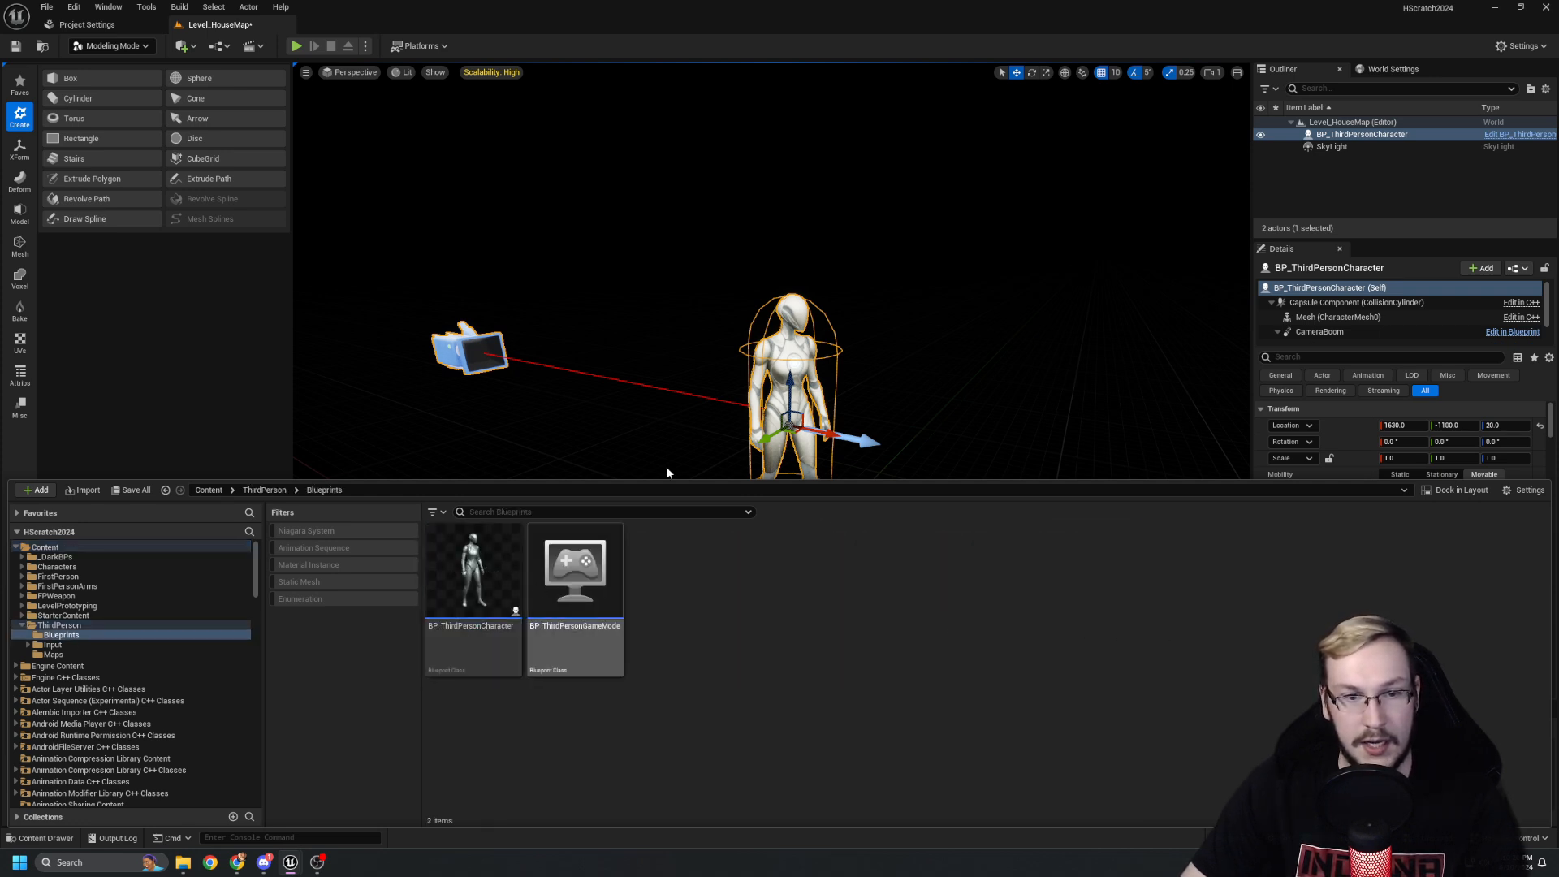
Examine the placed third-person character from several angles as a human-scale reference.
{"action": "left_click", "coordinate": [679, 411]}
{"action": "key", "text": "s"}
{"action": "right_click_drag", "start_coordinate": [679, 411], "coordinate": [642, 385]}
{"action": "key", "text": "d"}
{"action": "key", "text": "w"}
{"action": "left_click", "coordinate": [800, 455]}
{"action": "right_click_drag", "start_coordinate": [800, 455], "coordinate": [763, 552]}
{"action": "key", "text": "w"}
{"action": "mouse_move", "coordinate": [792, 329]}
{"action": "right_mouse_down"}
{"action": "mouse_move", "coordinate": [788, 276]}
{"action": "mouse_move", "coordinate": [665, 280]}
{"action": "mouse_move", "coordinate": [804, 301]}
{"action": "mouse_move", "coordinate": [792, 328]}
{"action": "right_mouse_up"}
{"action": "key", "text": "s"}
{"action": "key", "text": "w"}
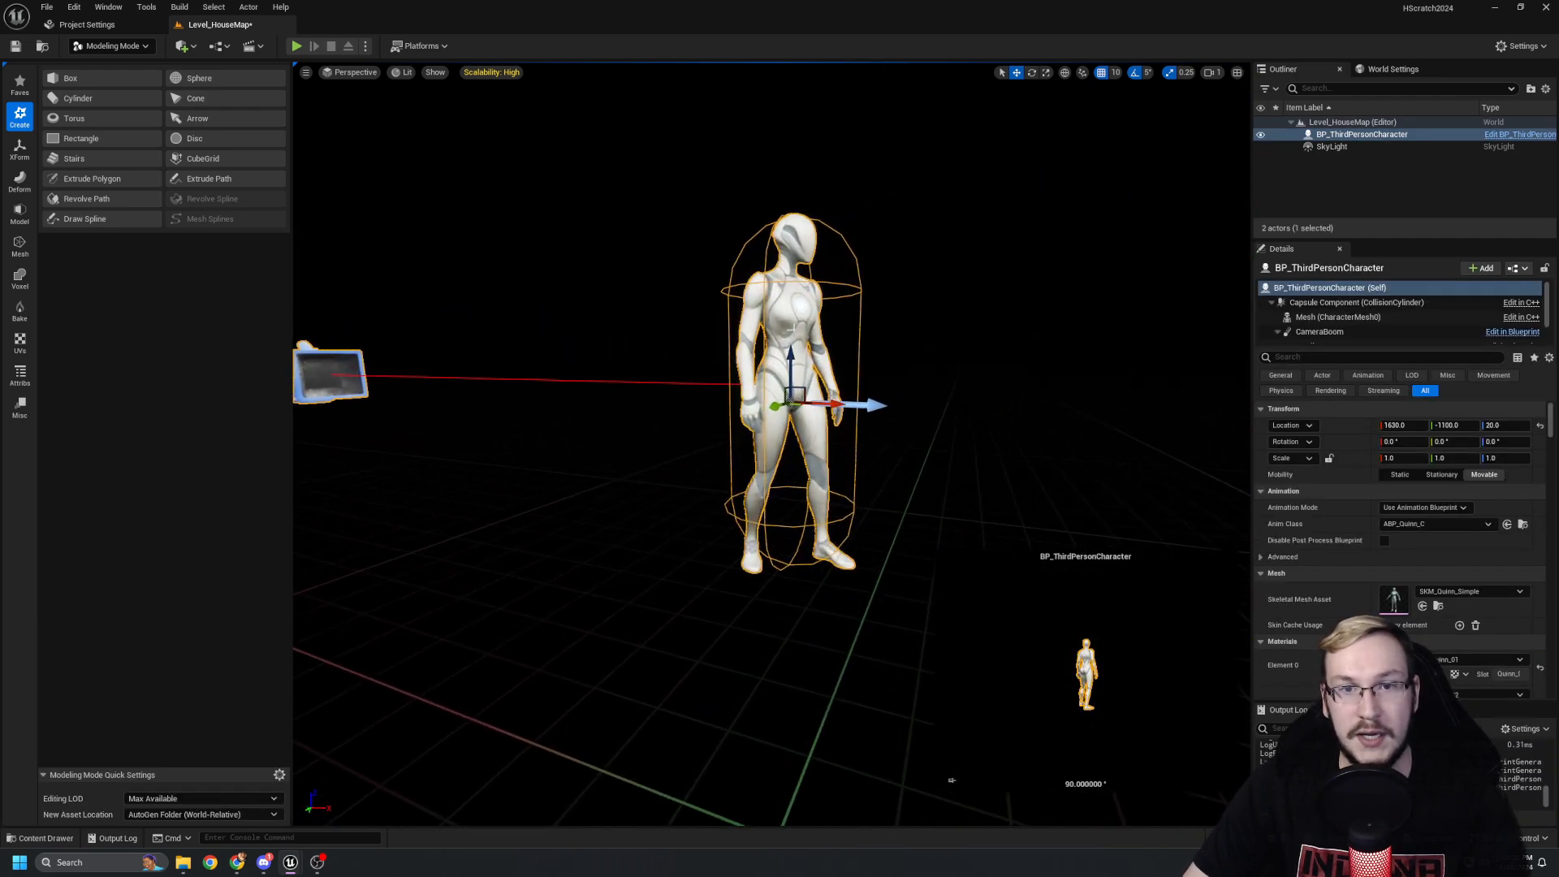
Raise the third-person character to Z = 80 and clear the selection.
{"action": "left_click_drag", "start_coordinate": [792, 355], "coordinate": [796, 280]}
{"action": "right_click_drag", "start_coordinate": [826, 309], "coordinate": [836, 350]}
{"action": "key", "text": "s"}
{"action": "left_click", "coordinate": [836, 354]}
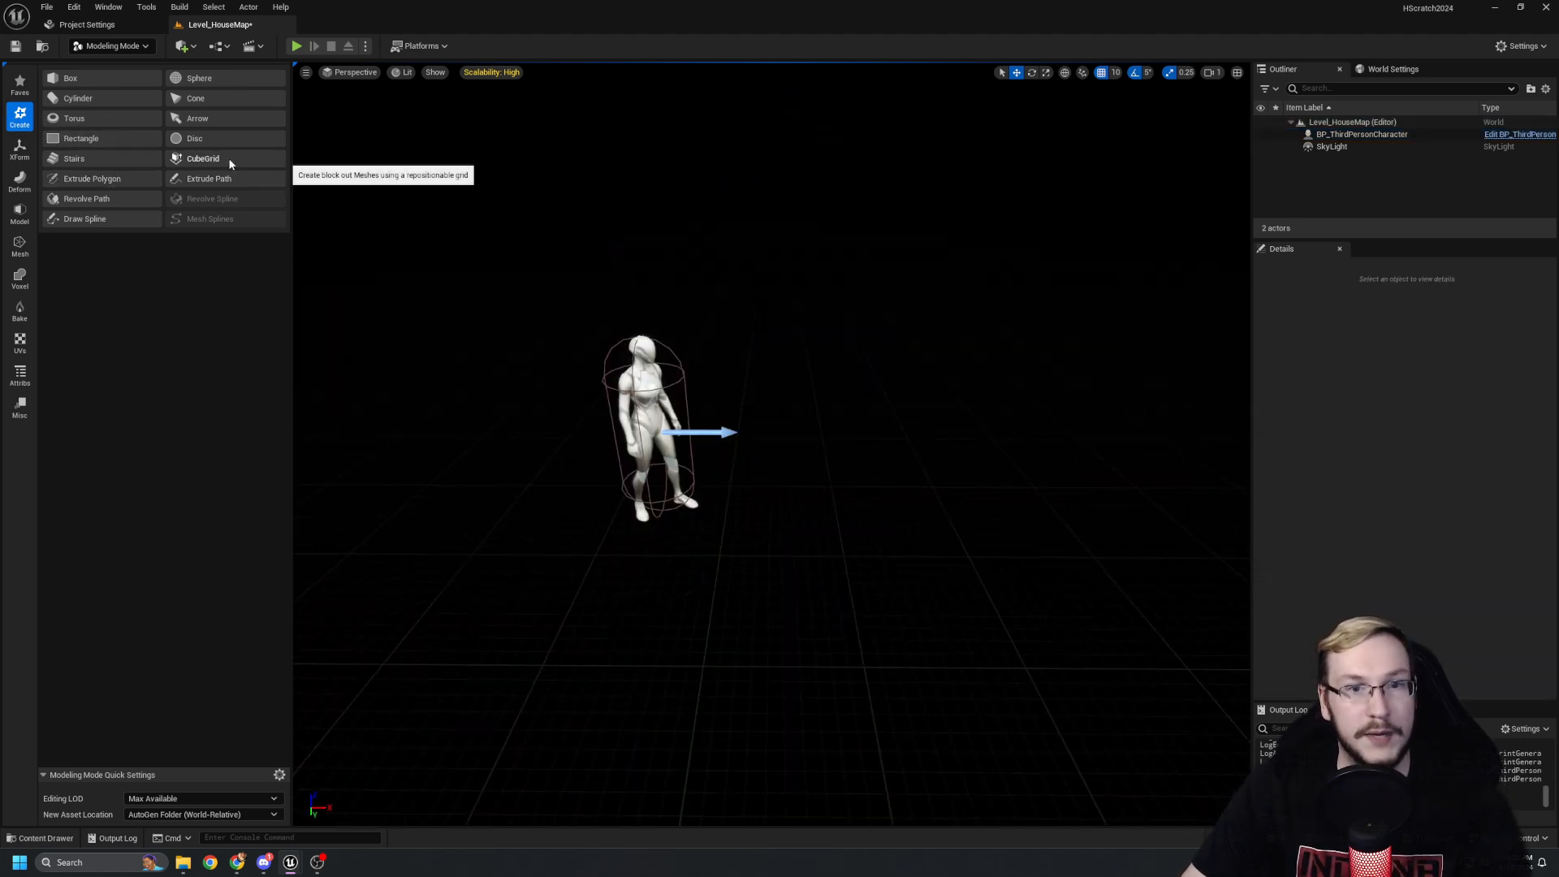
{"action": "left_click", "coordinate": [646, 380]}
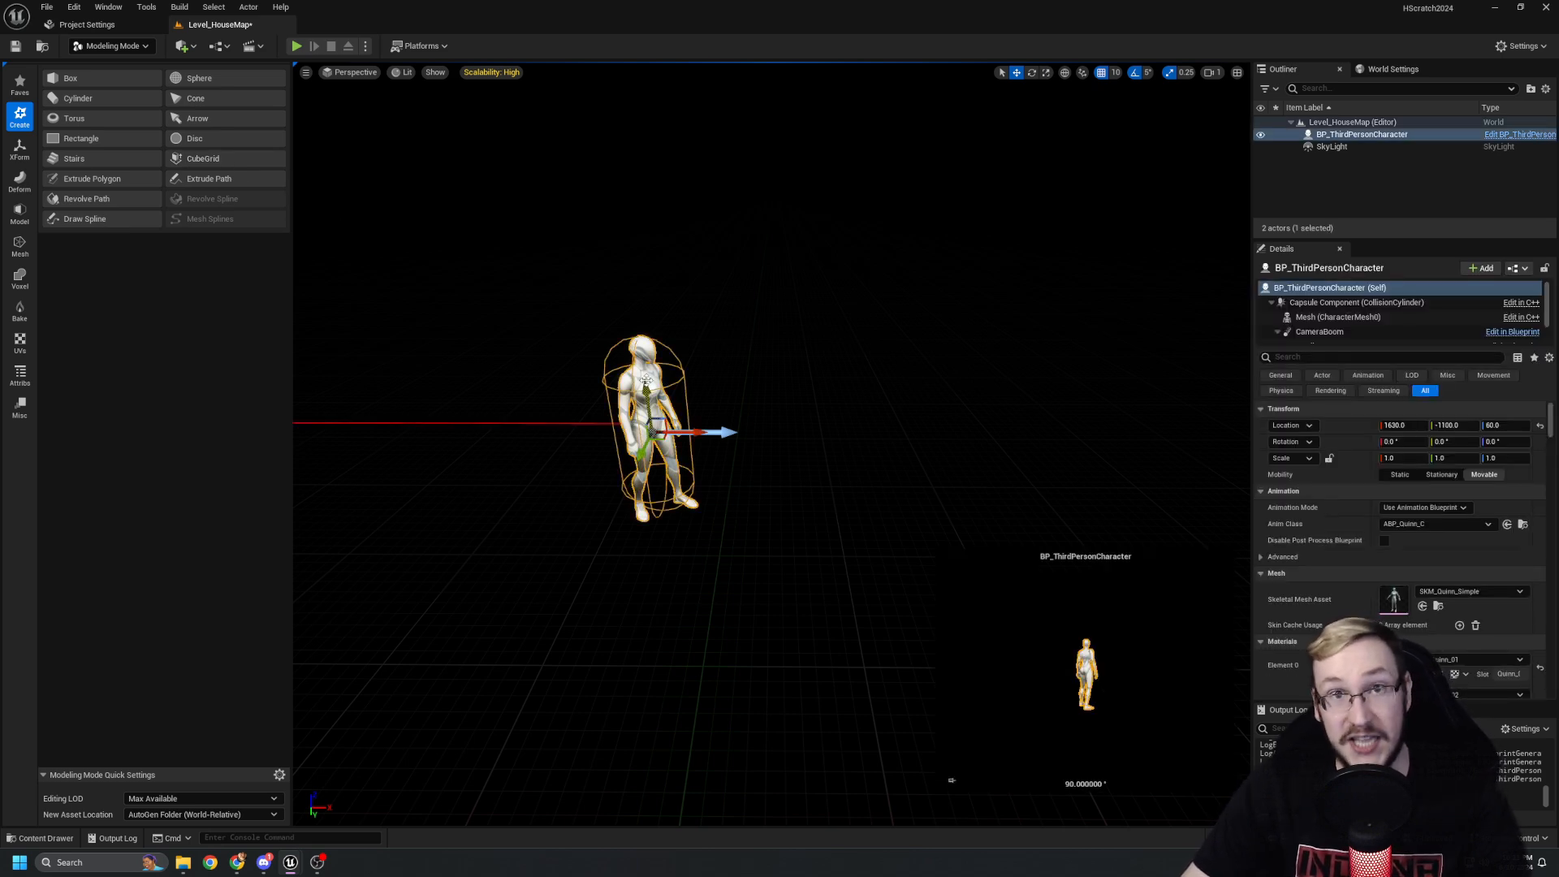
{"action": "left_click", "coordinate": [203, 157]}
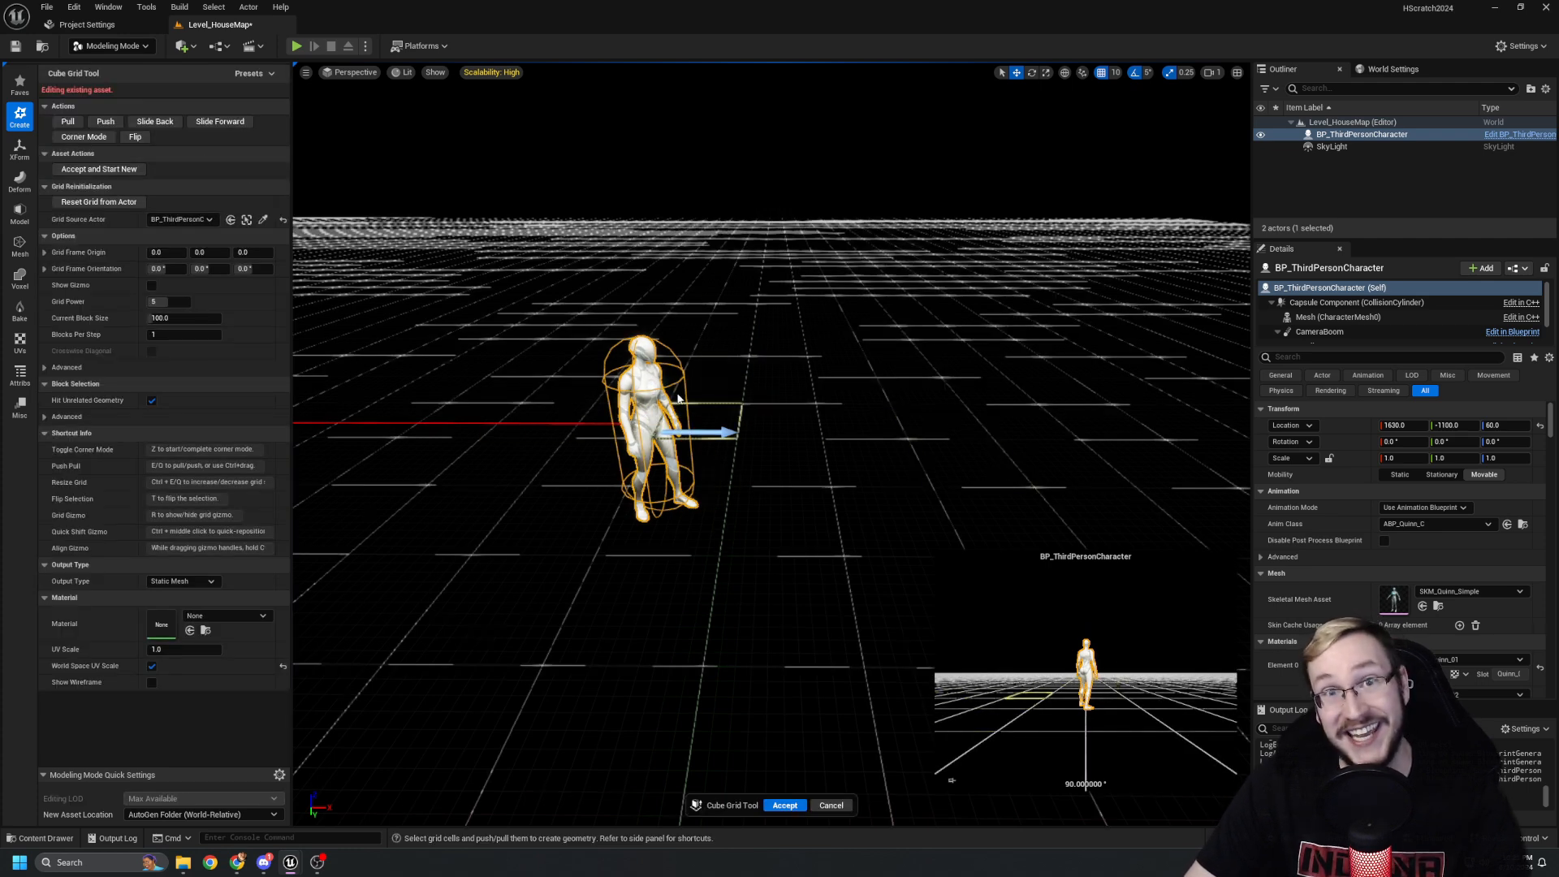
{"action": "left_click", "coordinate": [1013, 419]}
{"action": "key", "text": "e"}
{"action": "key", "text": "e"}
{"action": "key", "text": "e"}
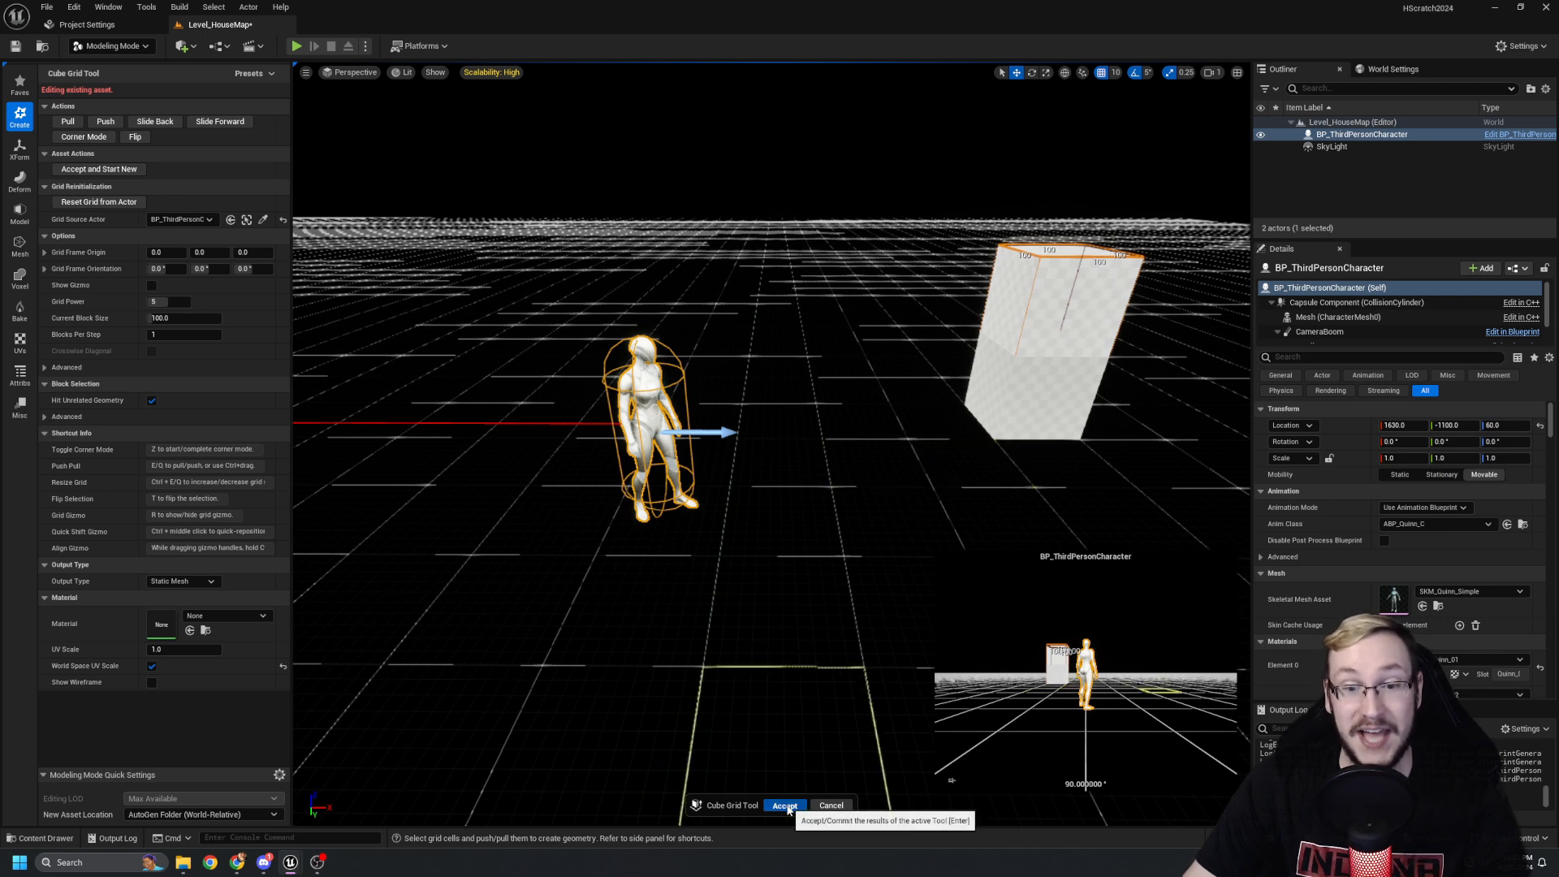
{"action": "left_click", "coordinate": [831, 805]}
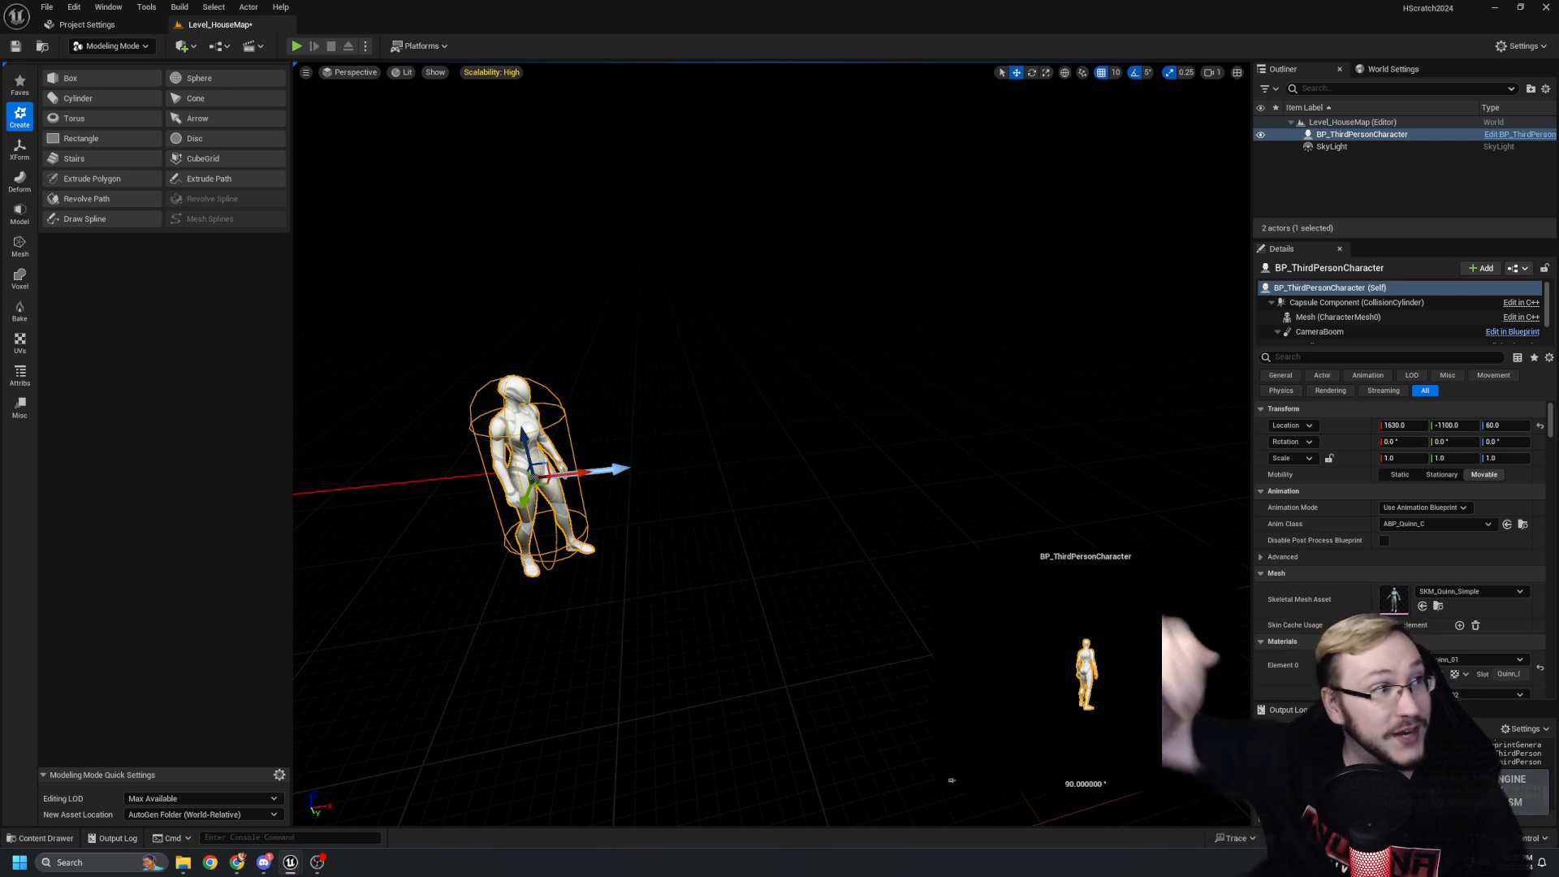
Start a new CubeGrid asset with nothing selected and set the grid power to 2.
{"action": "right_click_drag", "start_coordinate": [913, 402], "coordinate": [760, 397]}
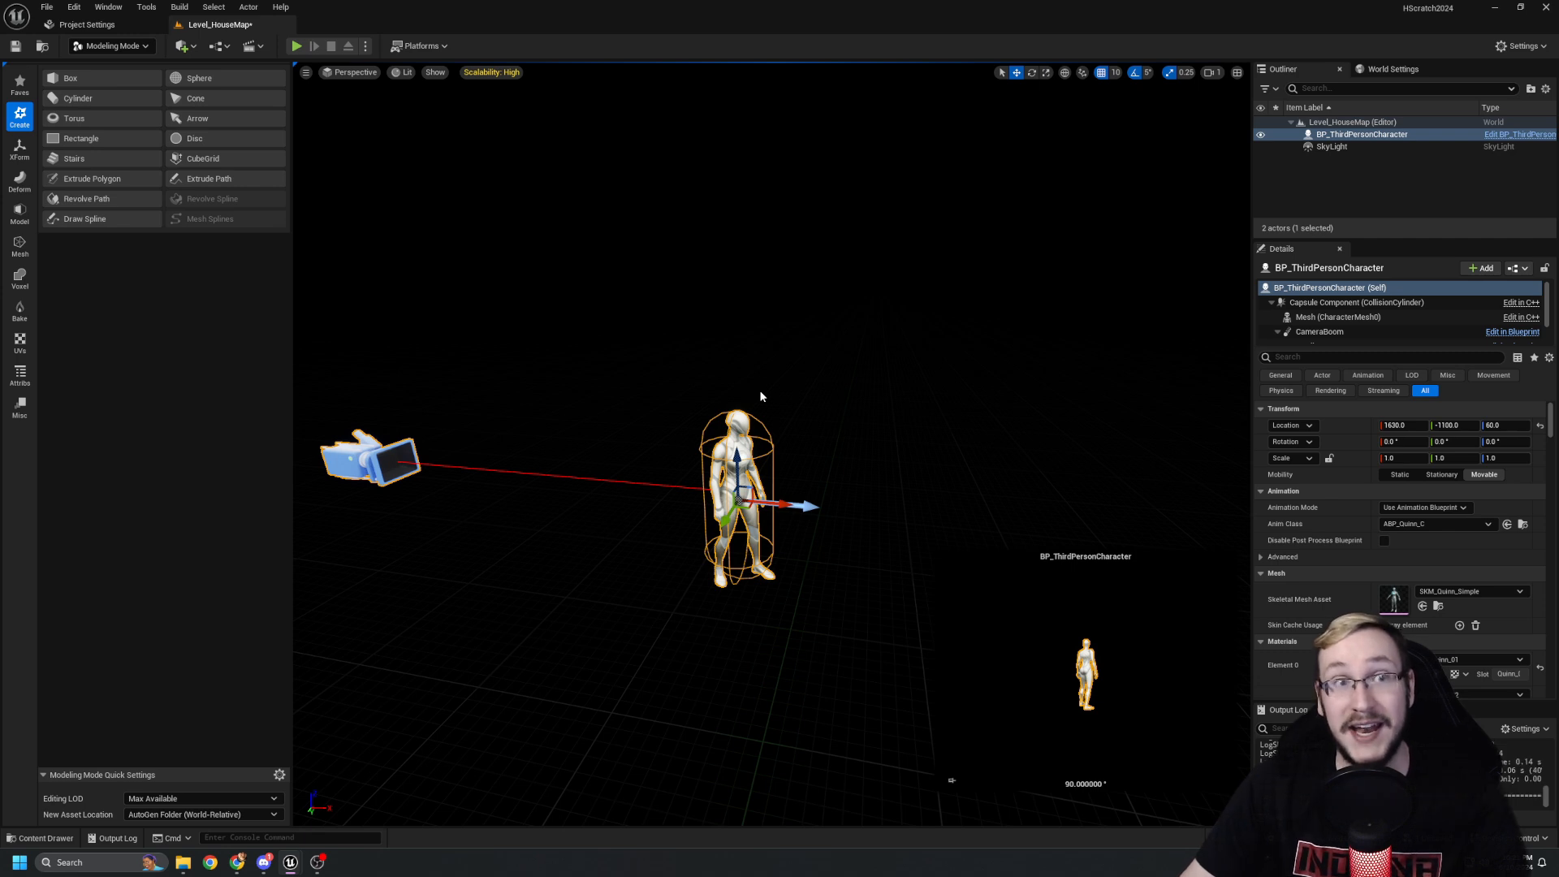
{"action": "right_click_drag", "start_coordinate": [760, 396], "coordinate": [694, 293]}
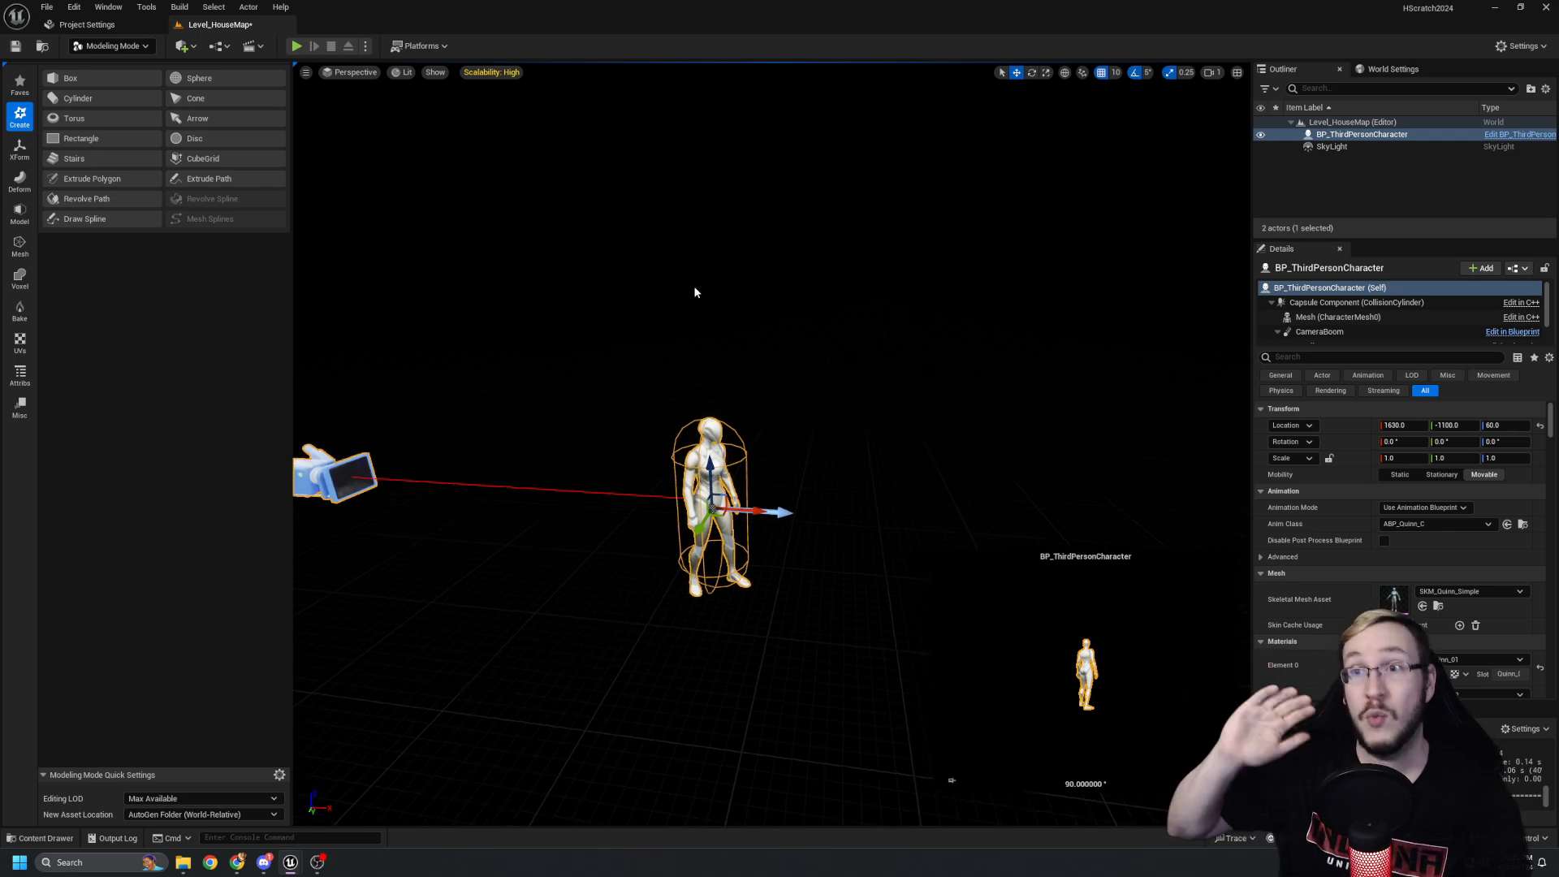
{"action": "left_click", "coordinate": [694, 293]}
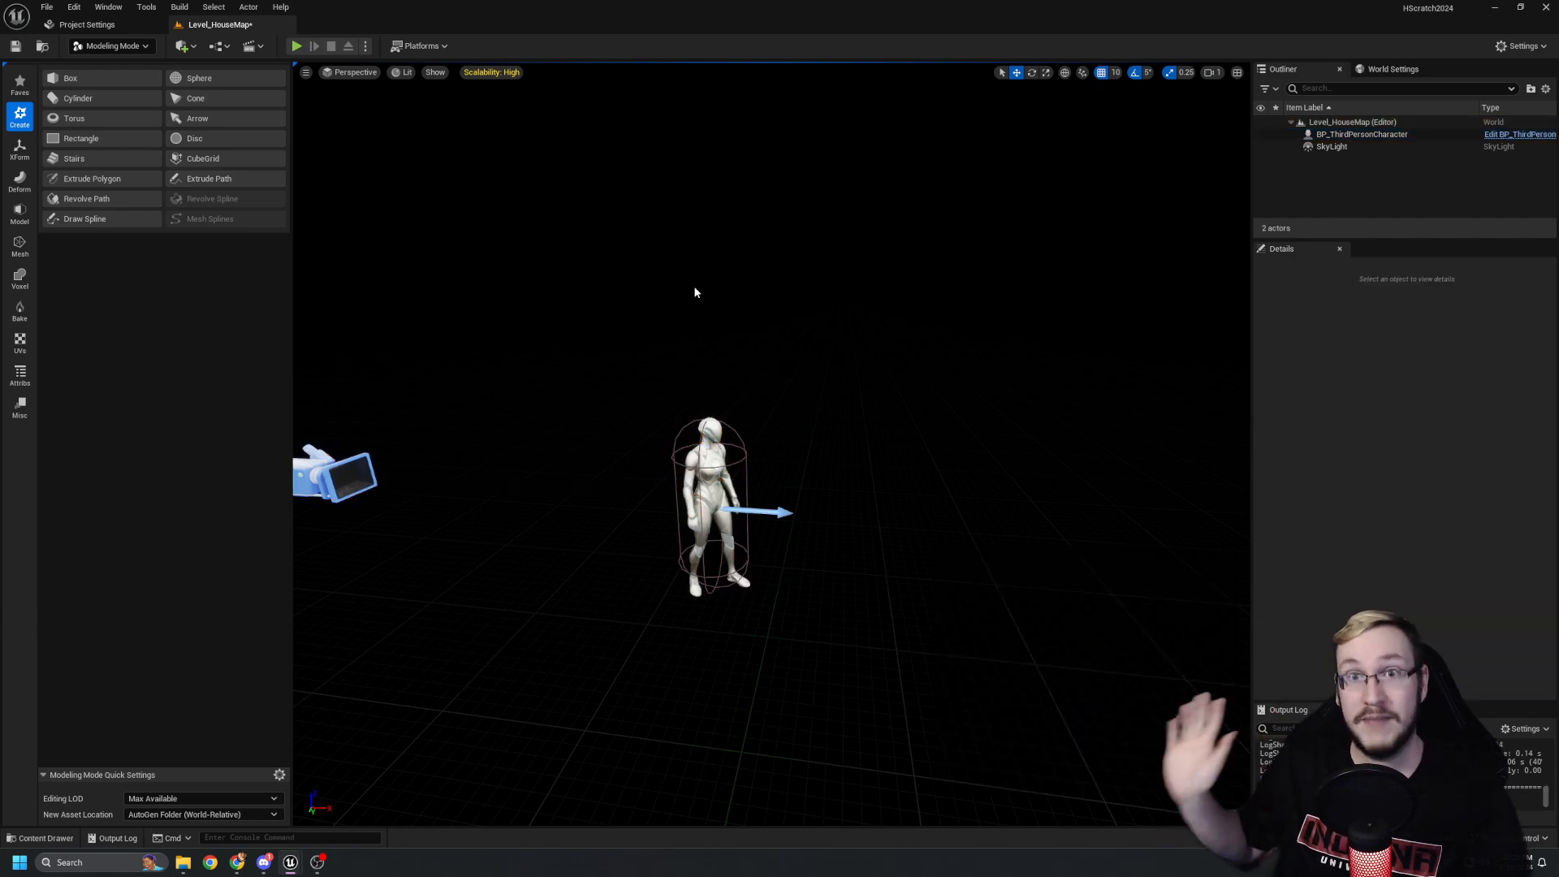
{"action": "left_click", "coordinate": [239, 158]}
{"action": "mouse_move", "coordinate": [764, 362]}
{"action": "right_mouse_down"}
{"action": "mouse_move", "coordinate": [786, 487]}
{"action": "mouse_move", "coordinate": [812, 406]}
{"action": "mouse_move", "coordinate": [796, 479]}
{"action": "mouse_move", "coordinate": [811, 463]}
{"action": "mouse_move", "coordinate": [783, 406]}
{"action": "mouse_move", "coordinate": [776, 487]}
{"action": "mouse_move", "coordinate": [743, 384]}
{"action": "right_mouse_up"}
{"action": "key", "text": "w"}
{"action": "key", "text": "s"}
{"action": "key", "text": "w"}
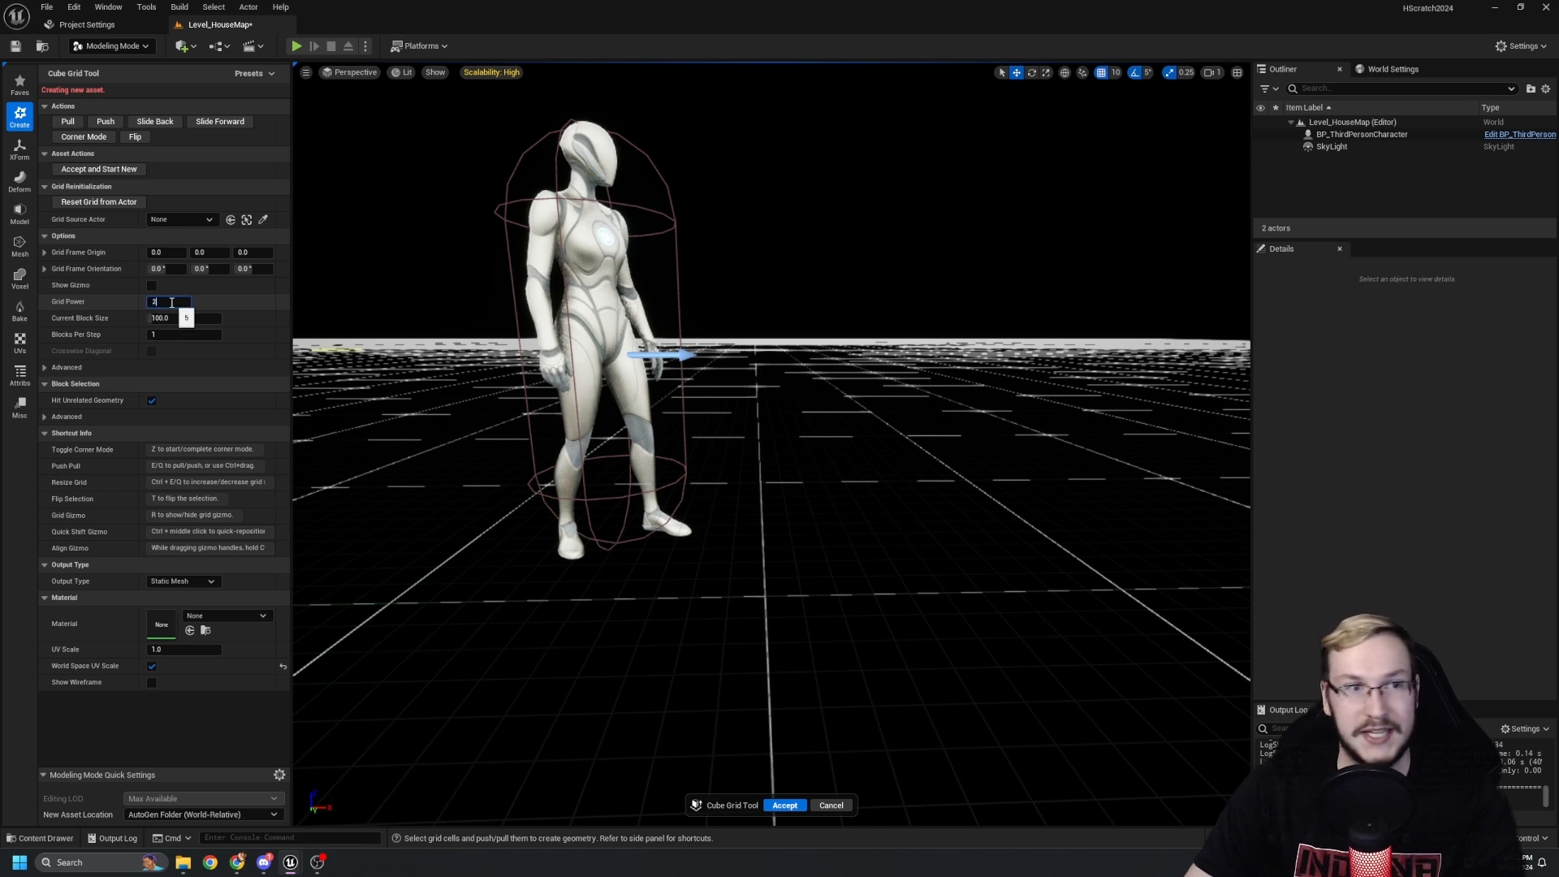
{"action": "type", "text": "2e"}
Select a rectangular area of grid cells about 387.5 by 350 around the character.
{"action": "right_click_drag", "start_coordinate": [873, 582], "coordinate": [872, 544]}
{"action": "key", "text": "a"}
{"action": "key", "text": "d"}
{"action": "key", "text": "a"}
{"action": "key", "text": "w"}
{"action": "key", "text": "q"}
{"action": "key", "text": "s"}
{"action": "key", "text": "a"}
{"action": "key", "text": "d"}
{"action": "key", "text": "s"}
{"action": "key", "text": "a"}
{"action": "right_click_drag", "start_coordinate": [635, 552], "coordinate": [635, 593]}
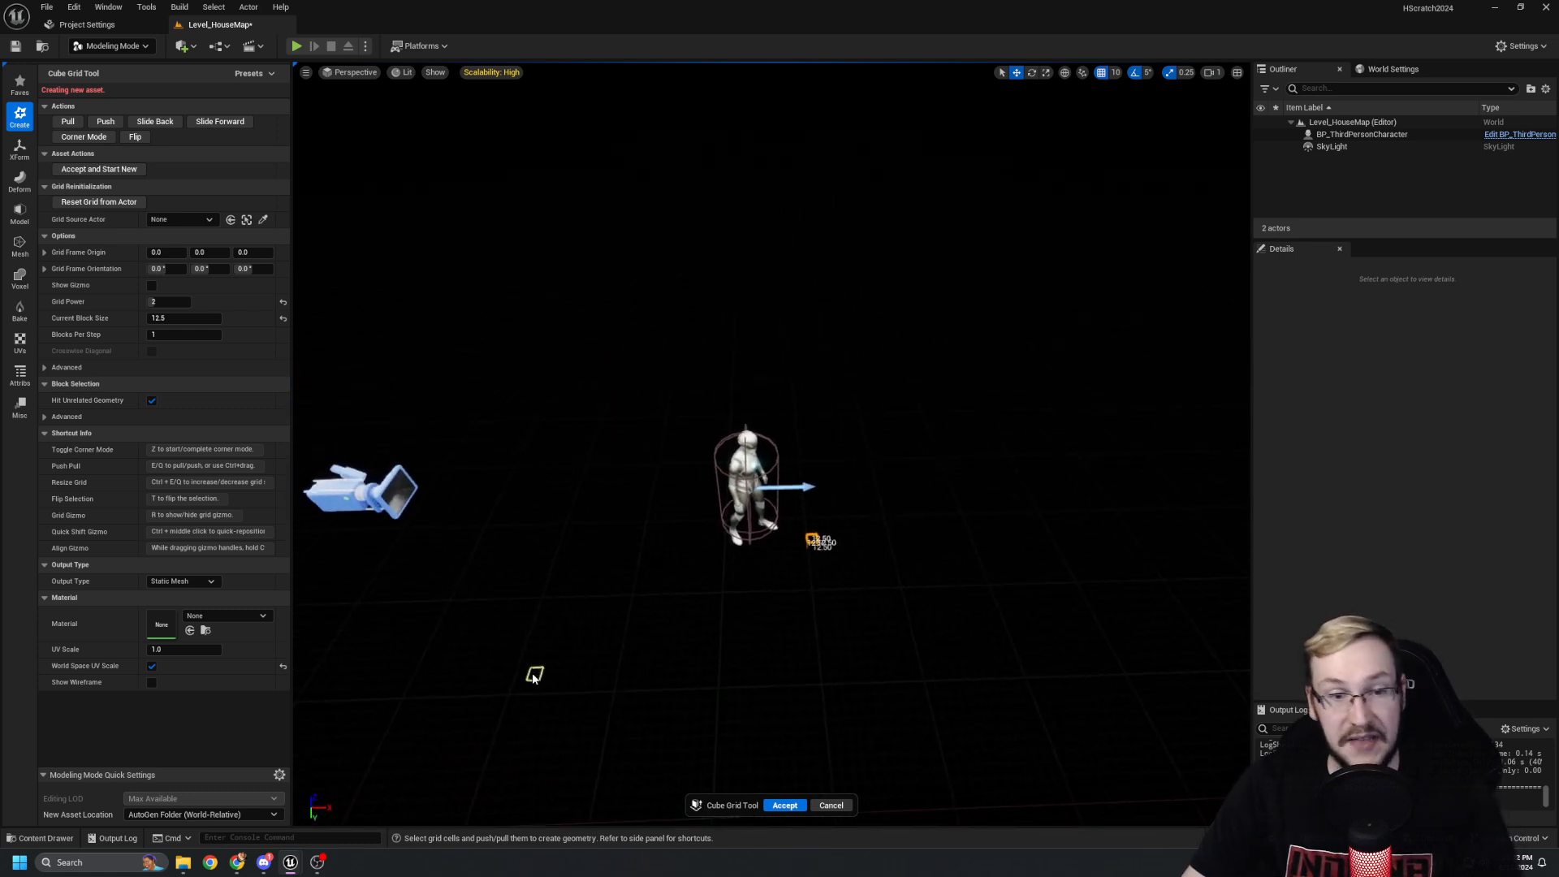
{"action": "left_click", "coordinate": [851, 446], "text": "shift"}
{"action": "right_click_drag", "start_coordinate": [908, 526], "coordinate": [861, 556]}
{"action": "key", "text": "d"}
{"action": "key", "text": "a"}
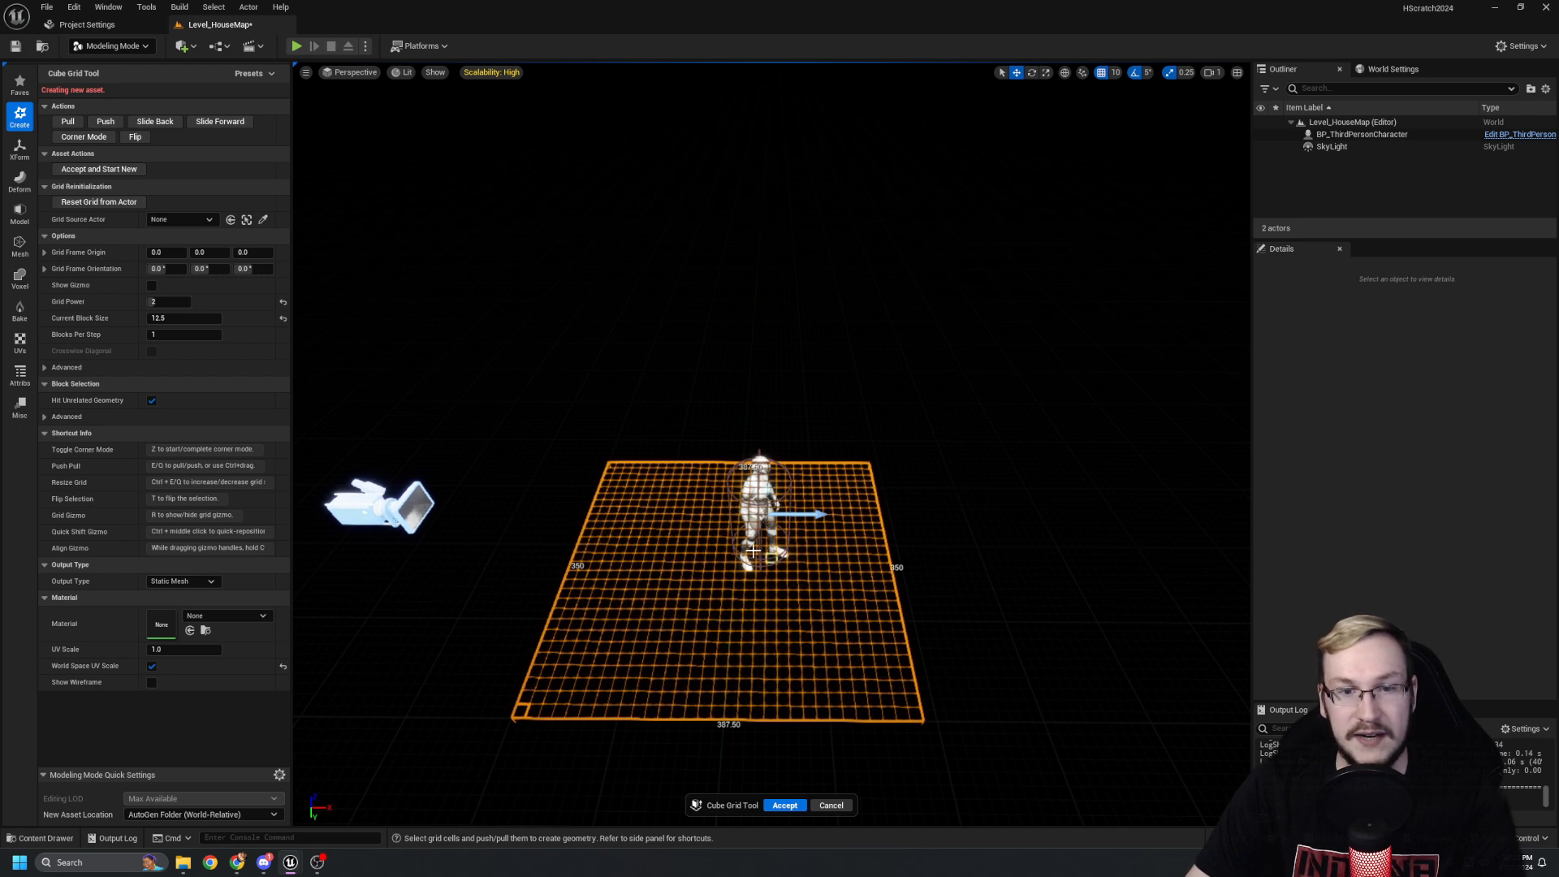
{"action": "key", "text": "d"}
{"action": "mouse_move", "coordinate": [715, 557]}
{"action": "right_mouse_down"}
{"action": "mouse_move", "coordinate": [696, 556]}
{"action": "mouse_move", "coordinate": [715, 559]}
{"action": "right_mouse_up"}
{"action": "key", "text": "s"}
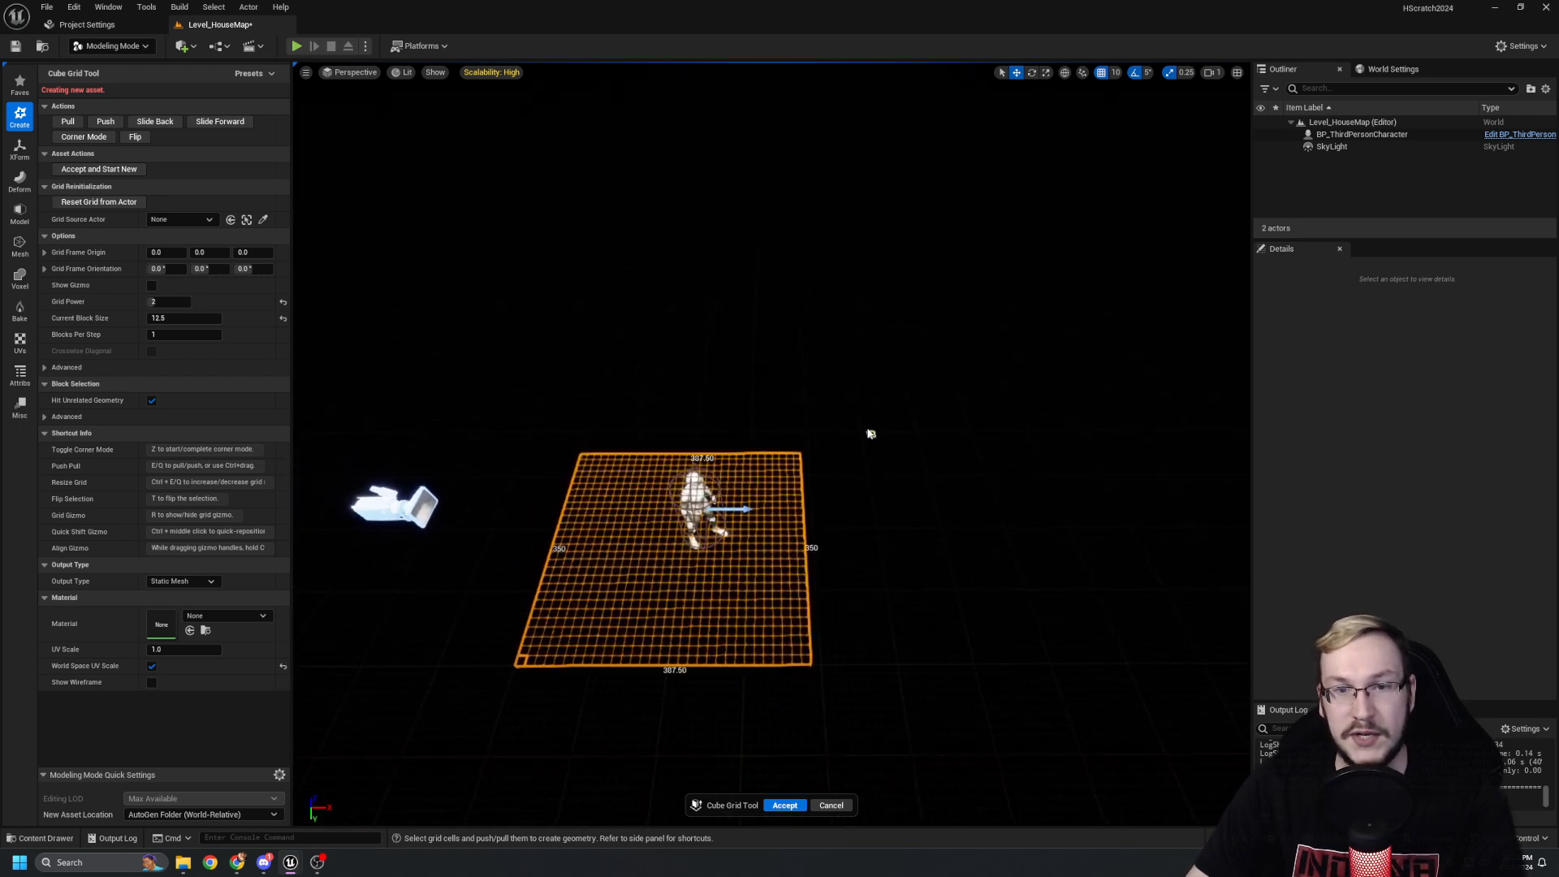
Extend the cell selection around the character to about 537.5 by 475.
{"action": "left_click", "coordinate": [873, 410], "text": "shift"}
{"action": "mouse_move", "coordinate": [842, 517]}
{"action": "right_mouse_down"}
{"action": "mouse_move", "coordinate": [705, 512]}
{"action": "mouse_move", "coordinate": [881, 513]}
{"action": "mouse_move", "coordinate": [820, 532]}
{"action": "right_mouse_up"}
{"action": "key", "text": "w"}
{"action": "key", "text": "d"}
{"action": "key", "text": "w"}
{"action": "key", "text": "s"}
{"action": "key", "text": "d"}
{"action": "key", "text": "a"}
{"action": "key", "text": "w"}
{"action": "key", "text": "s"}
{"action": "key", "text": "a"}
{"action": "key", "text": "w"}
{"action": "right_click_drag", "start_coordinate": [773, 600], "coordinate": [828, 593]}
{"action": "key", "text": "s"}
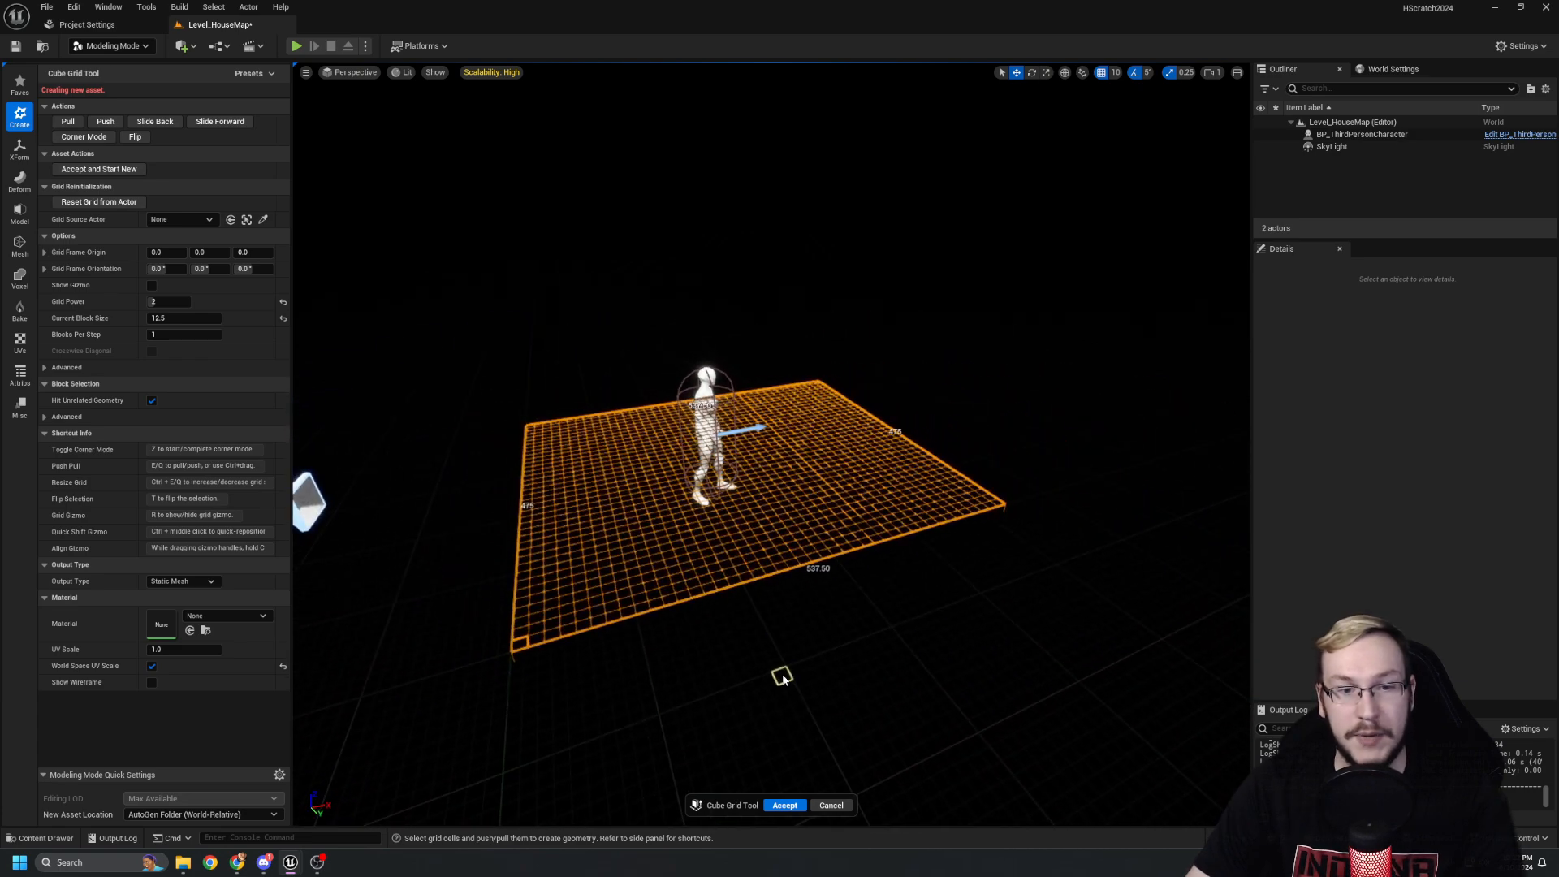
Pull the selected cells up into a thin floor slab and accept it as a static mesh.
{"action": "key", "text": "e"}
{"action": "key", "text": "d"}
{"action": "right_click_drag", "start_coordinate": [790, 656], "coordinate": [719, 729]}
{"action": "key", "text": "w"}
{"action": "key", "text": "s"}
{"action": "key", "text": "w"}
{"action": "key", "text": "a"}
{"action": "key", "text": "e"}
{"action": "key", "text": "d"}
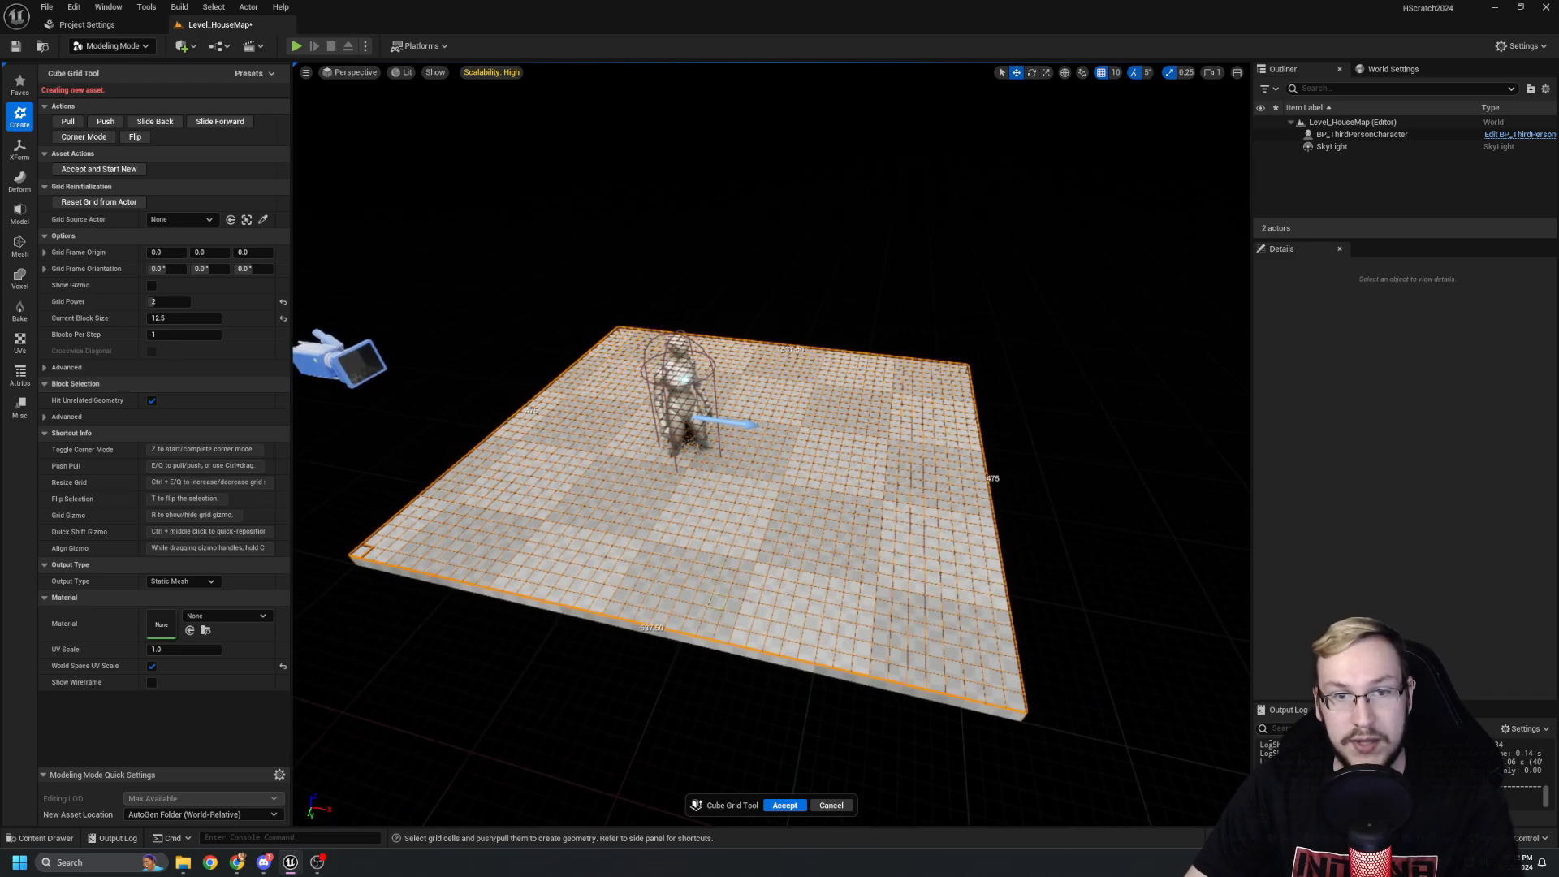
{"action": "key", "text": "a"}
{"action": "mouse_move", "coordinate": [568, 479]}
{"action": "right_mouse_down"}
{"action": "mouse_move", "coordinate": [662, 471]}
{"action": "mouse_move", "coordinate": [597, 467]}
{"action": "right_mouse_up"}
{"action": "key", "text": "d"}
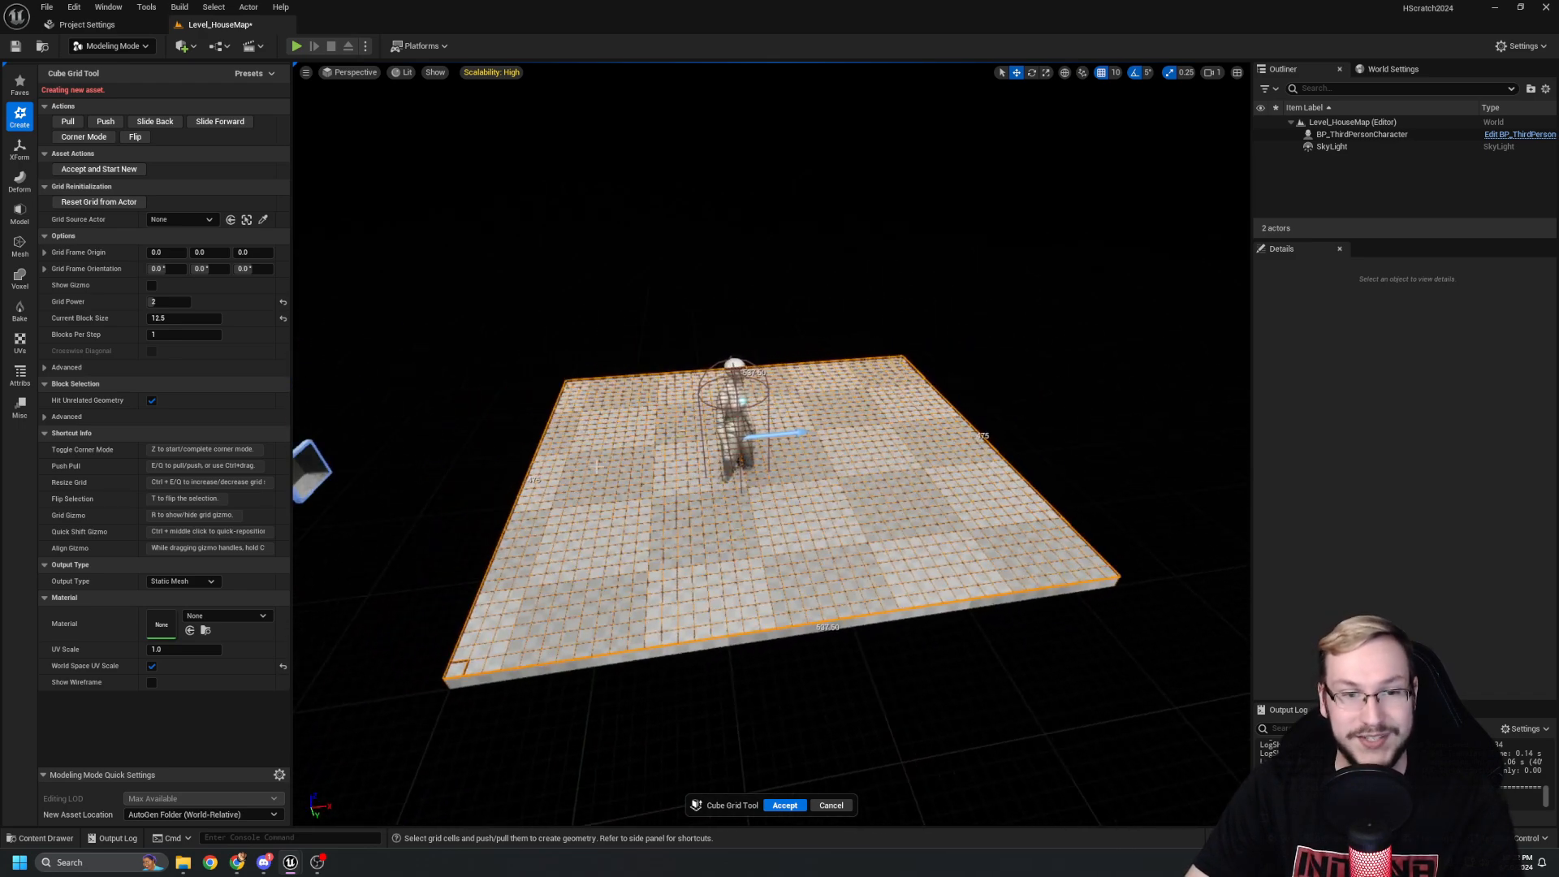
{"action": "left_click", "coordinate": [792, 810]}
Lower the floor slab to Z = -40 beneath the character's feet and clear the selection.
{"action": "right_click_drag", "start_coordinate": [781, 641], "coordinate": [820, 634]}
{"action": "key", "text": "a"}
{"action": "key", "text": "d"}
{"action": "key", "text": "a"}
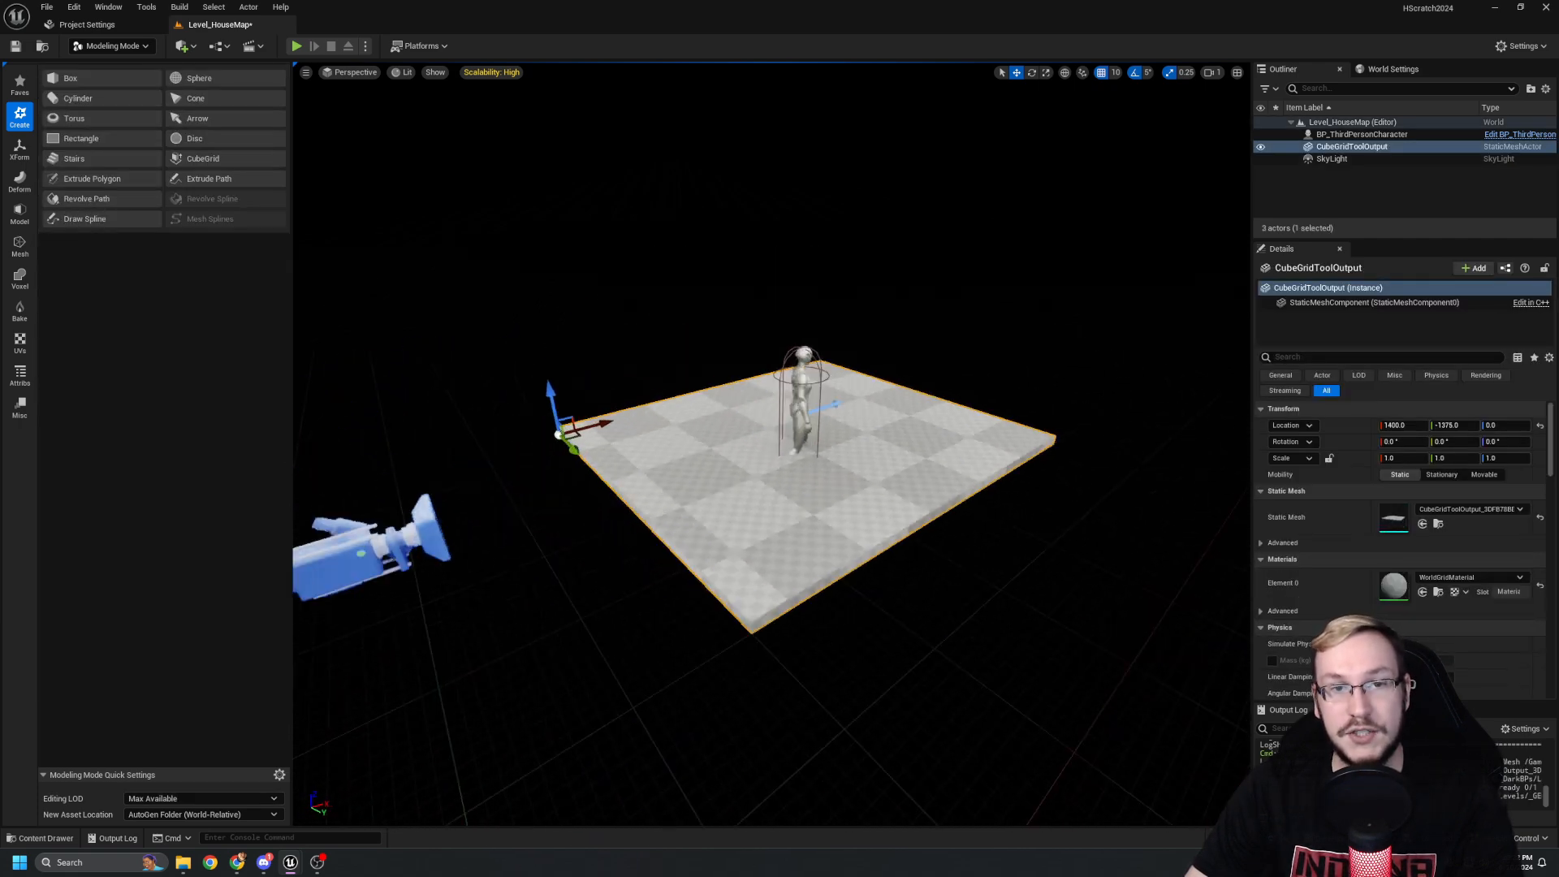
{"action": "right_click_drag", "start_coordinate": [617, 349], "coordinate": [447, 393]}
{"action": "key", "text": "d"}
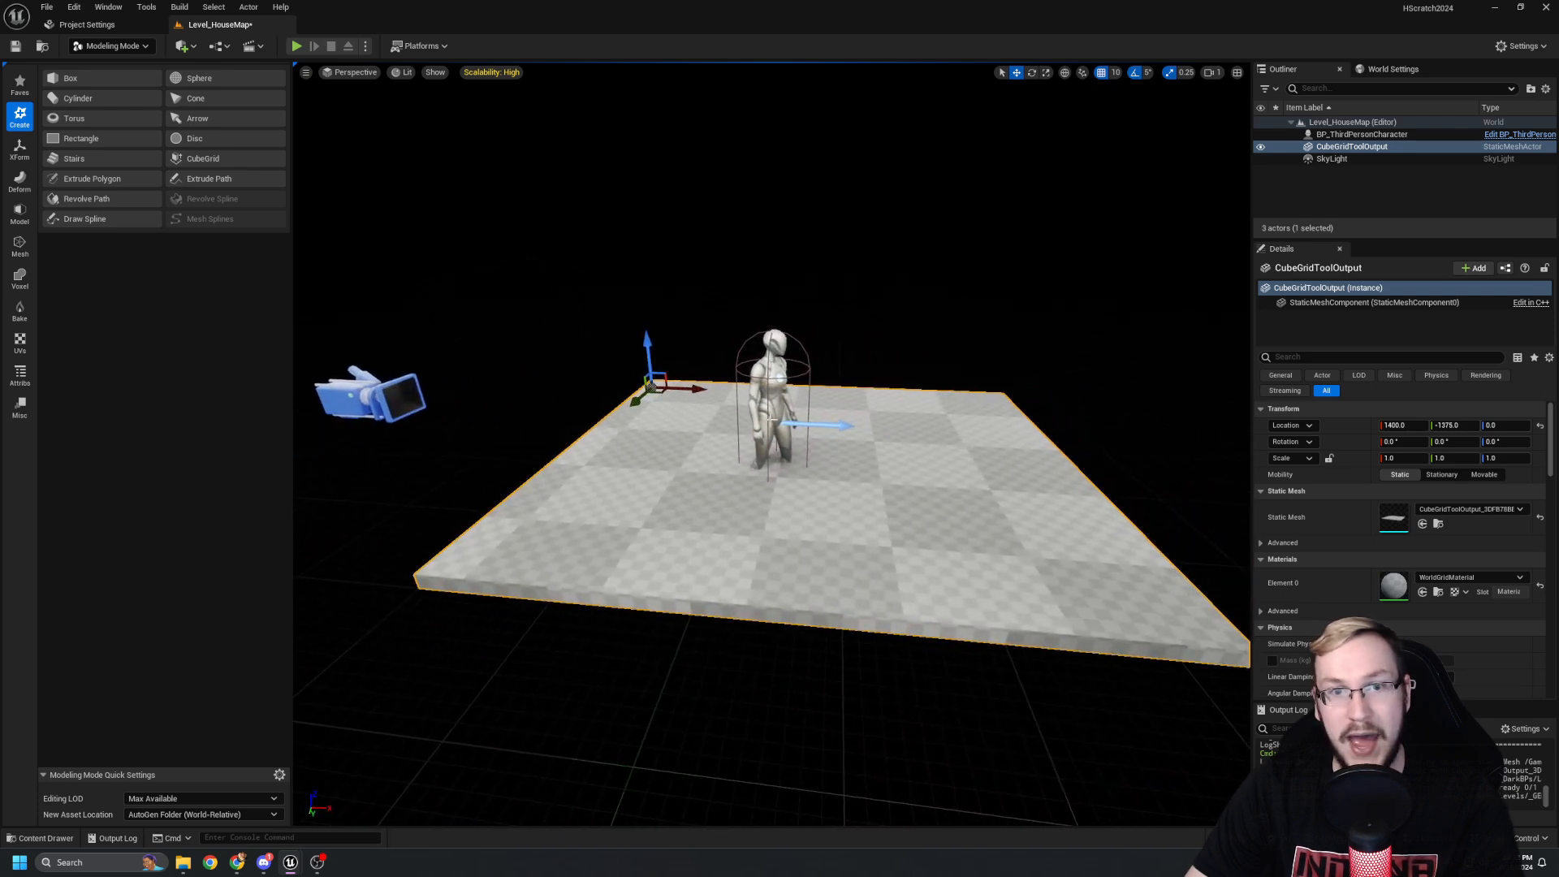
{"action": "left_click", "coordinate": [770, 420]}
{"action": "left_click", "coordinate": [820, 479]}
{"action": "key", "text": "w"}
{"action": "right_click_drag", "start_coordinate": [820, 479], "coordinate": [803, 438]}
{"action": "key", "text": "a"}
{"action": "right_click_drag", "start_coordinate": [659, 393], "coordinate": [757, 382]}
{"action": "left_click_drag", "start_coordinate": [597, 427], "coordinate": [609, 462]}
{"action": "right_click_drag", "start_coordinate": [707, 505], "coordinate": [609, 492]}
{"action": "left_click", "coordinate": [764, 488]}
{"action": "right_click_drag", "start_coordinate": [764, 489], "coordinate": [740, 489]}
{"action": "right_click_drag", "start_coordinate": [848, 568], "coordinate": [861, 610]}
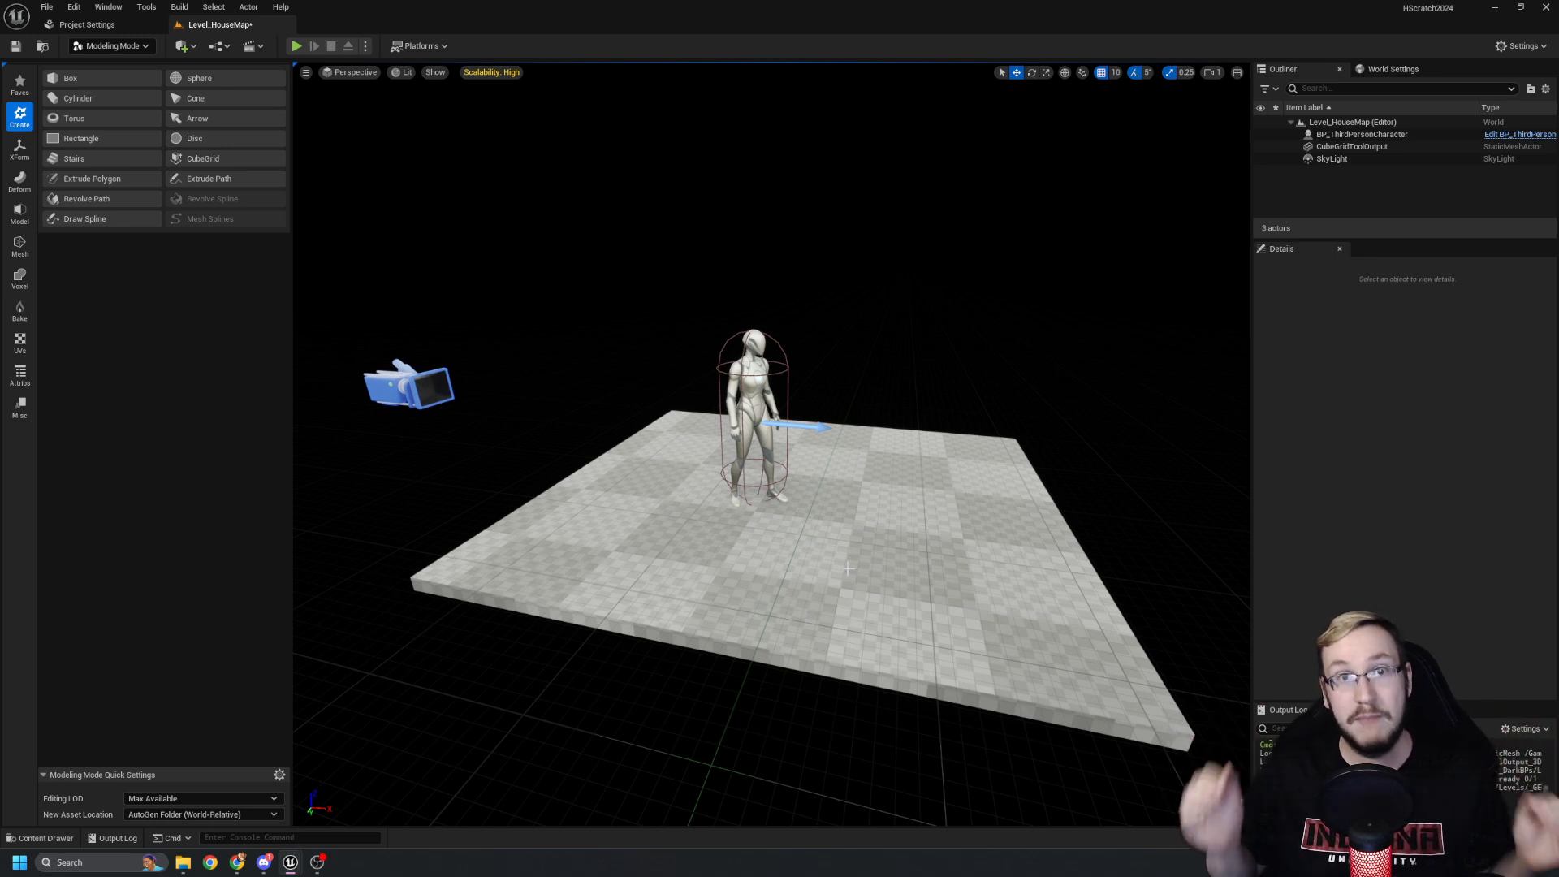
Duplicate the floor slab along the X axis to X = 860, beside the original.
{"action": "left_click", "coordinate": [836, 607]}
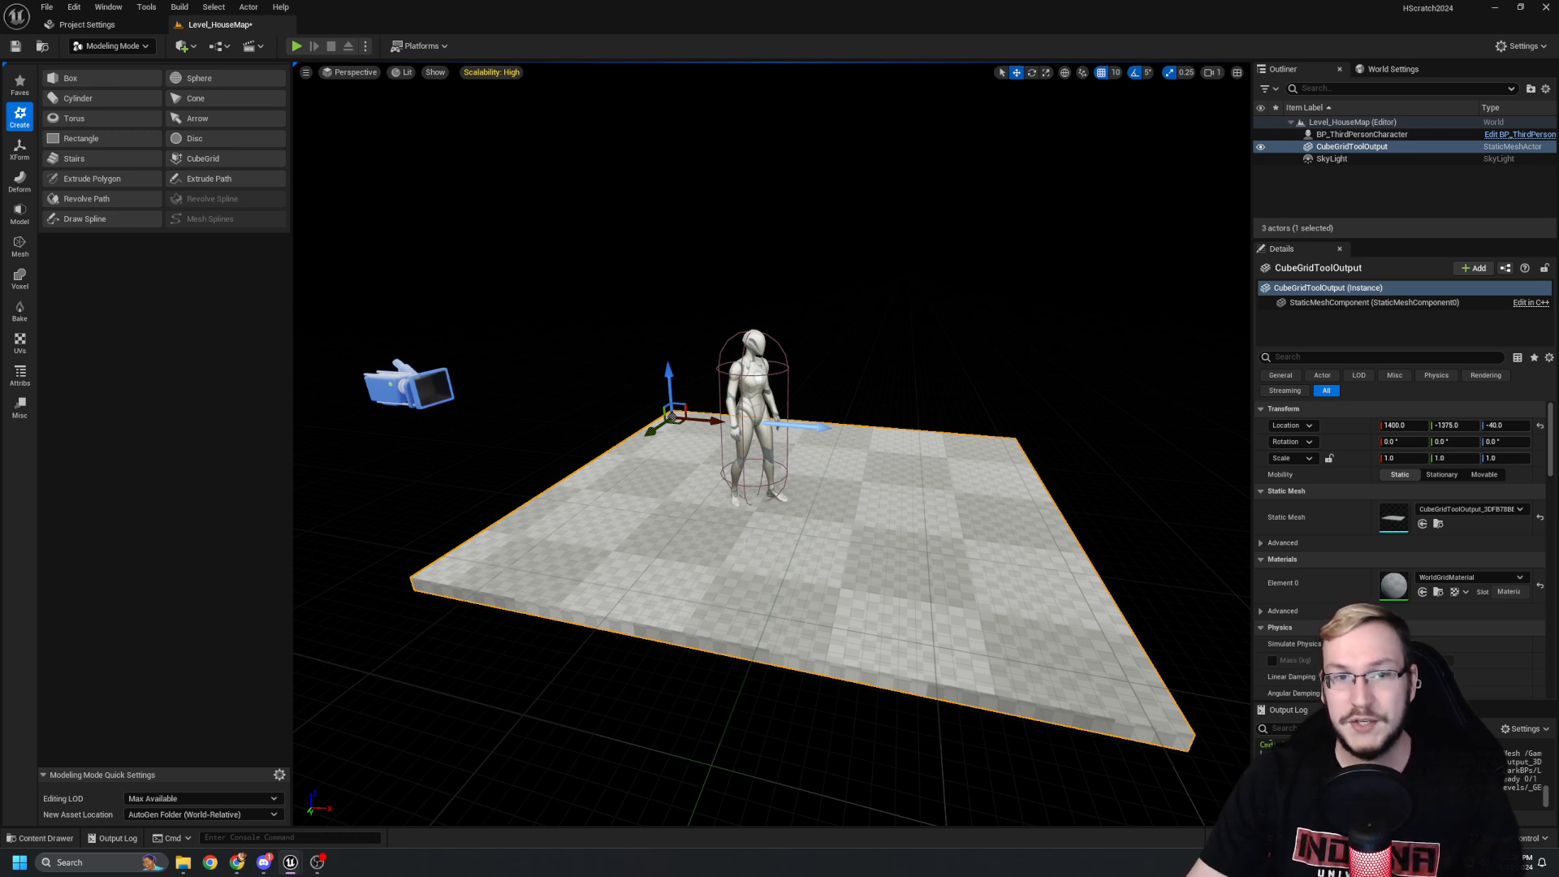
{"action": "key", "text": "a"}
{"action": "right_click_drag", "start_coordinate": [901, 566], "coordinate": [824, 511]}
{"action": "key", "text": "w"}
{"action": "right_click_drag", "start_coordinate": [711, 370], "coordinate": [667, 357]}
{"action": "key", "text": "s"}
{"action": "key", "text": "w"}
{"action": "key", "text": "d"}
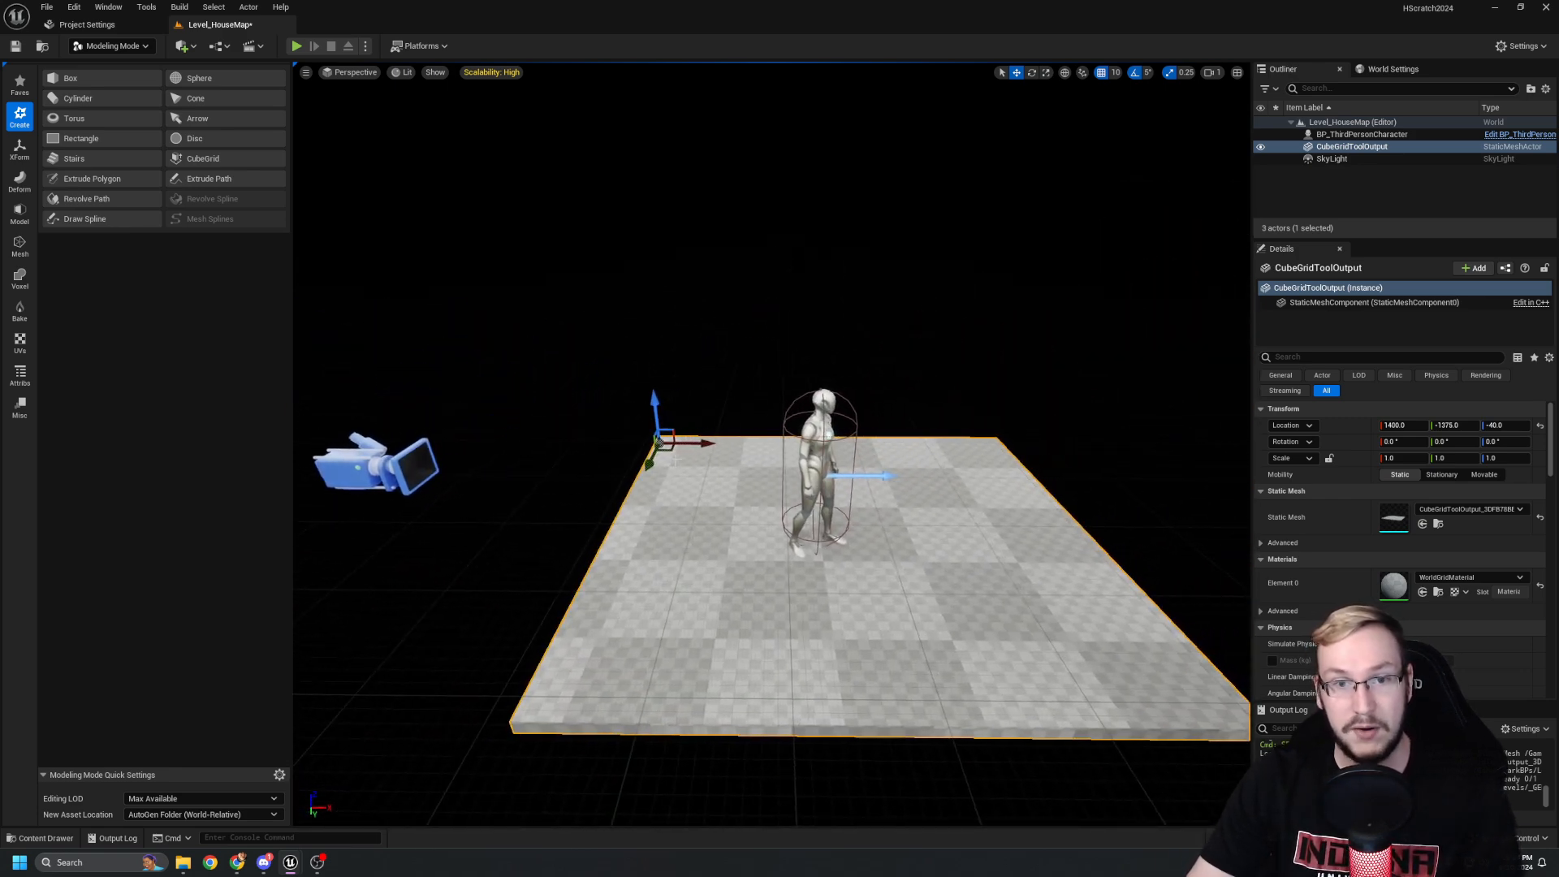
{"action": "left_click_drag", "start_coordinate": [717, 443], "coordinate": [371, 422], "text": "alt"}
{"action": "right_click_drag", "start_coordinate": [371, 423], "coordinate": [341, 432]}
{"action": "key", "text": "a"}
{"action": "key", "text": "w"}
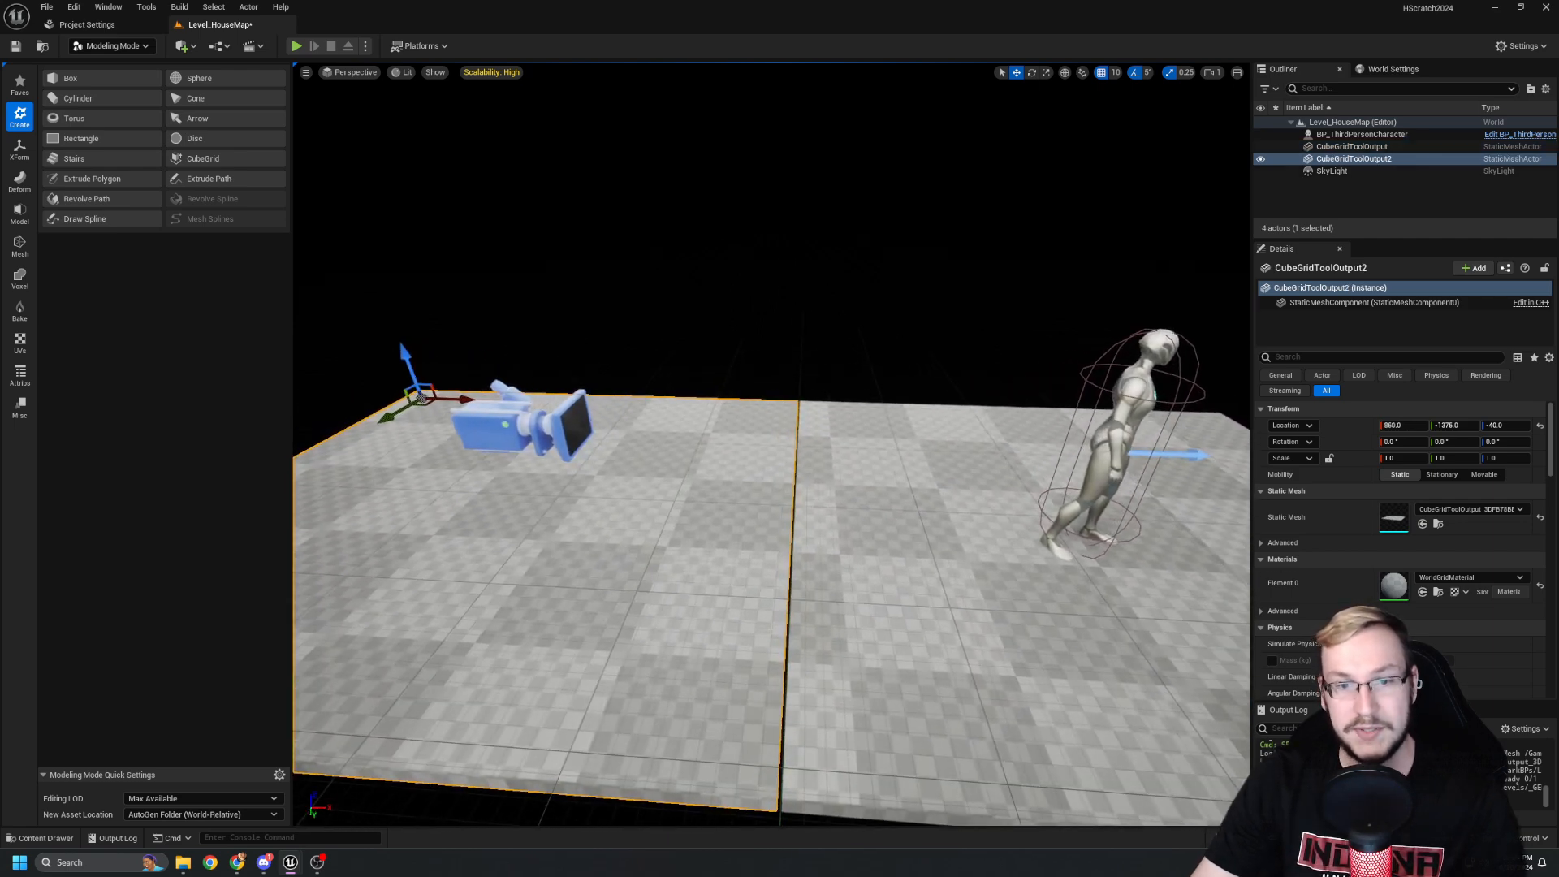
Examine the original slab and its copy, selecting each in turn.
{"action": "key", "text": "Escape"}
{"action": "scroll", "coordinate": [774, 639], "scroll_direction": "down", "scroll_amount": 6}
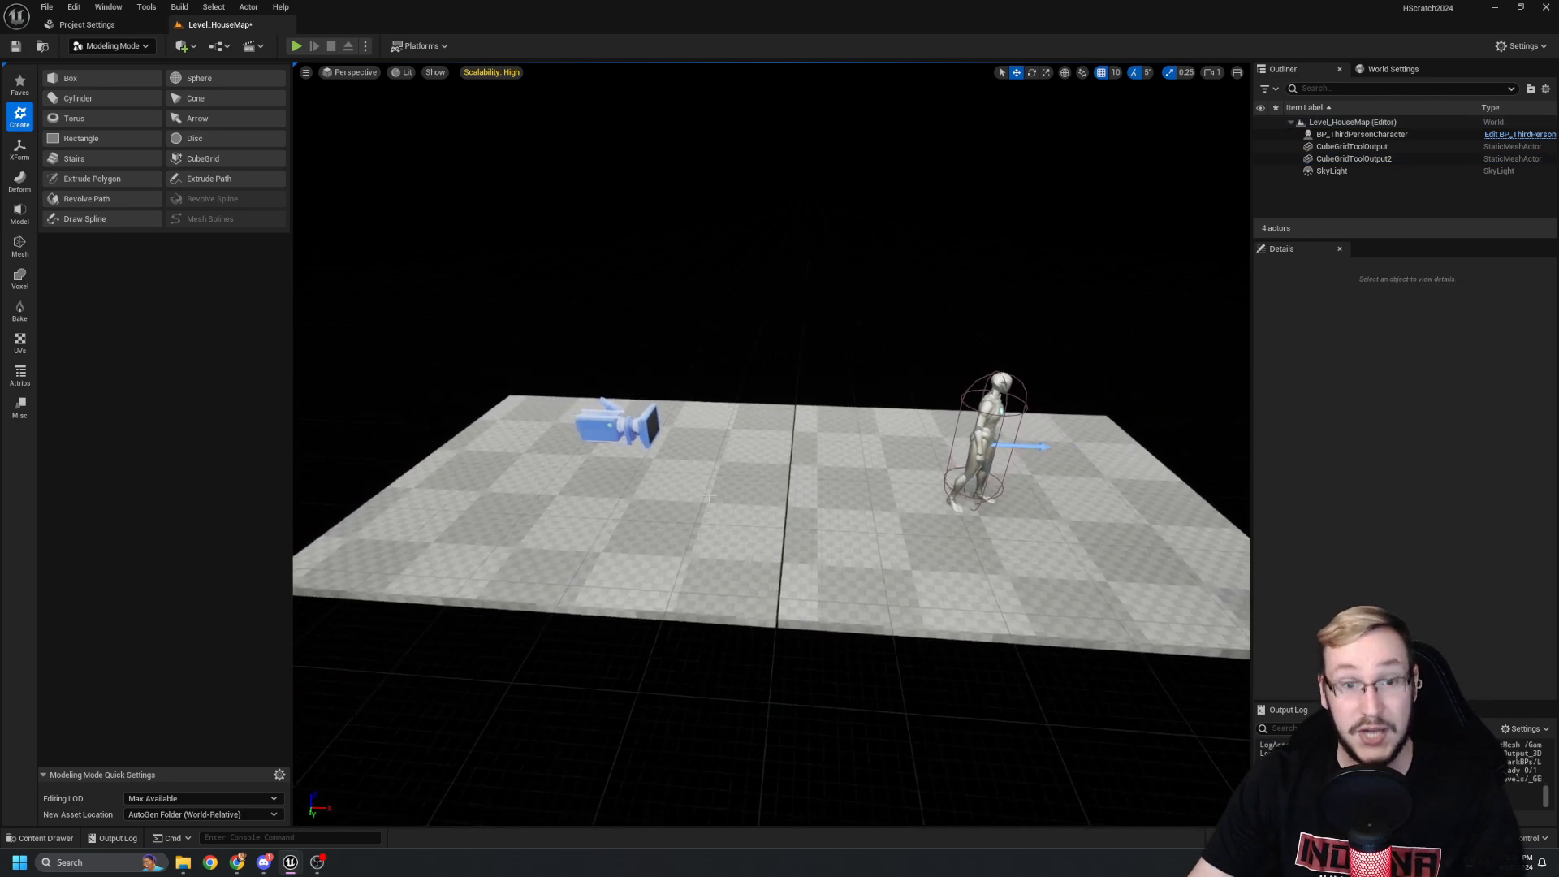
{"action": "left_click", "coordinate": [730, 512]}
{"action": "right_click_drag", "start_coordinate": [730, 511], "coordinate": [707, 524]}
{"action": "key", "text": "w"}
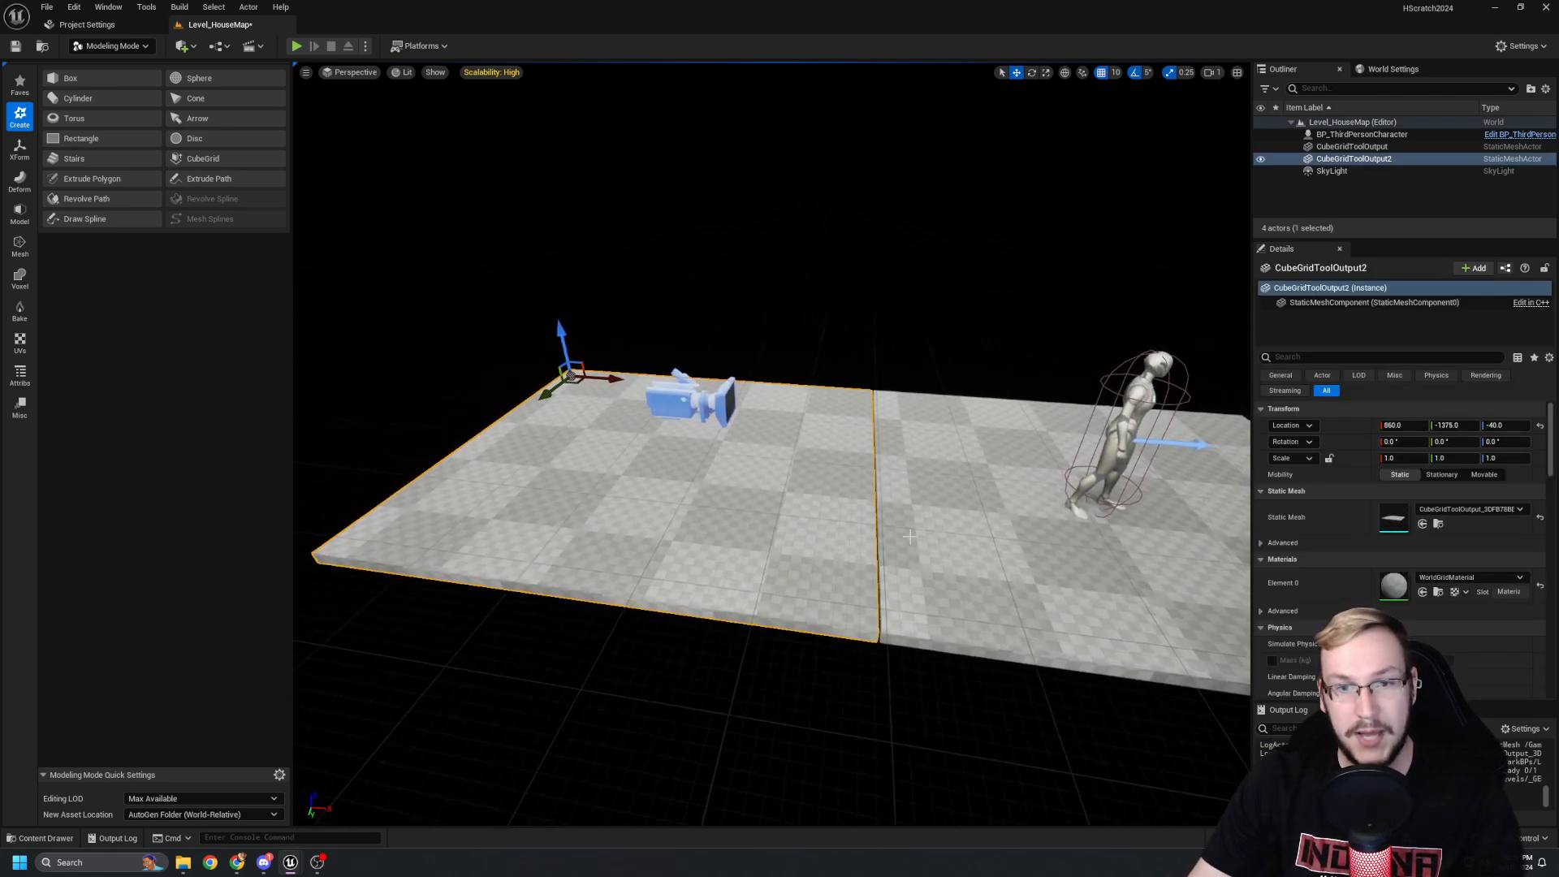
{"action": "key", "text": "d"}
{"action": "right_click_drag", "start_coordinate": [894, 542], "coordinate": [902, 542]}
{"action": "key", "text": "d"}
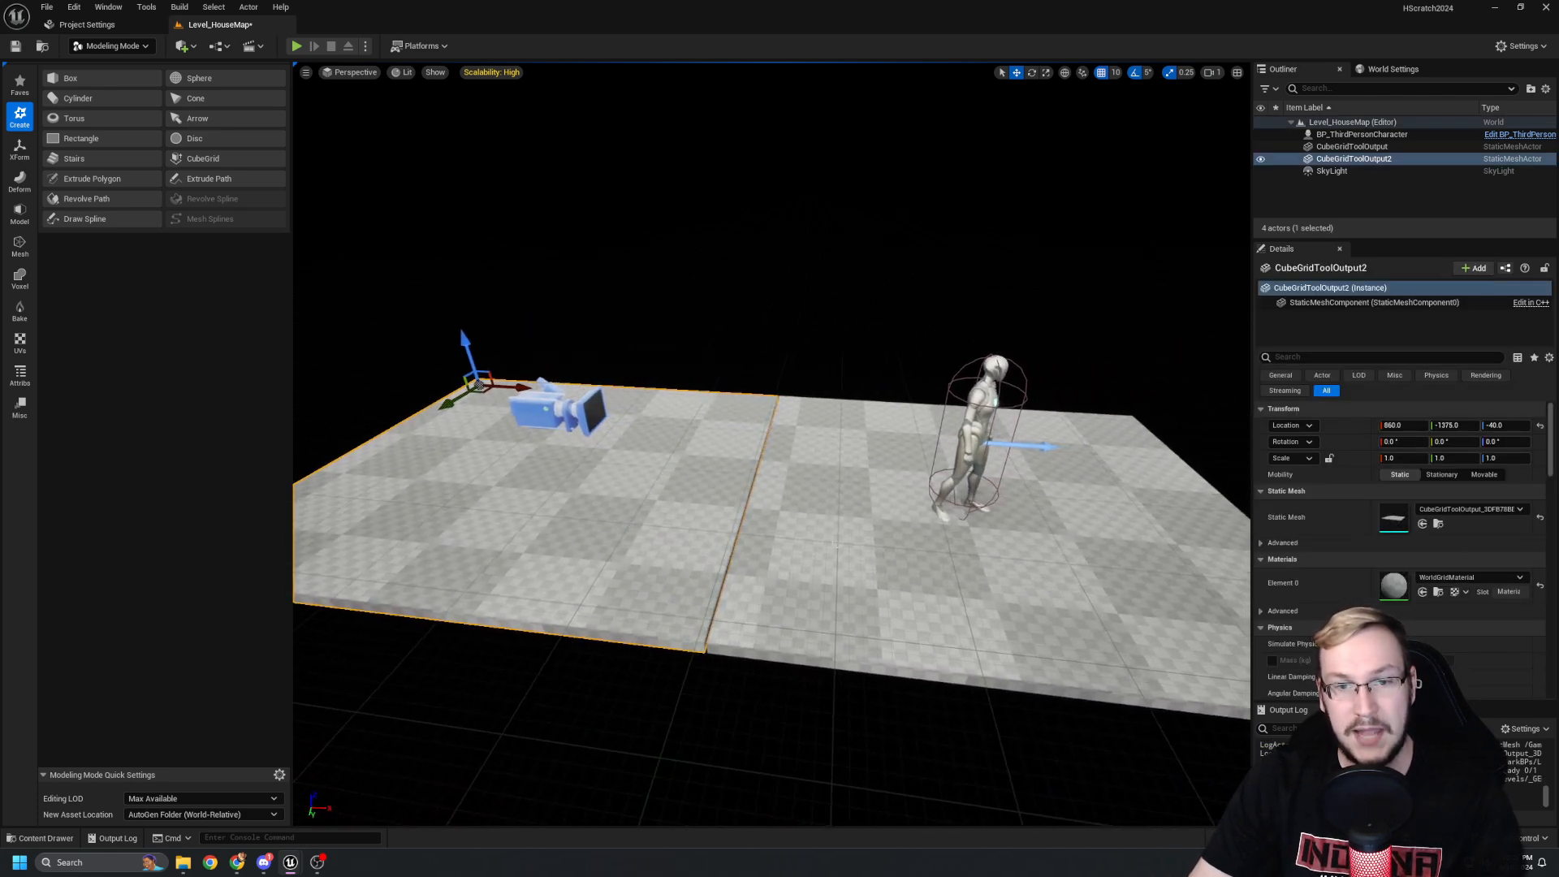
{"action": "left_click", "coordinate": [895, 543]}
{"action": "left_click", "coordinate": [658, 512]}
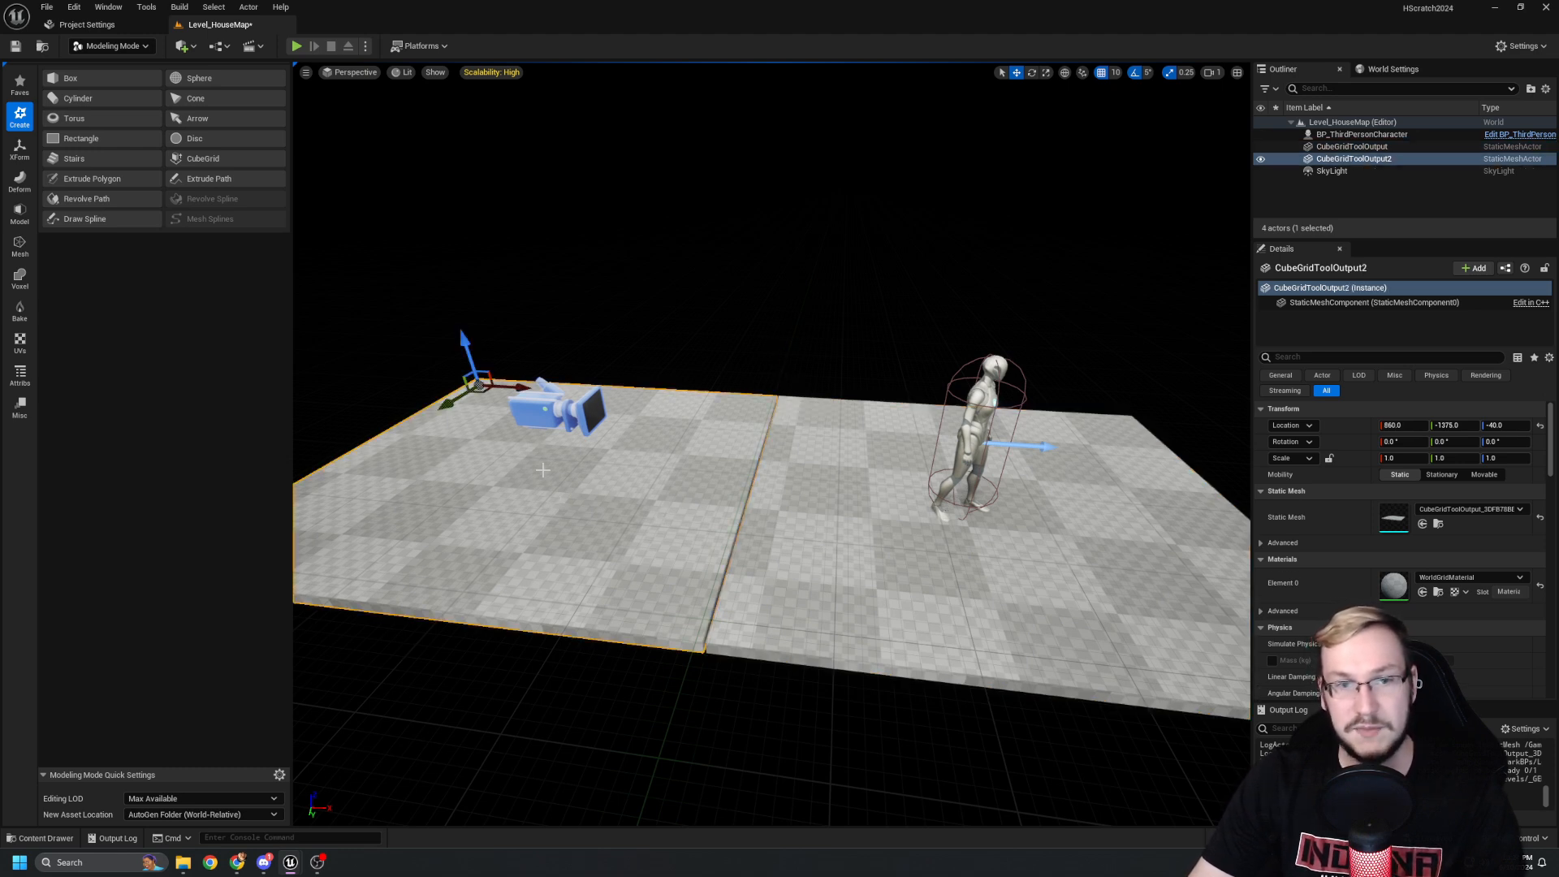
{"action": "left_click", "coordinate": [906, 588]}
{"action": "right_click_drag", "start_coordinate": [892, 528], "coordinate": [899, 531]}
Cut a rectangular hole through the middle of the copied slab with CubeGrid and accept the edit.
{"action": "left_click", "coordinate": [508, 511]}
{"action": "right_click_drag", "start_coordinate": [508, 510], "coordinate": [520, 511]}
{"action": "key", "text": "a"}
{"action": "left_click", "coordinate": [192, 162]}
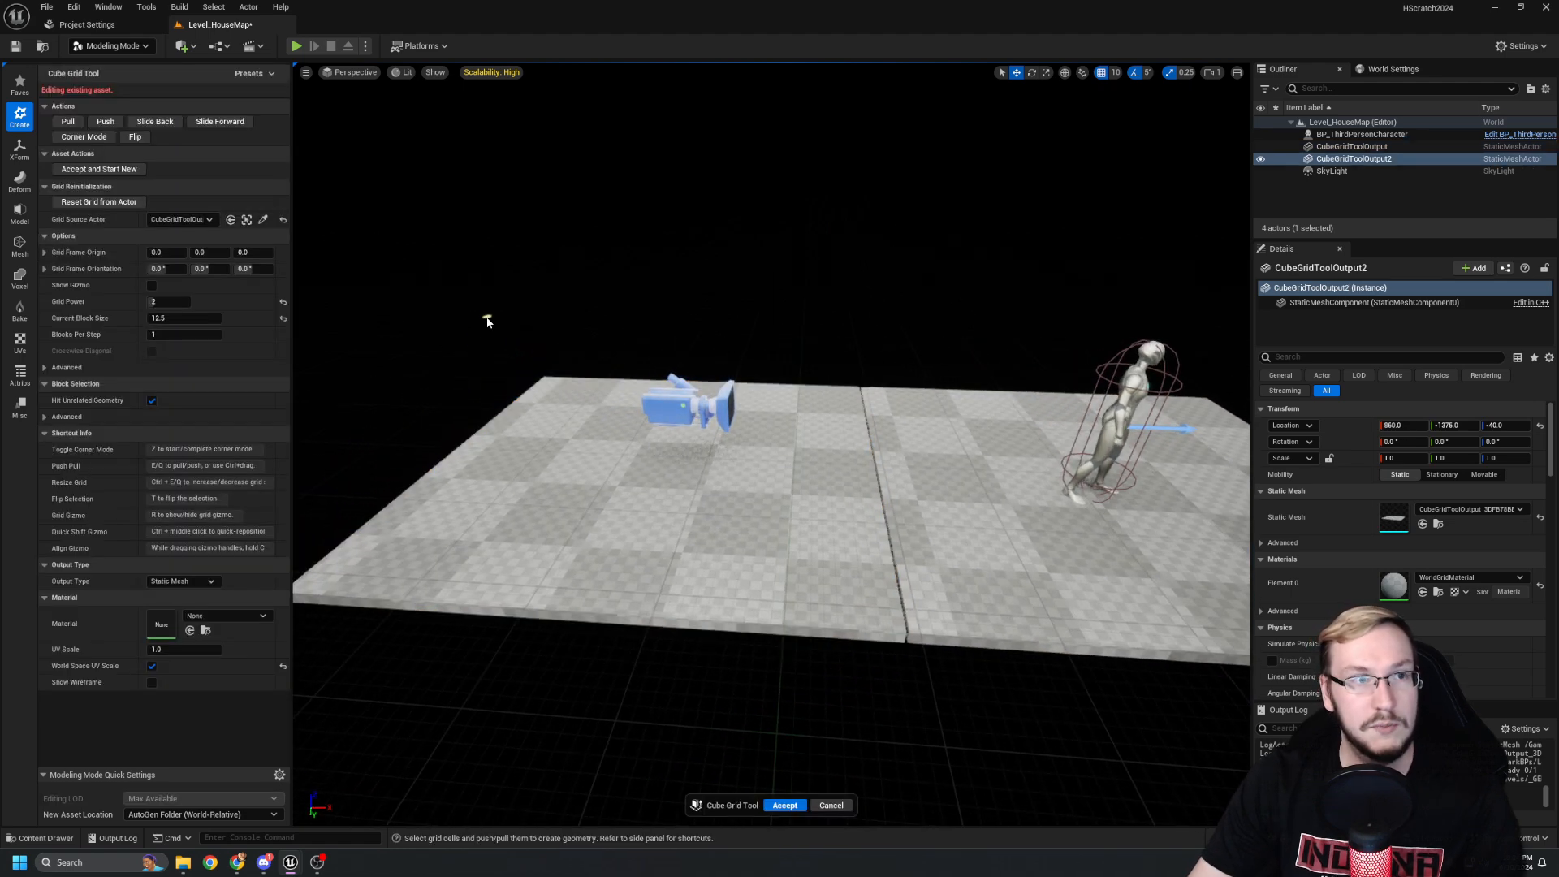
{"action": "right_click_drag", "start_coordinate": [447, 311], "coordinate": [443, 312]}
{"action": "left_click_drag", "start_coordinate": [718, 515], "coordinate": [933, 607]}
{"action": "right_click_drag", "start_coordinate": [827, 539], "coordinate": [828, 723]}
{"action": "key", "text": "q"}
{"action": "key", "text": "q"}
{"action": "key", "text": "q"}
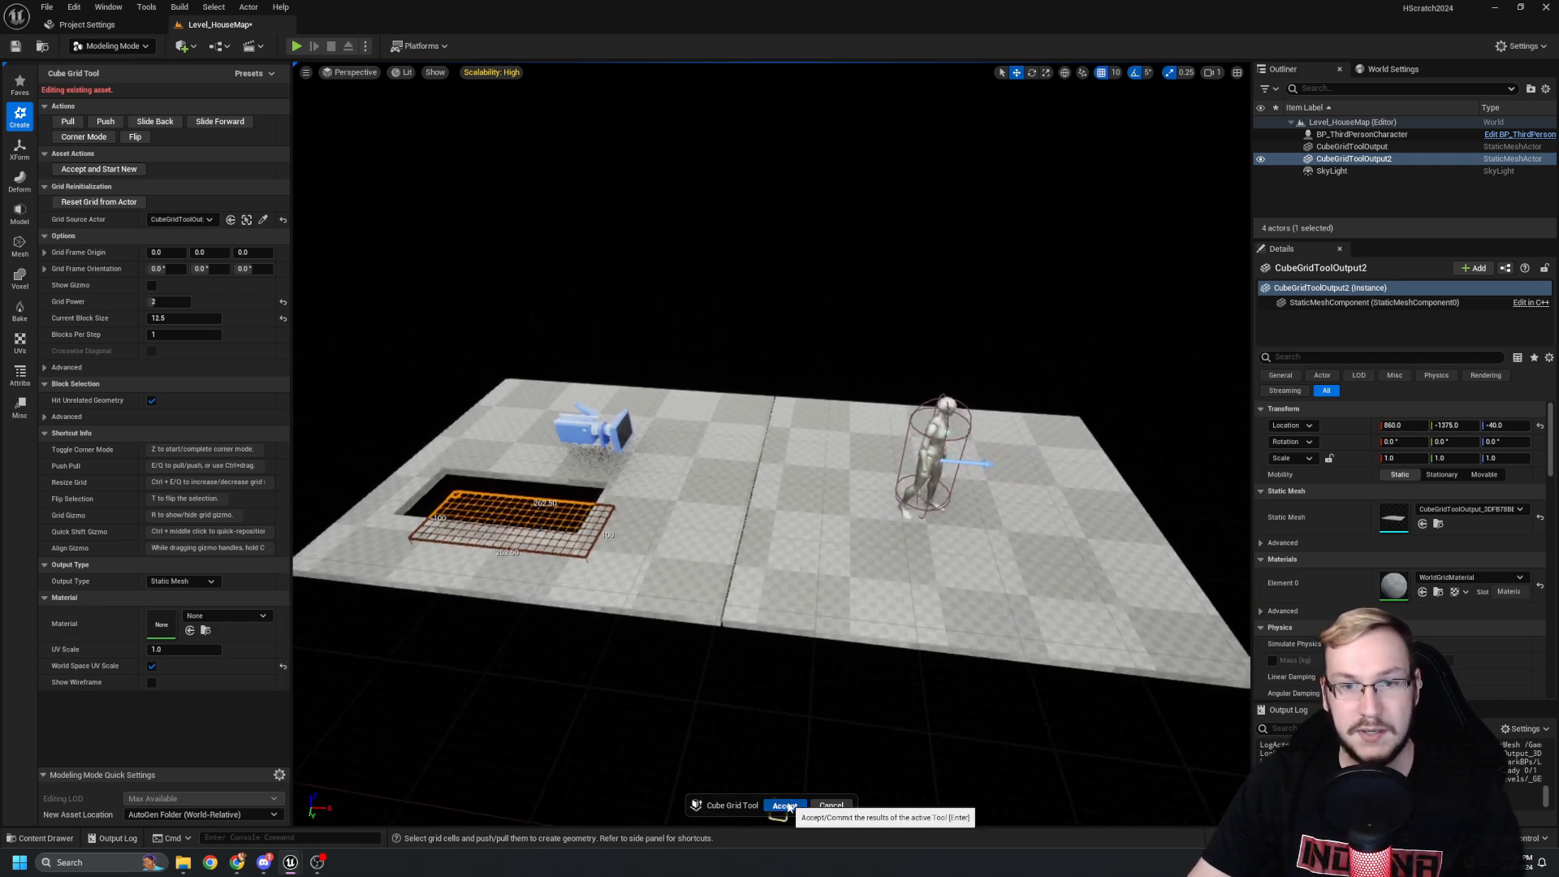
{"action": "left_click", "coordinate": [784, 805]}
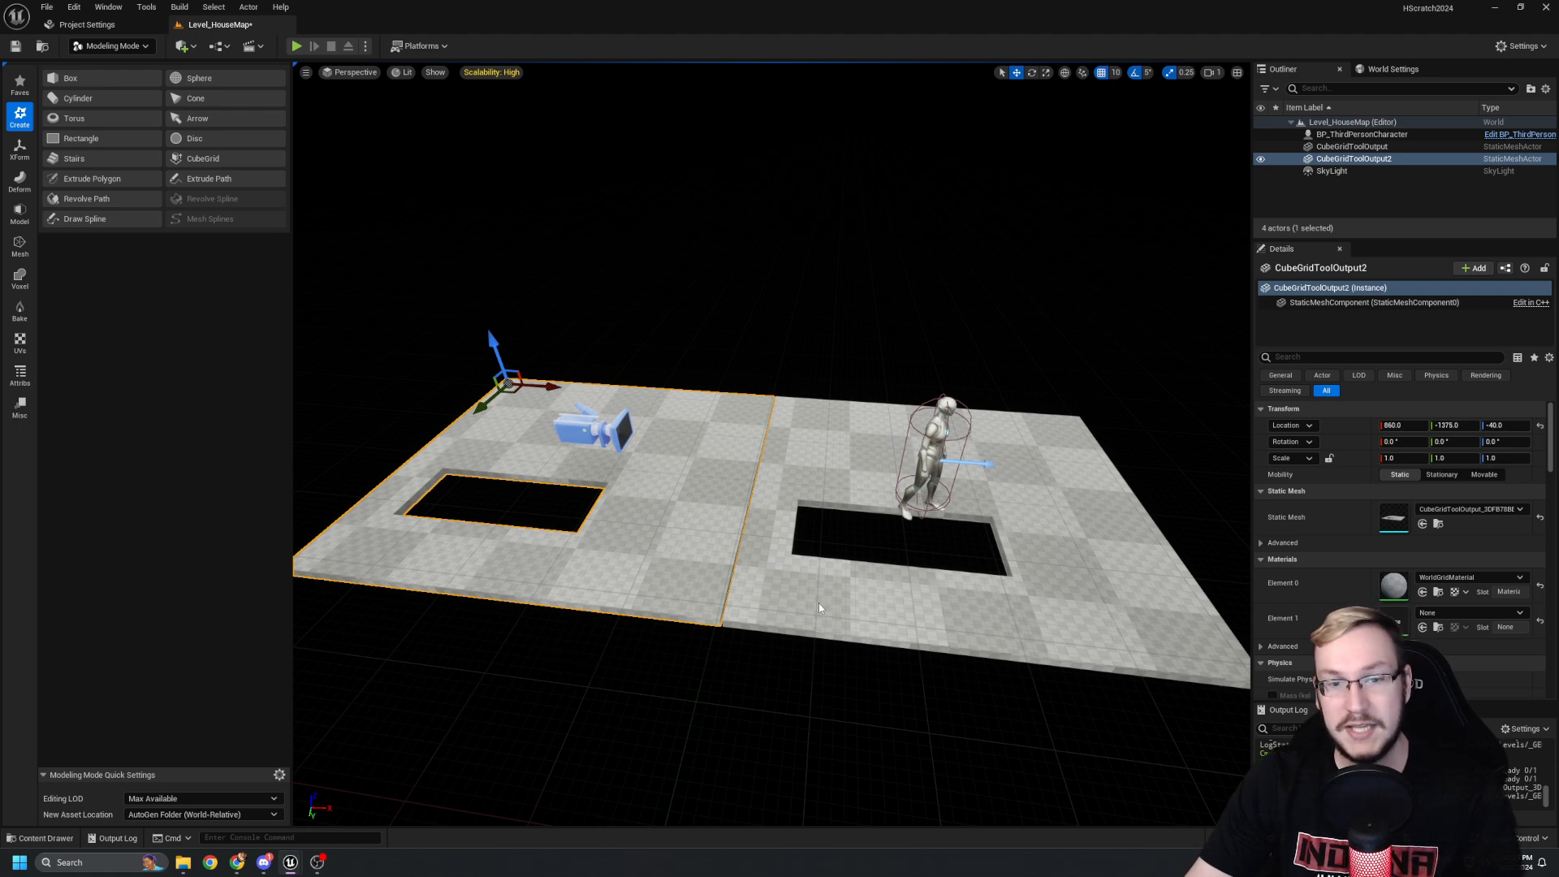
Undo the hole and the slab duplication so only the original solid floor slab is left.
{"action": "key", "text": "ctrl+z"}
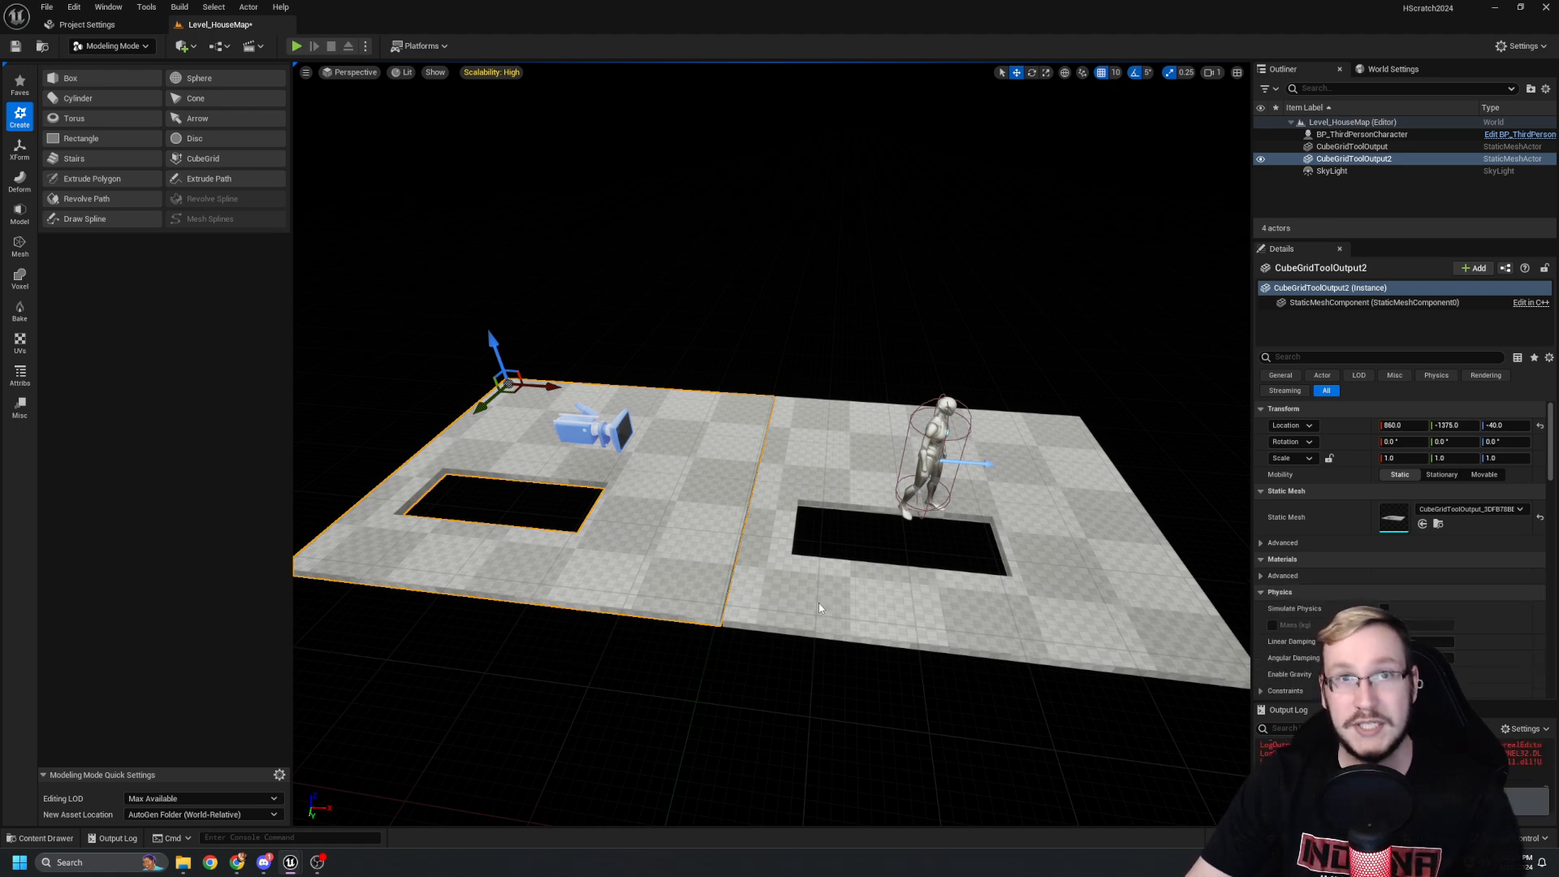
{"action": "right_click", "coordinate": [818, 603]}
{"action": "left_click", "coordinate": [666, 598]}
{"action": "right_click_drag", "start_coordinate": [626, 637], "coordinate": [629, 634]}
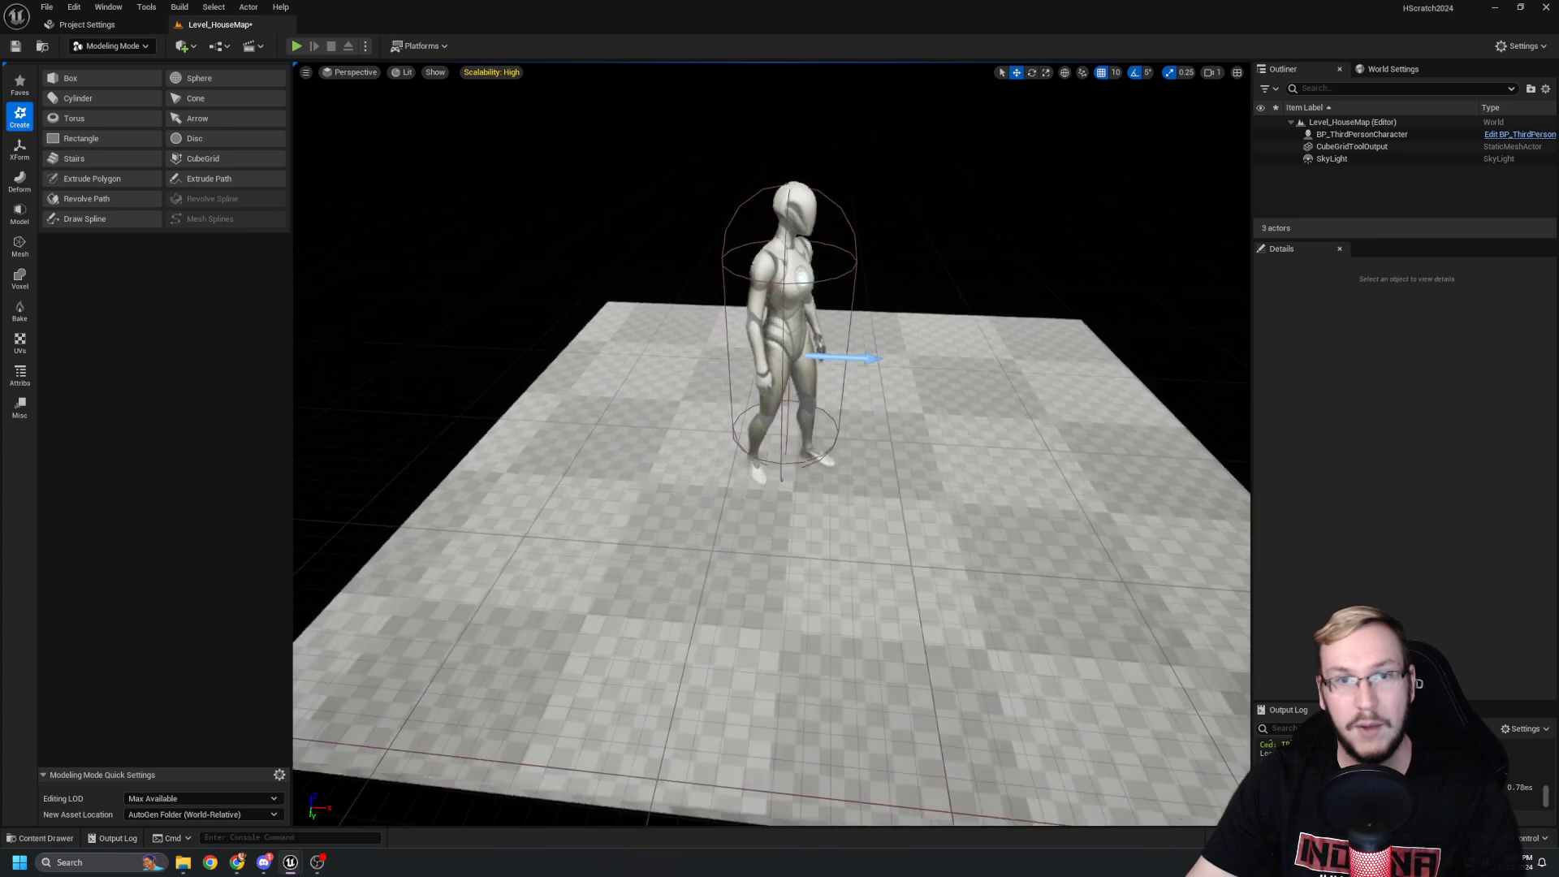
{"action": "right_click_drag", "start_coordinate": [771, 455], "coordinate": [812, 454]}
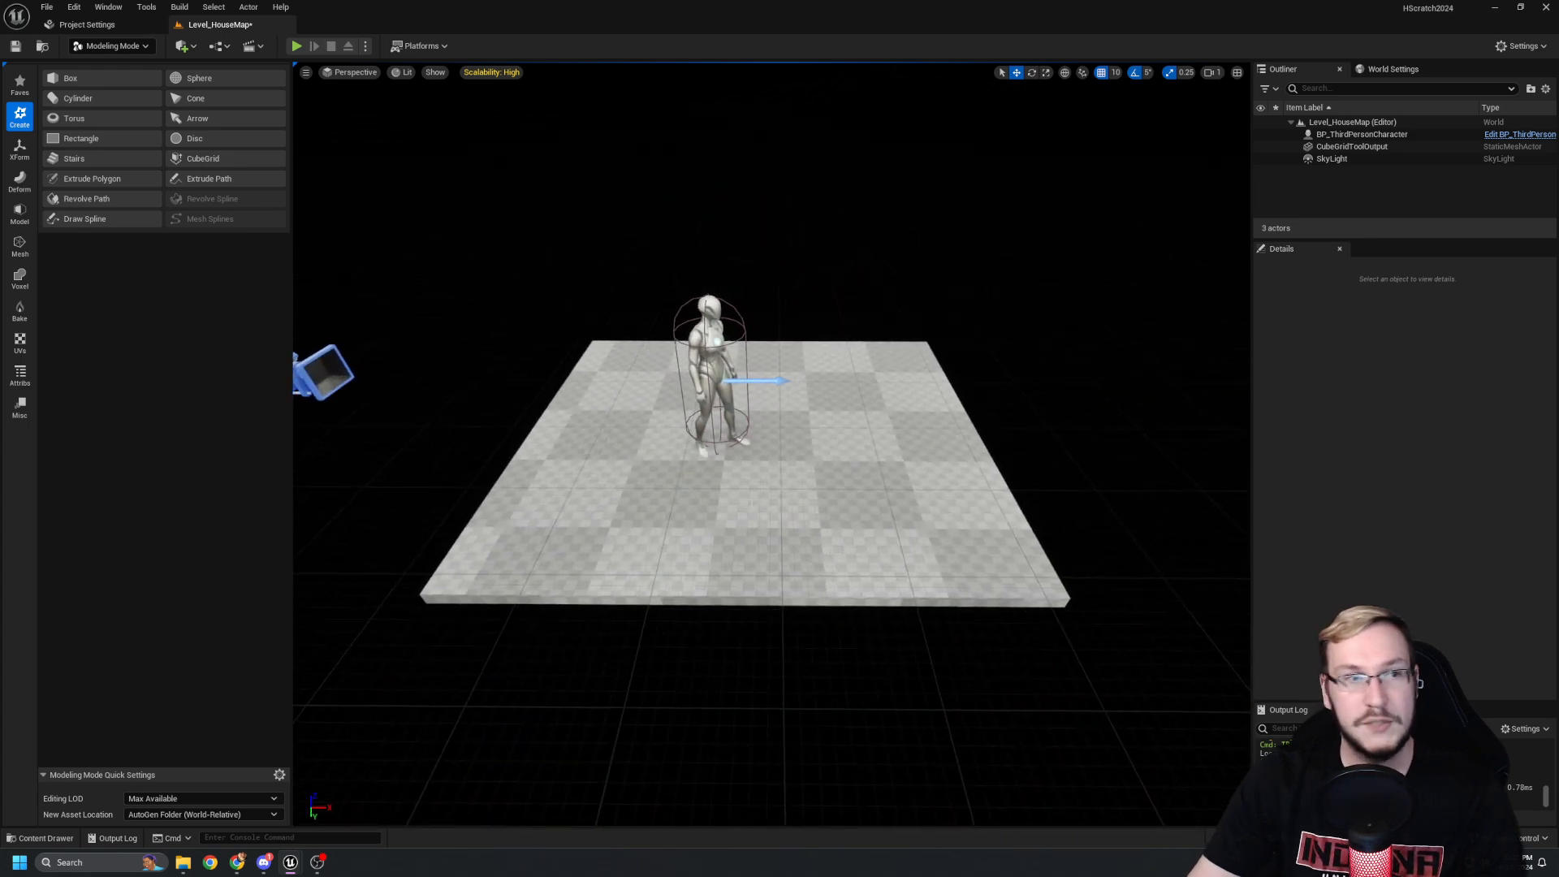
{"action": "right_click_drag", "start_coordinate": [476, 433], "coordinate": [487, 433]}
{"action": "key", "text": "a"}
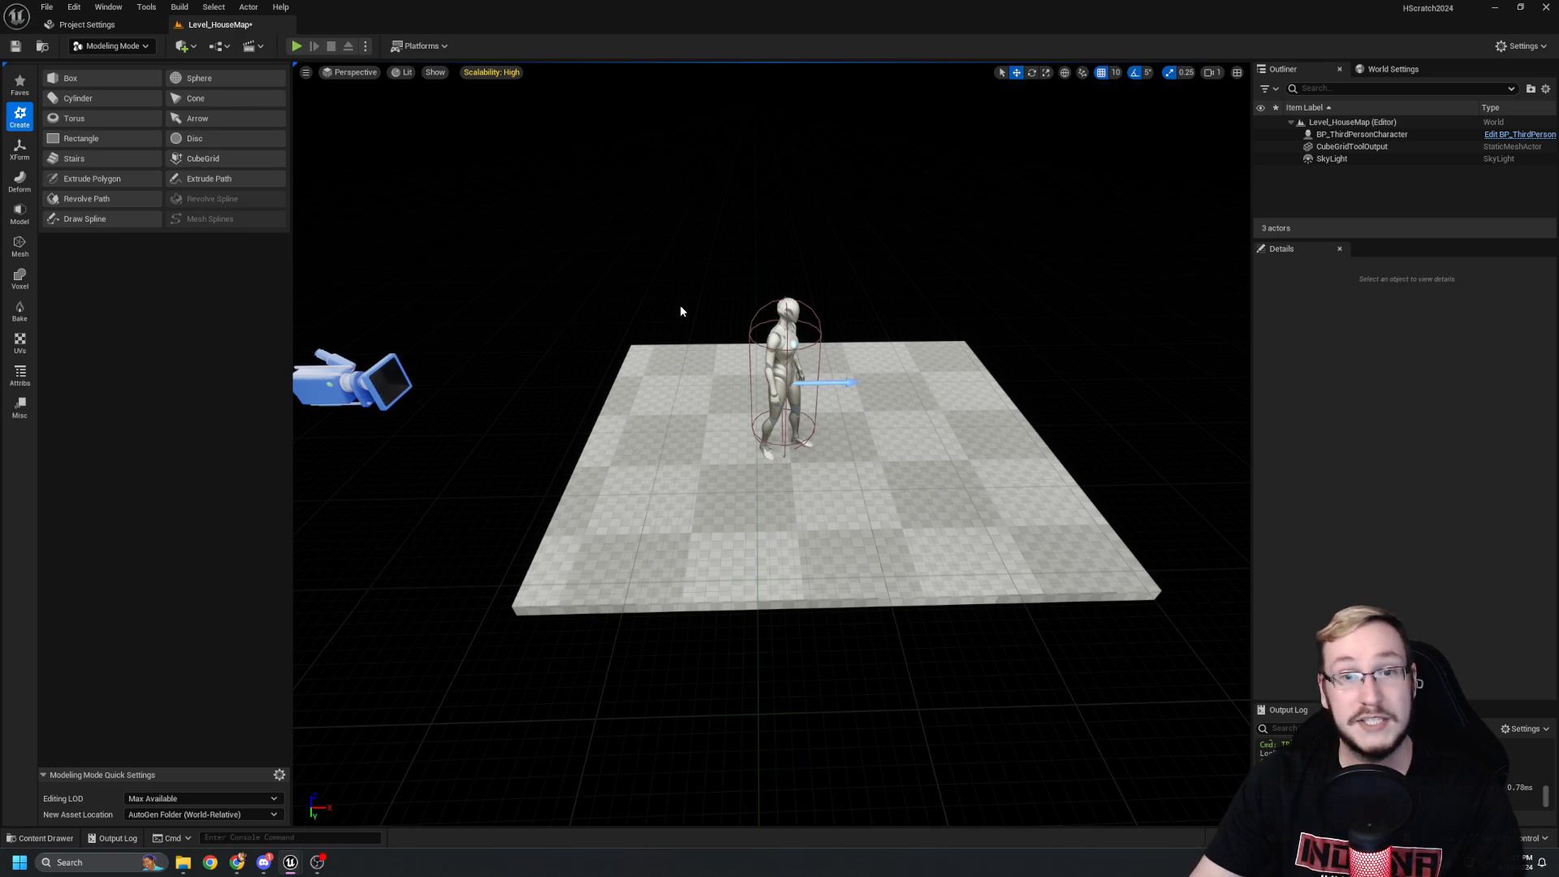
Start a new CubeGrid asset and select a one-cell-wide strip along the slab's full edge behind the character.
{"action": "left_click", "coordinate": [217, 160]}
{"action": "key", "text": "w"}
{"action": "right_click_drag", "start_coordinate": [571, 278], "coordinate": [861, 471]}
{"action": "key", "text": "s"}
{"action": "key", "text": "a"}
{"action": "key", "text": "w"}
{"action": "key", "text": "s"}
{"action": "key", "text": "a"}
{"action": "key", "text": "w"}
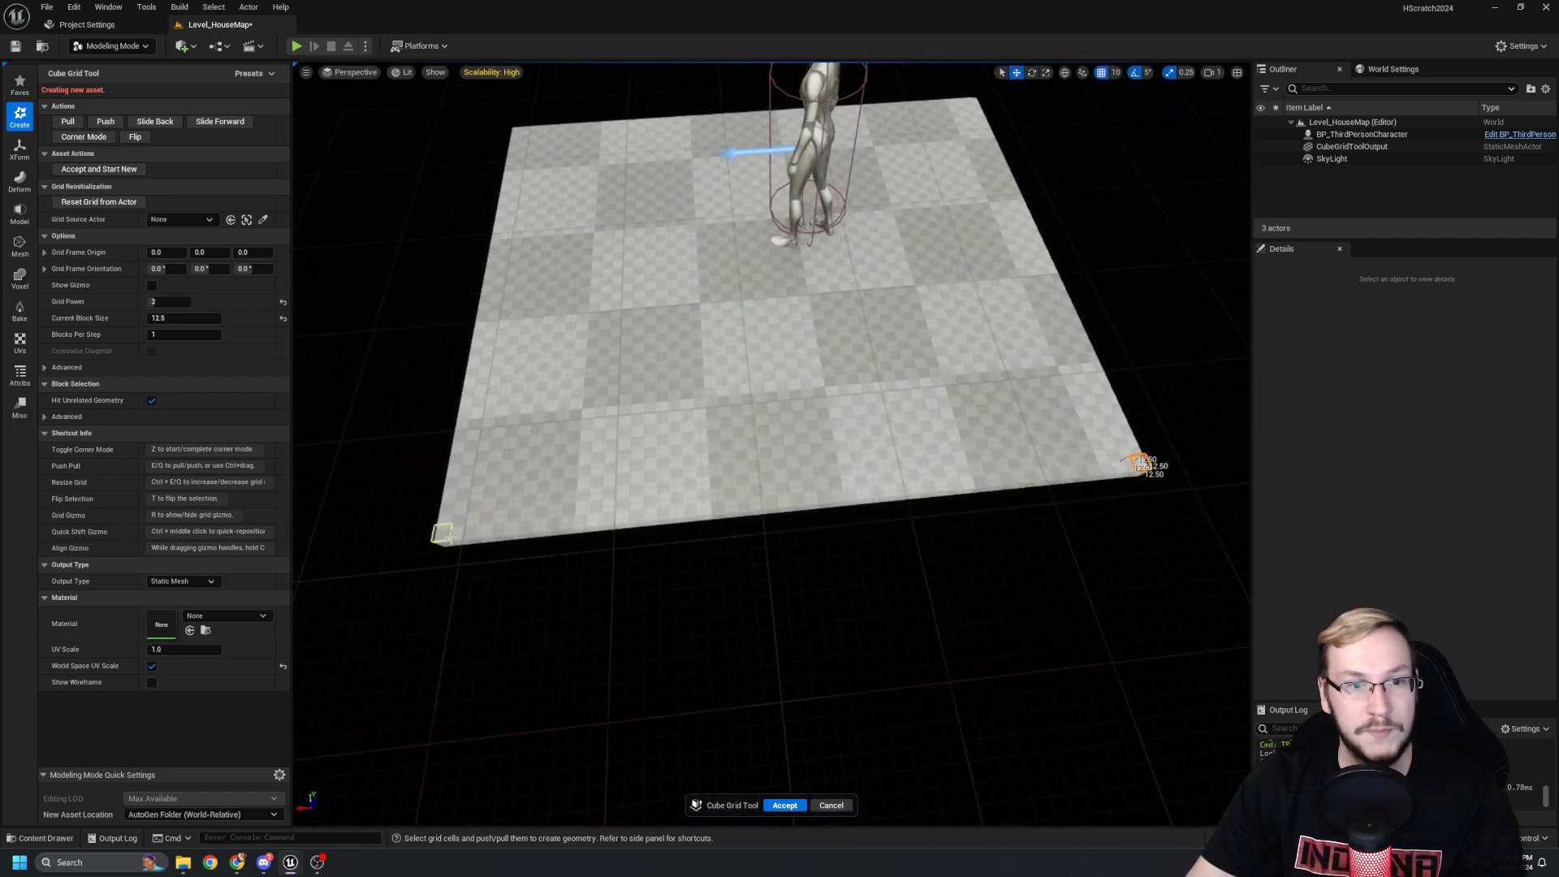
{"action": "left_click", "coordinate": [449, 536], "text": "shift"}
Pull the selected edge strip up into a wall reaching about the character's head height.
{"action": "right_click_drag", "start_coordinate": [577, 595], "coordinate": [990, 463]}
{"action": "key", "text": "a"}
{"action": "key", "text": "s"}
{"action": "key", "text": "w"}
{"action": "key", "text": "s"}
{"action": "right_click_drag", "start_coordinate": [666, 625], "coordinate": [605, 622]}
{"action": "key", "text": "s"}
{"action": "key", "text": "a"}
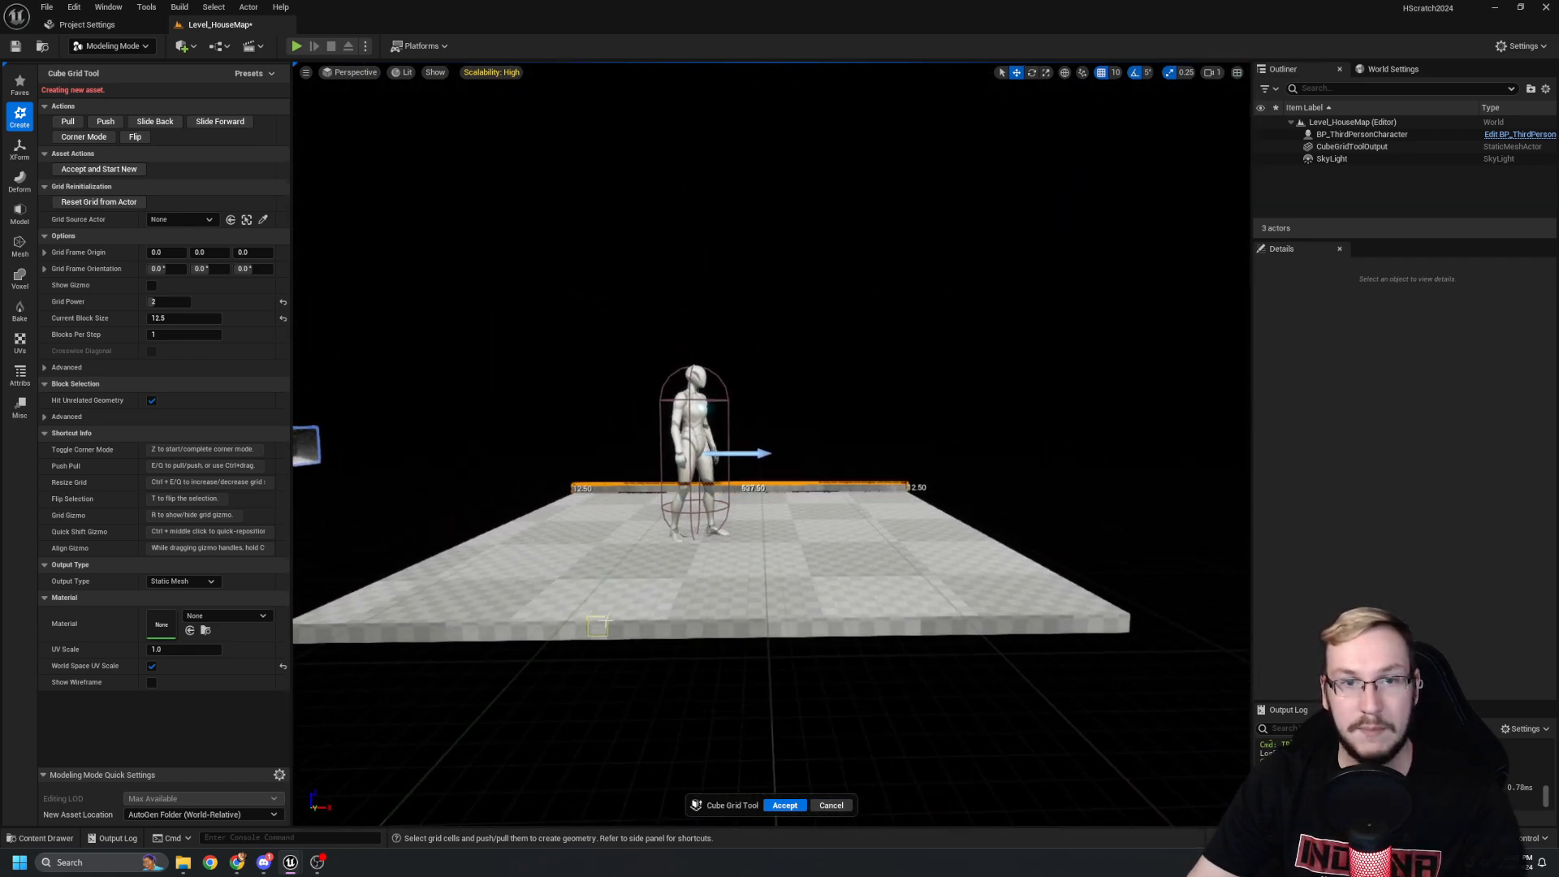
{"action": "key", "text": "e"}
{"action": "key", "text": "e"}
{"action": "key", "text": "e"}
{"action": "key", "text": "e"}
{"action": "key", "text": "e"}
{"action": "key", "text": "e"}
{"action": "key", "text": "e"}
{"action": "key", "text": "e"}
{"action": "key", "text": "e"}
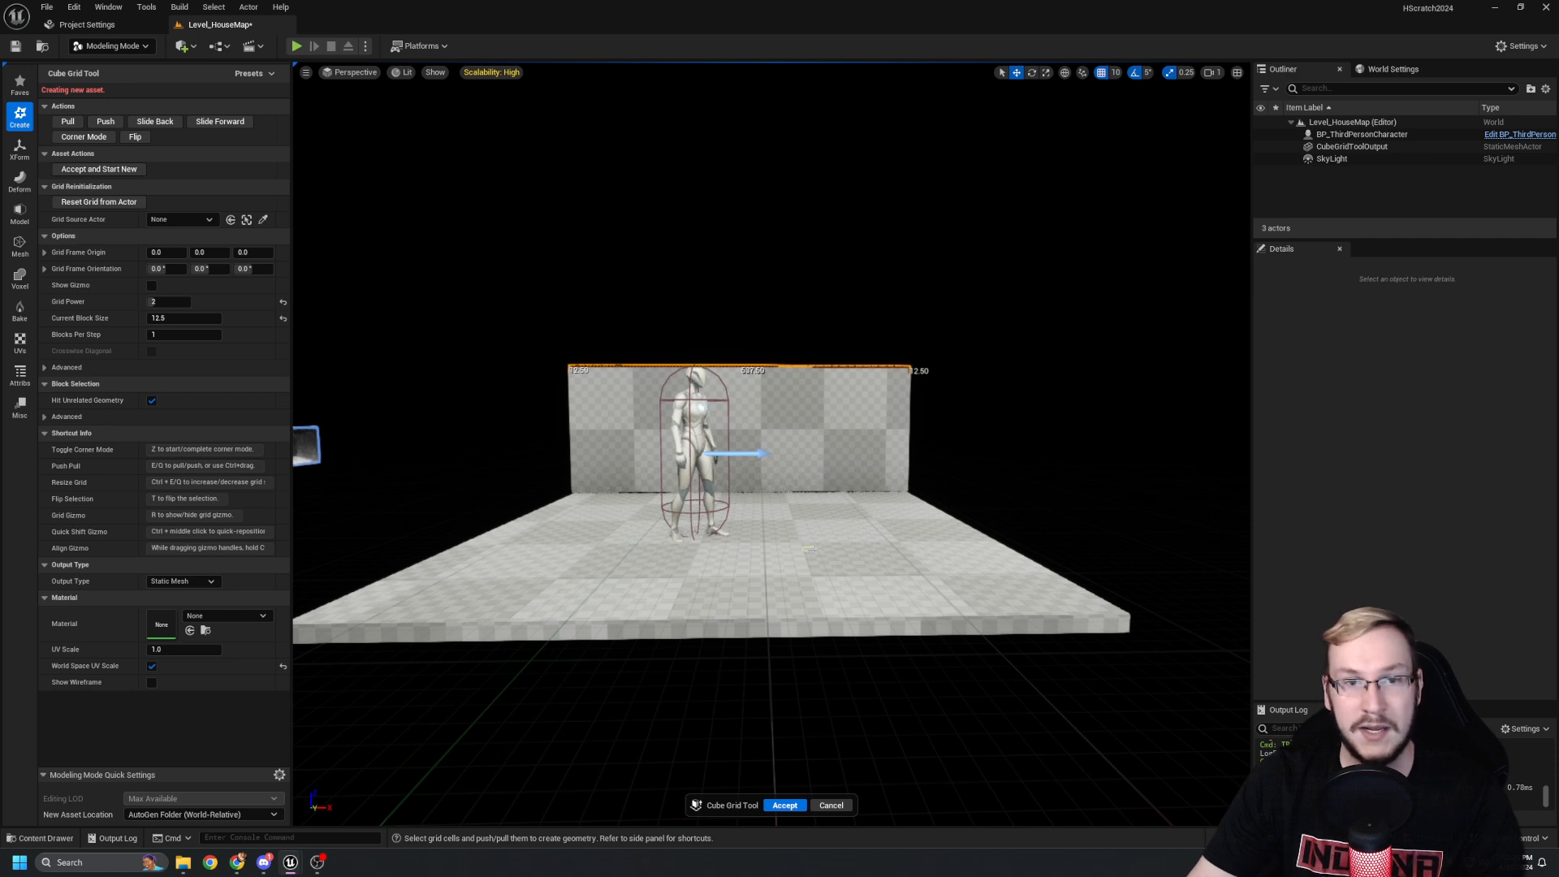
Extend the wall upward with CubeGrid until it stands well above the character's head.
{"action": "key", "text": "e"}
{"action": "key", "text": "e"}
{"action": "key", "text": "e"}
{"action": "key", "text": "e"}
{"action": "key", "text": "e"}
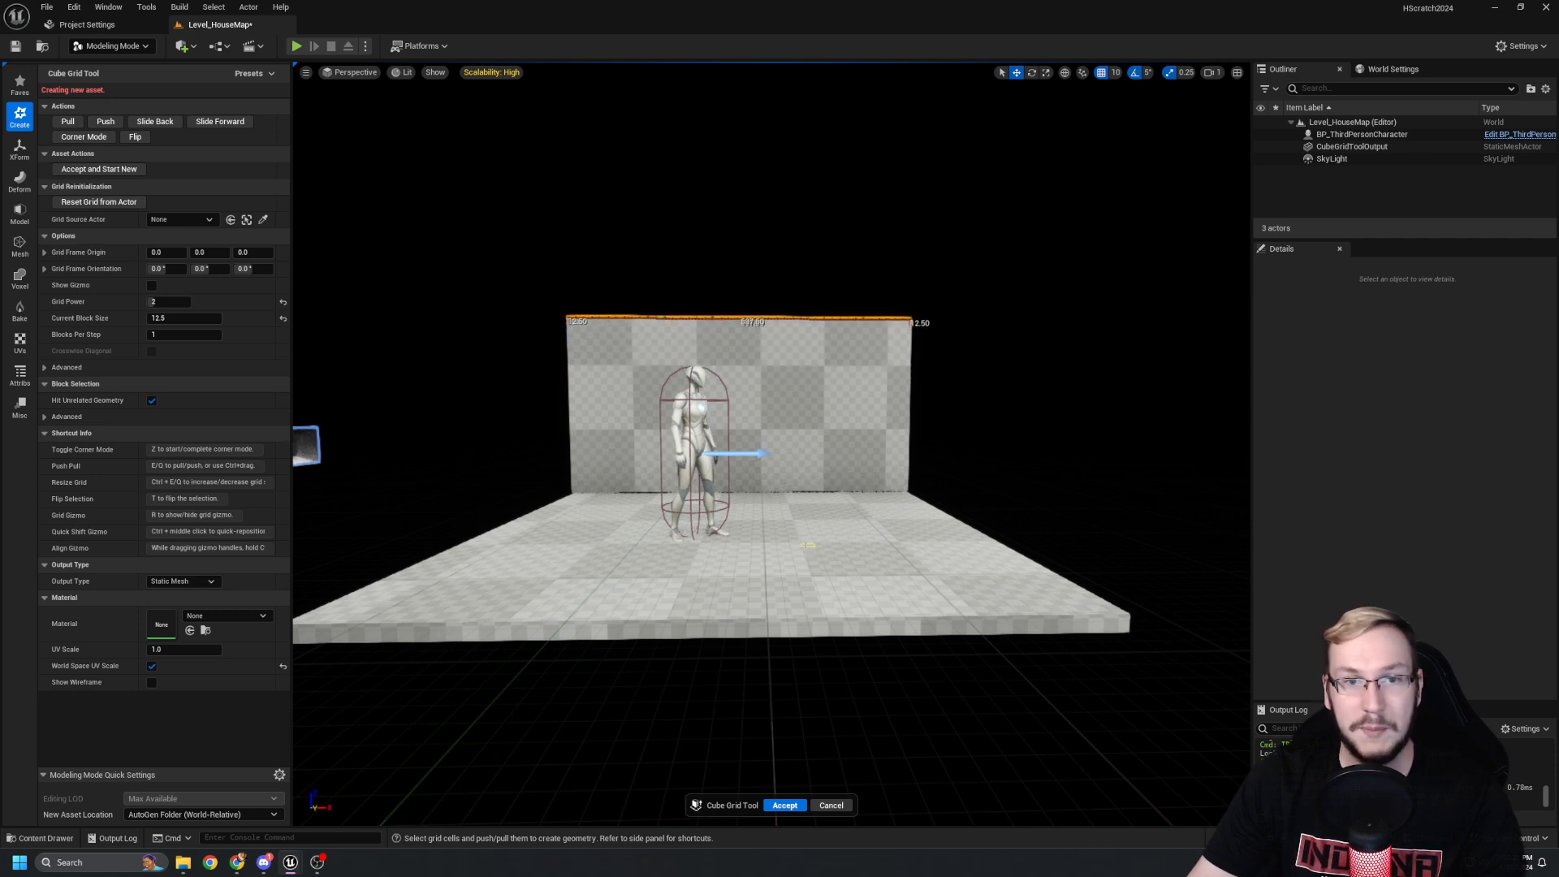
{"action": "key", "text": "e"}
{"action": "key", "text": "q"}
Accept the wall as its own mesh, separate from the floor slab, and clear the selection.
{"action": "key", "text": "d"}
{"action": "mouse_move", "coordinate": [806, 545]}
{"action": "right_mouse_down"}
{"action": "mouse_move", "coordinate": [755, 538]}
{"action": "mouse_move", "coordinate": [789, 536]}
{"action": "mouse_move", "coordinate": [797, 596]}
{"action": "mouse_move", "coordinate": [796, 545]}
{"action": "mouse_move", "coordinate": [853, 552]}
{"action": "mouse_move", "coordinate": [762, 545]}
{"action": "mouse_move", "coordinate": [812, 550]}
{"action": "mouse_move", "coordinate": [818, 572]}
{"action": "mouse_move", "coordinate": [802, 546]}
{"action": "right_mouse_up"}
{"action": "key", "text": "a"}
{"action": "key", "text": "w"}
{"action": "key", "text": "s"}
{"action": "key", "text": "a"}
{"action": "key", "text": "d"}
{"action": "key", "text": "d"}
{"action": "key", "text": "a"}
{"action": "key", "text": "e"}
{"action": "key", "text": "d"}
{"action": "key", "text": "s"}
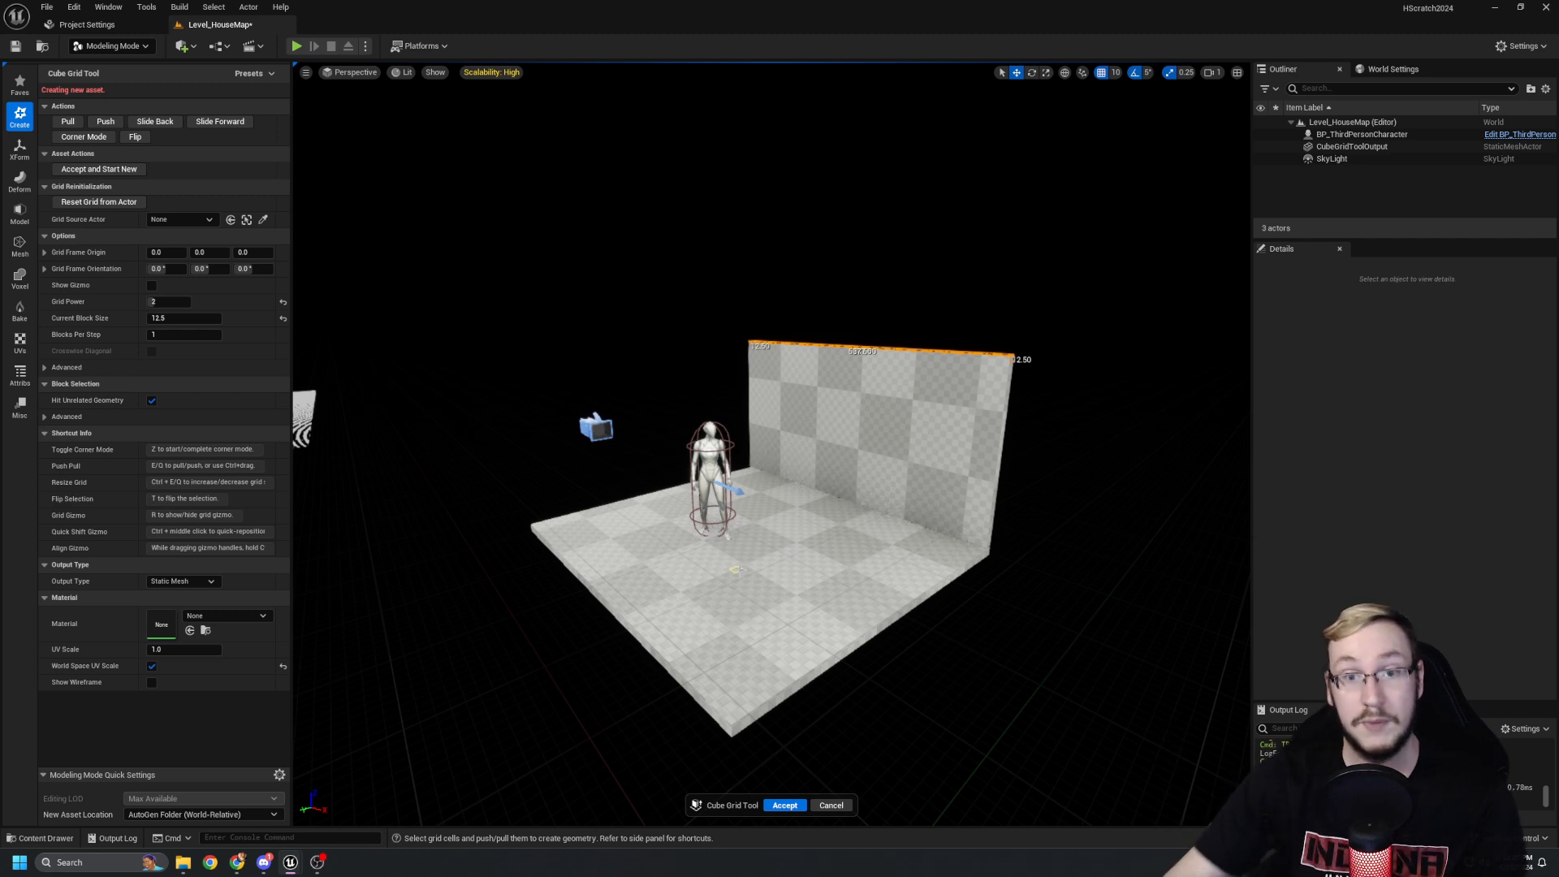
{"action": "left_click", "coordinate": [785, 805]}
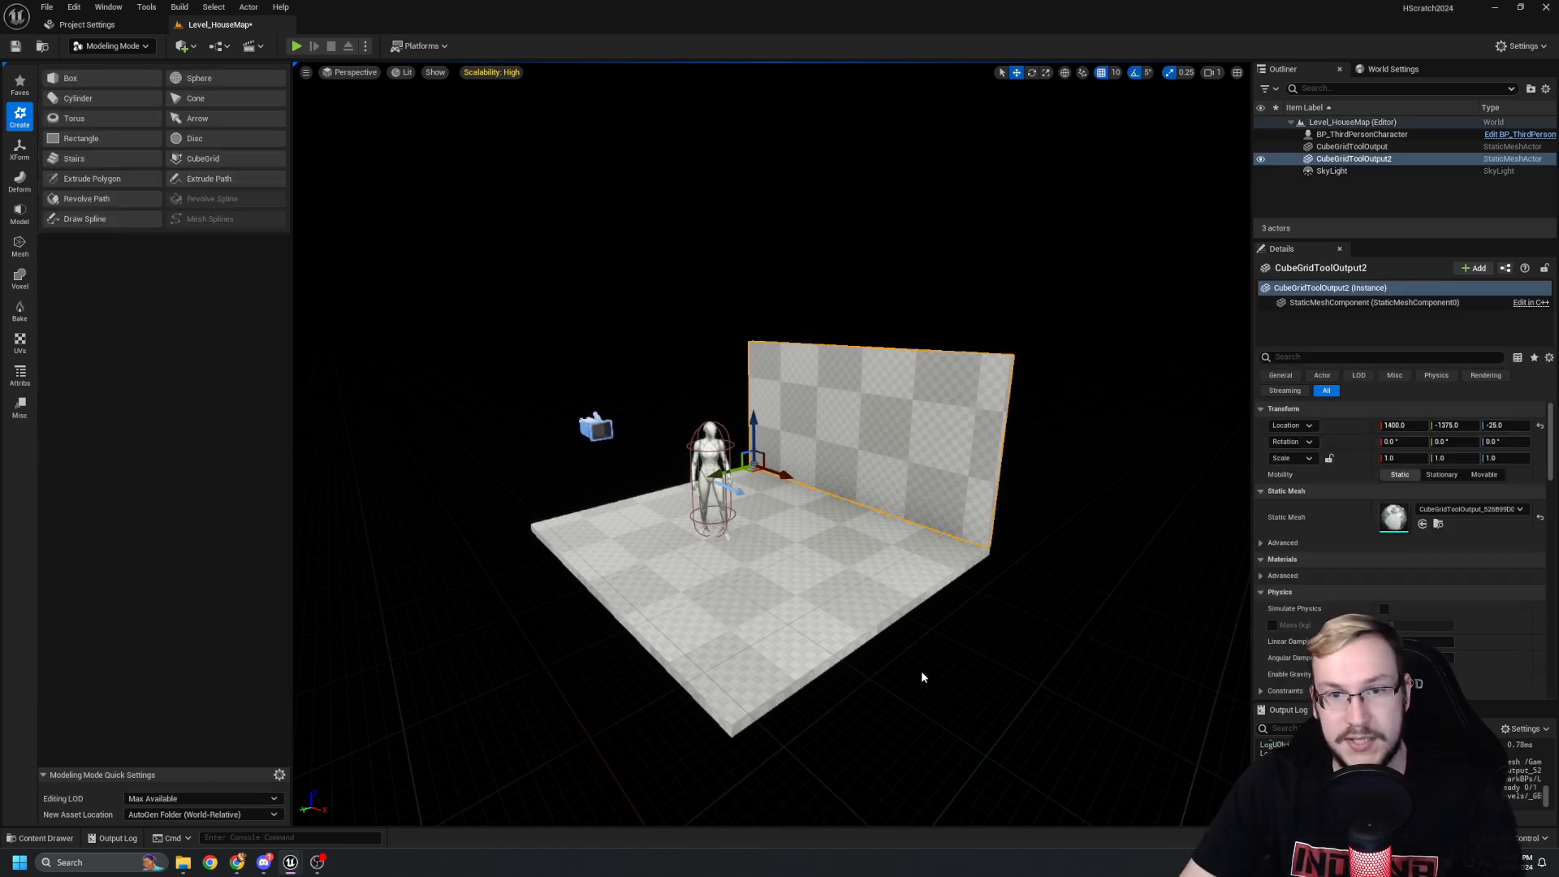
{"action": "left_click", "coordinate": [903, 654]}
{"action": "right_click_drag", "start_coordinate": [903, 655], "coordinate": [867, 641]}
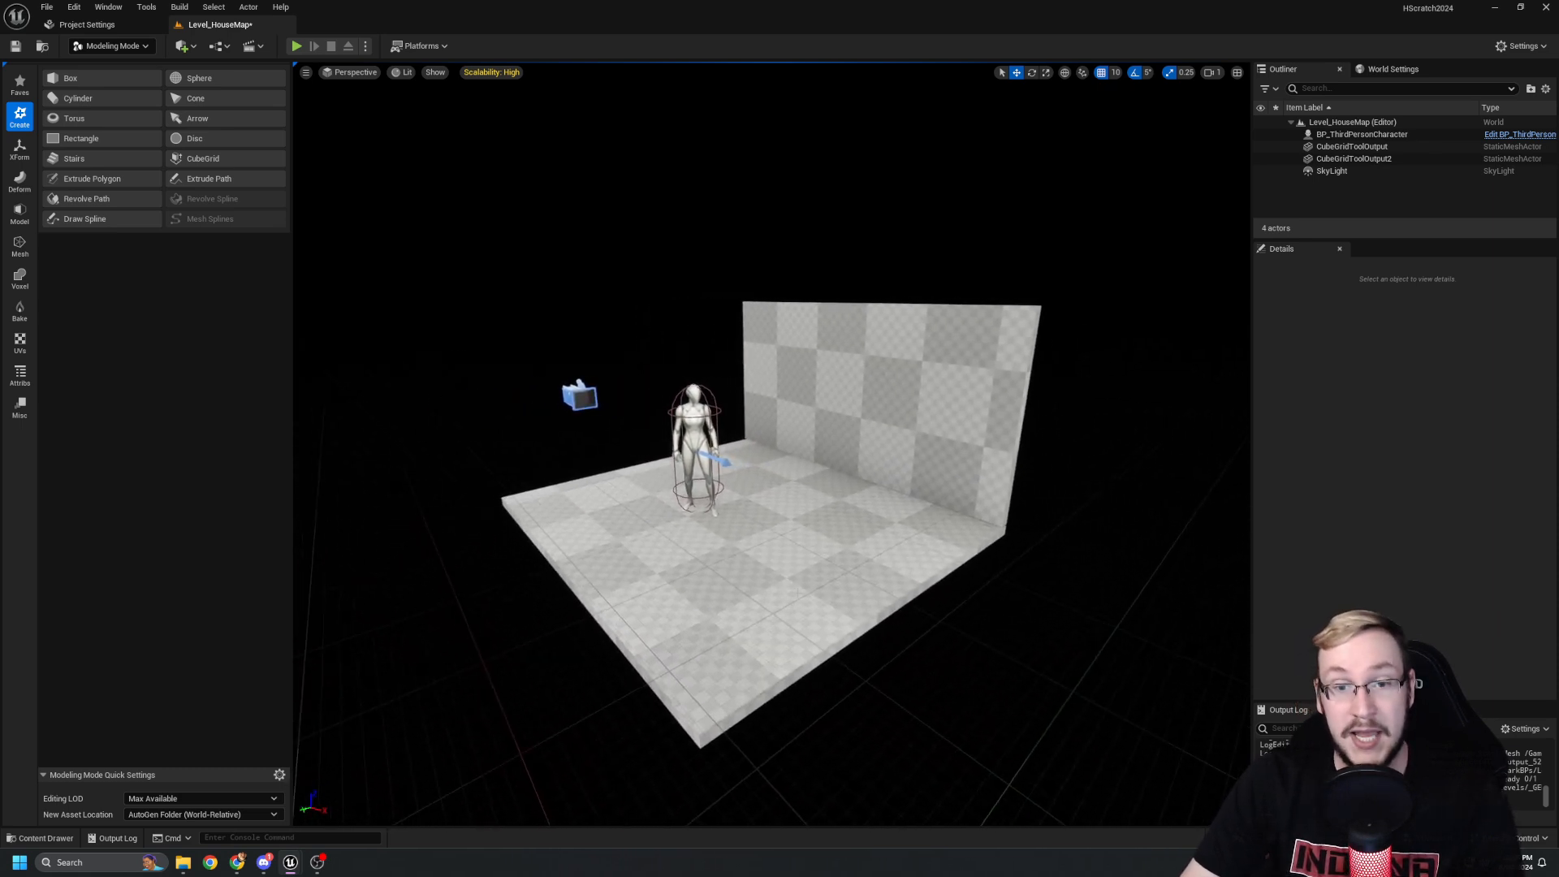
Rename the floor slab actor in the level to CG_LivingRoomFloor.
{"action": "left_click", "coordinate": [804, 582]}
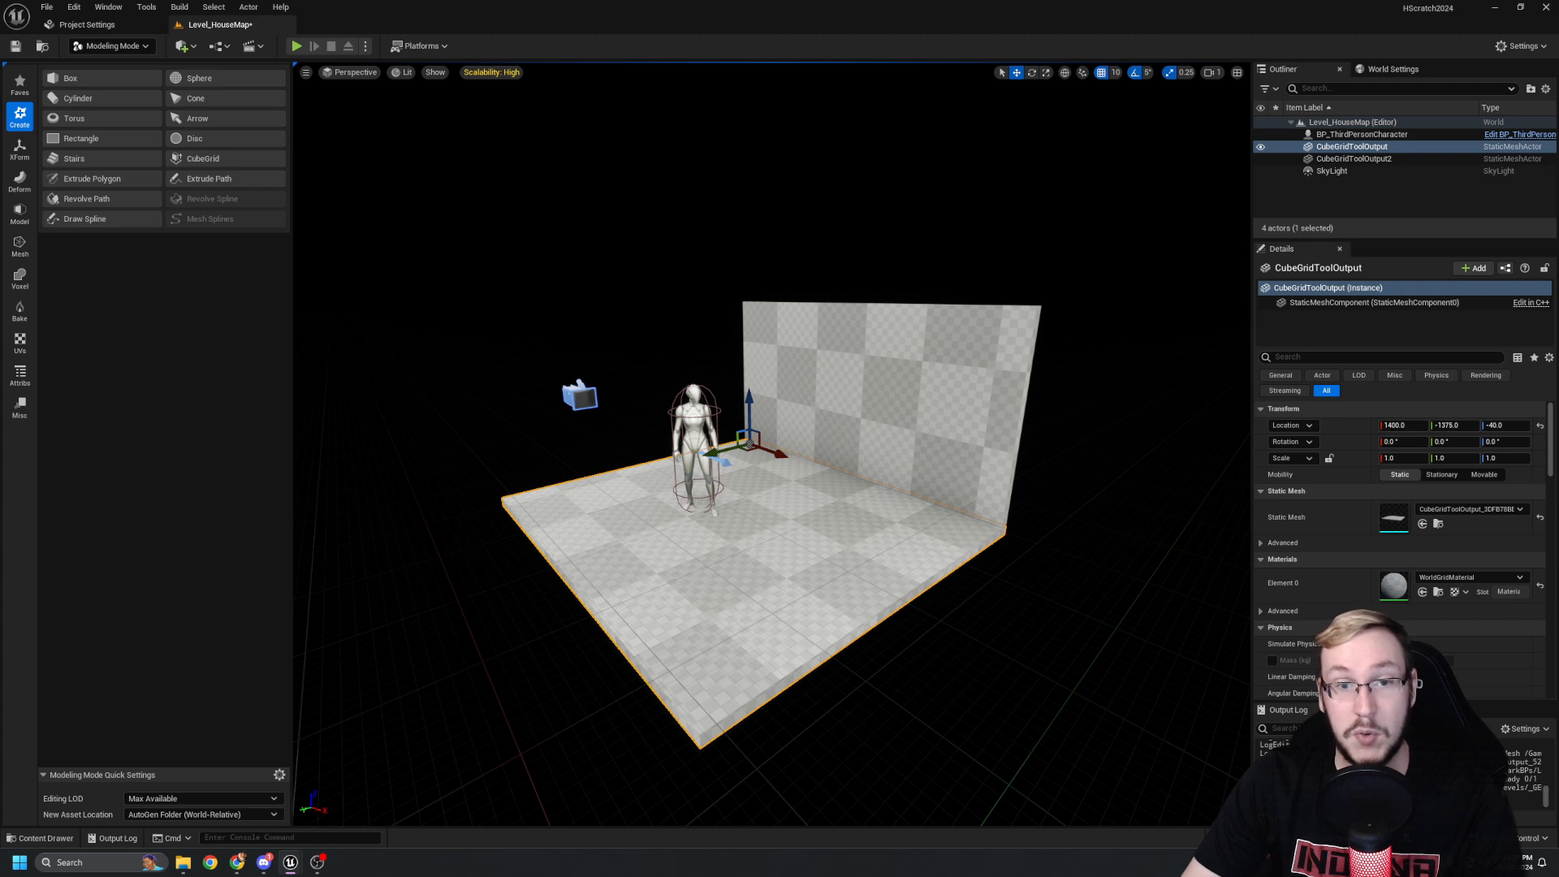
{"action": "left_click", "coordinate": [1321, 147]}
{"action": "type", "text": "CG"}
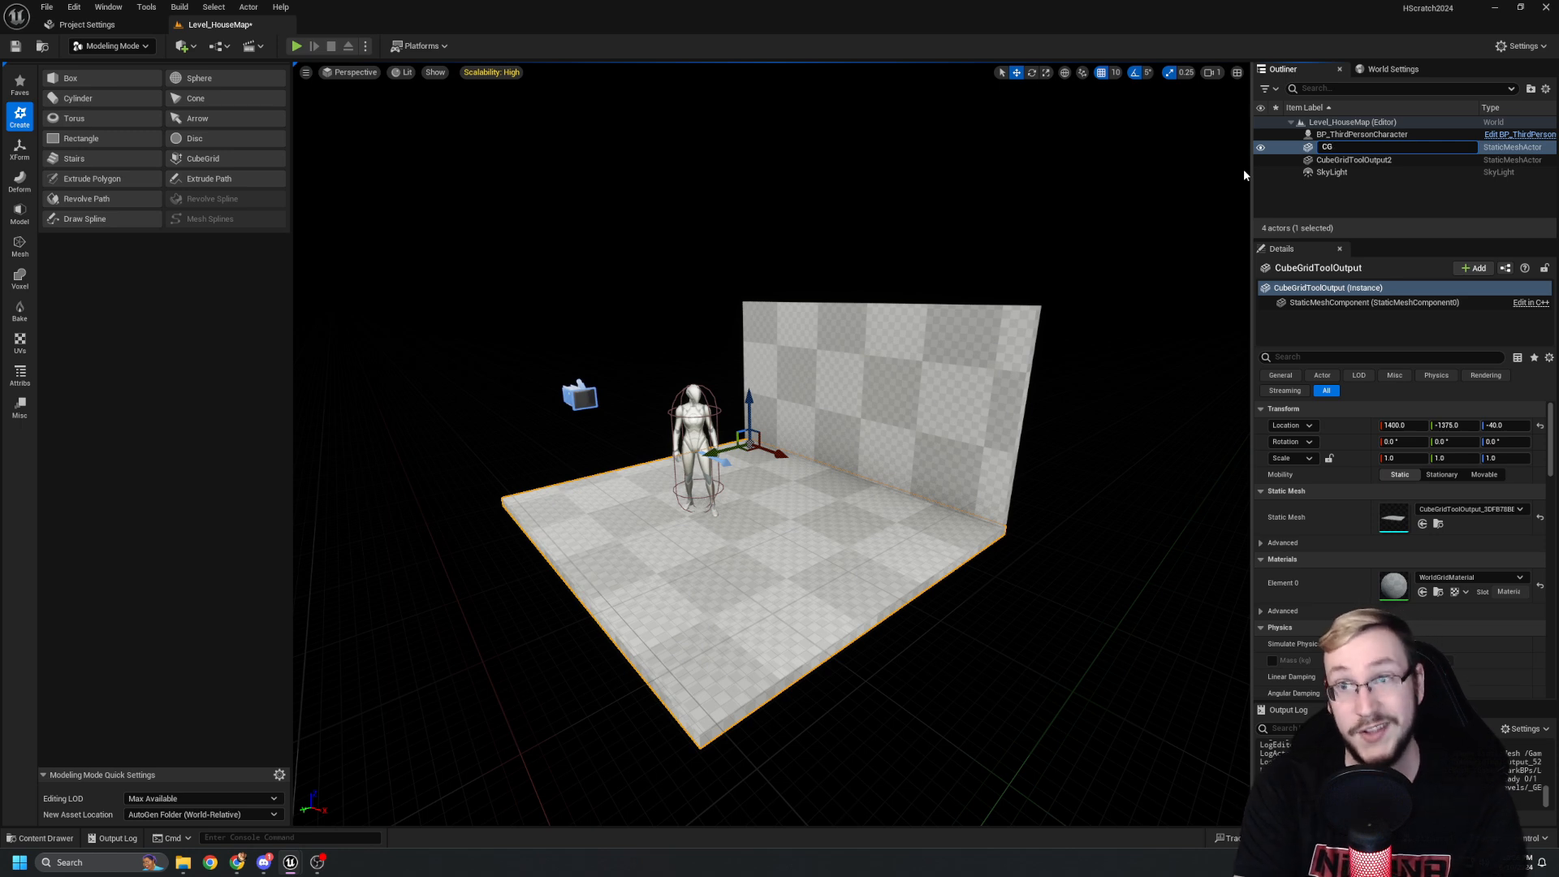
{"action": "type", "text": "_LivingRoomF"}
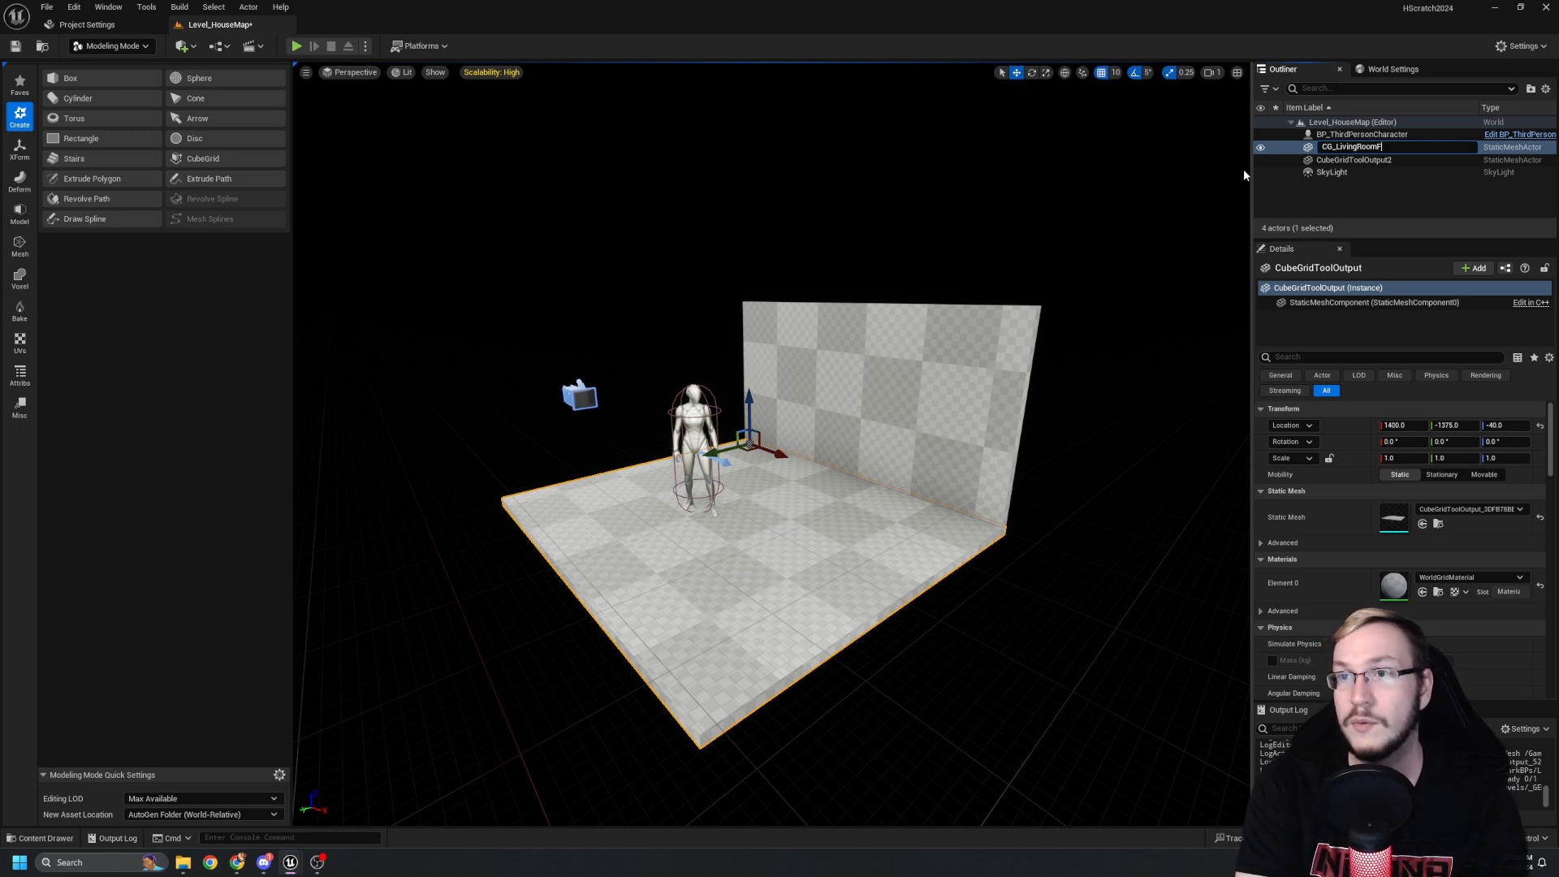
{"action": "type", "text": "loor"}
{"action": "key", "text": "Return"}
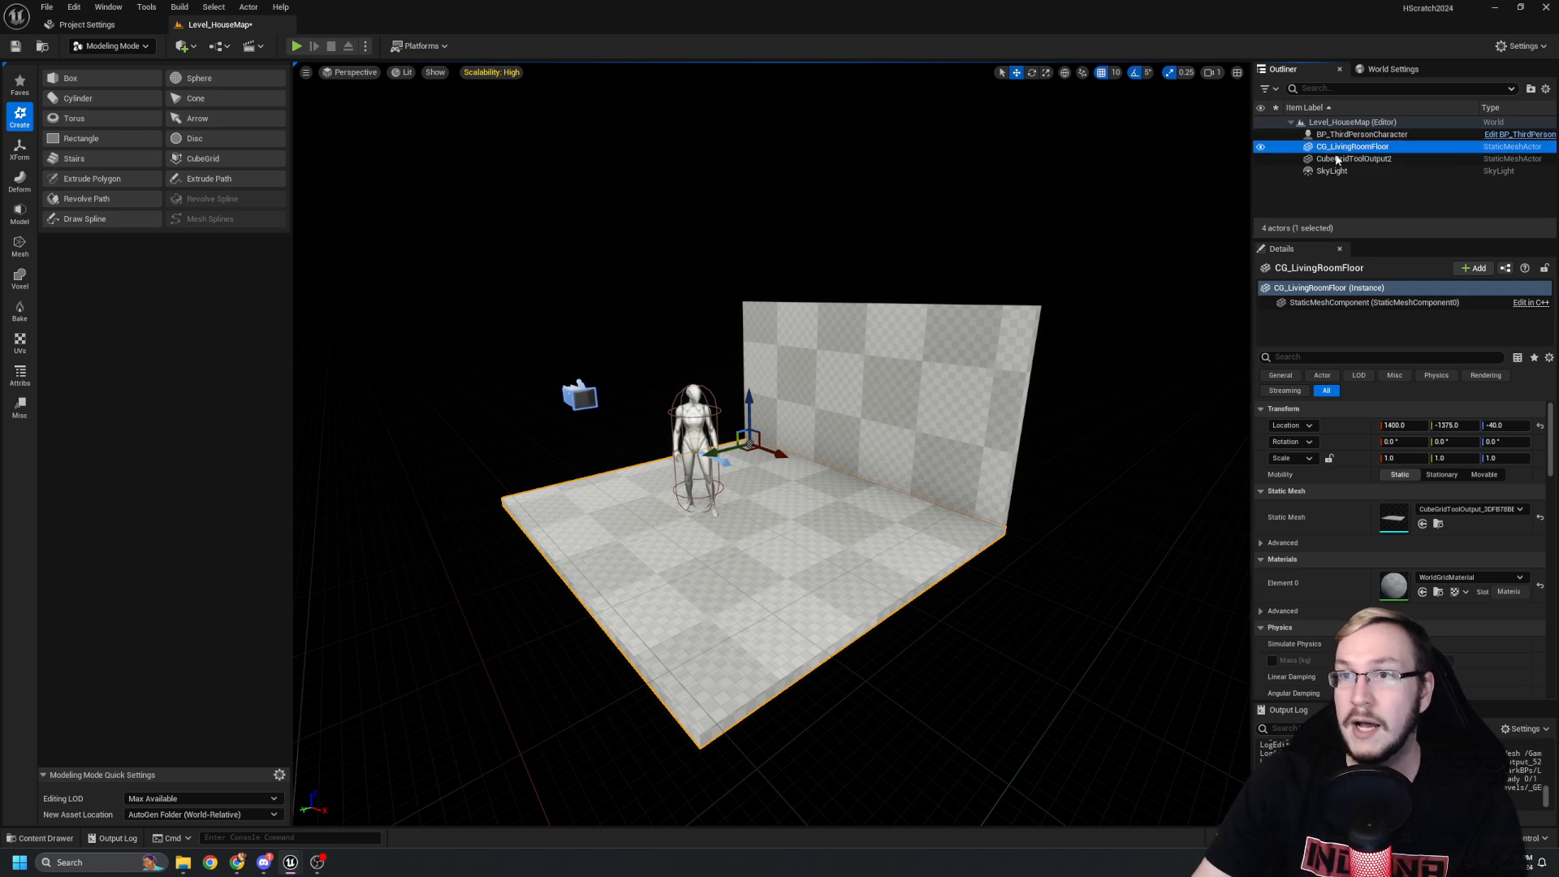
Rename the wall actor in the level to CG_LivingRoomWall and save all changes.
{"action": "left_click", "coordinate": [1333, 159]}
{"action": "key", "text": "F2"}
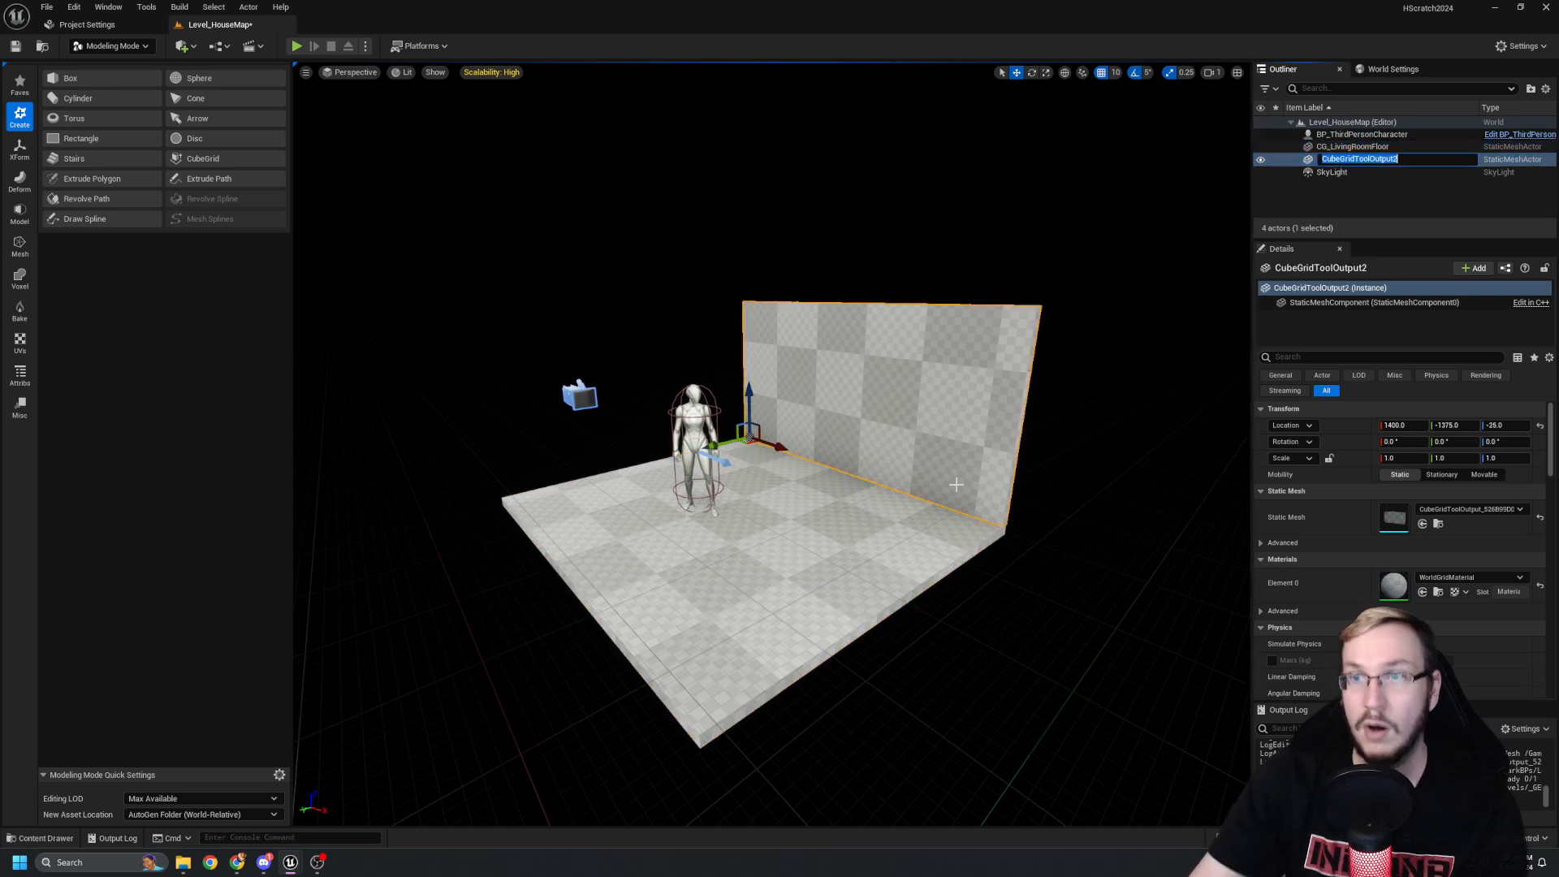
{"action": "type", "text": "CG_L"}
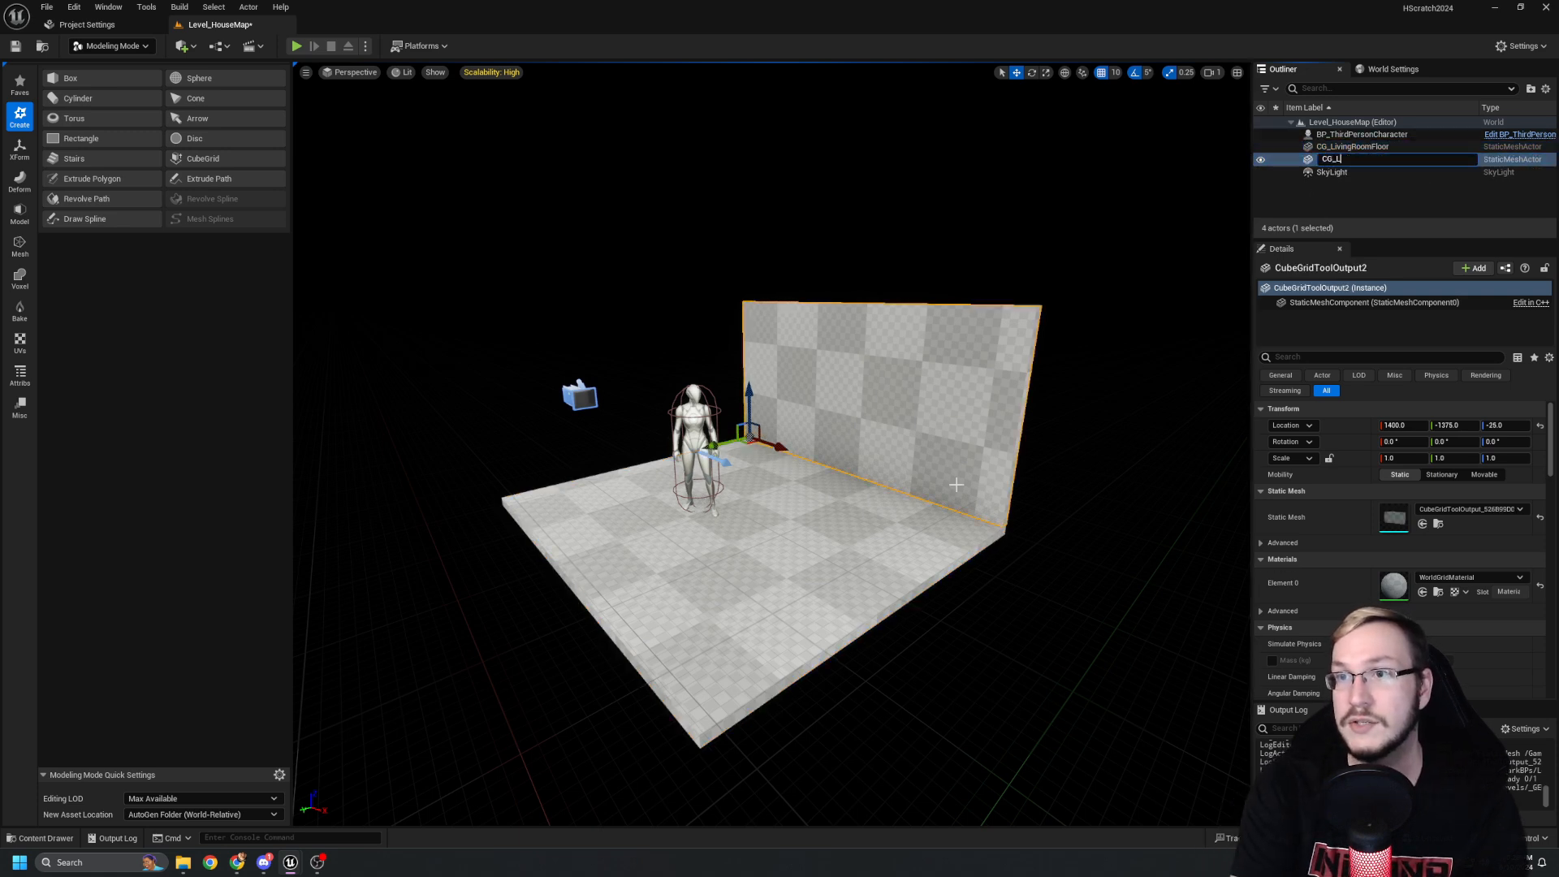
{"action": "type", "text": "ivingRoomWall"}
{"action": "key", "text": "Return"}
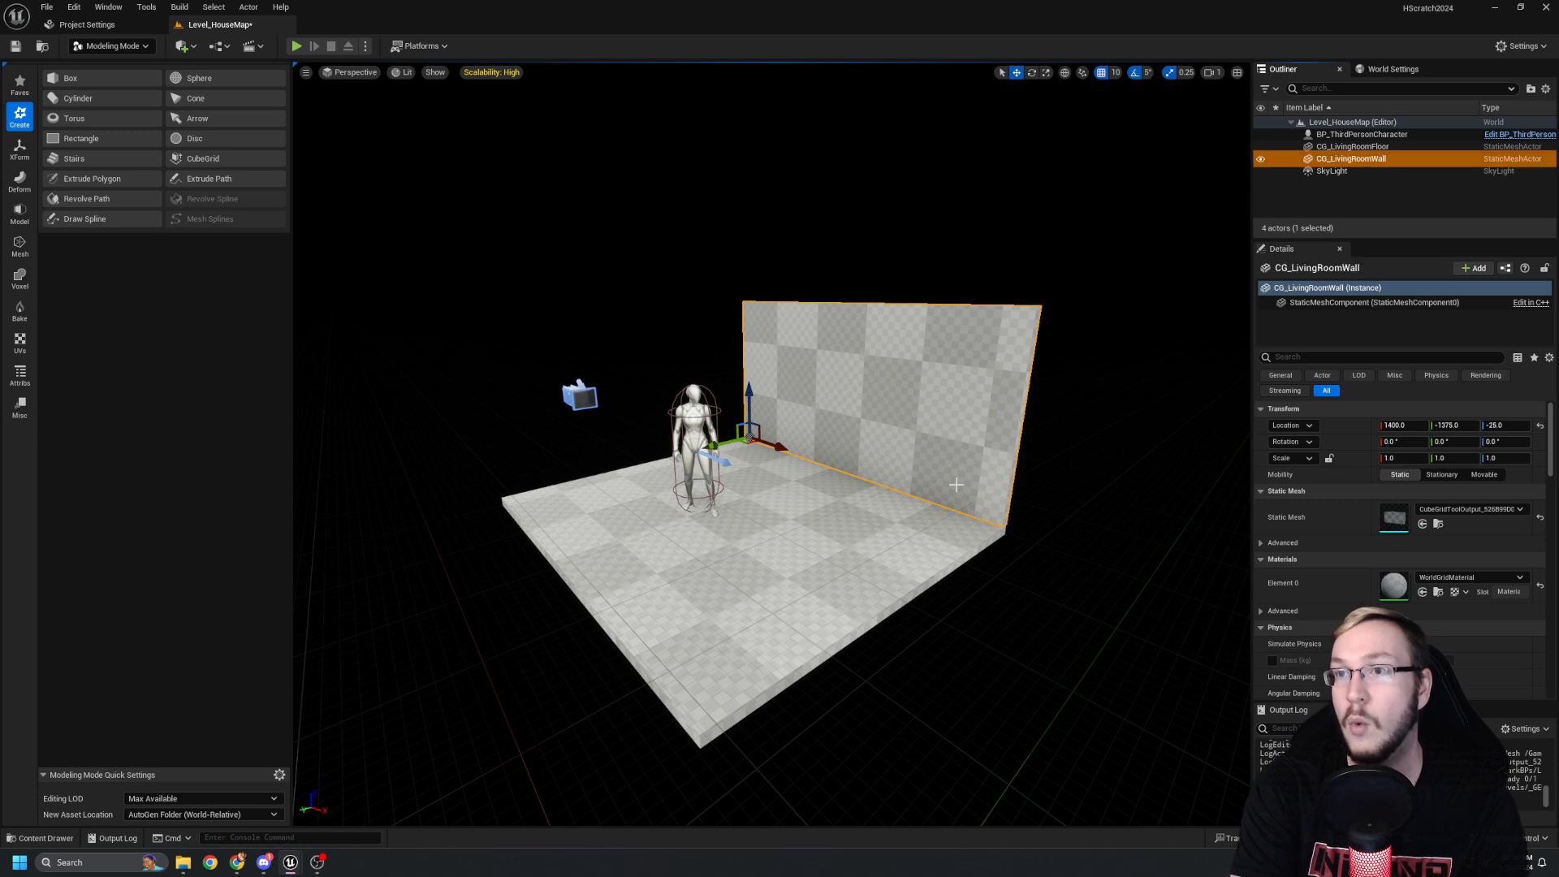
{"action": "right_click_drag", "start_coordinate": [956, 445], "coordinate": [954, 431]}
{"action": "key", "text": "ctrl+shift+s"}
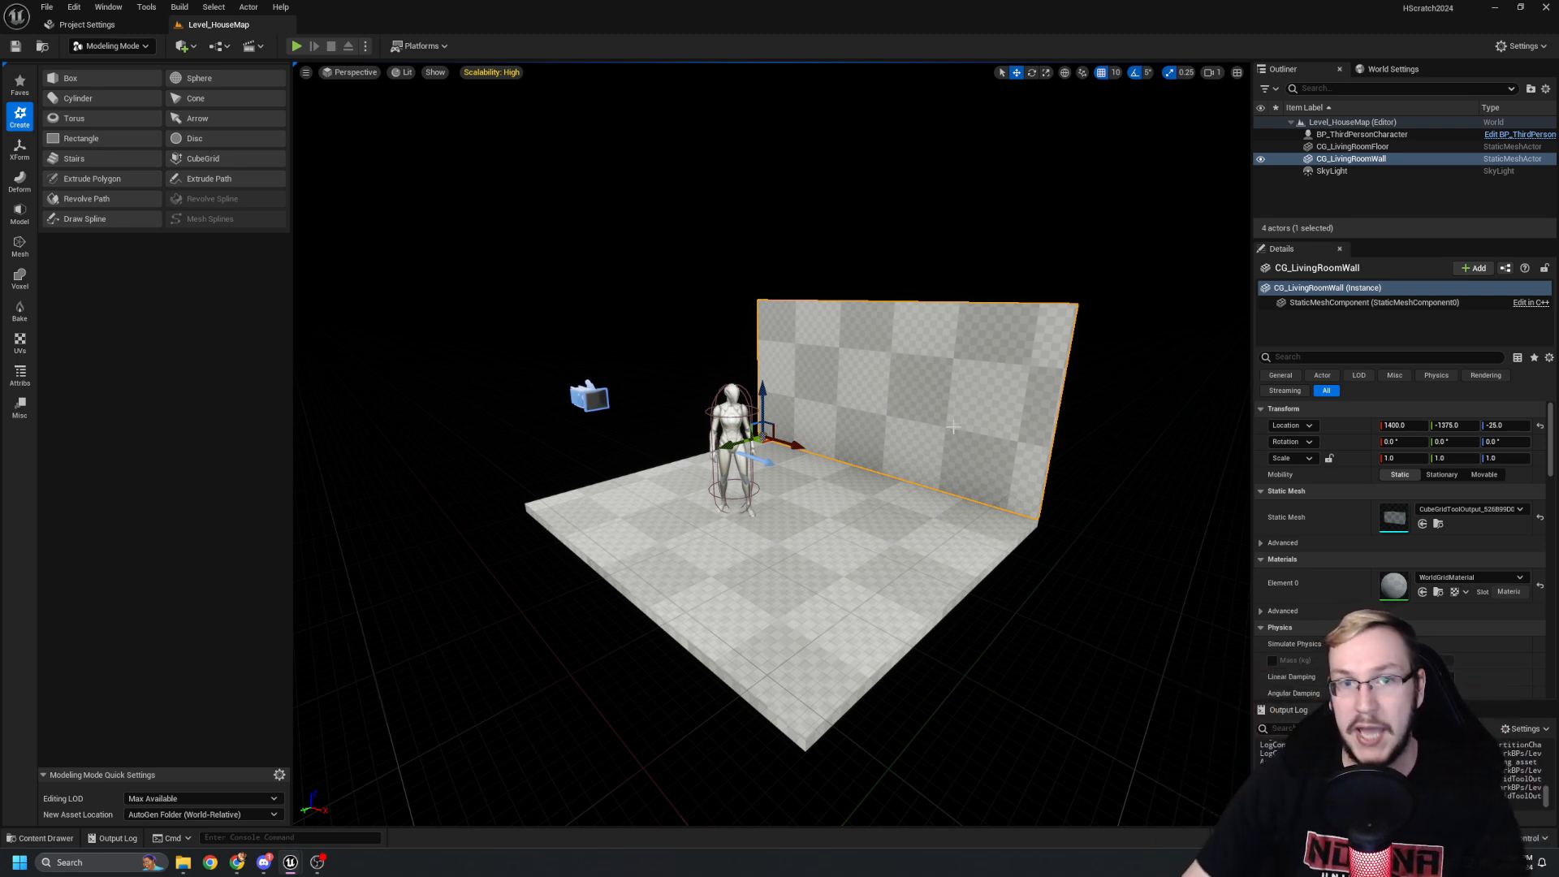
Locate the wall's static mesh asset in the project content and rename it CG_LivingRoomWall.
{"action": "right_click_drag", "start_coordinate": [981, 433], "coordinate": [993, 434]}
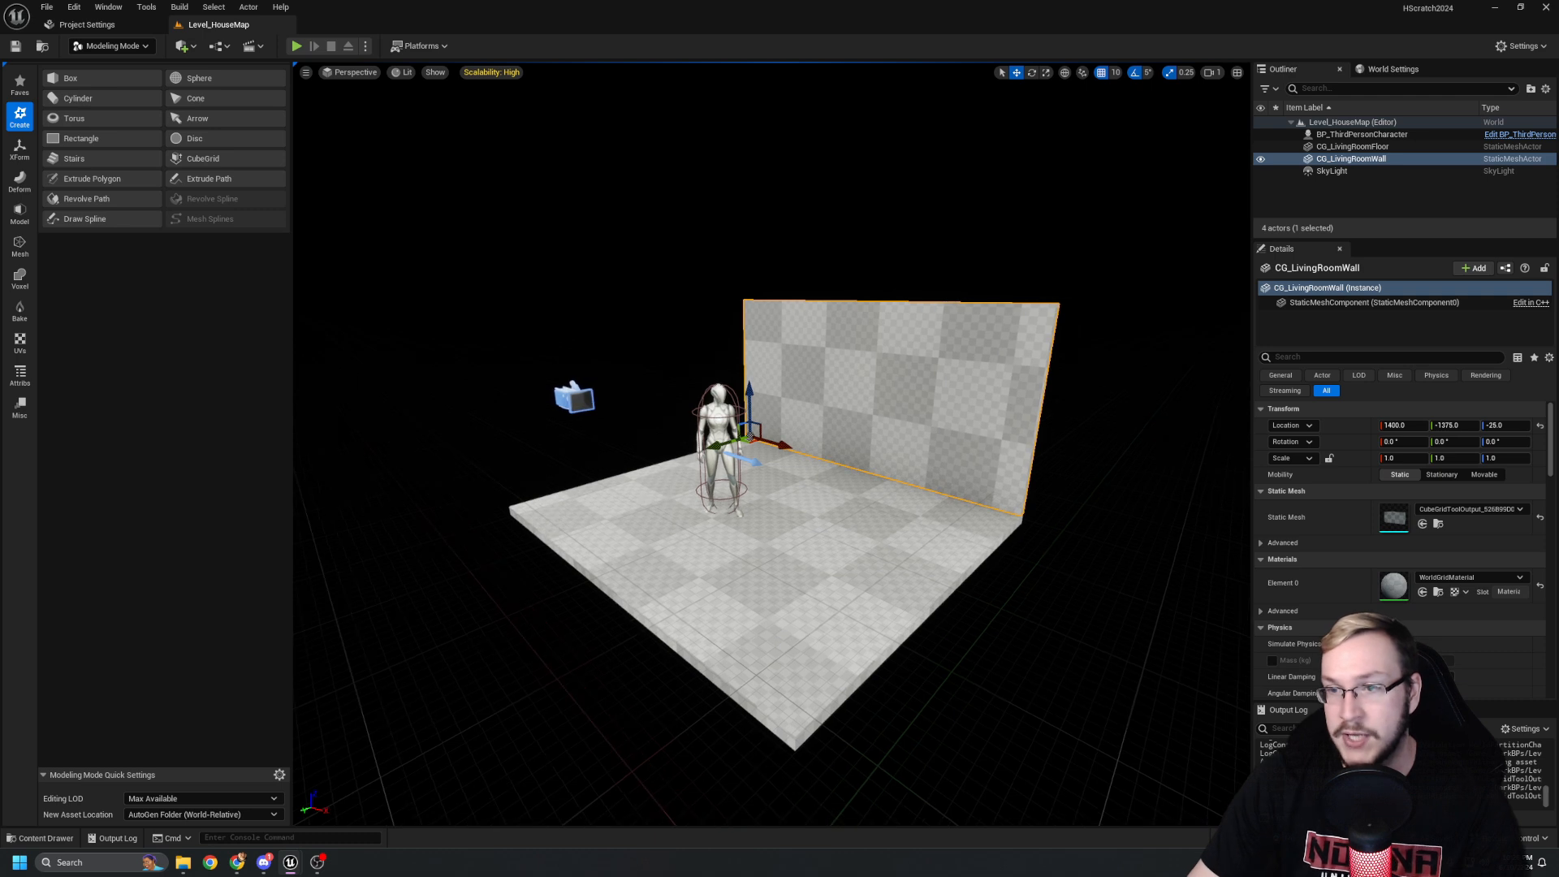
{"action": "left_click", "coordinate": [1360, 160]}
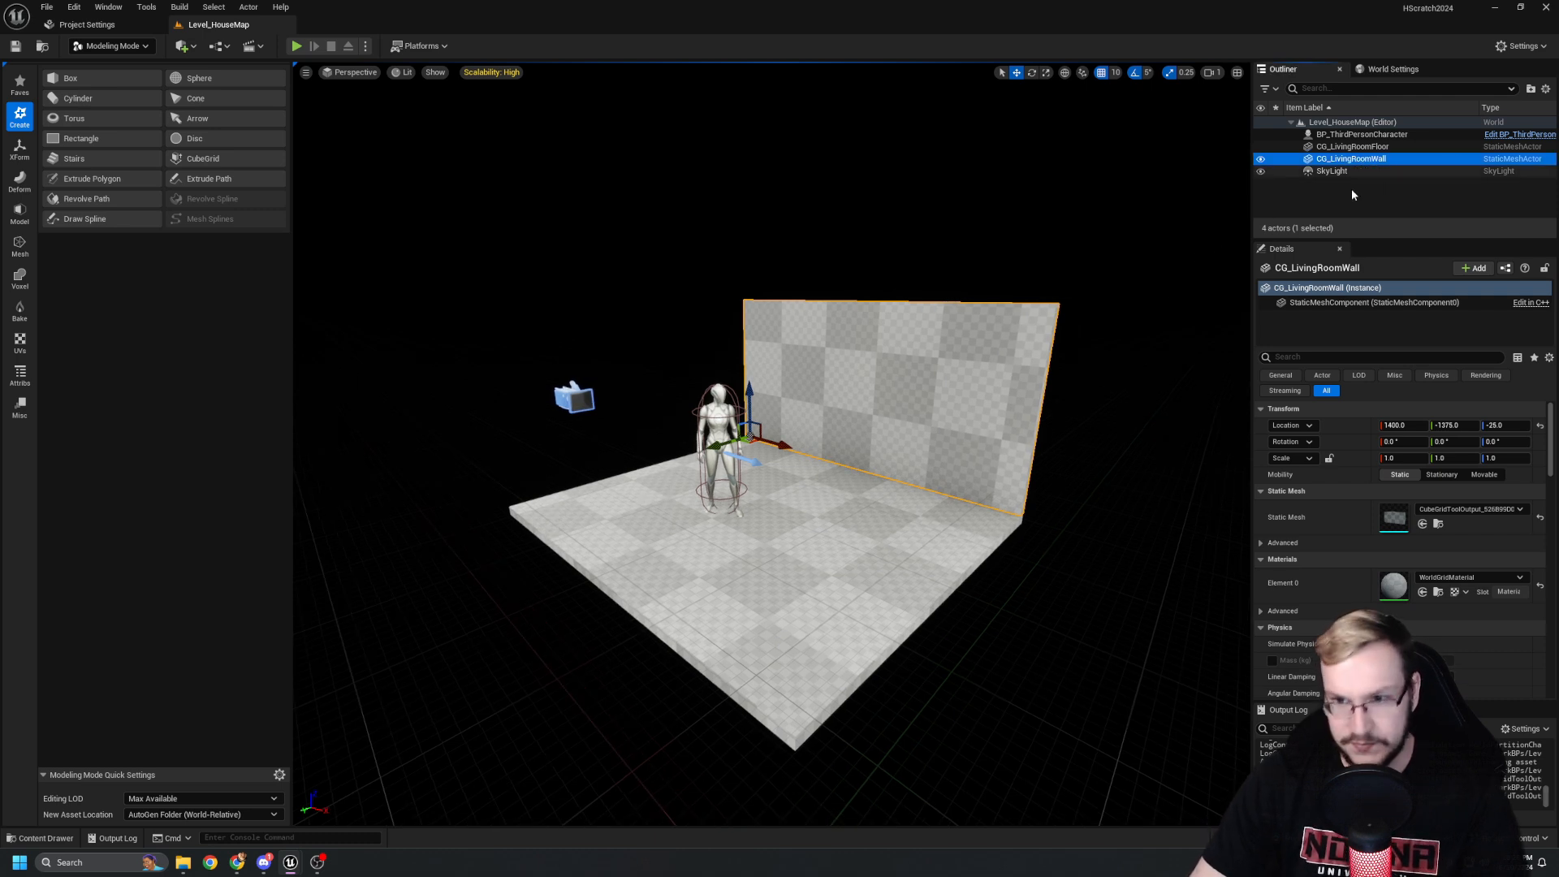
{"action": "left_click", "coordinate": [1439, 525]}
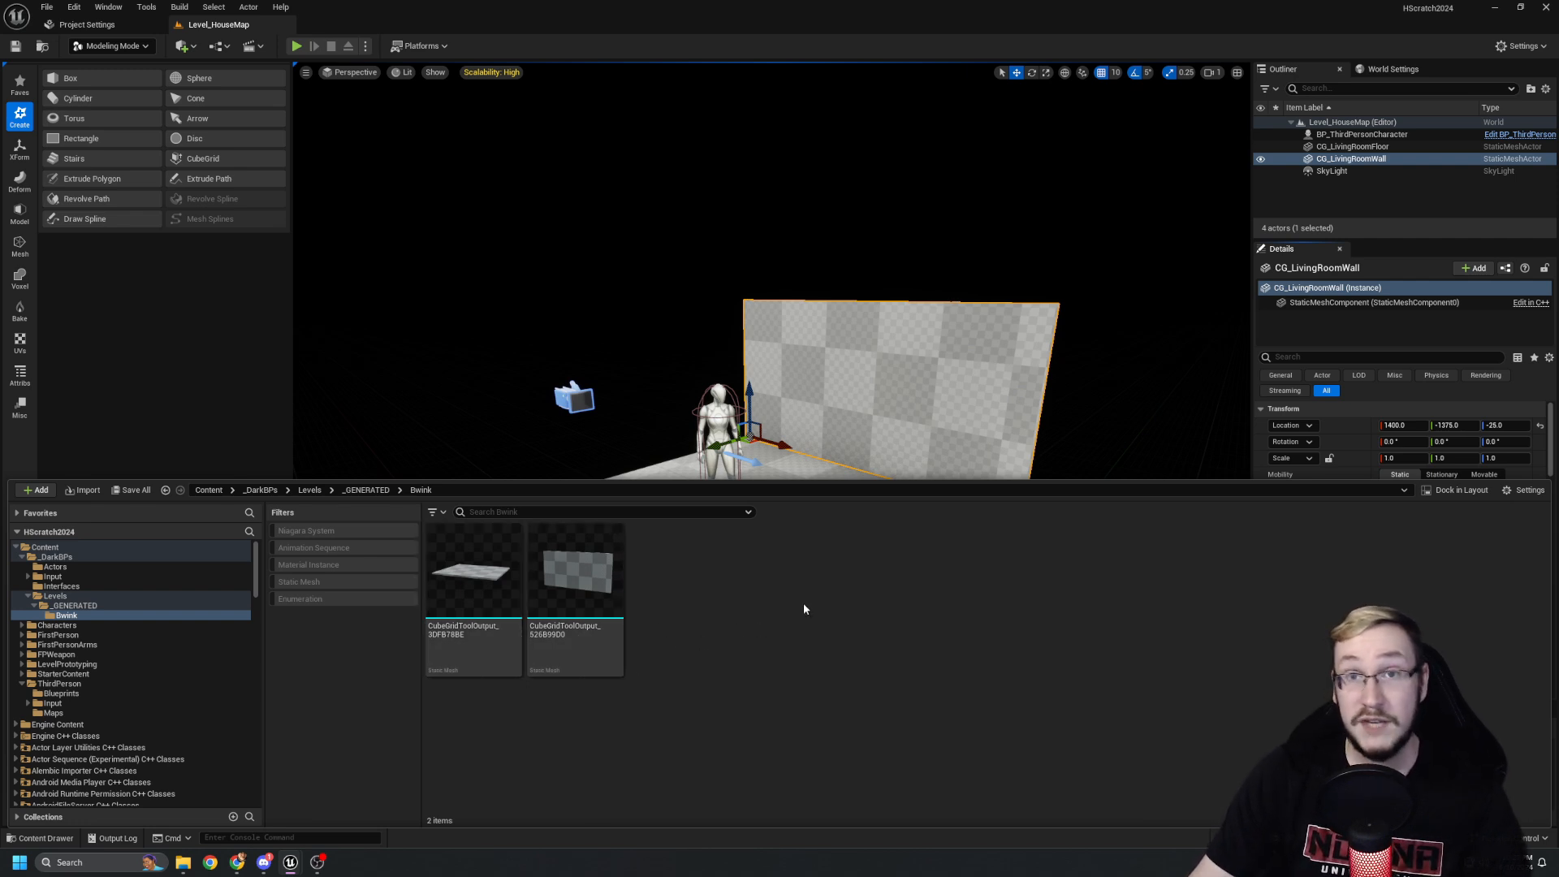
{"action": "left_click", "coordinate": [575, 601]}
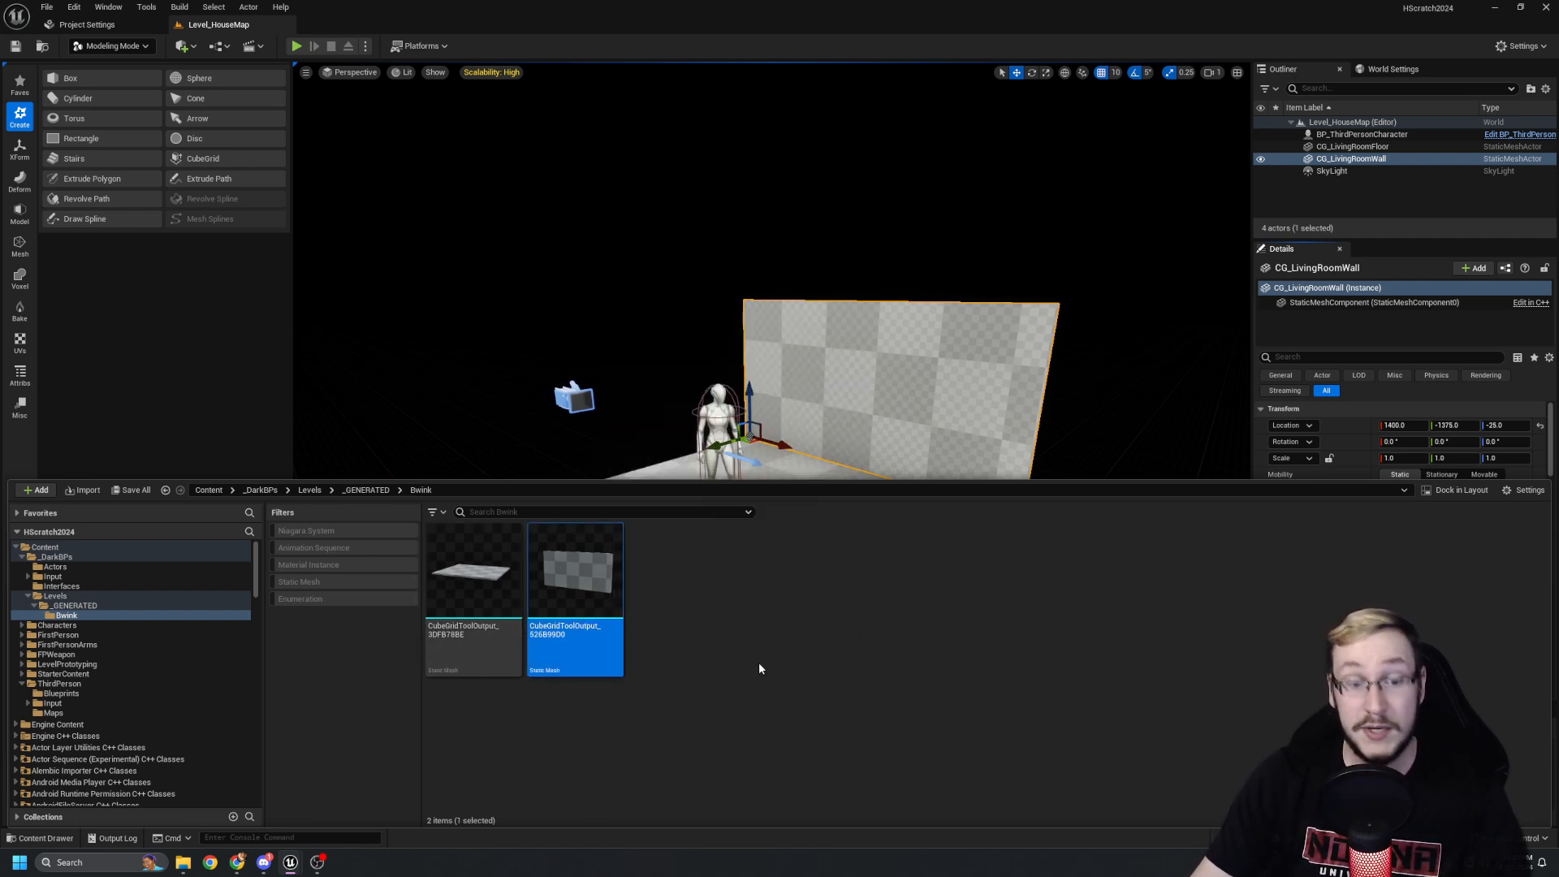
{"action": "key", "text": "F2"}
{"action": "type", "text": "CG_"}
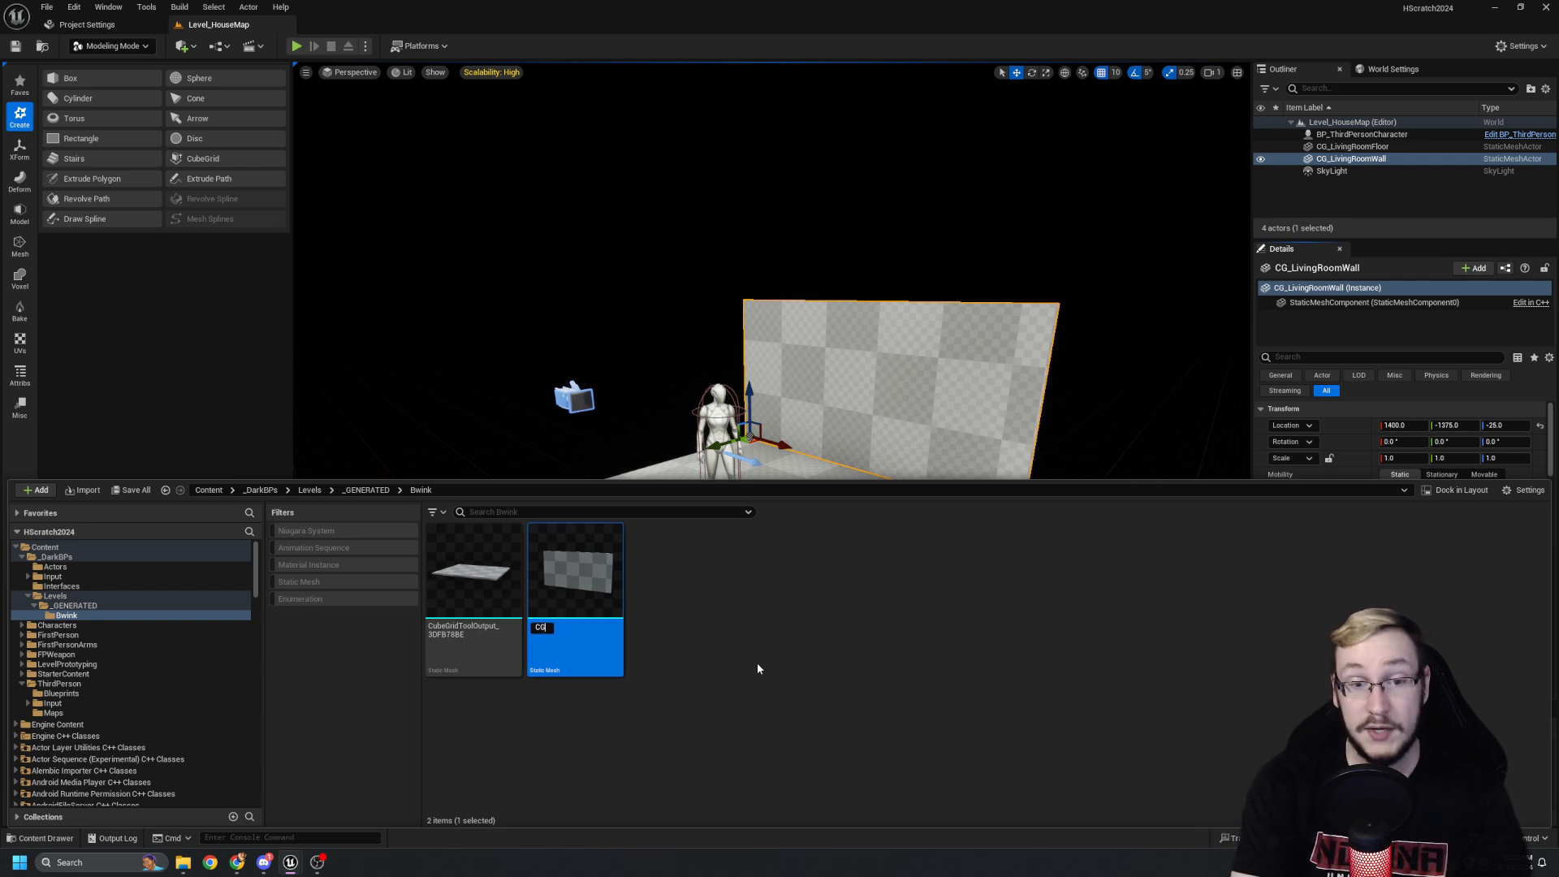
{"action": "type", "text": "LivingRoomWall"}
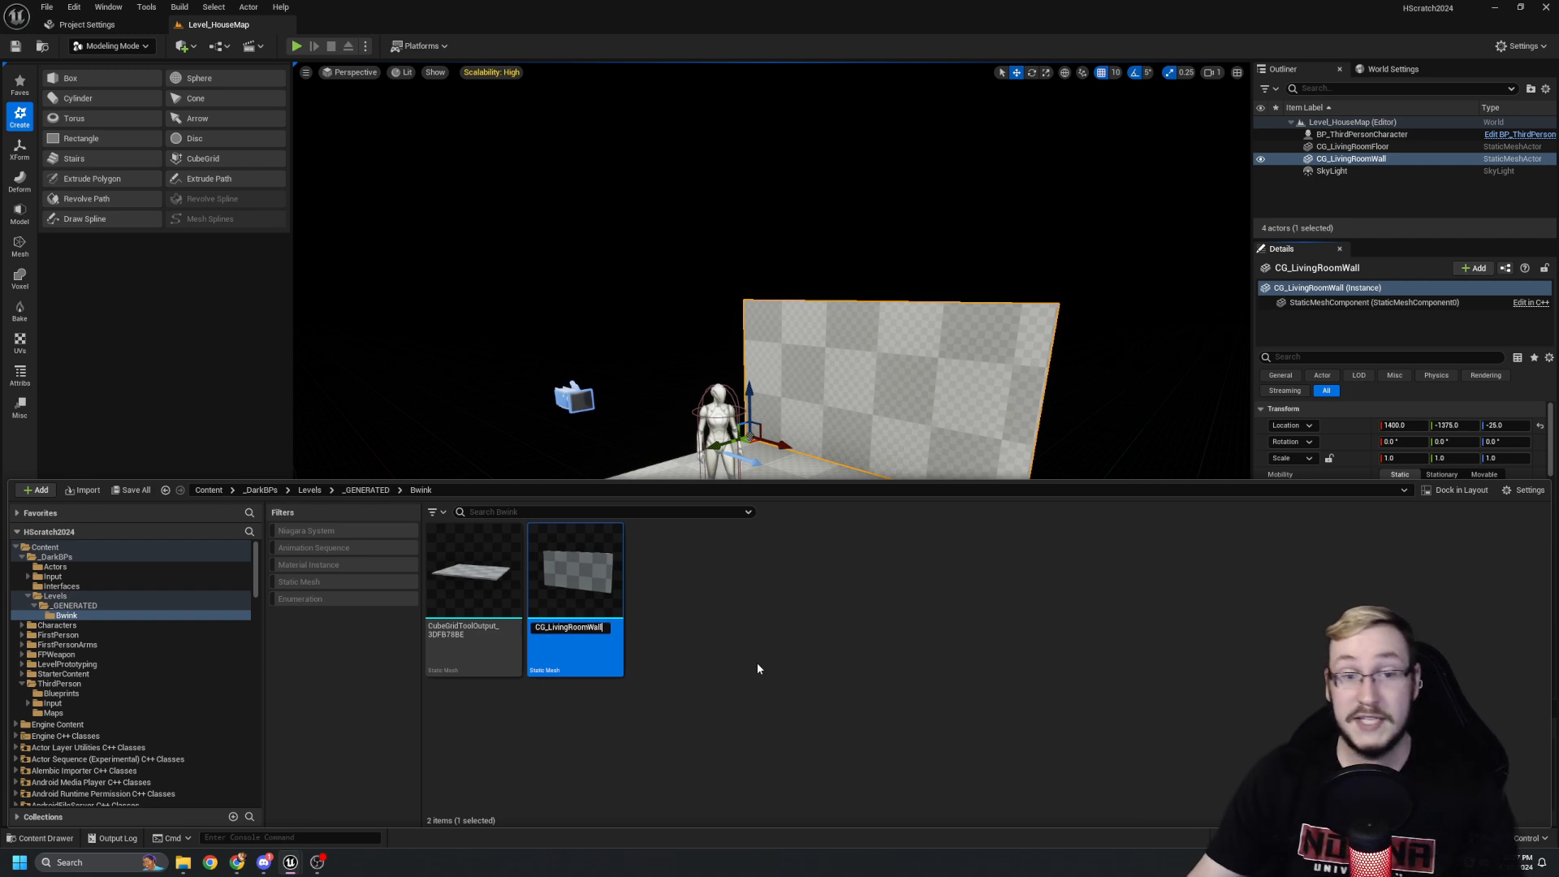
{"action": "key", "text": "Return"}
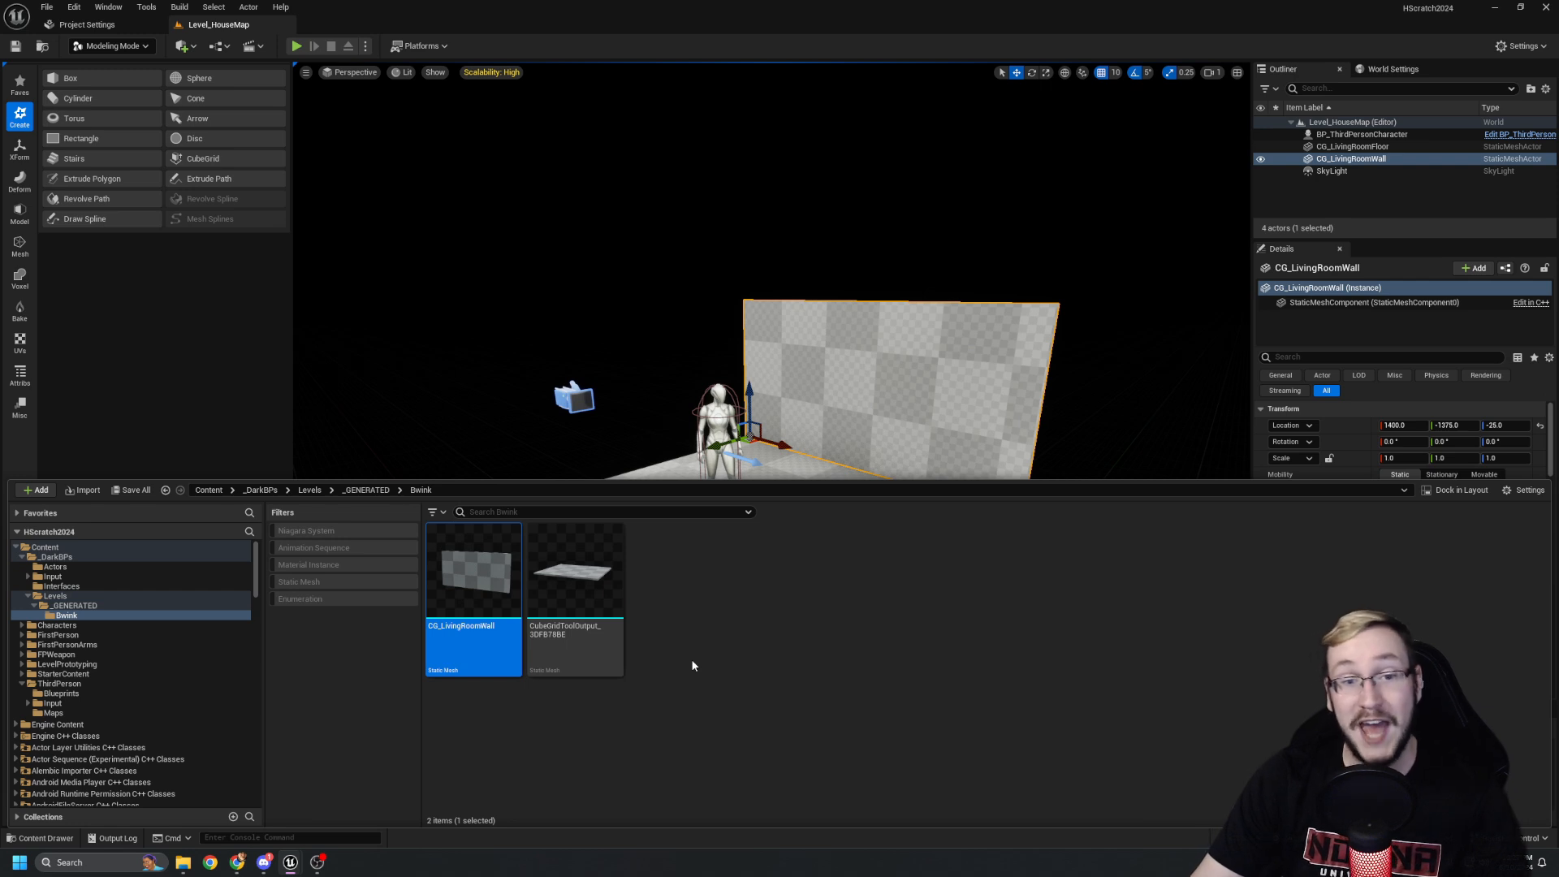
Rename the floor's static mesh asset in the same folder to CG_LivingRoomFloor.
{"action": "left_click", "coordinate": [620, 645]}
{"action": "key", "text": "F2"}
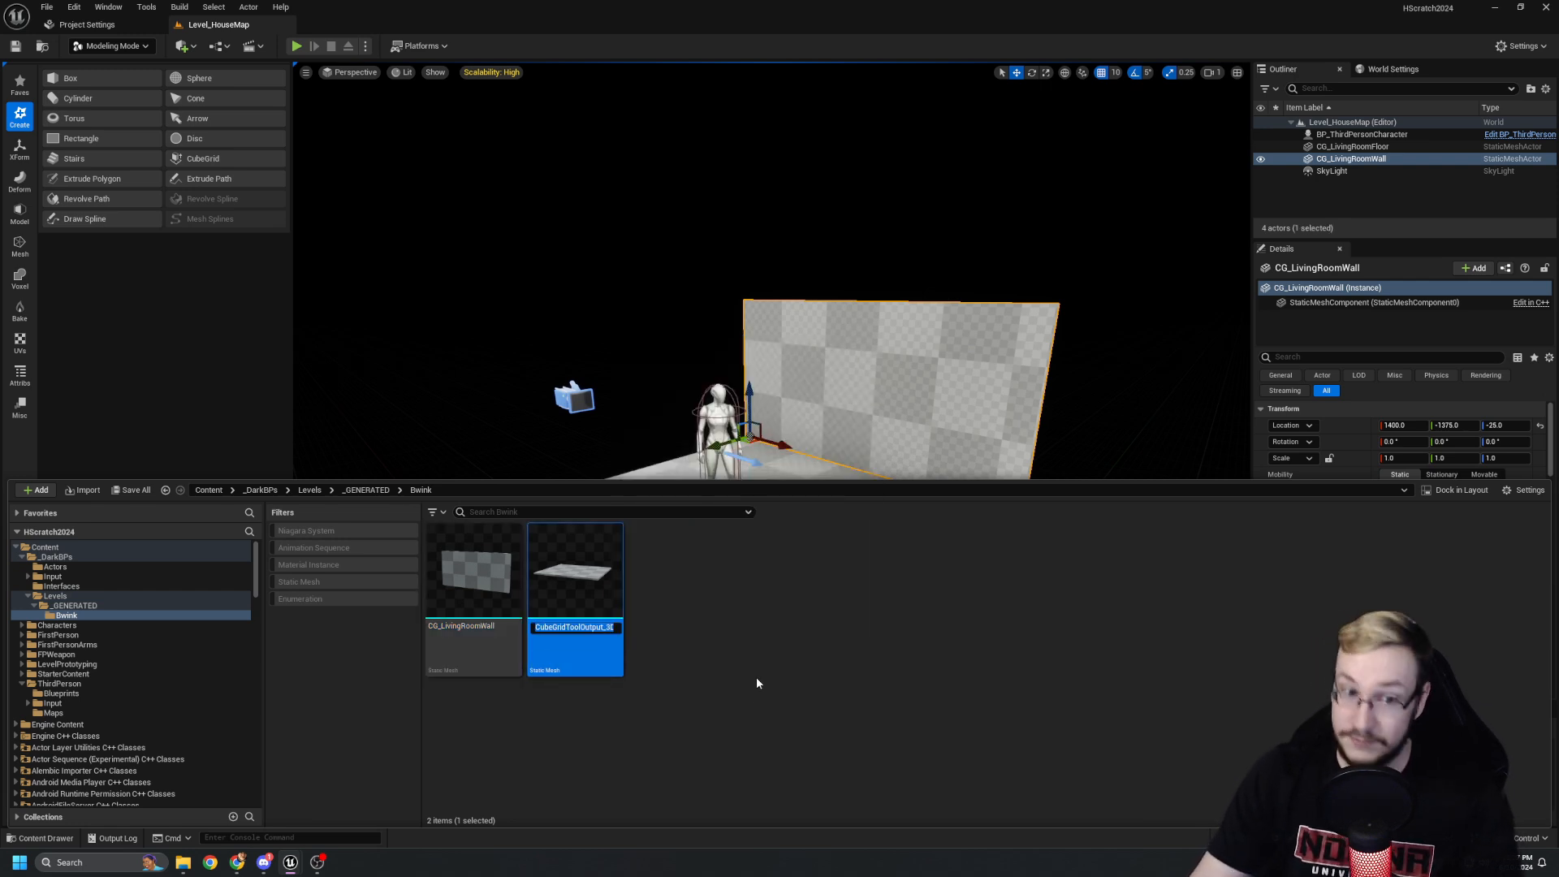
{"action": "type", "text": "CG_"}
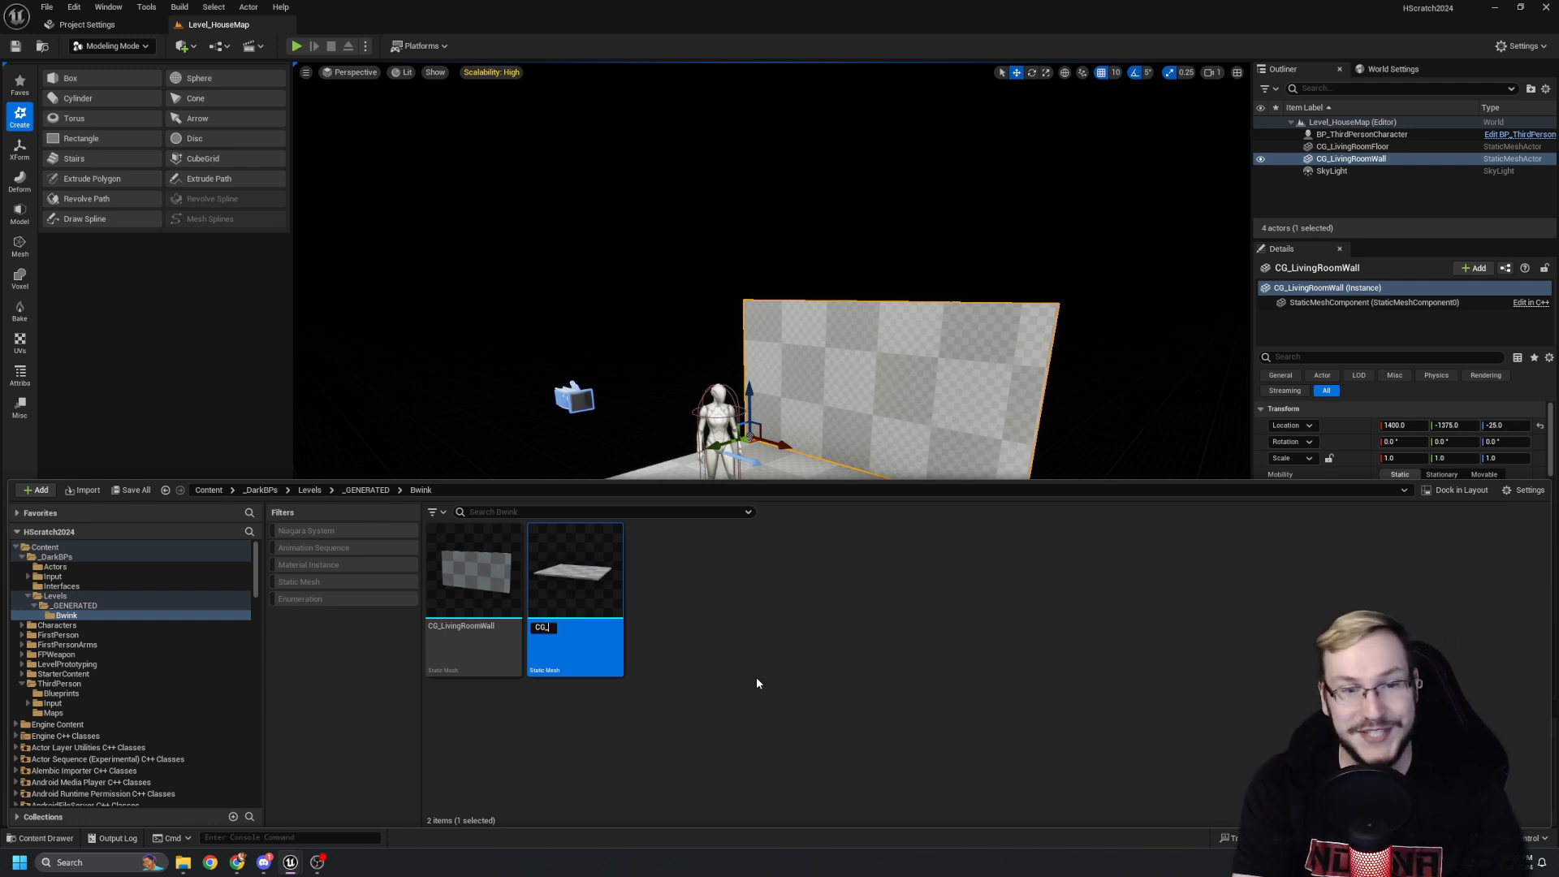
{"action": "type", "text": "L"}
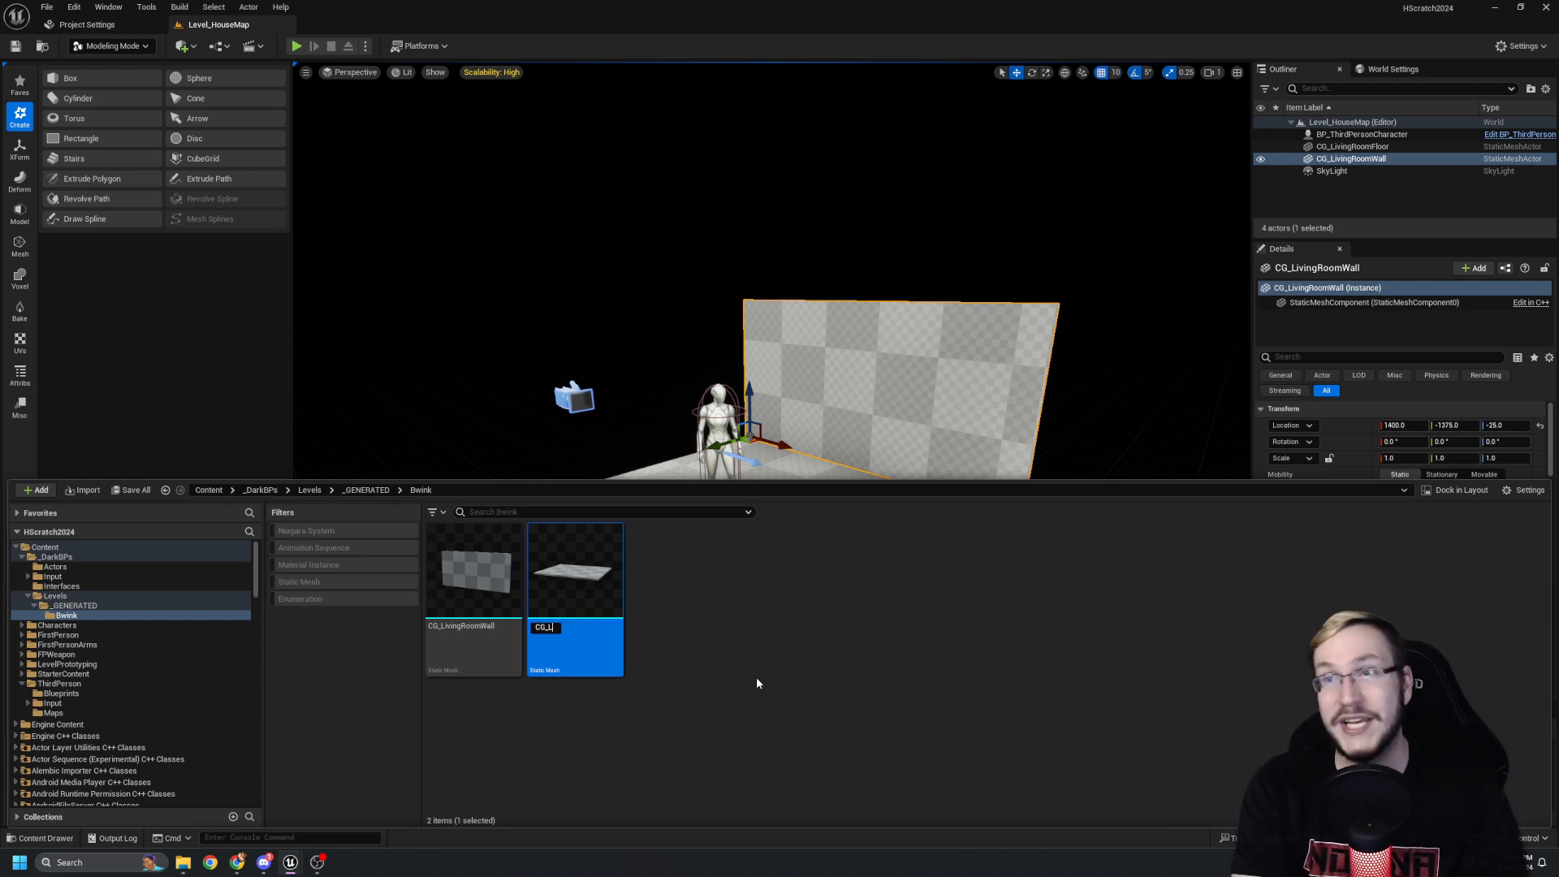
{"action": "type", "text": "ivingRoomFloor"}
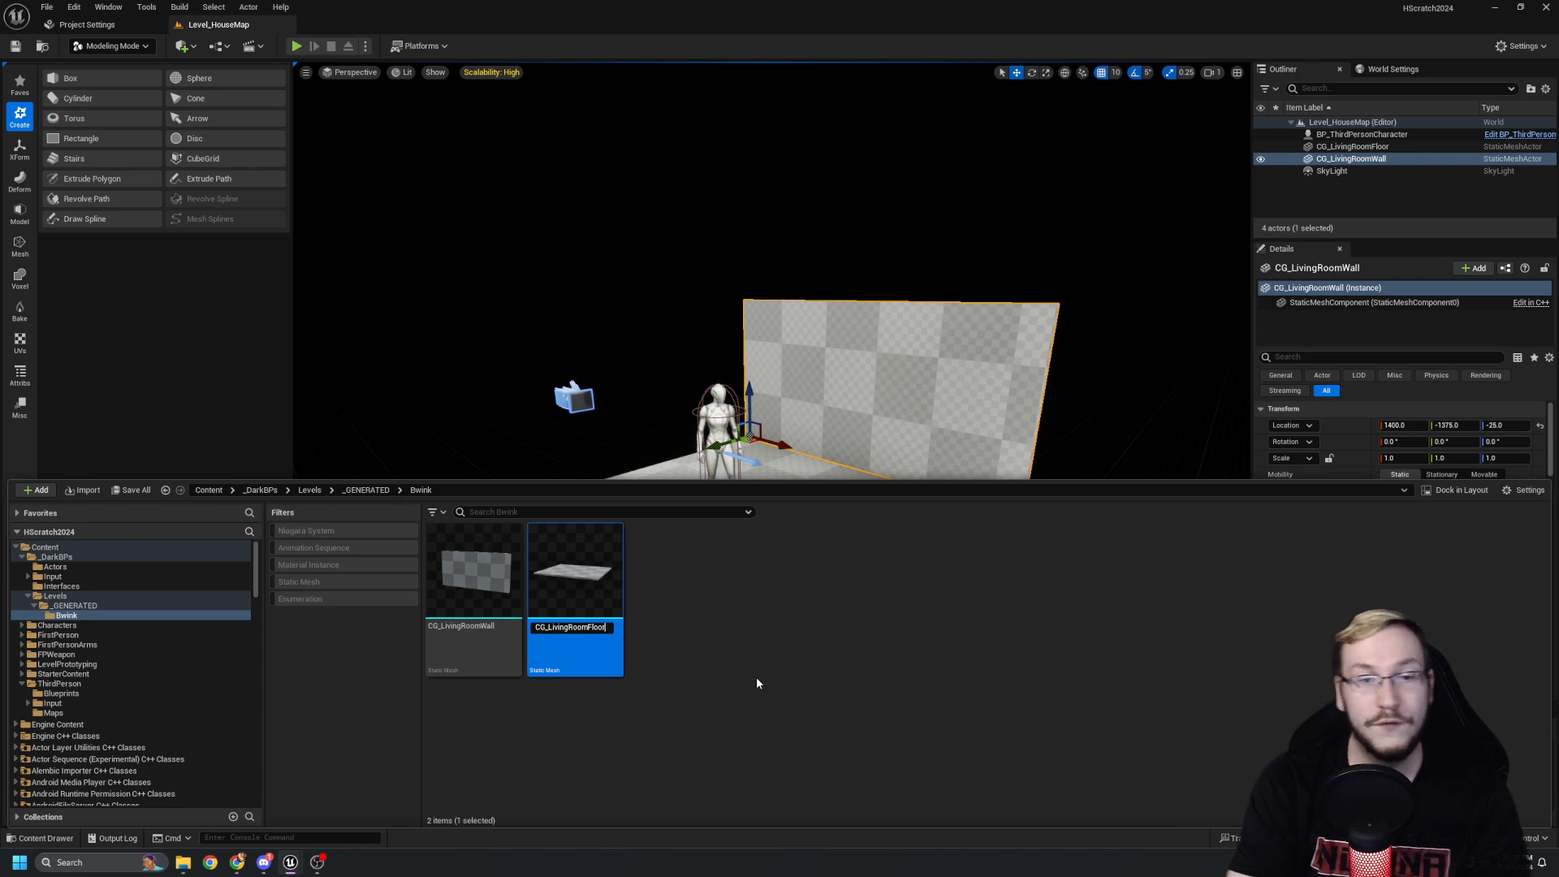
{"action": "key", "text": "Return"}
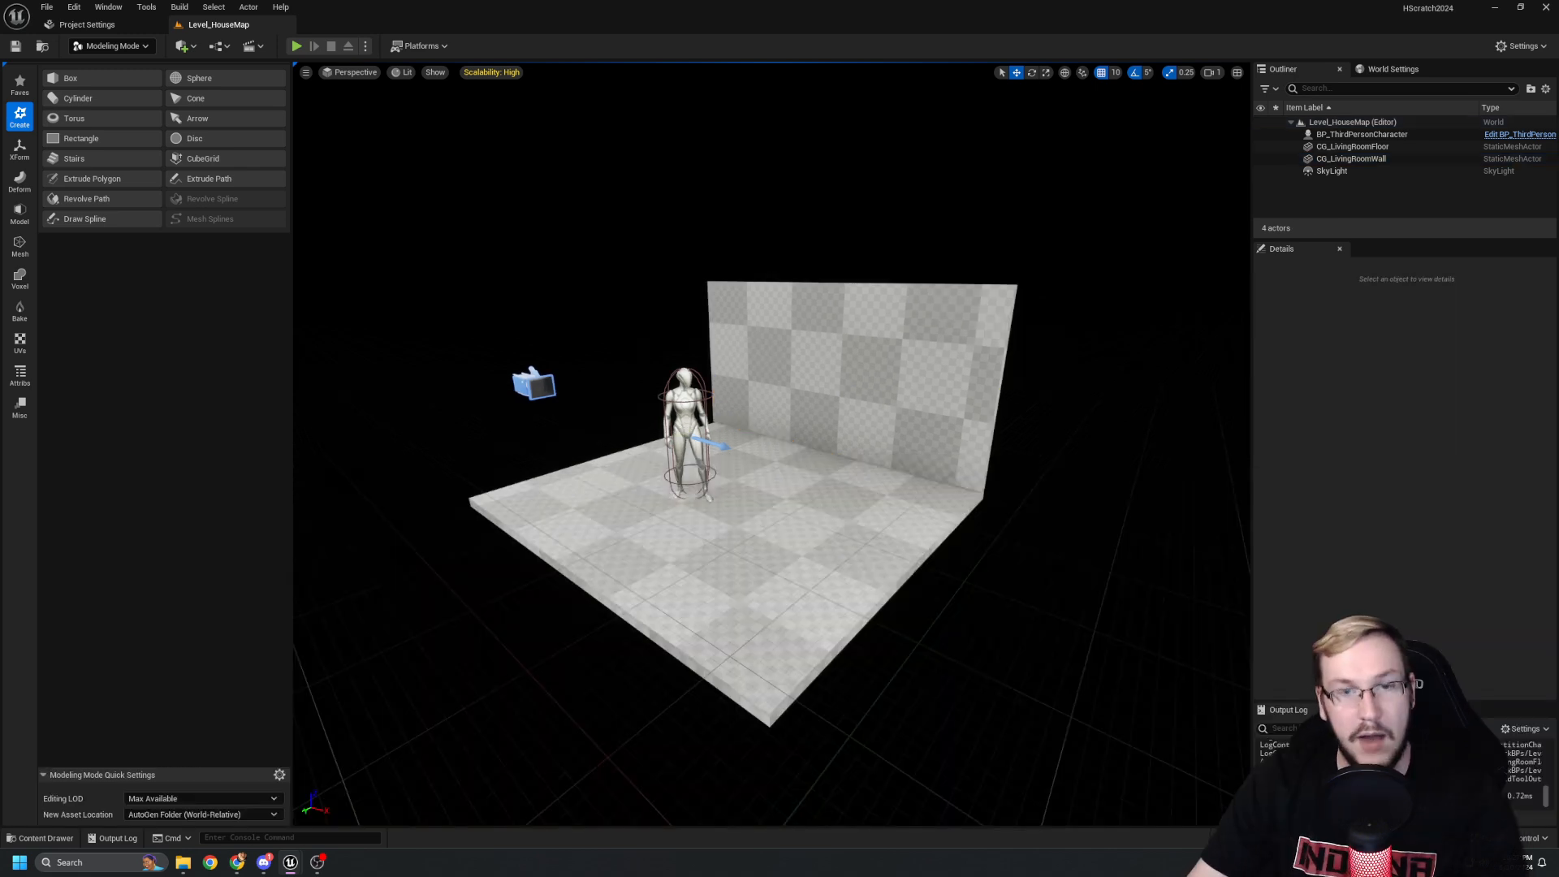
Start a new CubeGrid asset and select a one-cell-wide strip along the floor edge that the character faces, adjoining the existing wall.
{"action": "right_click_drag", "start_coordinate": [449, 268], "coordinate": [714, 272]}
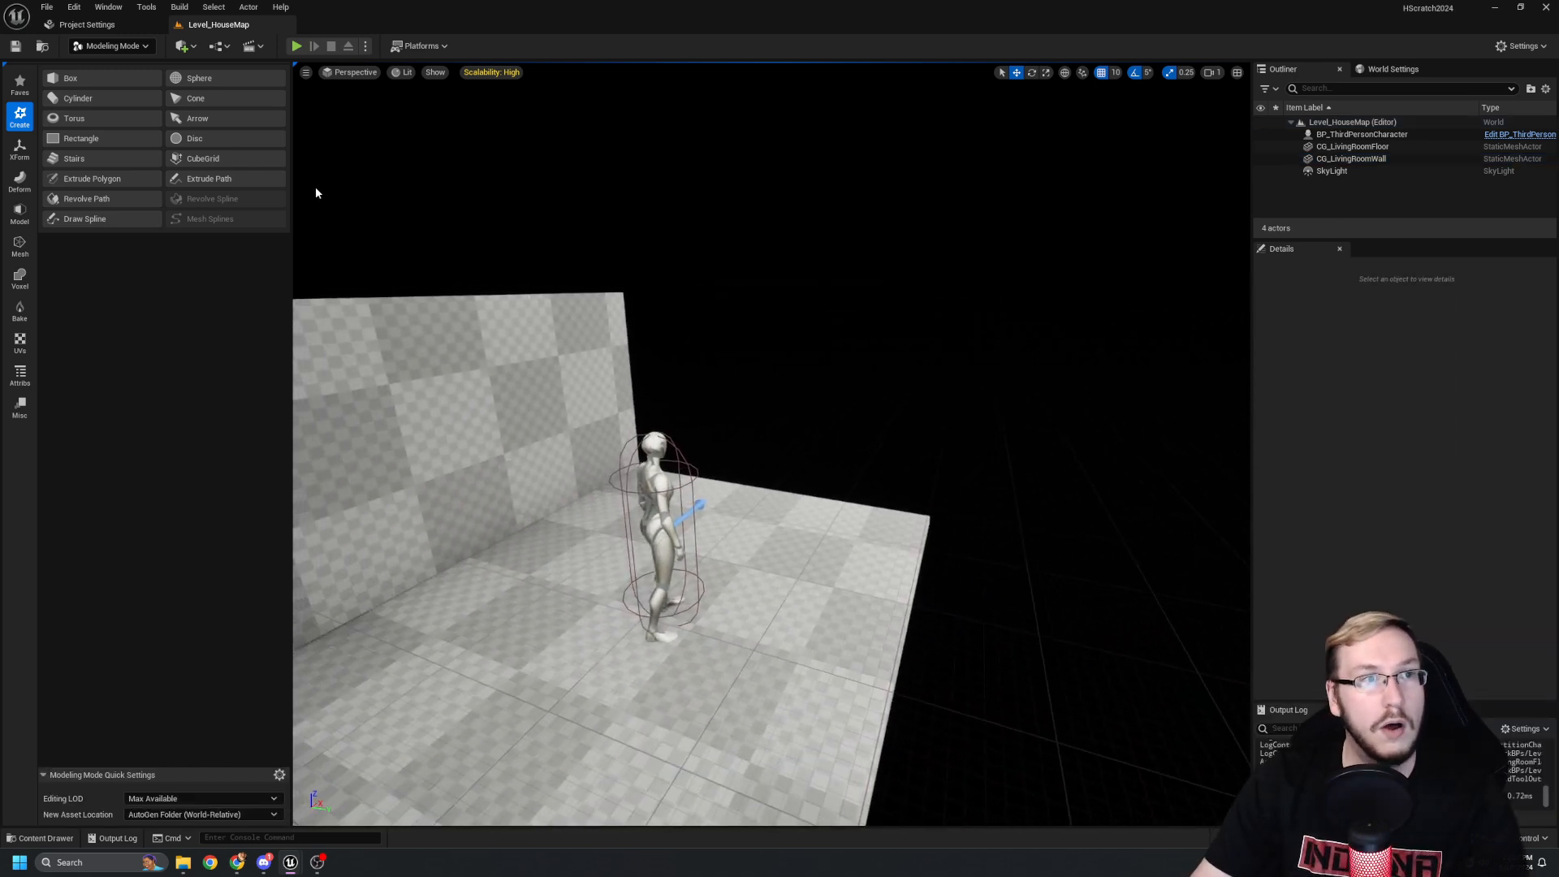
{"action": "right_click_drag", "start_coordinate": [485, 216], "coordinate": [447, 212]}
{"action": "left_click", "coordinate": [209, 165]}
{"action": "right_click_drag", "start_coordinate": [649, 455], "coordinate": [595, 419]}
{"action": "right_click_drag", "start_coordinate": [768, 503], "coordinate": [910, 585]}
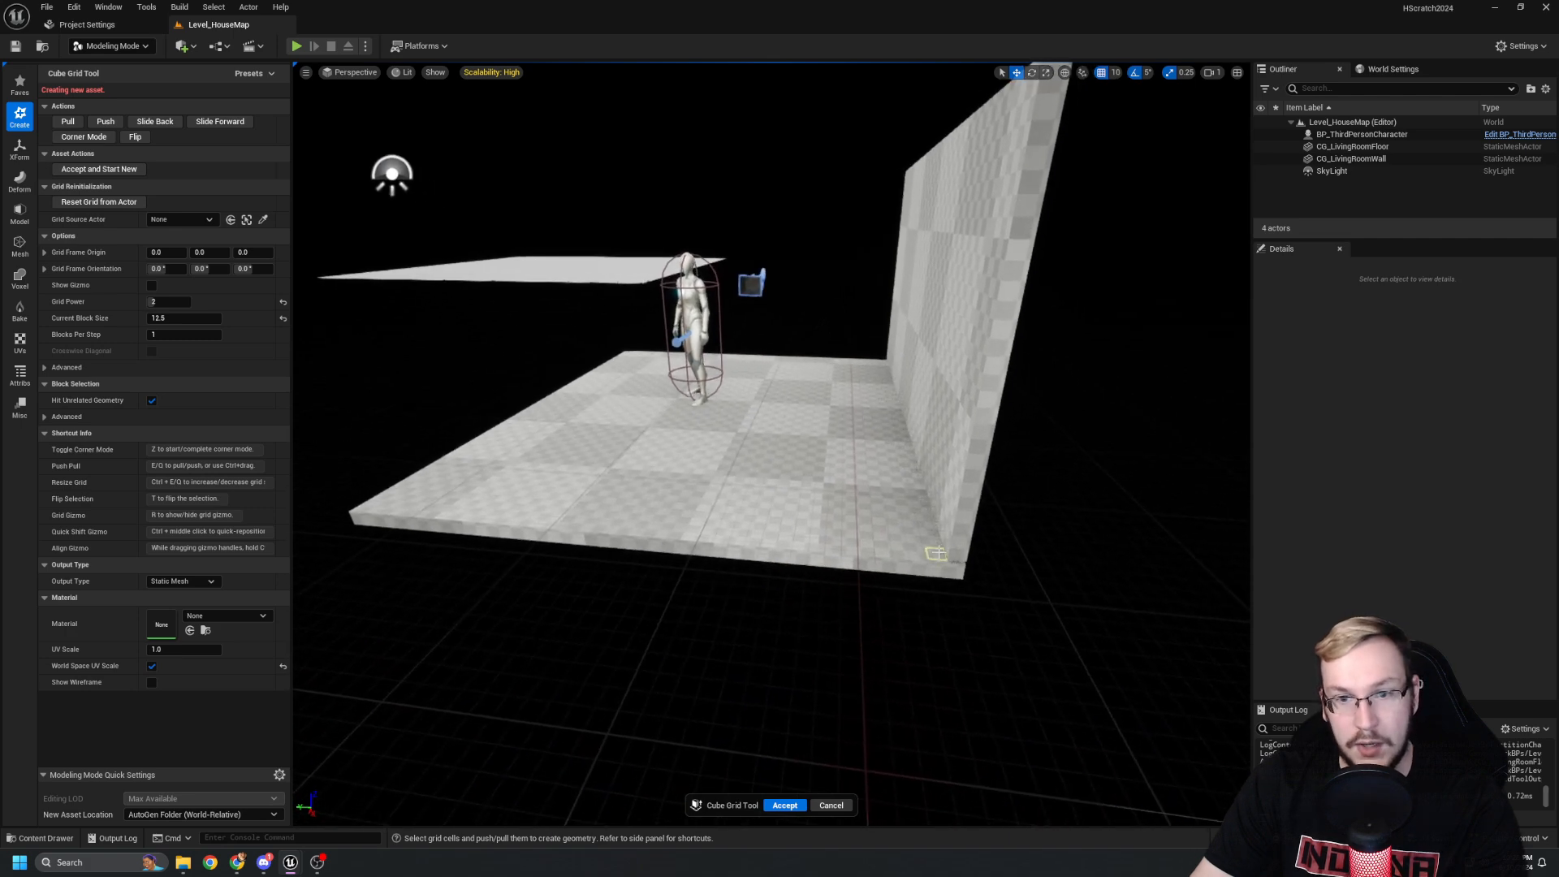
{"action": "left_click", "coordinate": [361, 508], "text": "shift"}
{"action": "right_click_drag", "start_coordinate": [495, 577], "coordinate": [780, 544]}
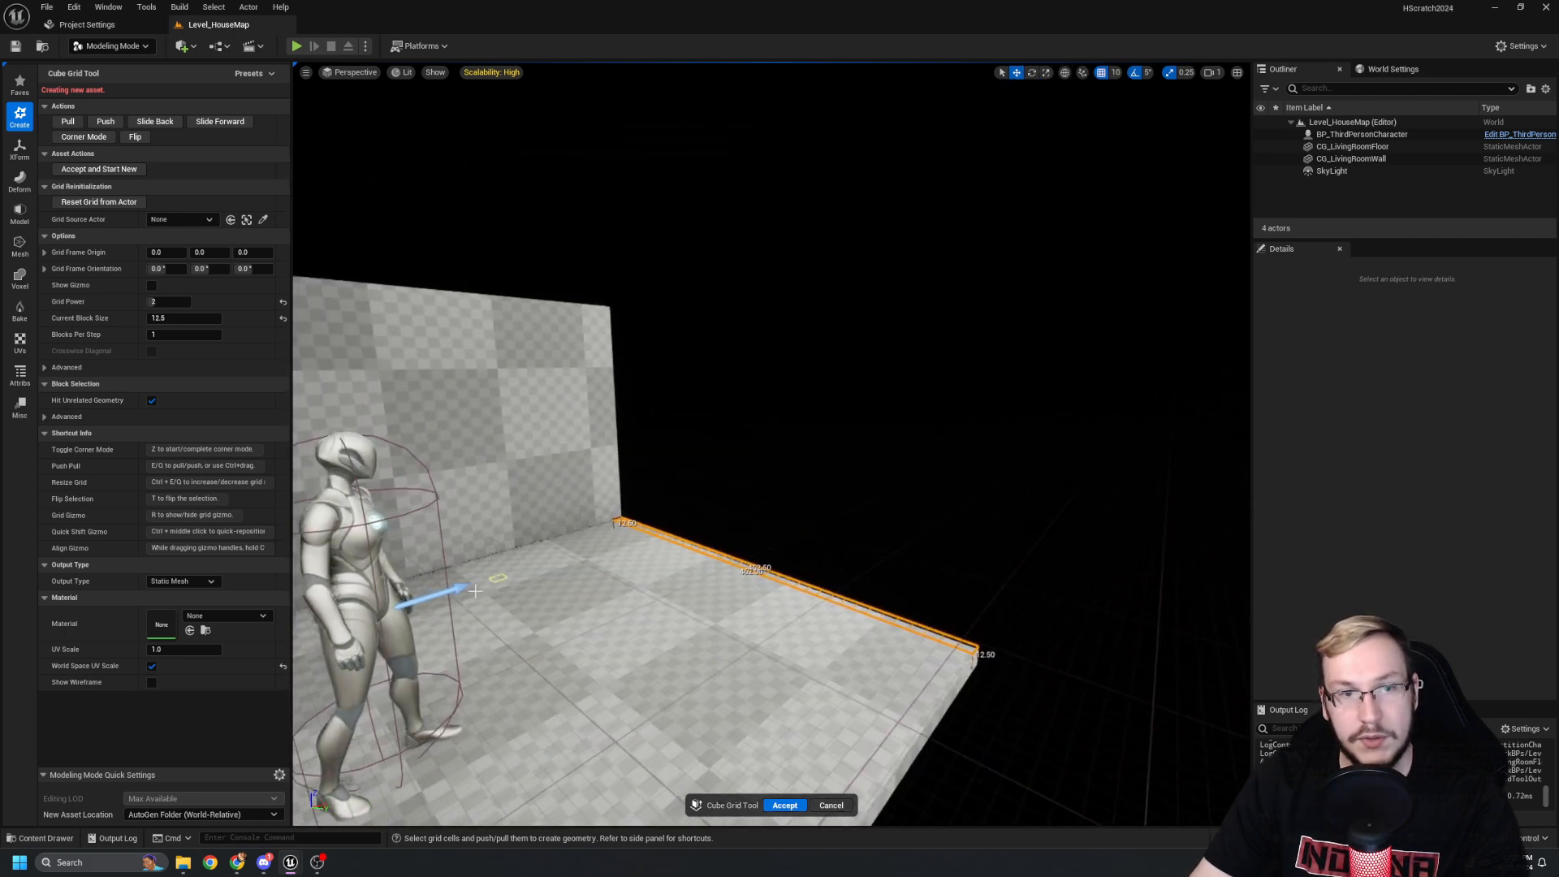
Pull the selected strip up into a second wall matching the first wall's height and accept it.
{"action": "key", "text": "e"}
{"action": "key", "text": "e"}
{"action": "key", "text": "e"}
{"action": "key", "text": "e"}
{"action": "key", "text": "e"}
{"action": "key", "text": "e"}
{"action": "key", "text": "e"}
{"action": "key", "text": "e"}
{"action": "key", "text": "e"}
{"action": "key", "text": "e"}
{"action": "key", "text": "e"}
{"action": "key", "text": "e"}
{"action": "key", "text": "e"}
{"action": "key", "text": "e"}
{"action": "key", "text": "e"}
{"action": "key", "text": "e"}
{"action": "key", "text": "e"}
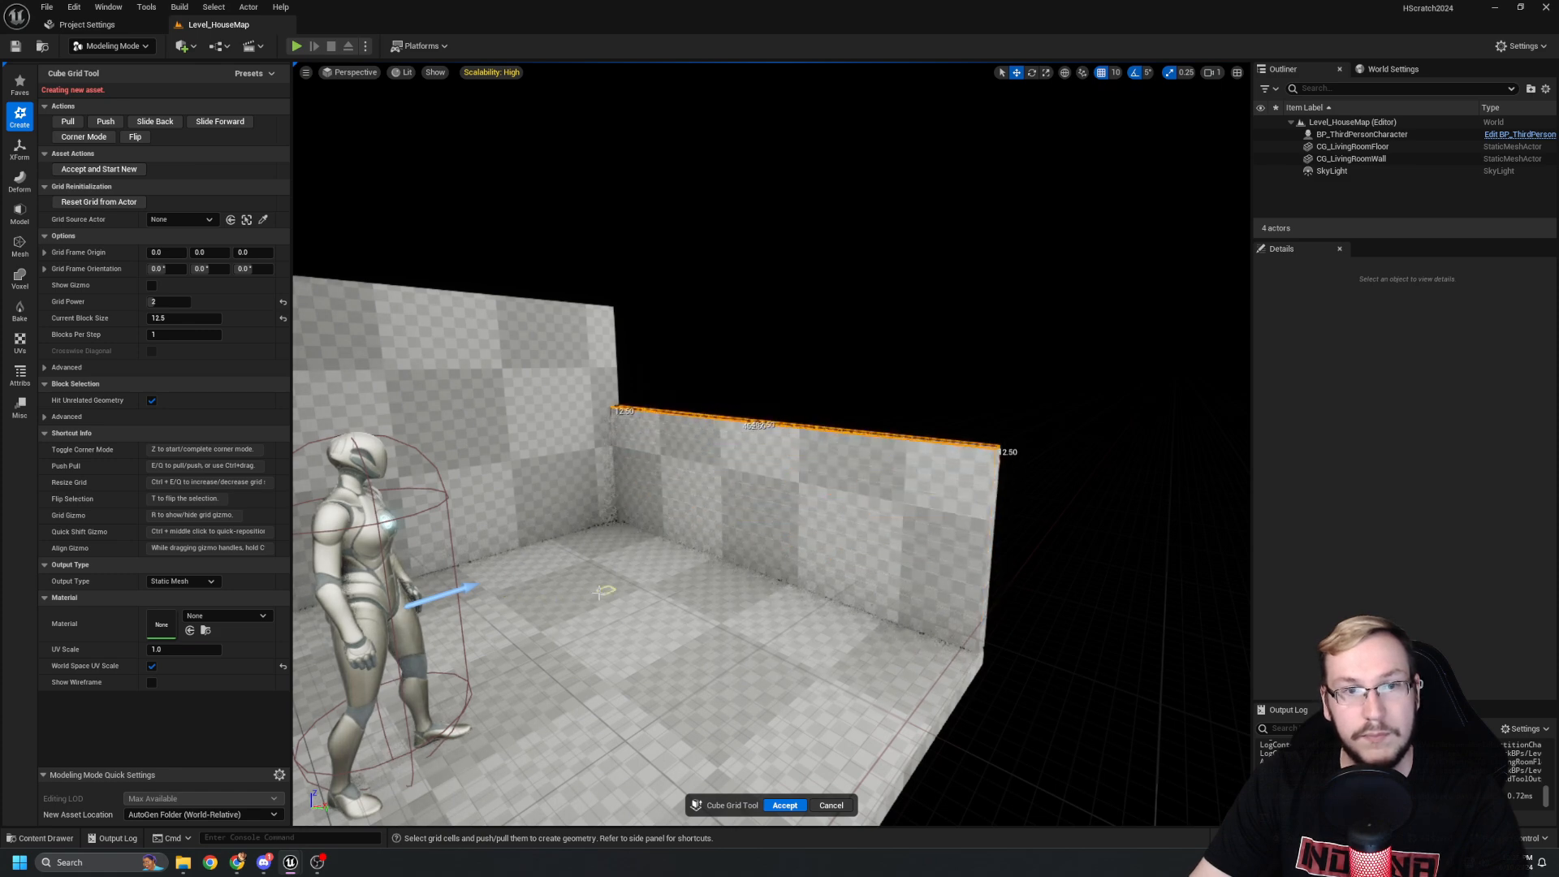
{"action": "key", "text": "e"}
{"action": "right_click_drag", "start_coordinate": [599, 592], "coordinate": [560, 591]}
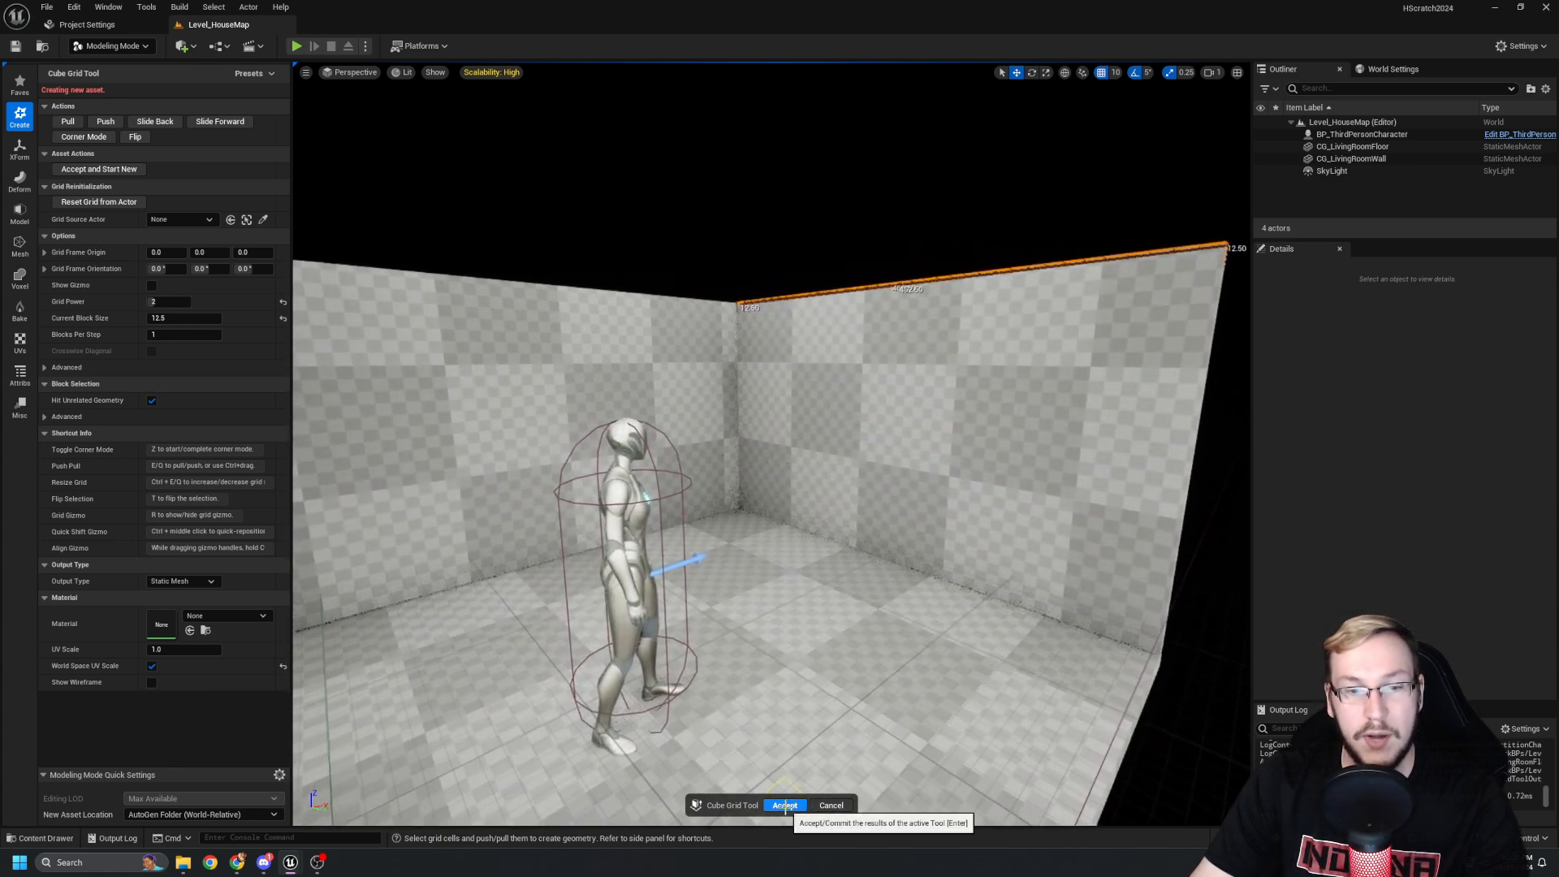
{"action": "left_click", "coordinate": [784, 805]}
{"action": "mouse_move", "coordinate": [742, 479]}
{"action": "right_mouse_down"}
{"action": "mouse_move", "coordinate": [768, 479]}
{"action": "mouse_move", "coordinate": [741, 479]}
{"action": "right_mouse_up"}
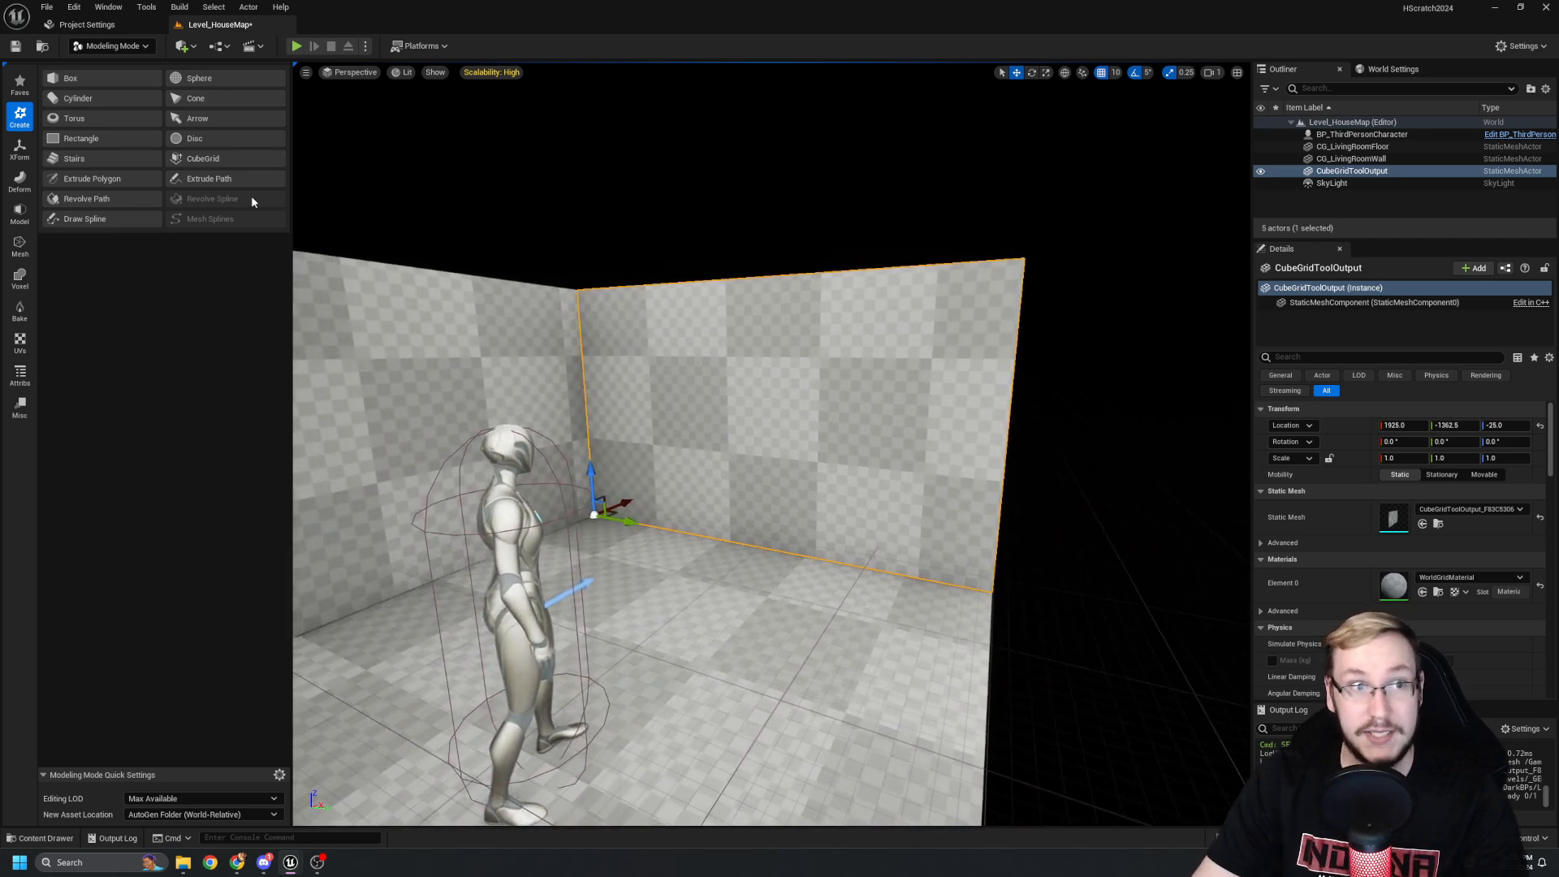
{"action": "left_click", "coordinate": [203, 158]}
{"action": "scroll", "coordinate": [915, 404], "scroll_direction": "up", "scroll_amount": 3}
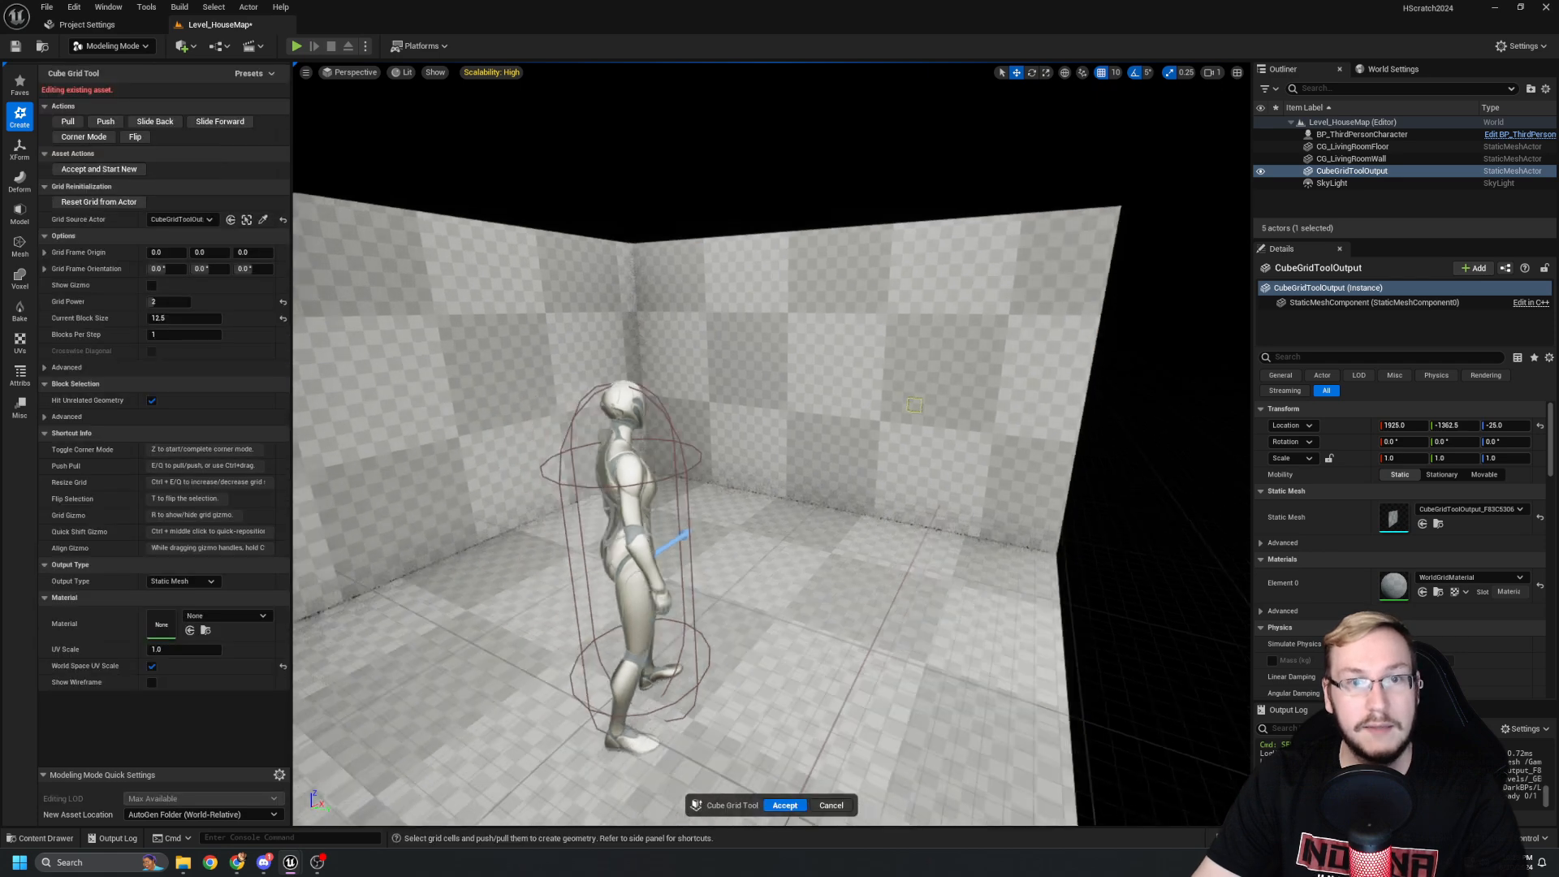
{"action": "scroll", "coordinate": [914, 404], "scroll_direction": "down", "scroll_amount": 6}
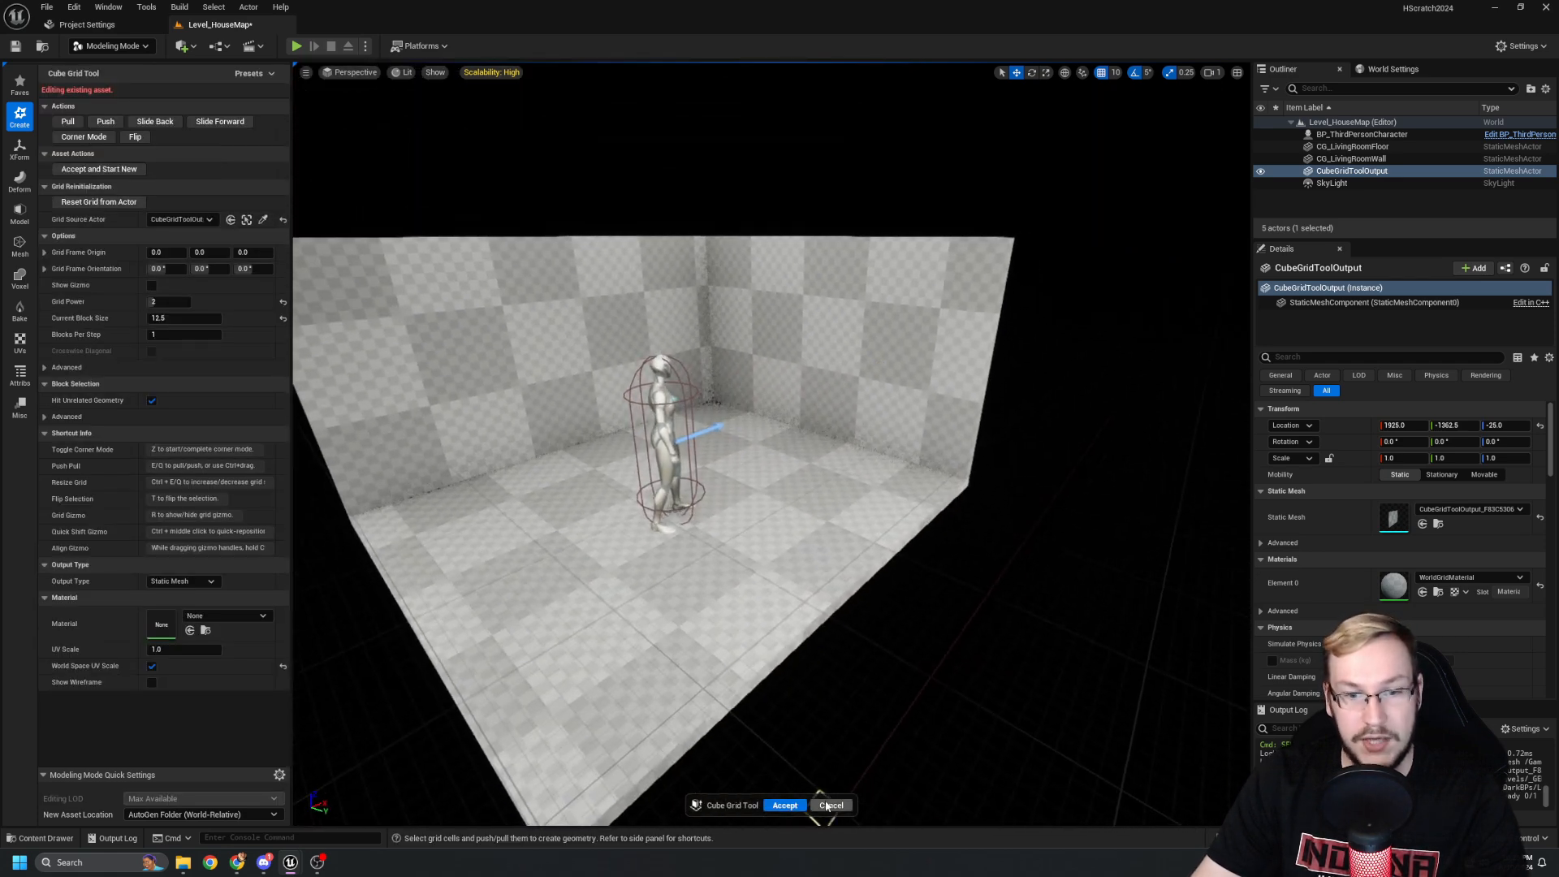
{"action": "left_click", "coordinate": [830, 806]}
Move the character close to the new wall as a scale reference and deselect it.
{"action": "scroll", "coordinate": [644, 496], "scroll_direction": "up", "scroll_amount": 3}
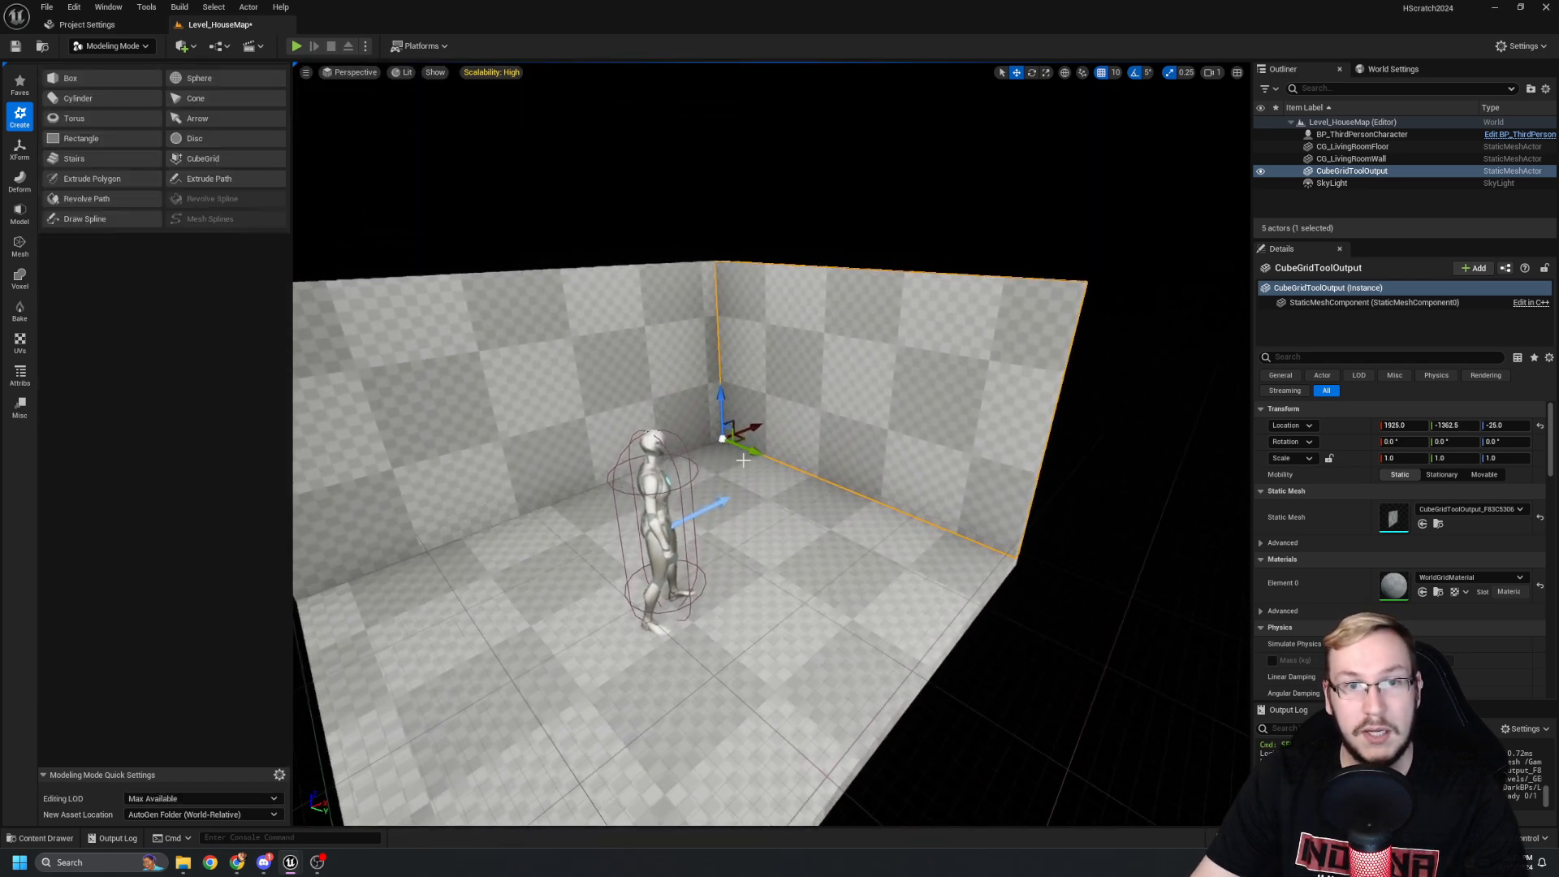
{"action": "left_click", "coordinate": [645, 497]}
{"action": "left_click_drag", "start_coordinate": [682, 526], "coordinate": [834, 459]}
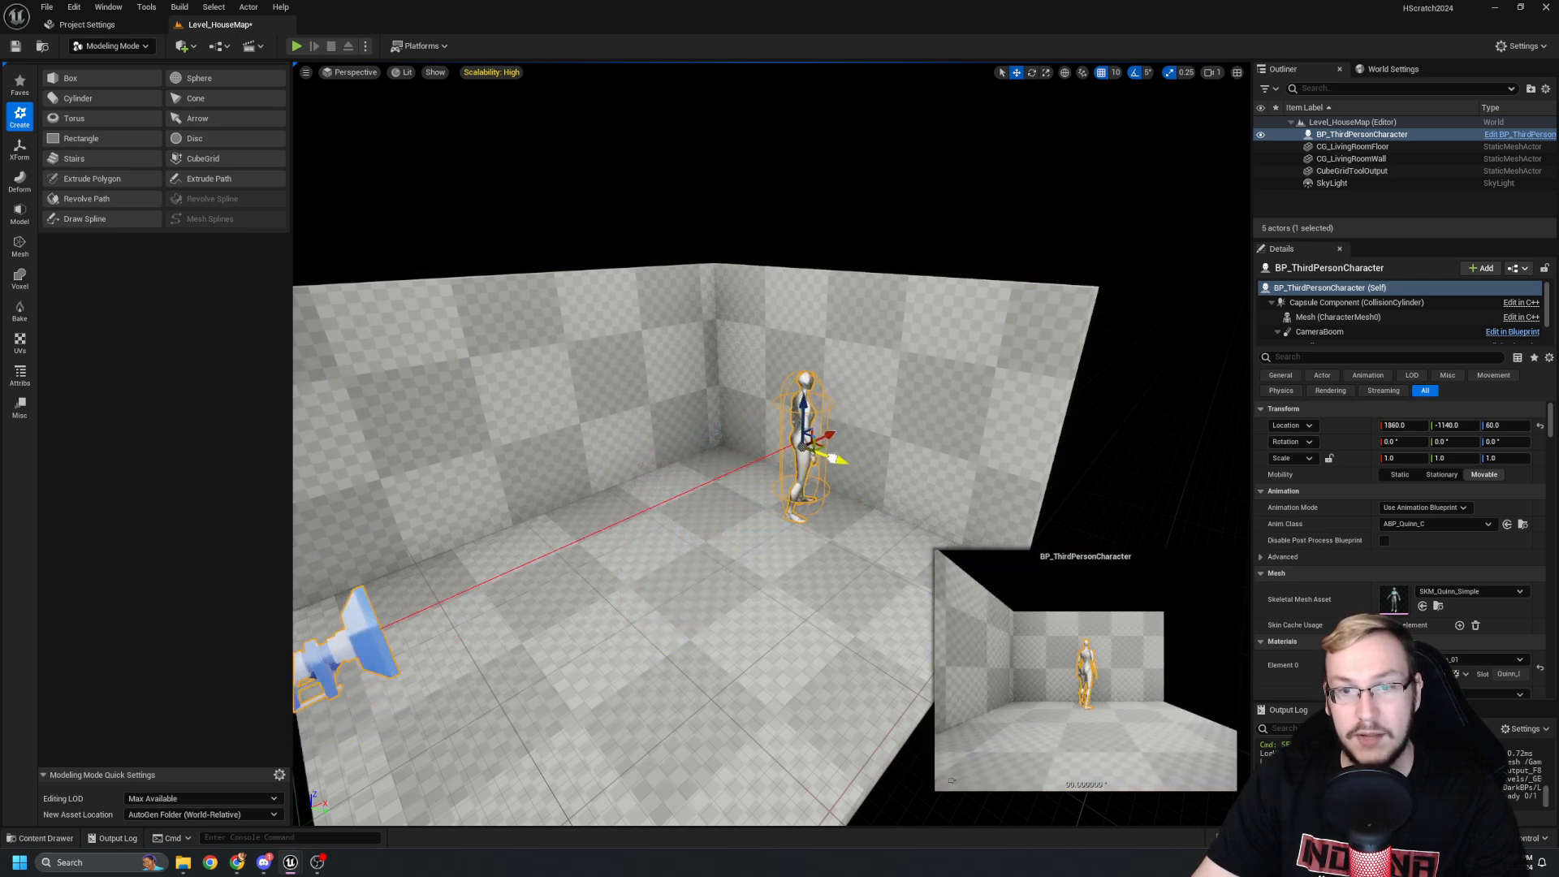
{"action": "key", "text": "Escape"}
Cut a doorway about 125 wide by 200 high through the wall behind the character with CubeGrid and accept it.
{"action": "left_click", "coordinate": [855, 475]}
{"action": "right_click_drag", "start_coordinate": [856, 475], "coordinate": [942, 471]}
{"action": "key", "text": "s"}
{"action": "right_click_drag", "start_coordinate": [465, 357], "coordinate": [519, 343]}
{"action": "left_click", "coordinate": [181, 158]}
{"action": "key", "text": "w"}
{"action": "key", "text": "s"}
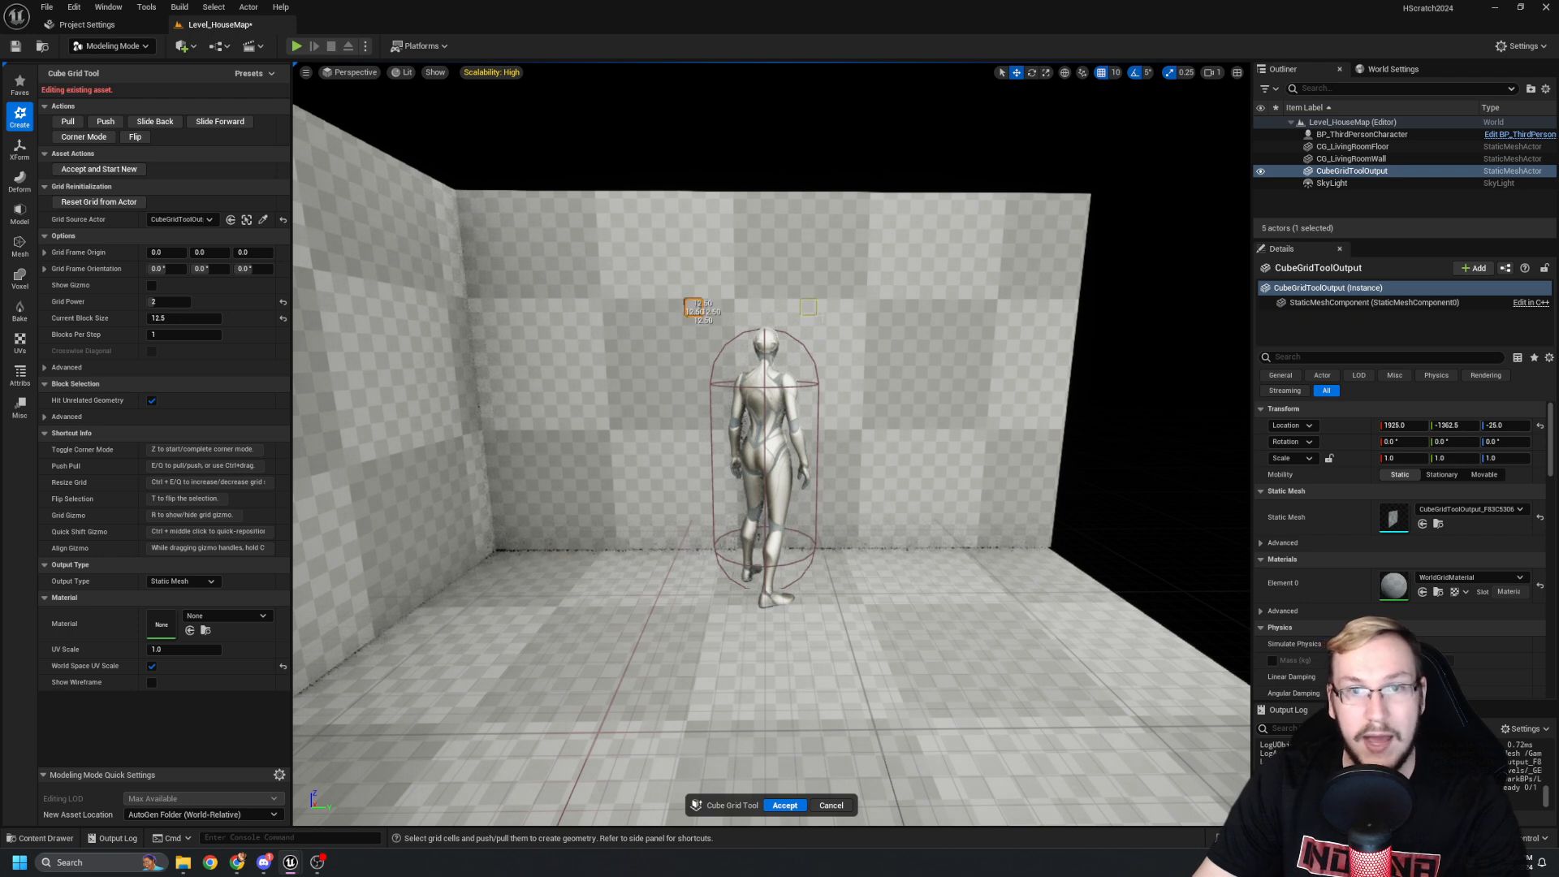
{"action": "left_click", "coordinate": [837, 539], "text": "shift"}
{"action": "key", "text": "e"}
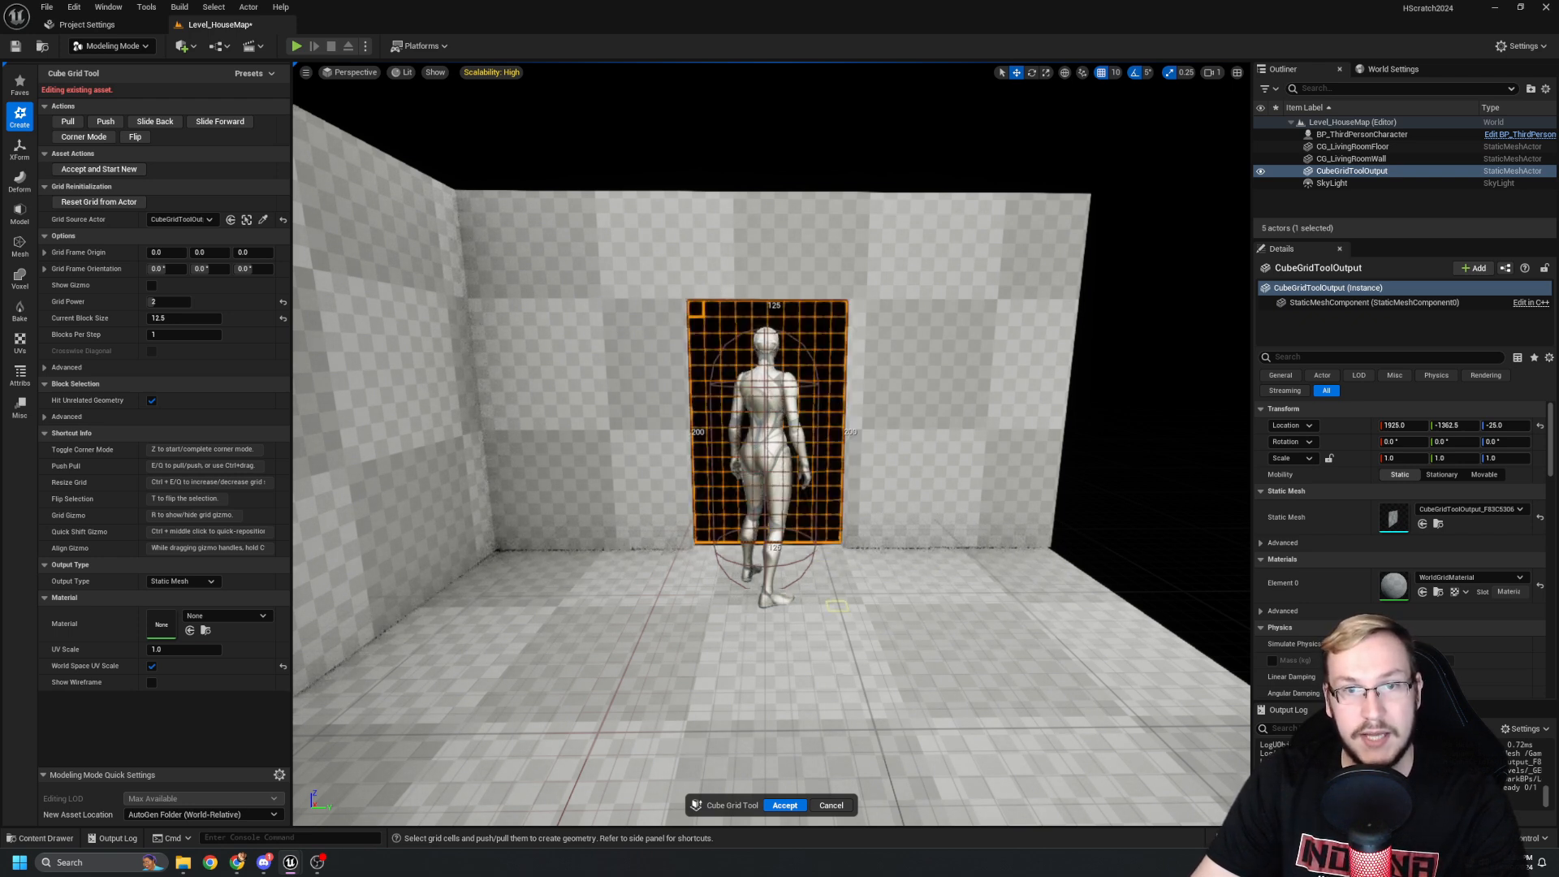
{"action": "left_click", "coordinate": [784, 805]}
Examine the doorway from both sides of the wall, judging its size against the mannequin.
{"action": "key", "text": "d"}
{"action": "right_click_drag", "start_coordinate": [771, 455], "coordinate": [325, 459]}
{"action": "key", "text": "a"}
{"action": "mouse_move", "coordinate": [772, 455]}
{"action": "right_mouse_down"}
{"action": "mouse_move", "coordinate": [998, 455]}
{"action": "mouse_move", "coordinate": [781, 450]}
{"action": "right_mouse_up"}
{"action": "key", "text": "a"}
{"action": "key", "text": "d"}
{"action": "key", "text": "w"}
{"action": "key", "text": "s"}
{"action": "right_click_drag", "start_coordinate": [652, 562], "coordinate": [845, 567]}
{"action": "key", "text": "a"}
{"action": "key", "text": "w"}
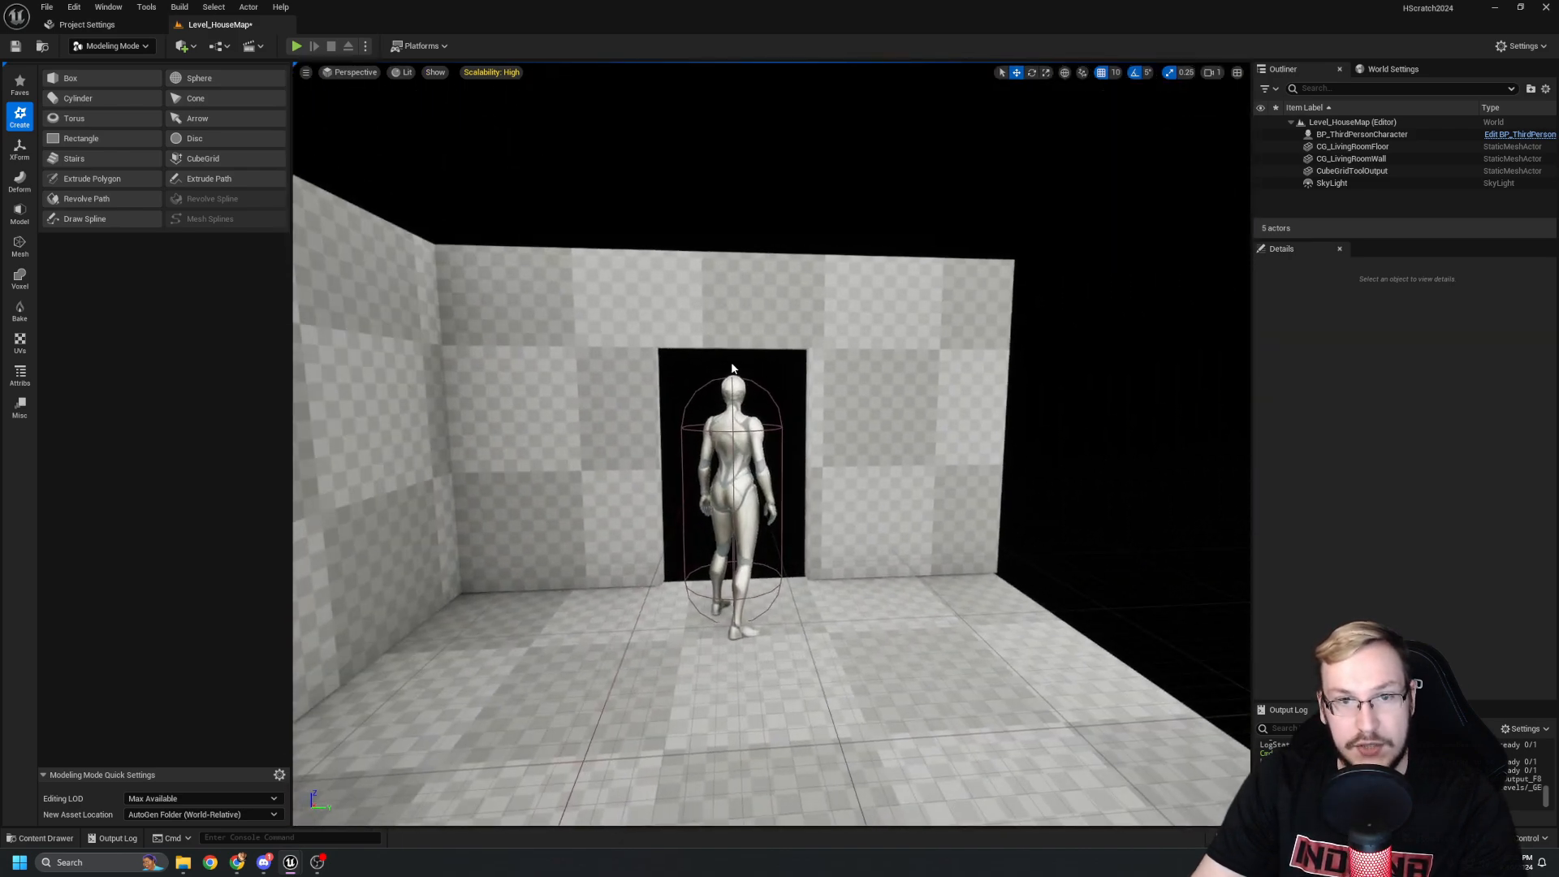
{"action": "key", "text": "d"}
{"action": "right_click_drag", "start_coordinate": [695, 555], "coordinate": [474, 562]}
{"action": "key", "text": "a"}
{"action": "key", "text": "s"}
{"action": "right_click_drag", "start_coordinate": [797, 390], "coordinate": [941, 422]}
Lower the doorway wall to Z -27 using a position snap size of 1, and save the level.
{"action": "left_click", "coordinate": [796, 390]}
{"action": "key", "text": "a"}
{"action": "key", "text": "w"}
{"action": "key", "text": "d"}
{"action": "right_click_drag", "start_coordinate": [704, 499], "coordinate": [755, 500]}
{"action": "scroll", "coordinate": [704, 498], "scroll_direction": "down", "scroll_amount": 1}
{"action": "key", "text": "a"}
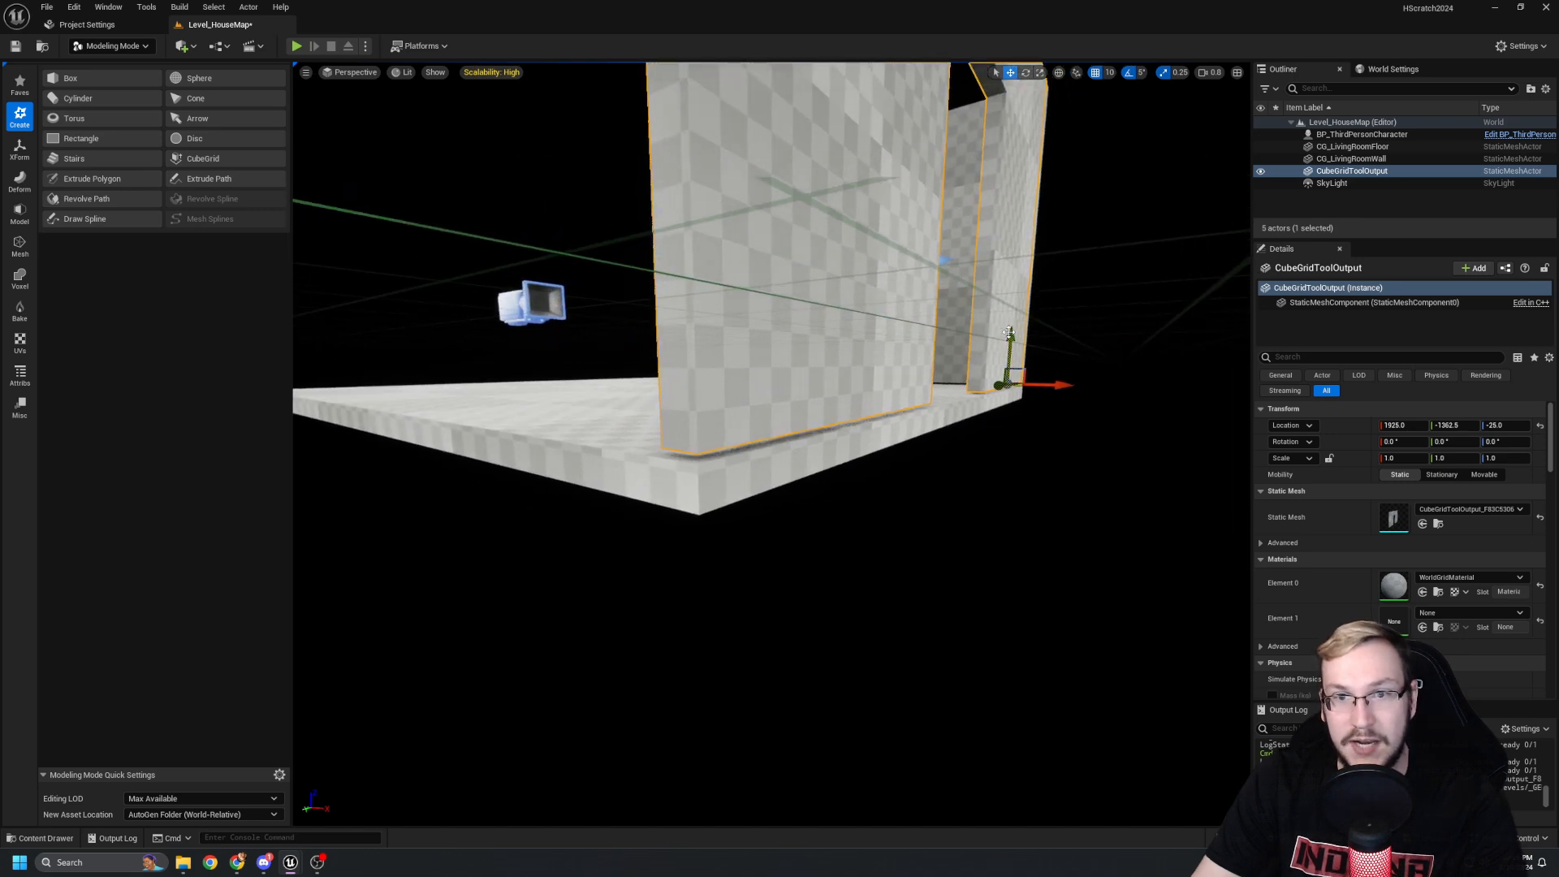
{"action": "left_click_drag", "start_coordinate": [1008, 333], "coordinate": [1014, 335]}
{"action": "right_click_drag", "start_coordinate": [1124, 232], "coordinate": [1153, 234]}
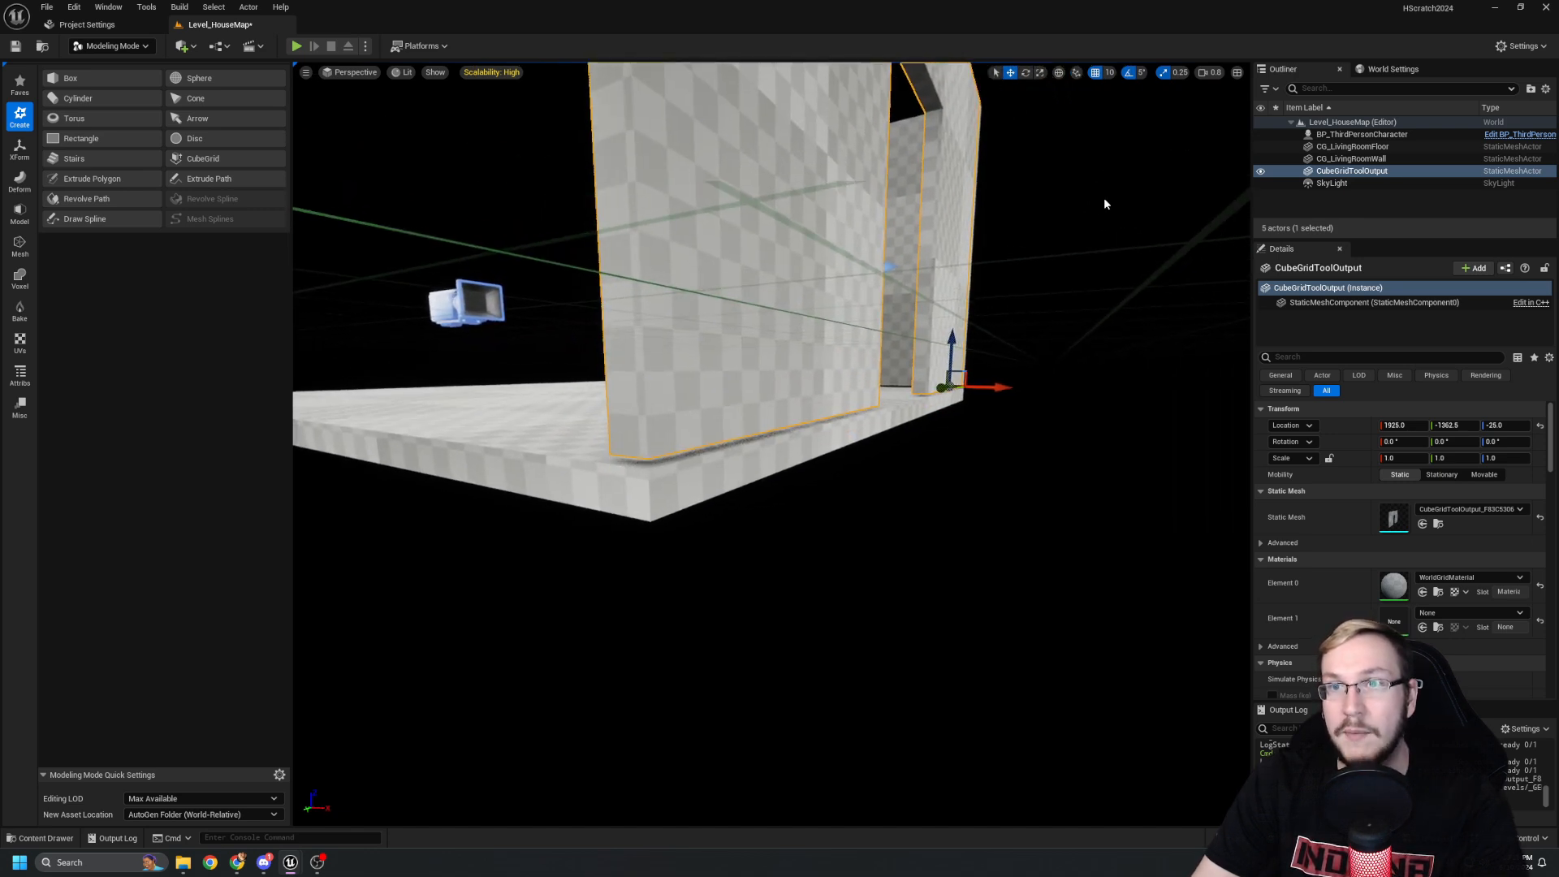
{"action": "left_click", "coordinate": [1109, 72]}
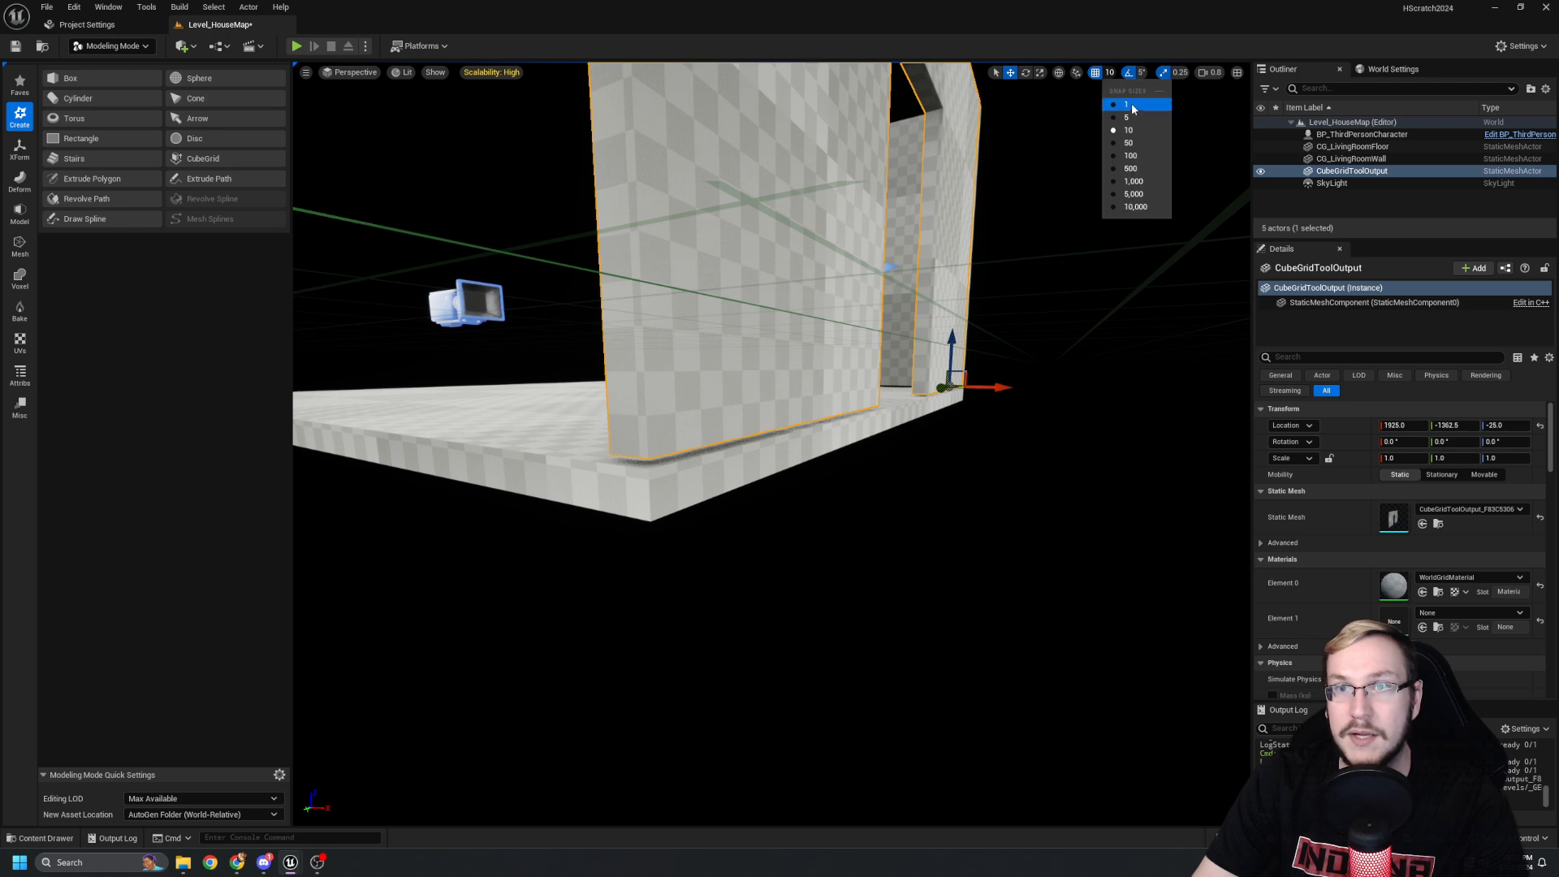
{"action": "left_click", "coordinate": [1131, 107]}
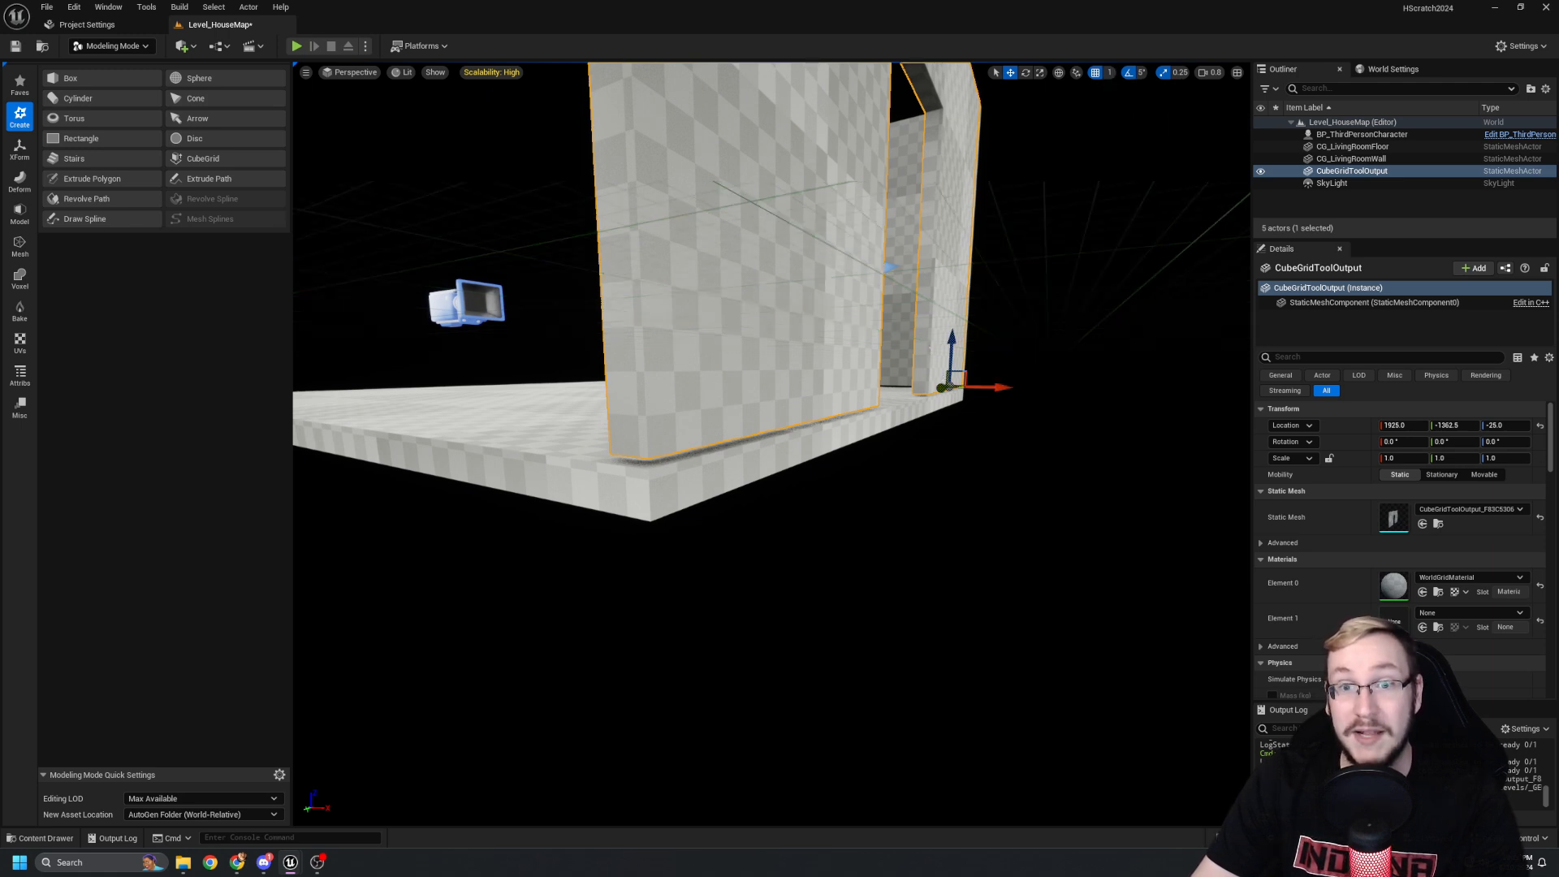
{"action": "left_click_drag", "start_coordinate": [953, 340], "coordinate": [954, 344]}
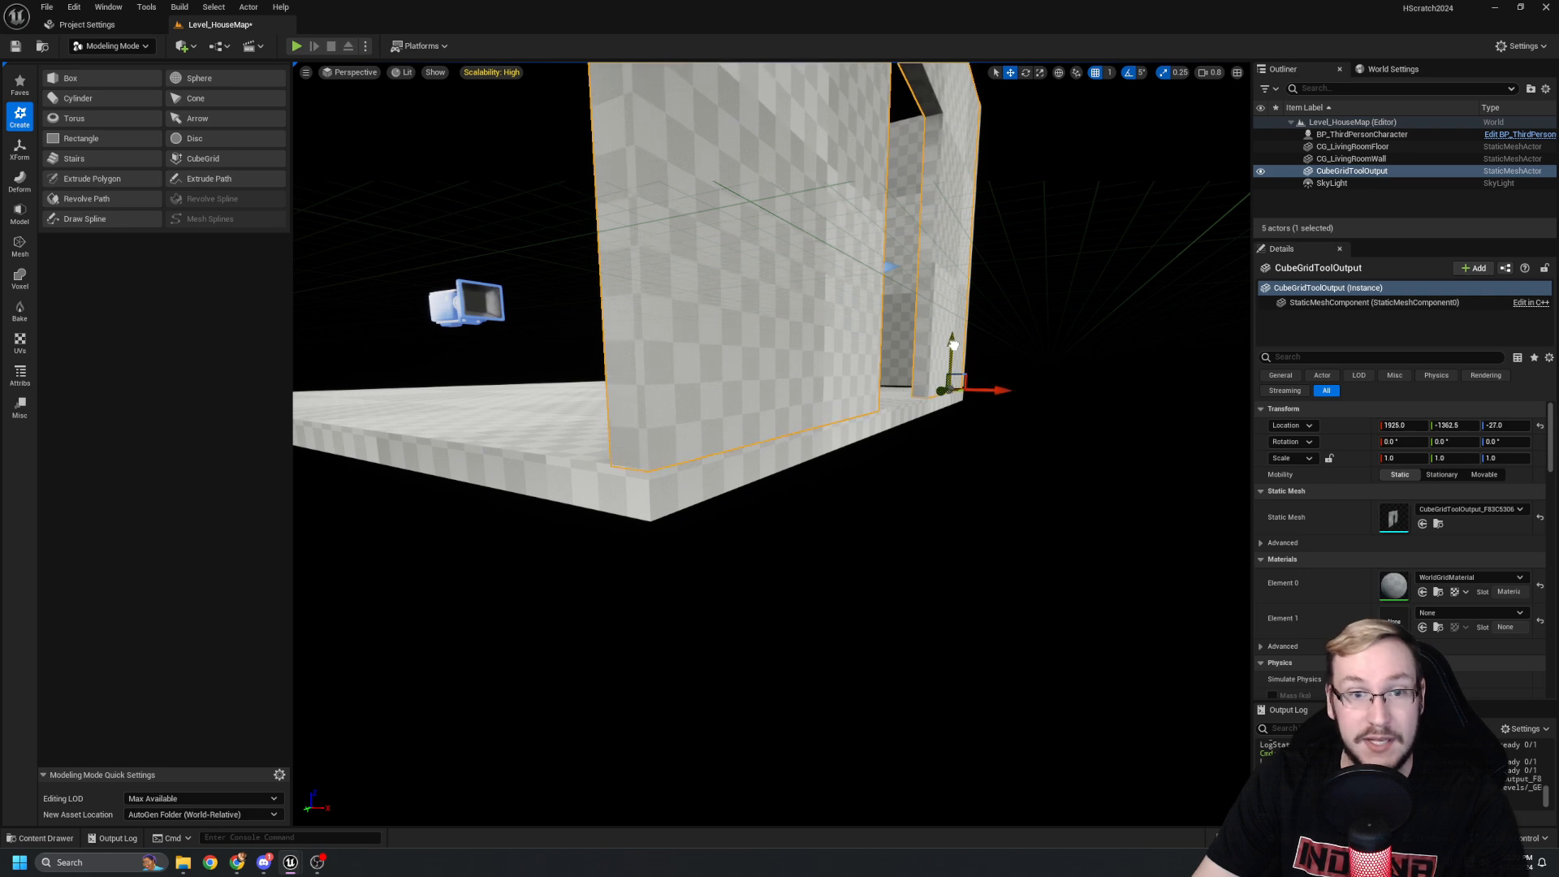
{"action": "left_click", "coordinate": [942, 463]}
{"action": "key", "text": "ctrl+s"}
Compare the Z locations of the doorway wall and the living-room floor at their shared corner.
{"action": "left_click", "coordinate": [662, 471]}
{"action": "left_click", "coordinate": [841, 535]}
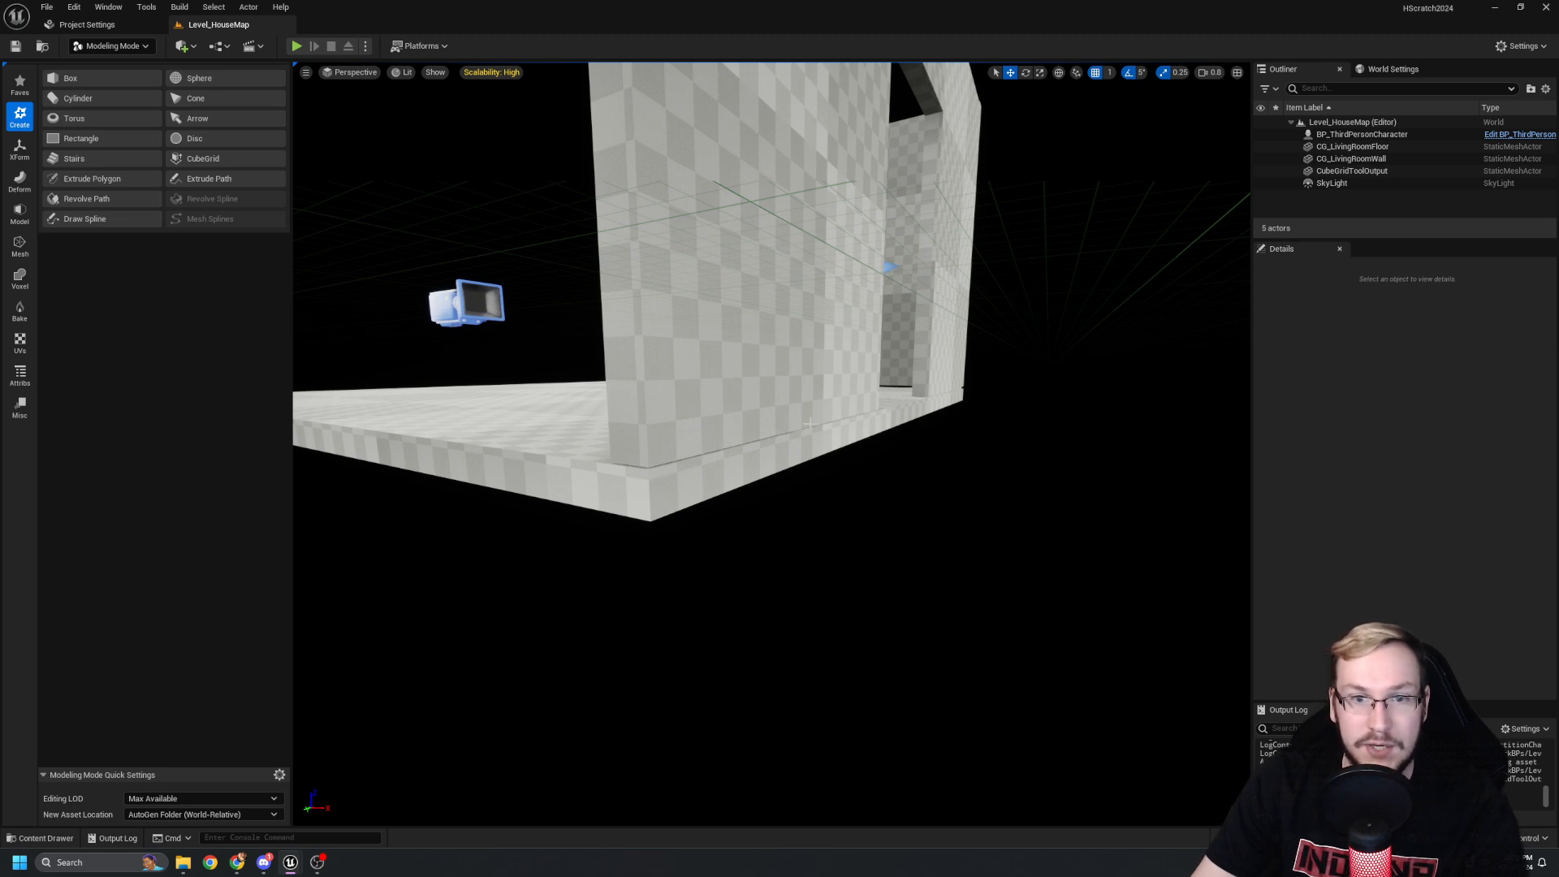
{"action": "left_click", "coordinate": [758, 356]}
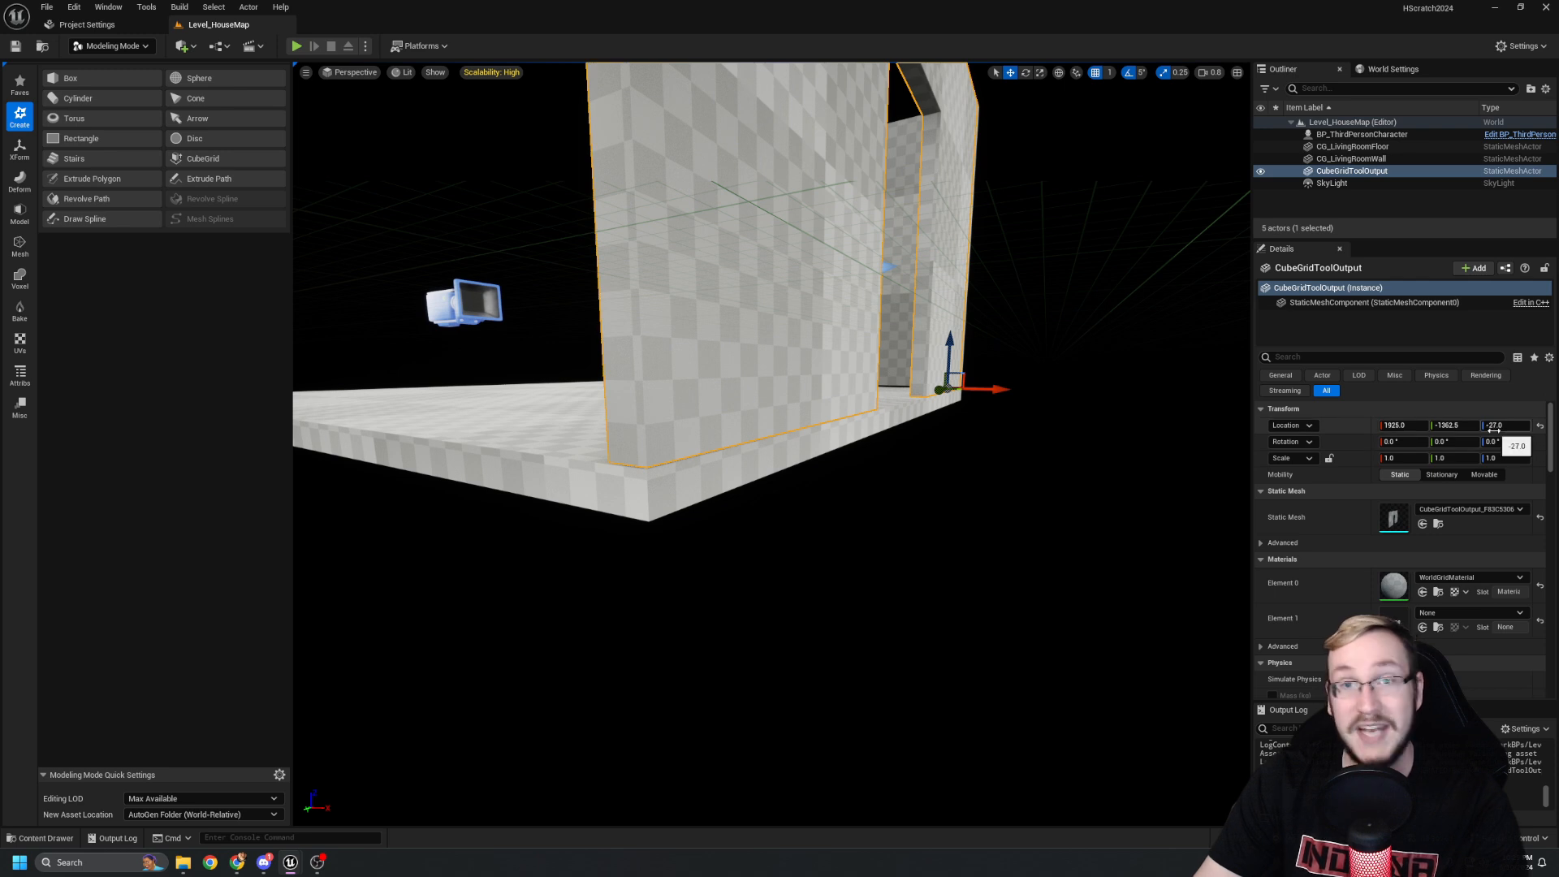
{"action": "right_click_drag", "start_coordinate": [677, 449], "coordinate": [702, 479]}
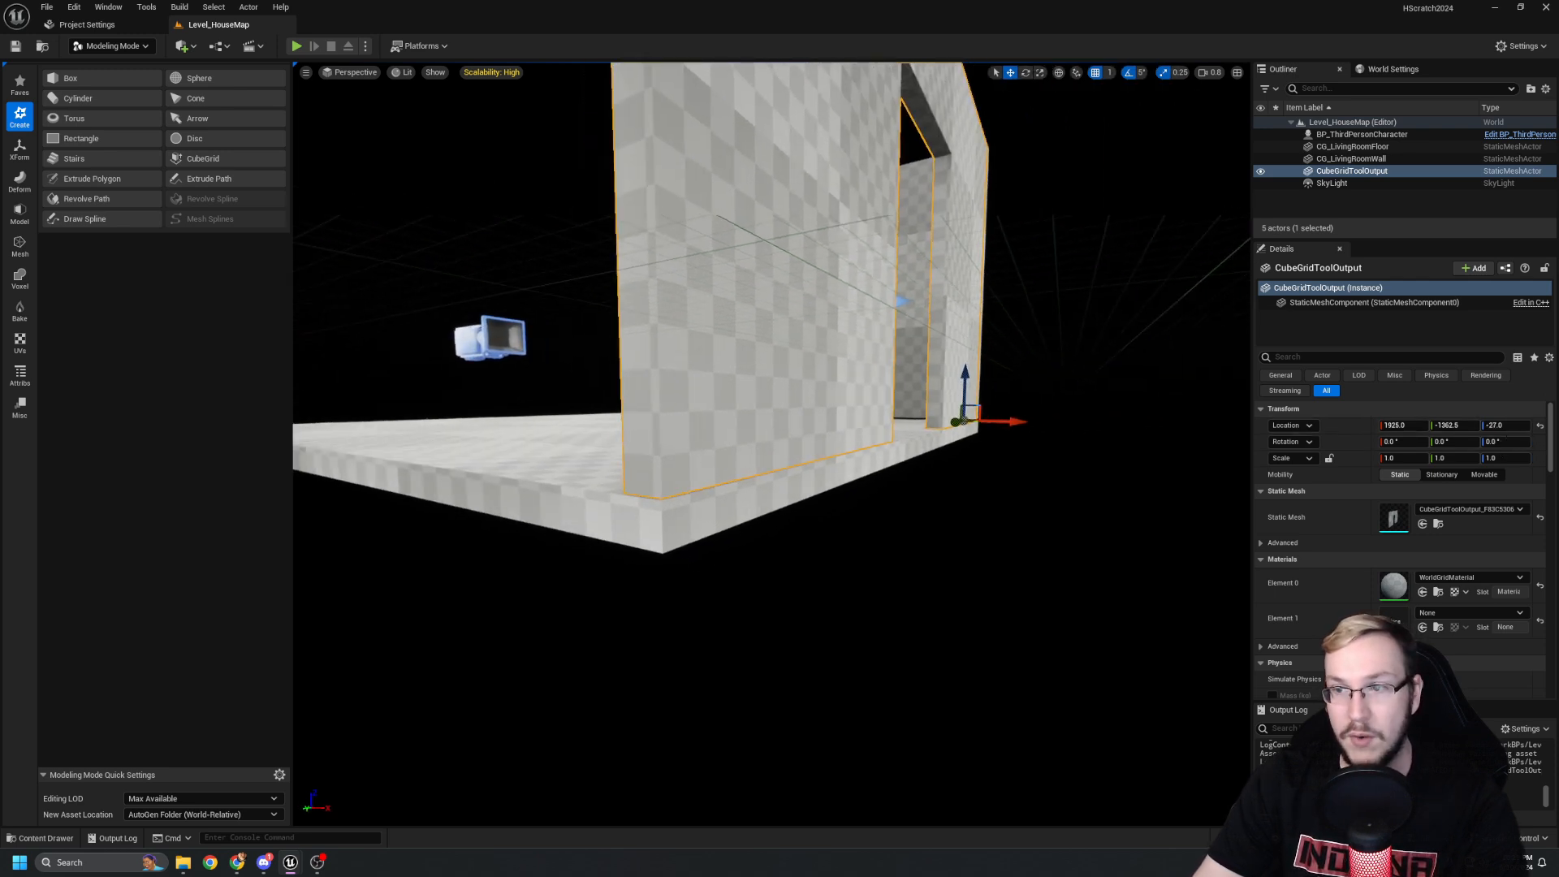
{"action": "right_click_drag", "start_coordinate": [824, 532], "coordinate": [745, 516]}
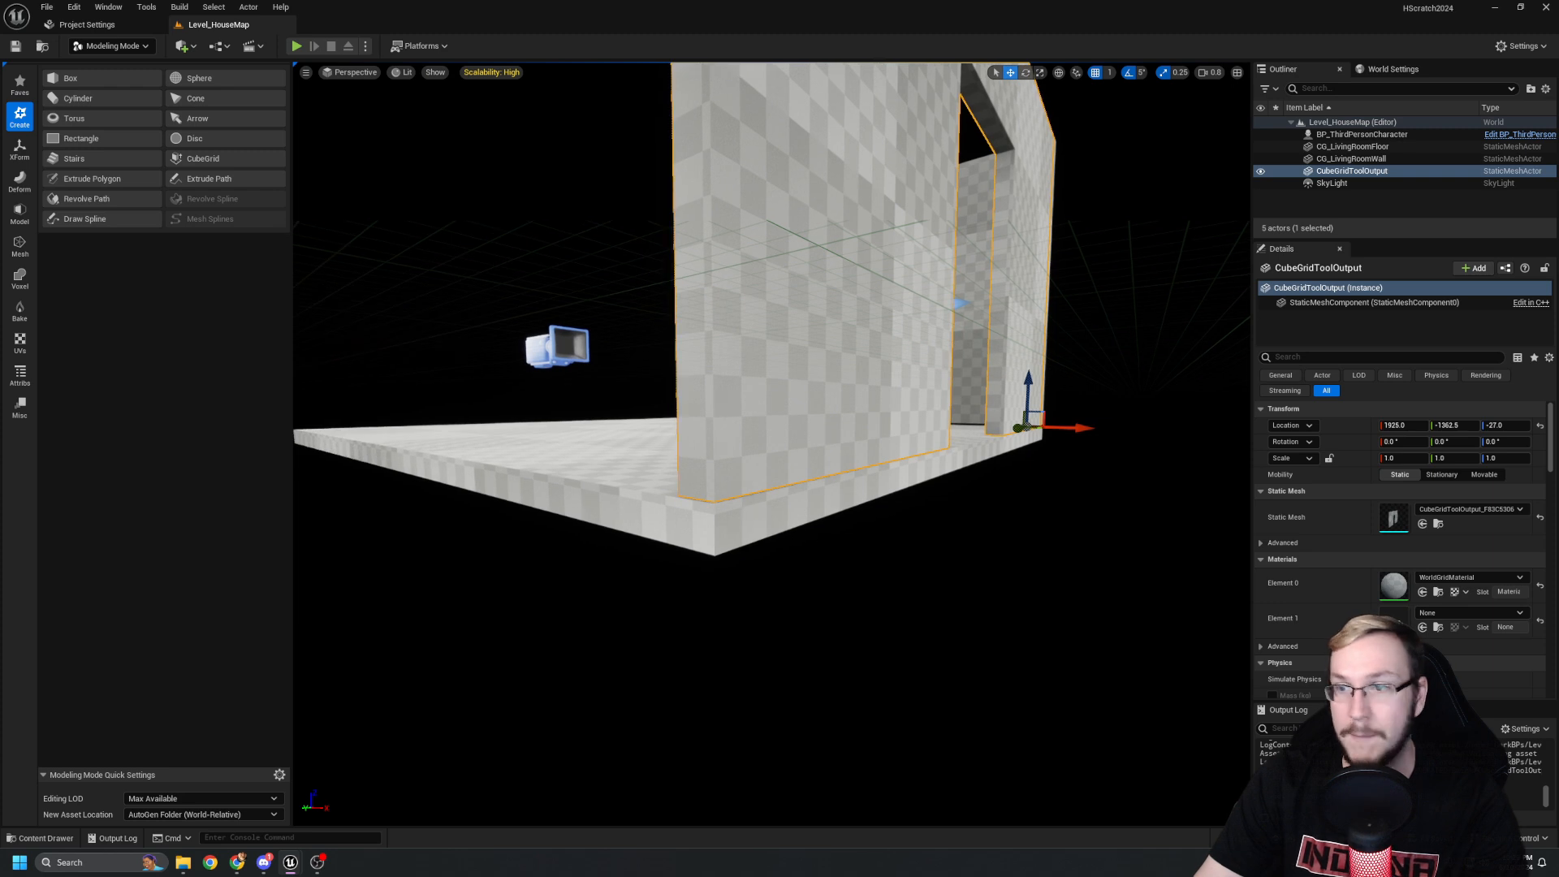
{"action": "left_click", "coordinate": [745, 517]}
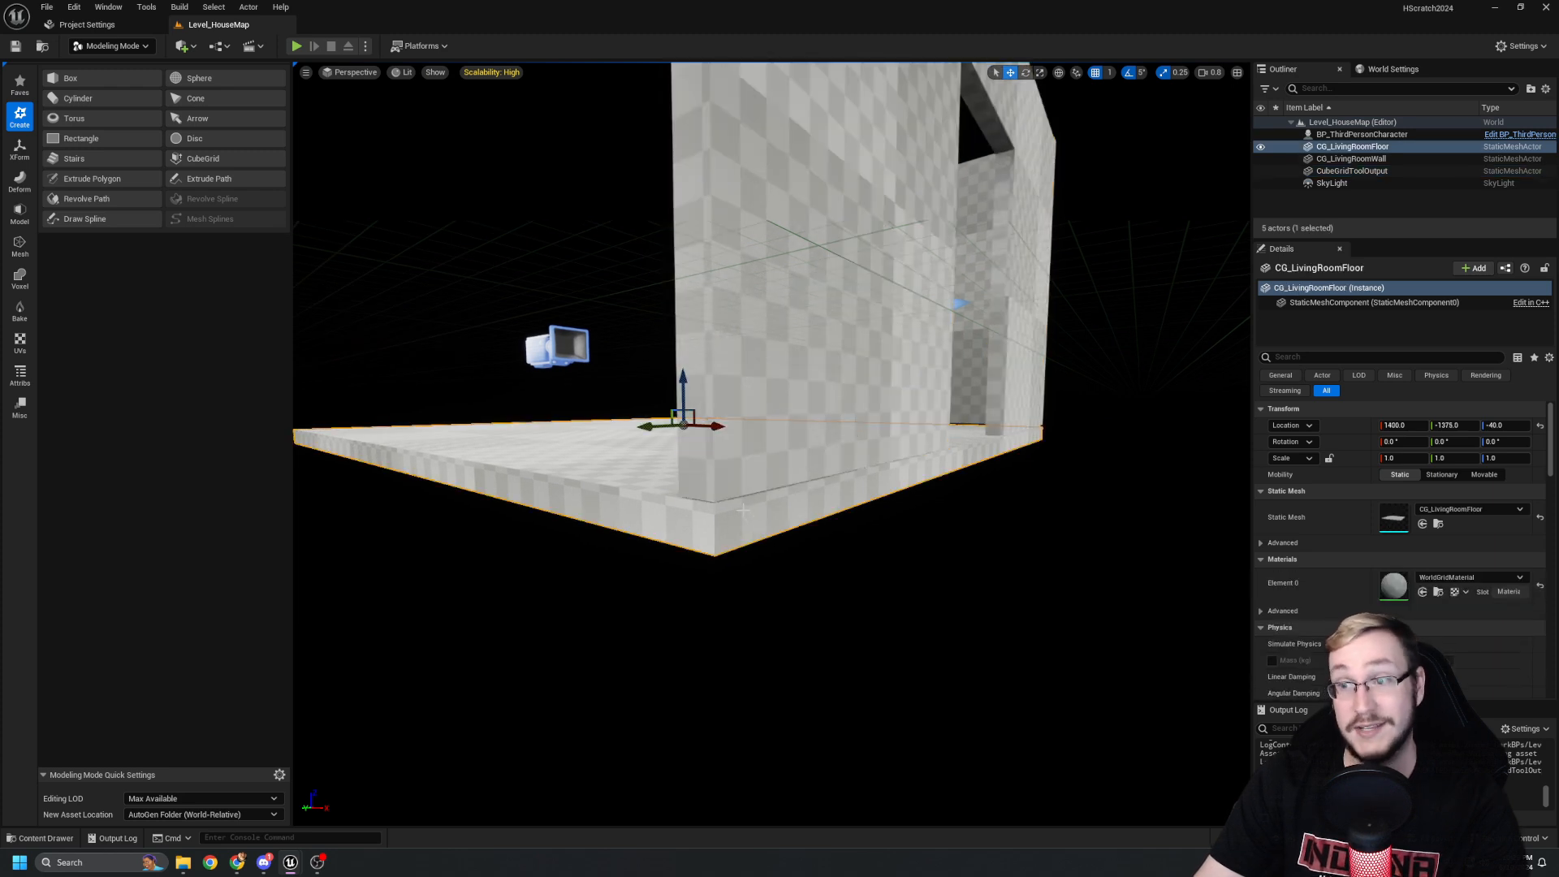
{"action": "left_click", "coordinate": [758, 442]}
{"action": "left_click", "coordinate": [738, 541]}
Lower the doorway wall to Z -28 at its seam with the floor and deselect it.
{"action": "right_click_drag", "start_coordinate": [794, 552], "coordinate": [731, 534]}
{"action": "key", "text": "w"}
{"action": "scroll", "coordinate": [803, 556], "scroll_direction": "down", "scroll_amount": 2}
{"action": "key", "text": "d"}
{"action": "key", "text": "d"}
{"action": "scroll", "coordinate": [771, 443], "scroll_direction": "down", "scroll_amount": 2}
{"action": "key", "text": "a"}
{"action": "key", "text": "a"}
{"action": "key", "text": "d"}
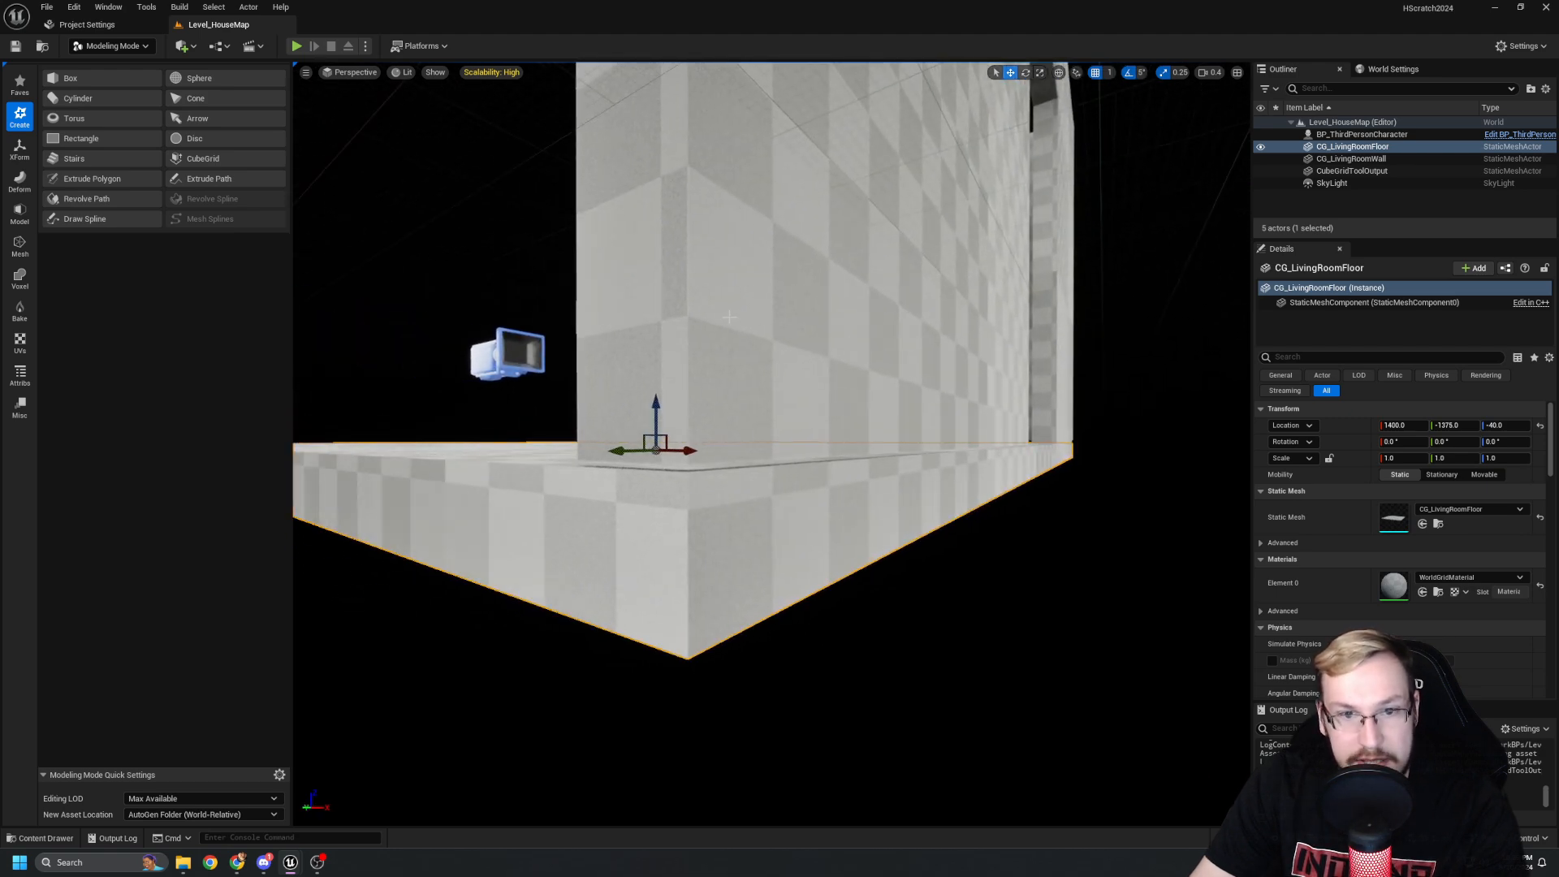
{"action": "left_click", "coordinate": [723, 365]}
{"action": "right_click_drag", "start_coordinate": [723, 365], "coordinate": [760, 367]}
{"action": "left_click_drag", "start_coordinate": [1007, 390], "coordinate": [1008, 393]}
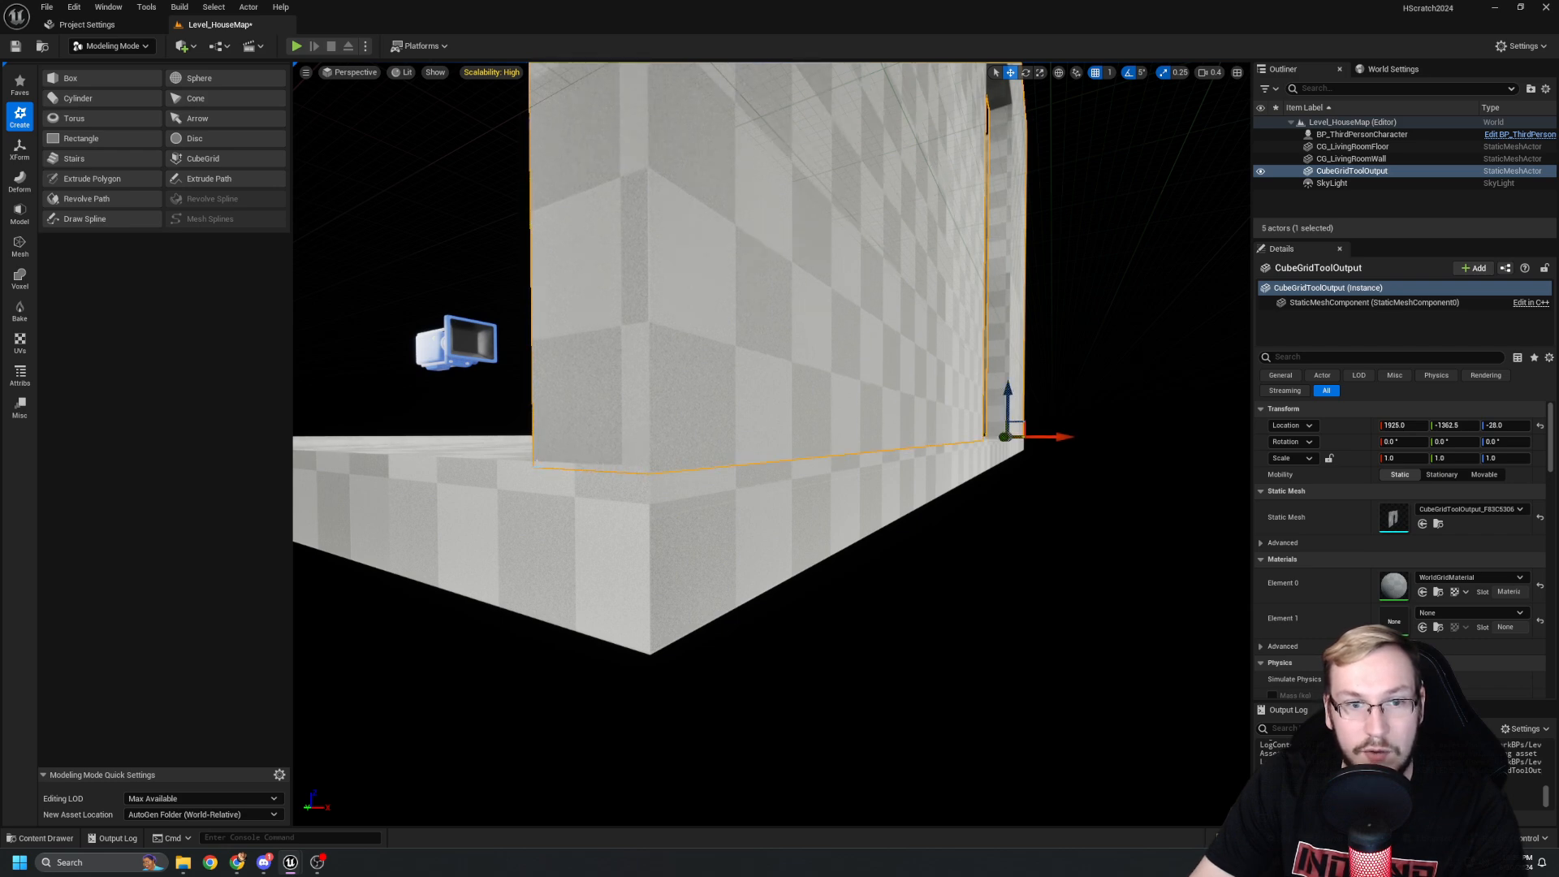
{"action": "key", "text": "Escape"}
Examine the wall's seam with the floor and the inside corner where the two walls meet.
{"action": "key", "text": "a"}
{"action": "right_click_drag", "start_coordinate": [812, 487], "coordinate": [905, 488]}
{"action": "mouse_move", "coordinate": [673, 483]}
{"action": "right_mouse_down"}
{"action": "mouse_move", "coordinate": [694, 505]}
{"action": "mouse_move", "coordinate": [812, 469]}
{"action": "mouse_move", "coordinate": [649, 479]}
{"action": "right_mouse_up"}
{"action": "key", "text": "e"}
{"action": "key", "text": "w"}
{"action": "key", "text": "d"}
{"action": "right_click_drag", "start_coordinate": [807, 384], "coordinate": [732, 495]}
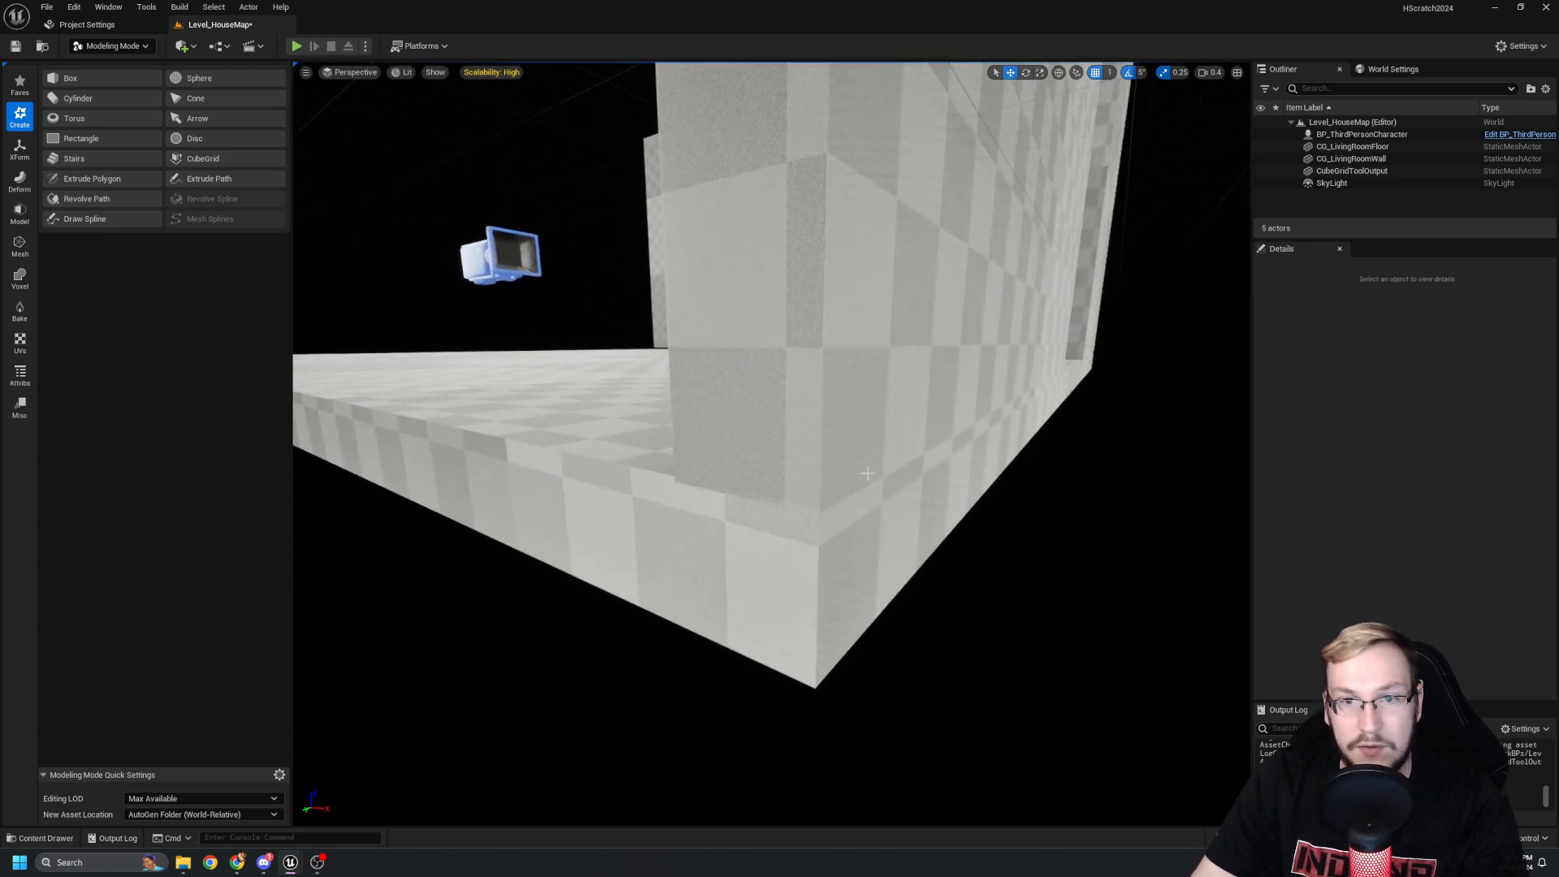
{"action": "right_click_drag", "start_coordinate": [786, 483], "coordinate": [732, 446]}
{"action": "scroll", "coordinate": [719, 492], "scroll_direction": "up", "scroll_amount": 1}
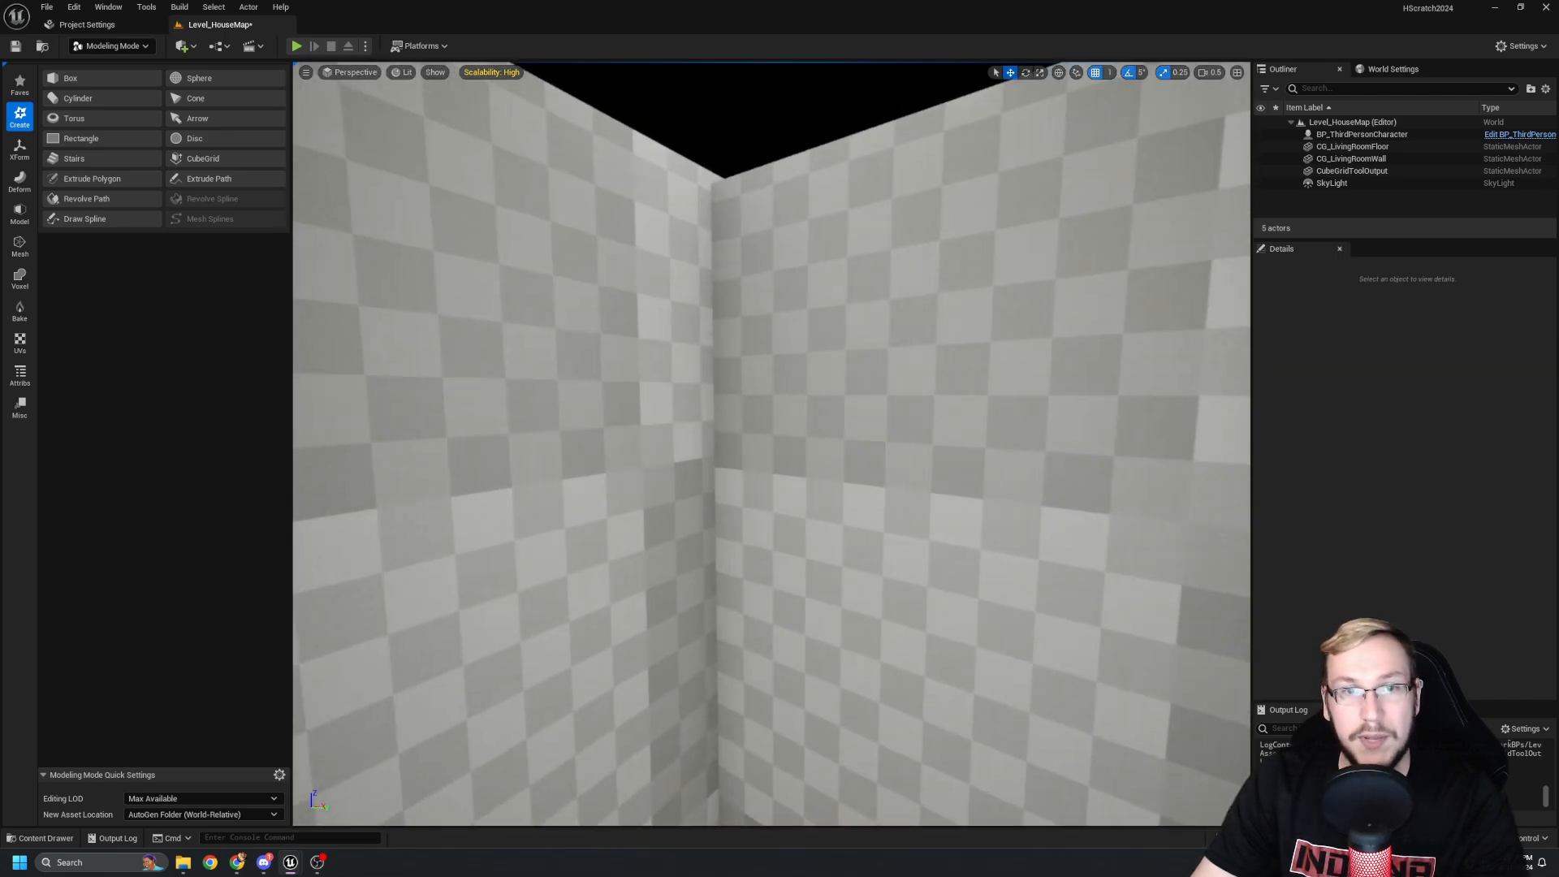
Lower CG_LivingRoomWall until its top edge is flush with the doorway wall, and save the level.
{"action": "right_click", "coordinate": [660, 366]}
{"action": "right_click", "coordinate": [660, 365]}
{"action": "type", "text": "s"}
{"action": "right_click_drag", "start_coordinate": [660, 365], "coordinate": [503, 365]}
{"action": "key", "text": "s"}
{"action": "key", "text": "d"}
{"action": "mouse_move", "coordinate": [863, 462]}
{"action": "right_mouse_down"}
{"action": "mouse_move", "coordinate": [775, 463]}
{"action": "mouse_move", "coordinate": [852, 469]}
{"action": "right_mouse_up"}
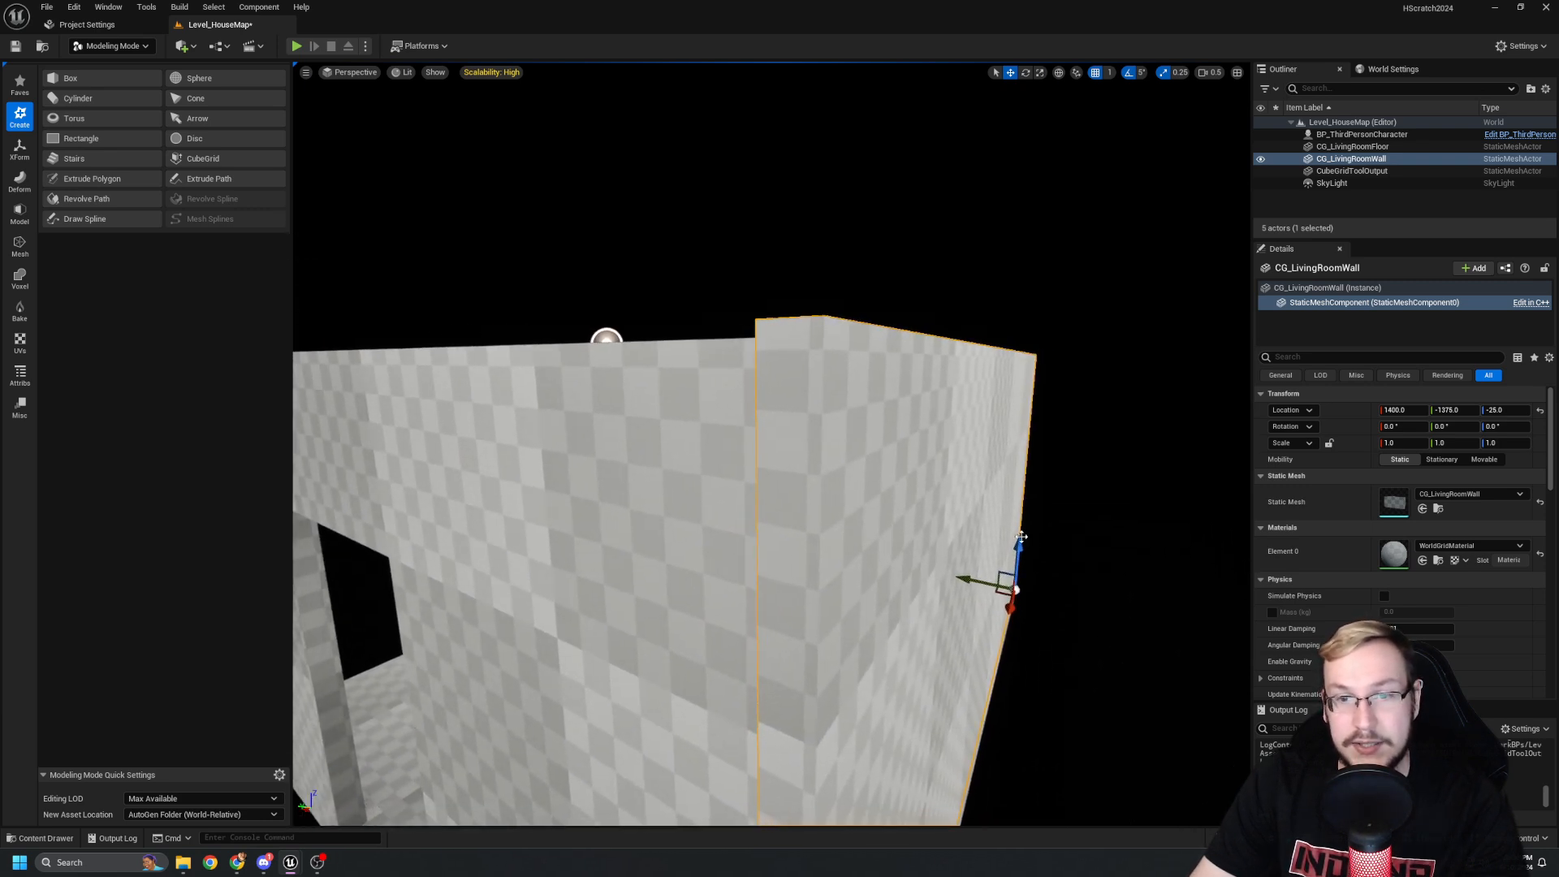
{"action": "left_click_drag", "start_coordinate": [1019, 542], "coordinate": [1019, 545]}
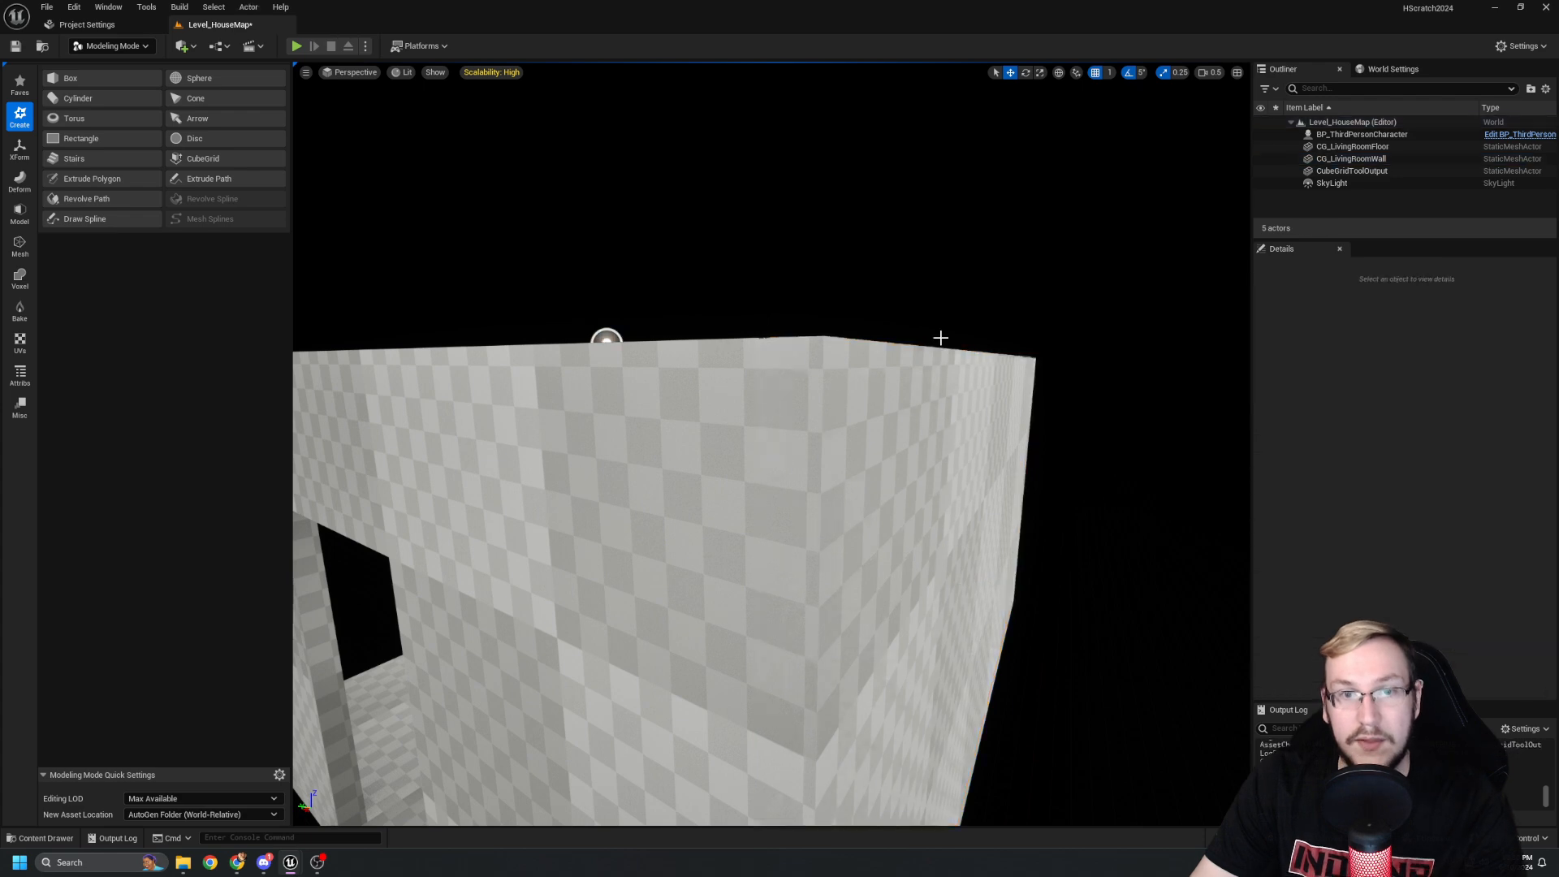
{"action": "right_click_drag", "start_coordinate": [940, 338], "coordinate": [1023, 390]}
{"action": "scroll", "coordinate": [893, 389], "scroll_direction": "up", "scroll_amount": 1}
{"action": "mouse_move", "coordinate": [877, 248]}
{"action": "right_mouse_down"}
{"action": "mouse_move", "coordinate": [812, 256]}
{"action": "mouse_move", "coordinate": [876, 248]}
{"action": "right_mouse_up"}
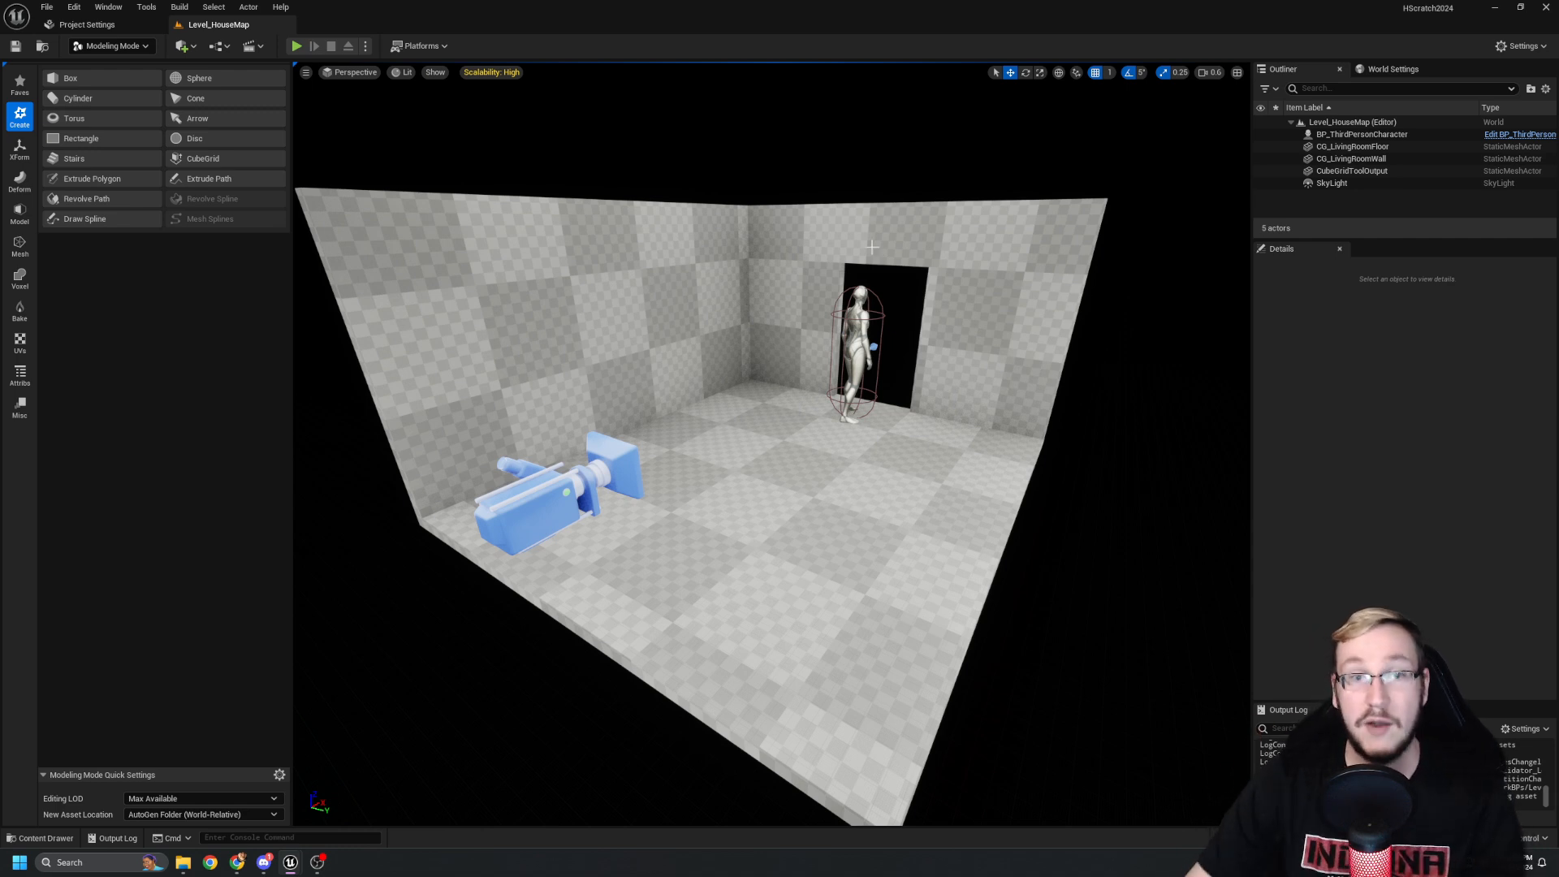
{"action": "right_click_drag", "start_coordinate": [759, 258], "coordinate": [759, 258]}
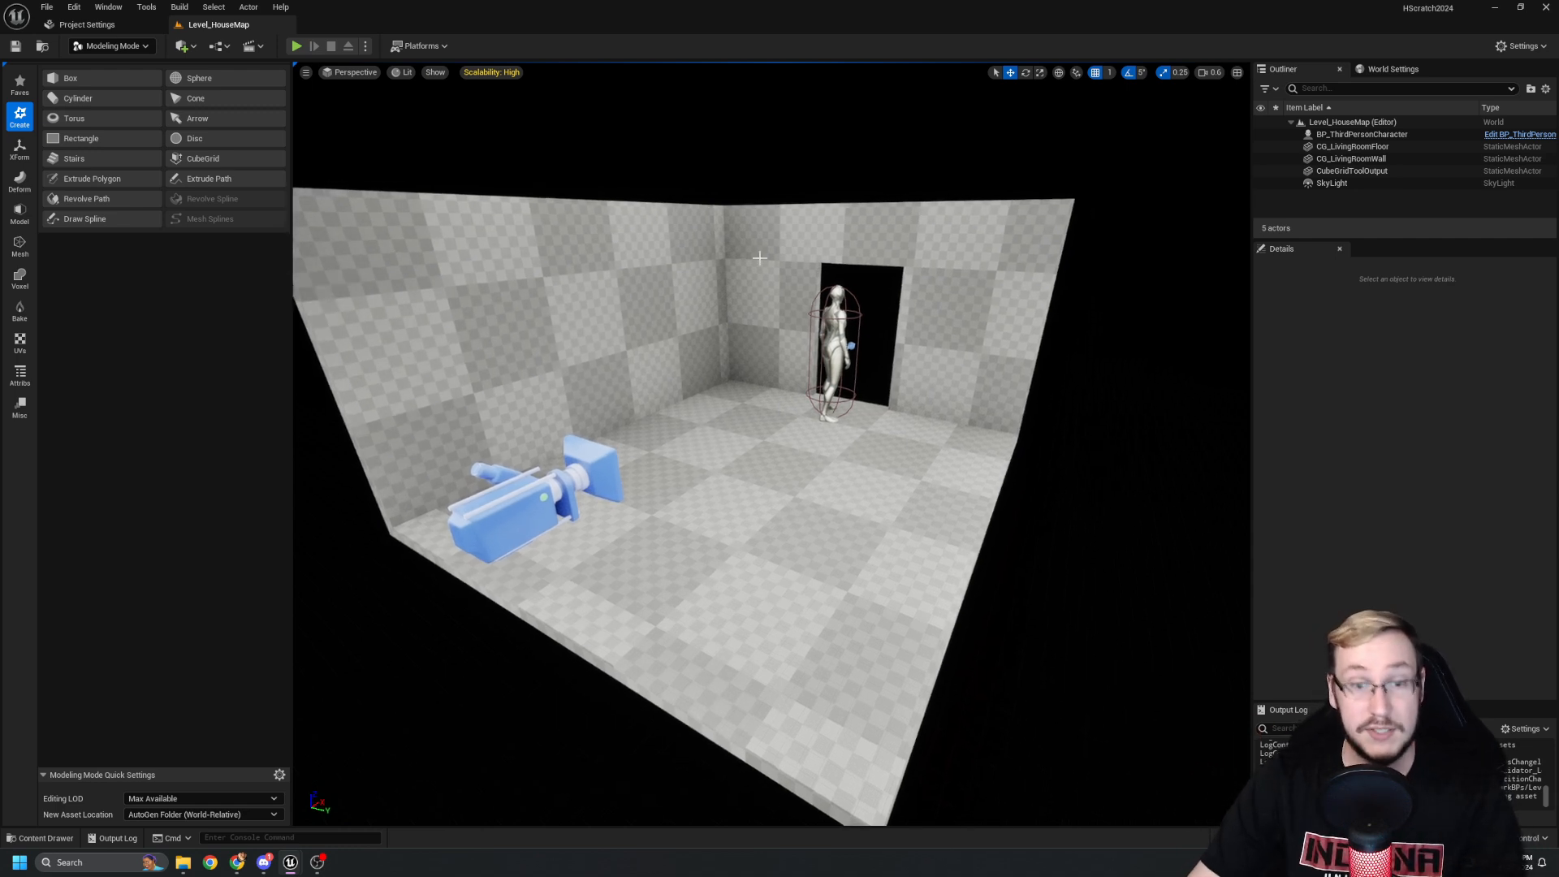
{"action": "mouse_move", "coordinate": [842, 371]}
{"action": "right_mouse_down"}
{"action": "mouse_move", "coordinate": [807, 365]}
{"action": "mouse_move", "coordinate": [864, 364]}
{"action": "right_mouse_up"}
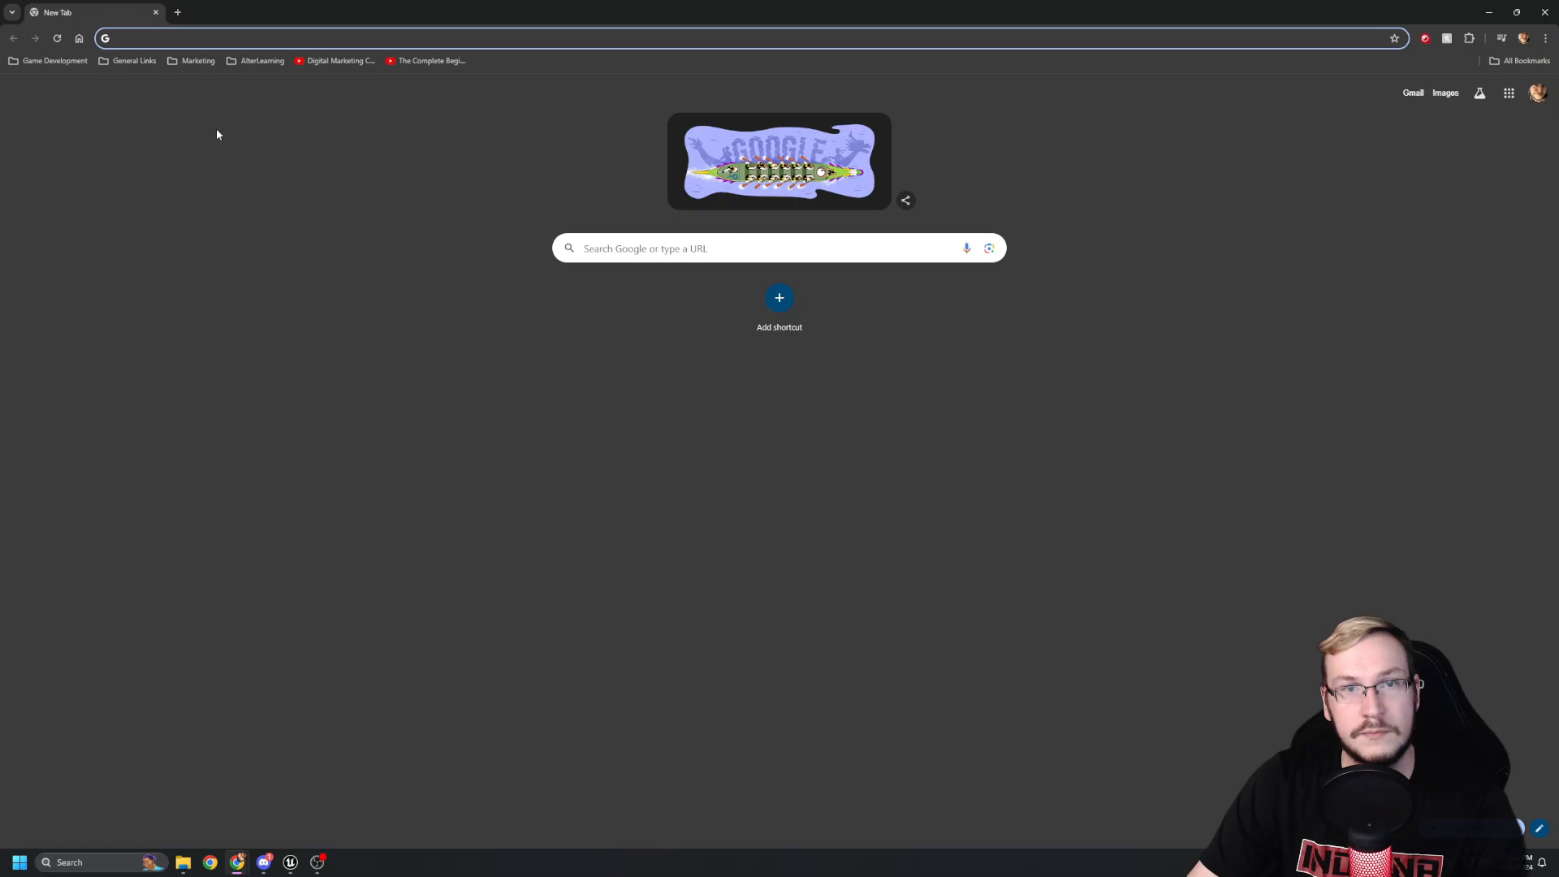
Open ambientcg.com in Chrome and bring up its full list of assets.
{"action": "type", "text": "bient"}
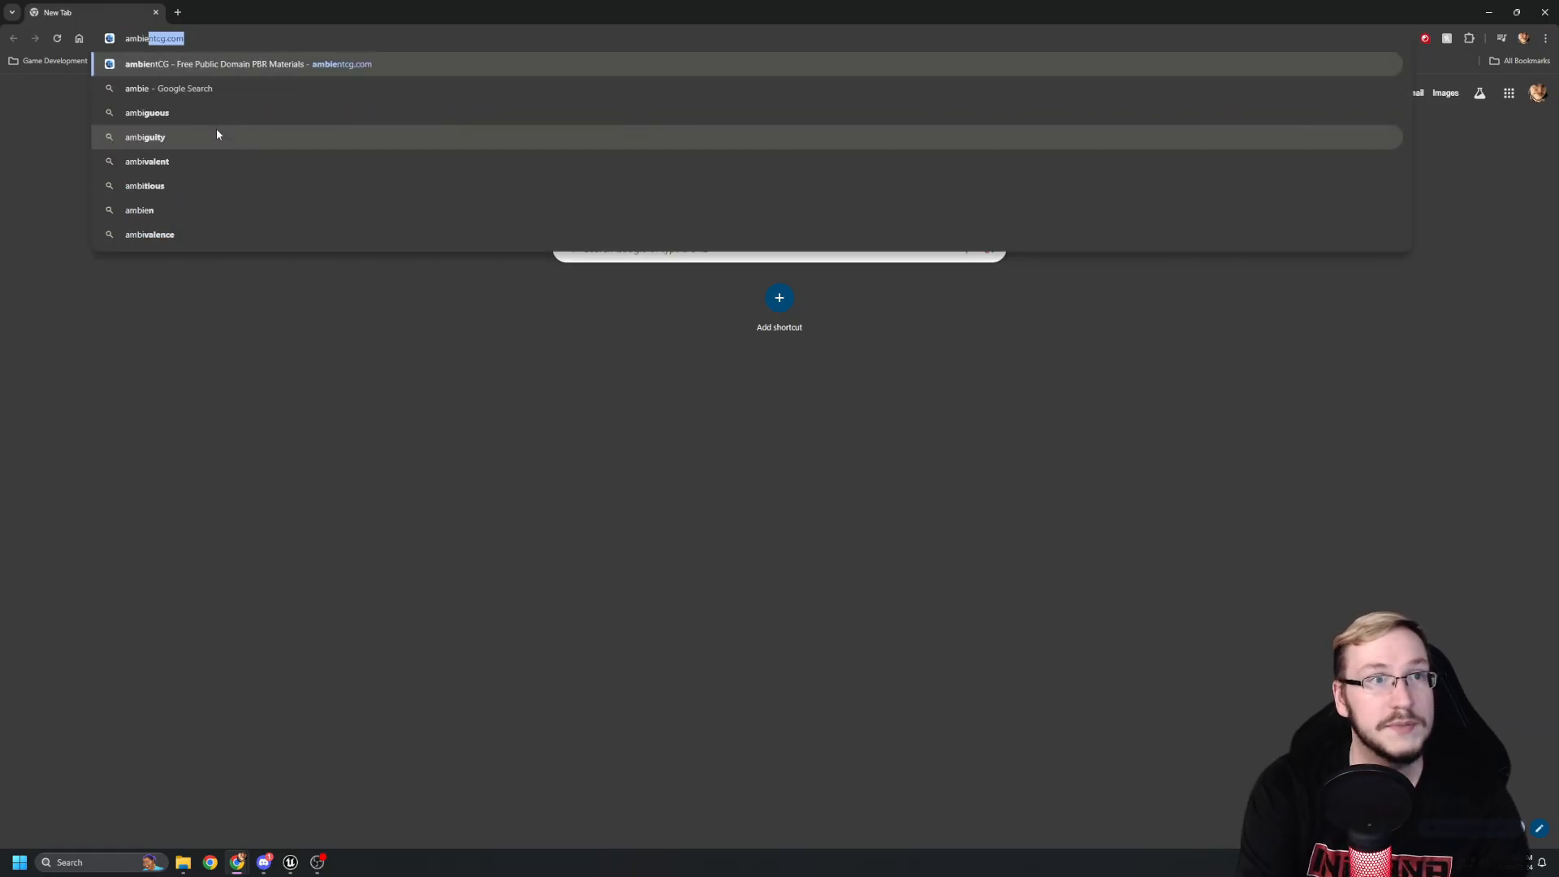
{"action": "type", "text": "cg.com"}
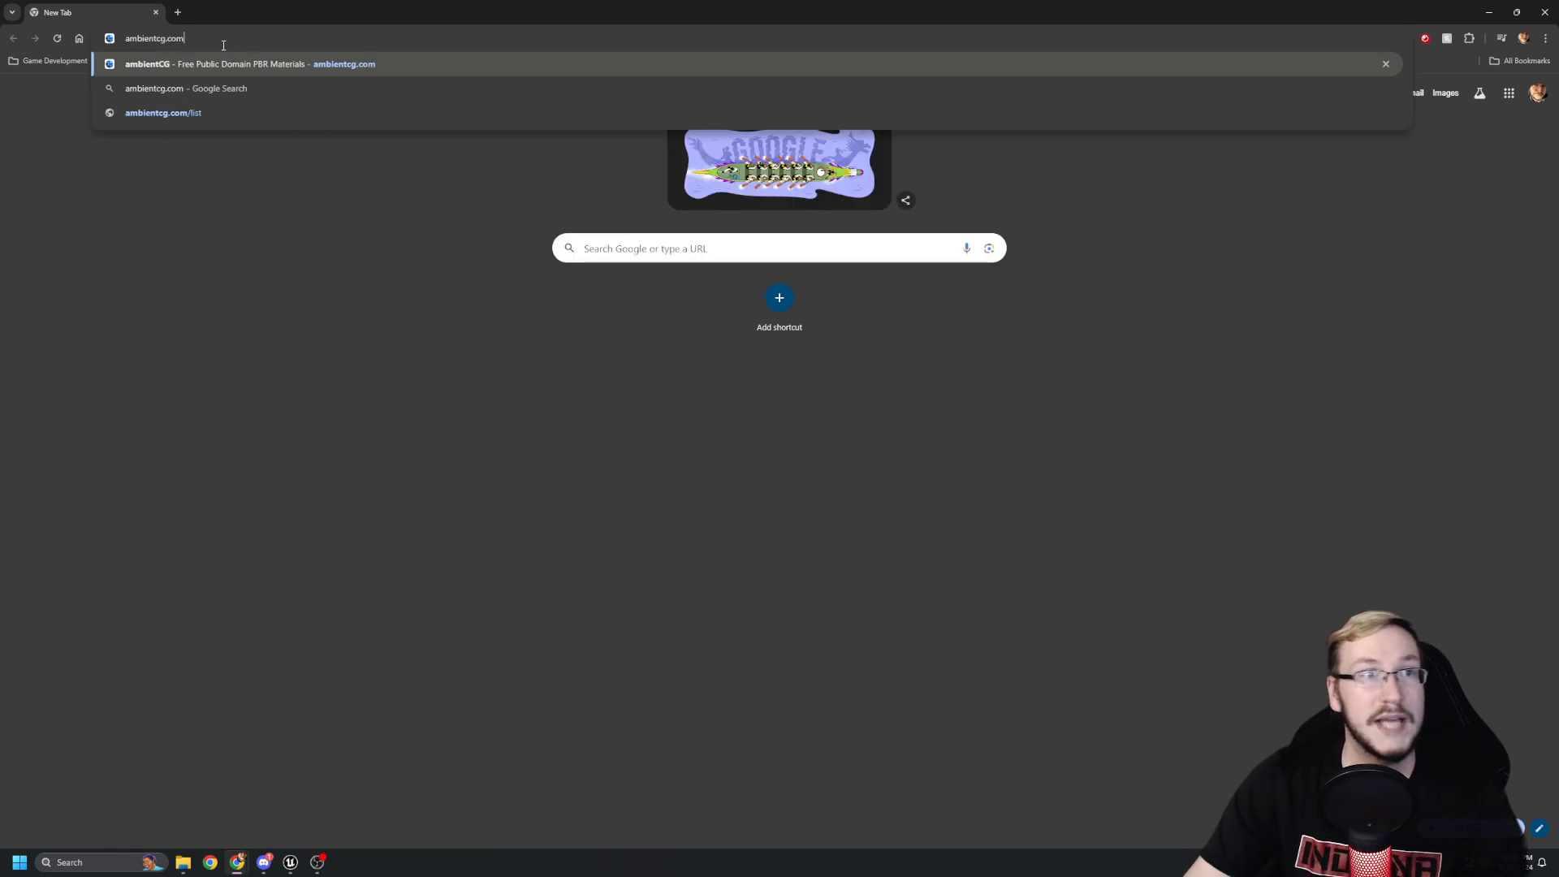
{"action": "key", "text": "Return"}
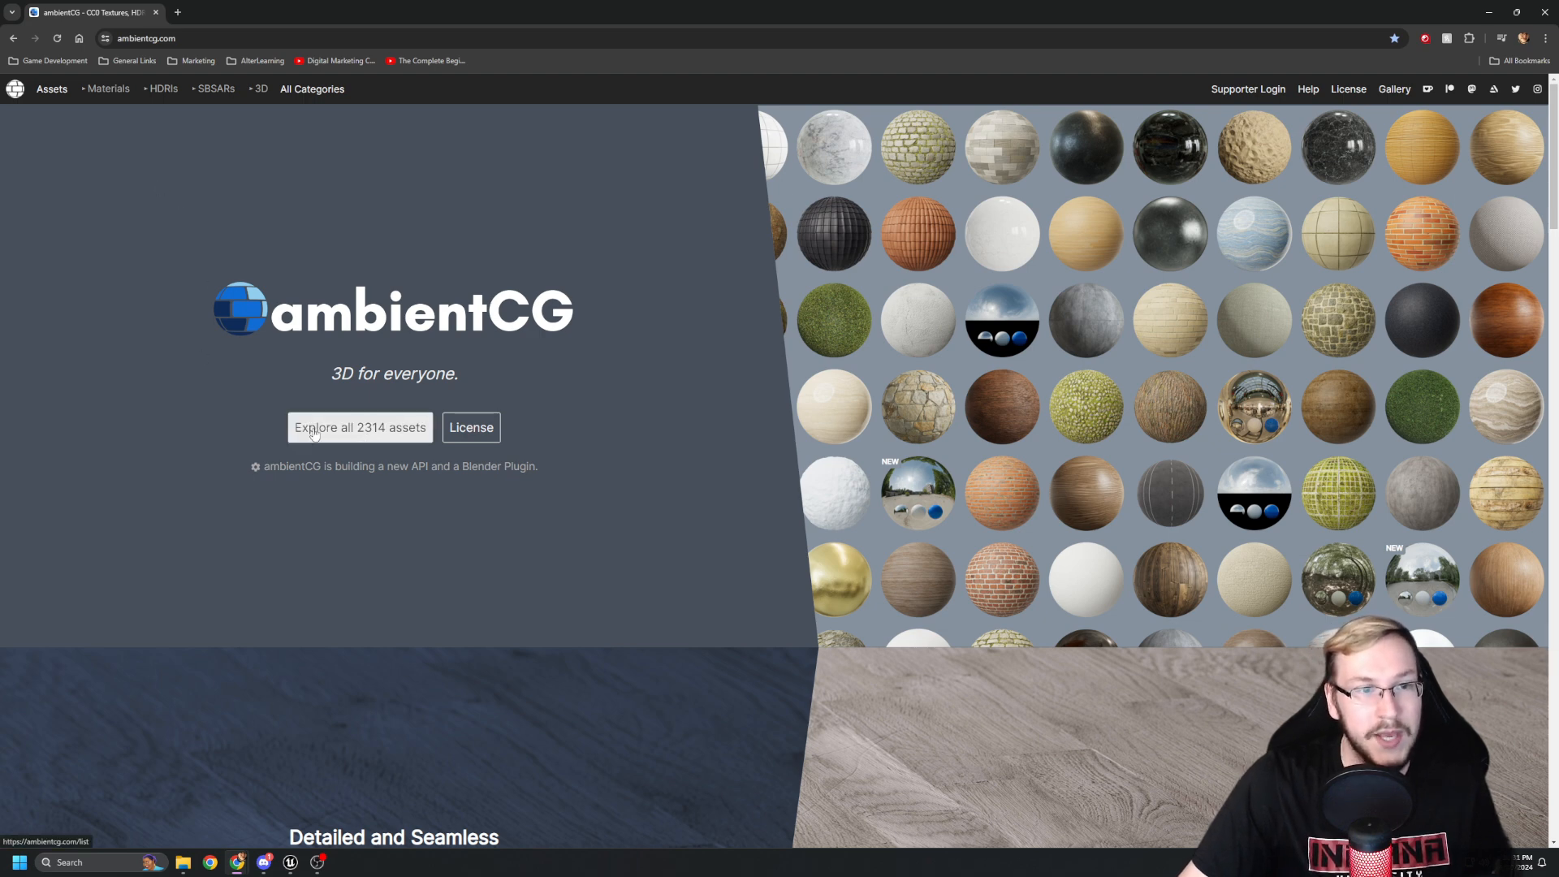
{"action": "left_click", "coordinate": [347, 437]}
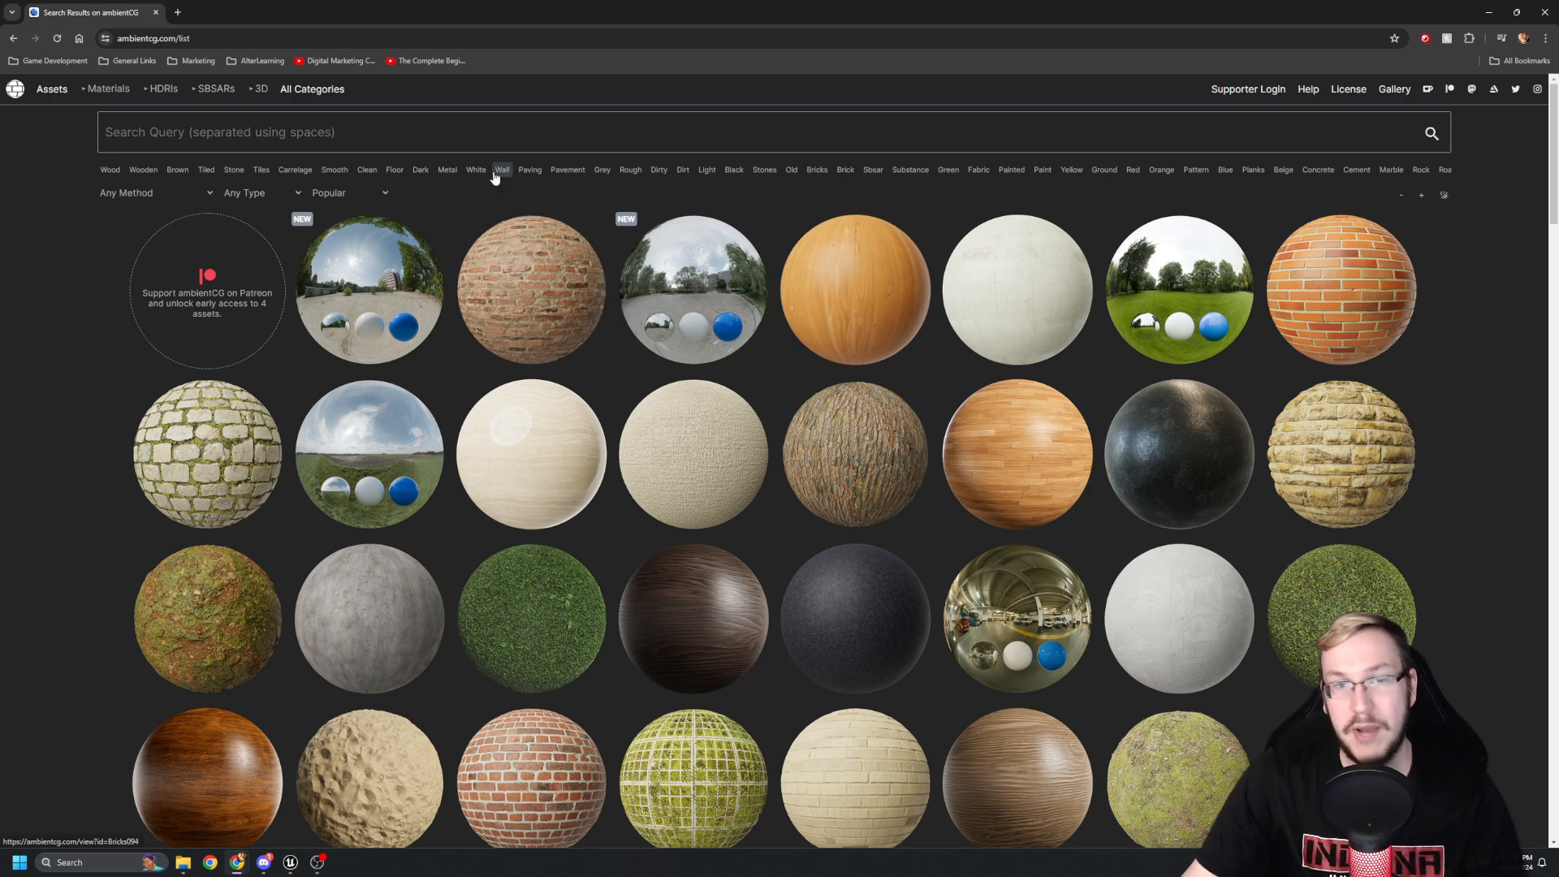
Search the asset library for "Carpet" and open the Carpet 016 material.
{"action": "left_click", "coordinate": [250, 131]}
{"action": "type", "text": "Carpet"}
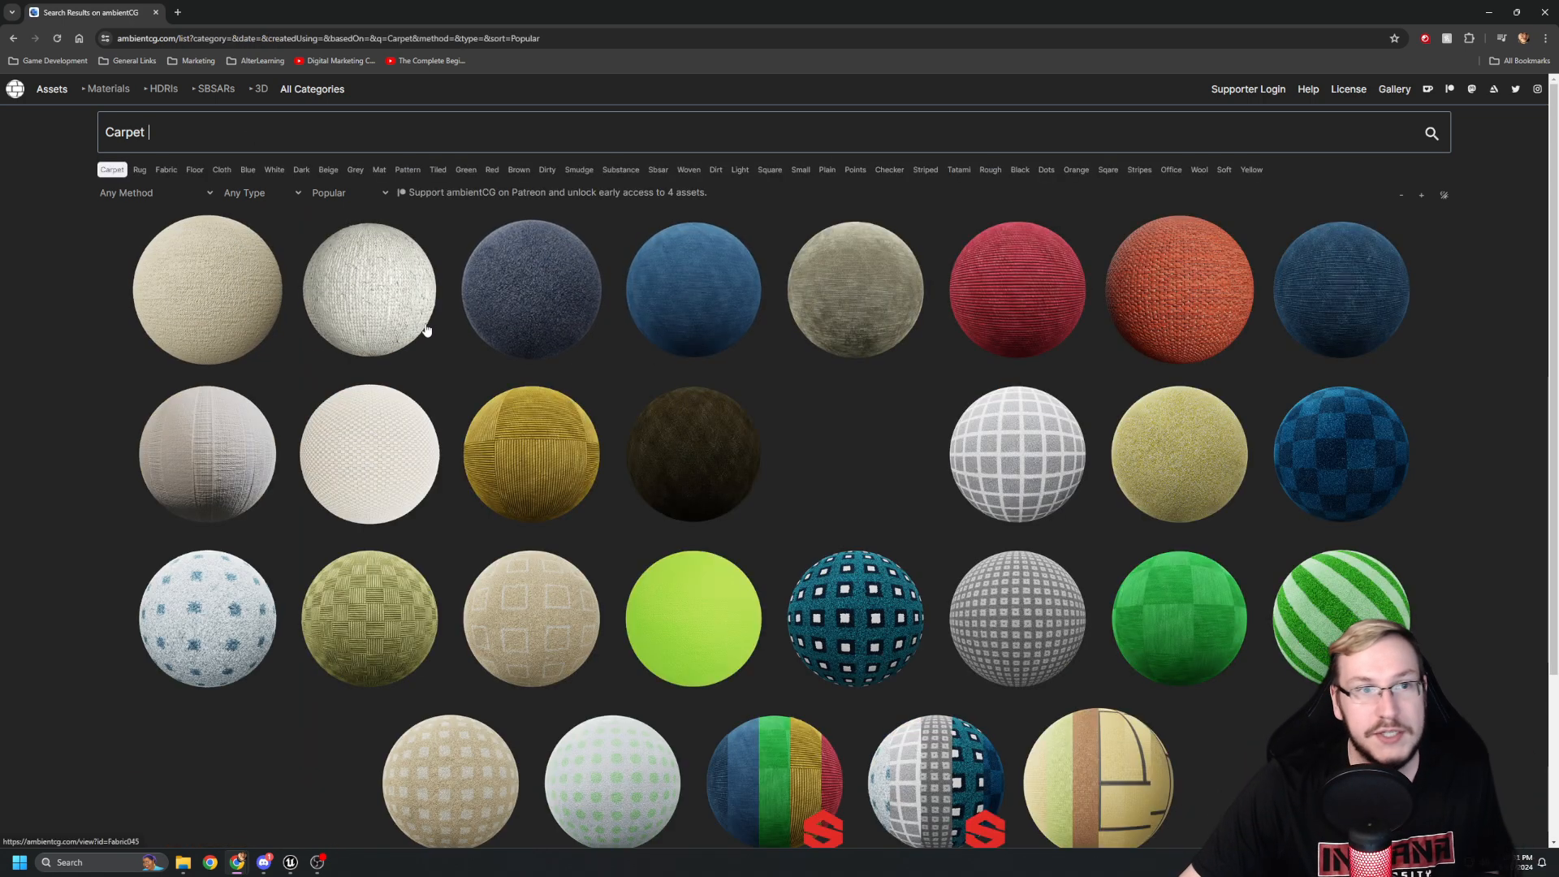
{"action": "left_click", "coordinate": [205, 301]}
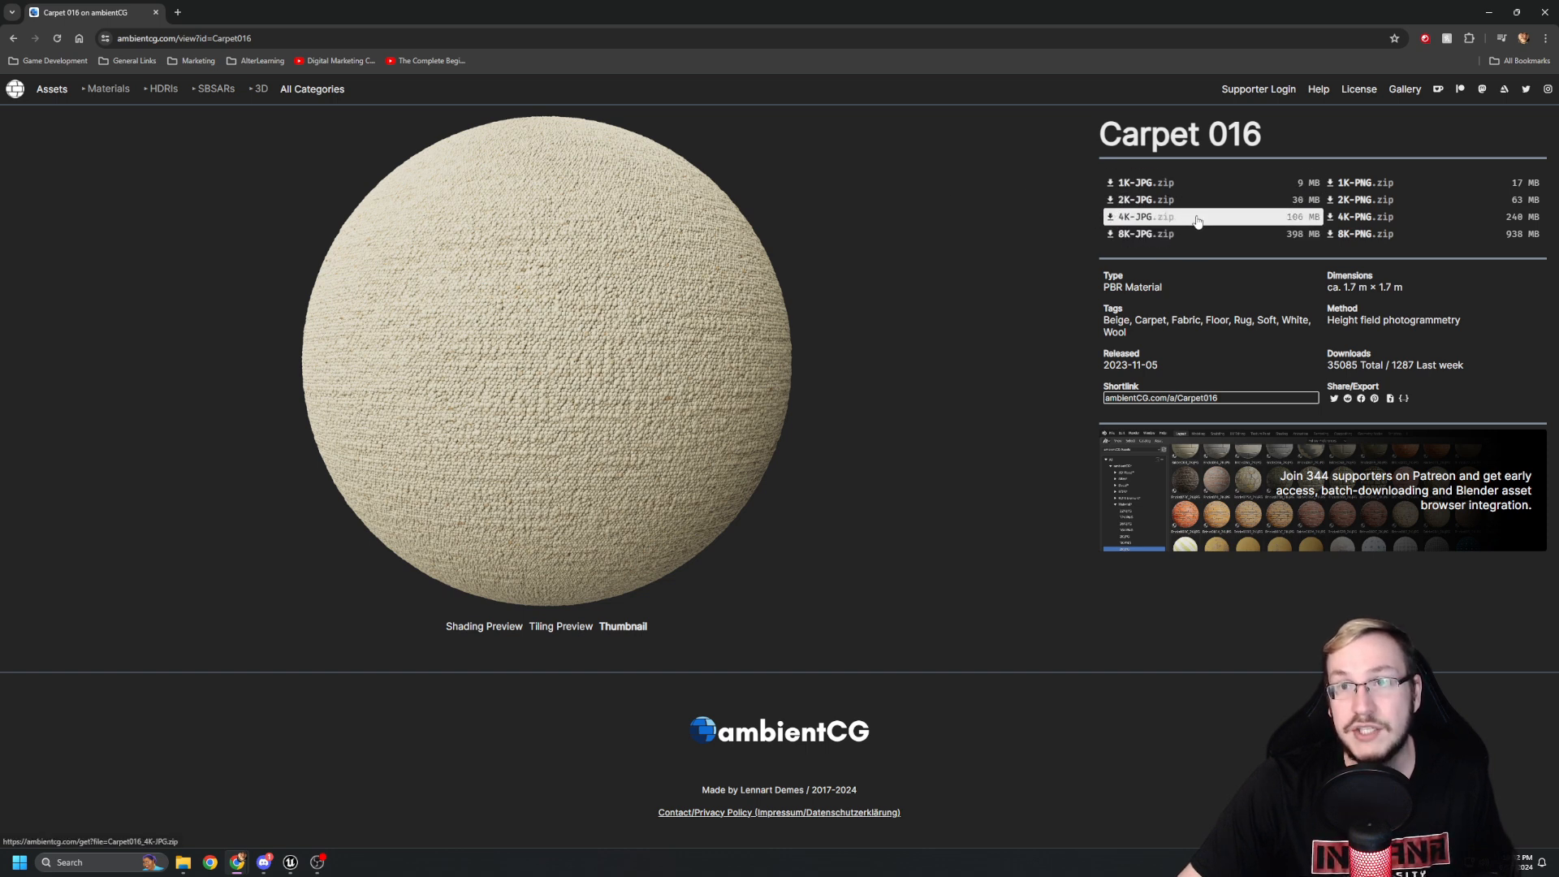
Download the 2K-JPG version of Carpet 016 and open its extracted texture folder.
{"action": "mouse_move", "coordinate": [1190, 238]}
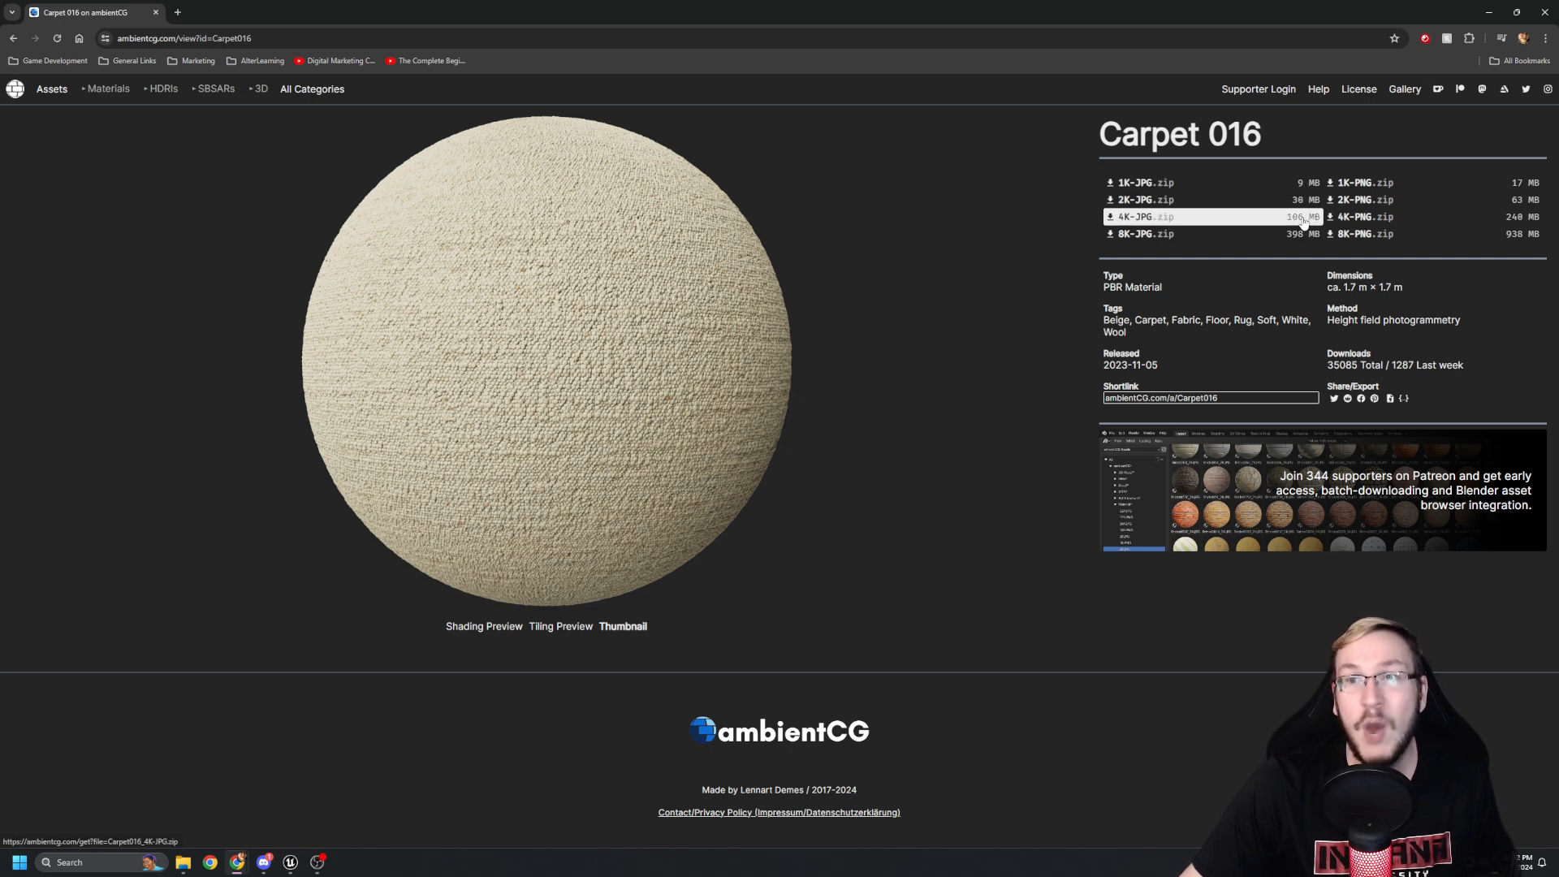
{"action": "mouse_move", "coordinate": [1308, 246]}
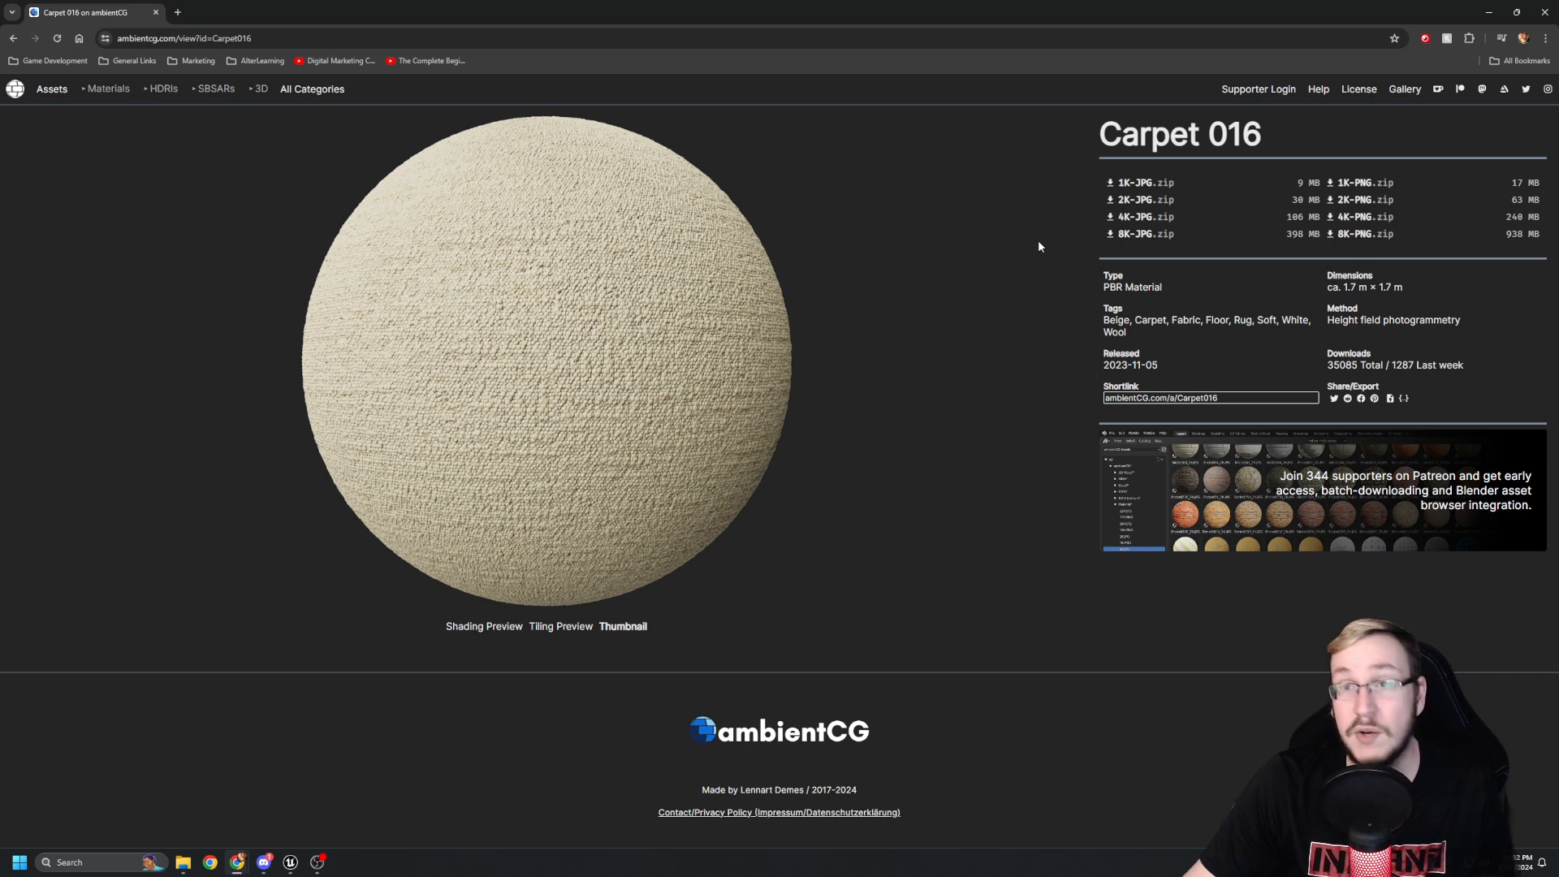
{"action": "left_click", "coordinate": [1110, 203]}
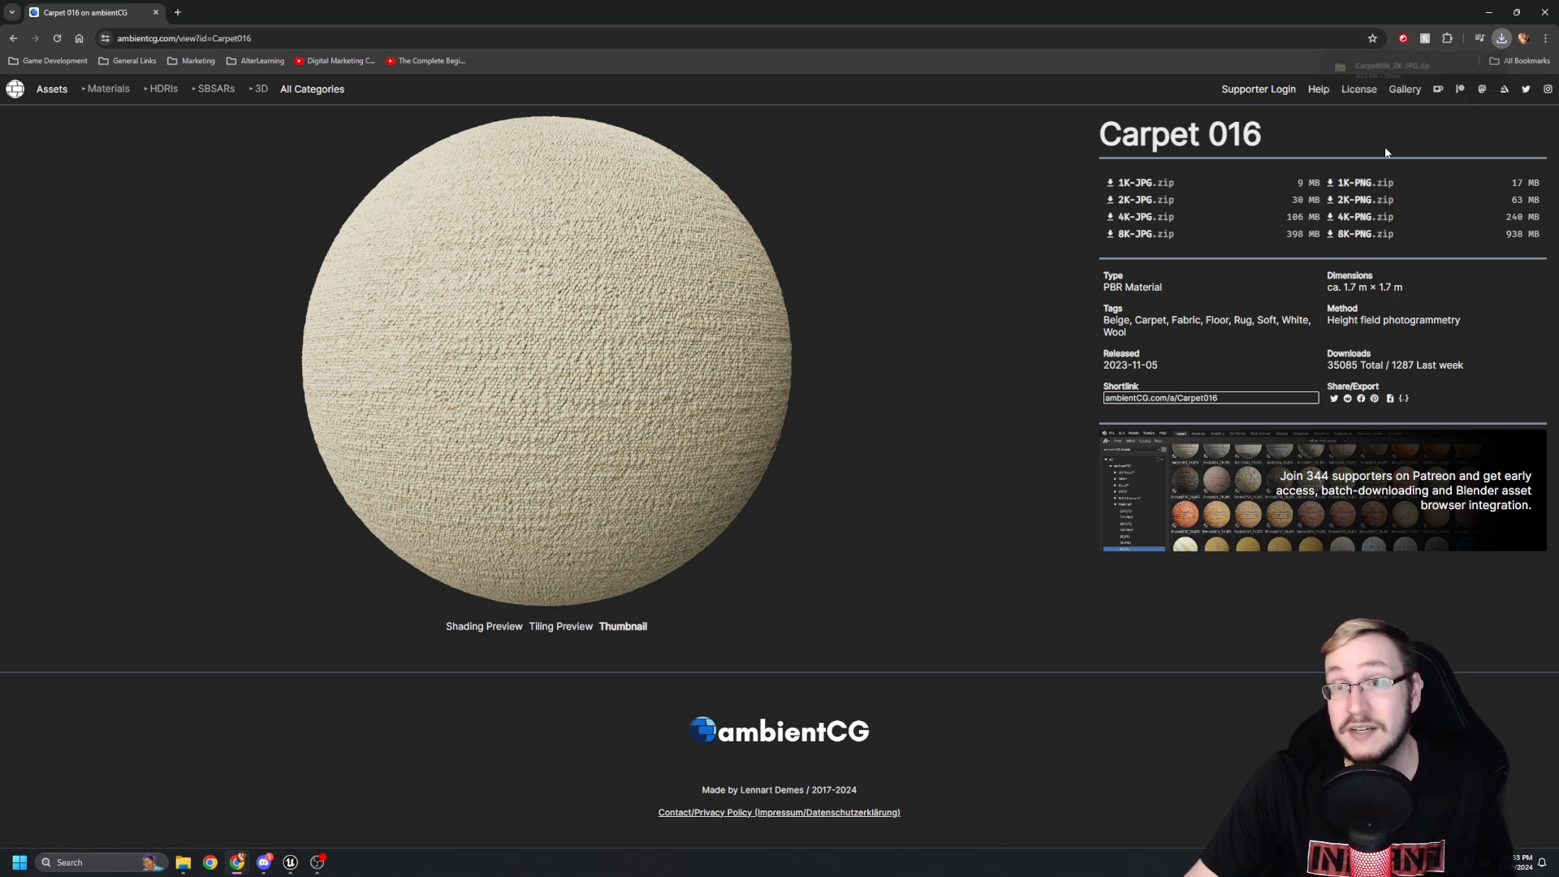
{"action": "left_click", "coordinate": [1502, 41]}
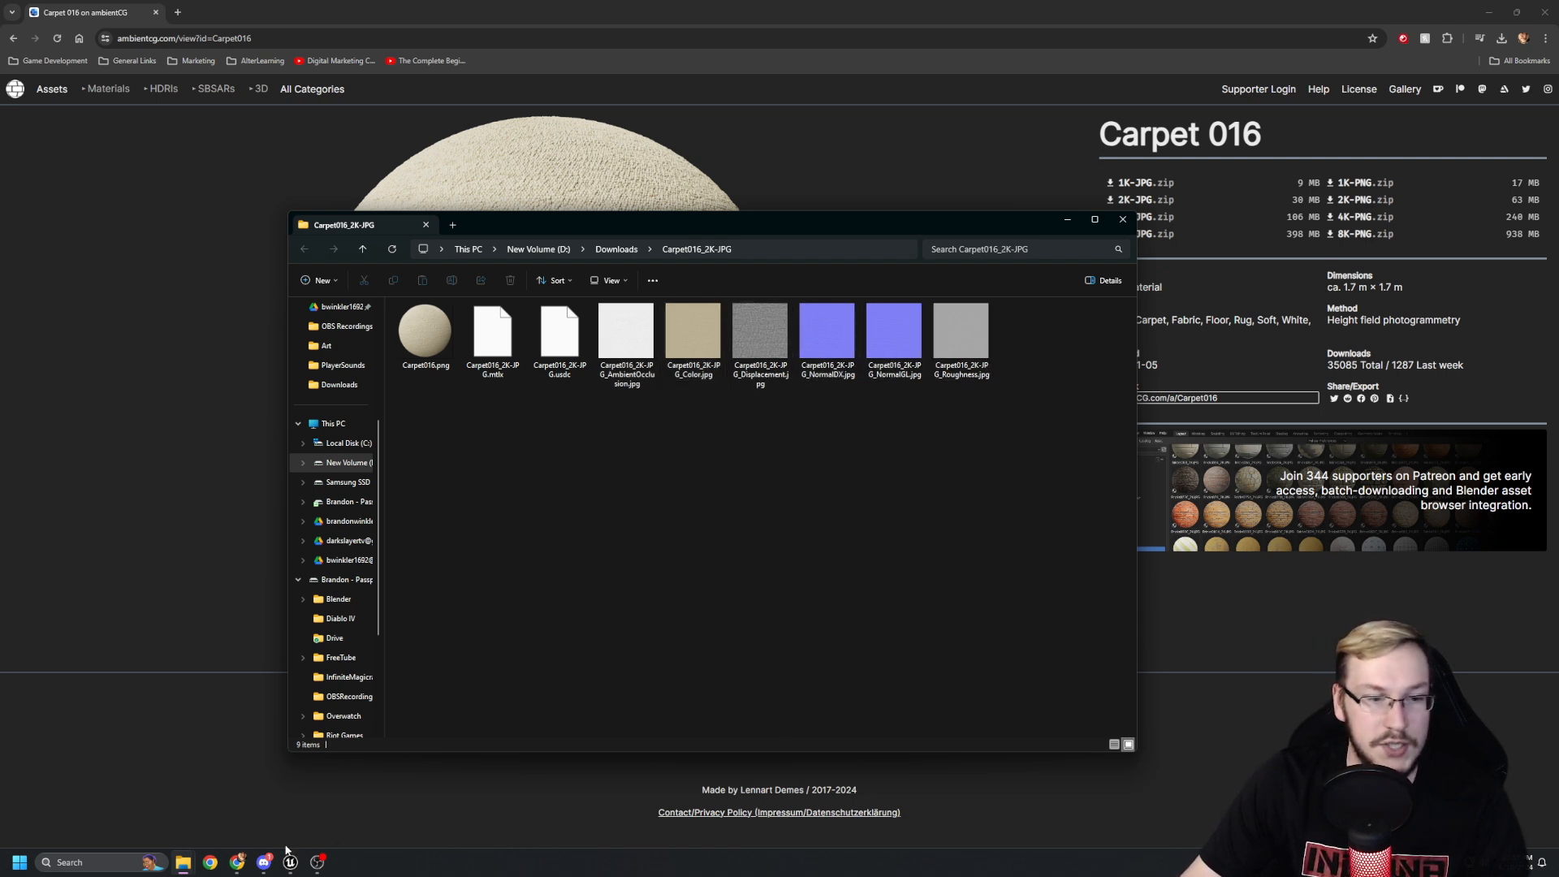
Switch back to Unreal Editor and check the generated CubeGrid meshes for the doorway wall's unnamed asset.
{"action": "mouse_move", "coordinate": [290, 857]}
{"action": "left_click", "coordinate": [357, 799]}
{"action": "right_click_drag", "start_coordinate": [731, 504], "coordinate": [796, 503]}
{"action": "key", "text": "ctrl+space"}
{"action": "left_click", "coordinate": [733, 685]}
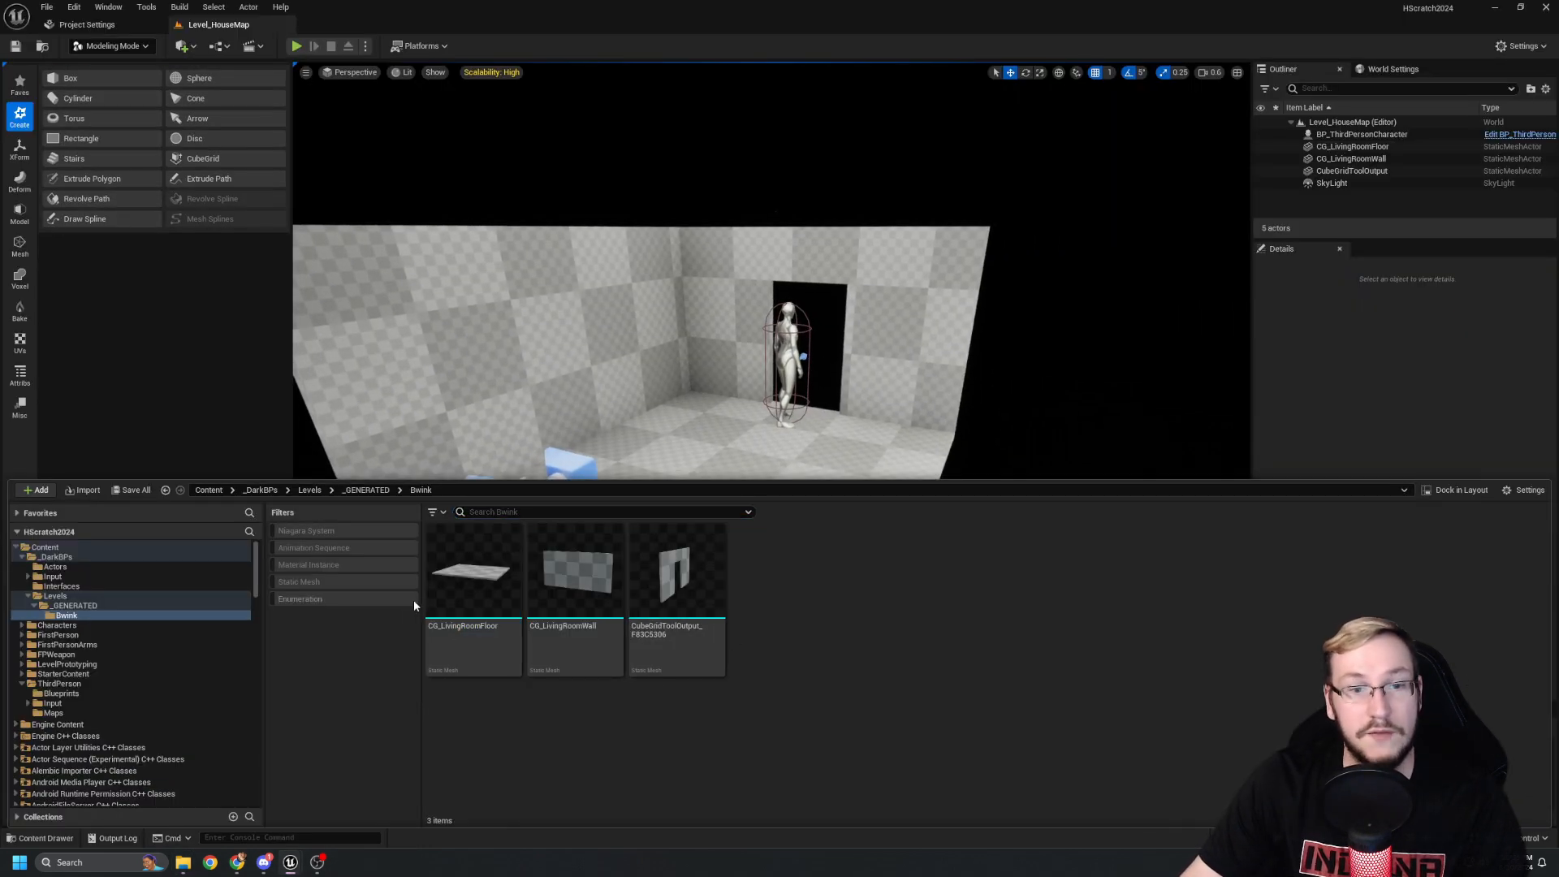
{"action": "mouse_move", "coordinate": [664, 643]}
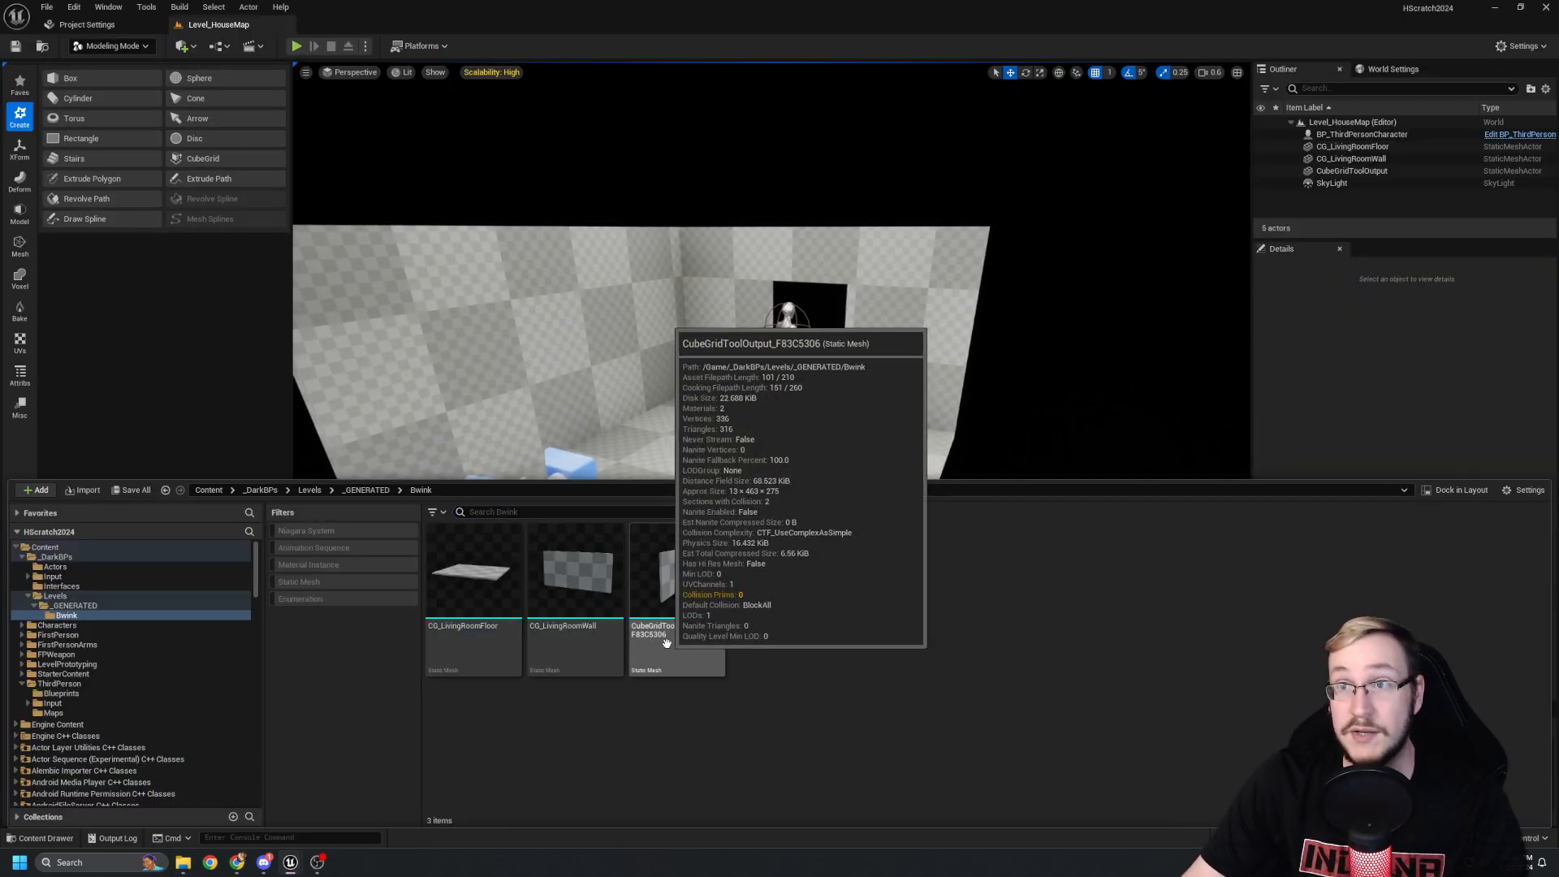
{"action": "left_click", "coordinate": [662, 600]}
{"action": "key", "text": "ctrl+space"}
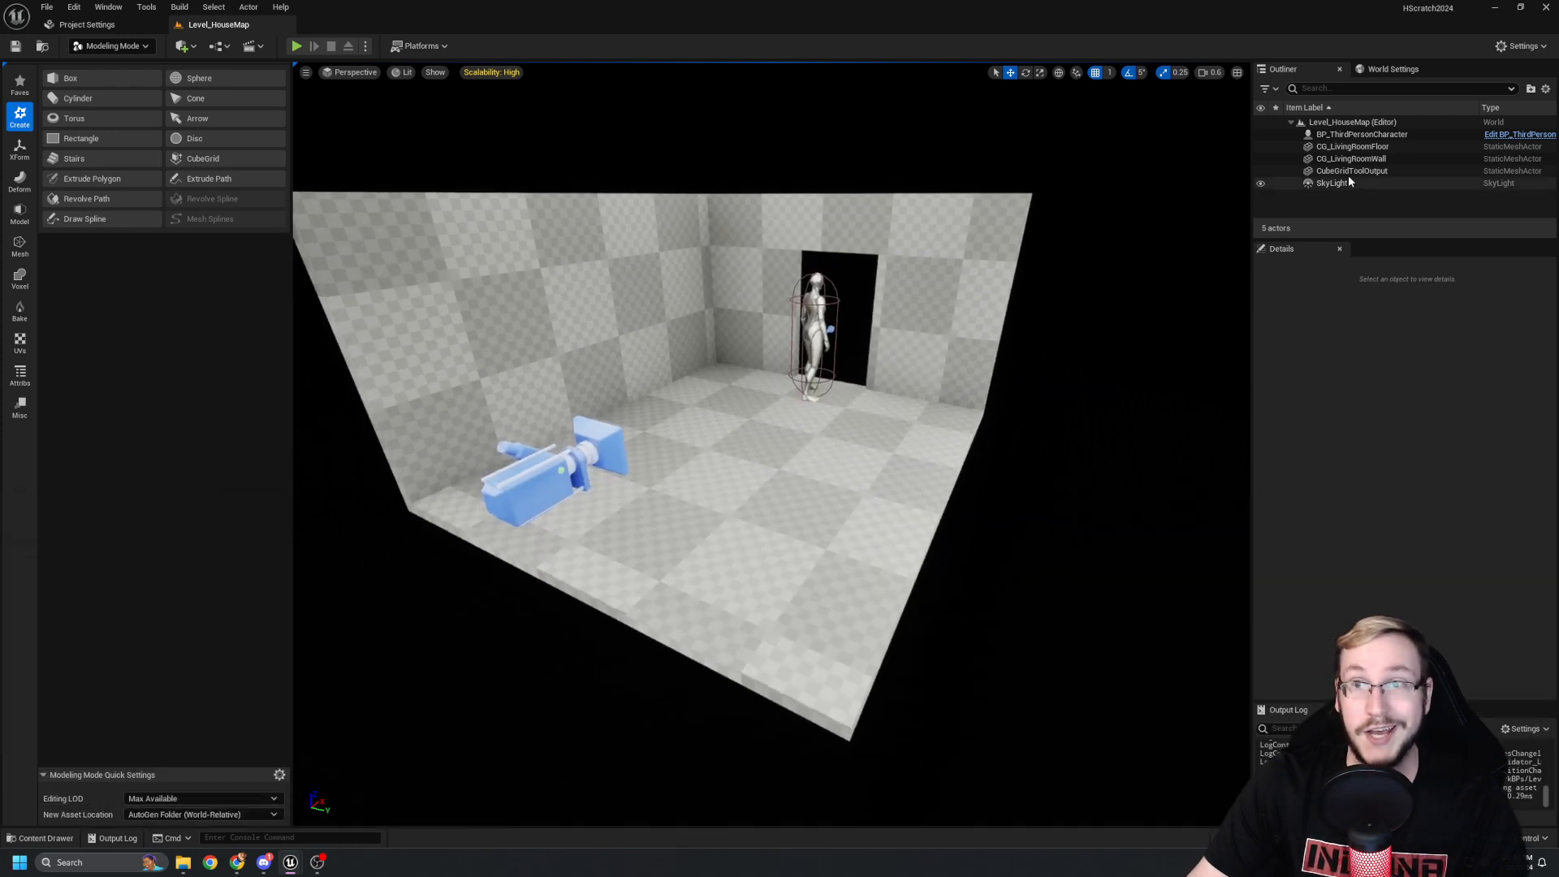
Rename the CubeGridToolOutput actor in the level to CG_LivingRoomDoorWall.
{"action": "left_click", "coordinate": [1350, 172]}
{"action": "key", "text": "F2"}
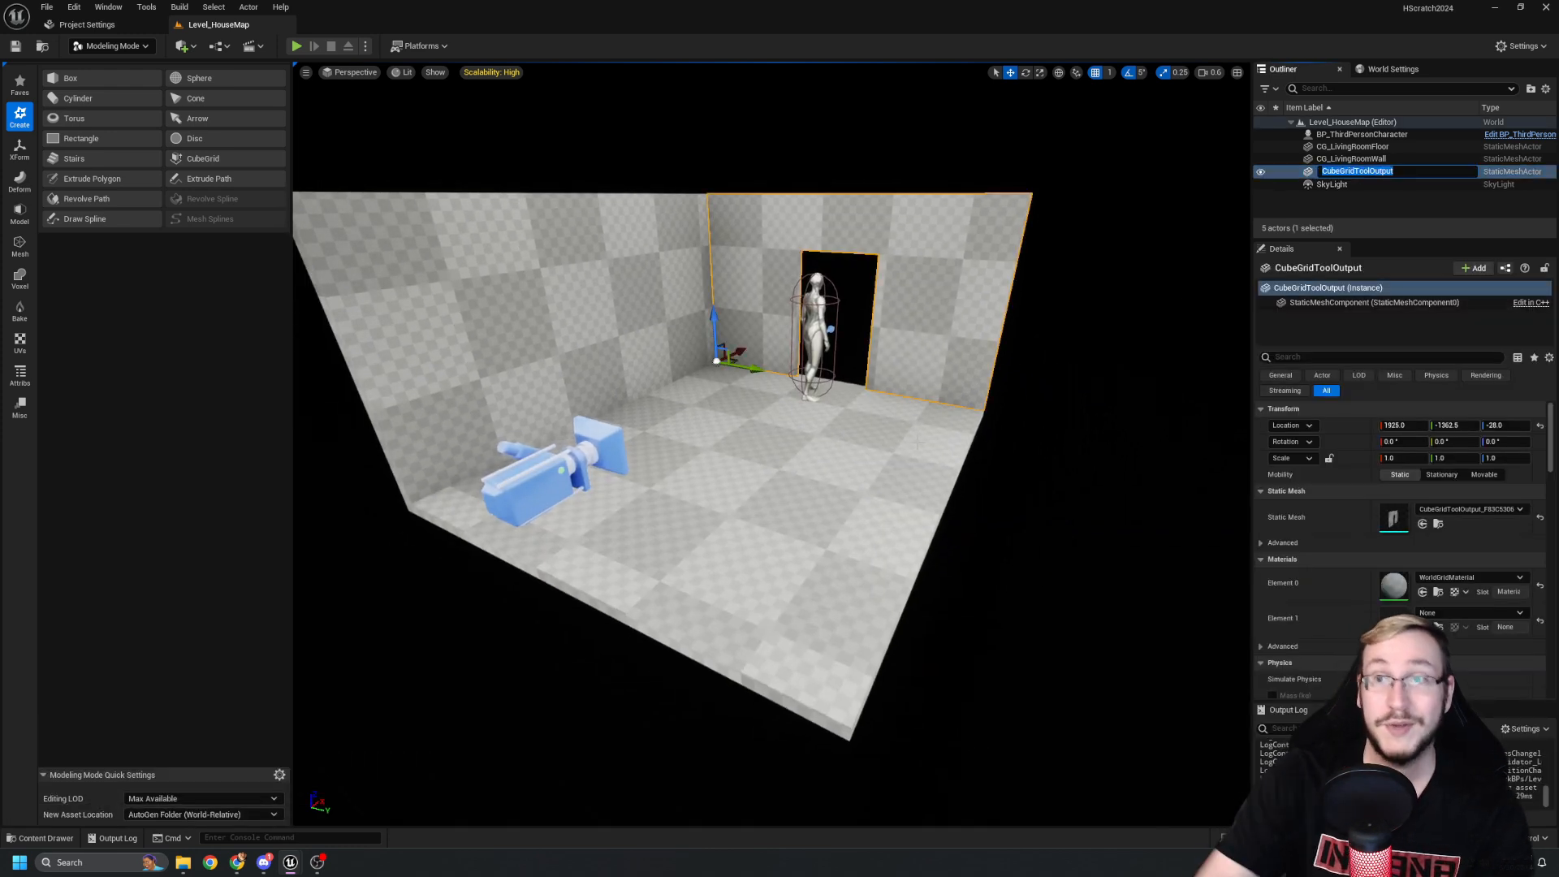
{"action": "type", "text": "CG_LivingRoomDoorWall"}
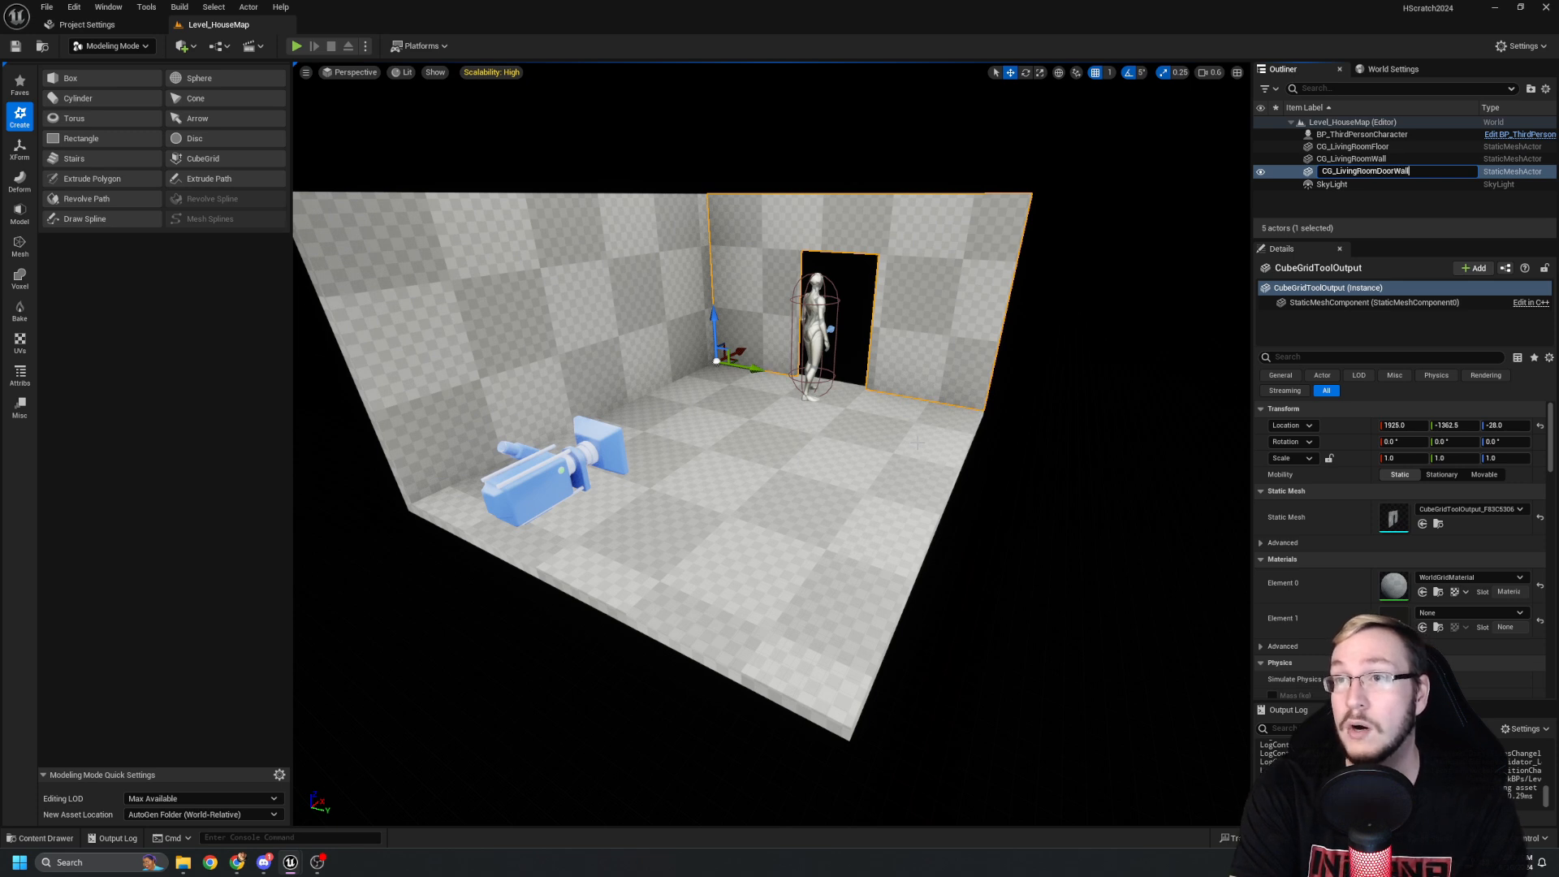
{"action": "key", "text": "Return"}
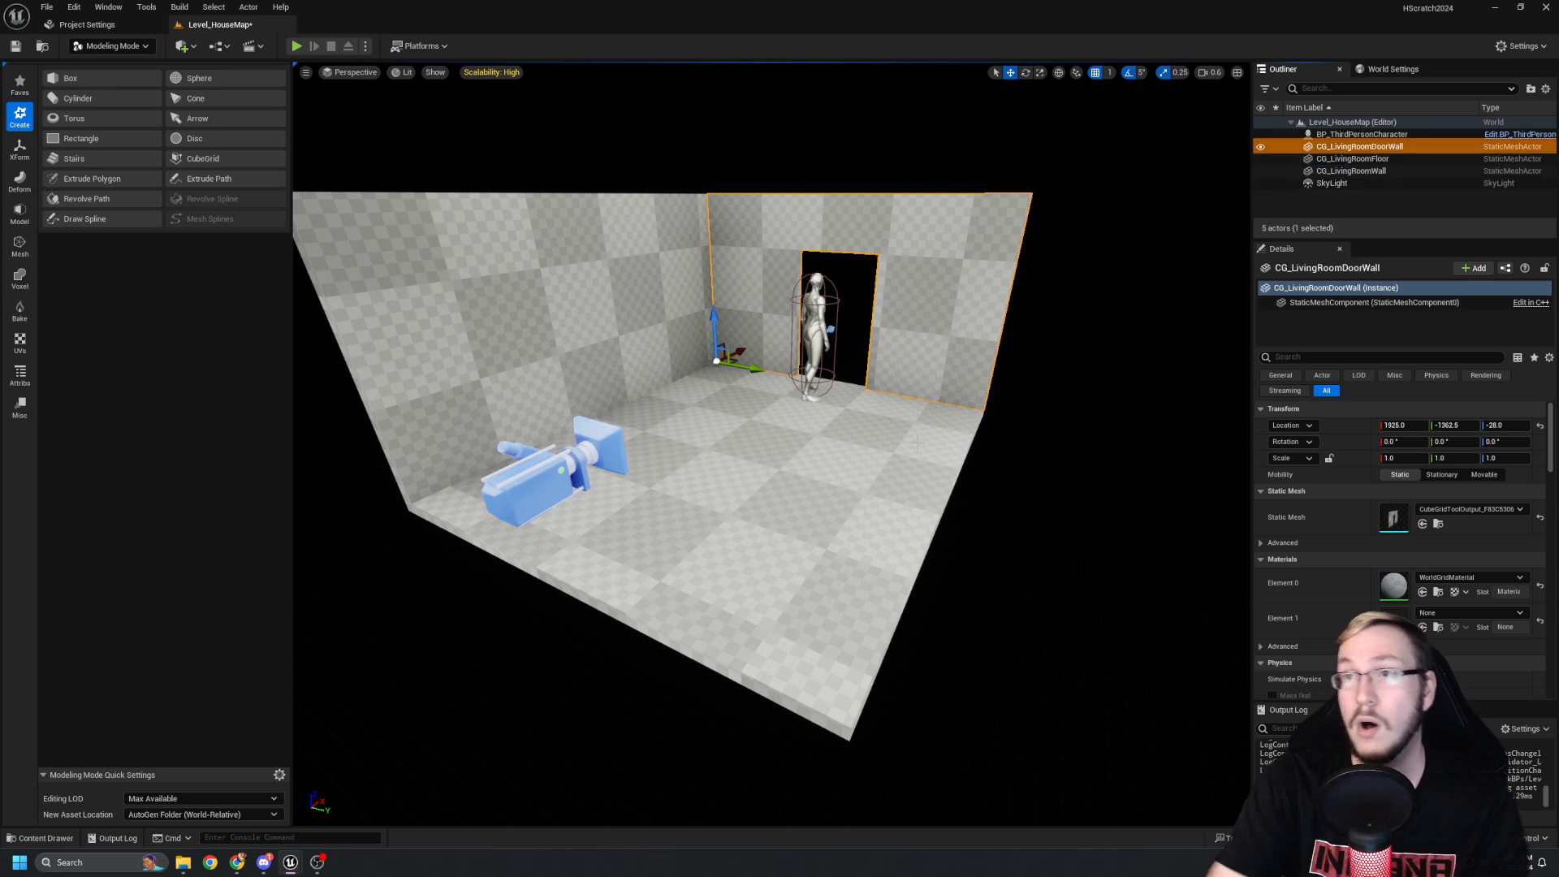
Rename the doorway wall's generated static mesh asset to CG_LivingRoomDoorWall and save the level.
{"action": "right_click_drag", "start_coordinate": [605, 512], "coordinate": [611, 508]}
{"action": "key", "text": "ctrl+space"}
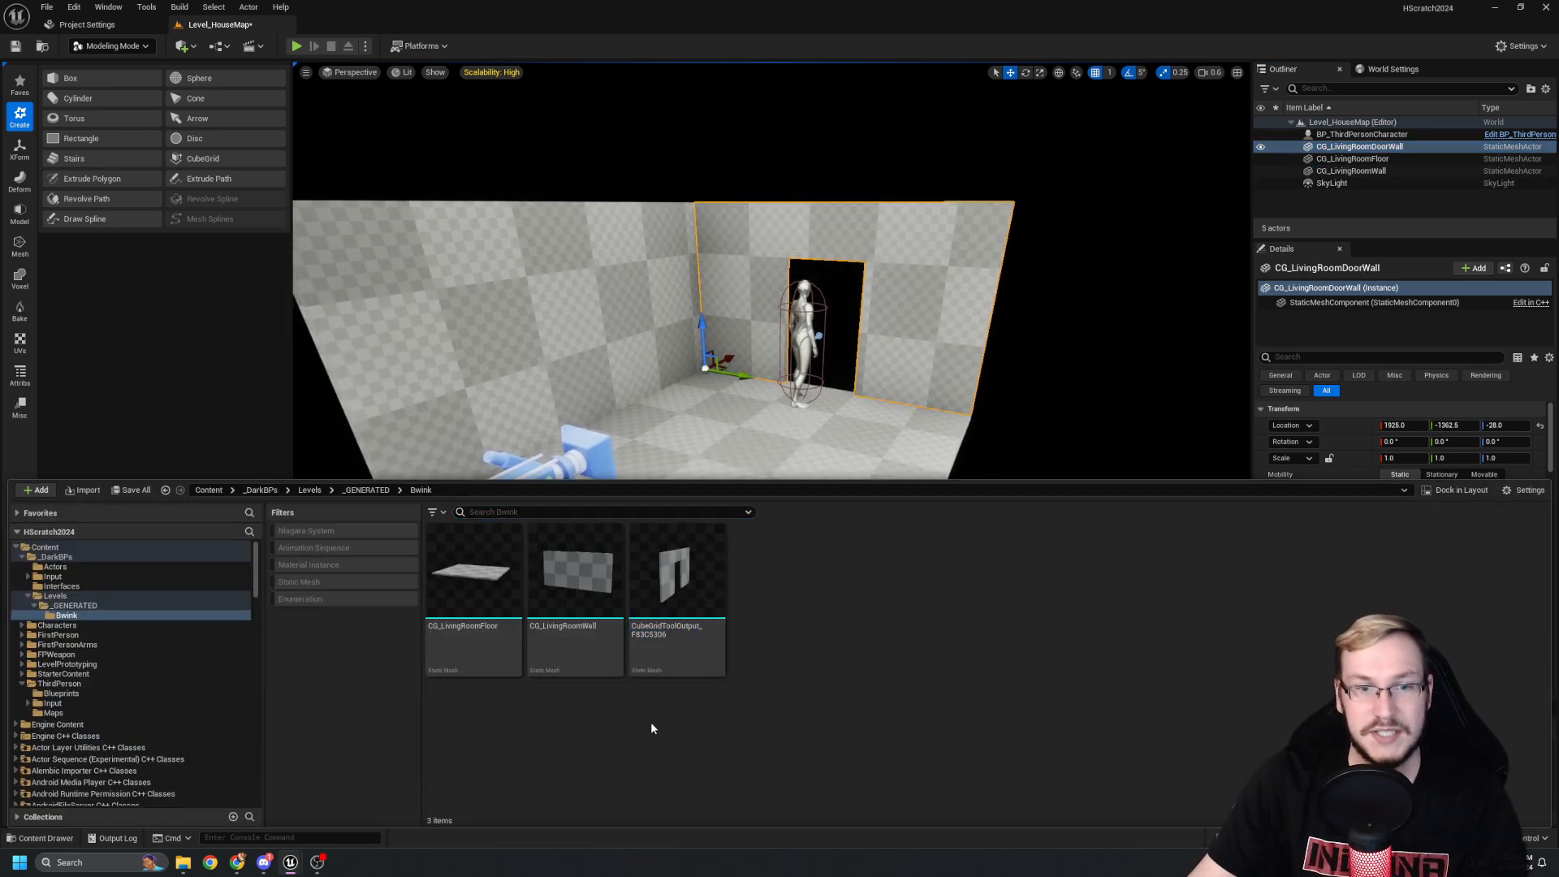
{"action": "key", "text": "F2"}
{"action": "type", "text": "C"}
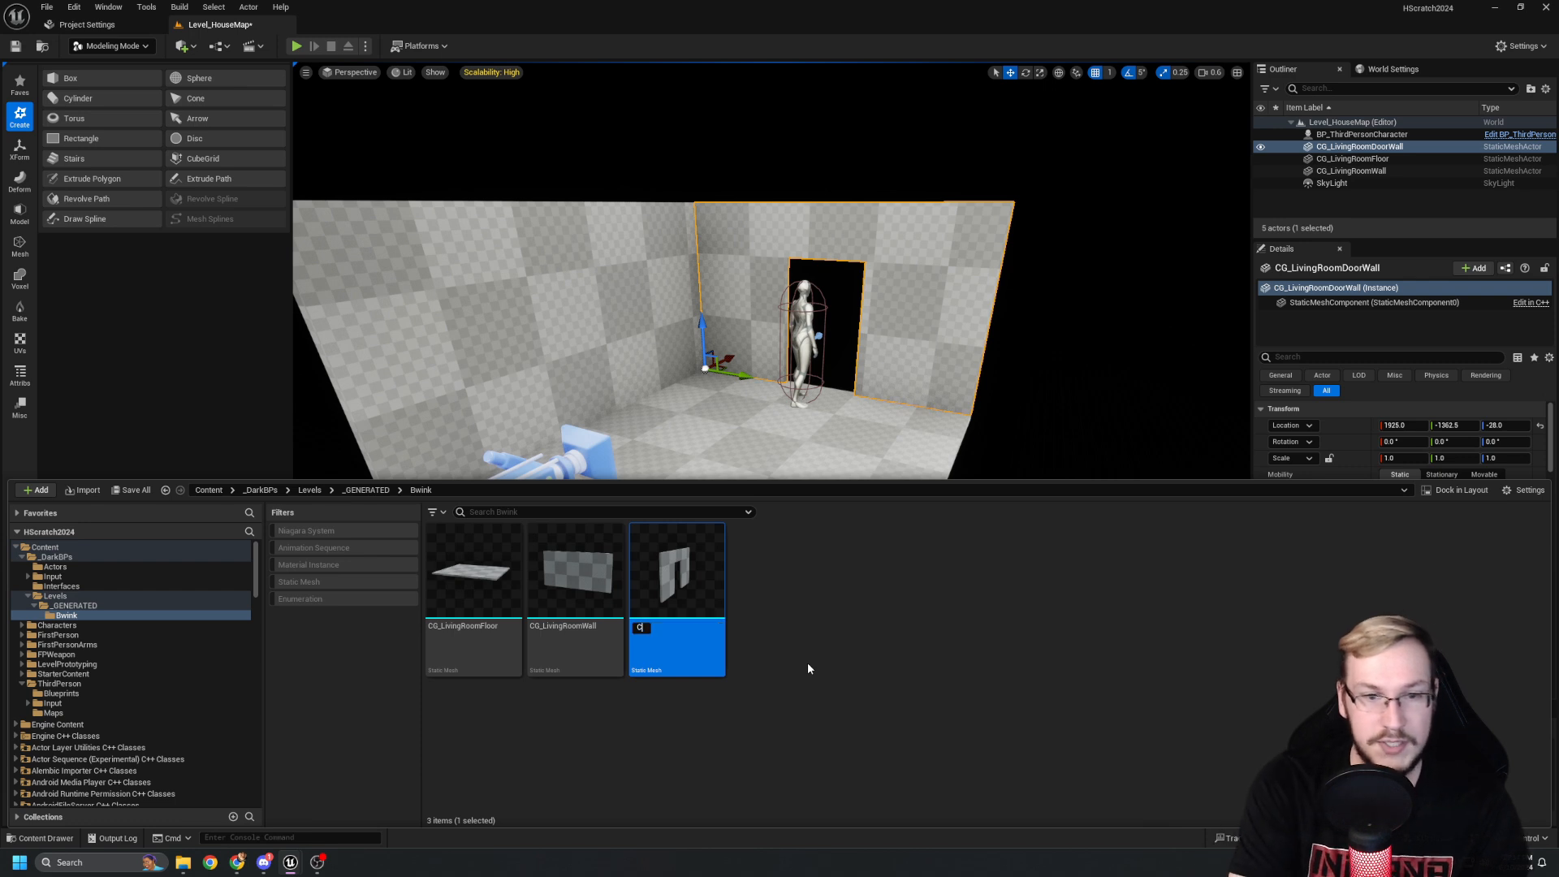
{"action": "type", "text": "G_LivingRoomDoorWall"}
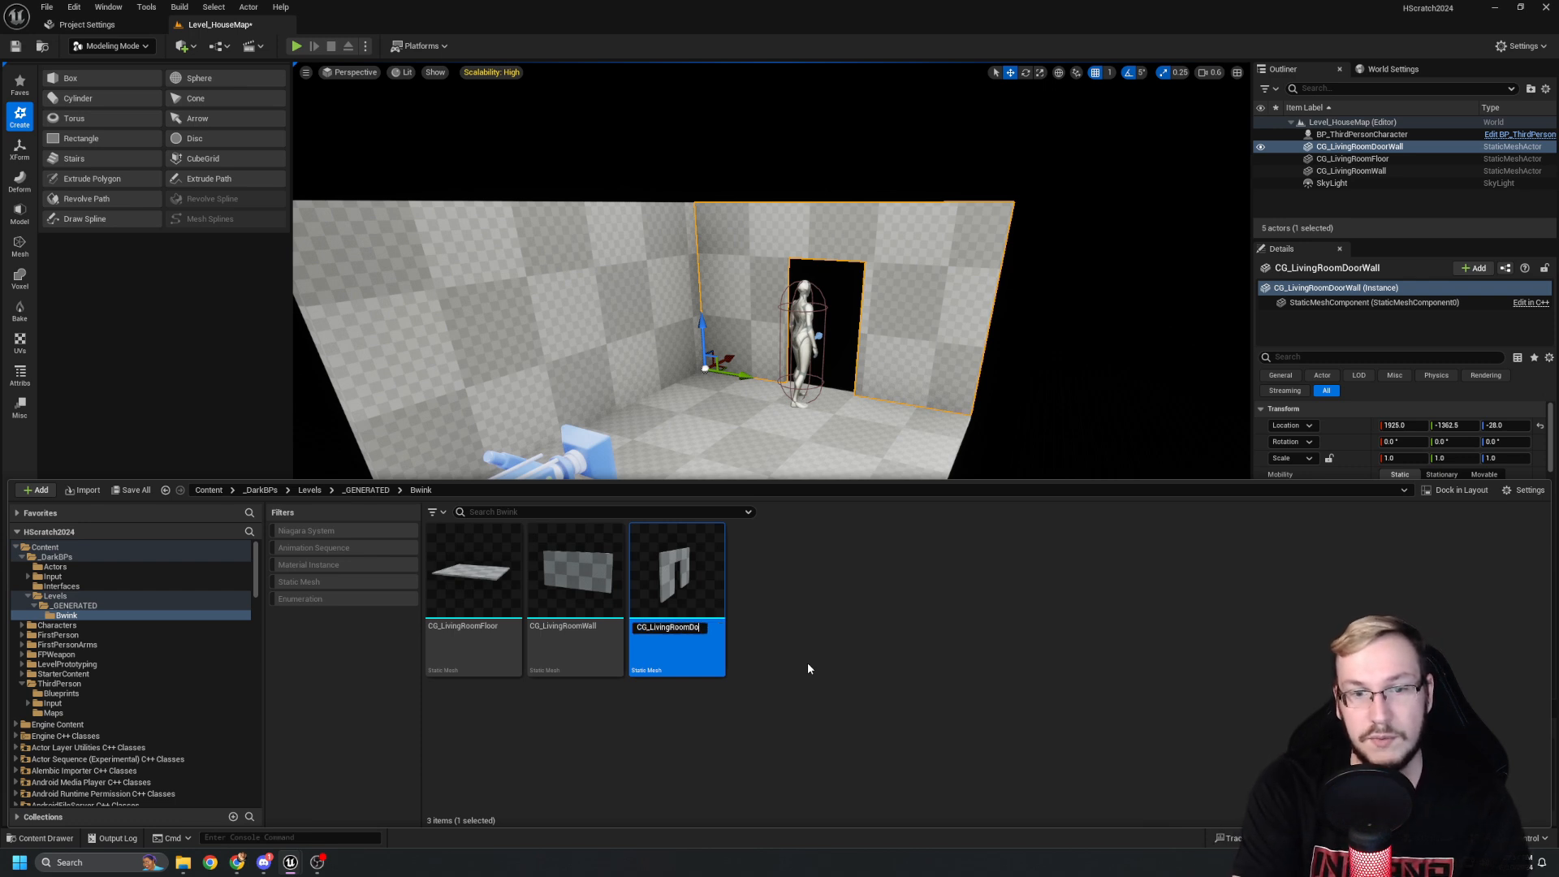
{"action": "key", "text": "Return"}
{"action": "right_click_drag", "start_coordinate": [597, 351], "coordinate": [610, 353]}
{"action": "key", "text": "ctrl+s"}
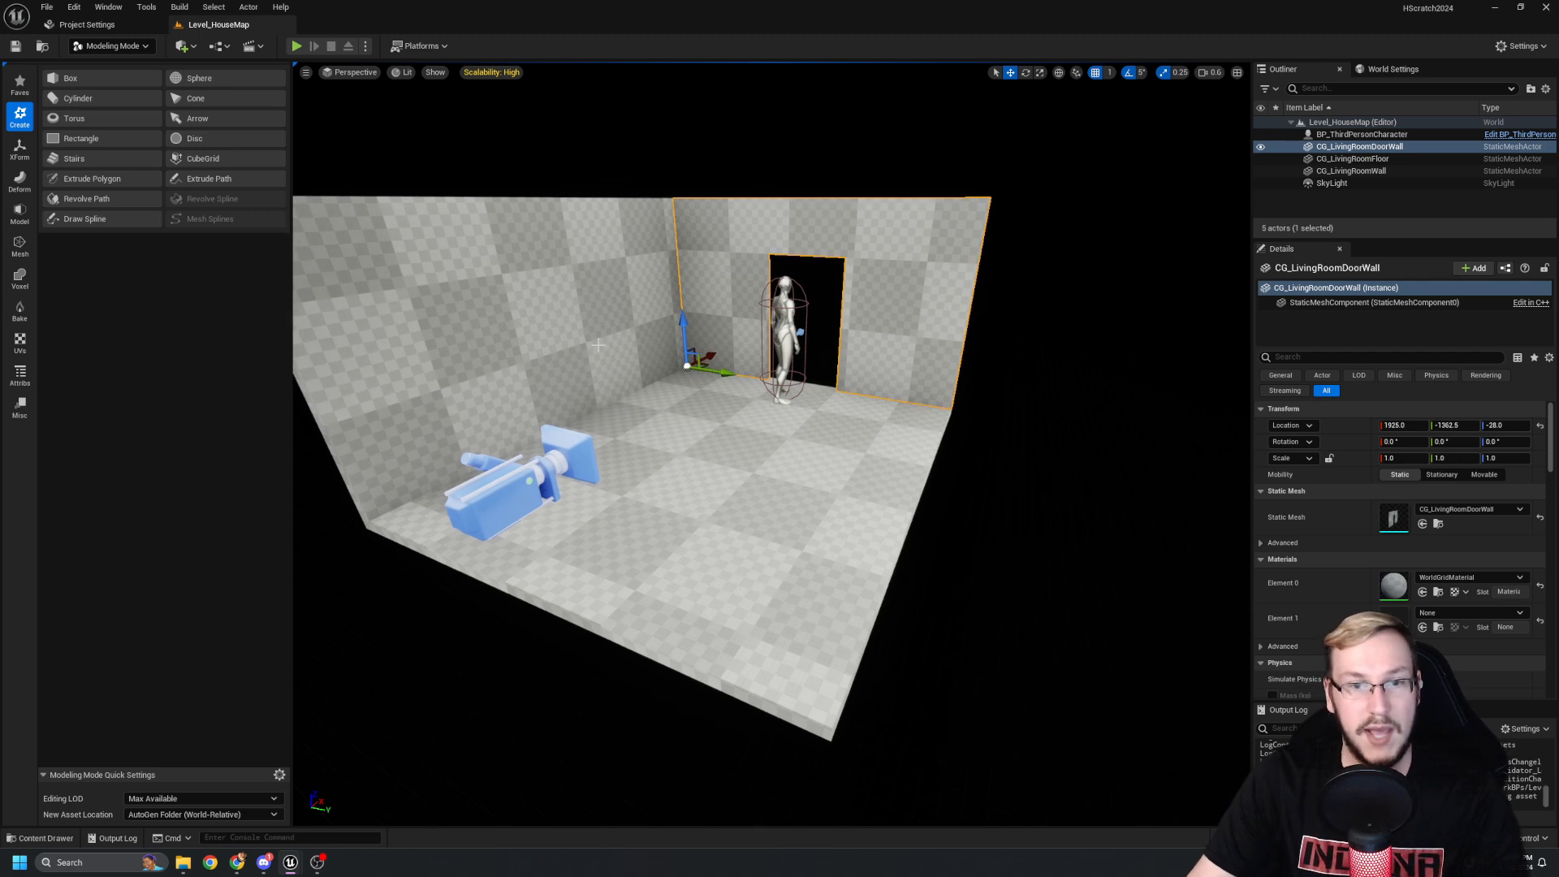
Create a new folder named Imported directly under the project's Content root.
{"action": "key", "text": "ctrl+space"}
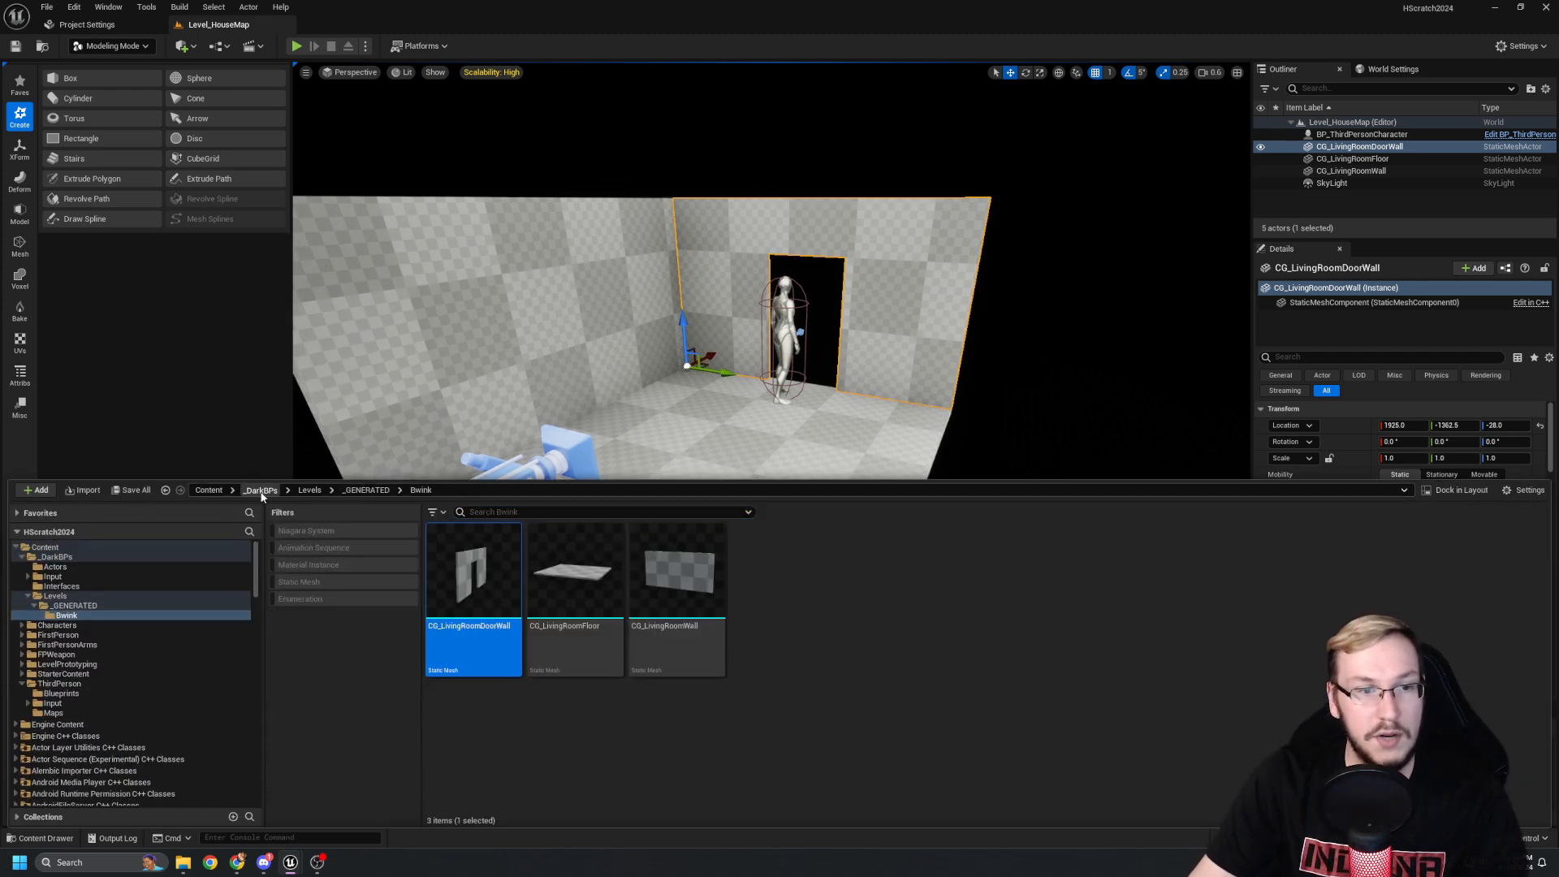
{"action": "left_click", "coordinate": [260, 490]}
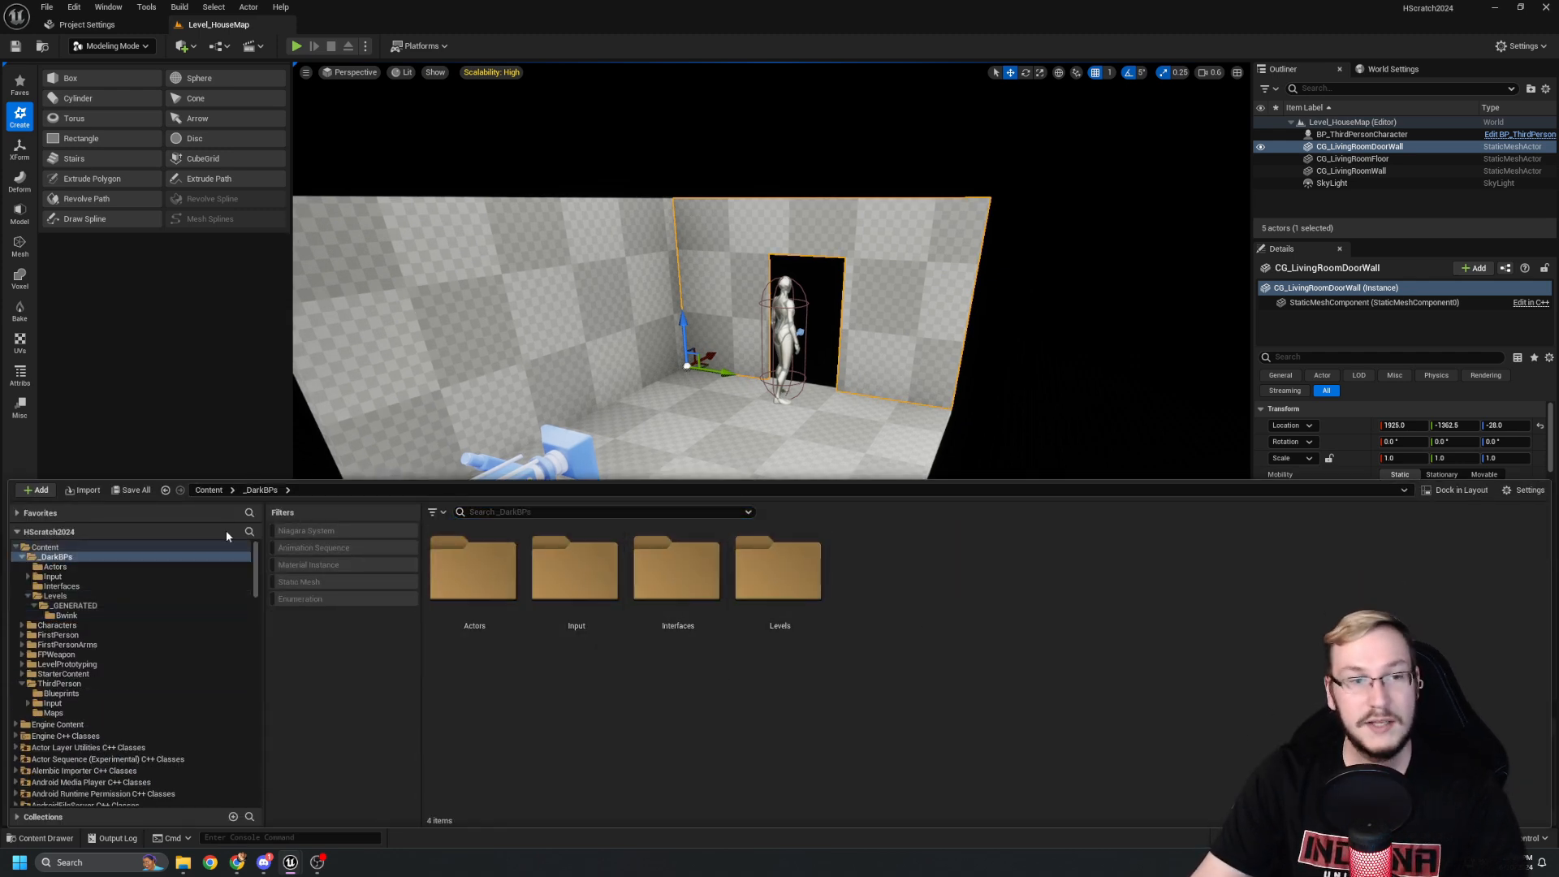
{"action": "left_click", "coordinate": [208, 491]}
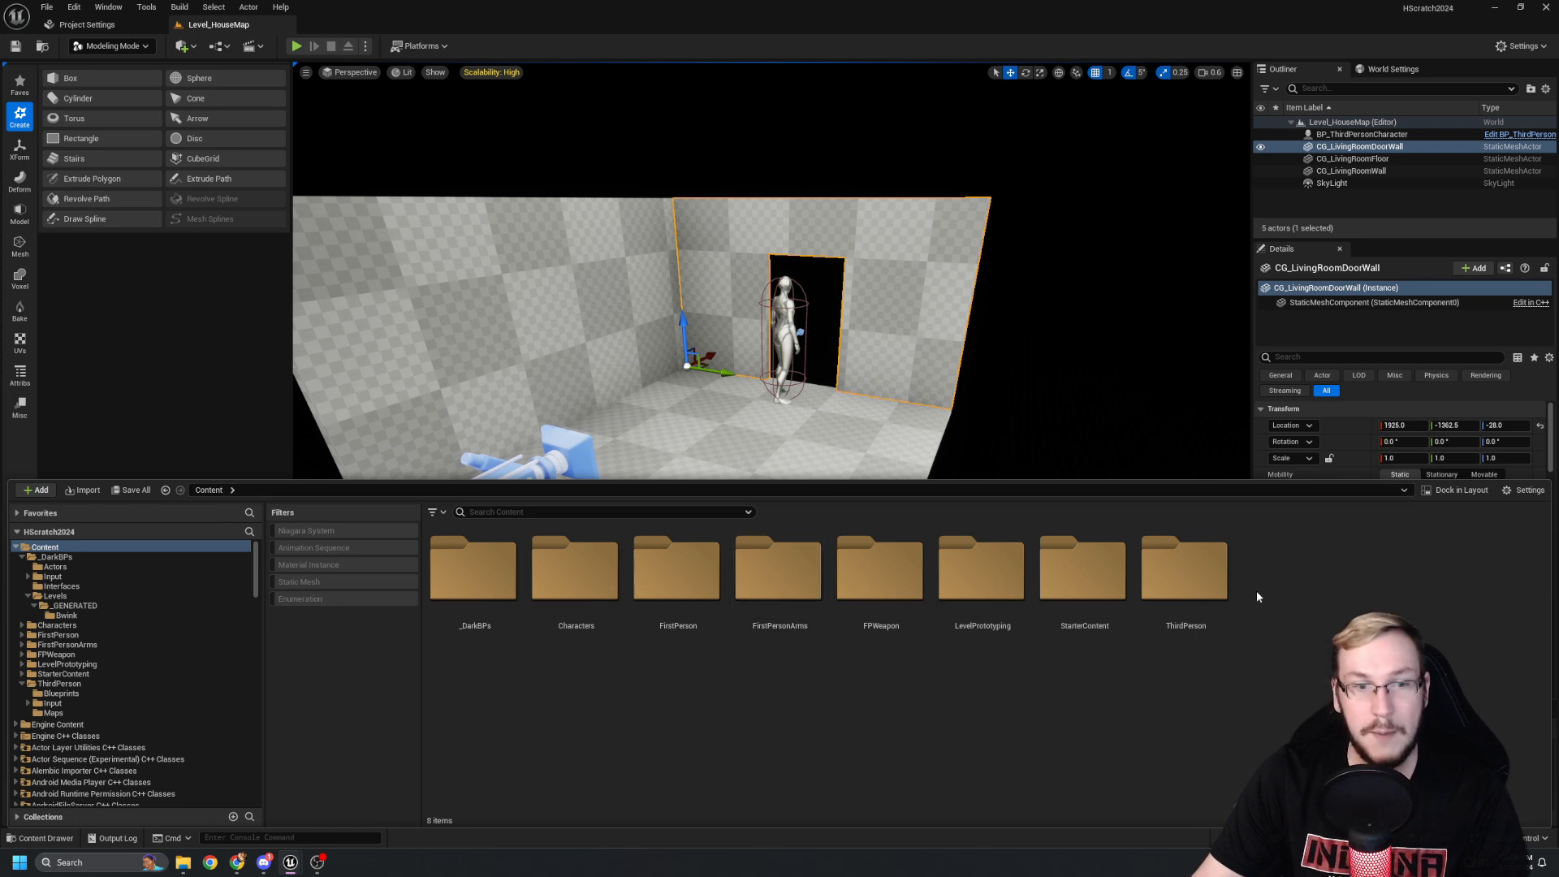
{"action": "right_click", "coordinate": [1298, 591]}
{"action": "left_click", "coordinate": [1280, 641]}
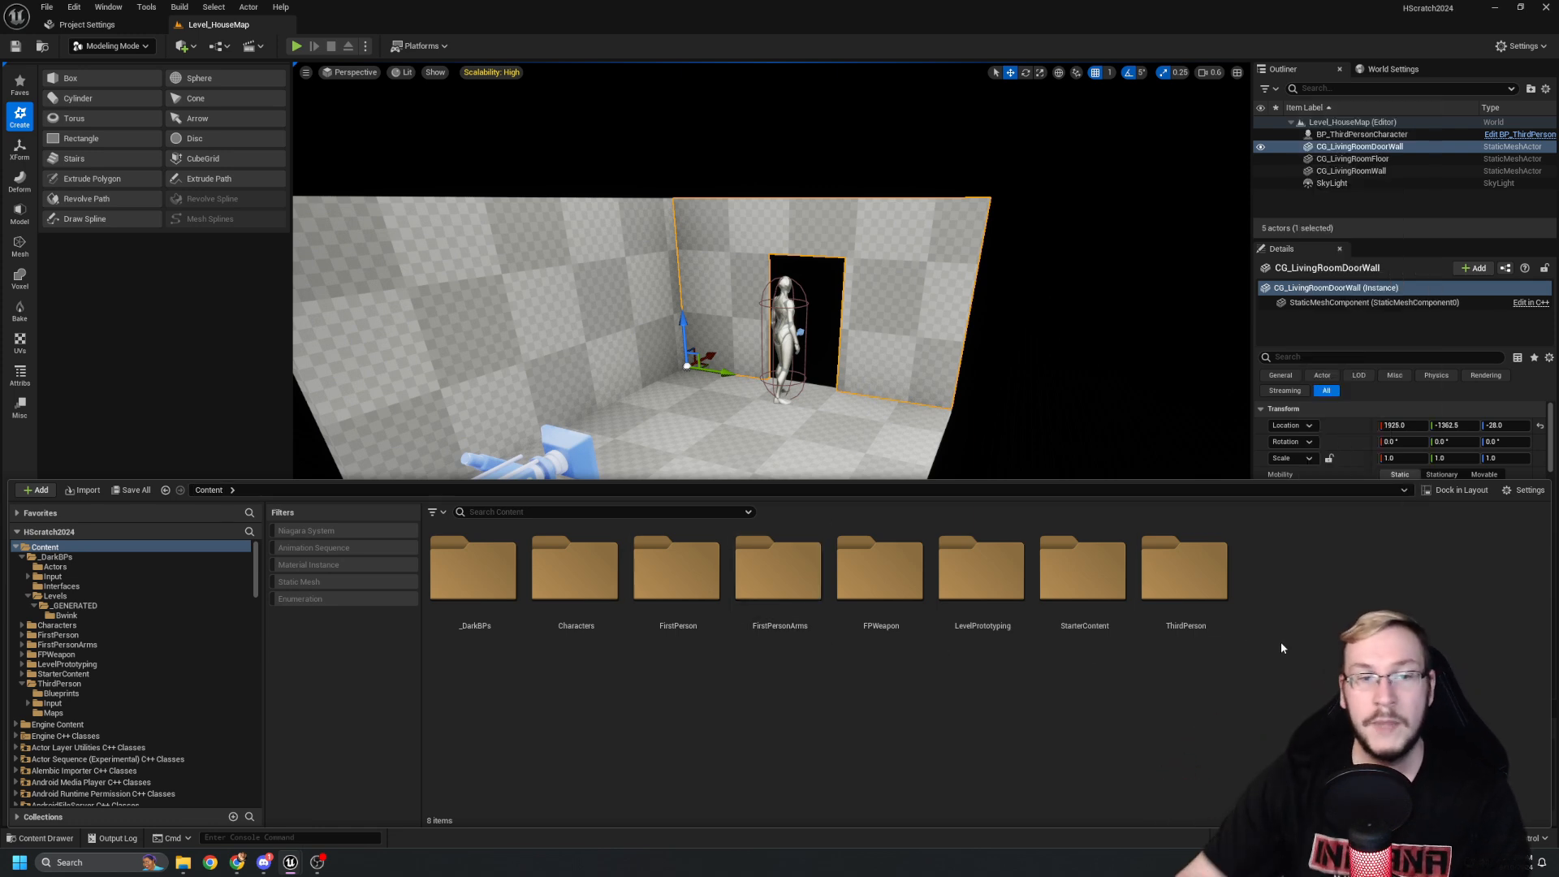
{"action": "right_click", "coordinate": [1302, 573]}
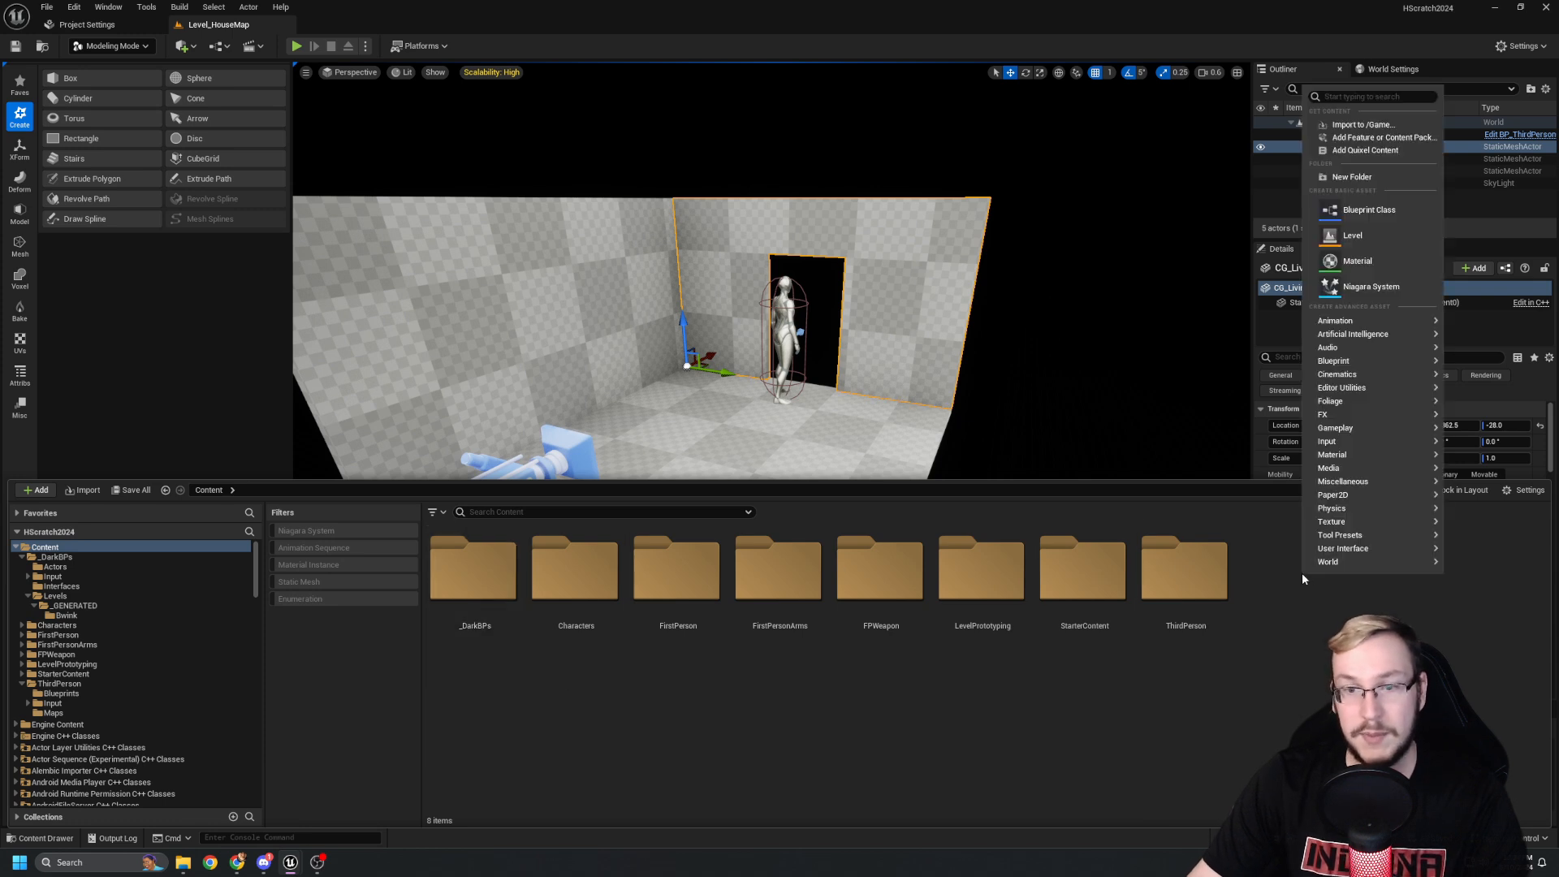
{"action": "left_click", "coordinate": [1373, 177]}
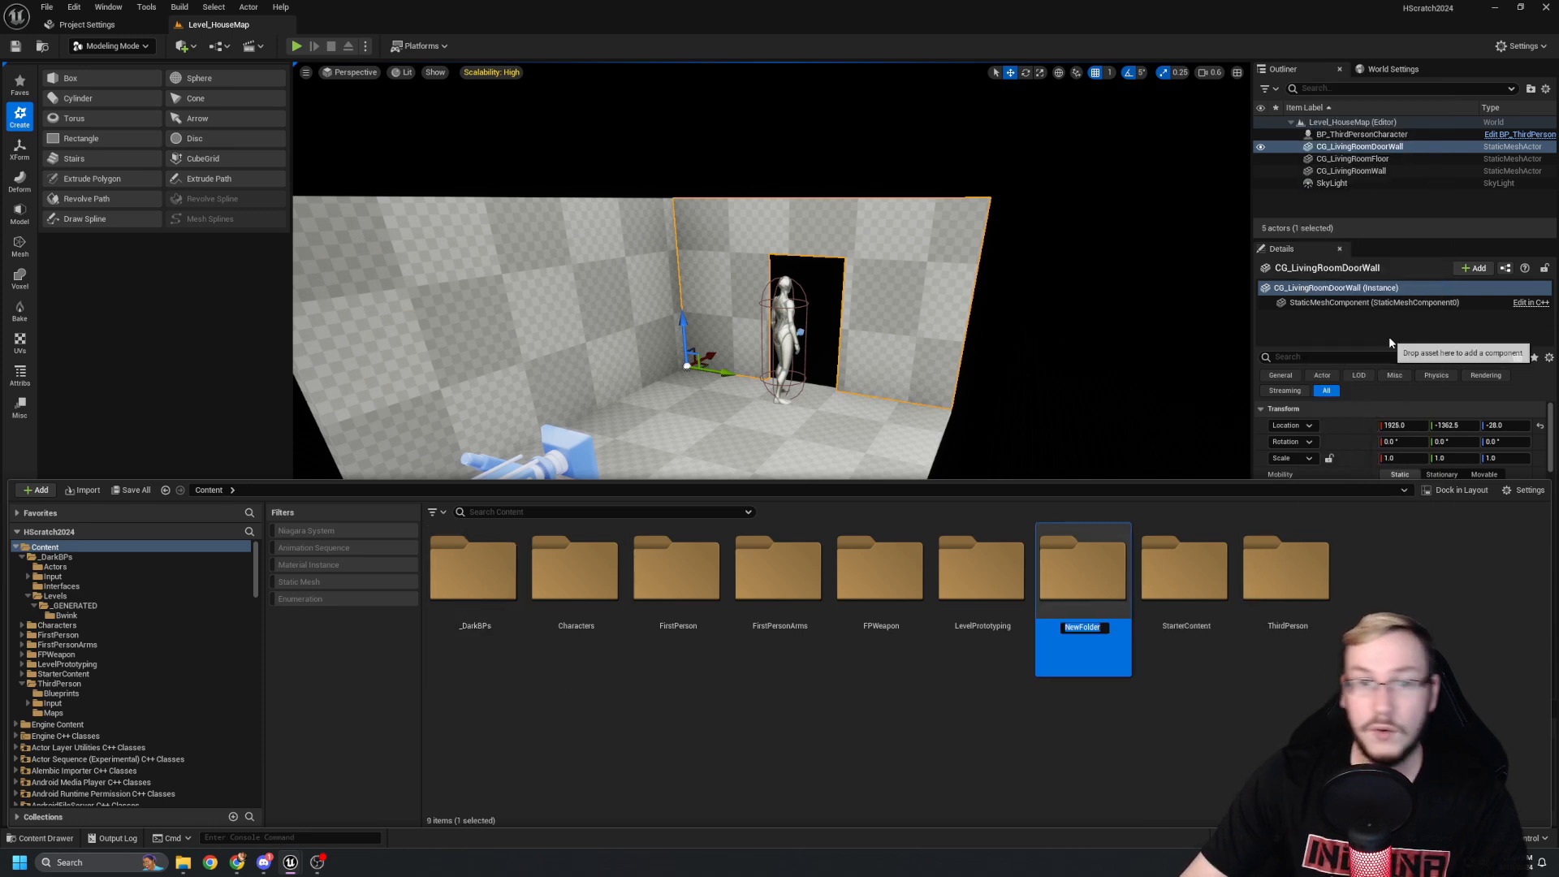
{"action": "type", "text": "Imported"}
{"action": "key", "text": "Return"}
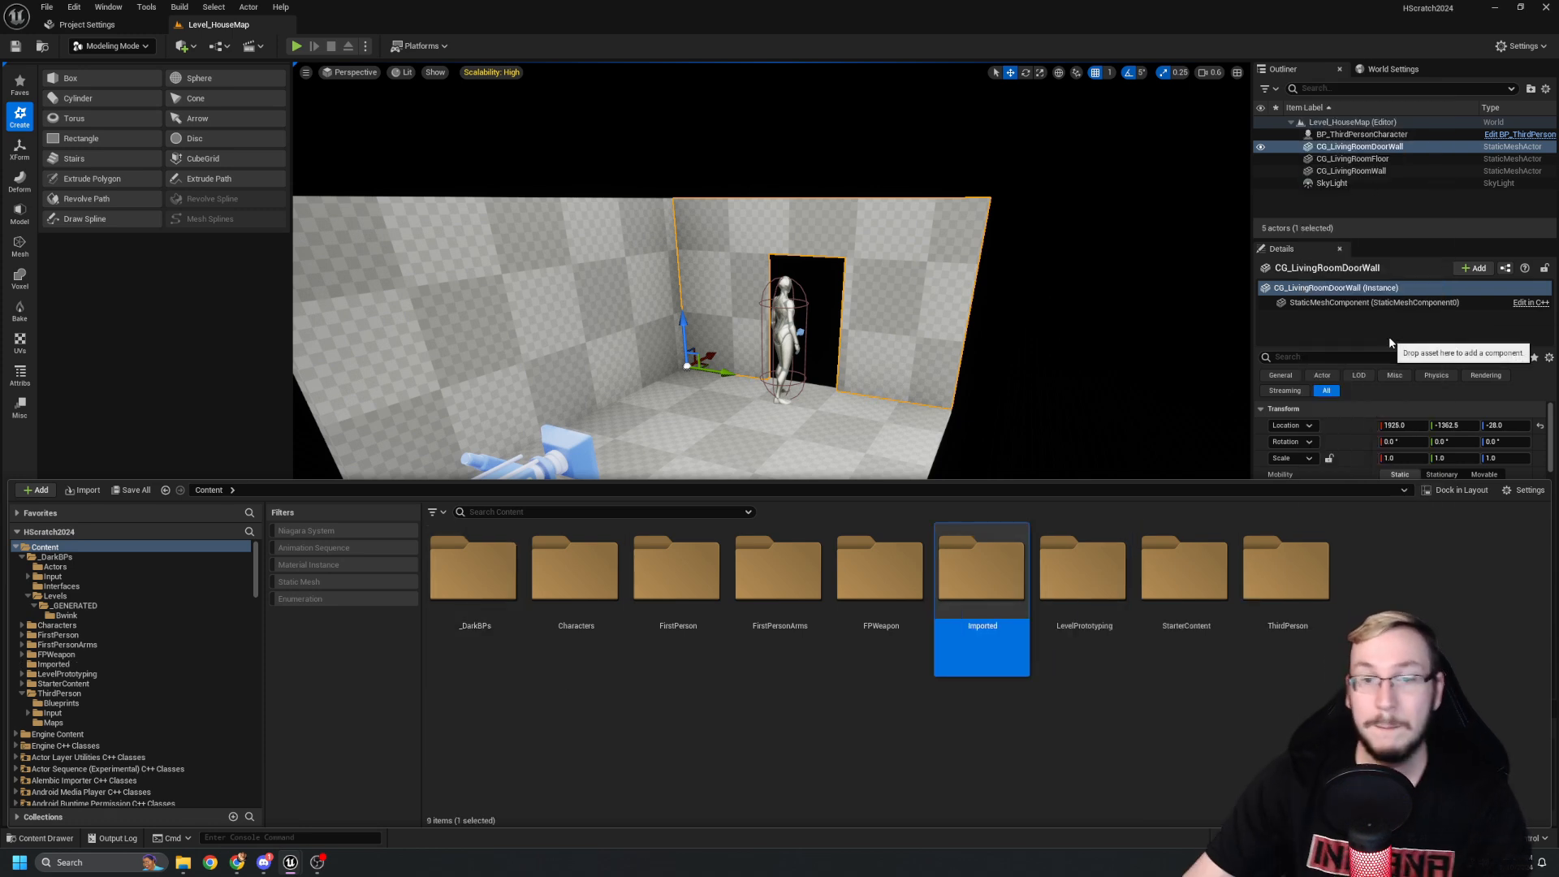
Create a subfolder named CC0 inside the Imported folder.
{"action": "double_click", "coordinate": [1074, 617]}
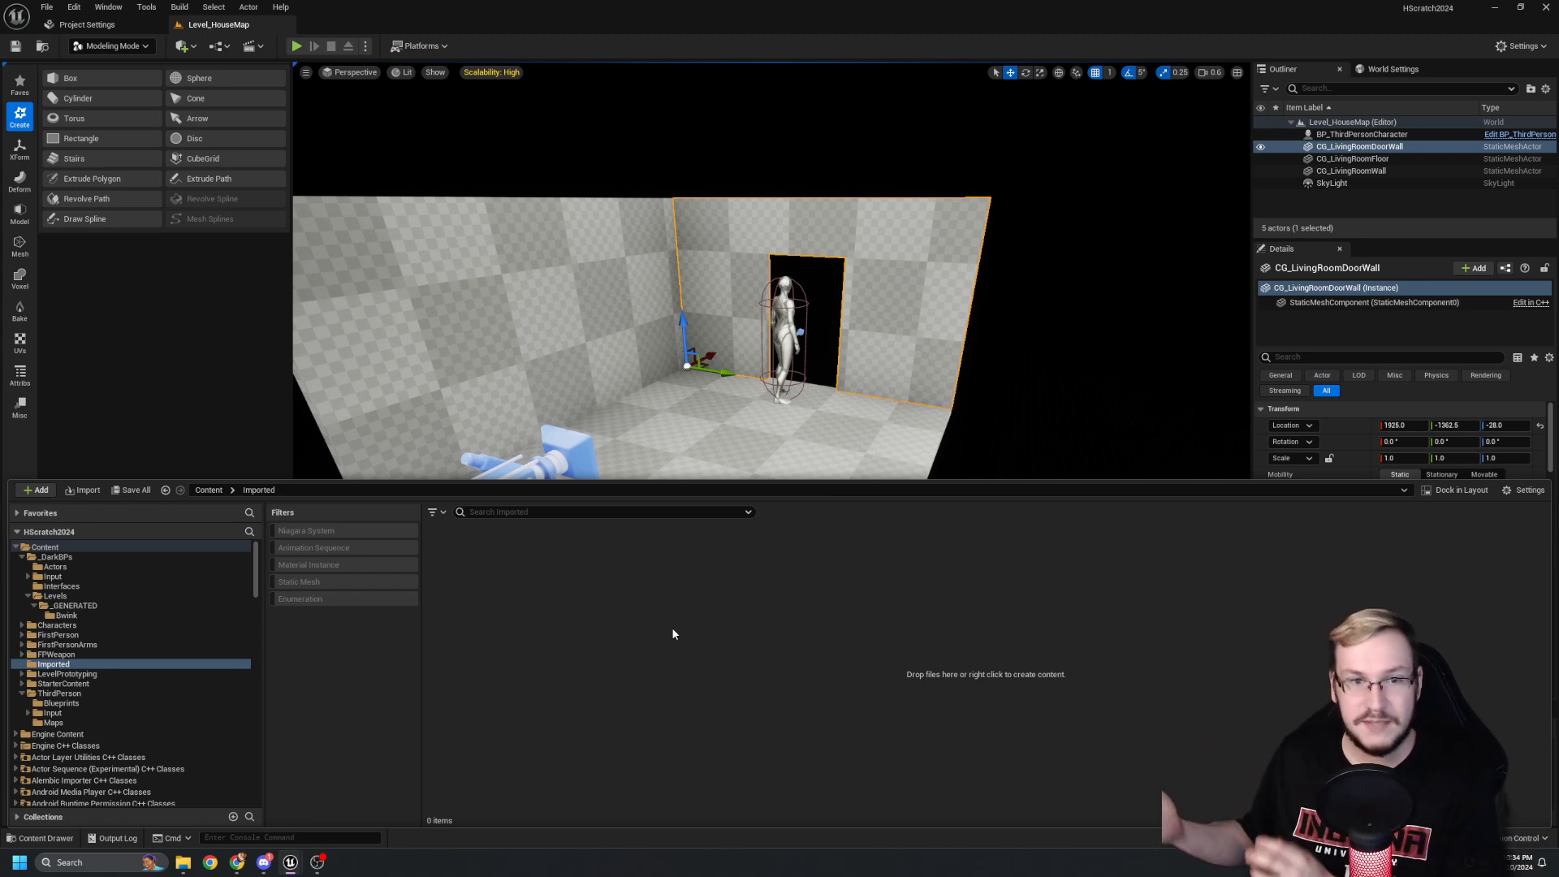
{"action": "right_click", "coordinate": [644, 599]}
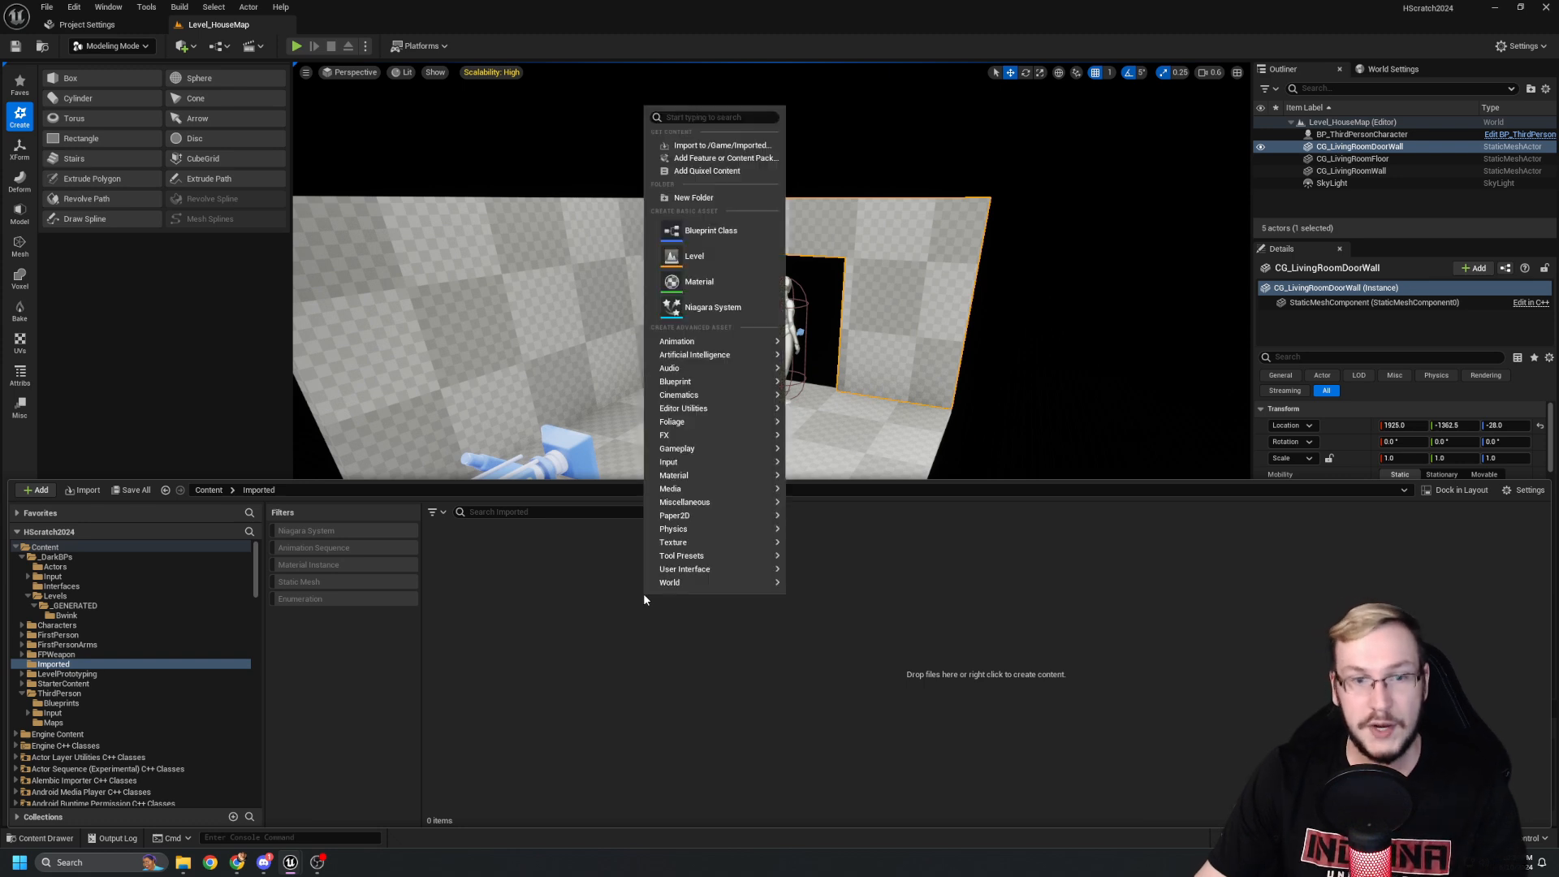
{"action": "left_click", "coordinate": [696, 196]}
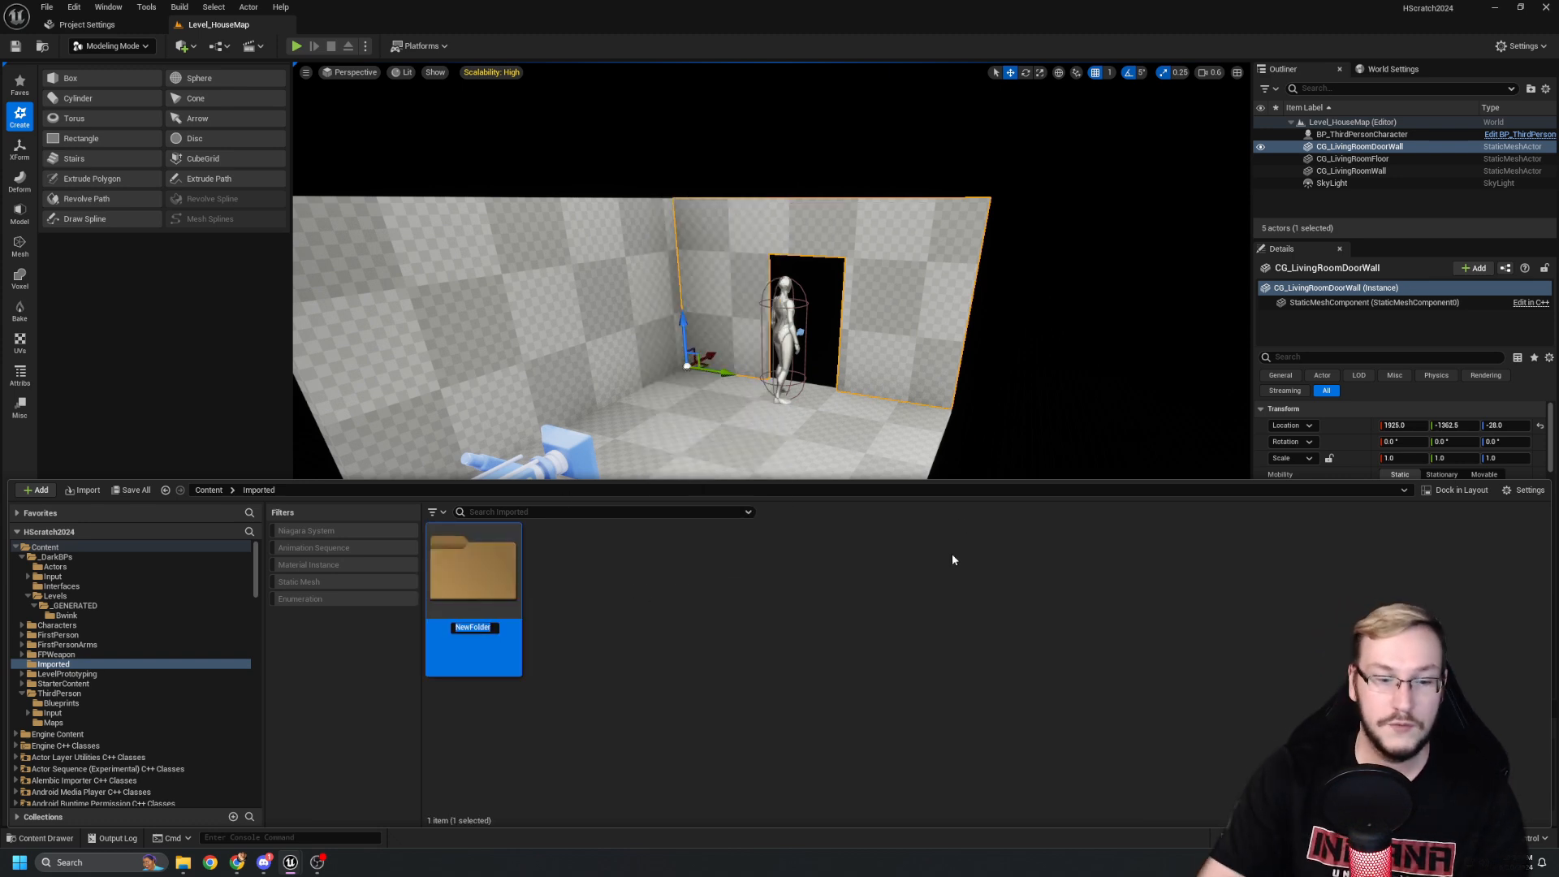
{"action": "type", "text": "CC0"}
{"action": "key", "text": "Return"}
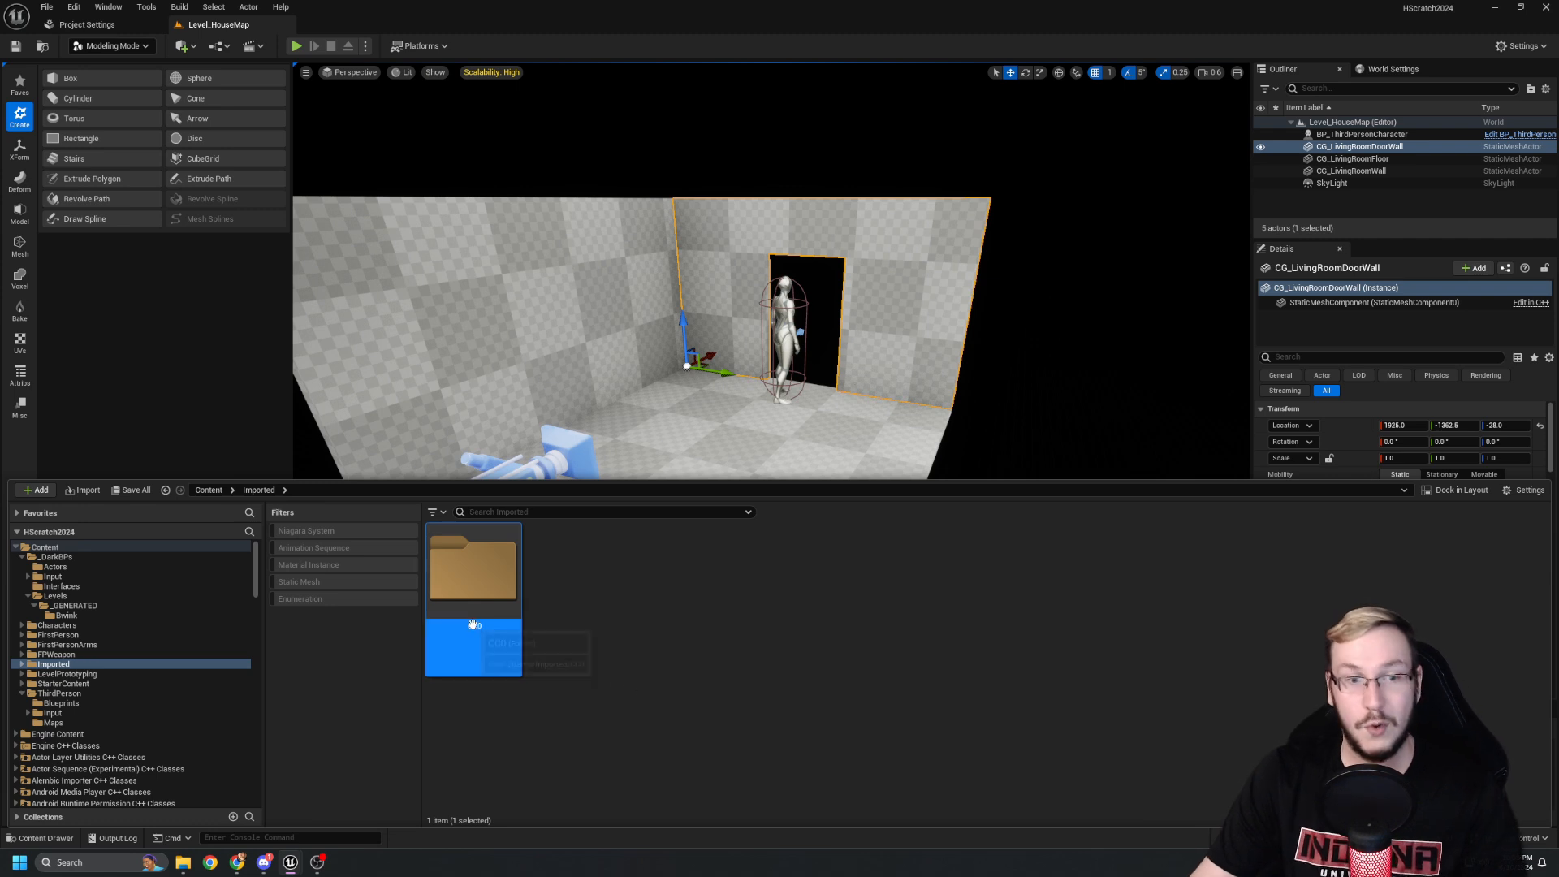
Create a subfolder named AmbientCG inside the CC0 folder.
{"action": "double_click", "coordinate": [490, 584]}
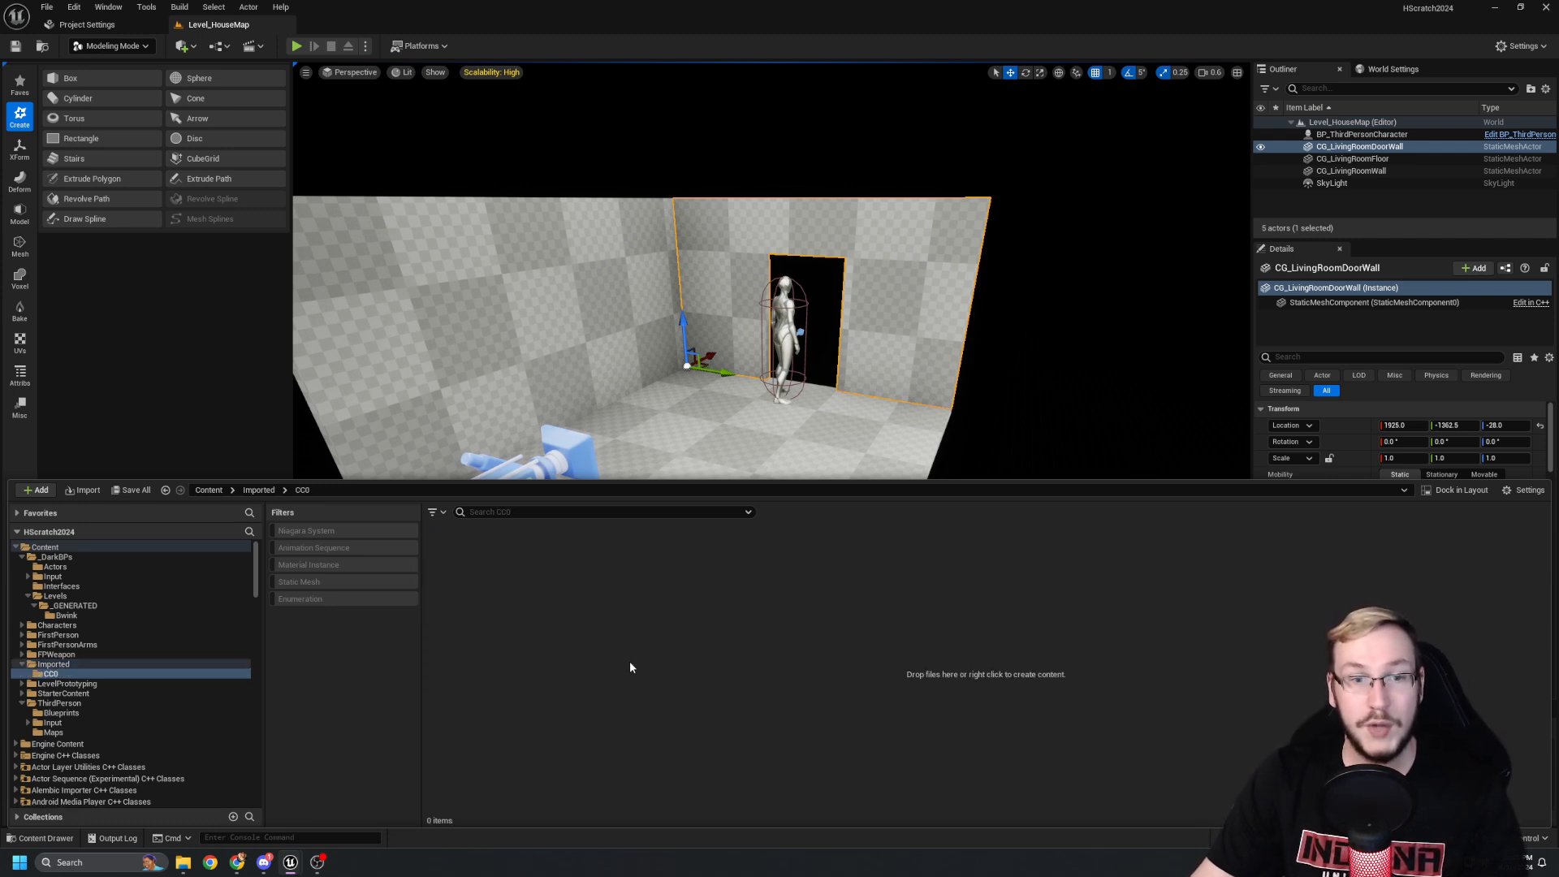
{"action": "right_click", "coordinate": [608, 634]}
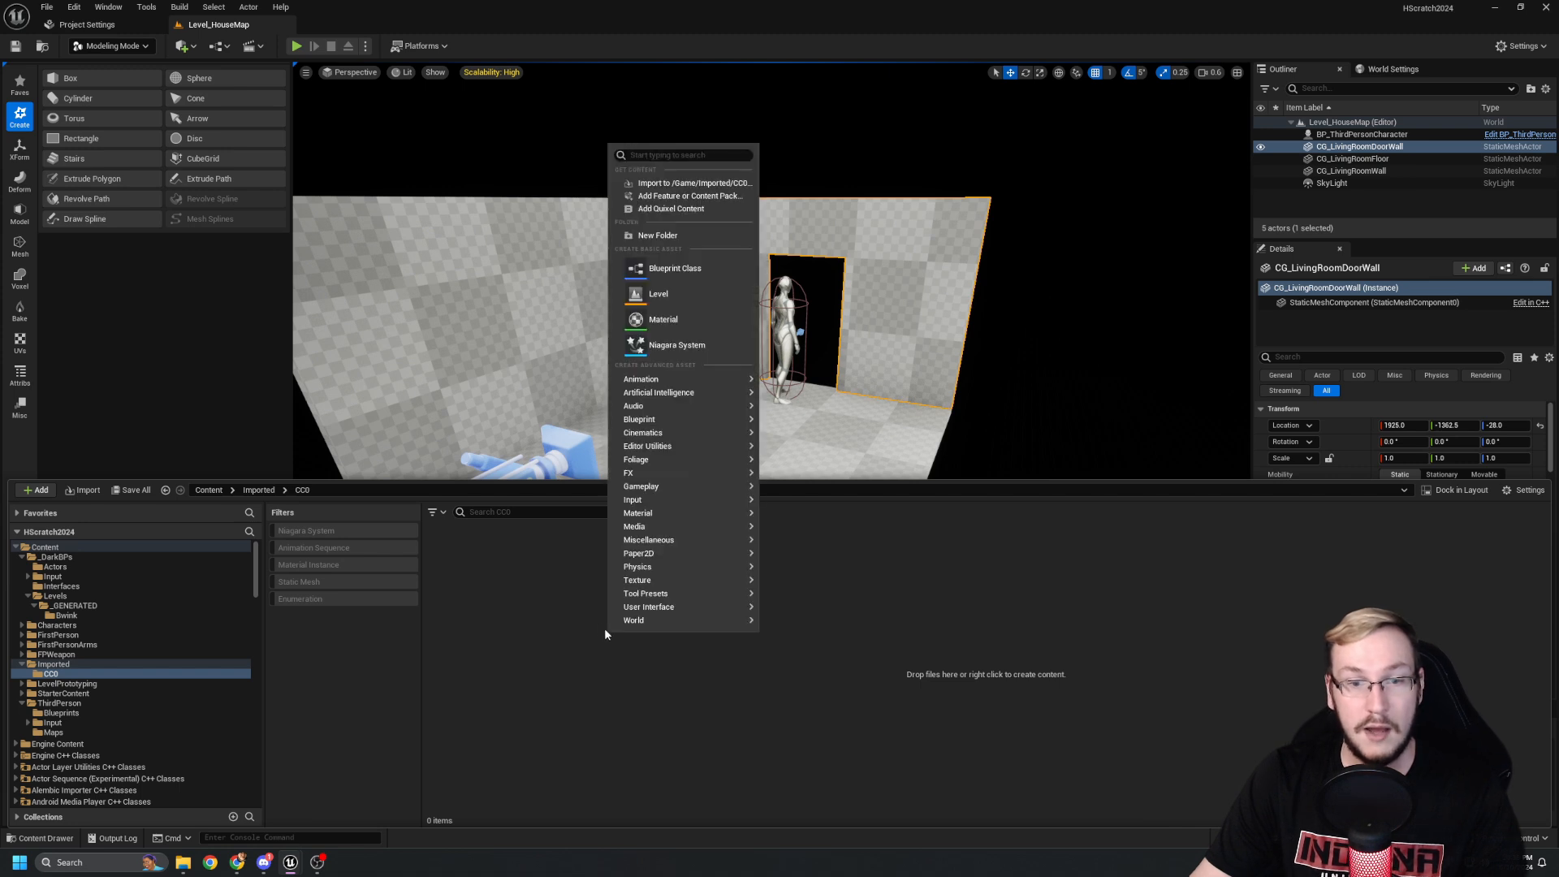
{"action": "left_click", "coordinate": [677, 231]}
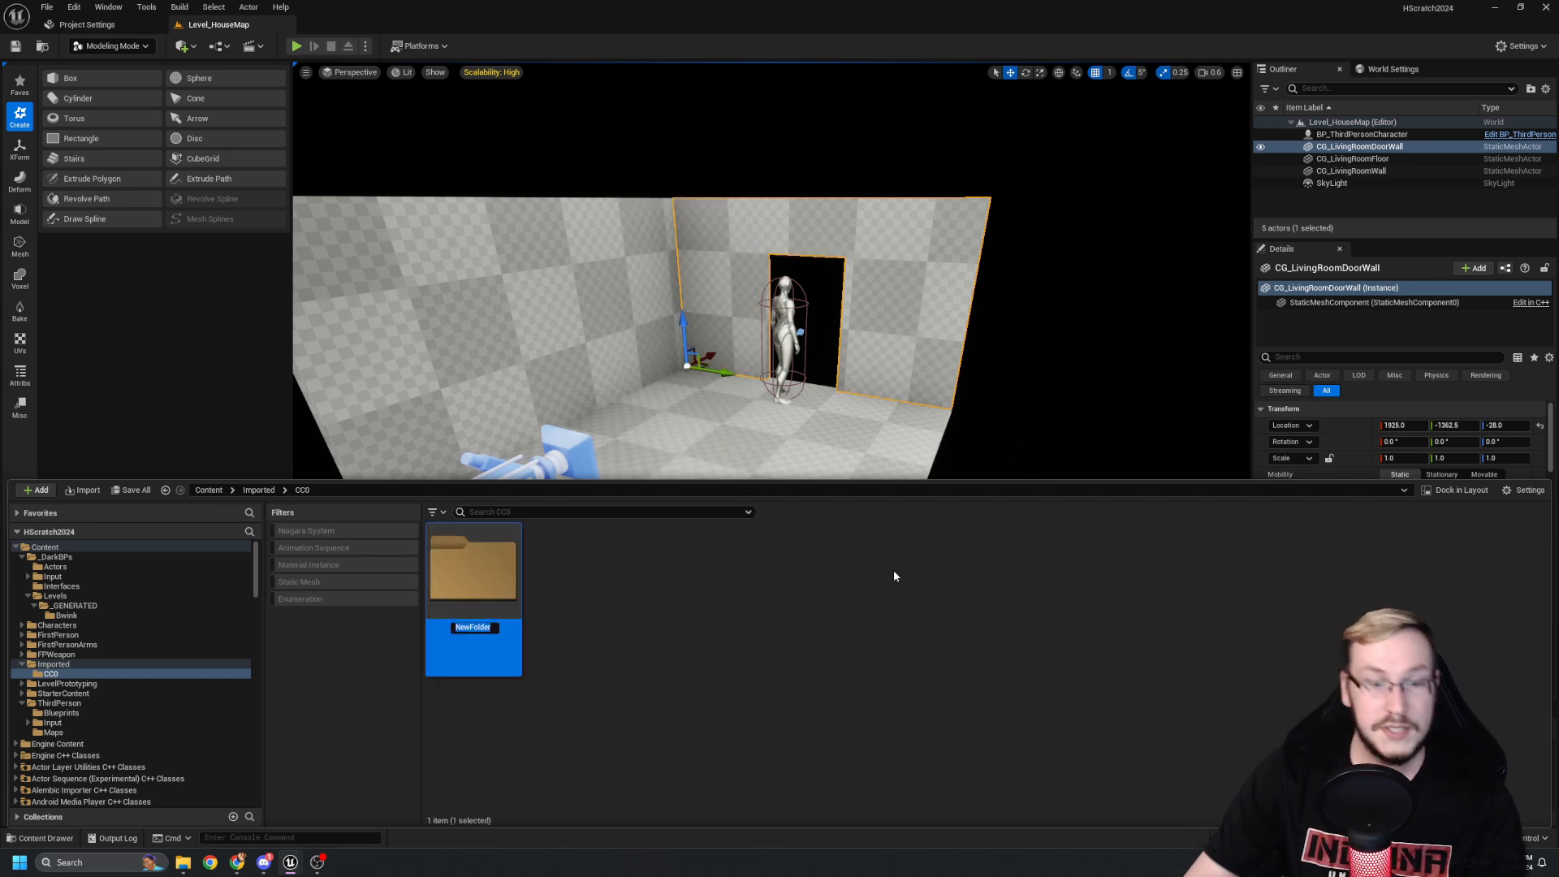
{"action": "type", "text": "AmbientCG"}
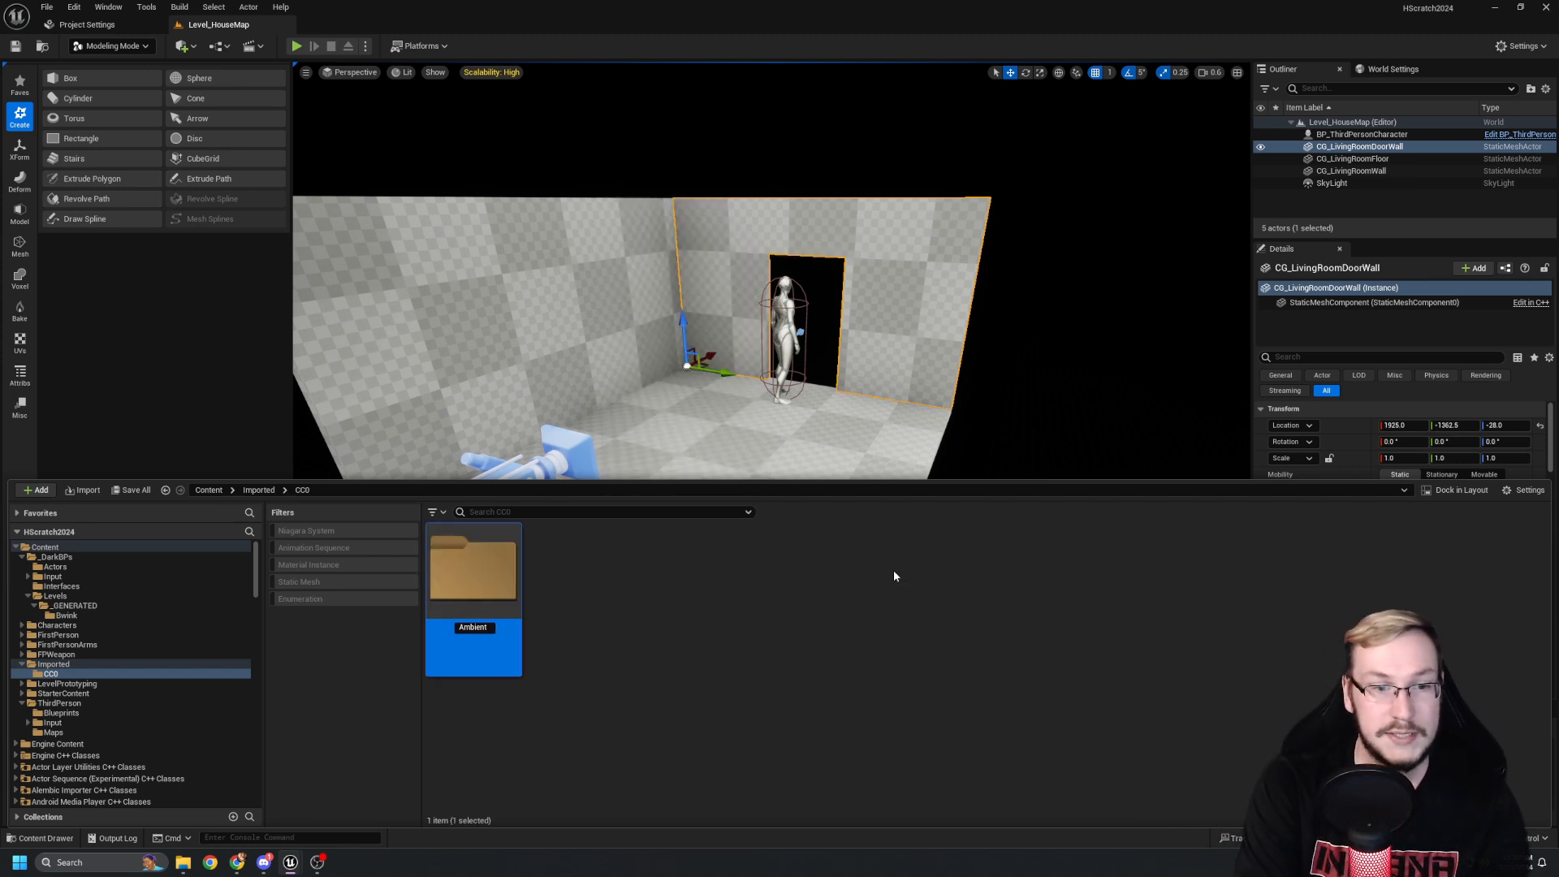
{"action": "key", "text": "Return"}
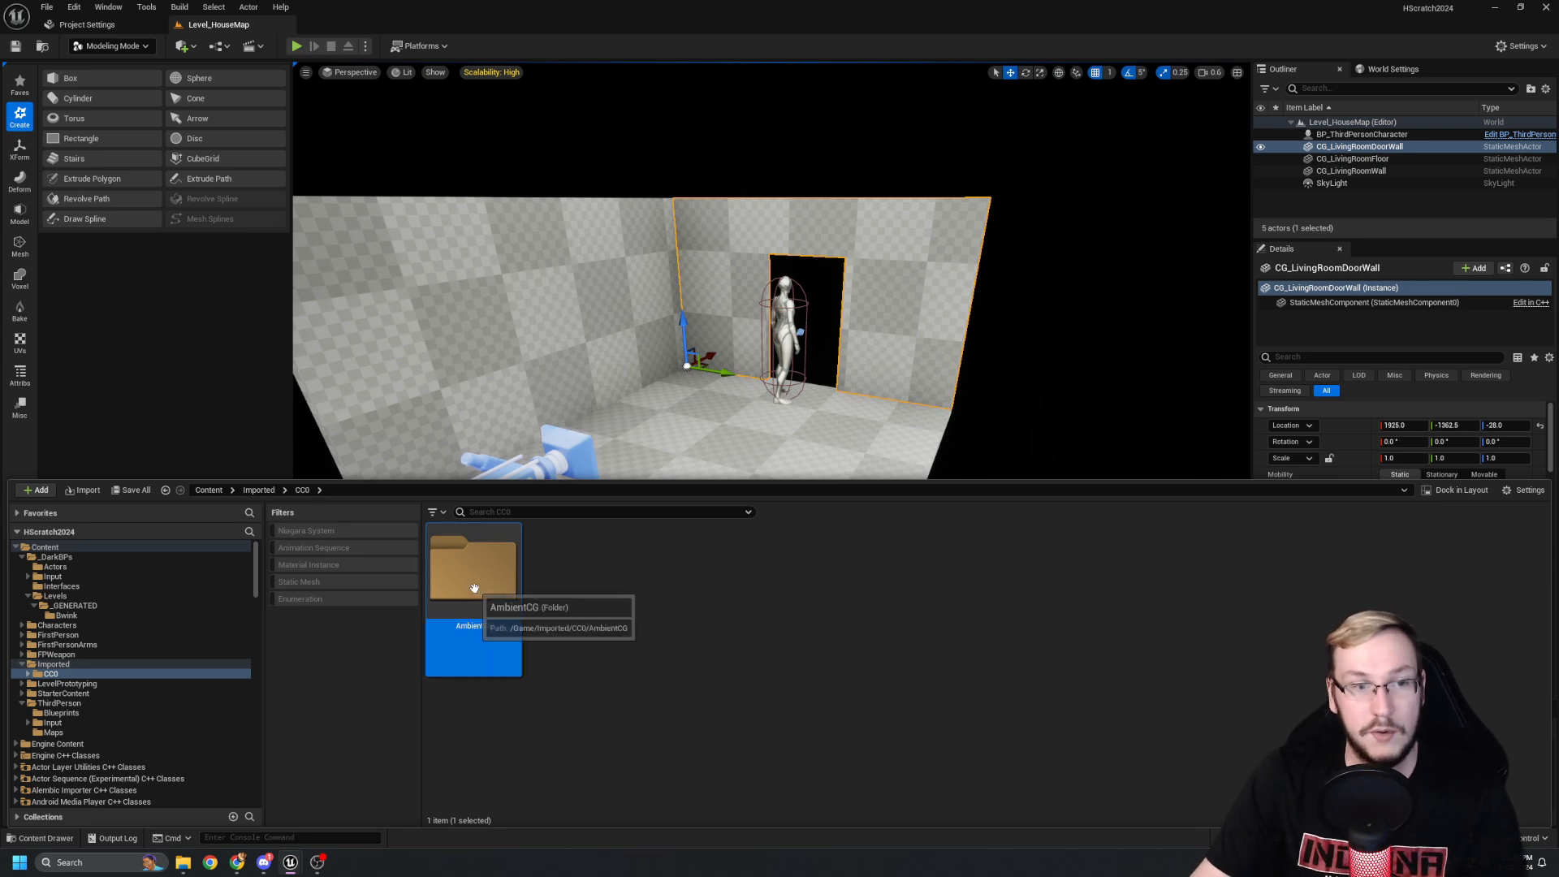
Create a subfolder named Carpet016 inside the AmbientCG folder.
{"action": "double_click", "coordinate": [475, 587]}
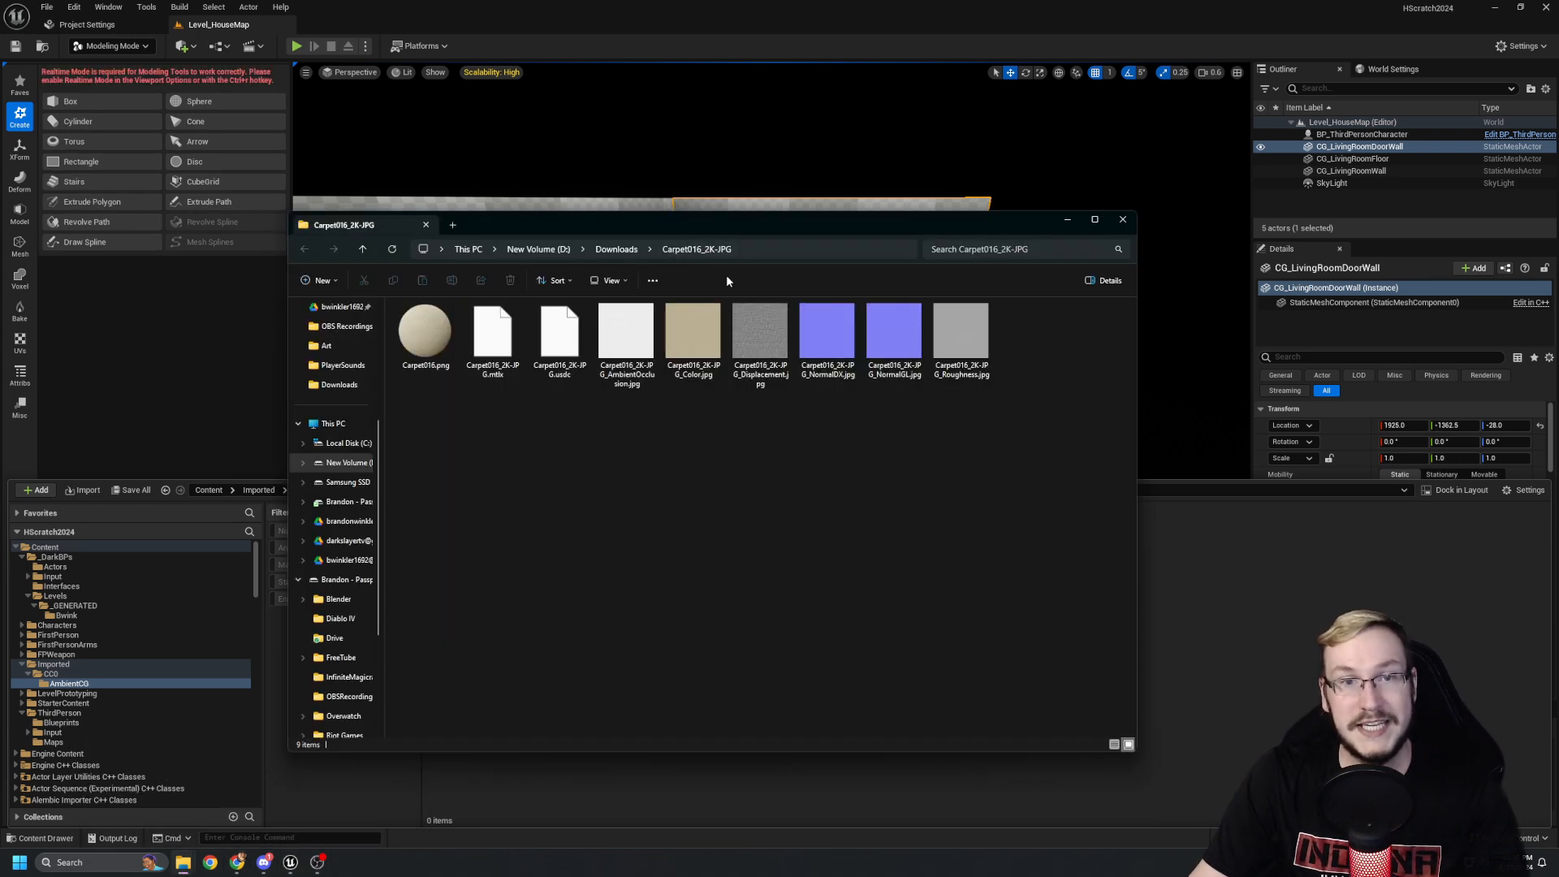
{"action": "left_click", "coordinate": [635, 649]}
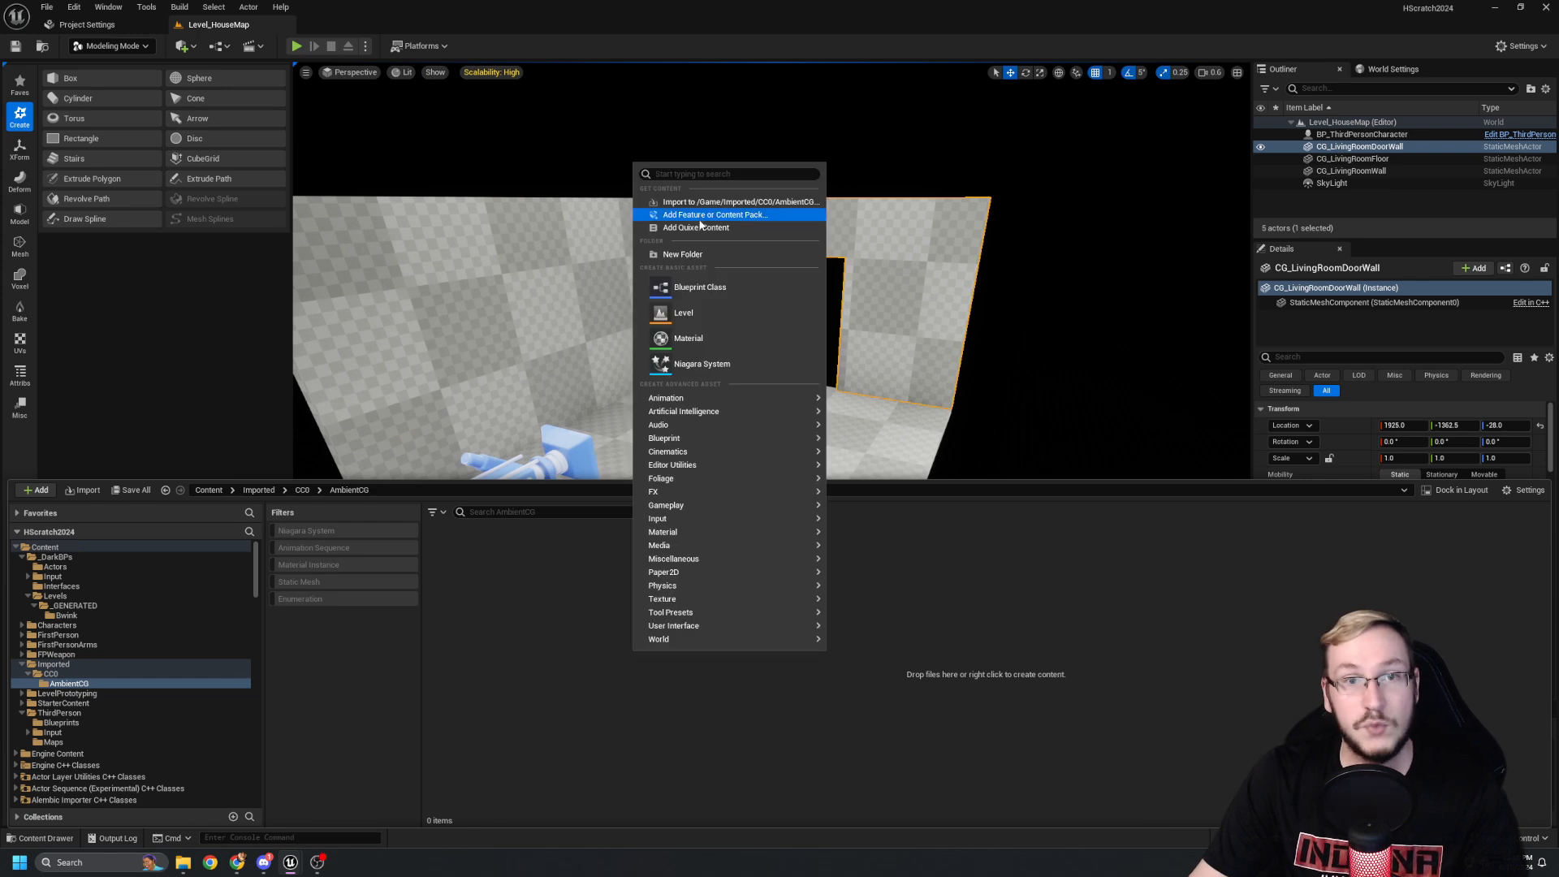
{"action": "left_click", "coordinate": [682, 254]}
{"action": "type", "text": "carpet"}
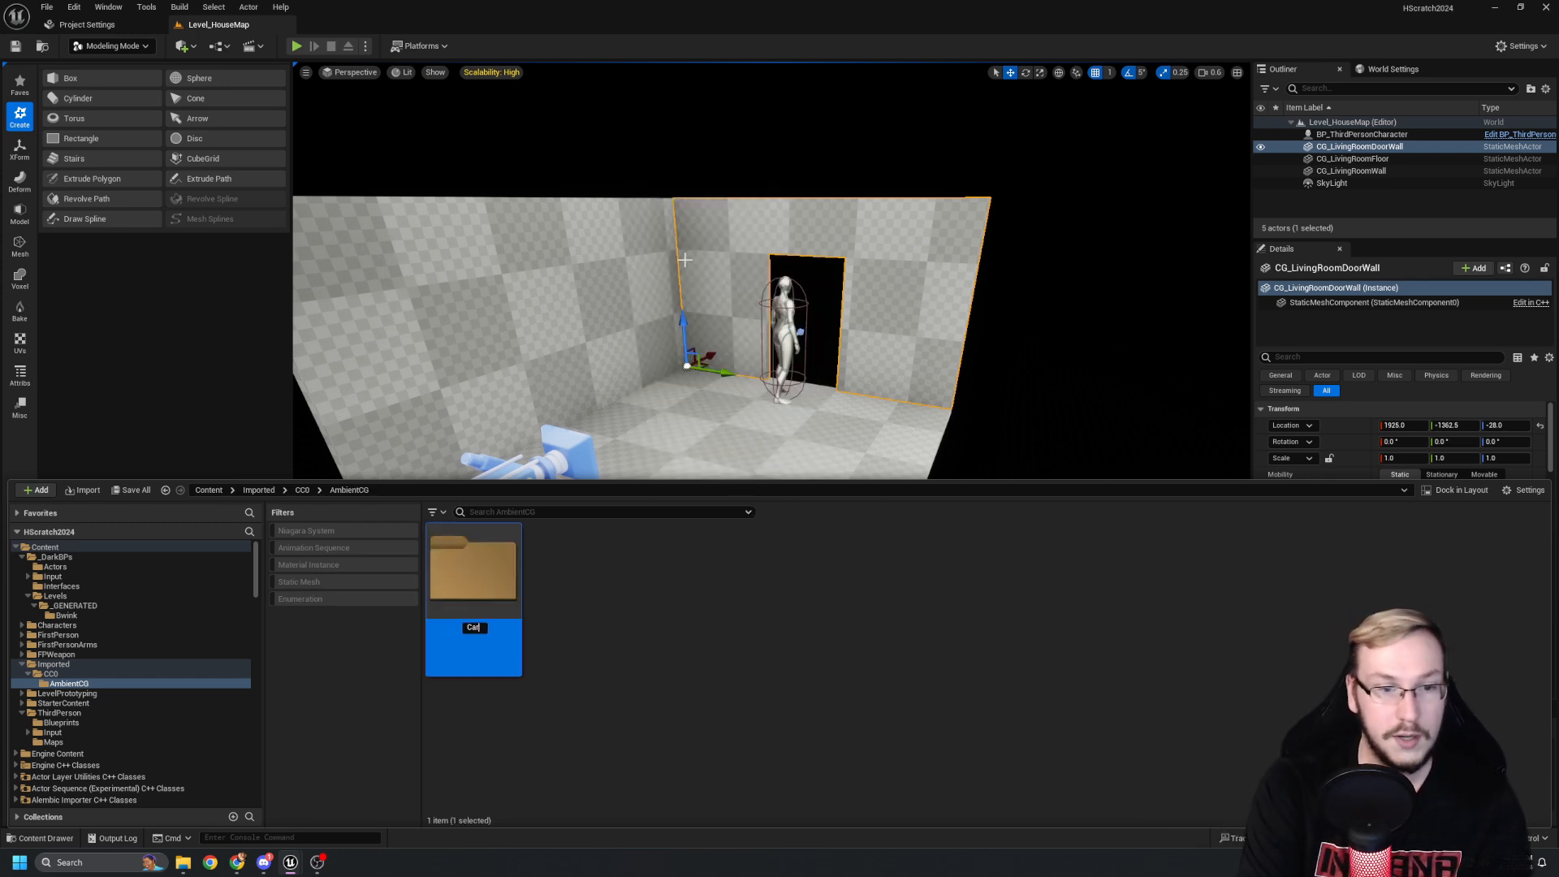
{"action": "type", "text": "016"}
{"action": "key", "text": "Return"}
Switch to File Explorer and delete the Carpet016 preview PNG, the .mtlx and .usdc files, and the NormalGL texture.
{"action": "mouse_move", "coordinate": [288, 866]}
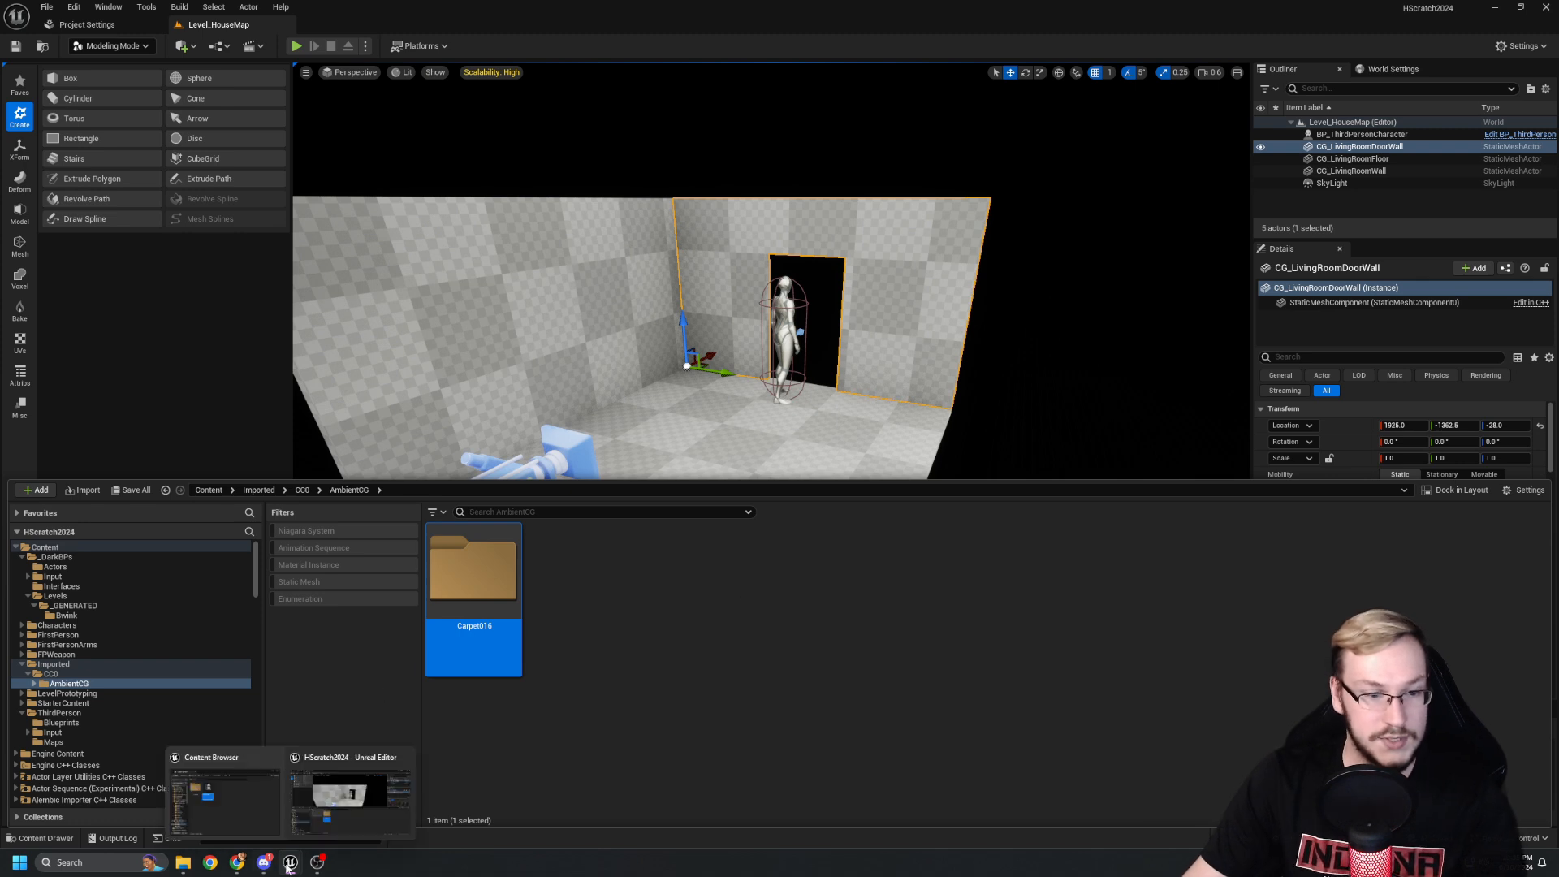
{"action": "left_click", "coordinate": [183, 862]}
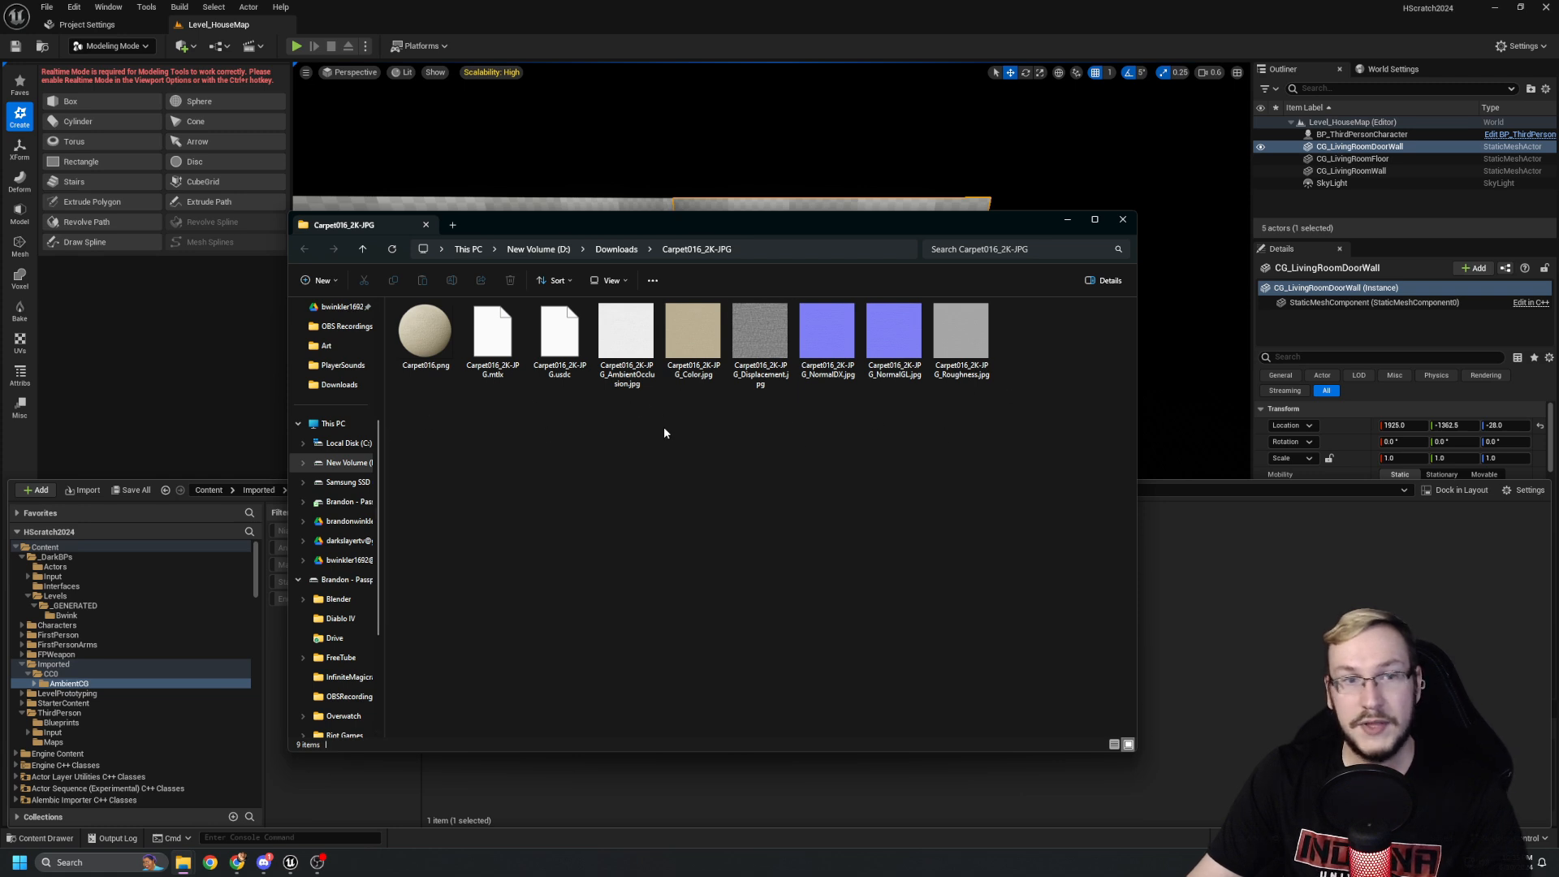
{"action": "left_click", "coordinate": [429, 327]}
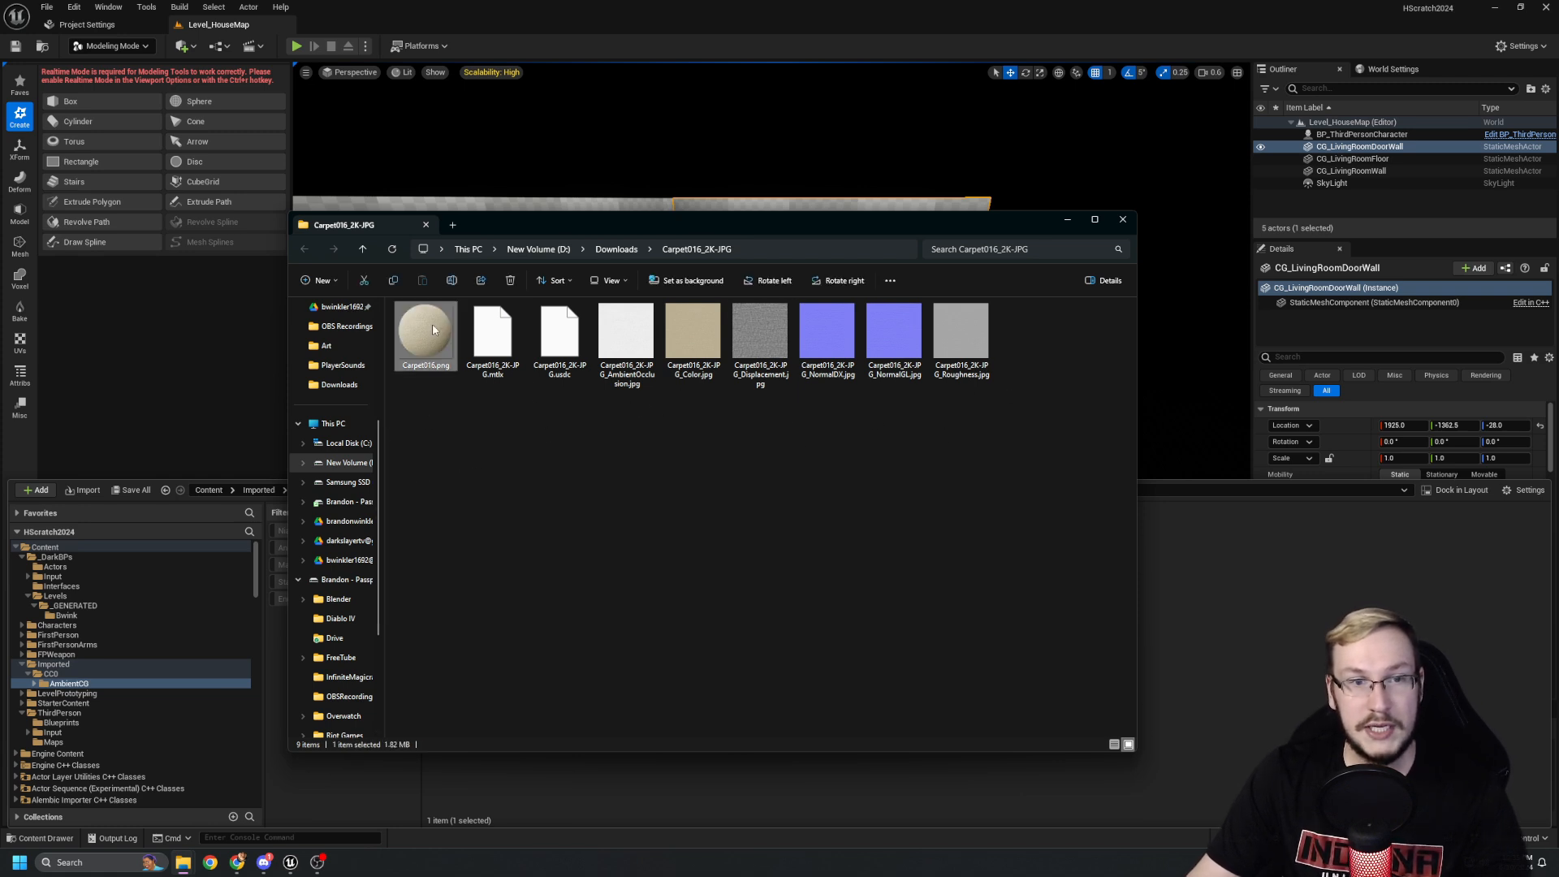
{"action": "left_click", "coordinate": [560, 335], "text": "shift"}
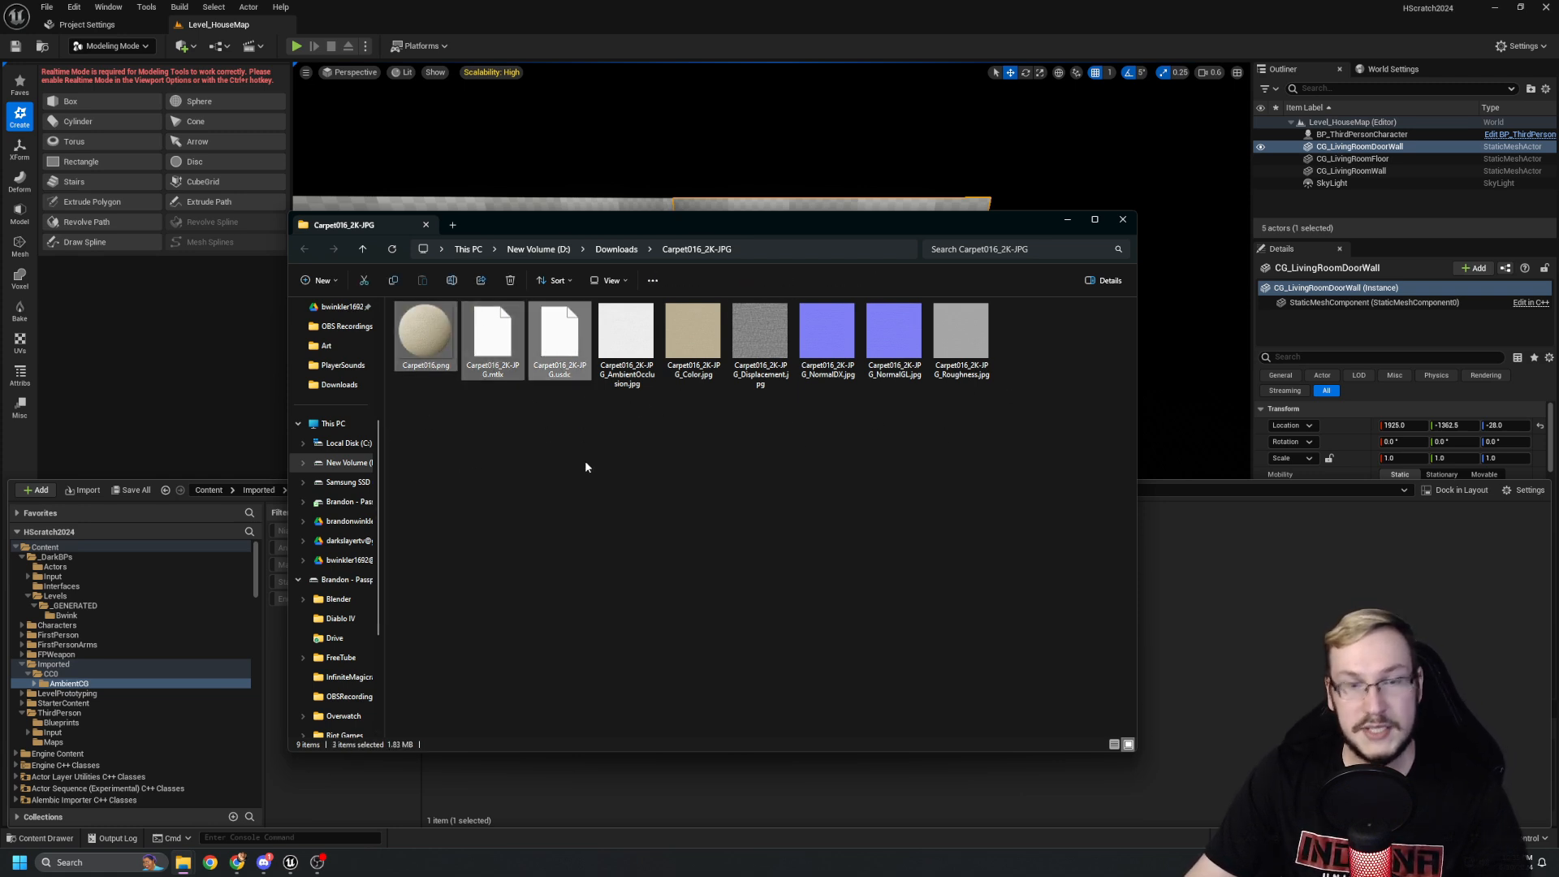
{"action": "key", "text": "Delete"}
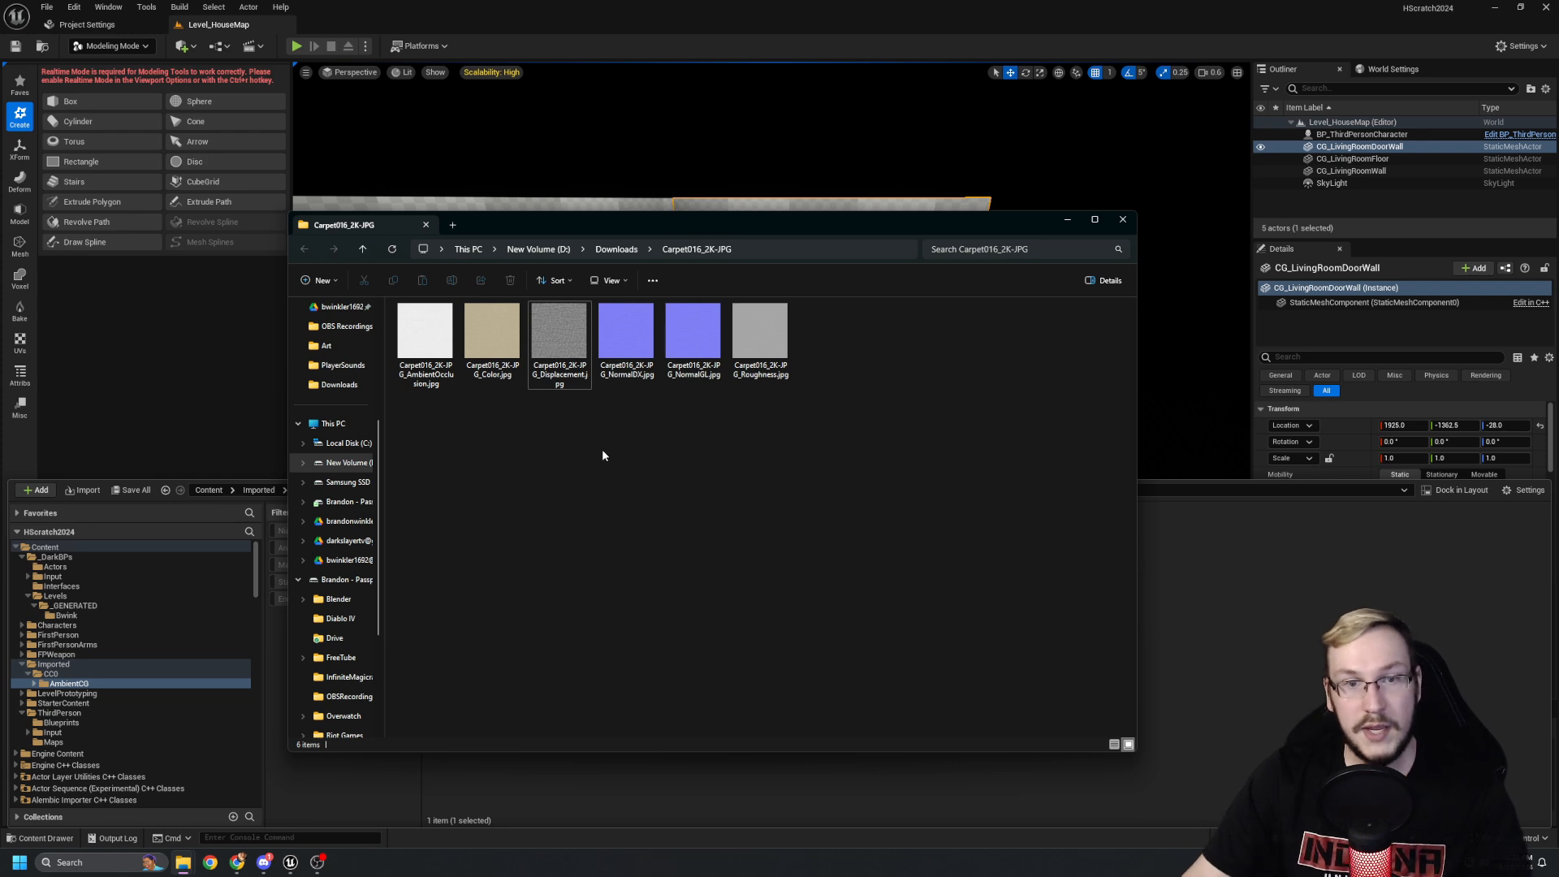
{"action": "left_click", "coordinate": [703, 372]}
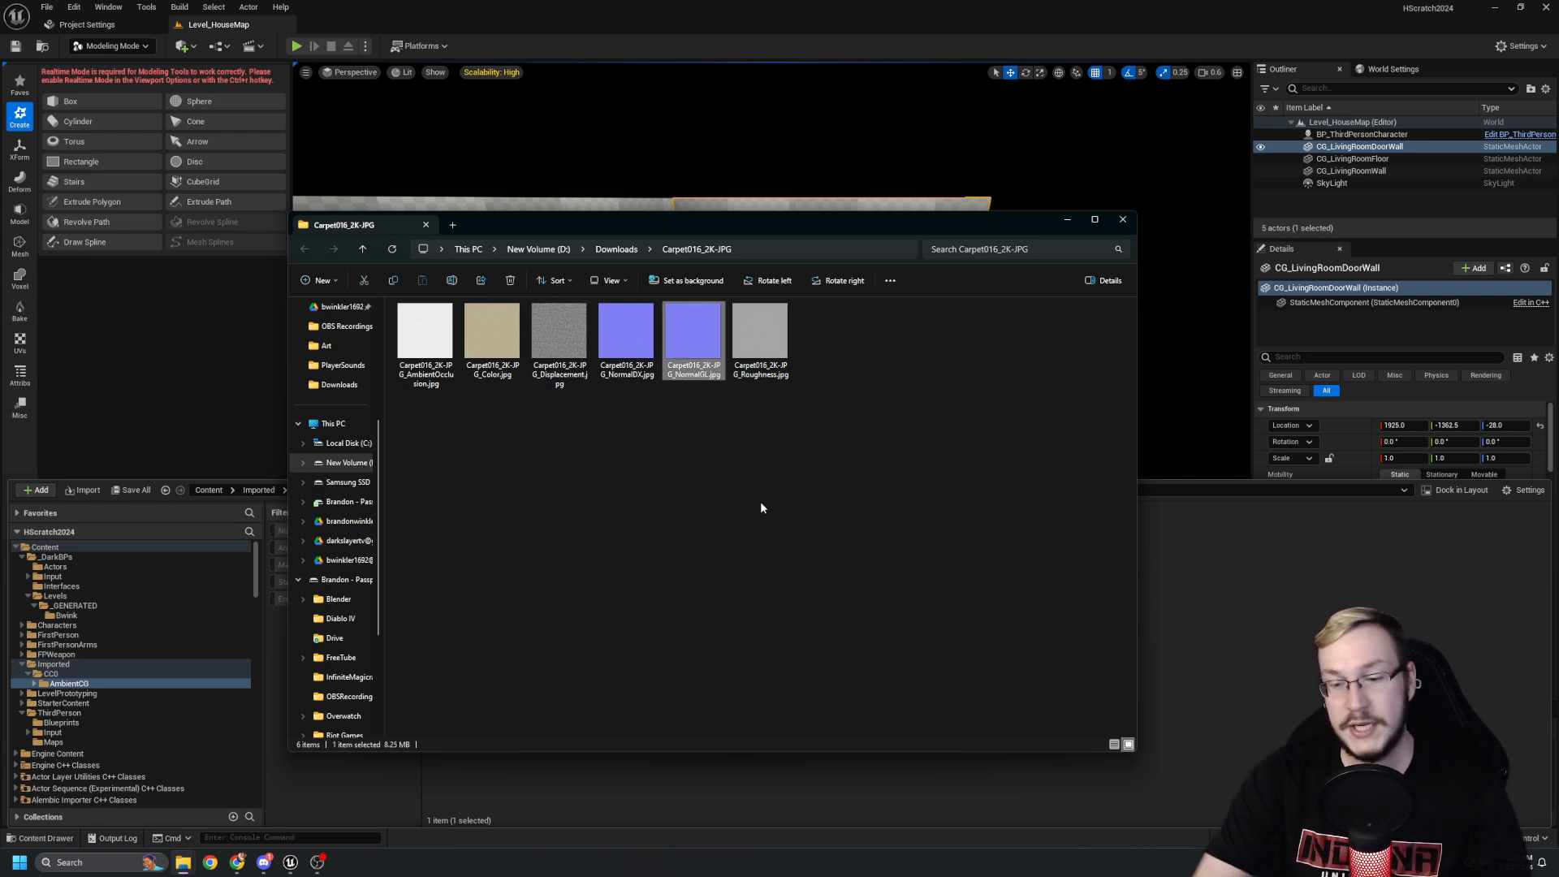
{"action": "key", "text": "Delete"}
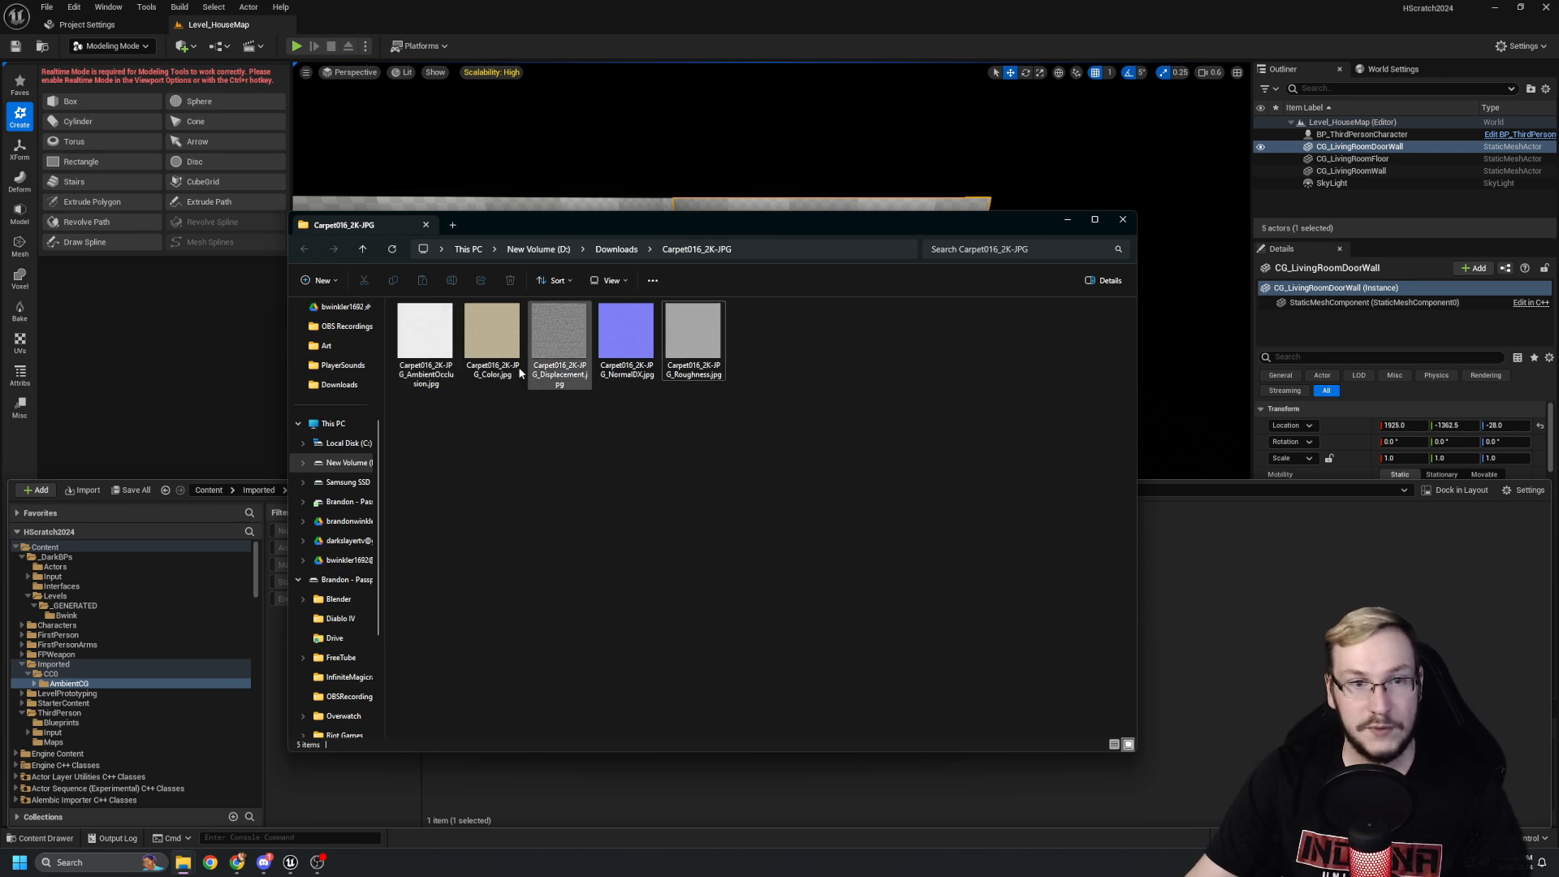
Import the five Carpet016 2K JPG textures from File Explorer into the Carpet016 folder under AmbientCG.
{"action": "key", "text": "ctrl+a"}
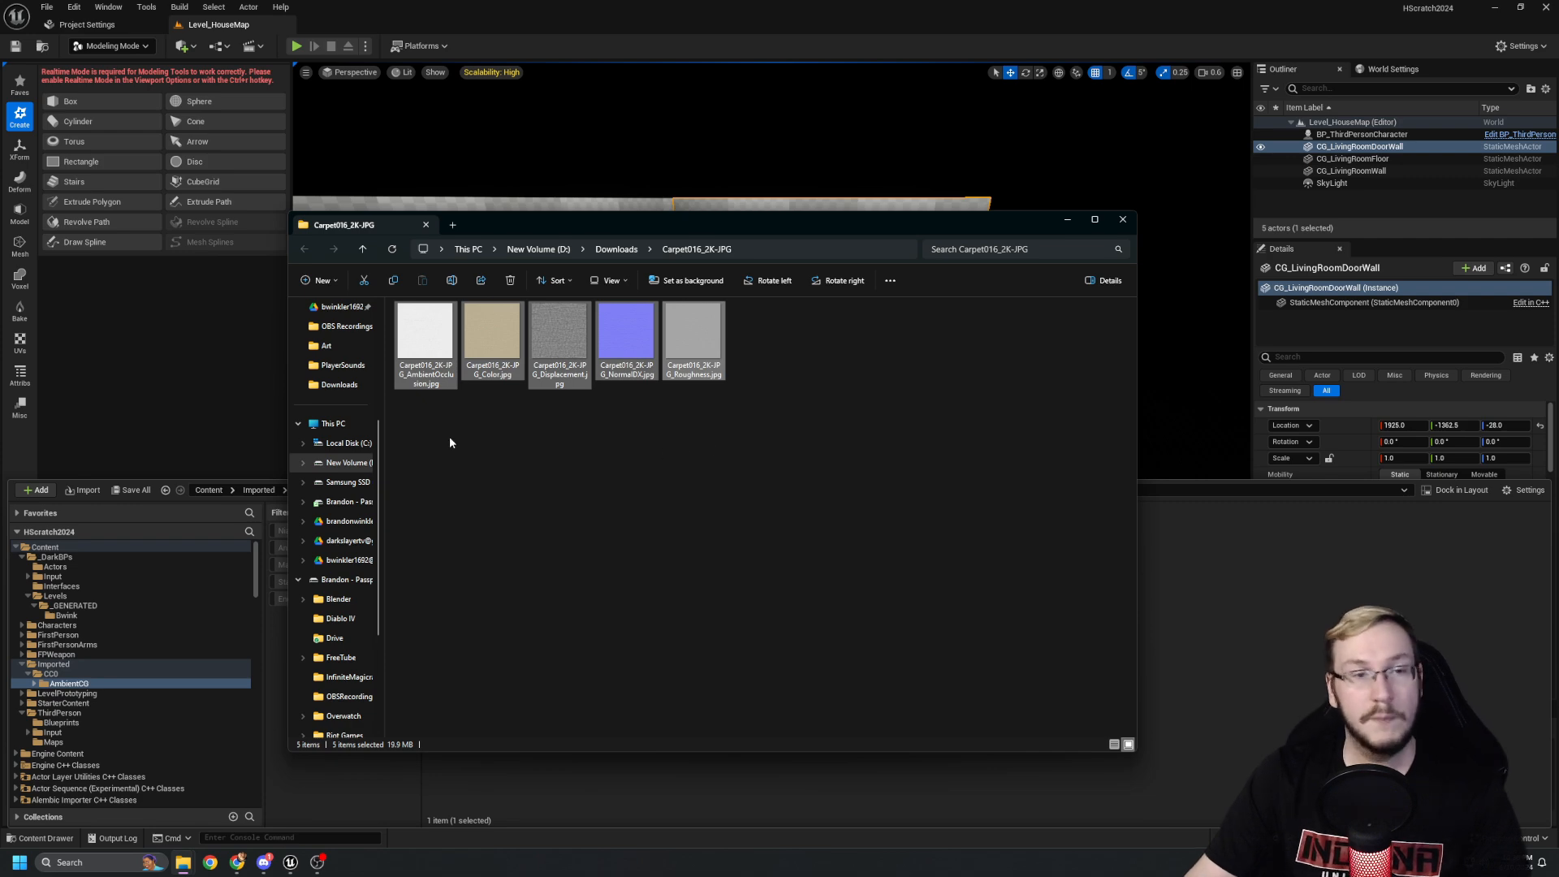
{"action": "left_click_drag", "start_coordinate": [520, 225], "coordinate": [1044, 300]}
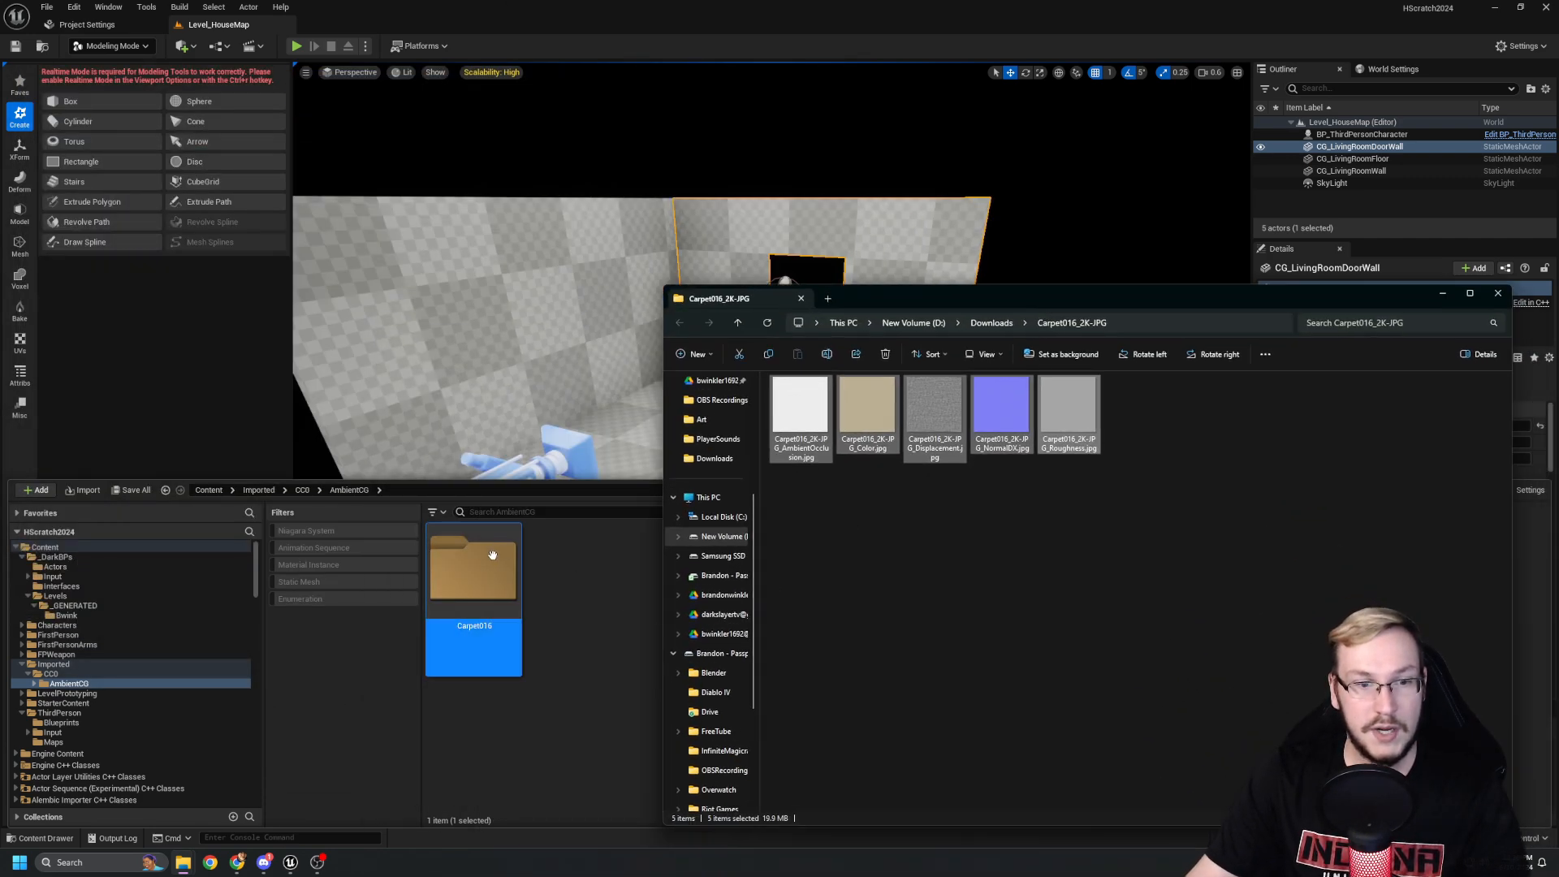
{"action": "double_click", "coordinate": [475, 596]}
{"action": "mouse_move", "coordinate": [182, 862]}
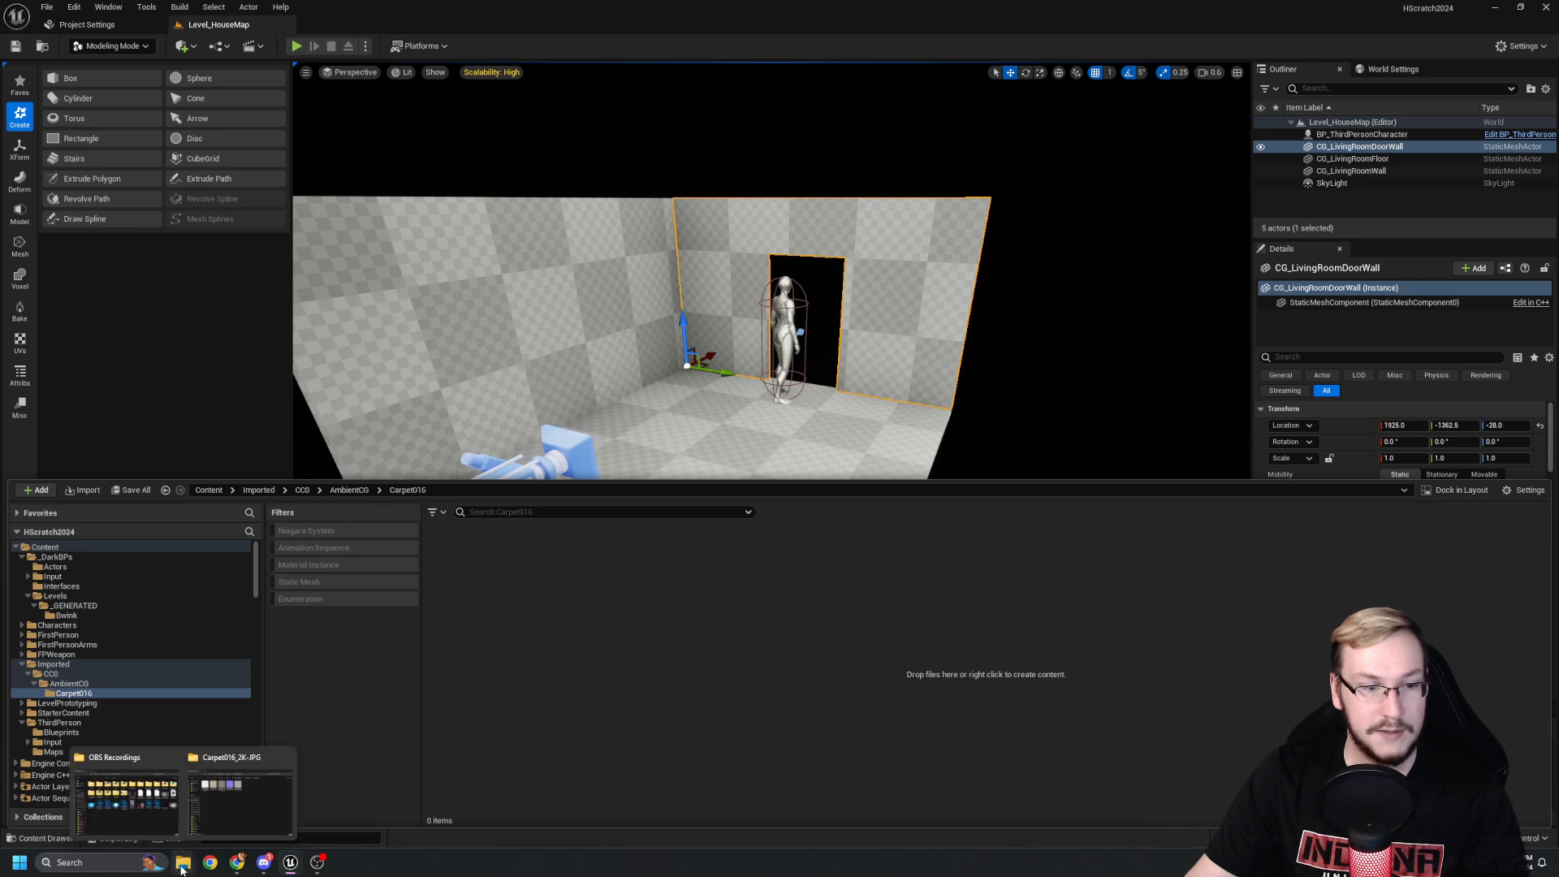
{"action": "left_click", "coordinate": [252, 796]}
{"action": "left_click", "coordinate": [800, 410]}
{"action": "left_click", "coordinate": [1068, 410], "text": "shift"}
{"action": "left_click_drag", "start_coordinate": [1068, 410], "coordinate": [539, 661]}
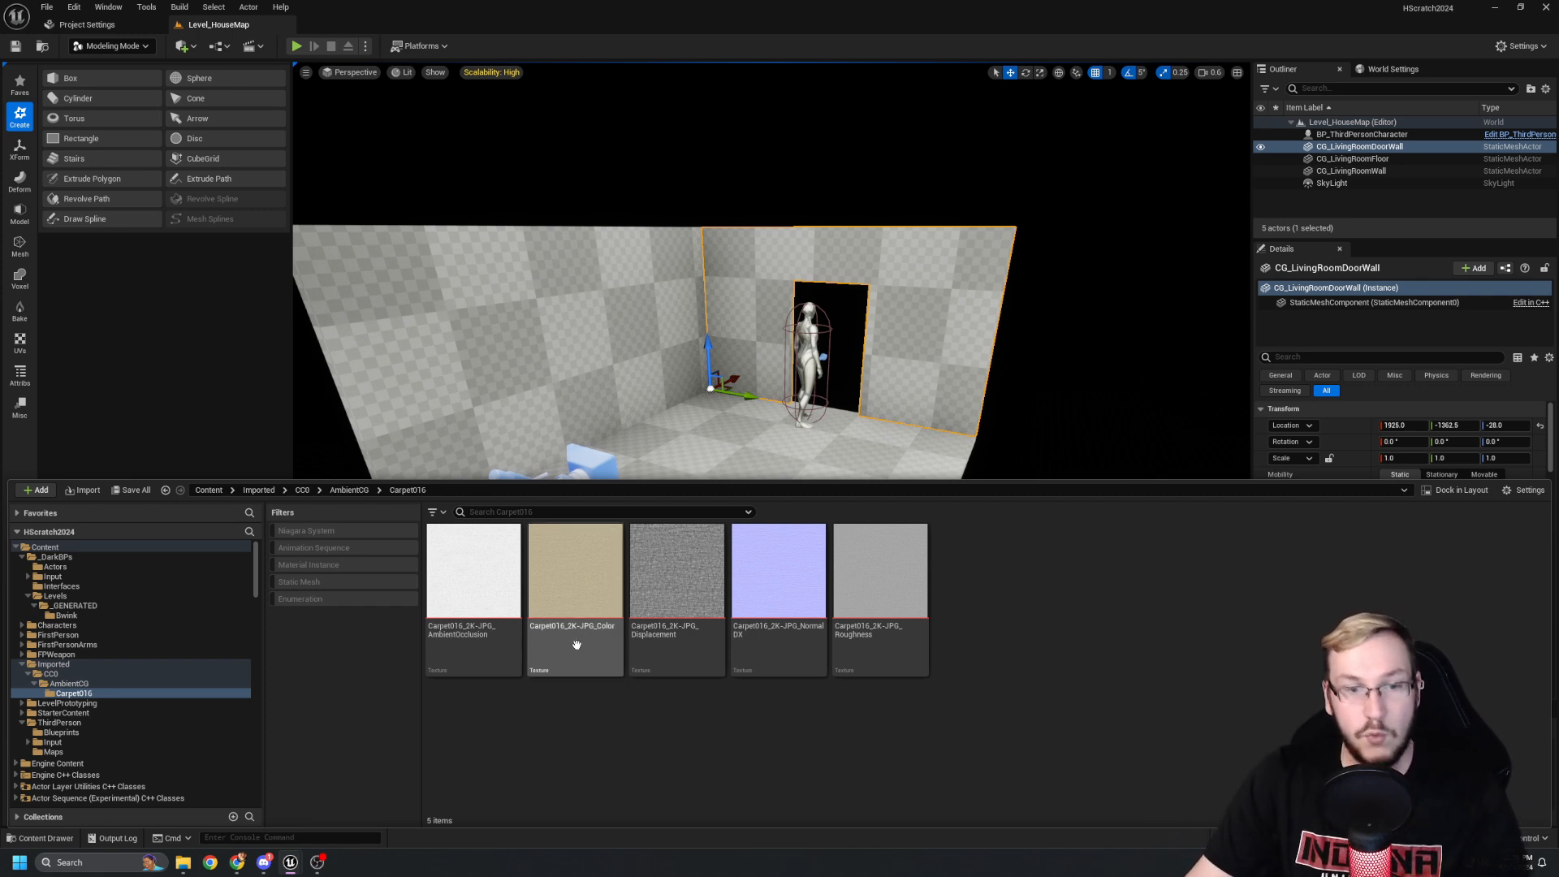
Create a material from the Carpet016 Color texture, name it Mat_Carpet016, and save it.
{"action": "mouse_move", "coordinate": [591, 644]}
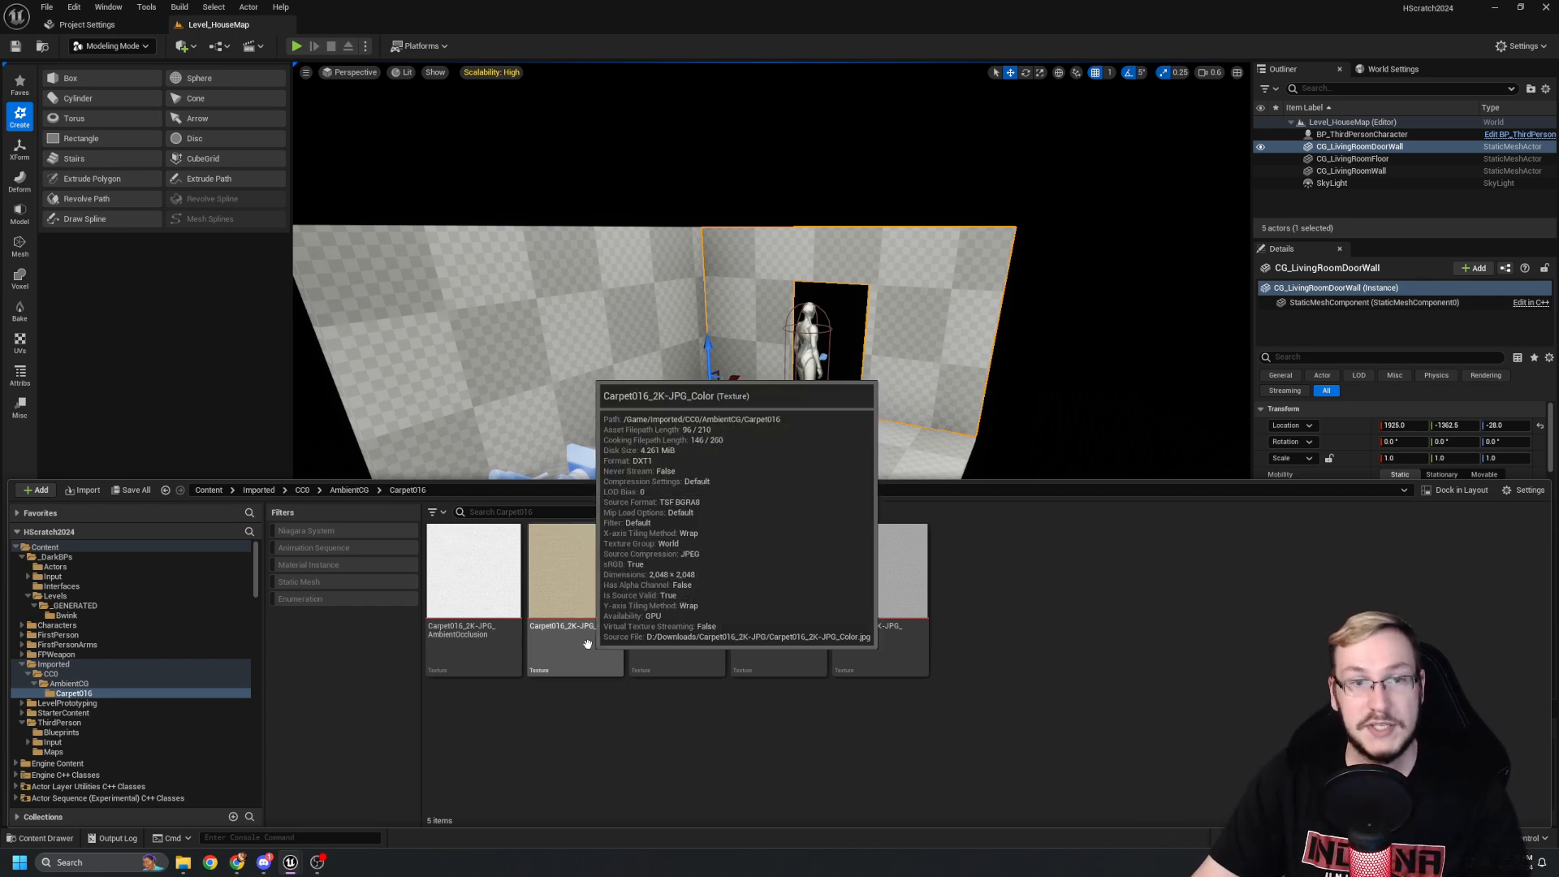
{"action": "right_click", "coordinate": [587, 644]}
{"action": "left_click", "coordinate": [657, 192]}
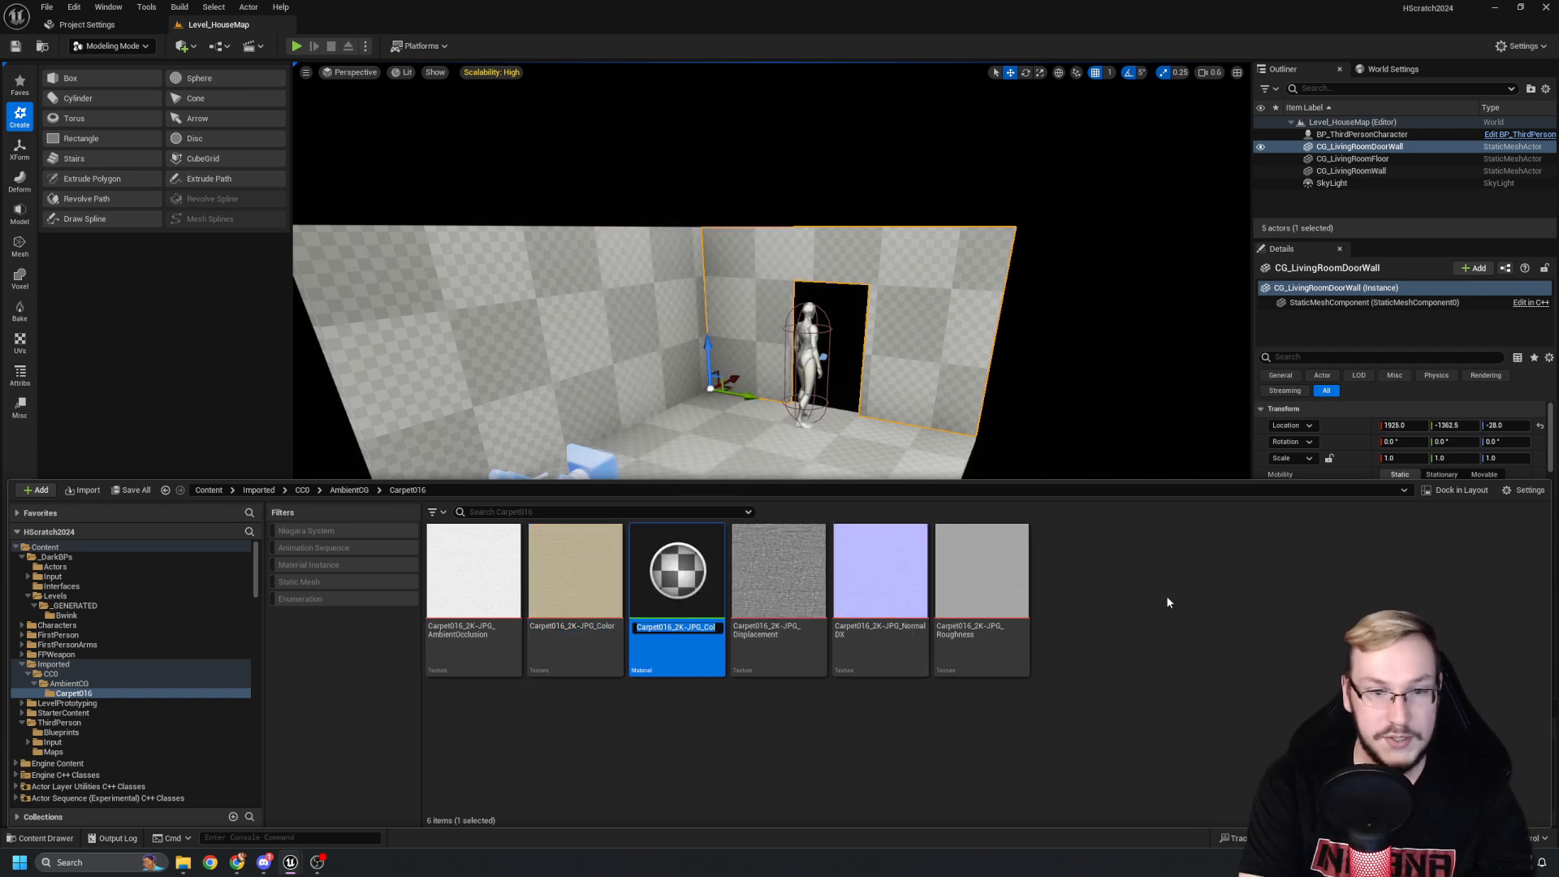
{"action": "type", "text": "Mat_"}
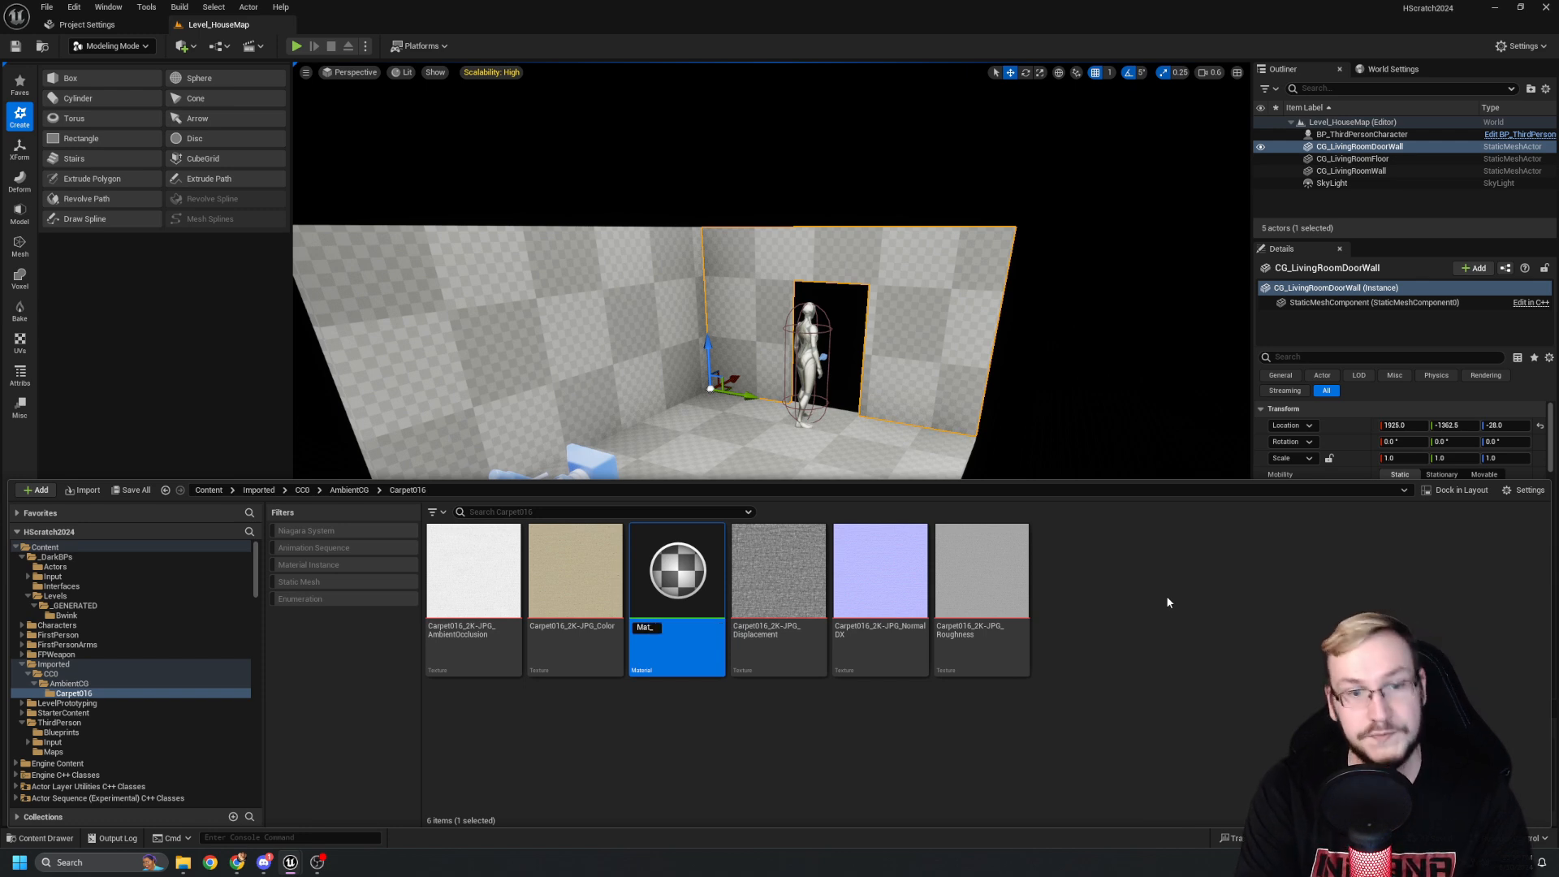
{"action": "type", "text": "Carpet"}
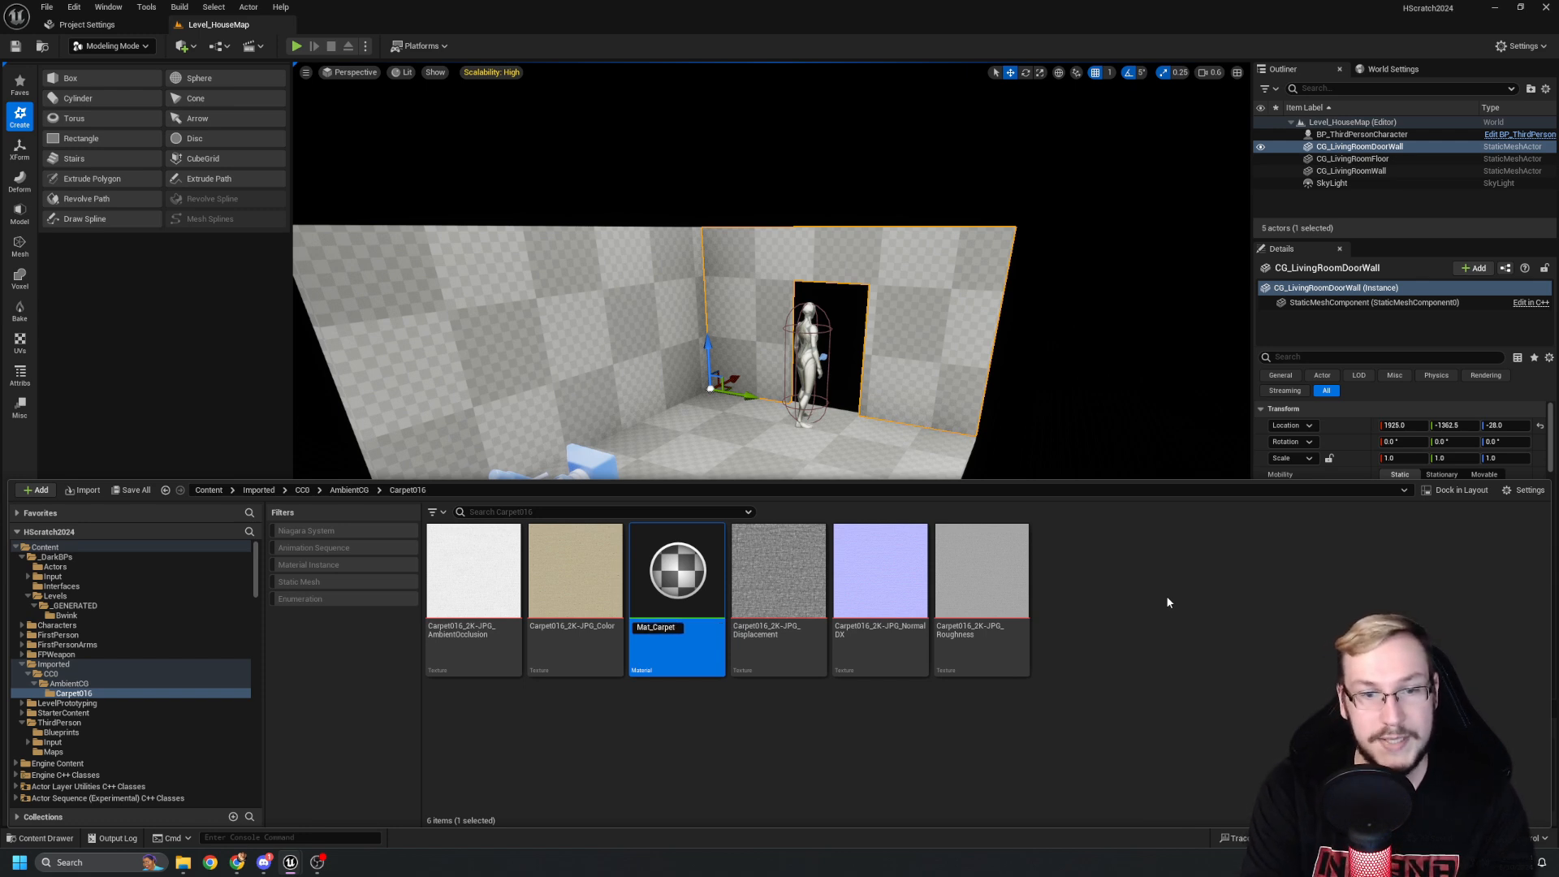
{"action": "type", "text": "01"}
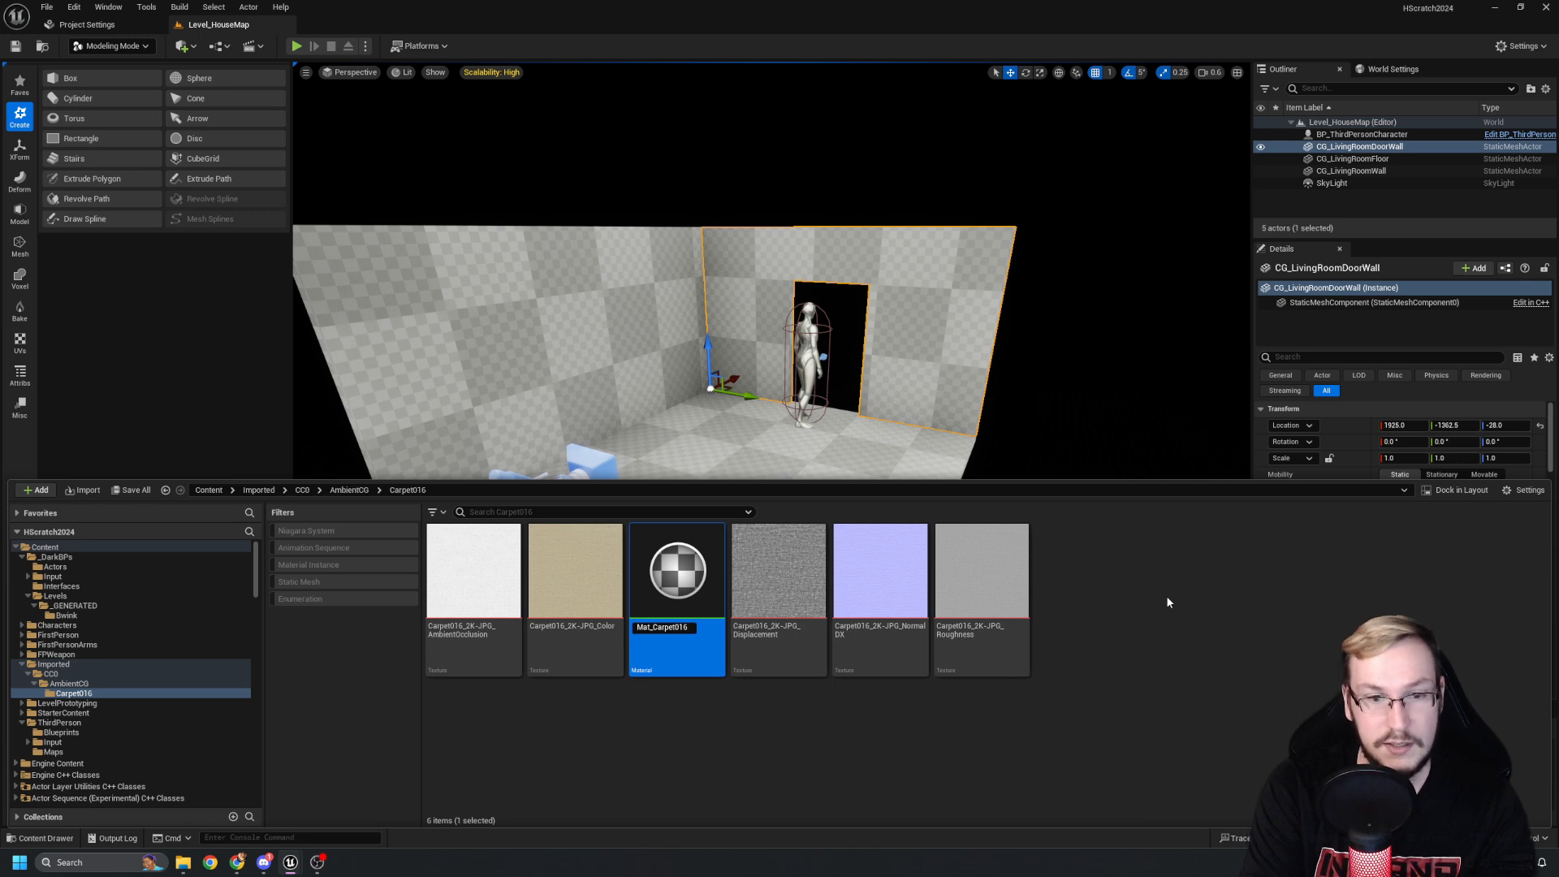
{"action": "type", "text": "6"}
{"action": "key", "text": "Return"}
{"action": "key", "text": "ctrl+s"}
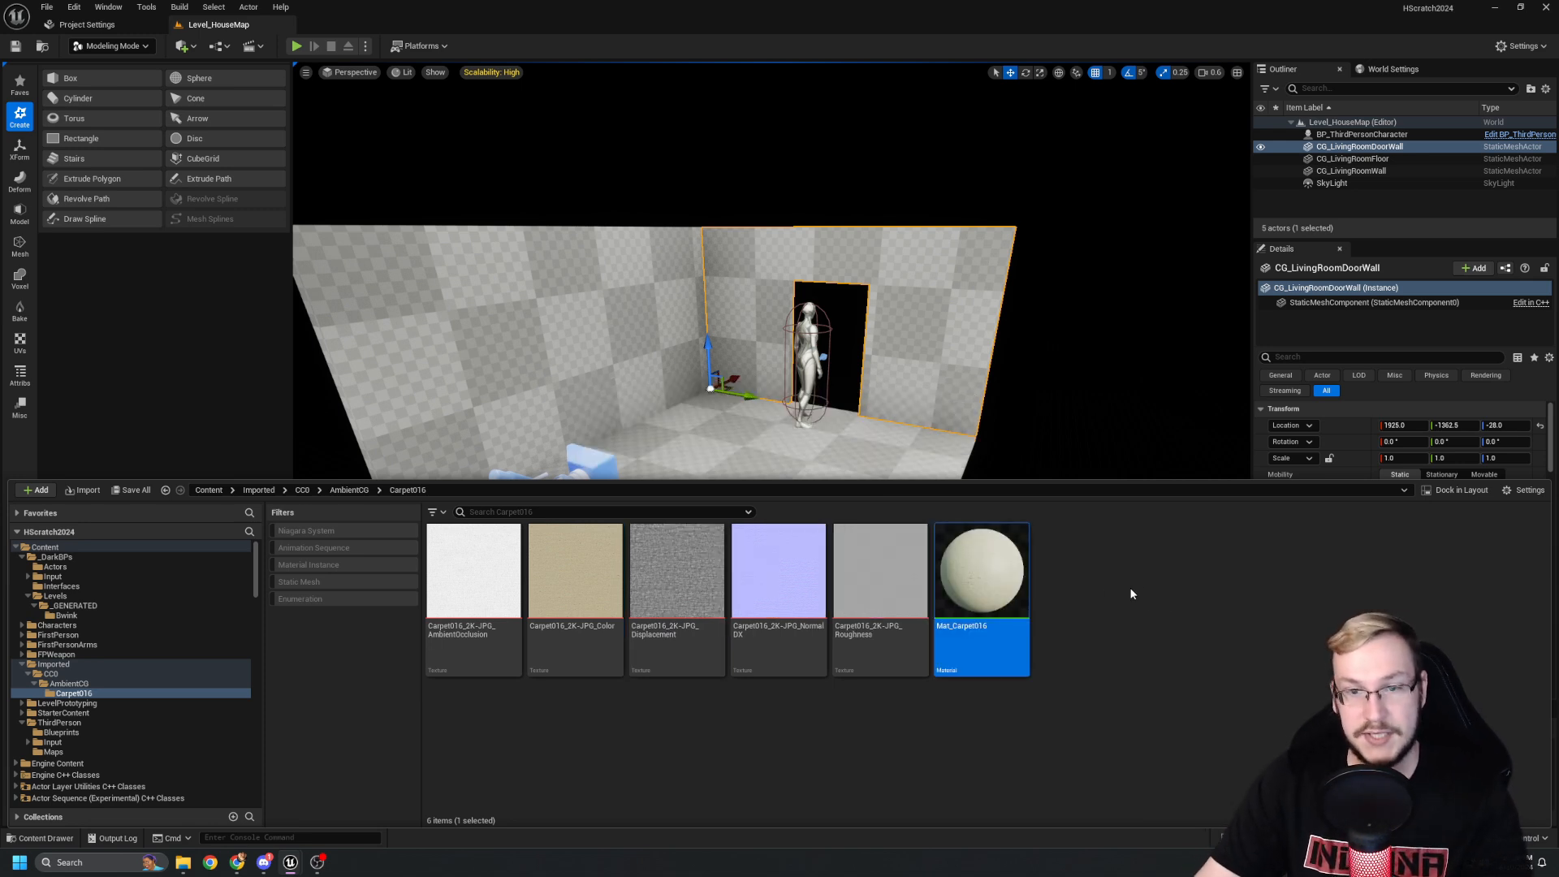
Open Mat_Carpet016 and move its color Texture Sample node up and well clear of the material output node.
{"action": "double_click", "coordinate": [1006, 570]}
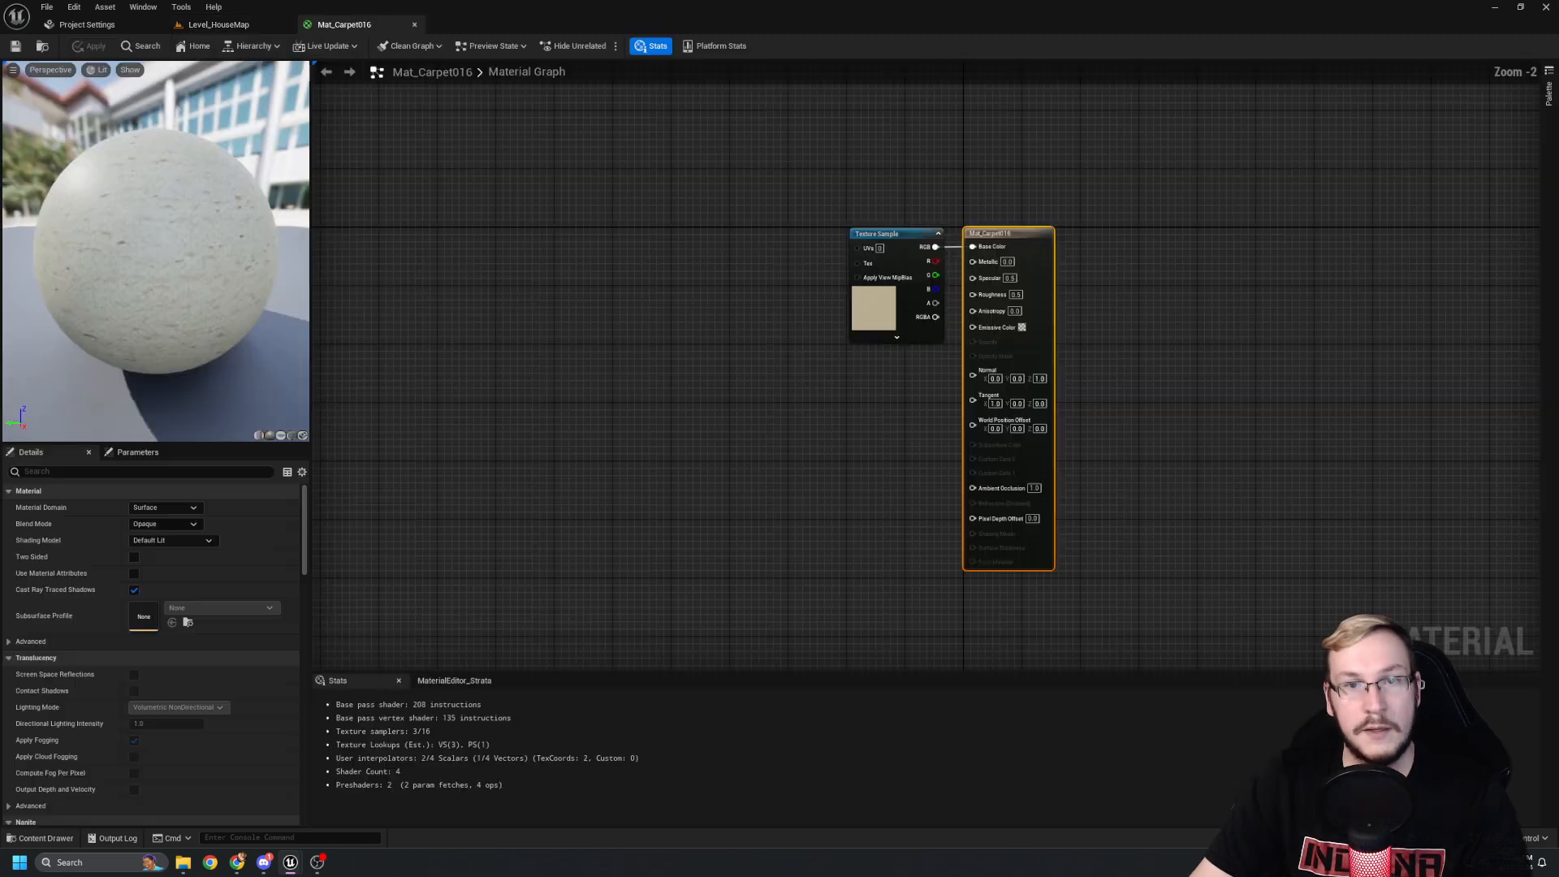
{"action": "left_click_drag", "start_coordinate": [809, 225], "coordinate": [580, 122]}
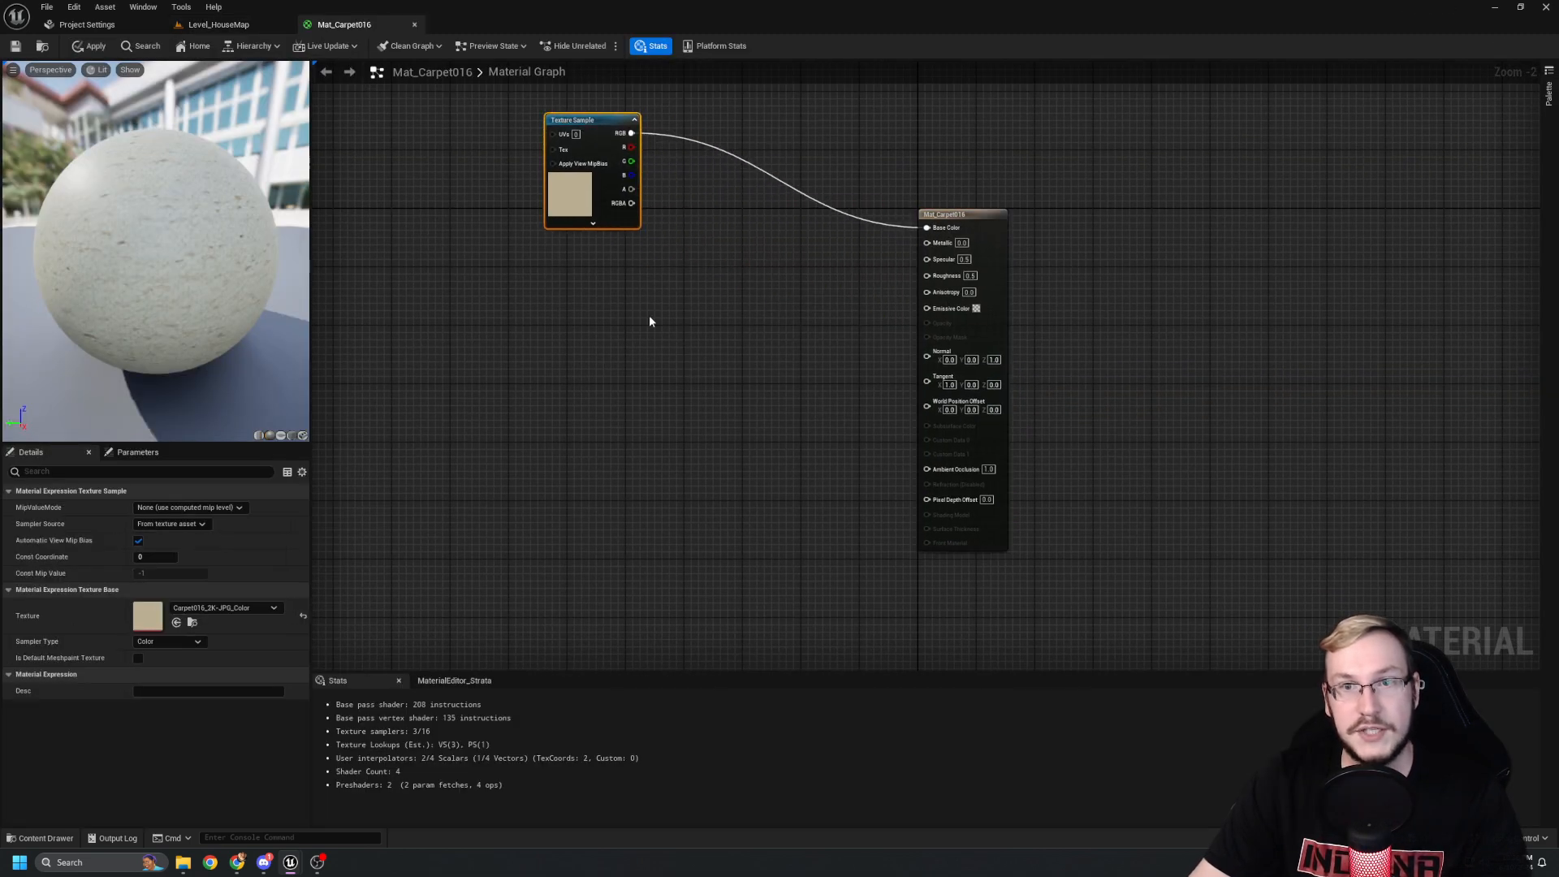
{"action": "right_click_drag", "start_coordinate": [632, 292], "coordinate": [662, 290]}
{"action": "left_click_drag", "start_coordinate": [628, 119], "coordinate": [577, 105]}
{"action": "left_click", "coordinate": [748, 313]}
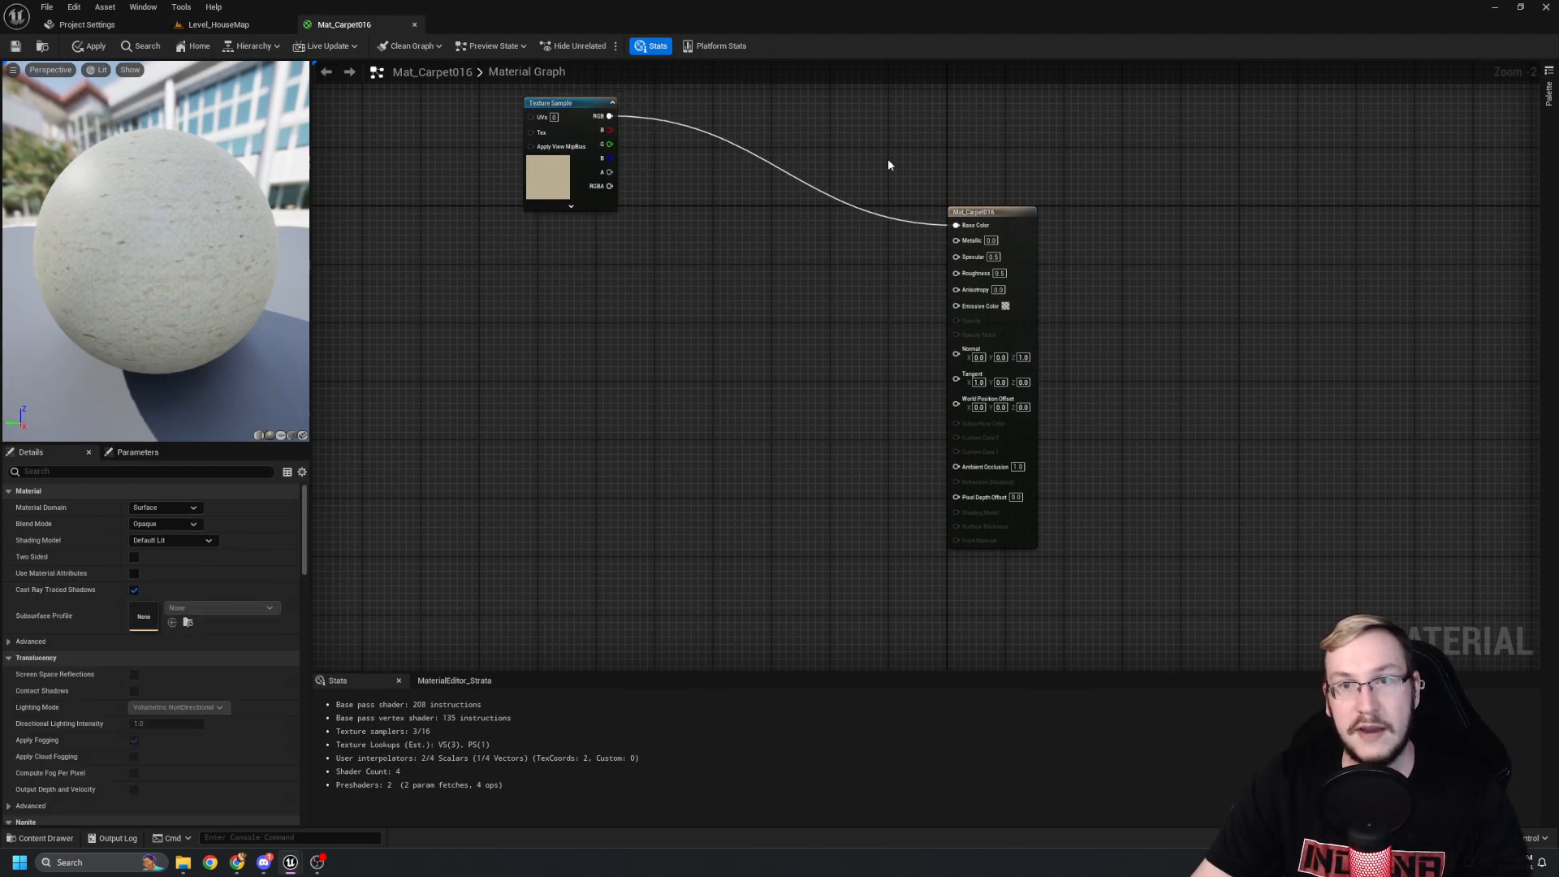
{"action": "right_click_drag", "start_coordinate": [458, 373], "coordinate": [463, 379]}
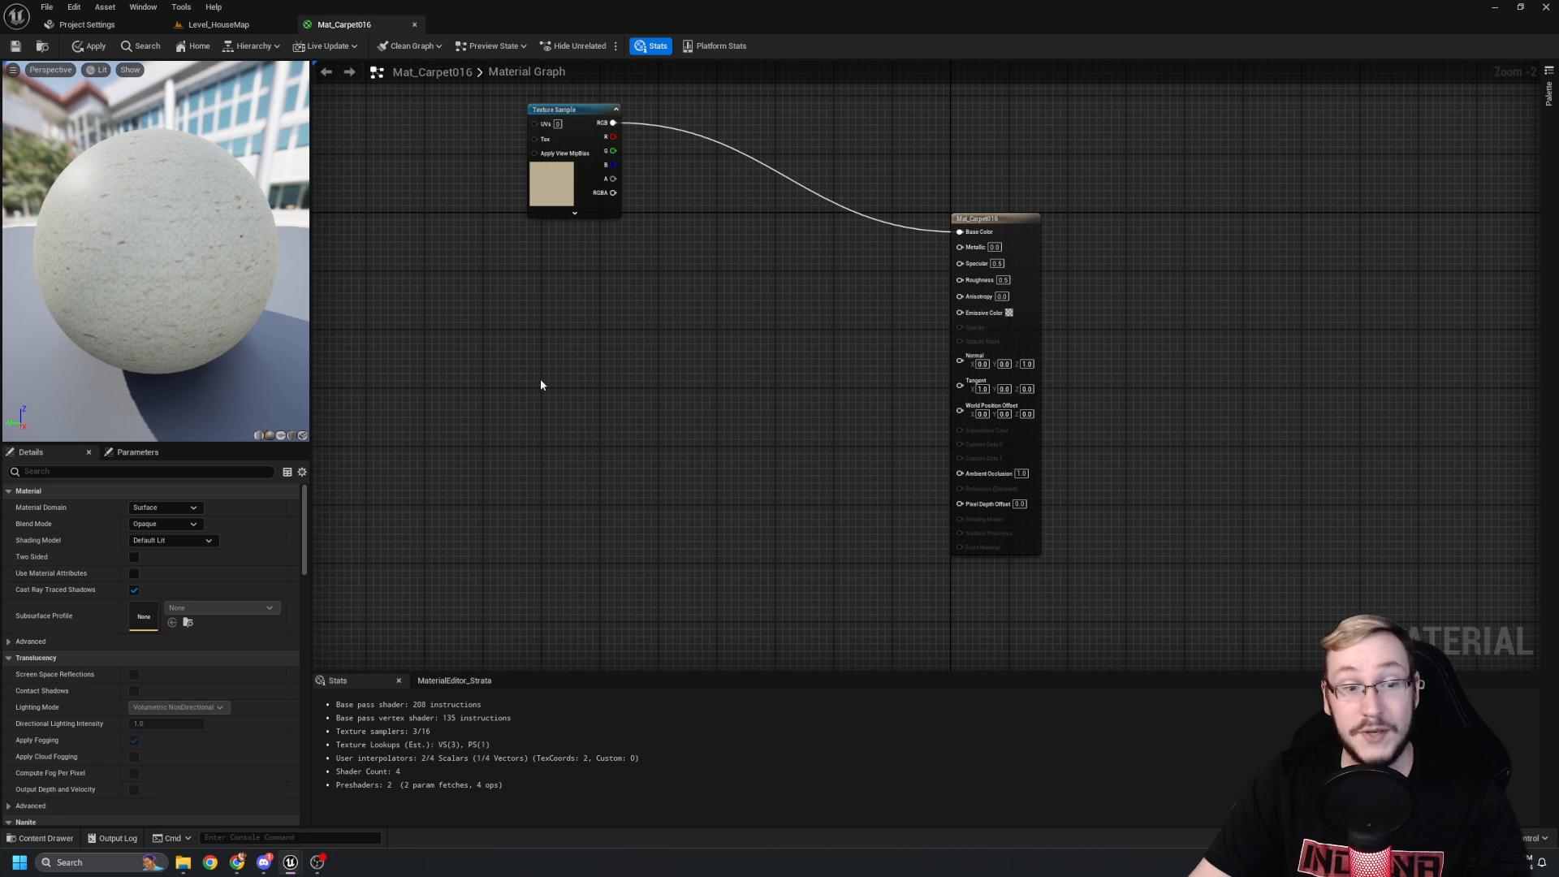
{"action": "right_click_drag", "start_coordinate": [599, 384], "coordinate": [596, 388]}
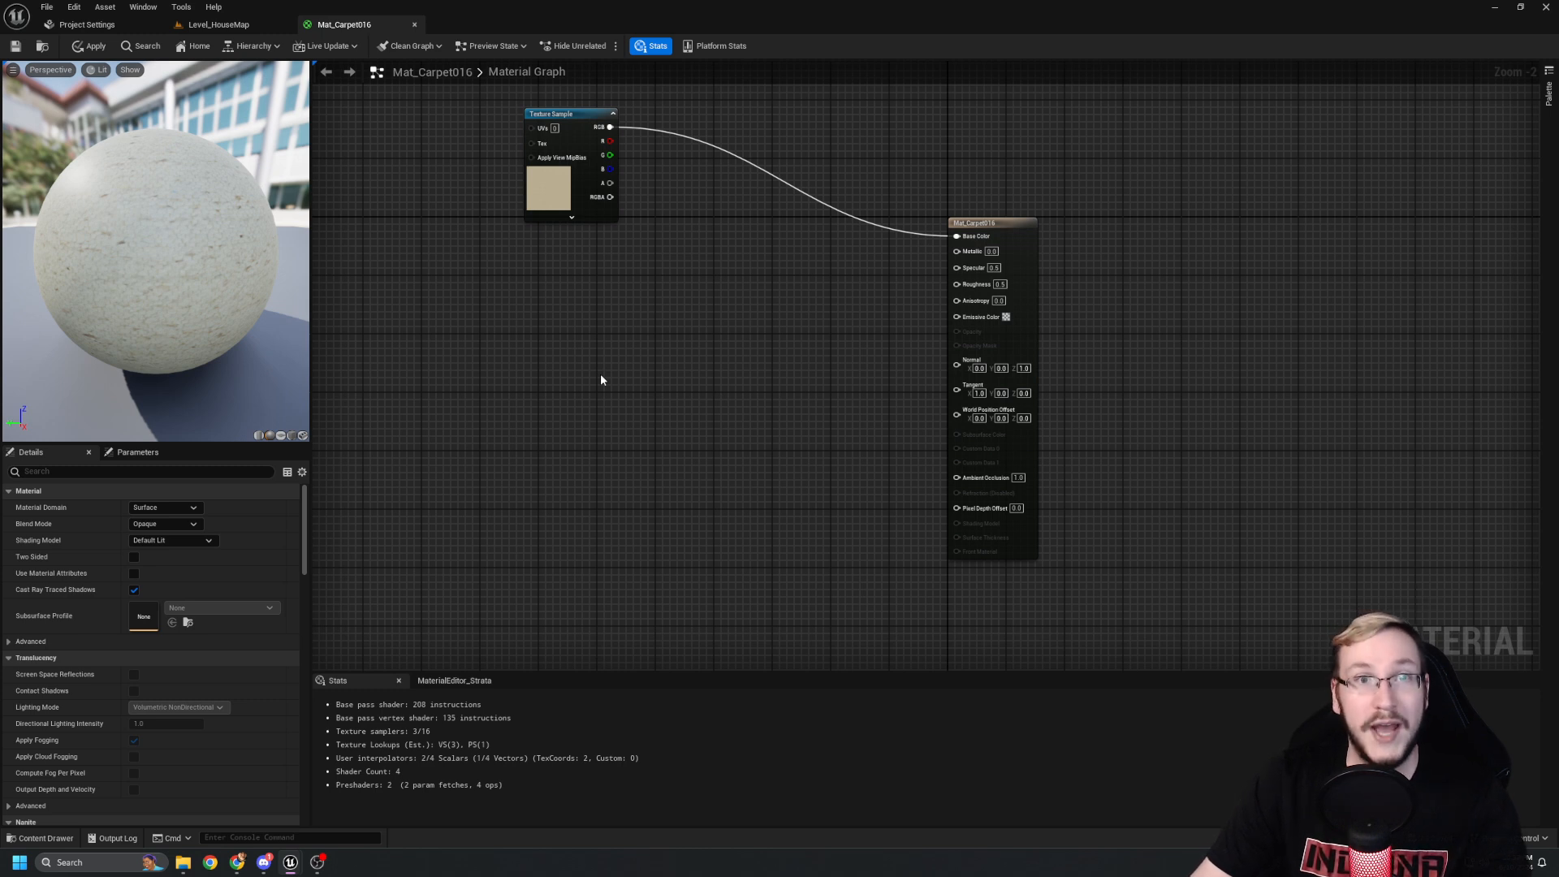
Add the Carpet016 Roughness texture below the color sample and connect its RGB output to the material's Roughness input.
{"action": "key", "text": "ctrl+space"}
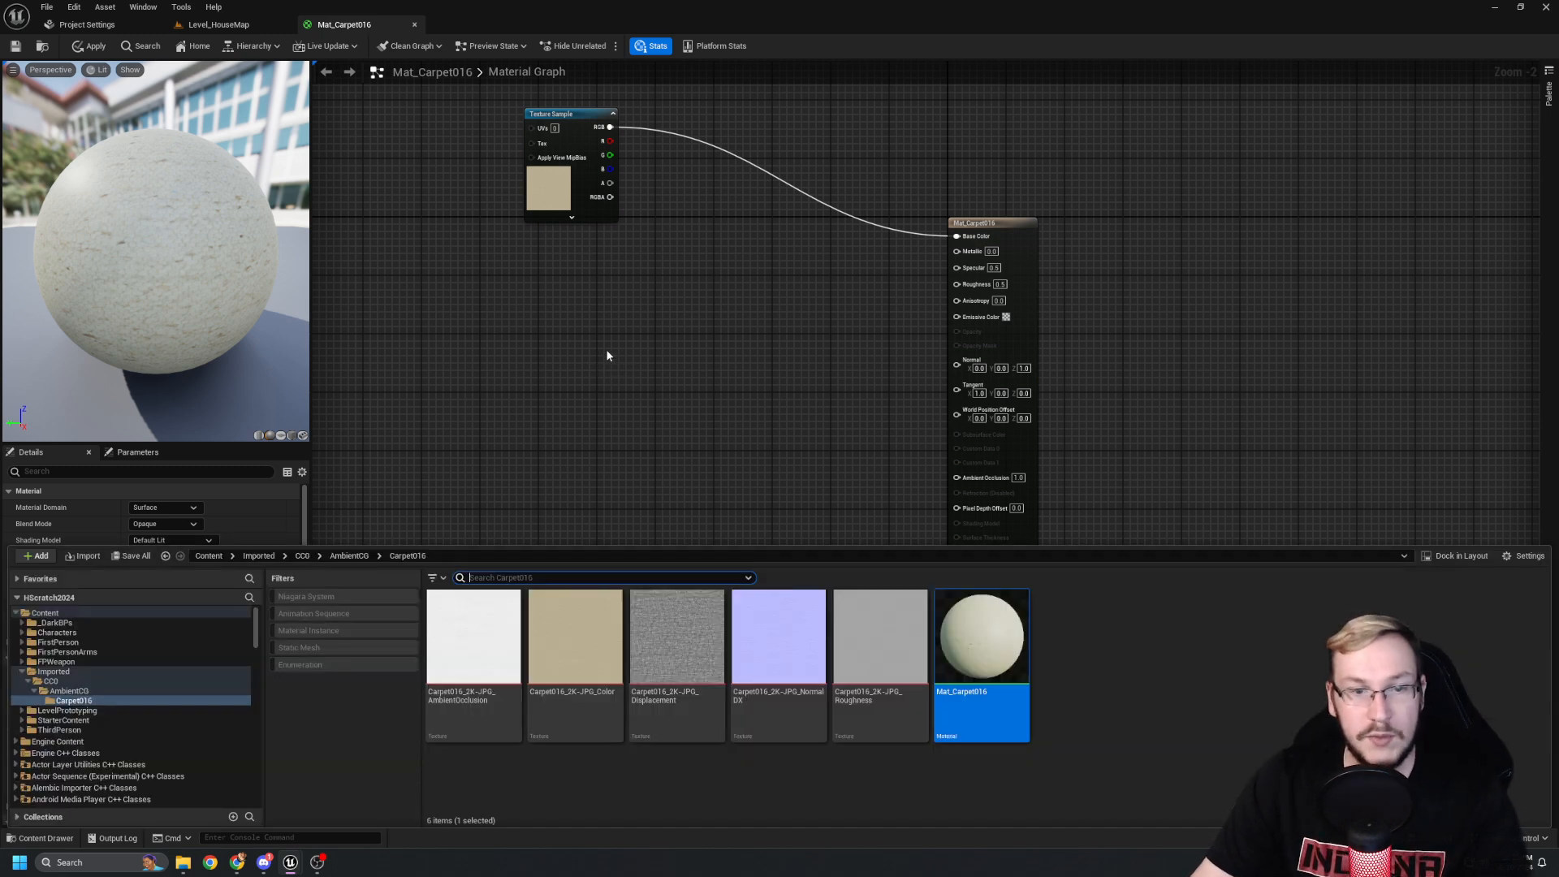
{"action": "left_click", "coordinate": [840, 767]}
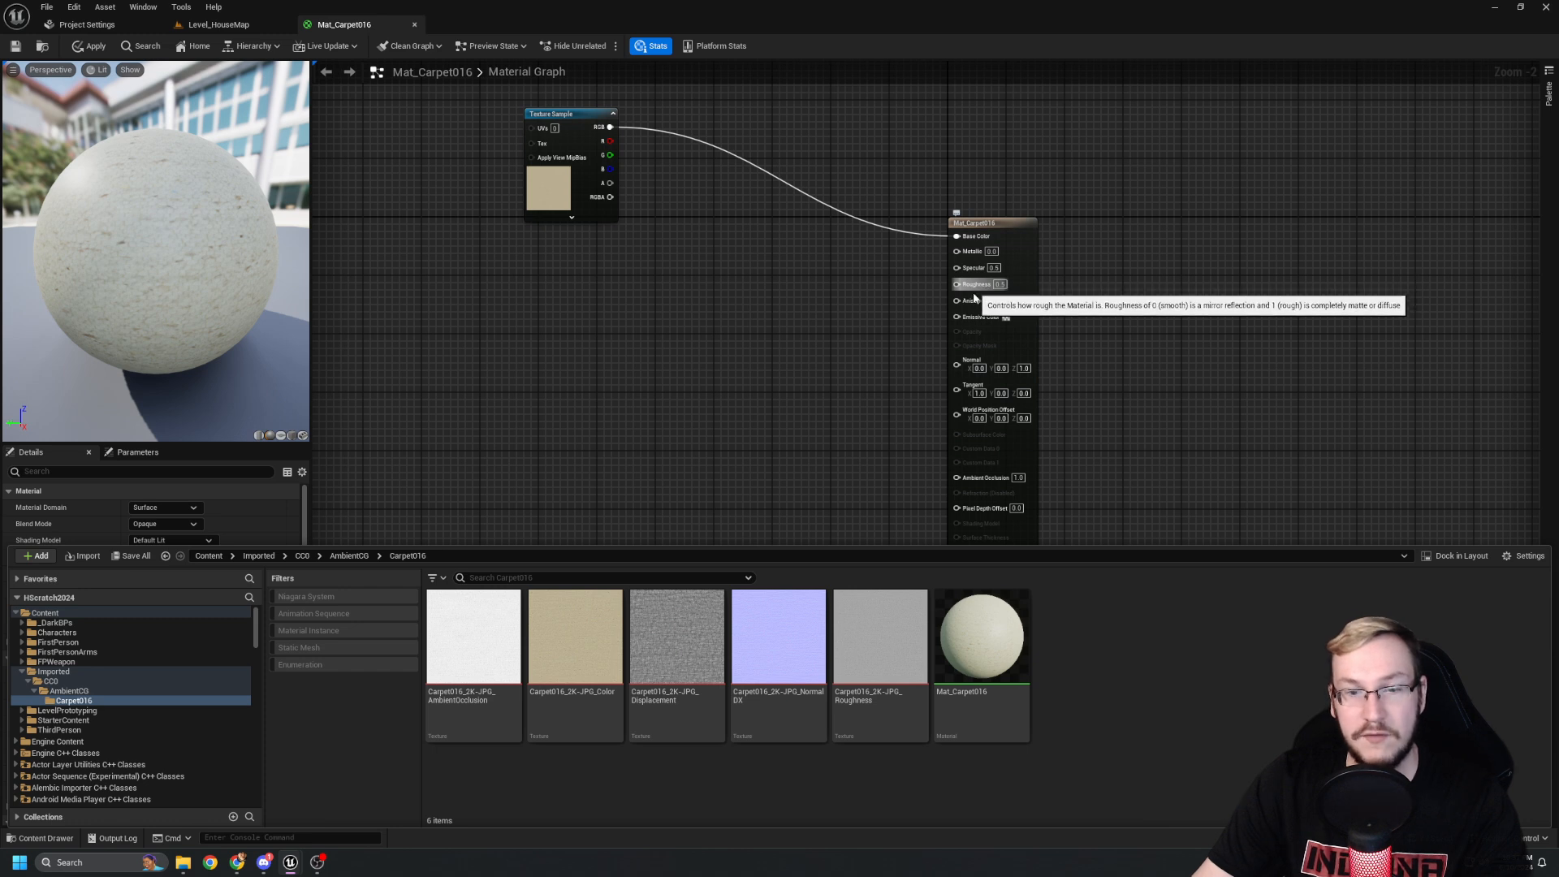
{"action": "left_click_drag", "start_coordinate": [904, 660], "coordinate": [617, 264]}
{"action": "left_click", "coordinate": [678, 274]}
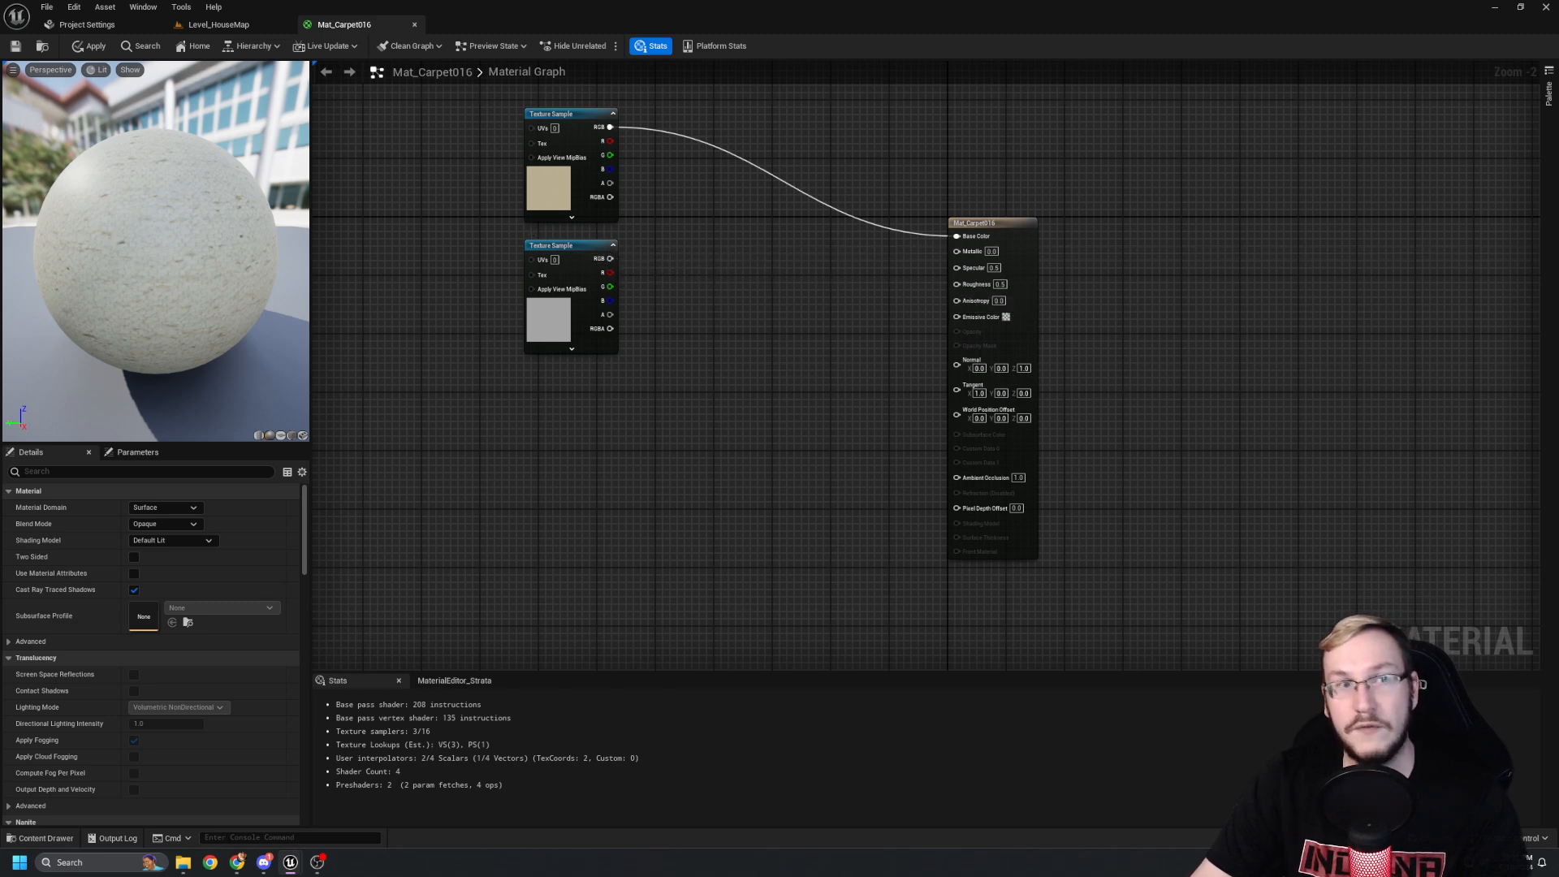
{"action": "right_click_drag", "start_coordinate": [774, 342], "coordinate": [773, 351]}
{"action": "left_click_drag", "start_coordinate": [207, 289], "coordinate": [174, 264]}
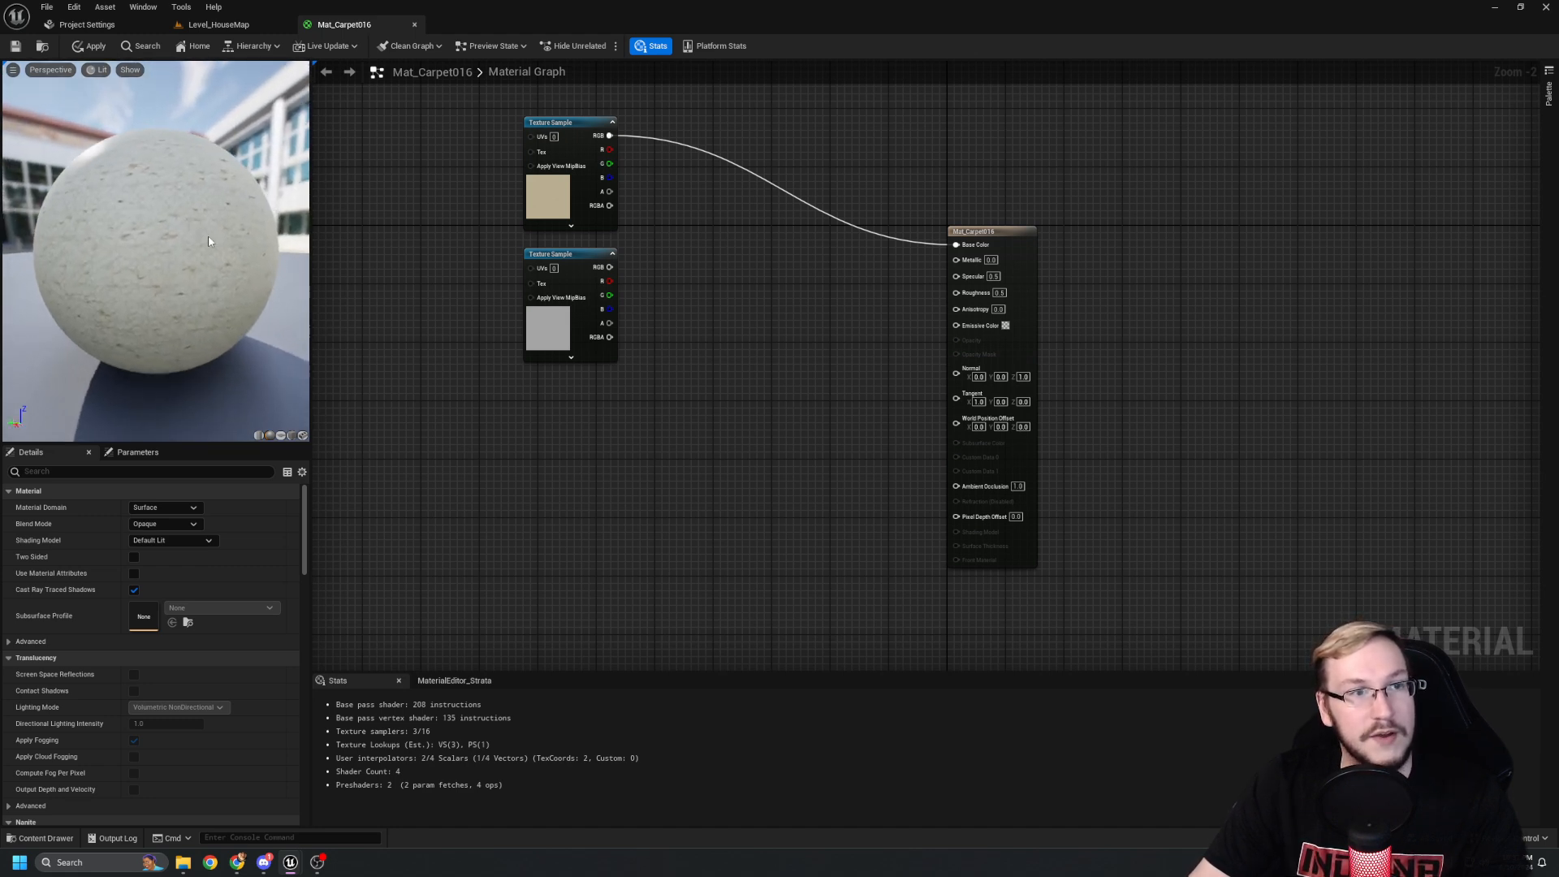
{"action": "left_click_drag", "start_coordinate": [47, 159], "coordinate": [91, 161]}
{"action": "mouse_move", "coordinate": [189, 222]}
{"action": "left_mouse_down"}
{"action": "mouse_move", "coordinate": [161, 222]}
{"action": "mouse_move", "coordinate": [189, 221]}
{"action": "left_mouse_up"}
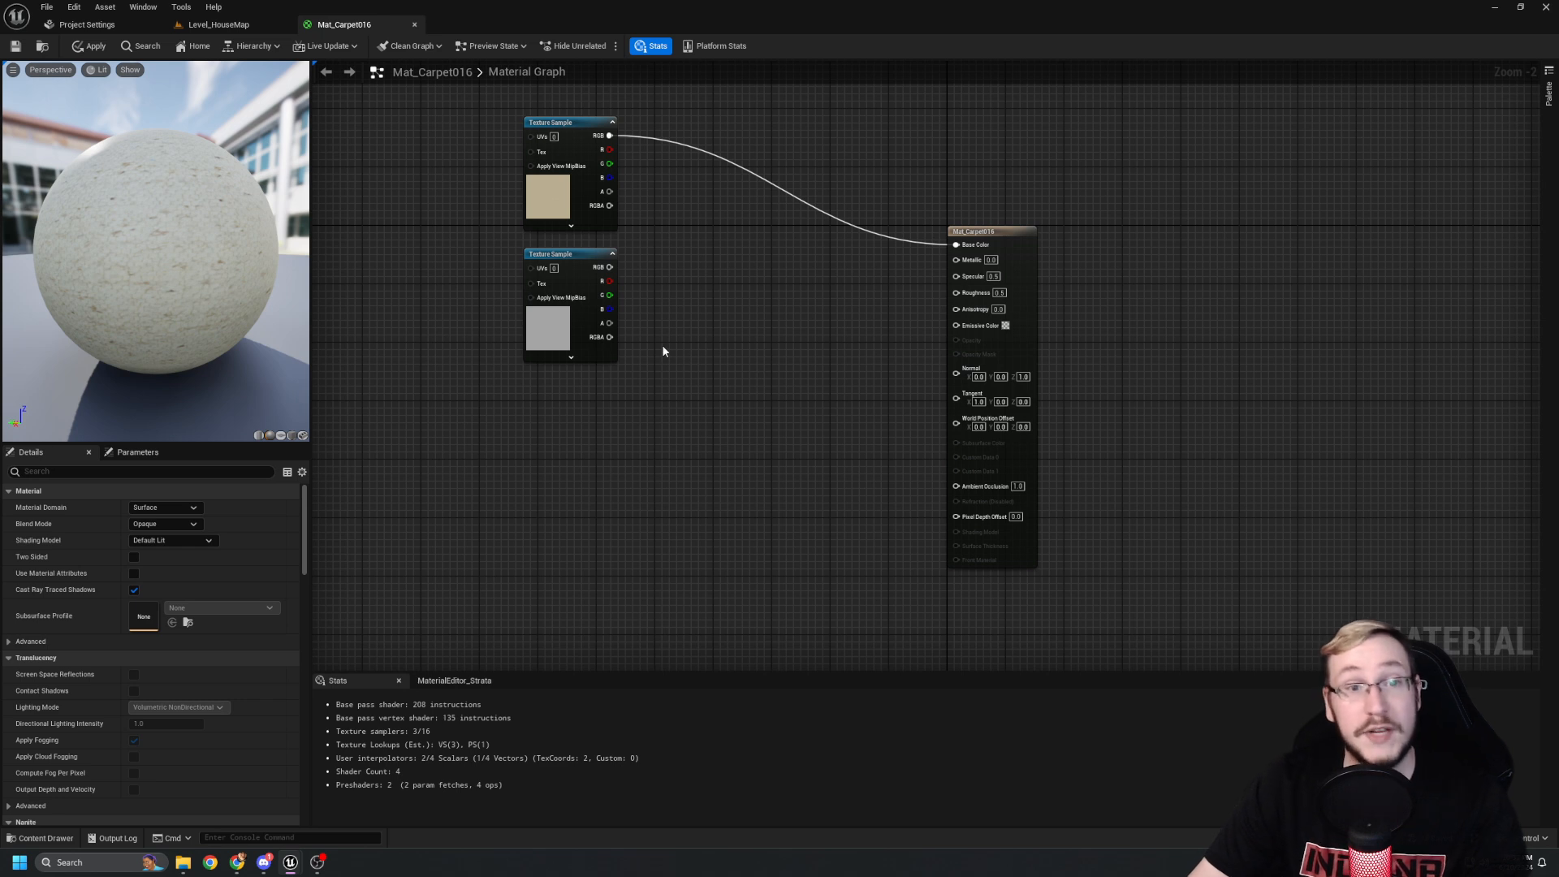
{"action": "left_click_drag", "start_coordinate": [609, 267], "coordinate": [956, 297]}
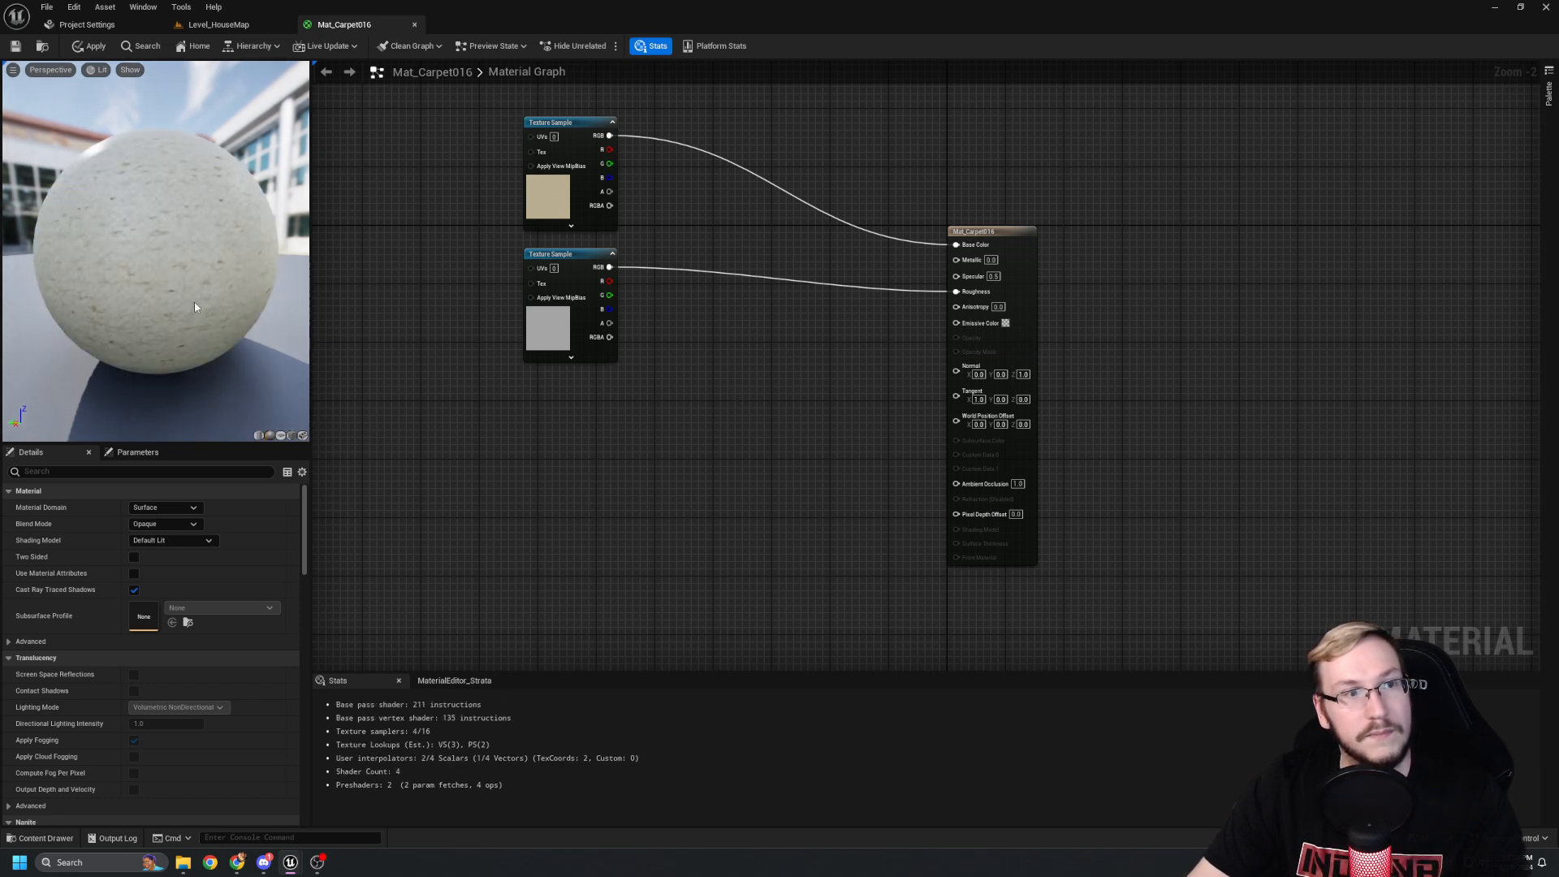
Apply the roughness change to the material and examine the reflections on the preview sphere.
{"action": "left_click_drag", "start_coordinate": [193, 307], "coordinate": [90, 105]}
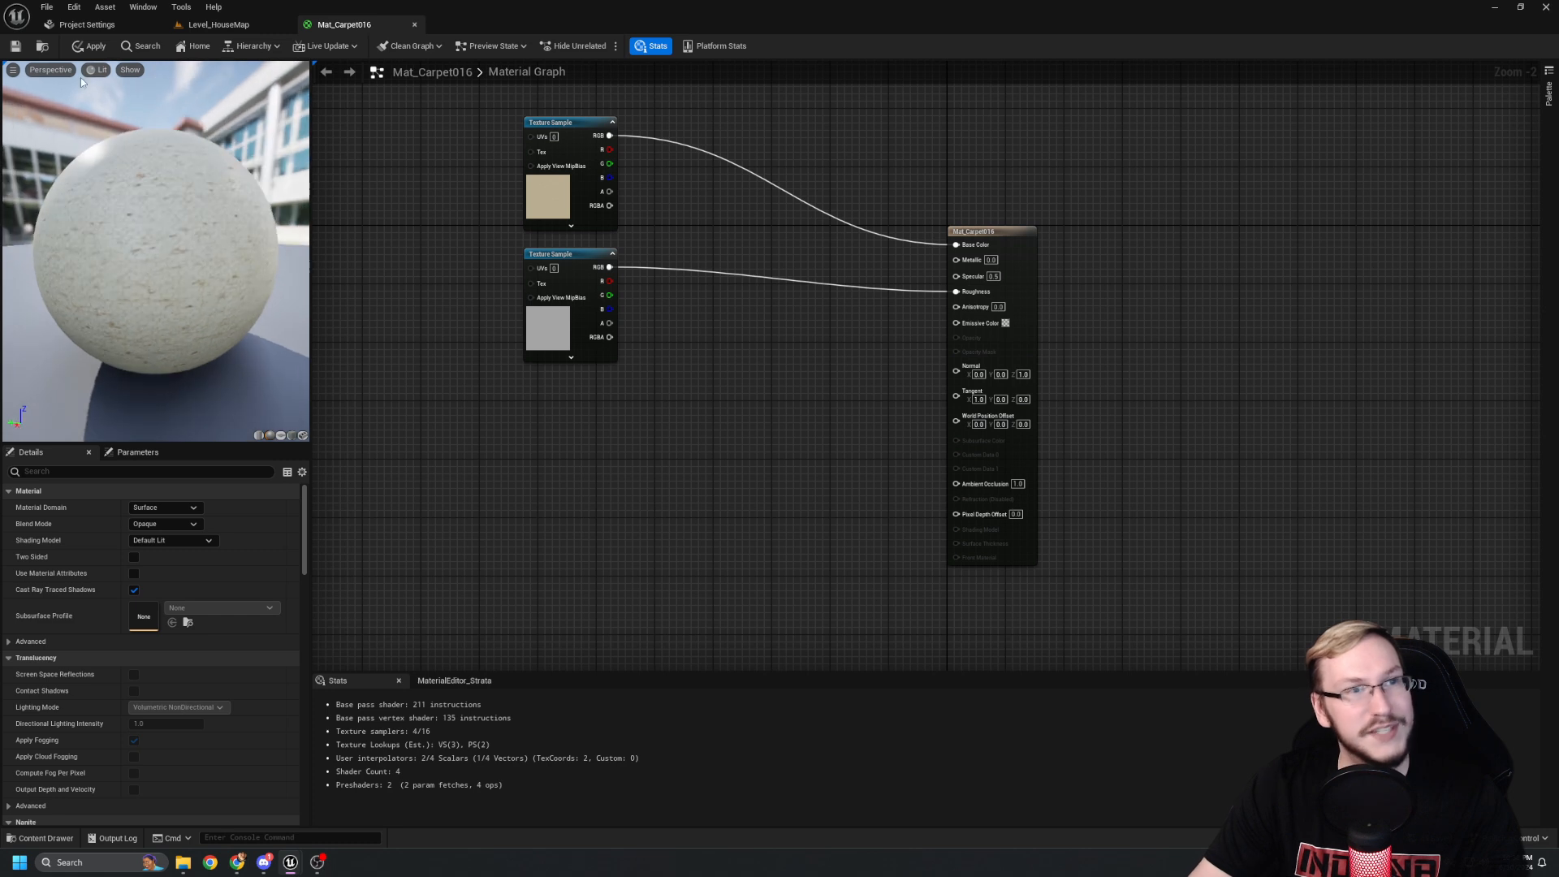
{"action": "left_click", "coordinate": [81, 49]}
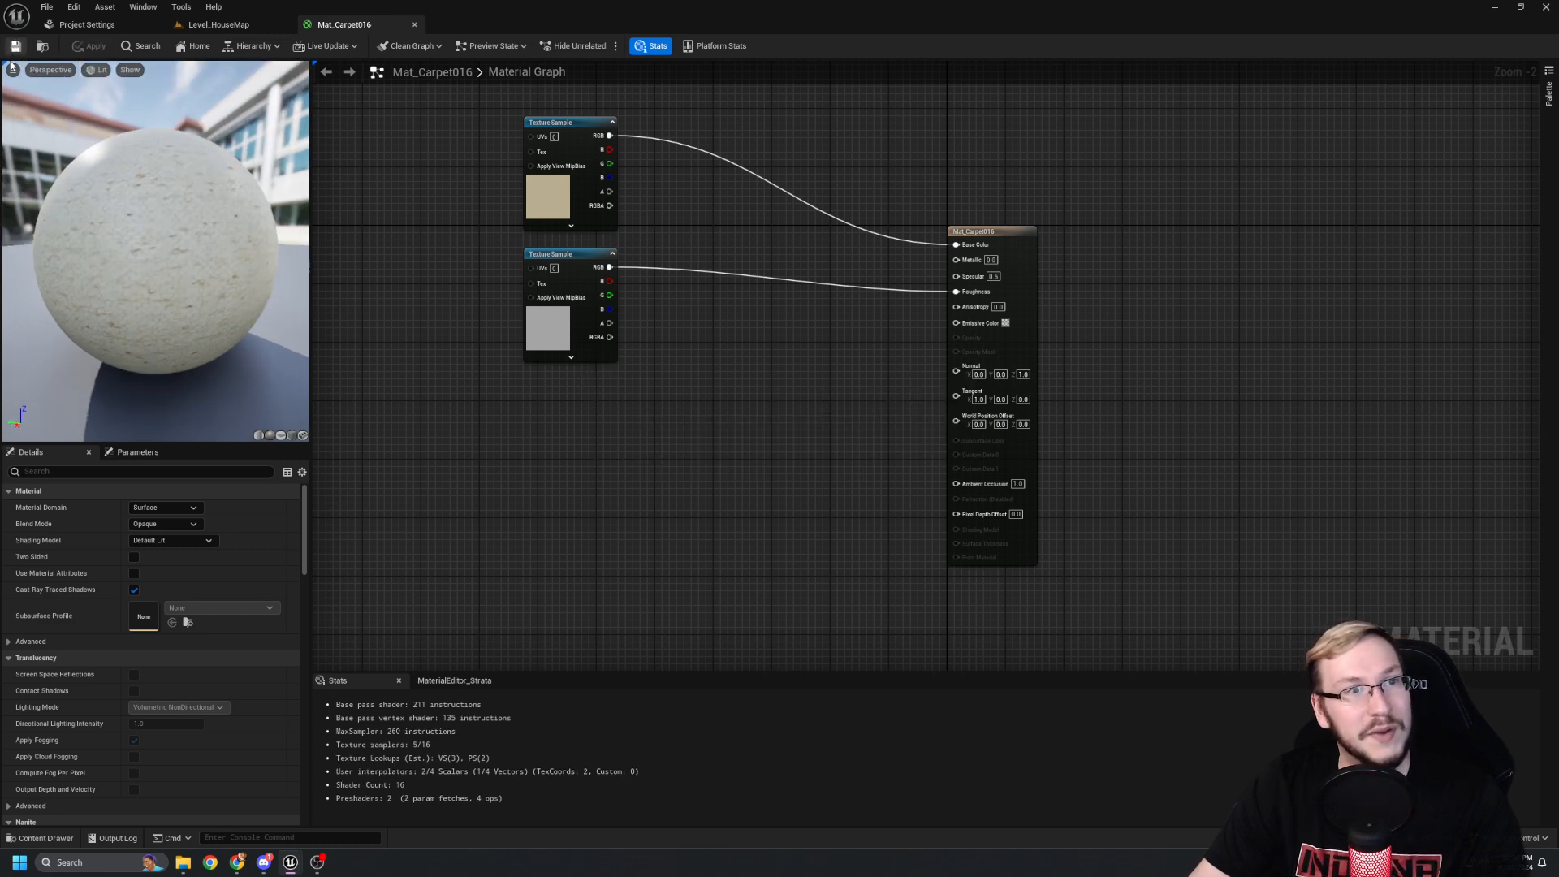
{"action": "left_click_drag", "start_coordinate": [123, 149], "coordinate": [244, 163]}
{"action": "left_click_drag", "start_coordinate": [104, 144], "coordinate": [195, 151]}
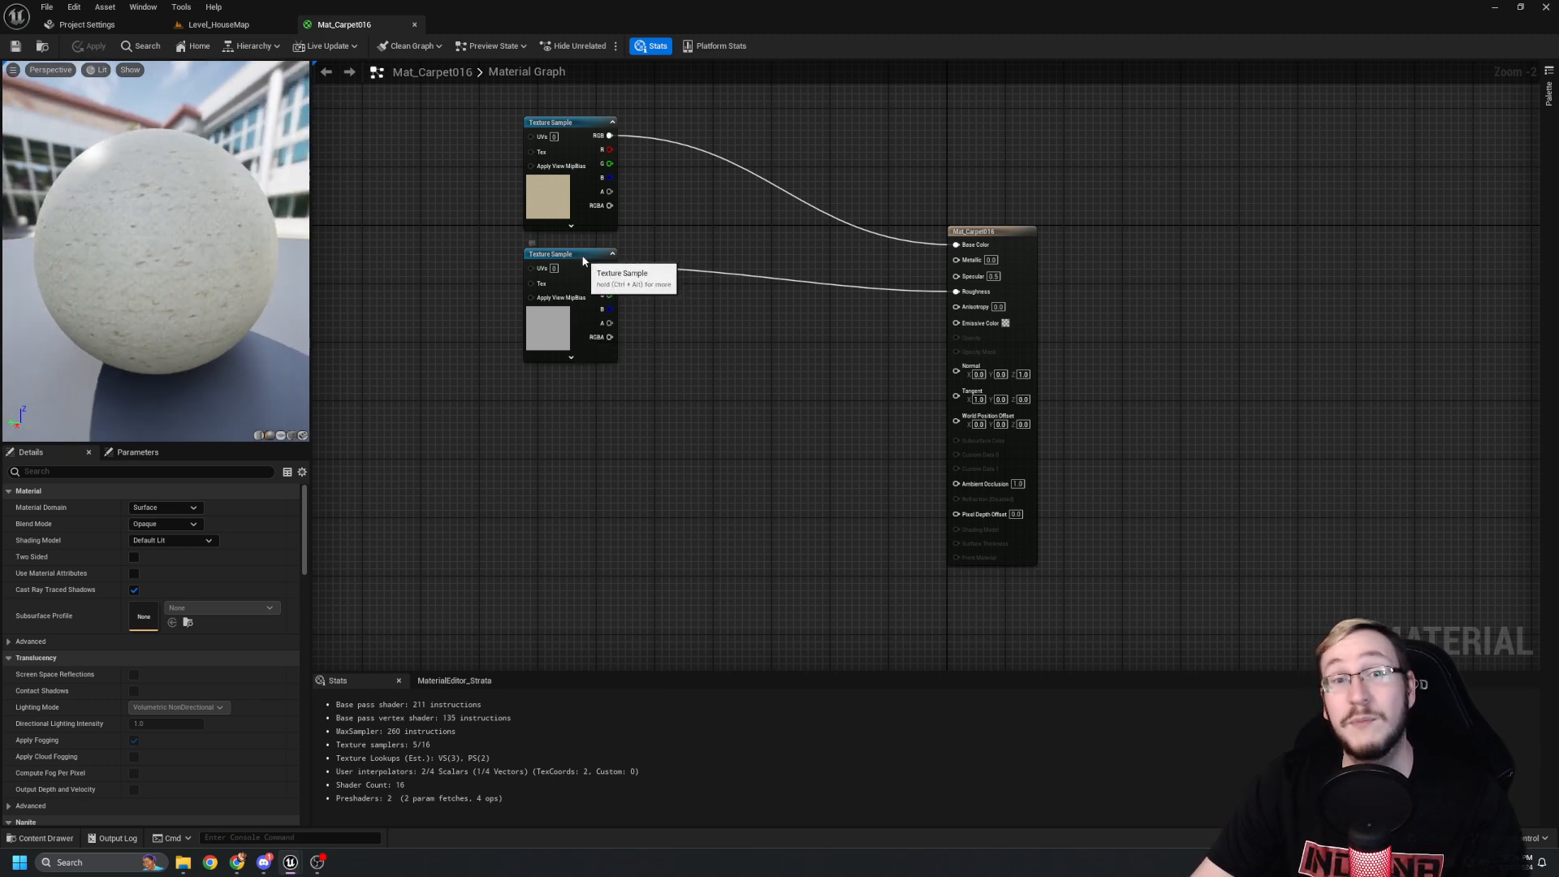
Add the Carpet016 AmbientOcclusion texture, connect its RGB output to Ambient Occlusion, and place the node below the roughness sample with a gap.
{"action": "left_click_drag", "start_coordinate": [597, 276], "coordinate": [597, 269]}
{"action": "left_click", "coordinate": [698, 373]}
{"action": "key", "text": "ctrl+space"}
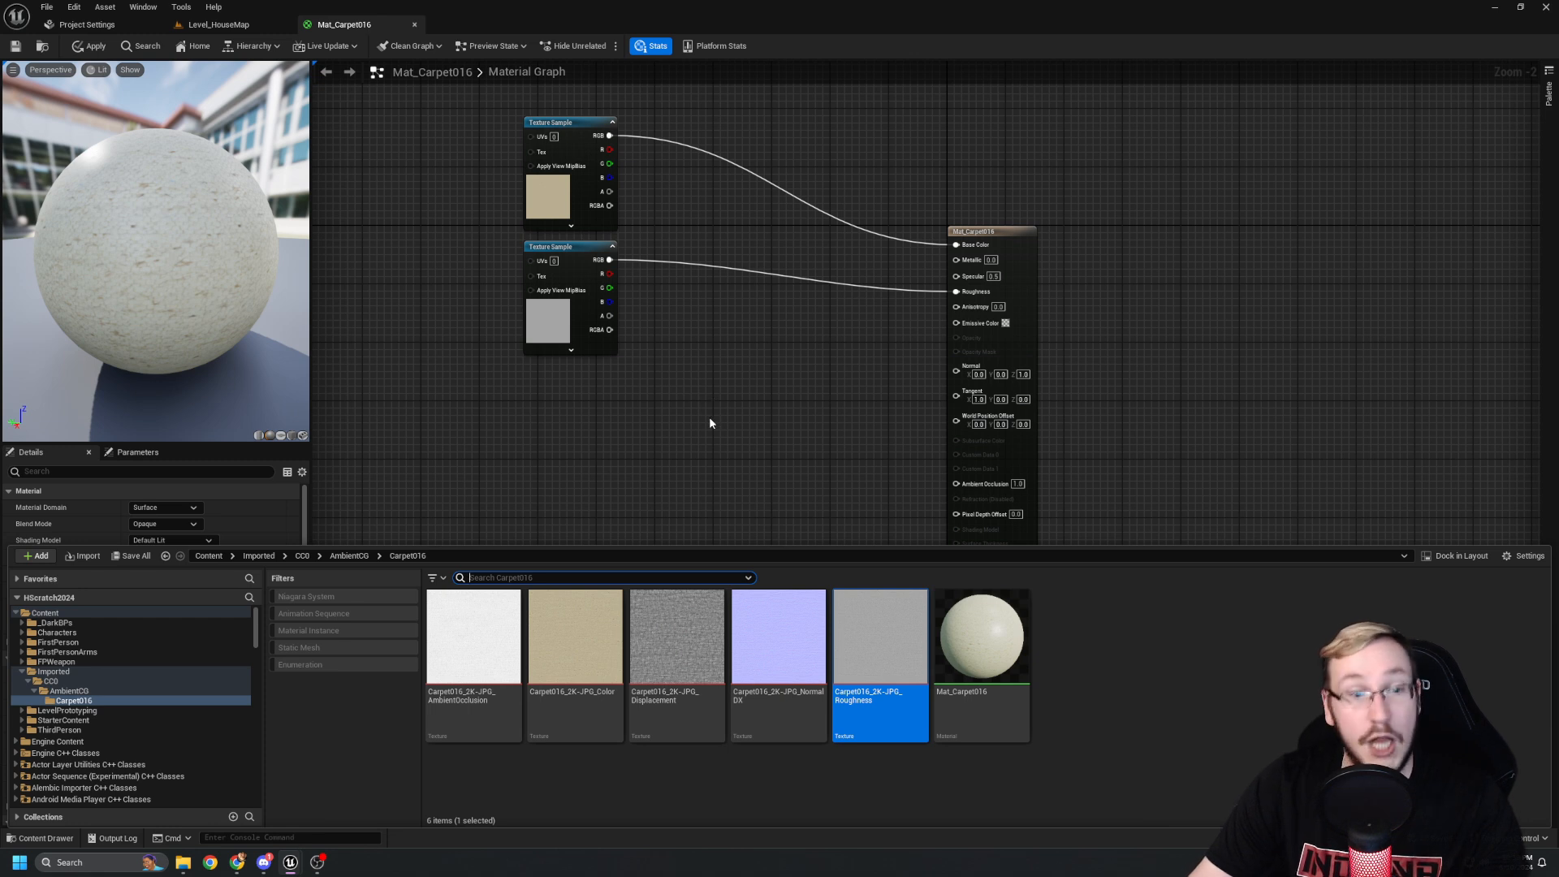
{"action": "left_click_drag", "start_coordinate": [474, 637], "coordinate": [957, 488]}
{"action": "left_click", "coordinate": [624, 405]}
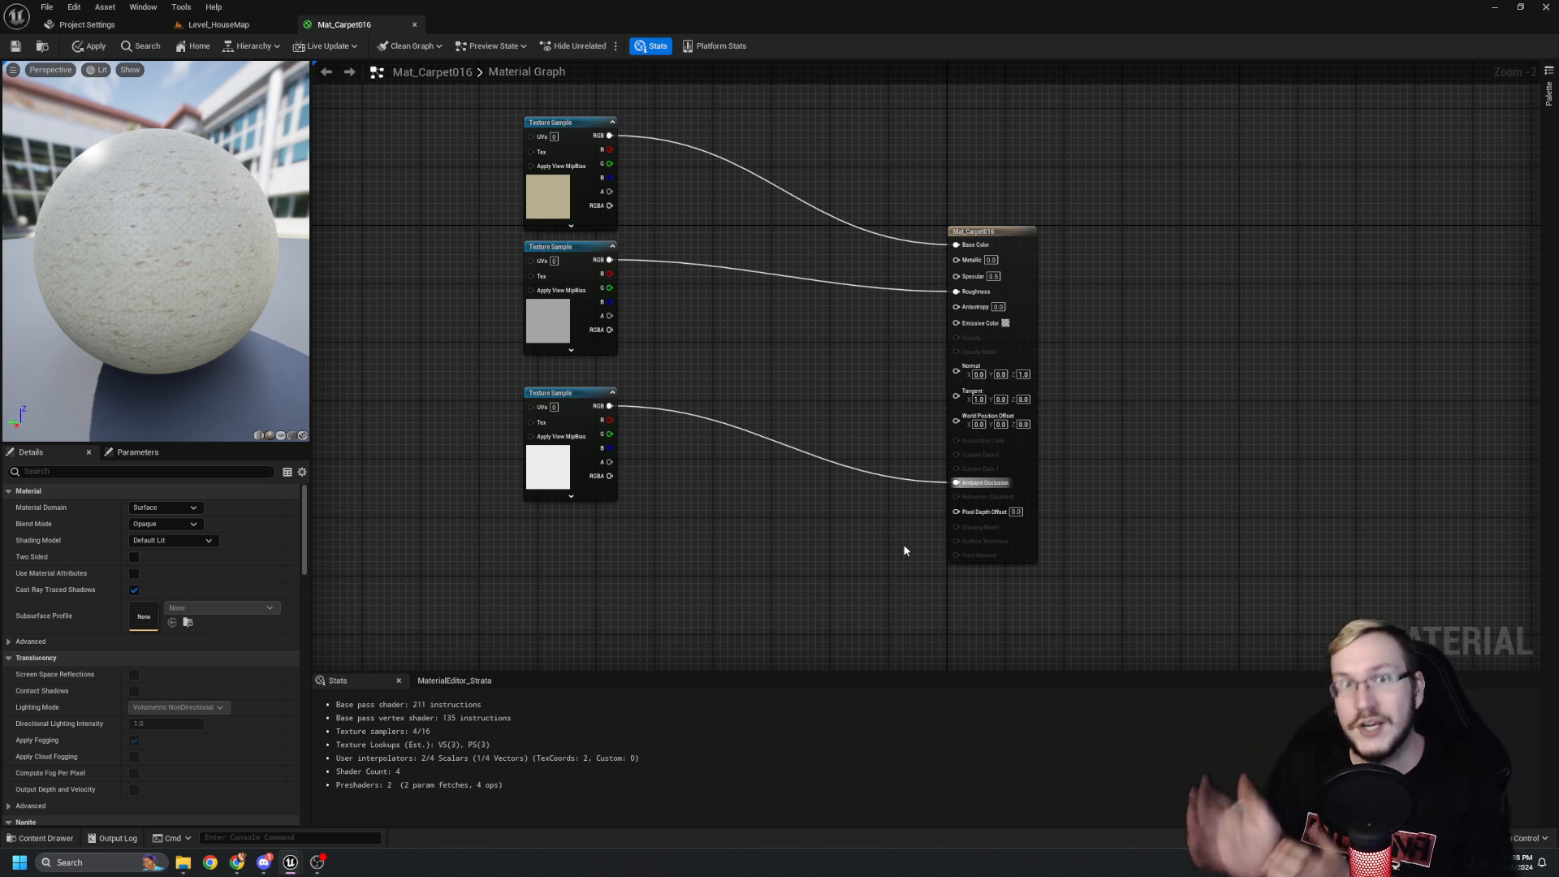
{"action": "right_click_drag", "start_coordinate": [904, 550], "coordinate": [918, 500]}
{"action": "left_click_drag", "start_coordinate": [607, 350], "coordinate": [607, 482]}
Add the Carpet016 NormalDX texture between the roughness and ambient occlusion samples and connect its RGB output to the Normal input.
{"action": "right_click_drag", "start_coordinate": [671, 391], "coordinate": [658, 440]}
{"action": "left_click", "coordinate": [660, 440]}
{"action": "key", "text": "ctrl+space"}
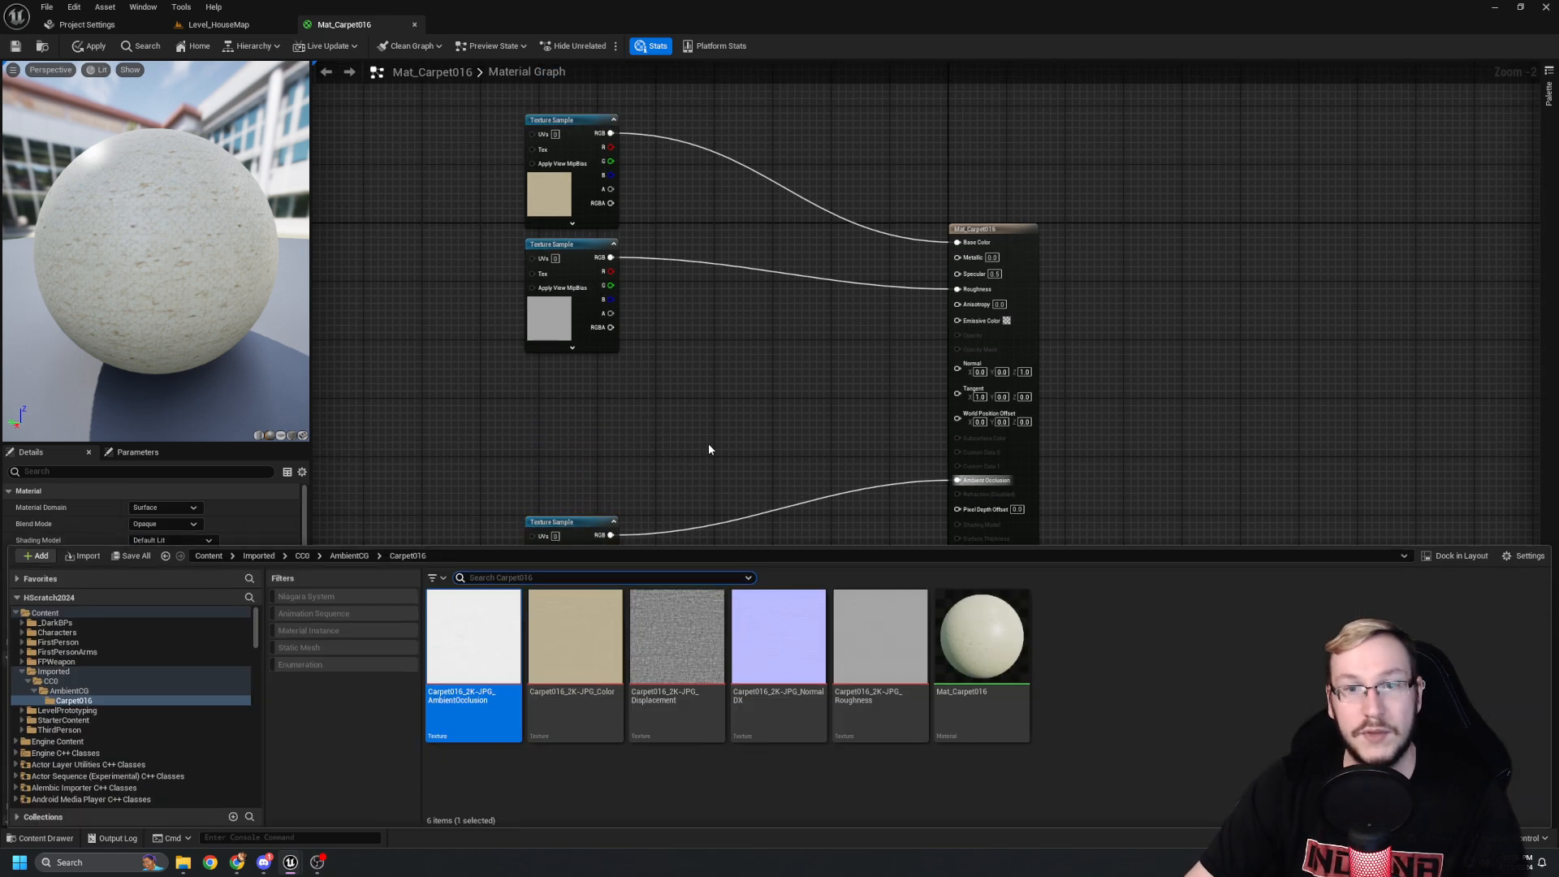
{"action": "left_click_drag", "start_coordinate": [778, 641], "coordinate": [584, 369]}
{"action": "left_click", "coordinate": [578, 495]}
{"action": "left_click_drag", "start_coordinate": [572, 530], "coordinate": [574, 507]}
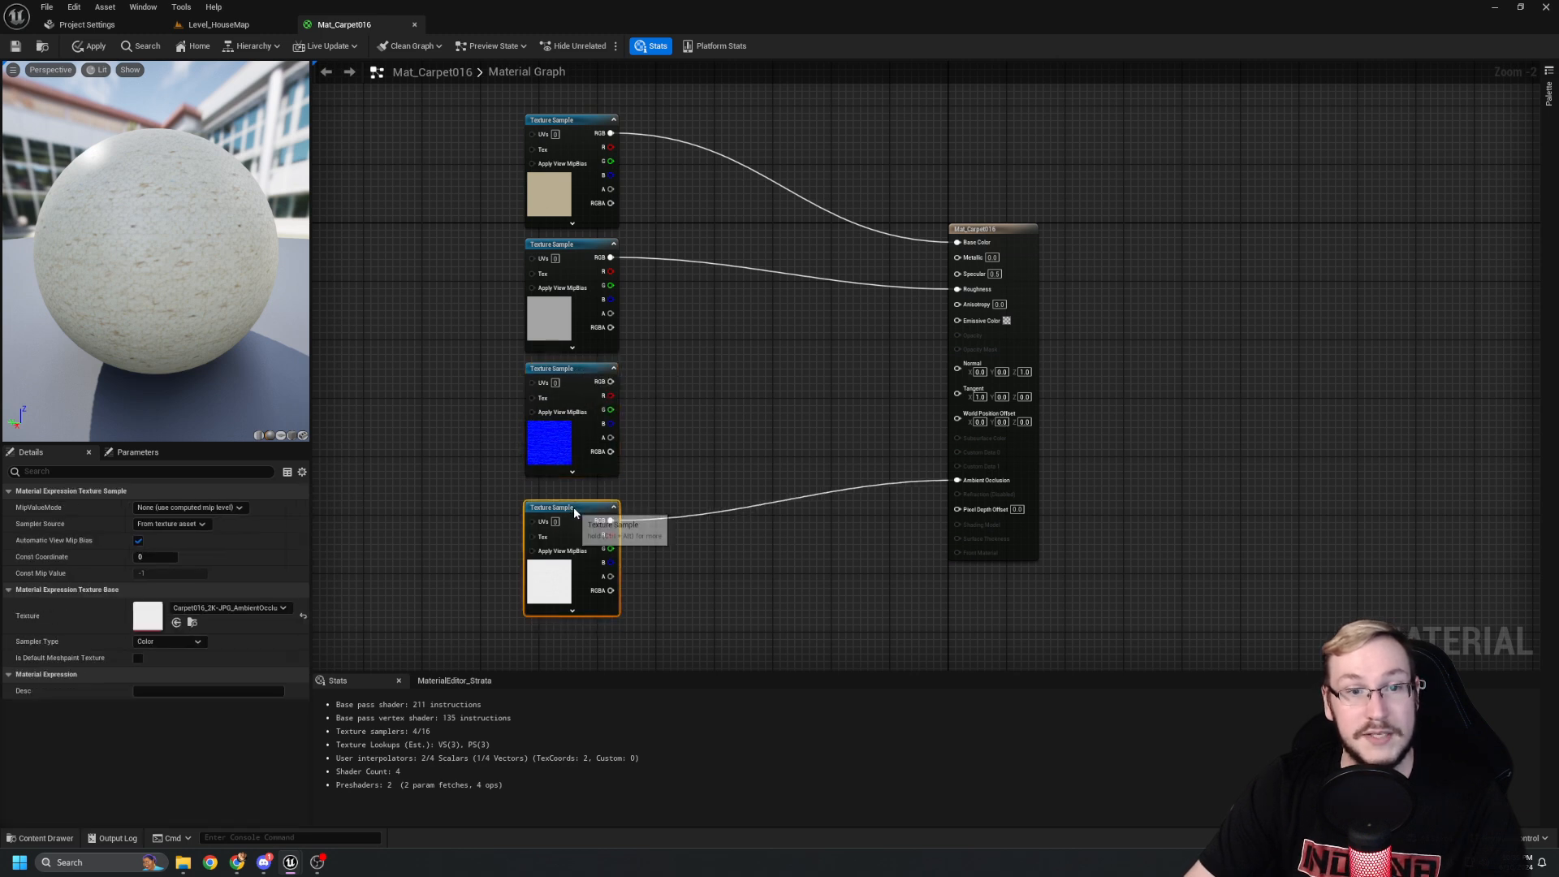
{"action": "left_click", "coordinate": [692, 487]}
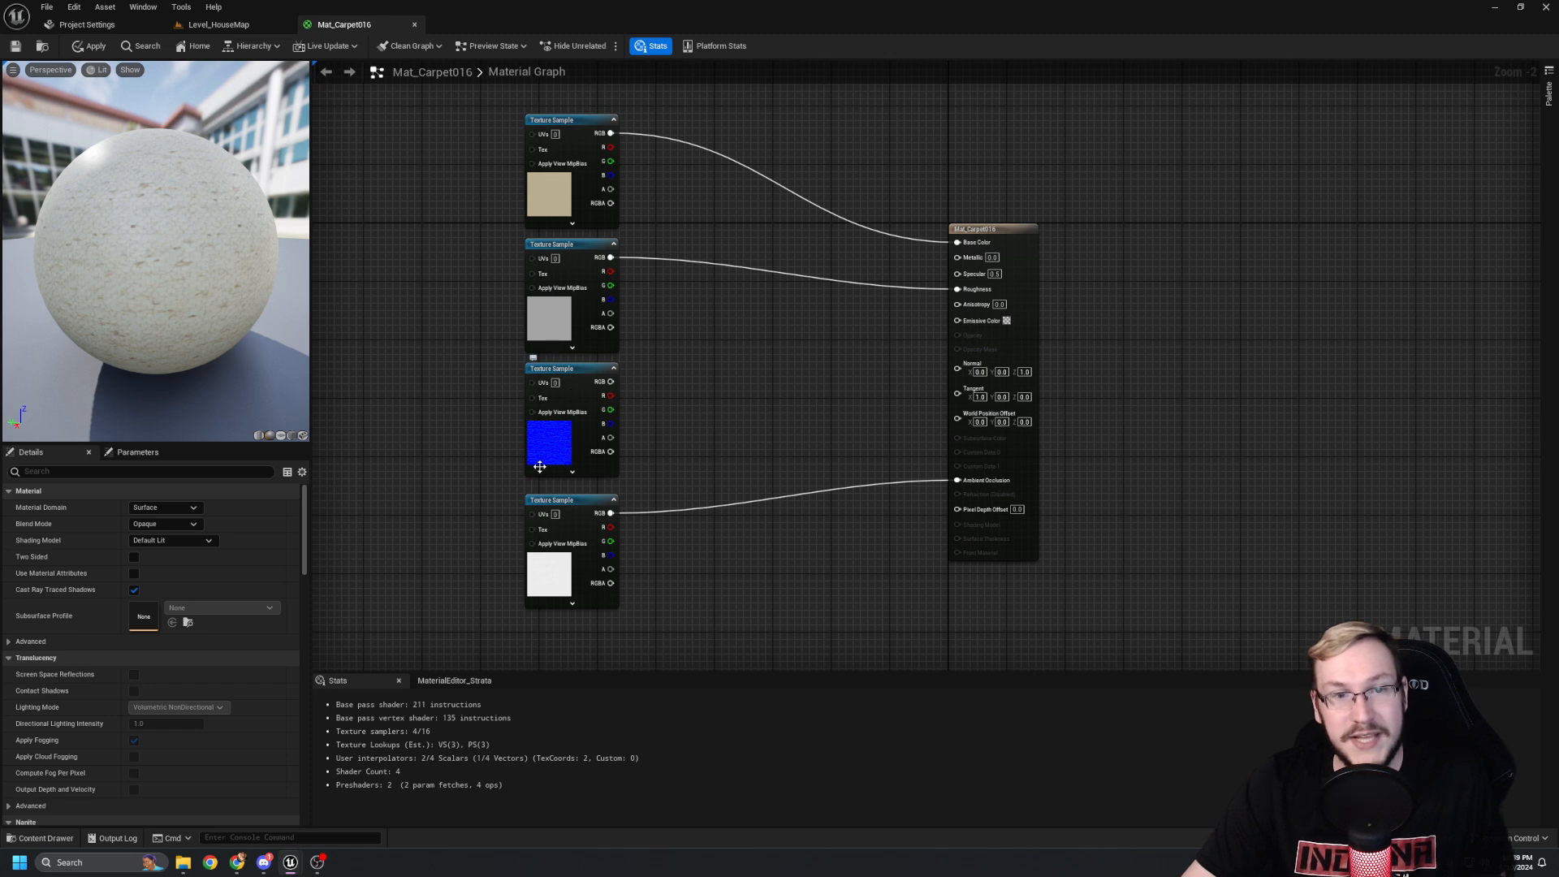
{"action": "left_click_drag", "start_coordinate": [610, 382], "coordinate": [970, 373]}
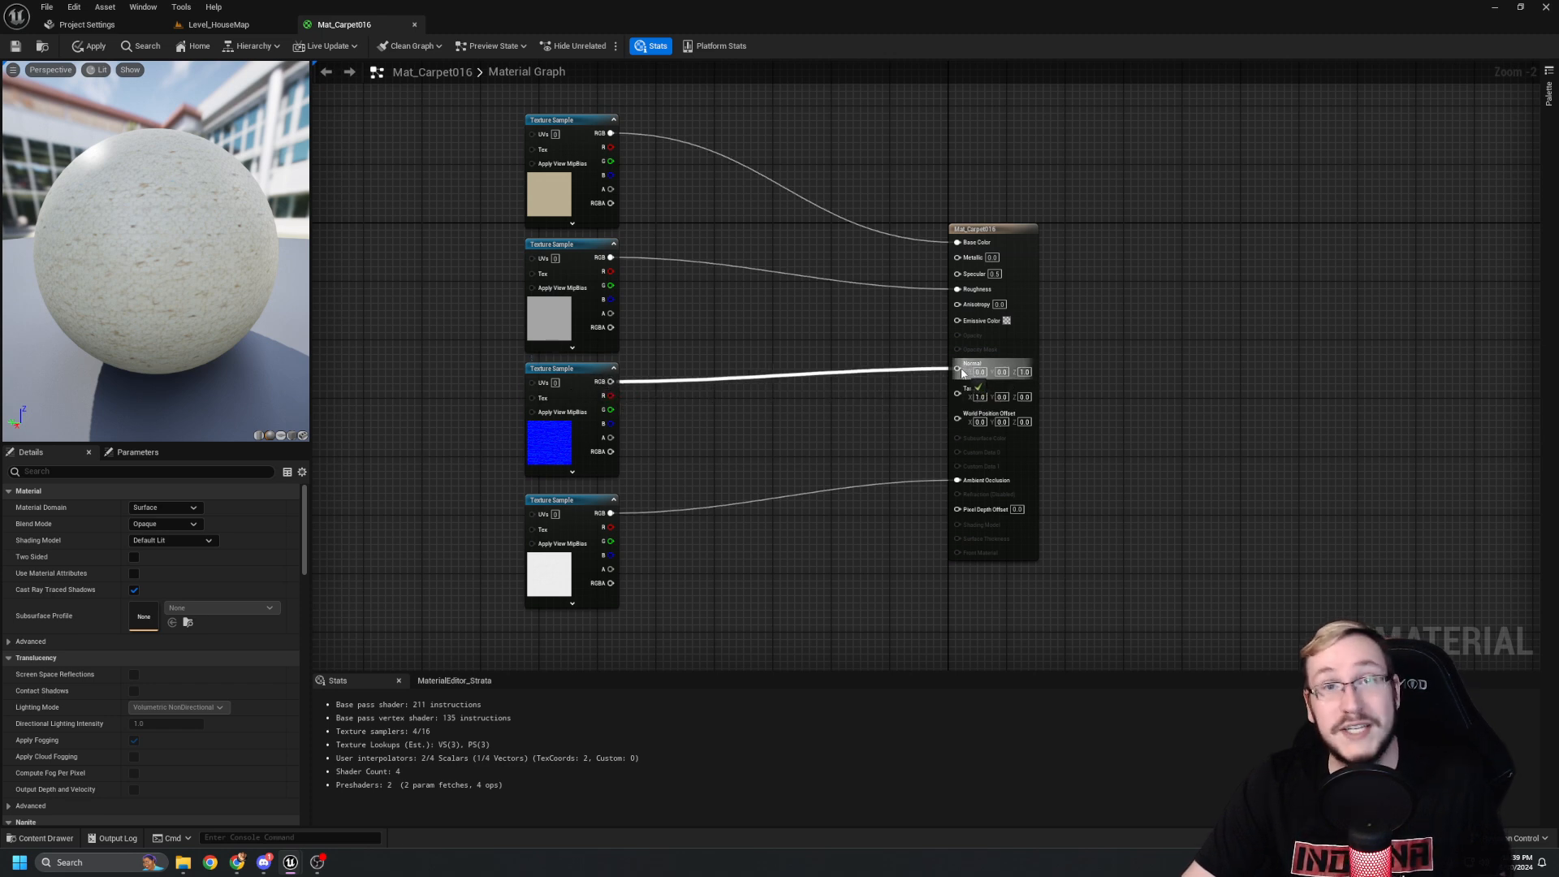
{"action": "left_click_drag", "start_coordinate": [962, 373], "coordinate": [959, 368]}
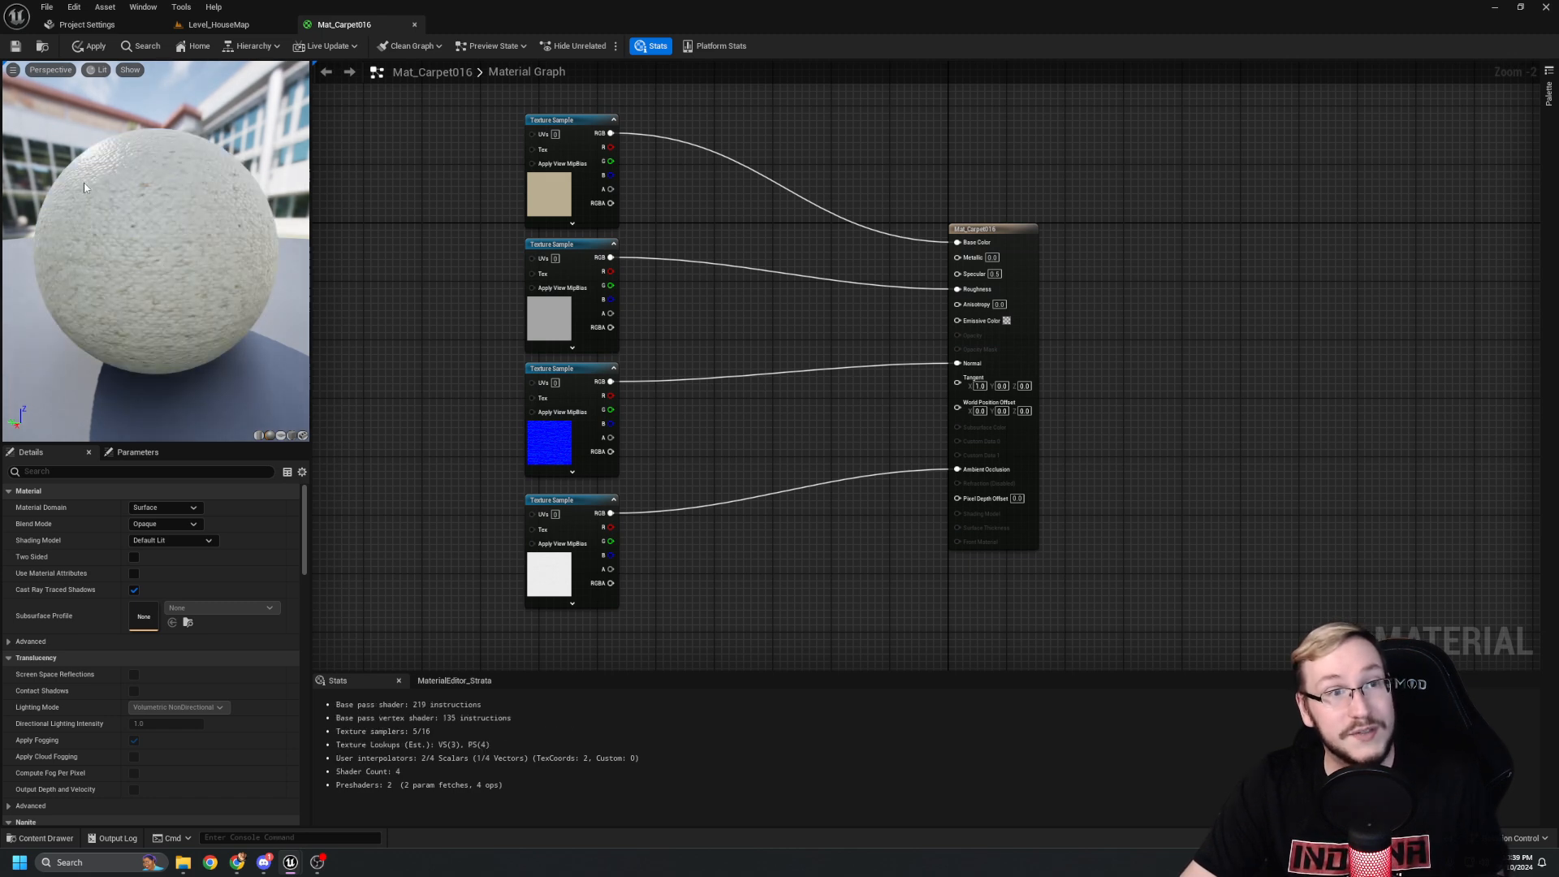
{"action": "left_click_drag", "start_coordinate": [156, 251], "coordinate": [143, 309]}
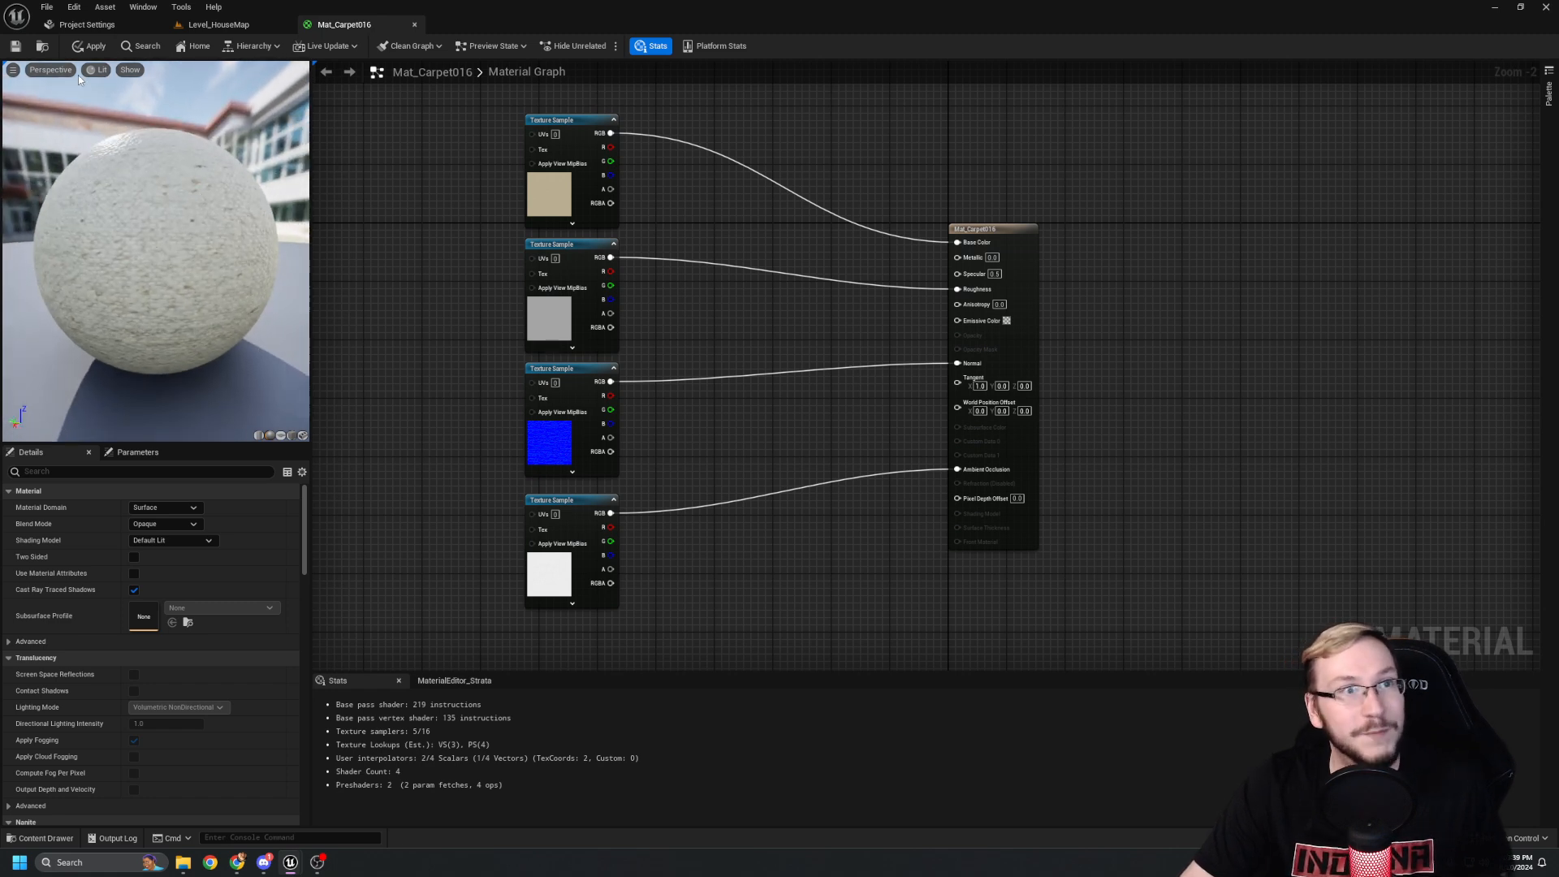
{"action": "right_click_drag", "start_coordinate": [787, 381], "coordinate": [787, 371]}
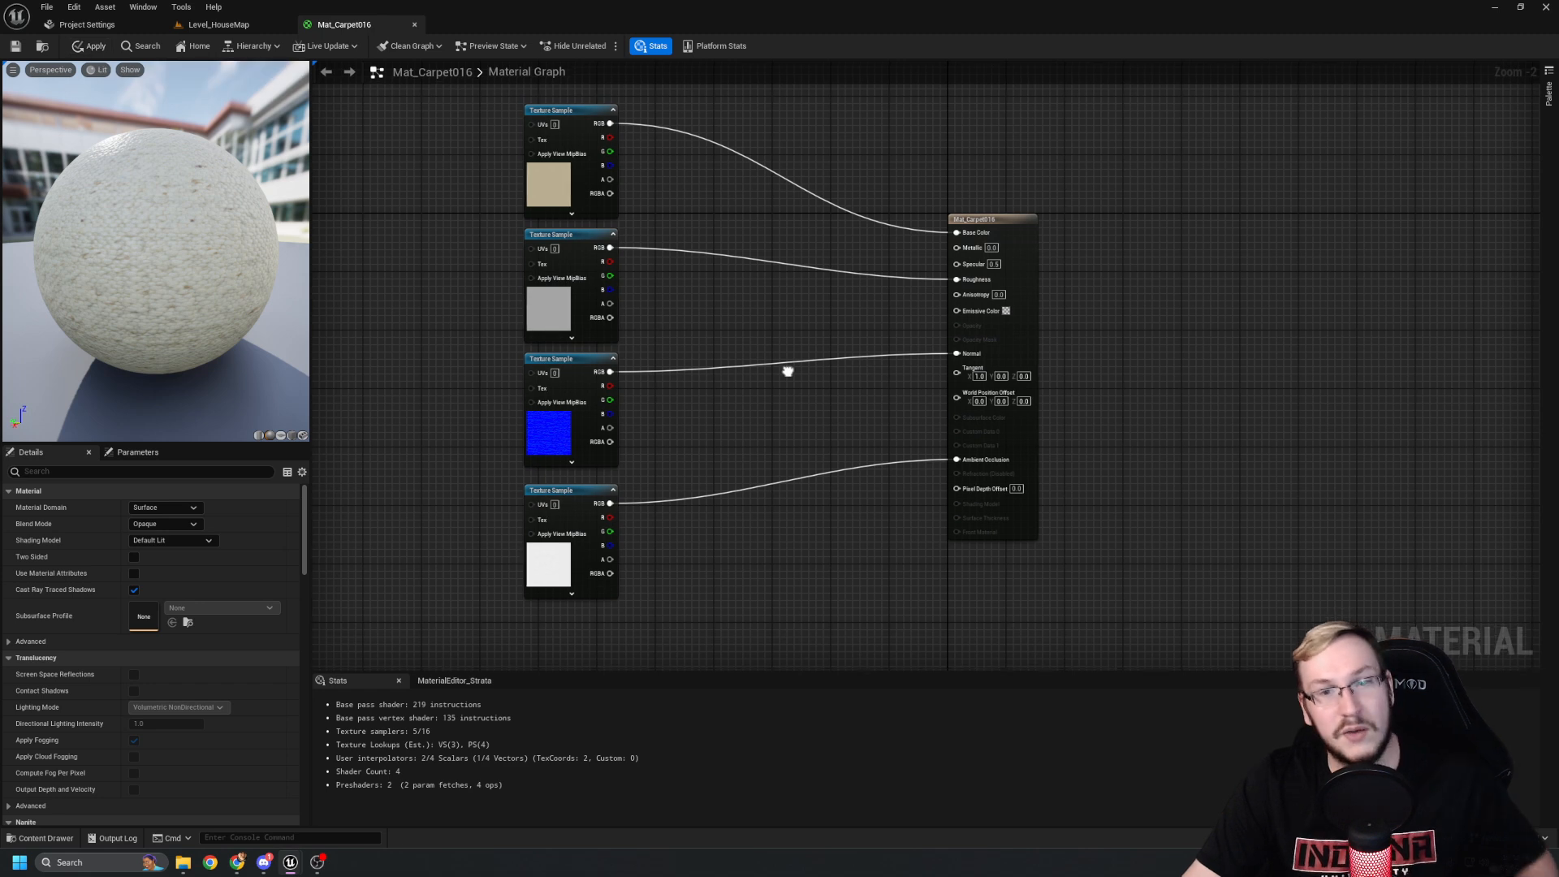
{"action": "key", "text": "ctrl+space"}
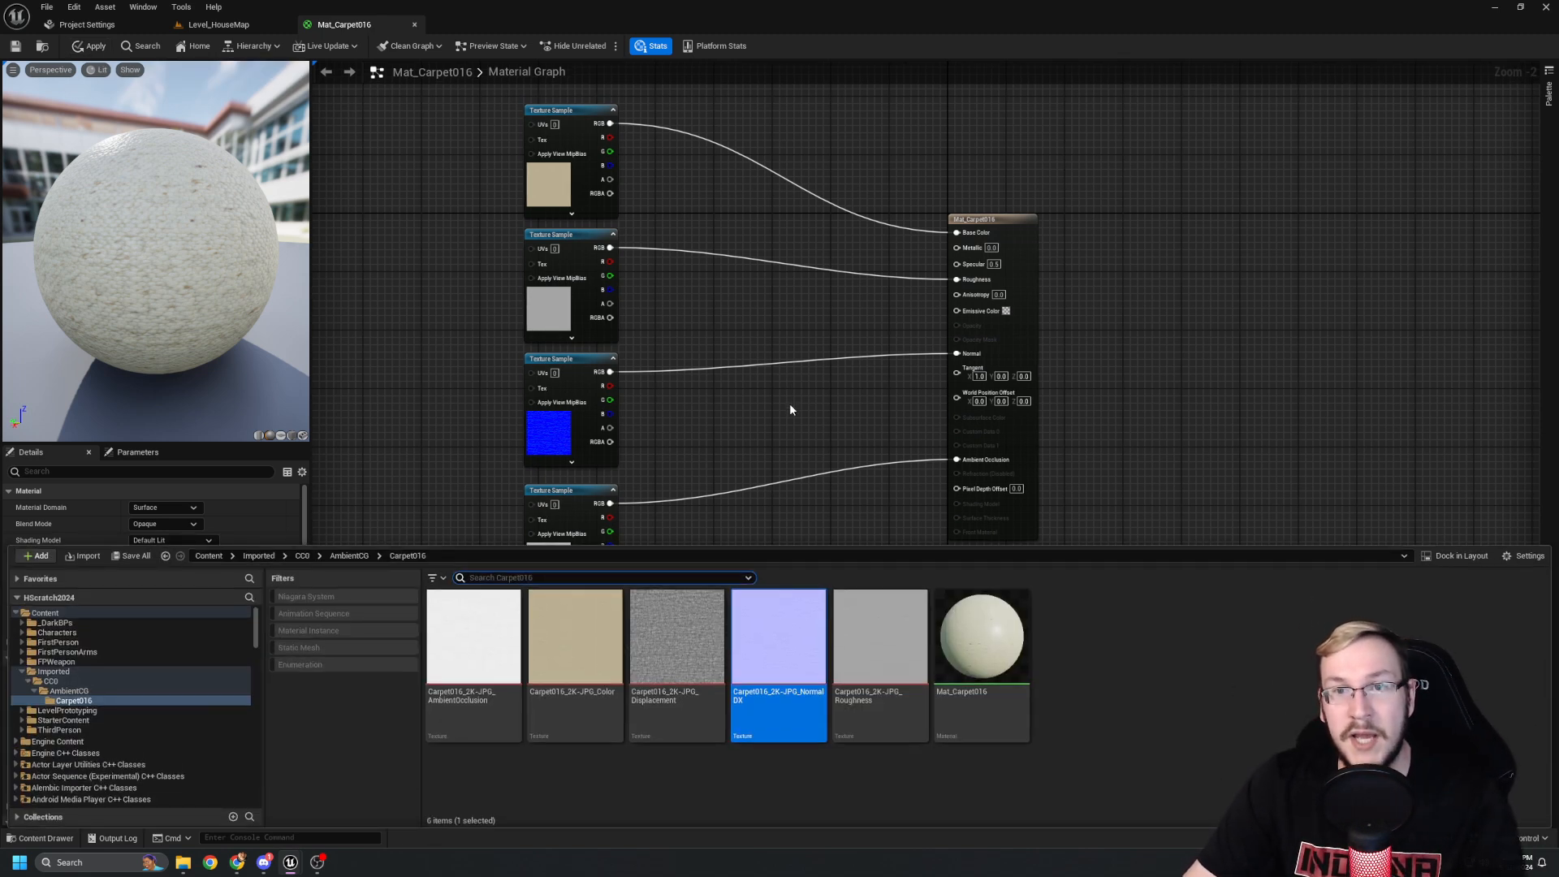
{"action": "right_click_drag", "start_coordinate": [734, 459], "coordinate": [762, 488]}
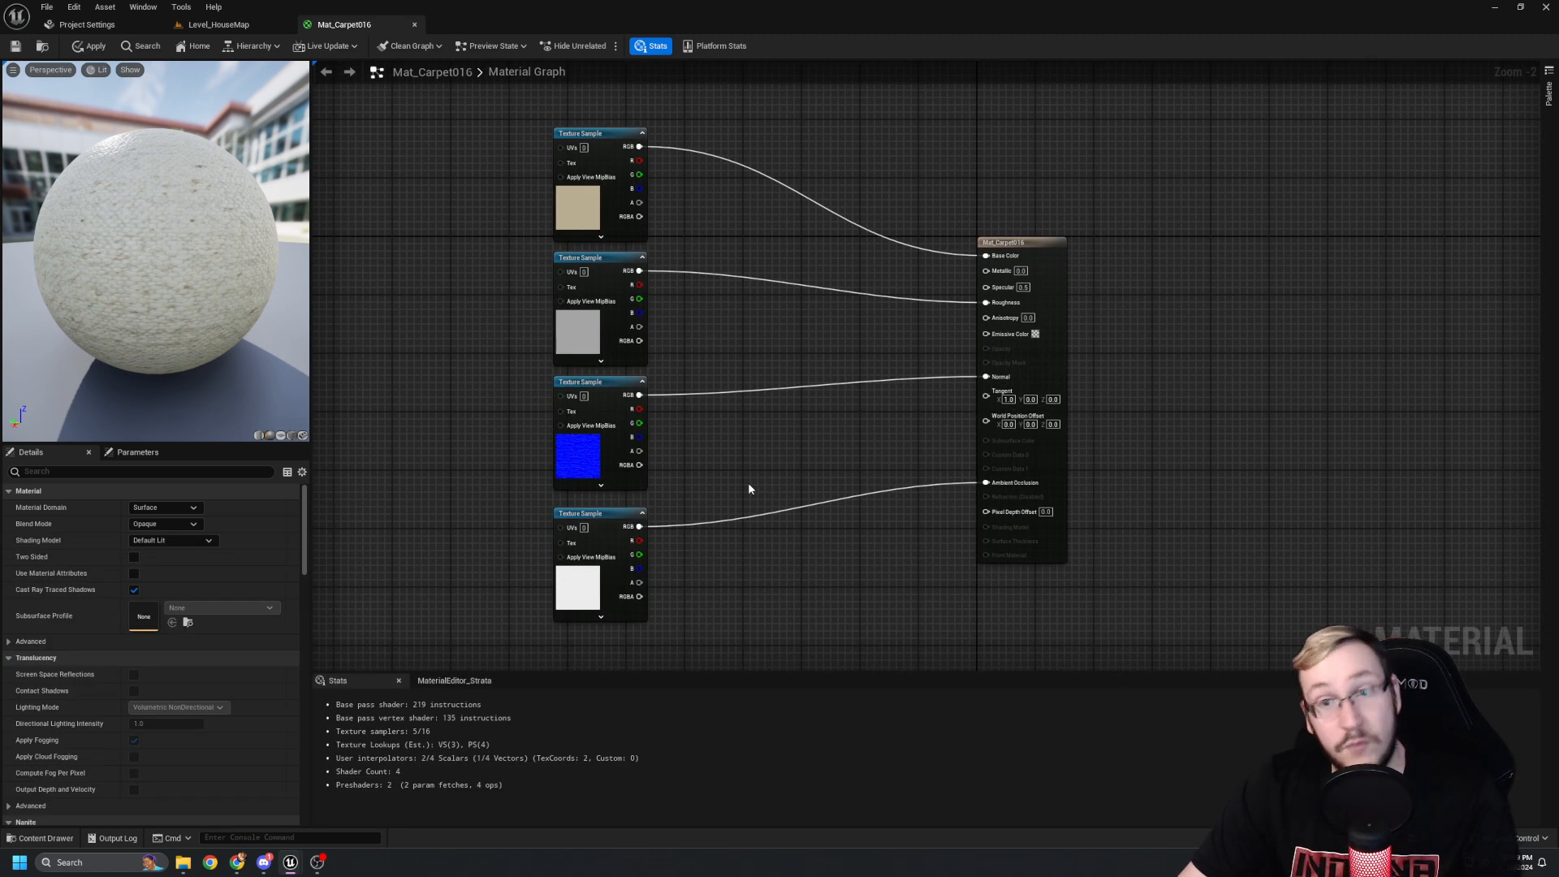
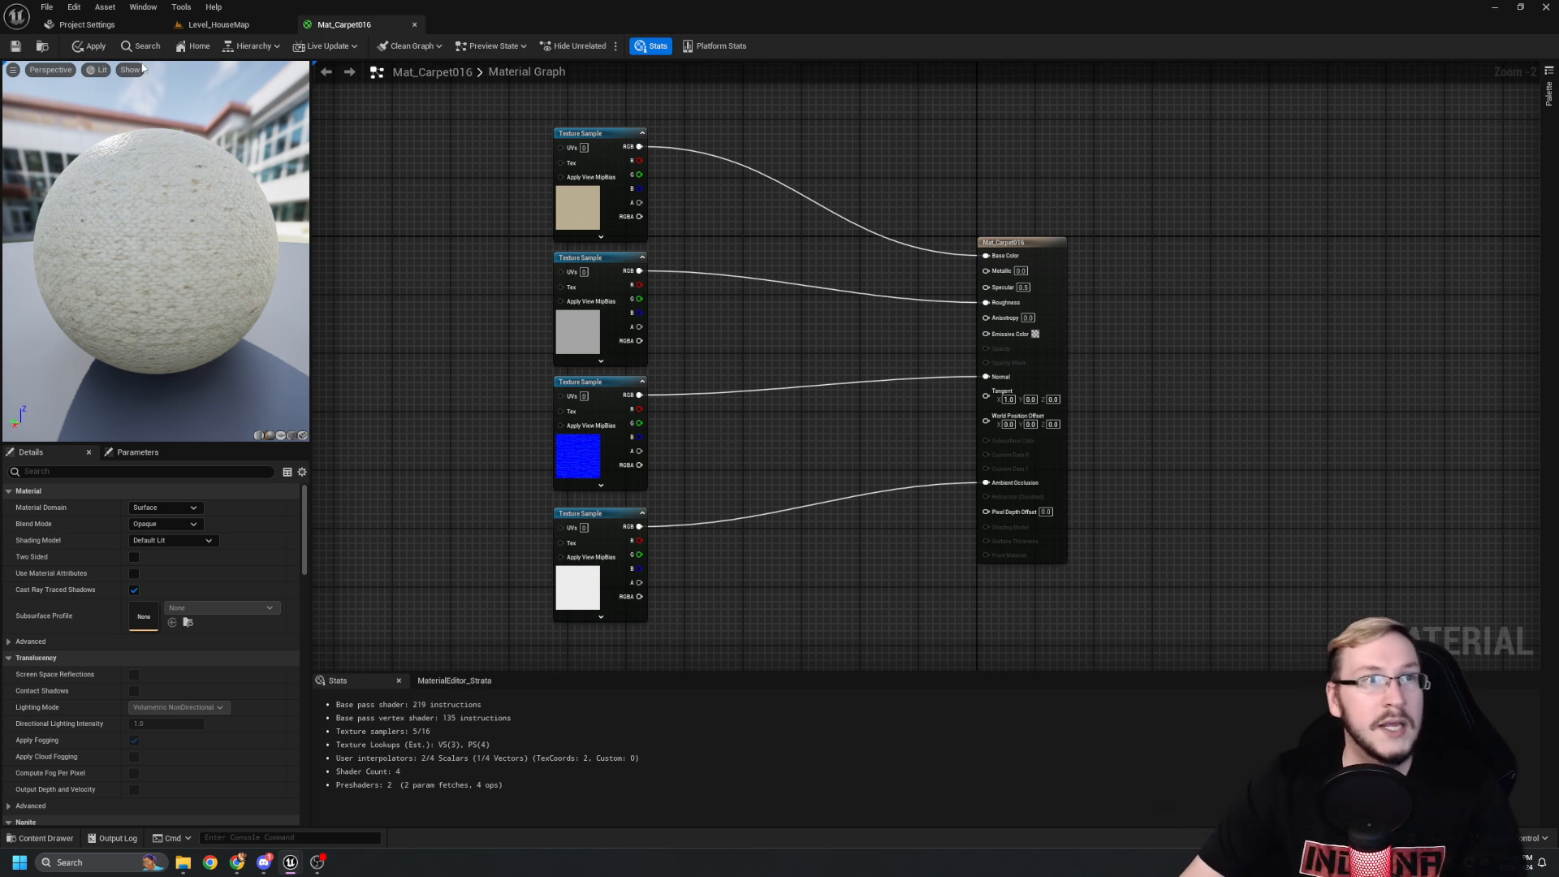
Apply the Mat_Carpet016 material changes and close its editor to return to the level.
{"action": "left_click", "coordinate": [91, 48]}
{"action": "left_click", "coordinate": [415, 25]}
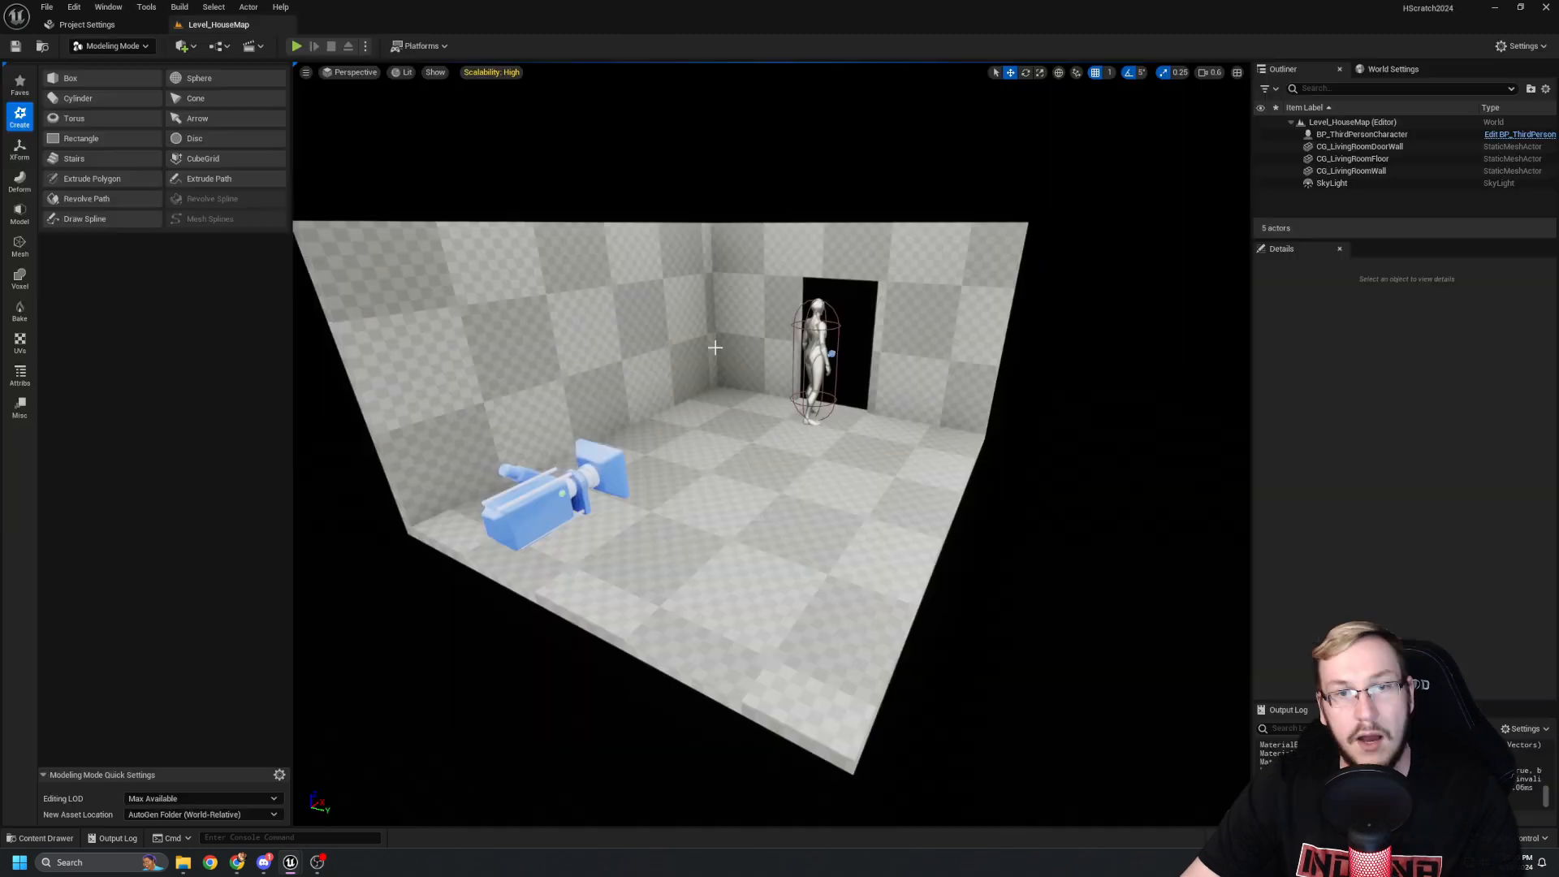
{"action": "key", "text": "ctrl+space"}
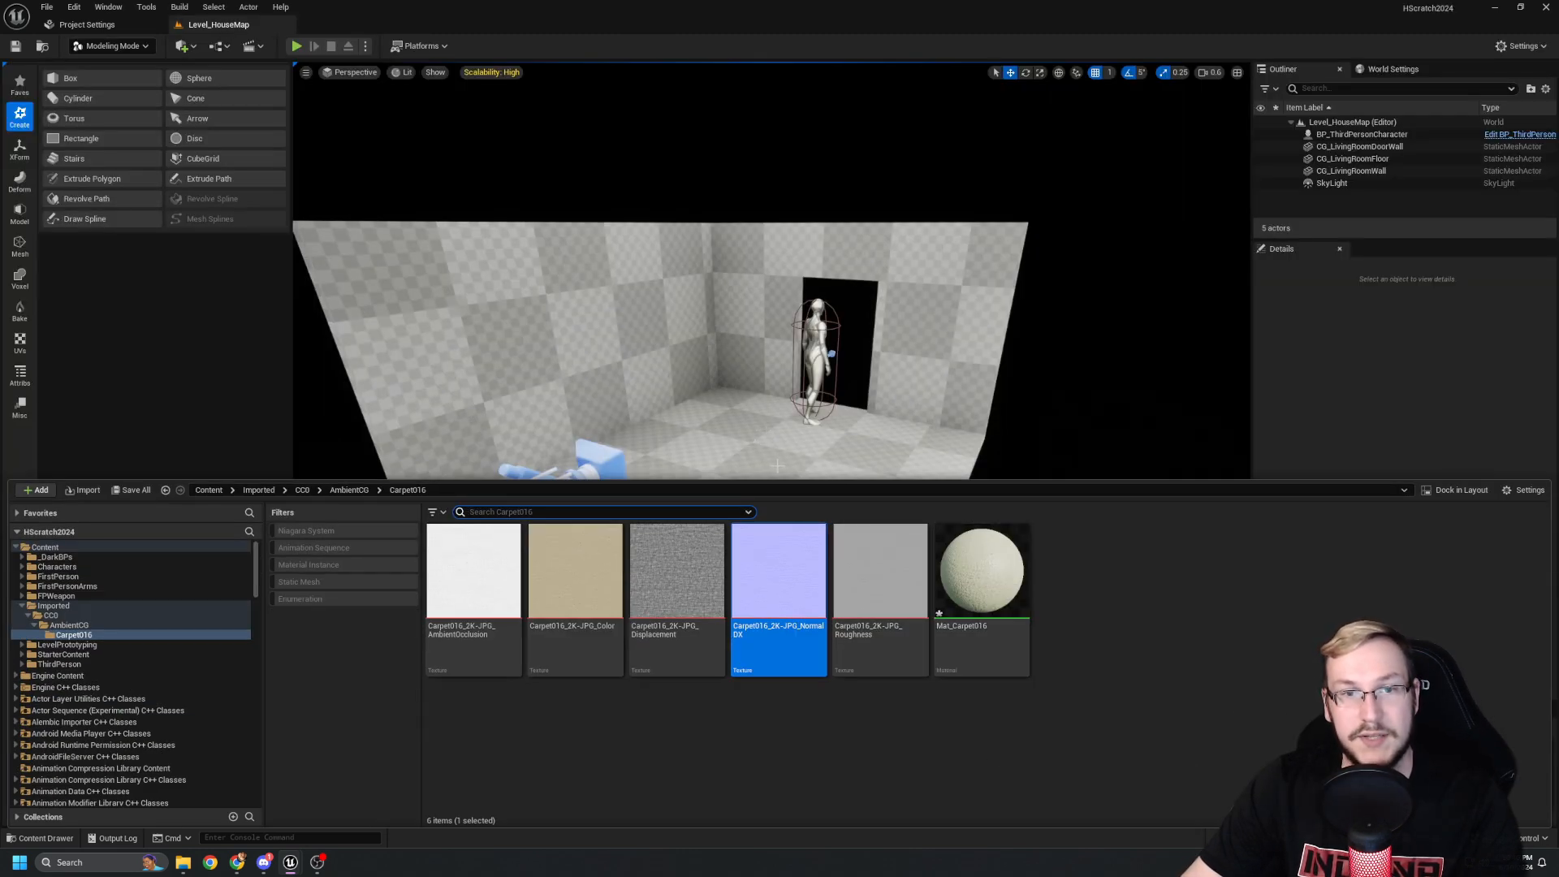
Assign Mat_Carpet016 to Element 0 of the CG_LivingRoomFloor mesh and deselect the floor.
{"action": "left_click", "coordinate": [777, 465]}
{"action": "key", "text": "f"}
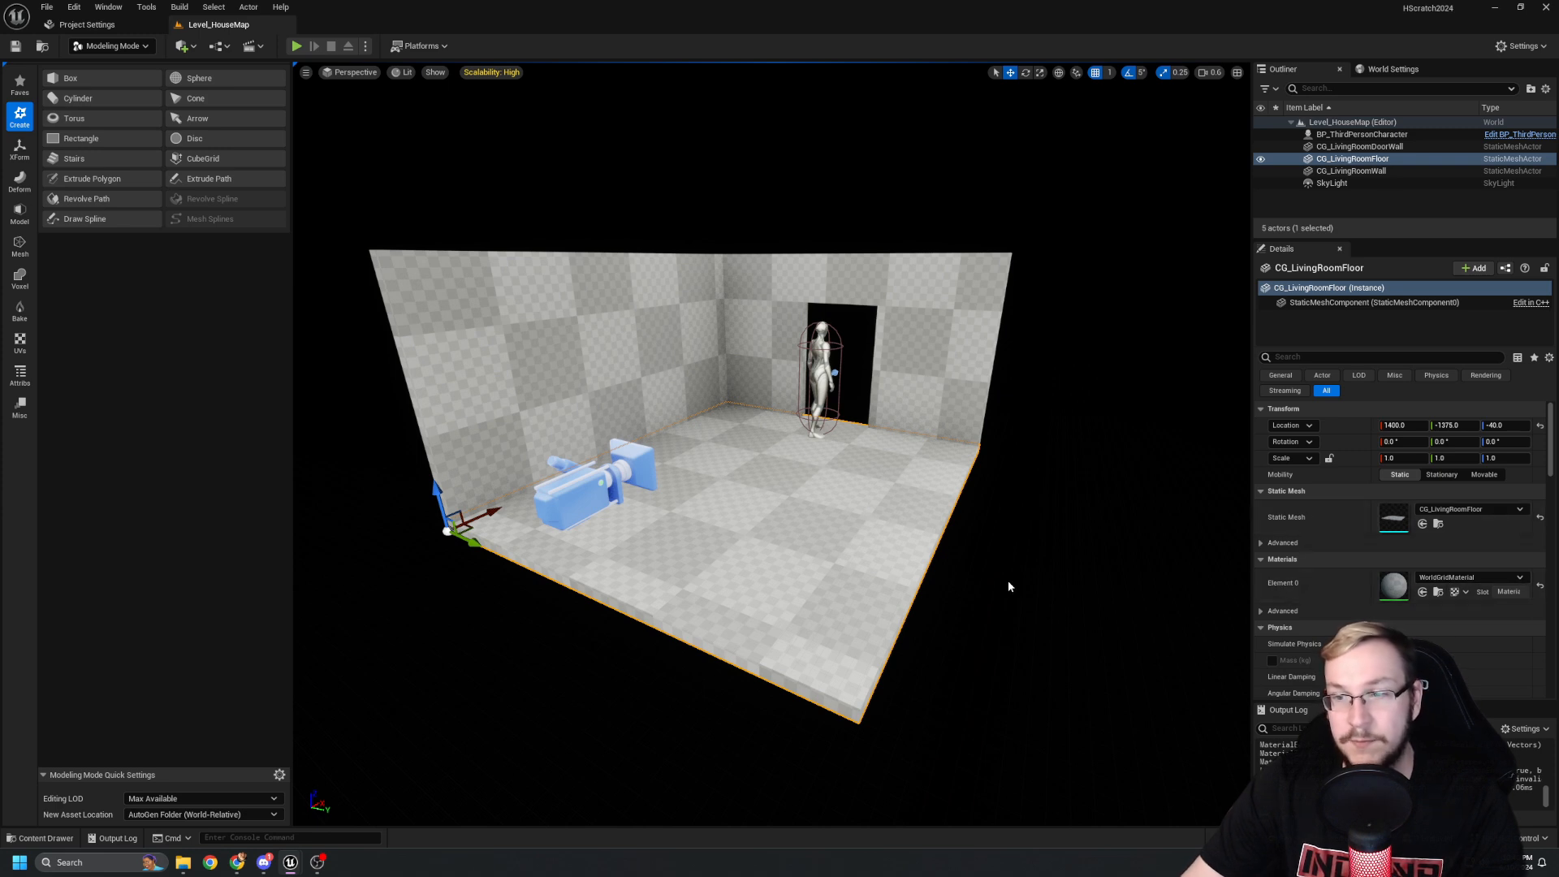
{"action": "key", "text": "ctrl+space"}
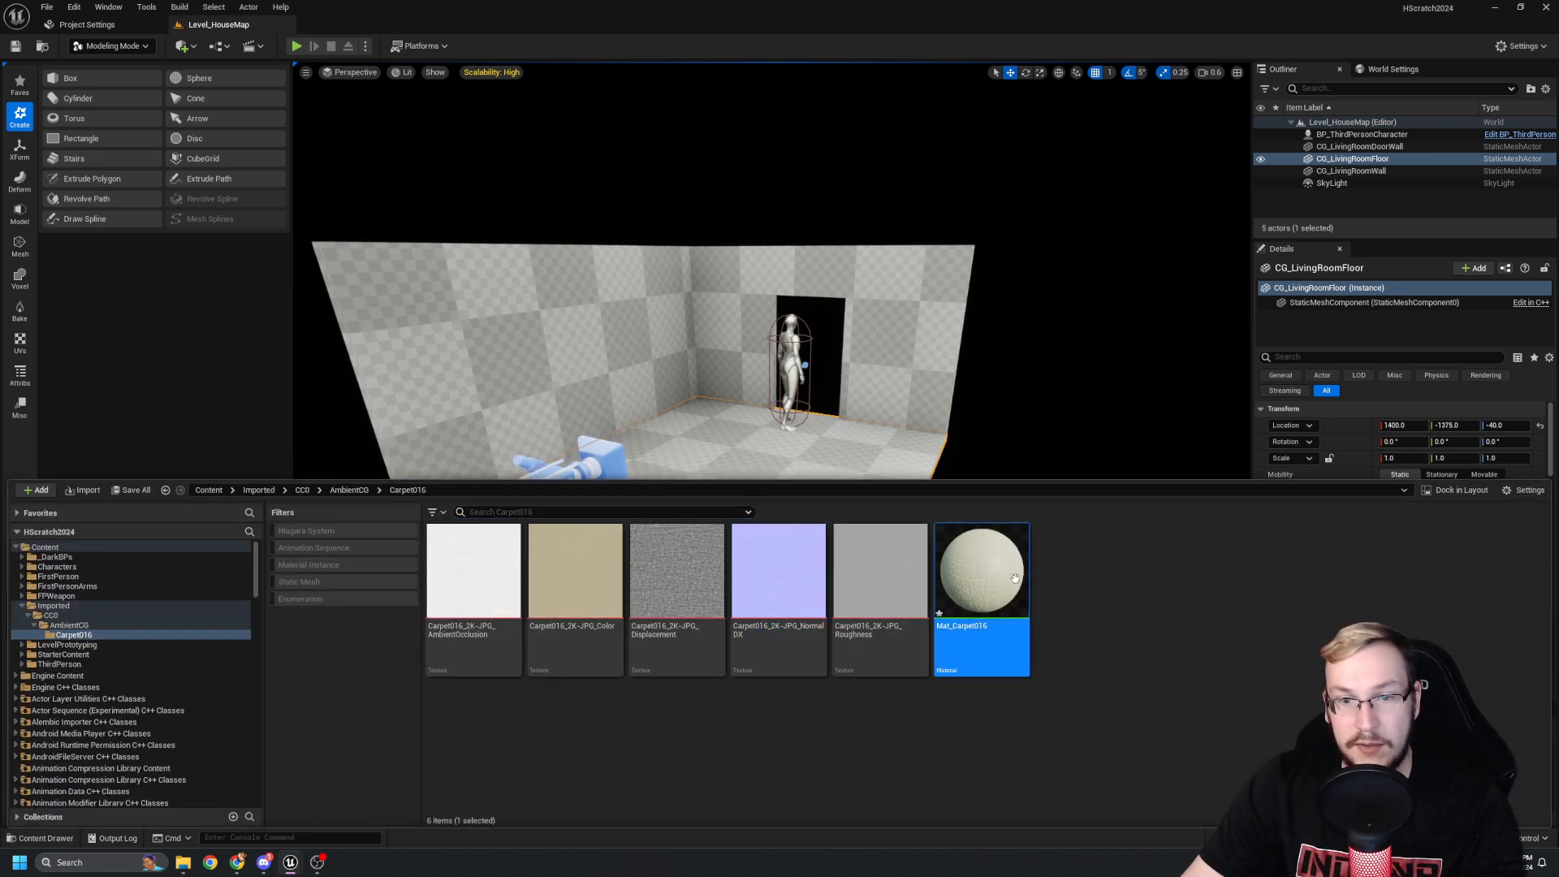
{"action": "left_click_drag", "start_coordinate": [1016, 576], "coordinate": [1411, 604]}
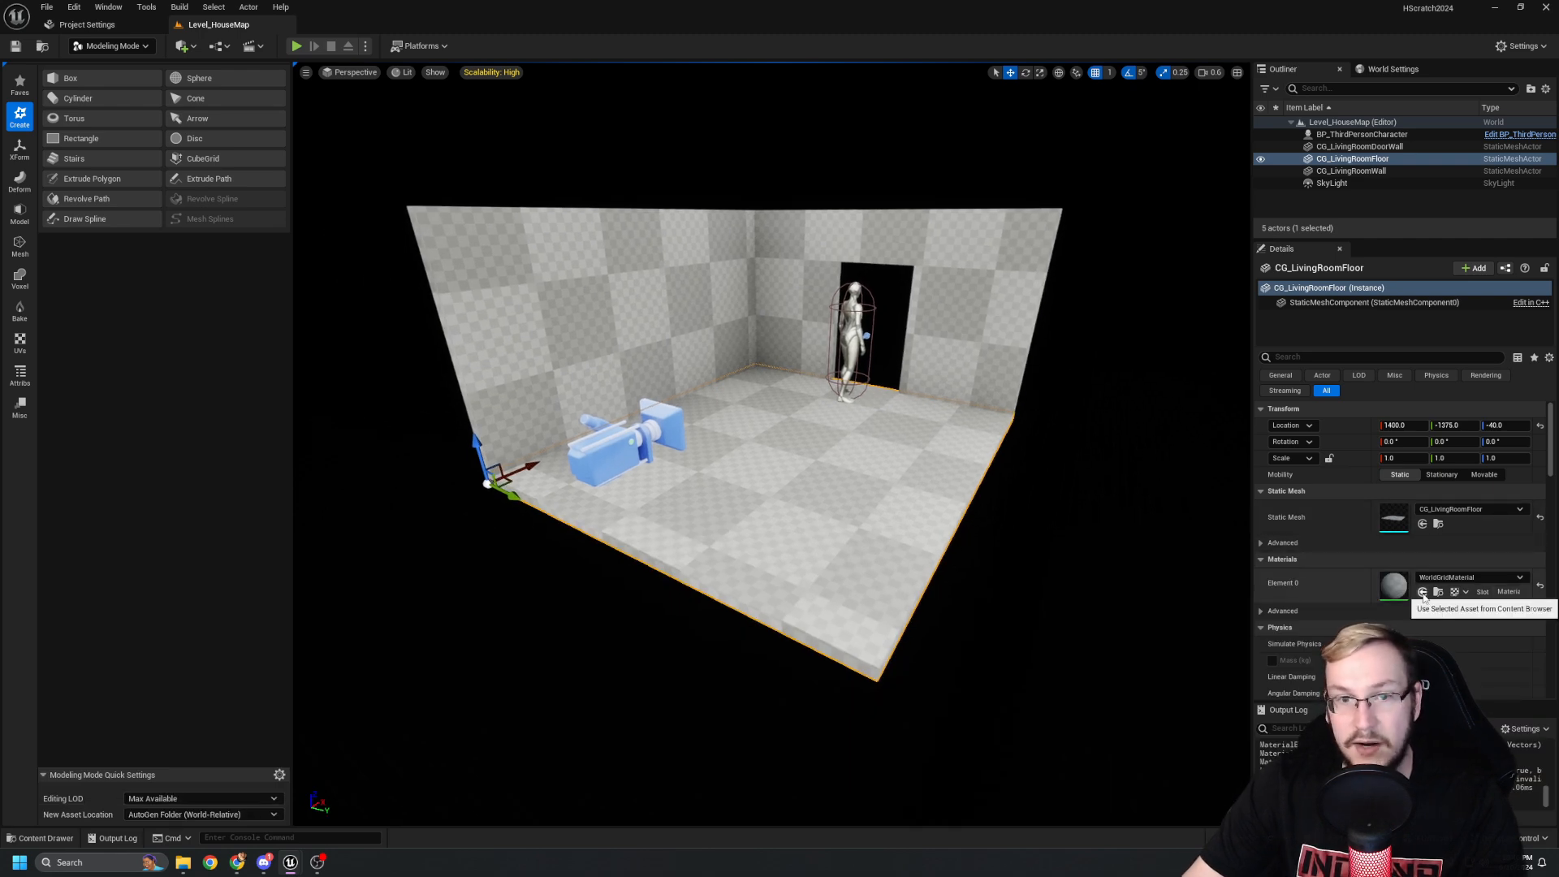
{"action": "left_click", "coordinate": [1423, 593]}
{"action": "mouse_move", "coordinate": [1093, 582]}
{"action": "right_mouse_down"}
{"action": "mouse_move", "coordinate": [1109, 585]}
{"action": "mouse_move", "coordinate": [963, 585]}
{"action": "mouse_move", "coordinate": [977, 604]}
{"action": "mouse_move", "coordinate": [1121, 593]}
{"action": "mouse_move", "coordinate": [1088, 587]}
{"action": "right_mouse_up"}
{"action": "left_click", "coordinate": [1093, 583]}
Switch to Selection mode and examine the carpet texture on the living room floor from close up and farther away.
{"action": "key", "text": "w"}
{"action": "key", "text": "s"}
{"action": "right_click_drag", "start_coordinate": [987, 487], "coordinate": [986, 489]}
{"action": "key", "text": "w"}
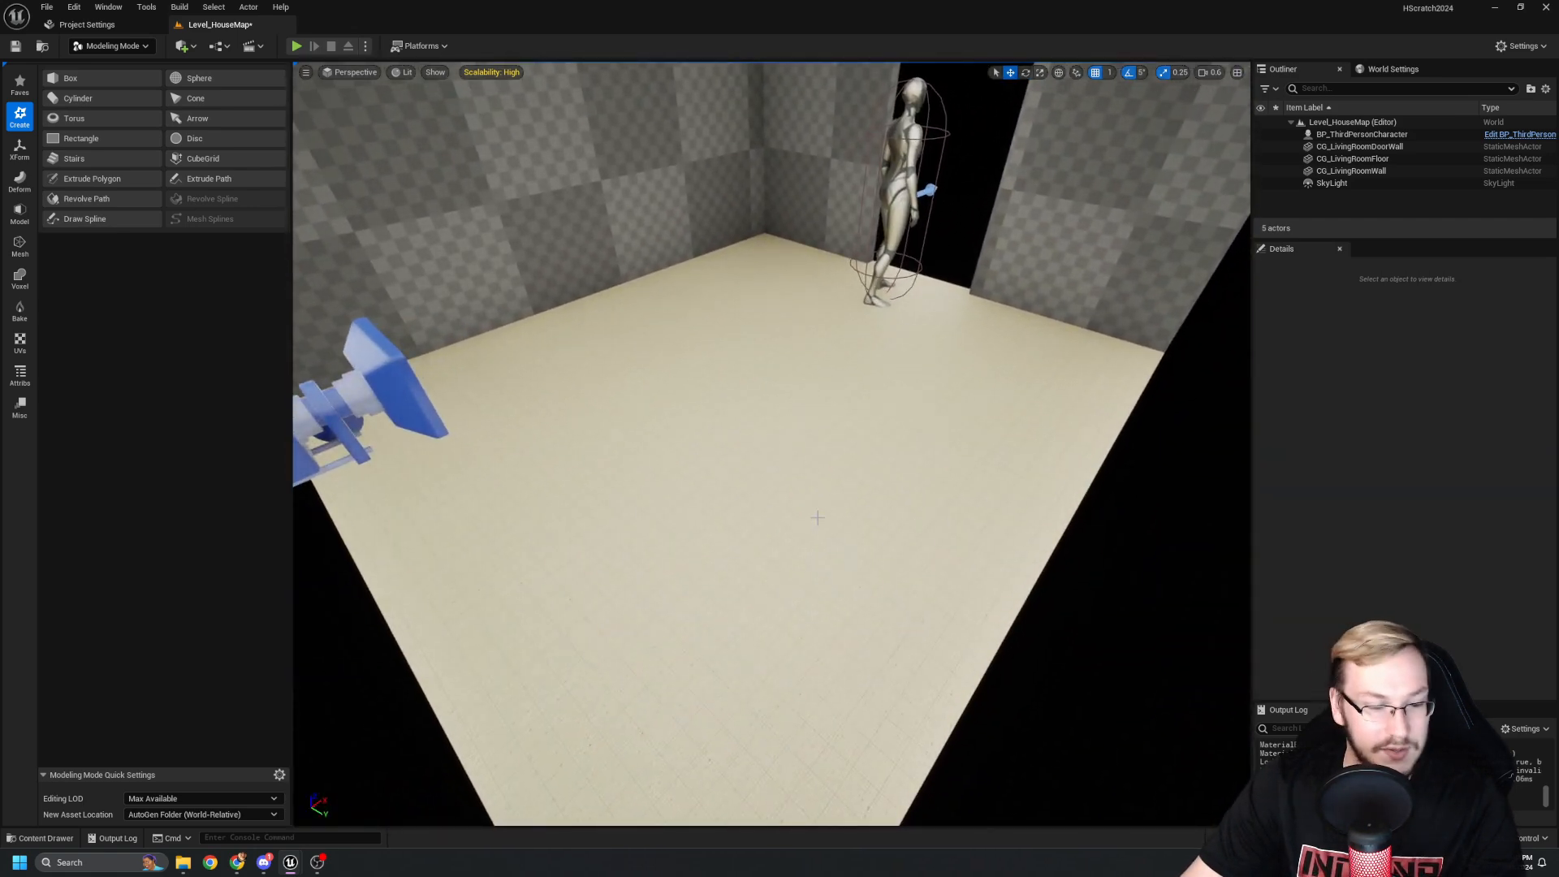
{"action": "key", "text": "shift+1"}
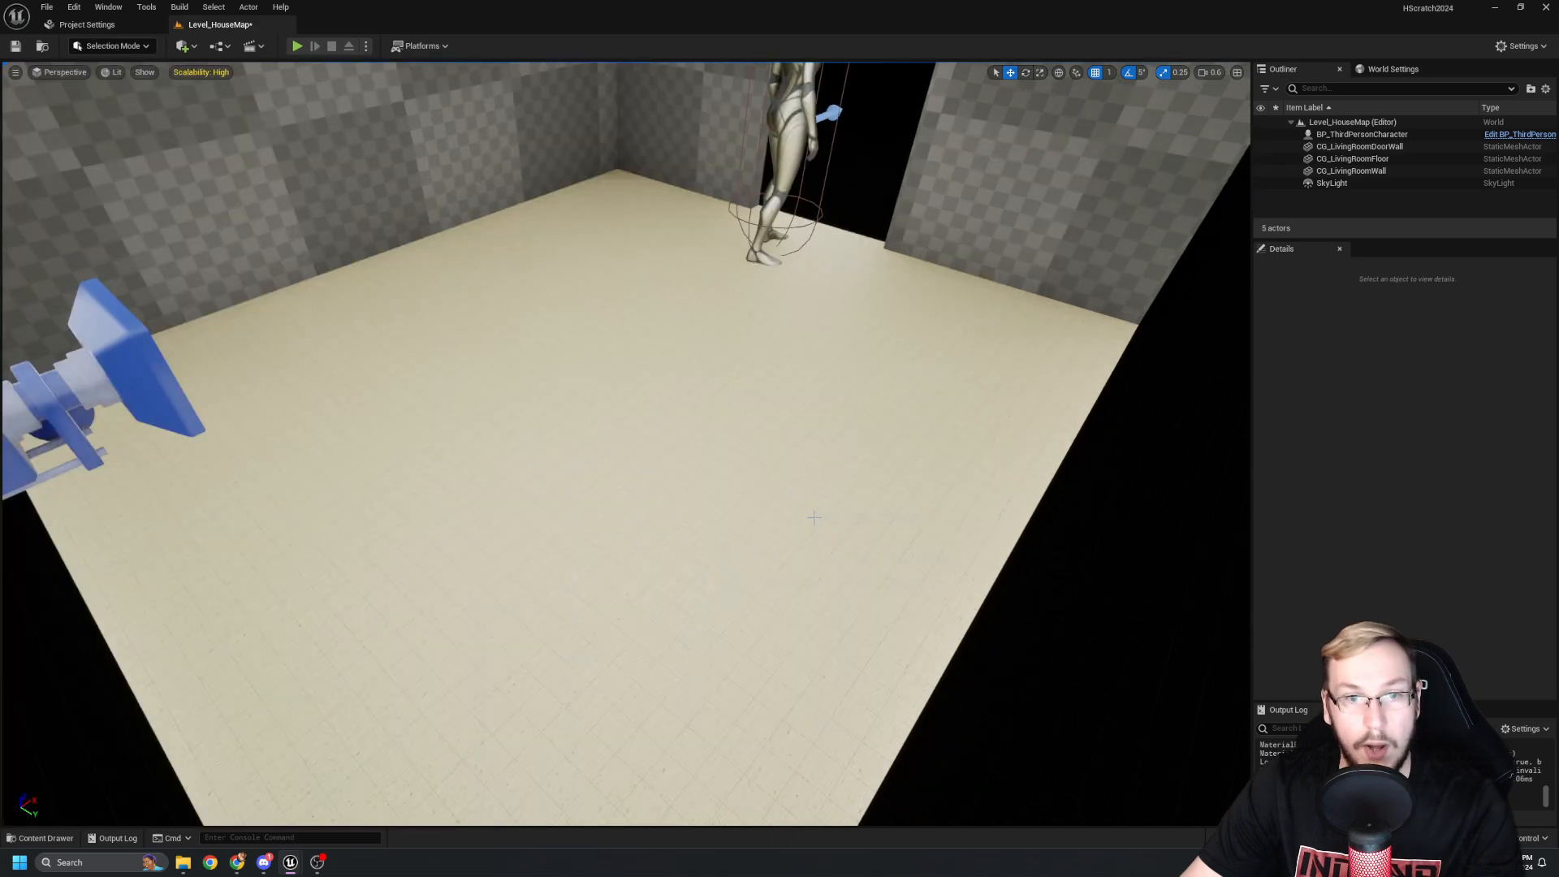
{"action": "right_click_drag", "start_coordinate": [797, 516], "coordinate": [650, 535]}
{"action": "right_click_drag", "start_coordinate": [794, 516], "coordinate": [771, 479]}
{"action": "right_click_drag", "start_coordinate": [768, 538], "coordinate": [886, 555]}
{"action": "right_click_drag", "start_coordinate": [764, 539], "coordinate": [1176, 650]}
{"action": "scroll", "coordinate": [1178, 553], "scroll_direction": "down", "scroll_amount": 3}
{"action": "right_click_drag", "start_coordinate": [766, 479], "coordinate": [800, 435]}
{"action": "key", "text": "s"}
{"action": "scroll", "coordinate": [719, 471], "scroll_direction": "up", "scroll_amount": 1}
{"action": "right_click_drag", "start_coordinate": [633, 448], "coordinate": [649, 490]}
{"action": "key", "text": "w"}
{"action": "key", "text": "a"}
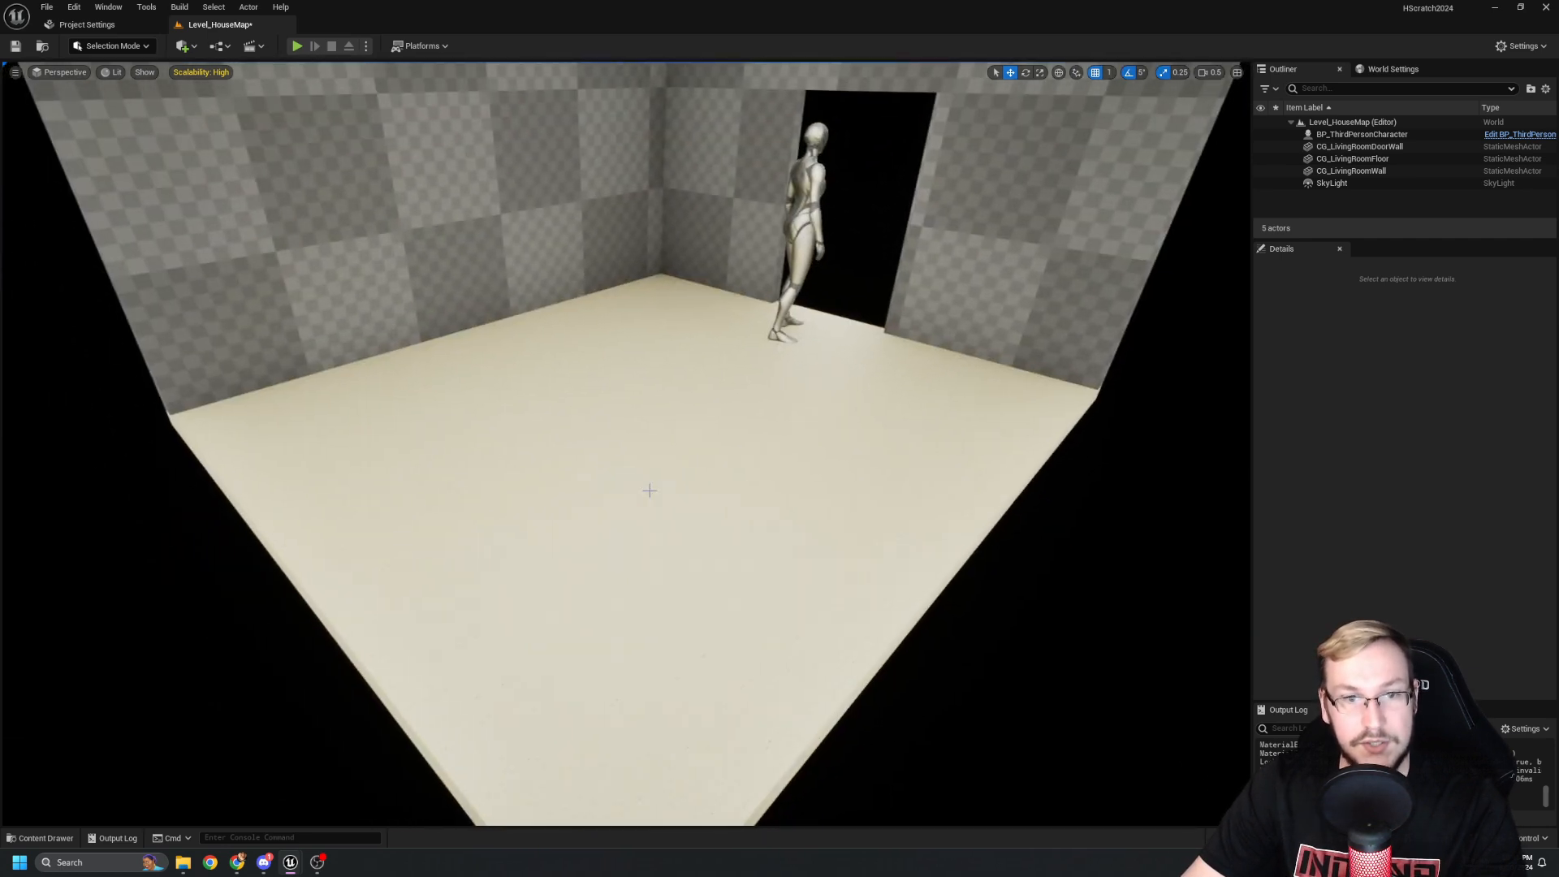
Select the CG_LivingRoomFloor mesh, return to Modeling mode and bring up the UV tools.
{"action": "left_click", "coordinate": [669, 428]}
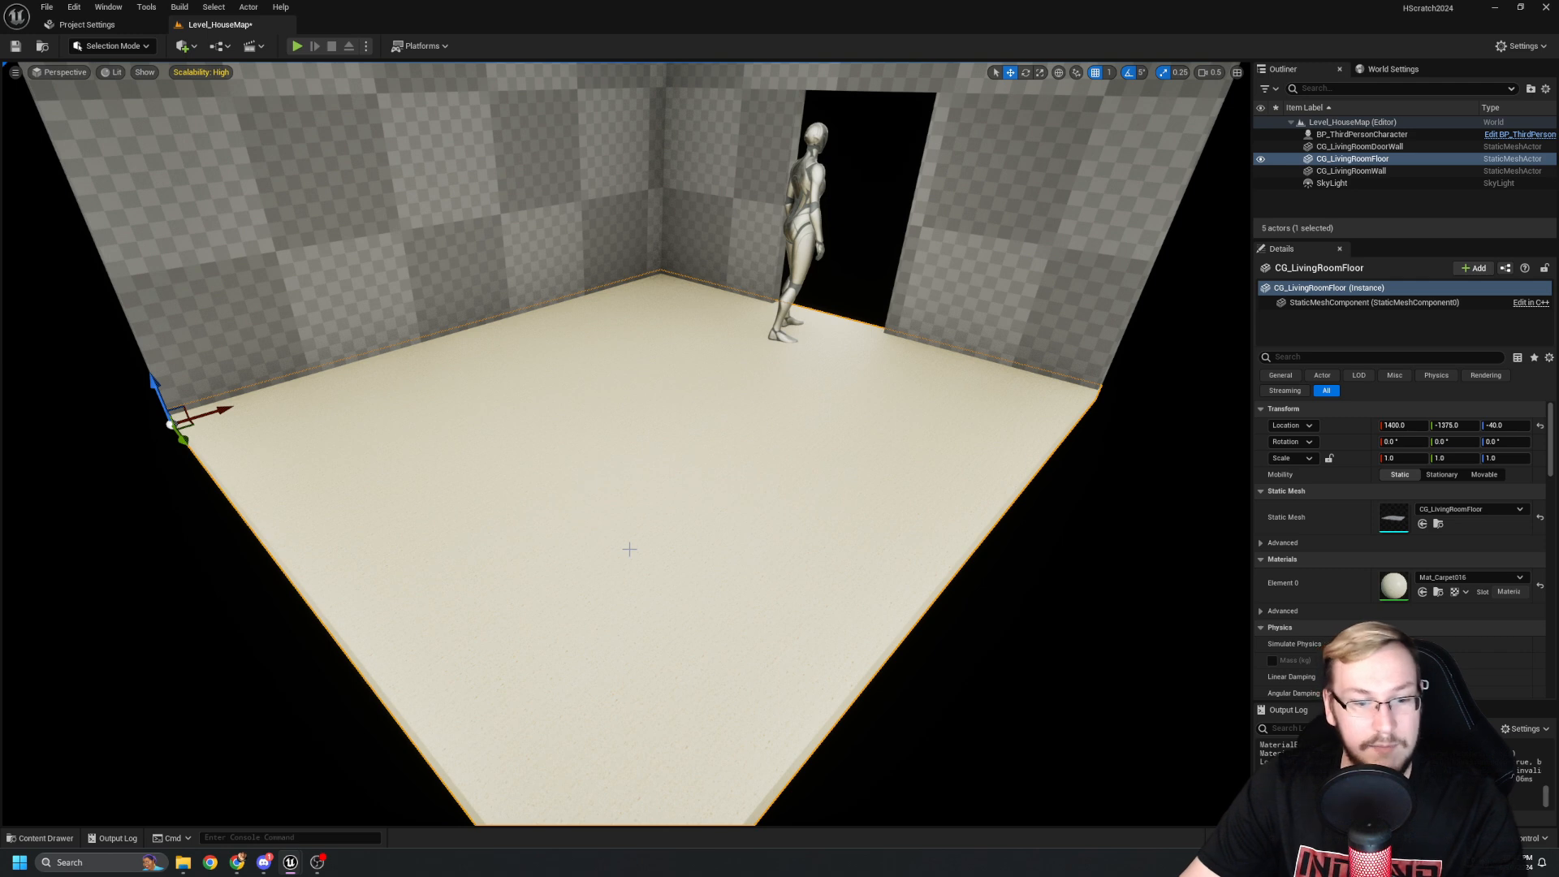
{"action": "key", "text": "shift+5"}
{"action": "mouse_move", "coordinate": [629, 550]}
{"action": "right_mouse_down"}
{"action": "mouse_move", "coordinate": [654, 560]}
{"action": "mouse_move", "coordinate": [637, 536]}
{"action": "right_mouse_up"}
{"action": "key", "text": "w"}
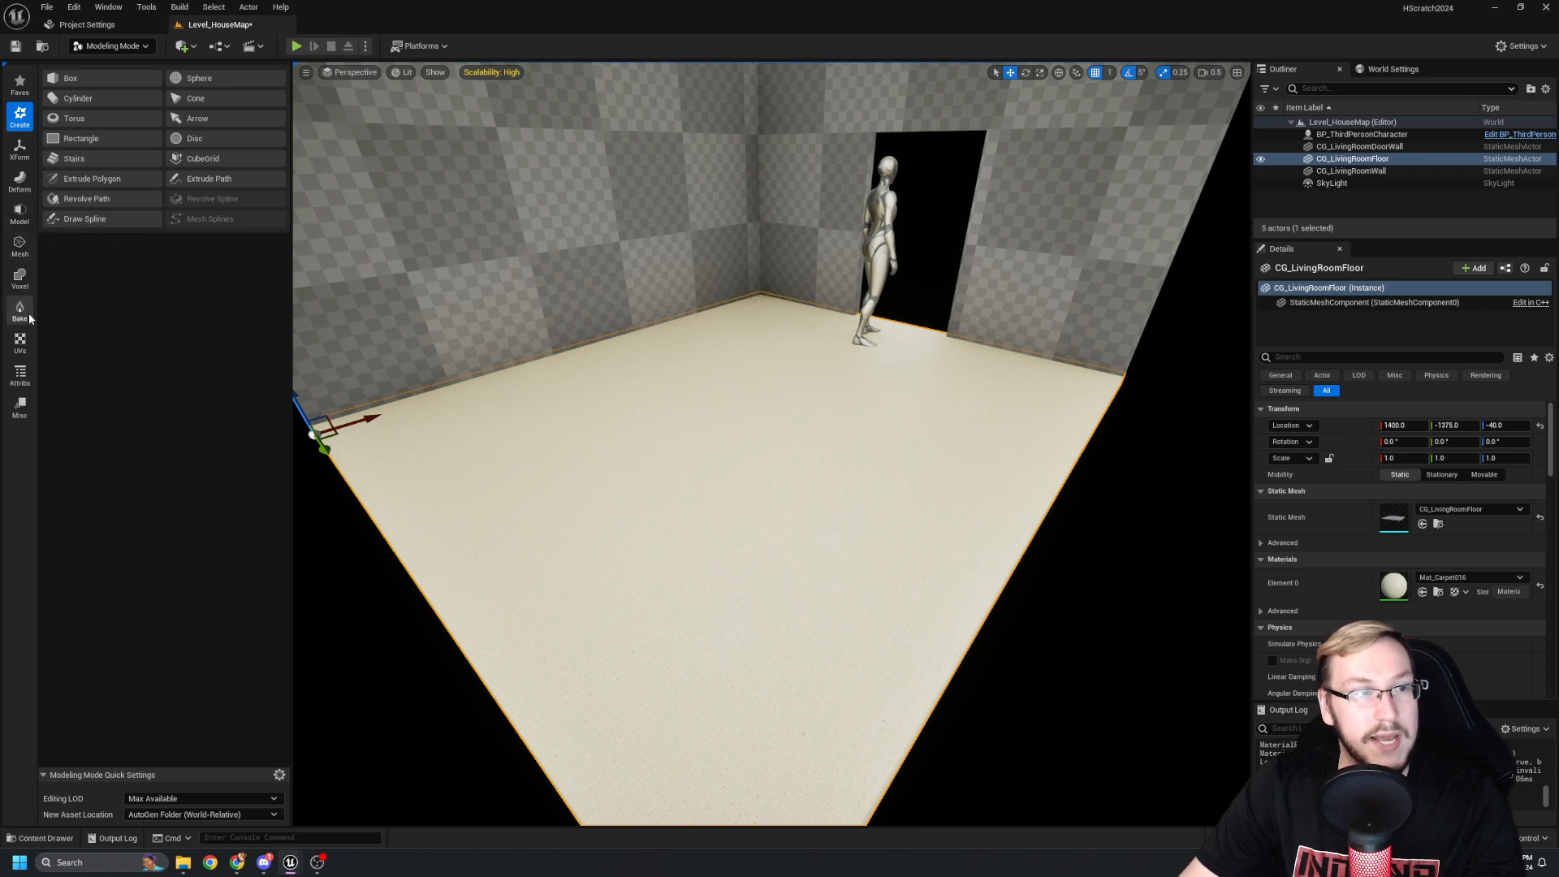
{"action": "left_click", "coordinate": [22, 346]}
{"action": "mouse_move", "coordinate": [448, 393]}
{"action": "right_mouse_down"}
{"action": "mouse_move", "coordinate": [510, 392]}
{"action": "mouse_move", "coordinate": [448, 393]}
{"action": "right_mouse_up"}
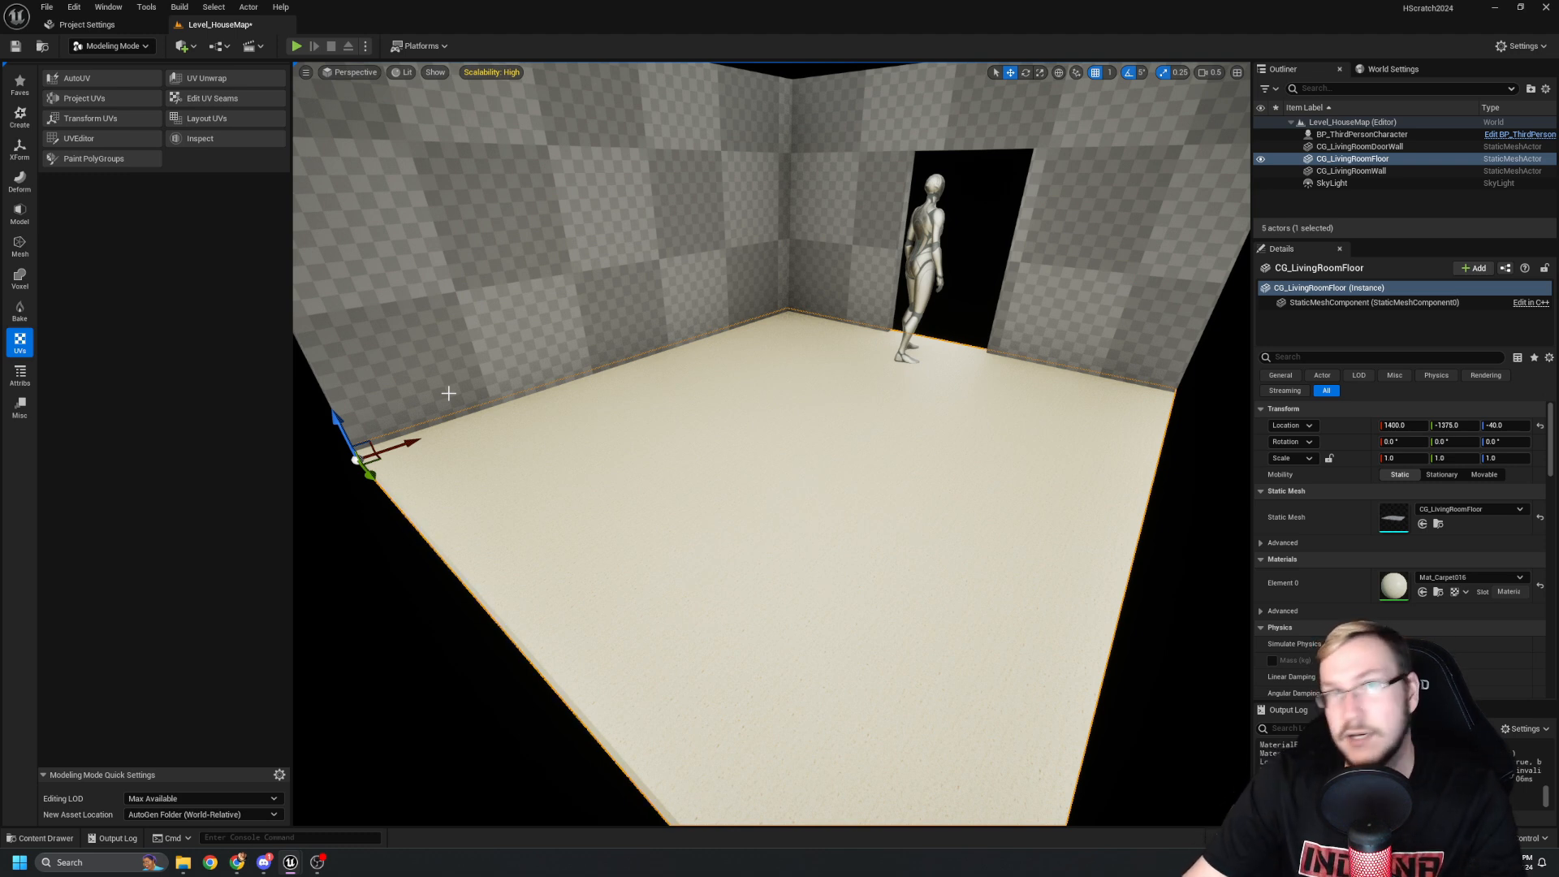
{"action": "right_click_drag", "start_coordinate": [412, 344], "coordinate": [453, 352]}
{"action": "right_click_drag", "start_coordinate": [376, 209], "coordinate": [404, 293]}
{"action": "key", "text": "w"}
{"action": "key", "text": "f"}
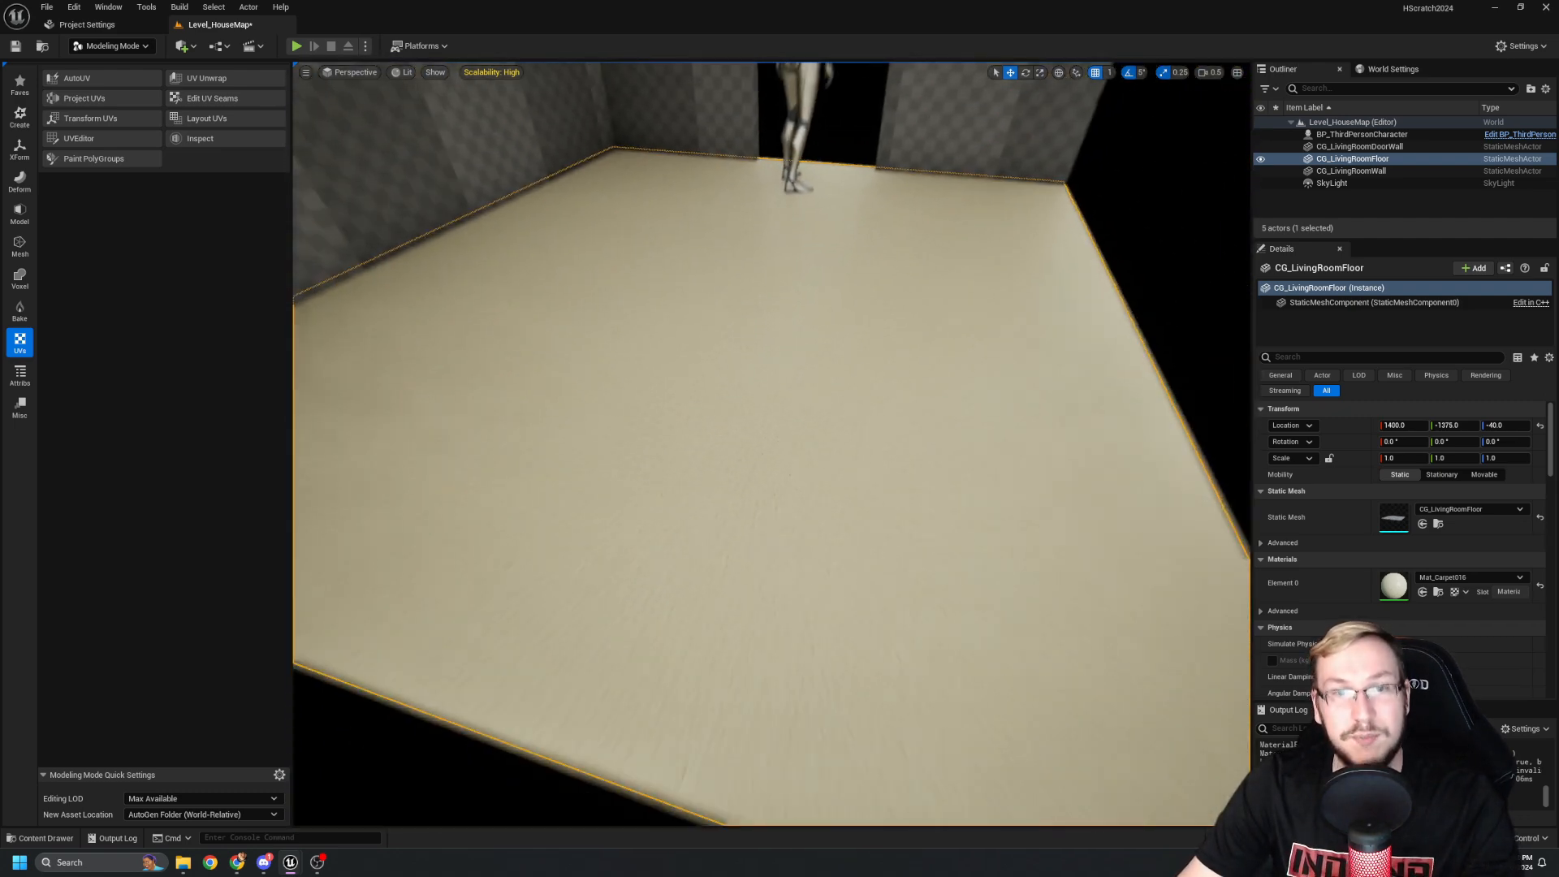
{"action": "key", "text": "w"}
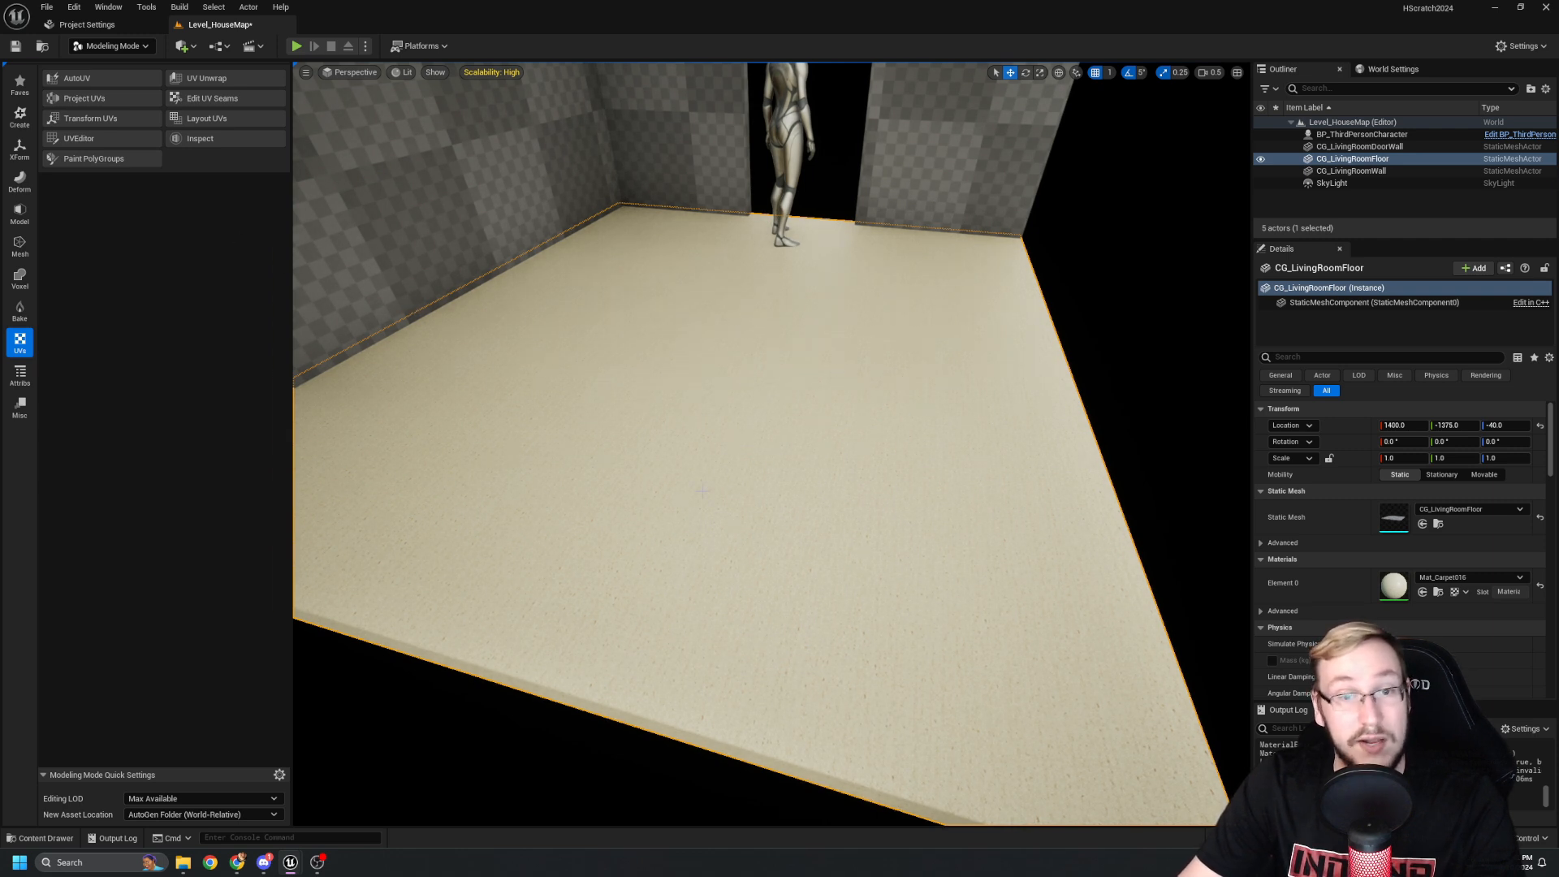
Start Project UVs on the living room floor and set the projection type to Box.
{"action": "left_click", "coordinate": [89, 100]}
{"action": "right_click_drag", "start_coordinate": [771, 443], "coordinate": [512, 410]}
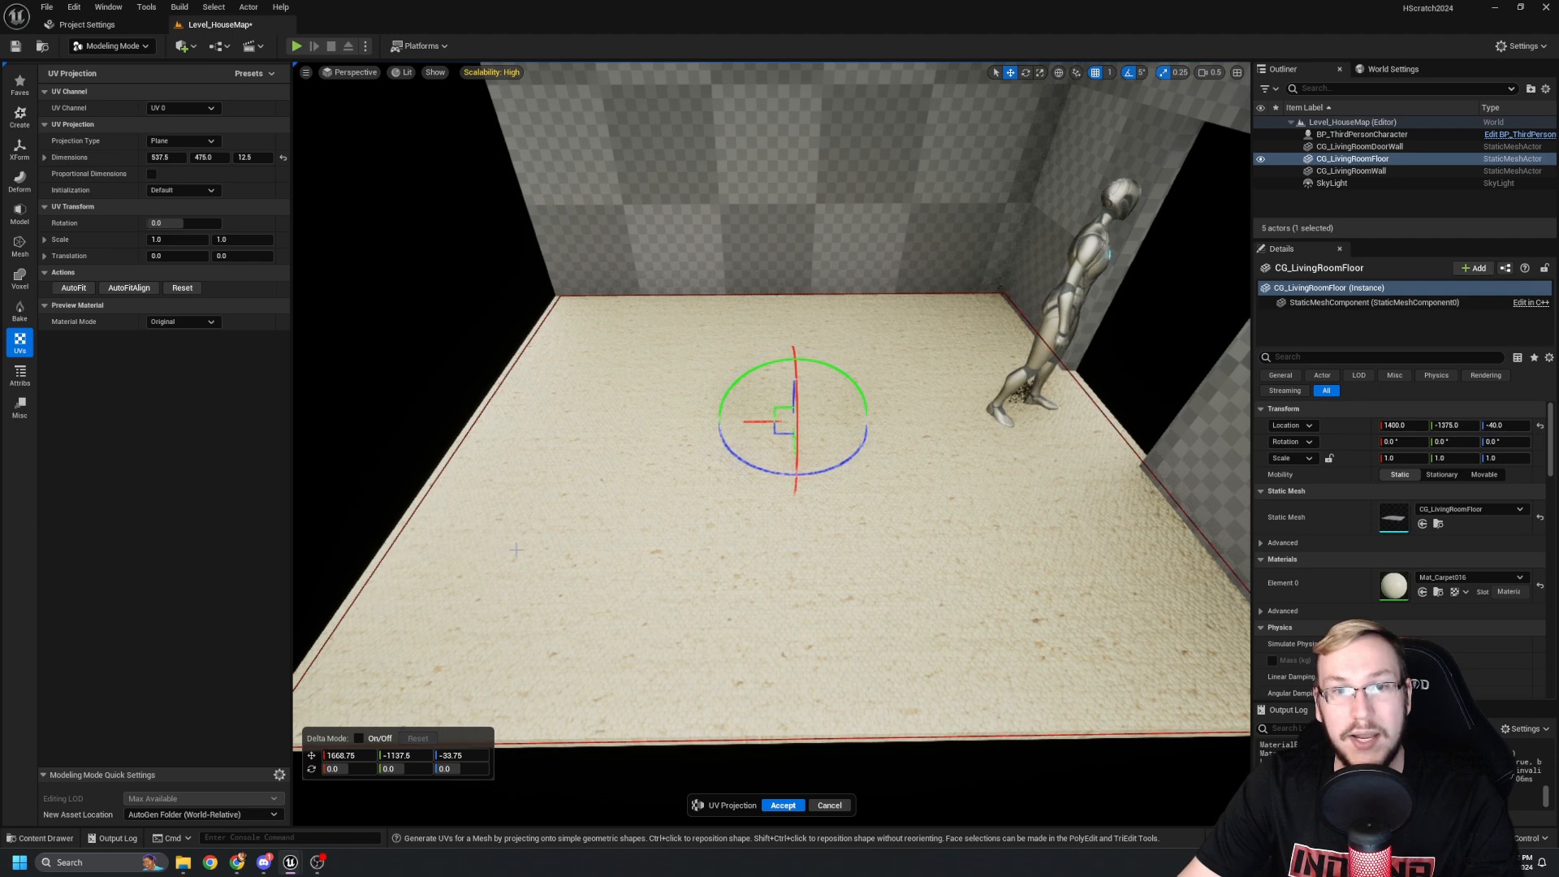
{"action": "right_click_drag", "start_coordinate": [516, 550], "coordinate": [763, 519]}
{"action": "key", "text": "a"}
{"action": "right_click_drag", "start_coordinate": [575, 516], "coordinate": [651, 515]}
{"action": "key", "text": "d"}
{"action": "key", "text": "a"}
{"action": "key", "text": "s"}
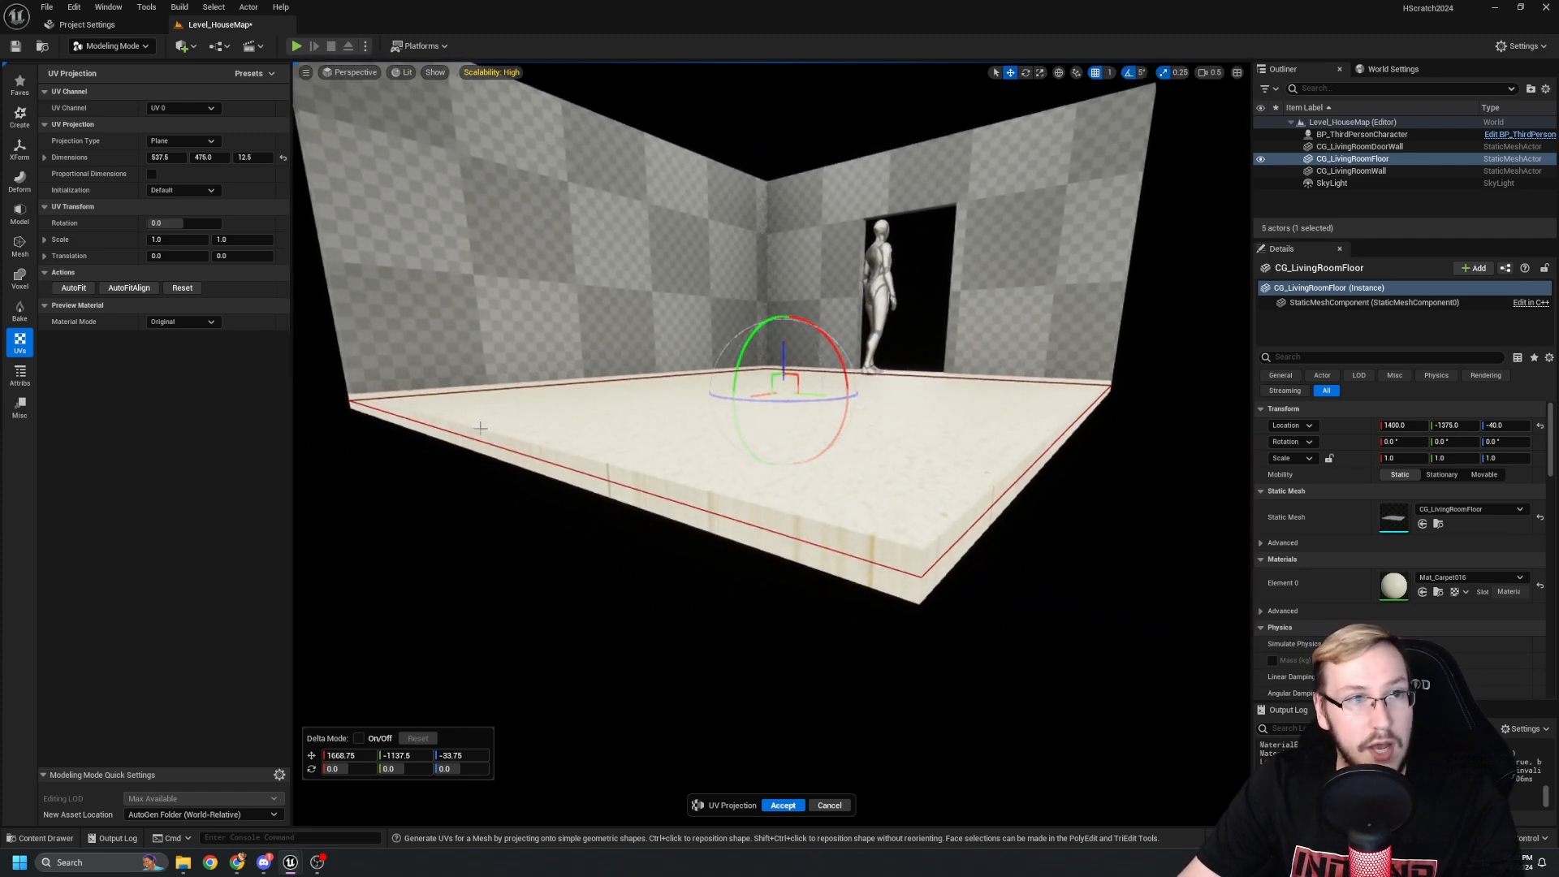
{"action": "left_click", "coordinate": [195, 139]}
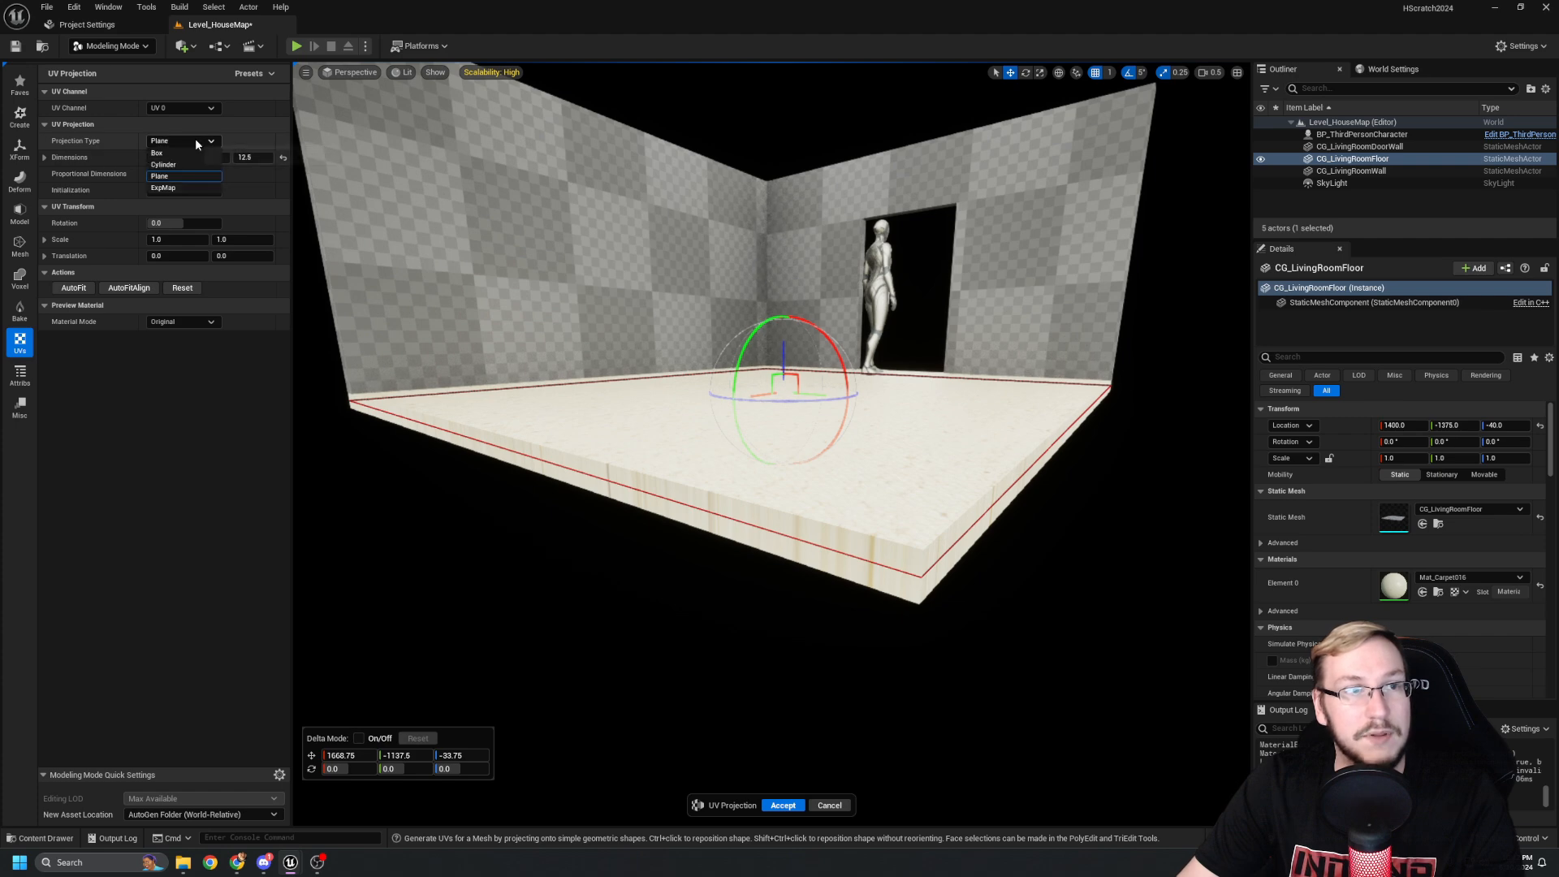
{"action": "left_click", "coordinate": [159, 153]}
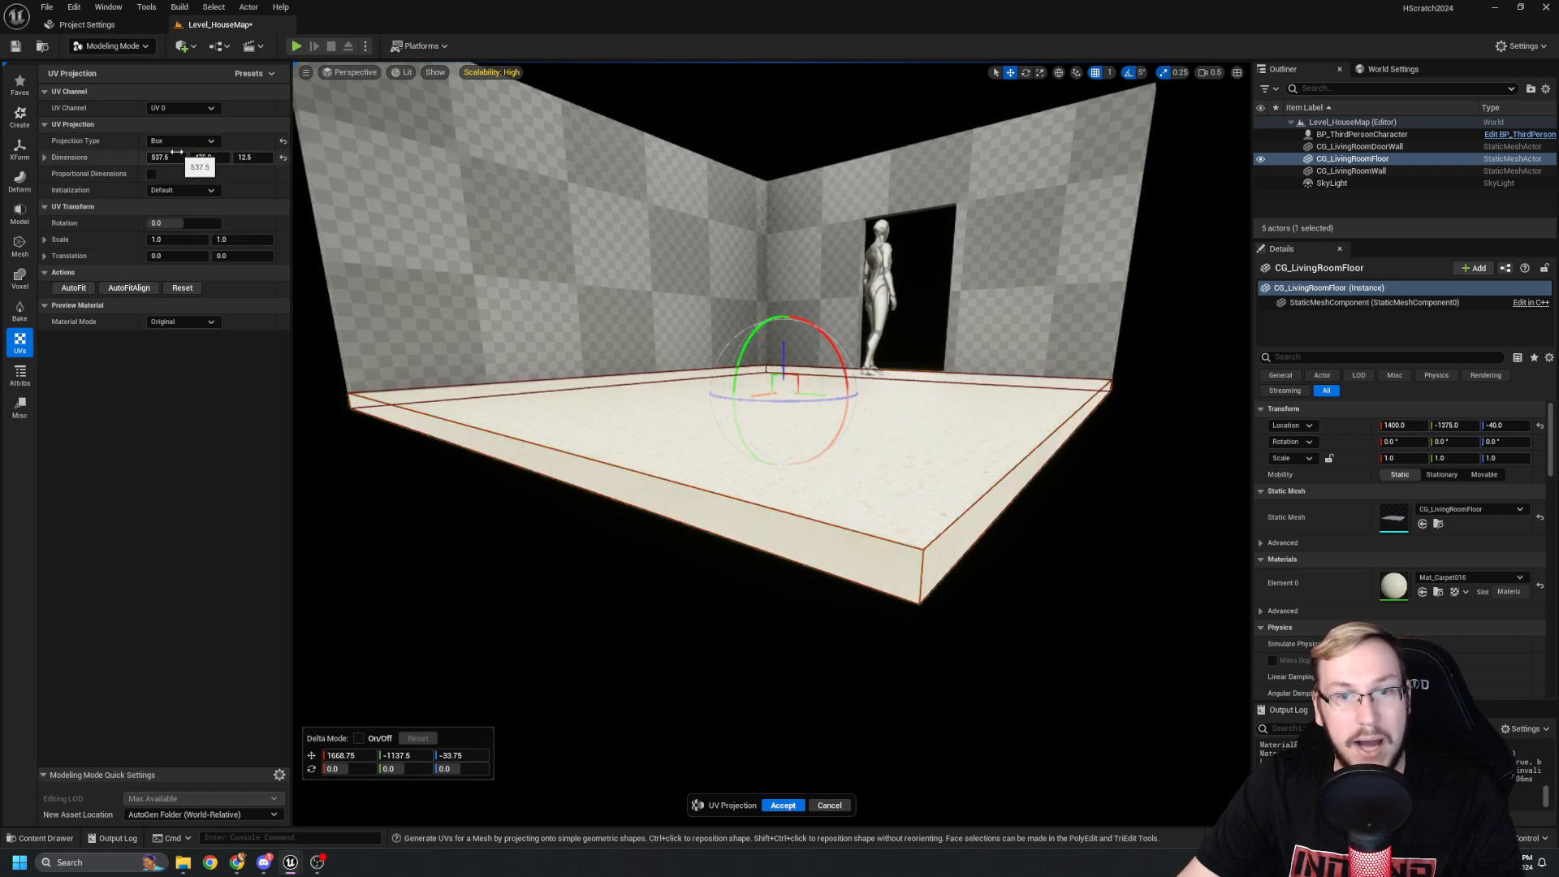
Examine the box-projected carpet on the floor's top surface and side faces.
{"action": "right_click_drag", "start_coordinate": [894, 555], "coordinate": [860, 601]}
{"action": "key", "text": "w"}
{"action": "key", "text": "e"}
{"action": "key", "text": "w"}
{"action": "right_click_drag", "start_coordinate": [741, 474], "coordinate": [869, 467]}
{"action": "key", "text": "s"}
{"action": "key", "text": "s"}
{"action": "key", "text": "w"}
{"action": "key", "text": "a"}
{"action": "key", "text": "d"}
{"action": "right_click_drag", "start_coordinate": [699, 415], "coordinate": [580, 405]}
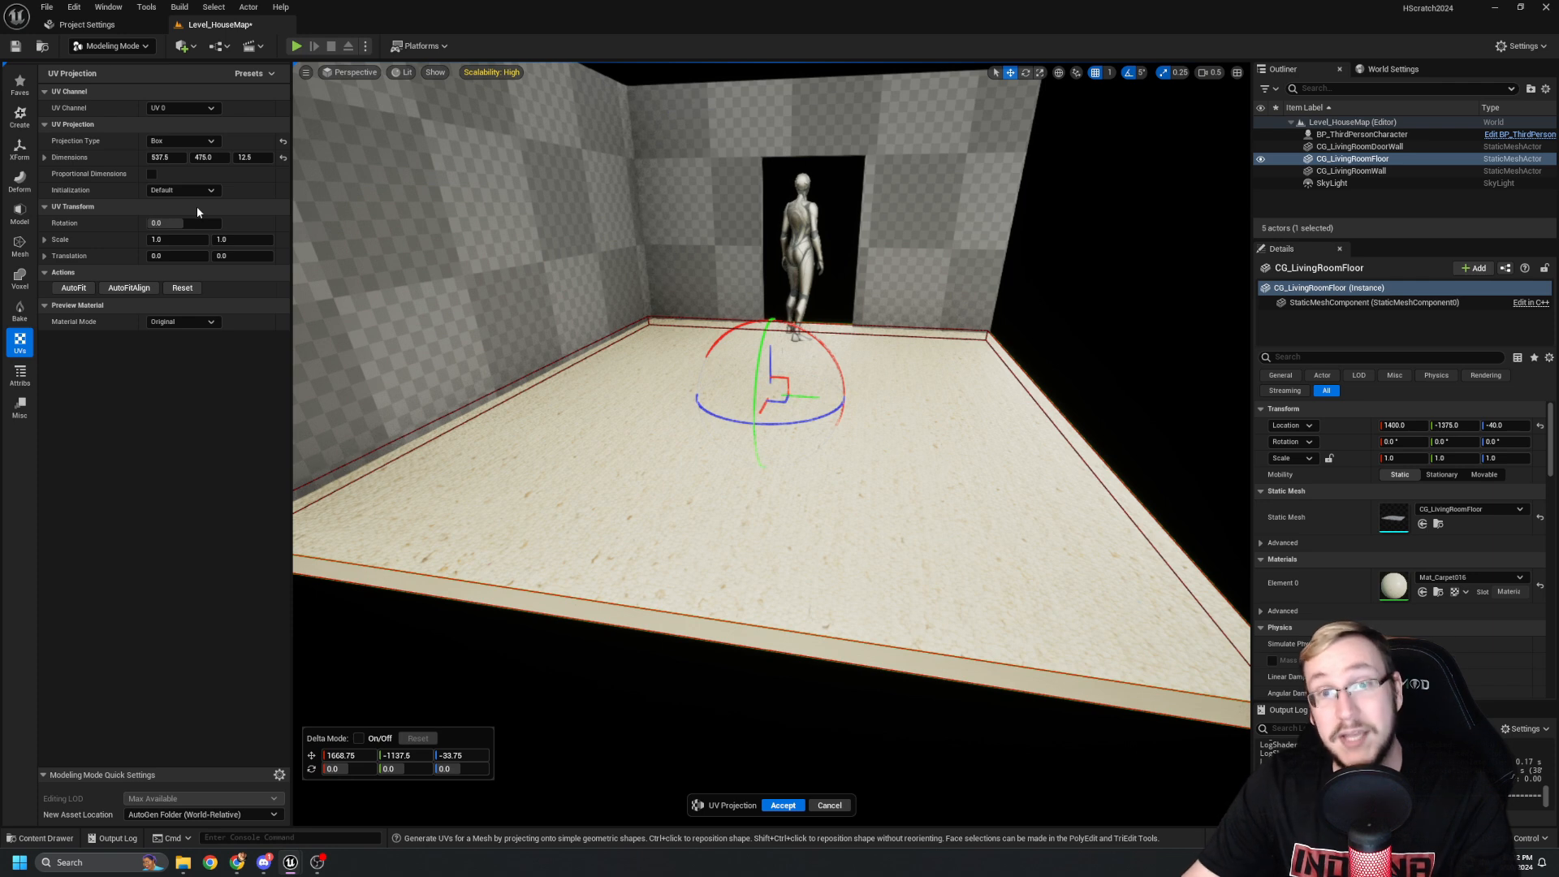
{"action": "right_click_drag", "start_coordinate": [605, 423], "coordinate": [570, 428]}
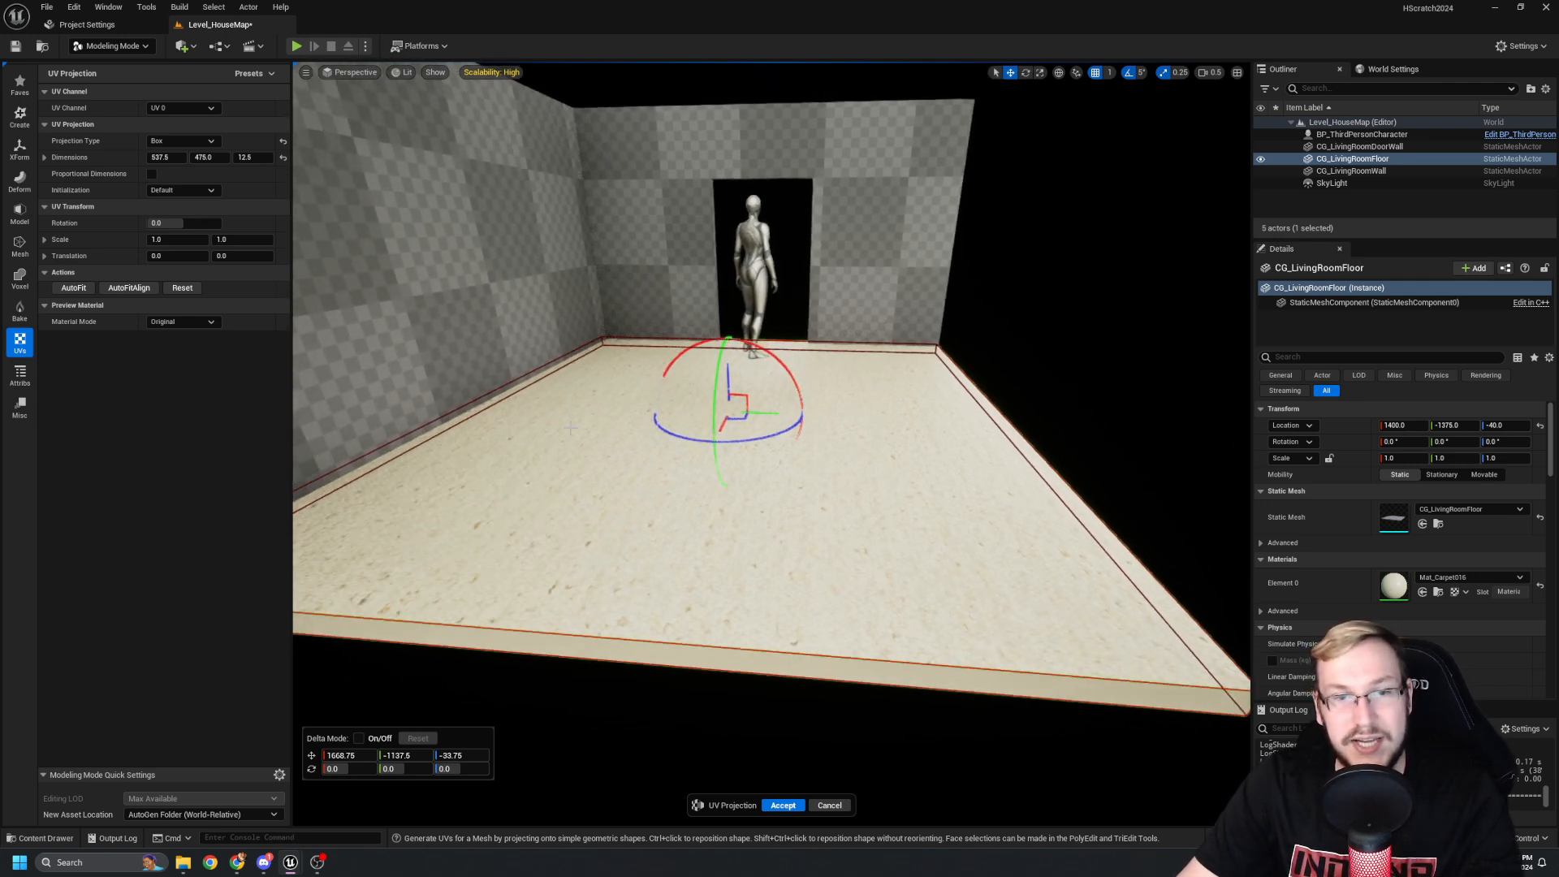
Try box projection dimensions of 500, 500 and 500 for the floor's UVs.
{"action": "key", "text": "ctrl+space"}
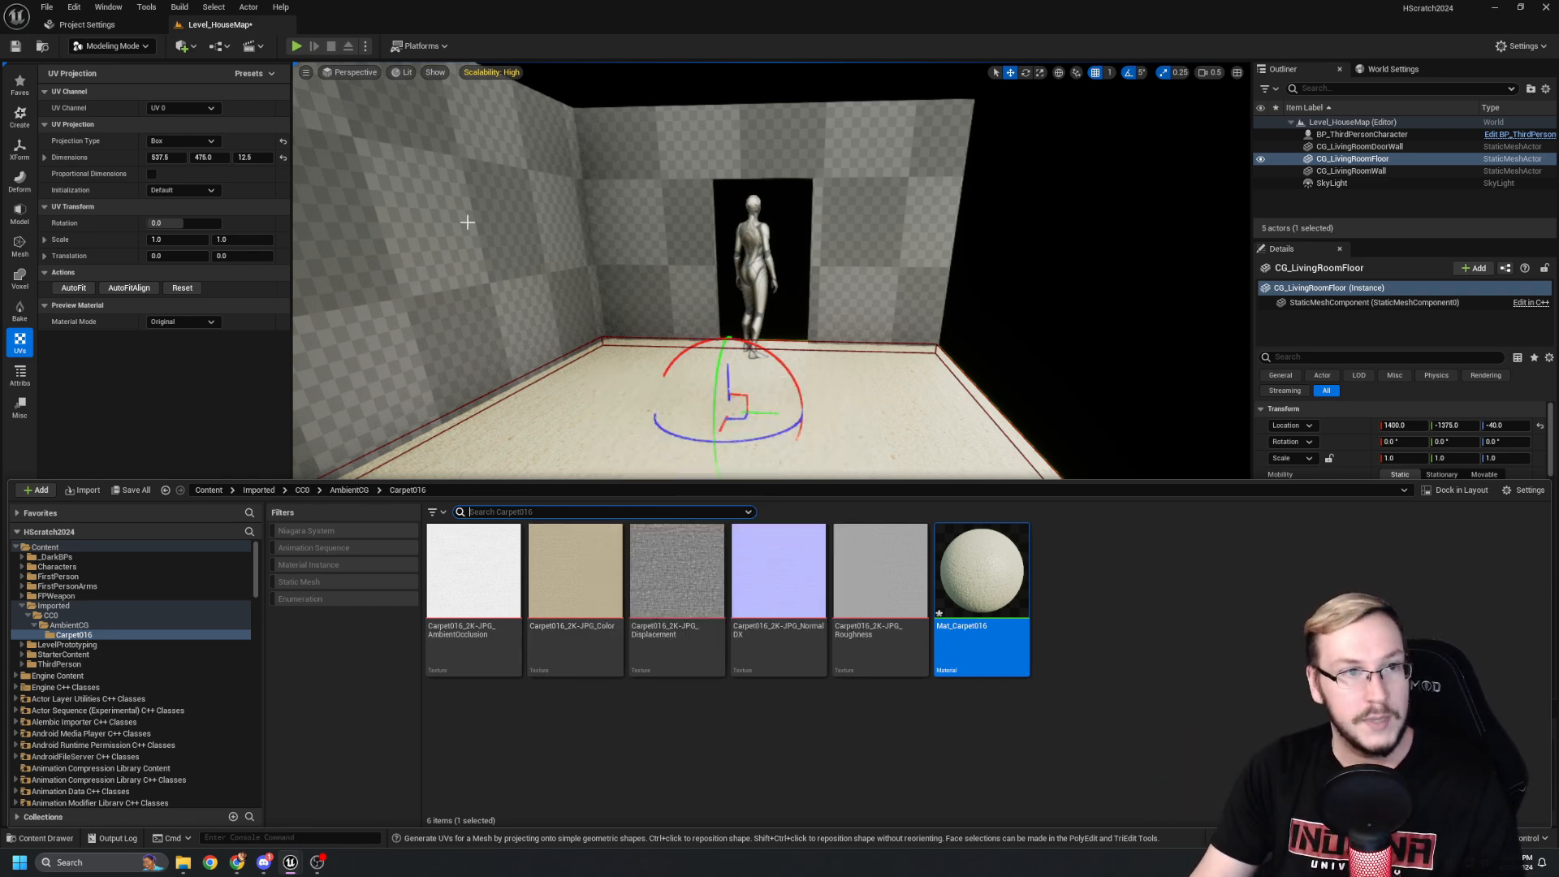
{"action": "left_click", "coordinate": [326, 214]}
{"action": "left_click", "coordinate": [154, 156]}
{"action": "type", "text": "500"}
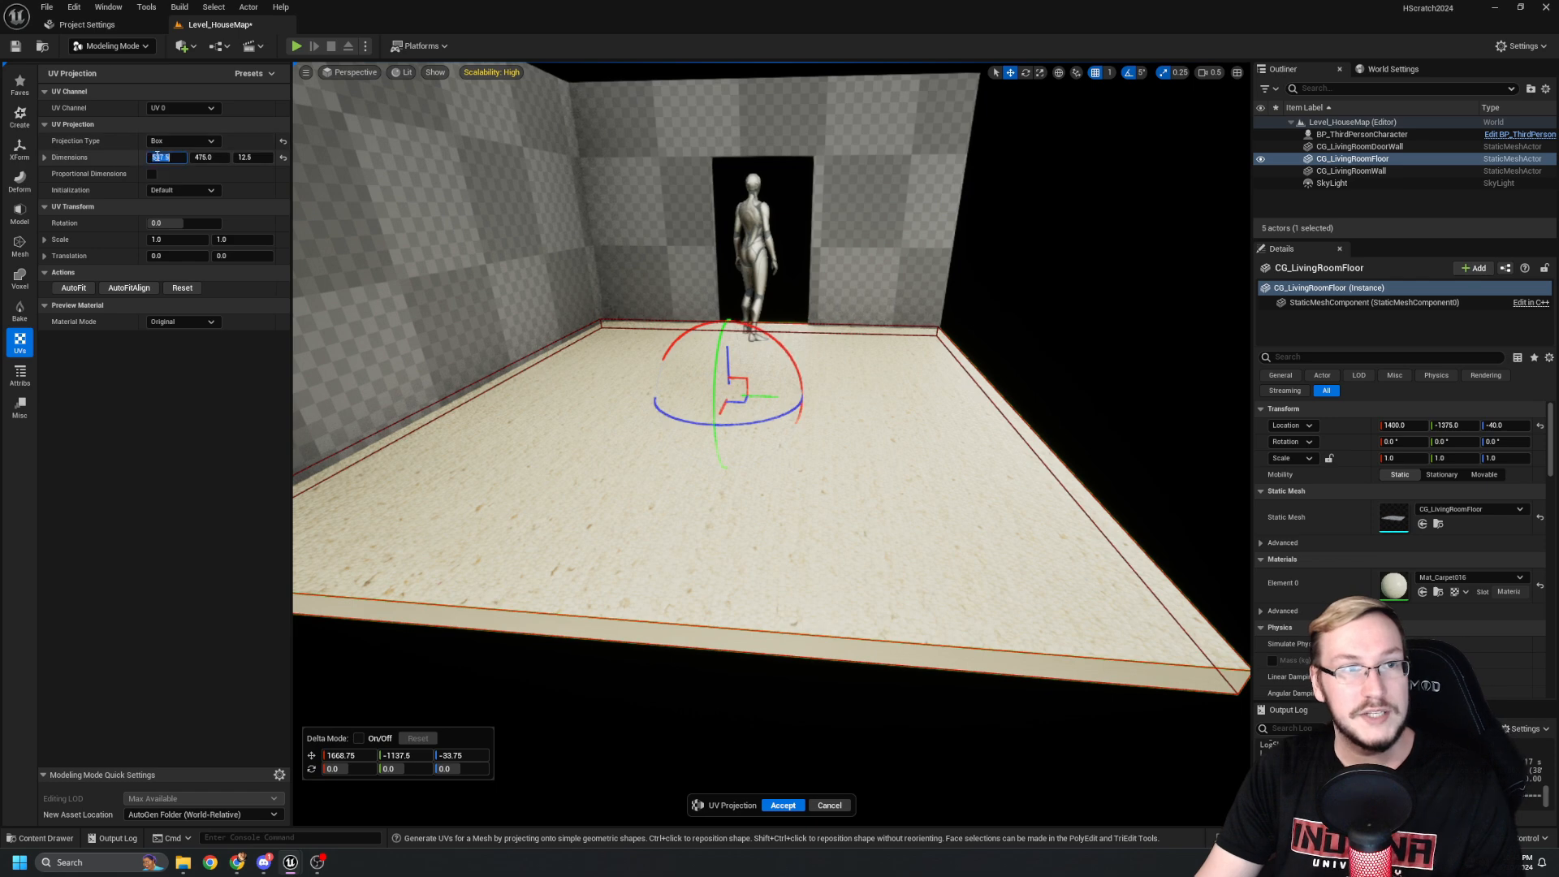
{"action": "key", "text": "Tab"}
{"action": "type", "text": "500"}
{"action": "key", "text": "Tab"}
{"action": "type", "text": "500"}
{"action": "key", "text": "Return"}
Examine the carpet texture's scale across the floor and near the character with the 500-unit projection.
{"action": "key", "text": "s"}
{"action": "key", "text": "d"}
{"action": "right_click_drag", "start_coordinate": [771, 443], "coordinate": [618, 526]}
{"action": "key", "text": "d"}
{"action": "key", "text": "a"}
{"action": "key", "text": "w"}
{"action": "scroll", "coordinate": [513, 451], "scroll_direction": "up", "scroll_amount": 1}
{"action": "key", "text": "a"}
{"action": "key", "text": "a"}
{"action": "key", "text": "w"}
{"action": "key", "text": "a"}
{"action": "key", "text": "d"}
{"action": "key", "text": "d"}
{"action": "key", "text": "w"}
{"action": "key", "text": "s"}
{"action": "key", "text": "d"}
{"action": "right_click_drag", "start_coordinate": [581, 283], "coordinate": [532, 241]}
{"action": "key", "text": "q"}
{"action": "key", "text": "a"}
Try box projection dimensions of 300, 300 and 300 and check the carpet's scale beside the character's feet.
{"action": "left_click", "coordinate": [162, 158]}
{"action": "type", "text": "300"}
{"action": "key", "text": "Tab"}
{"action": "type", "text": "300"}
{"action": "key", "text": "Tab"}
{"action": "type", "text": "300"}
{"action": "key", "text": "Return"}
{"action": "key", "text": "w"}
{"action": "right_click_drag", "start_coordinate": [500, 195], "coordinate": [547, 241]}
{"action": "key", "text": "a"}
{"action": "key", "text": "a"}
{"action": "key", "text": "w"}
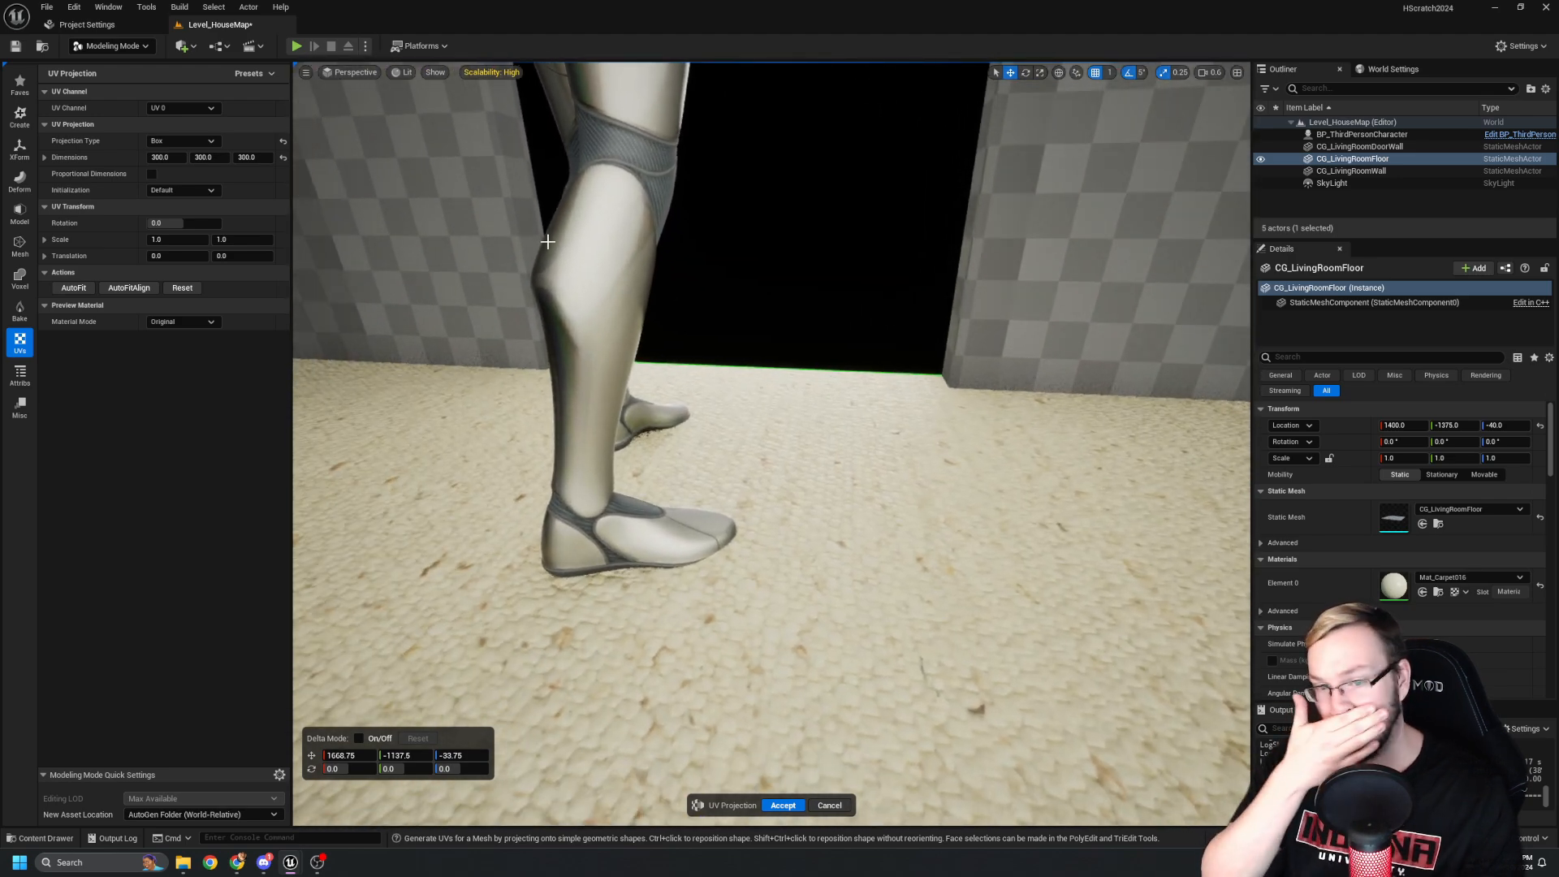
Set the floor's box projection dimensions to 250, 250 and 250.
{"action": "left_click", "coordinate": [167, 157]}
{"action": "type", "text": "250"}
{"action": "key", "text": "Tab"}
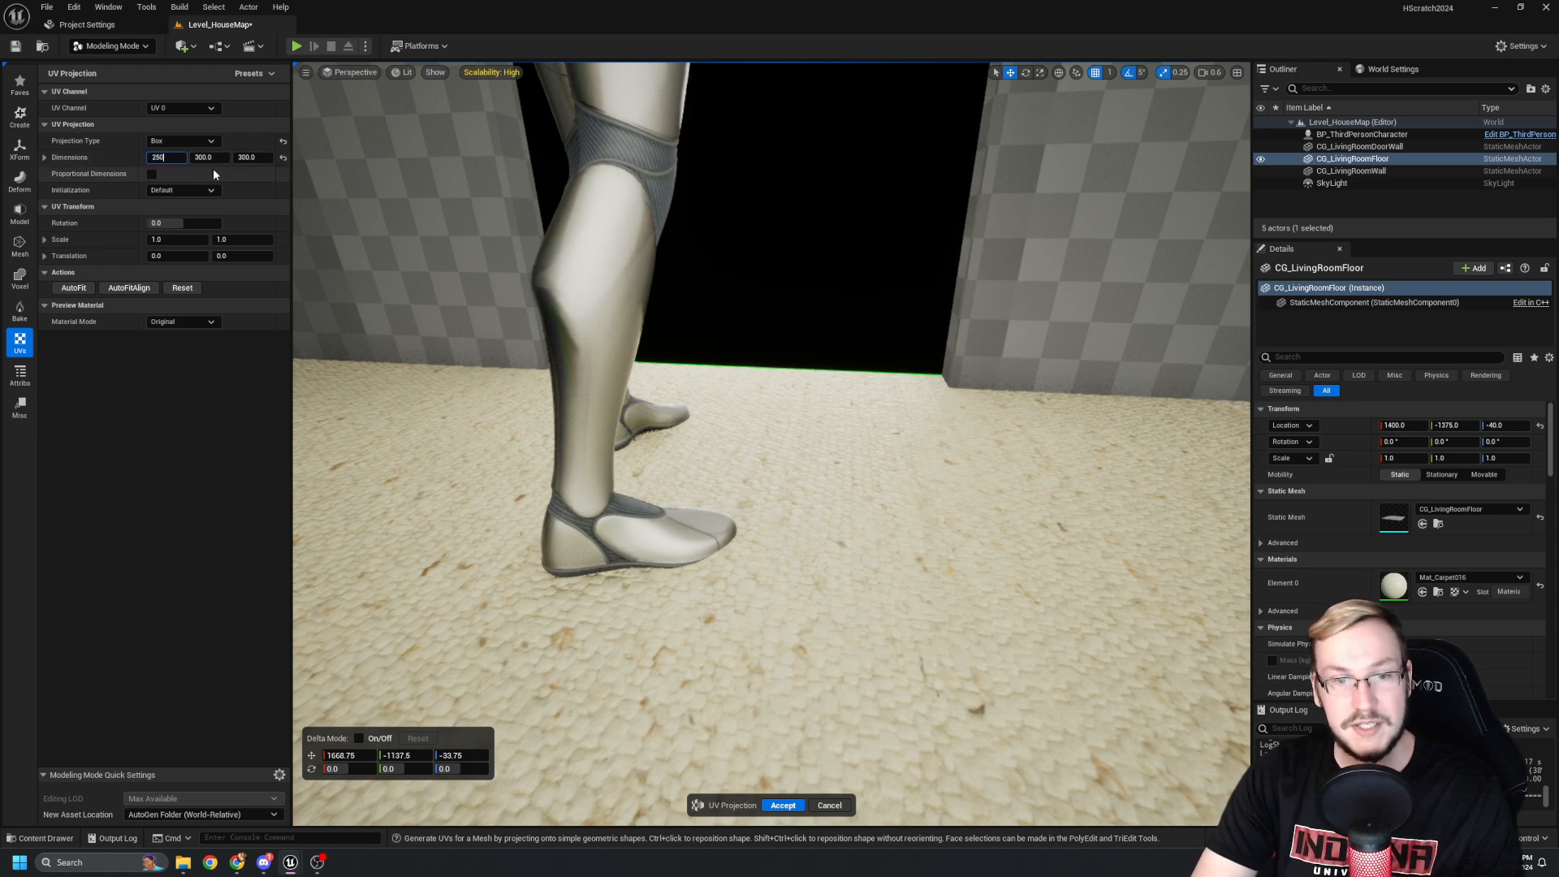
{"action": "type", "text": "250"}
{"action": "key", "text": "Tab"}
{"action": "type", "text": "250"}
{"action": "key", "text": "Return"}
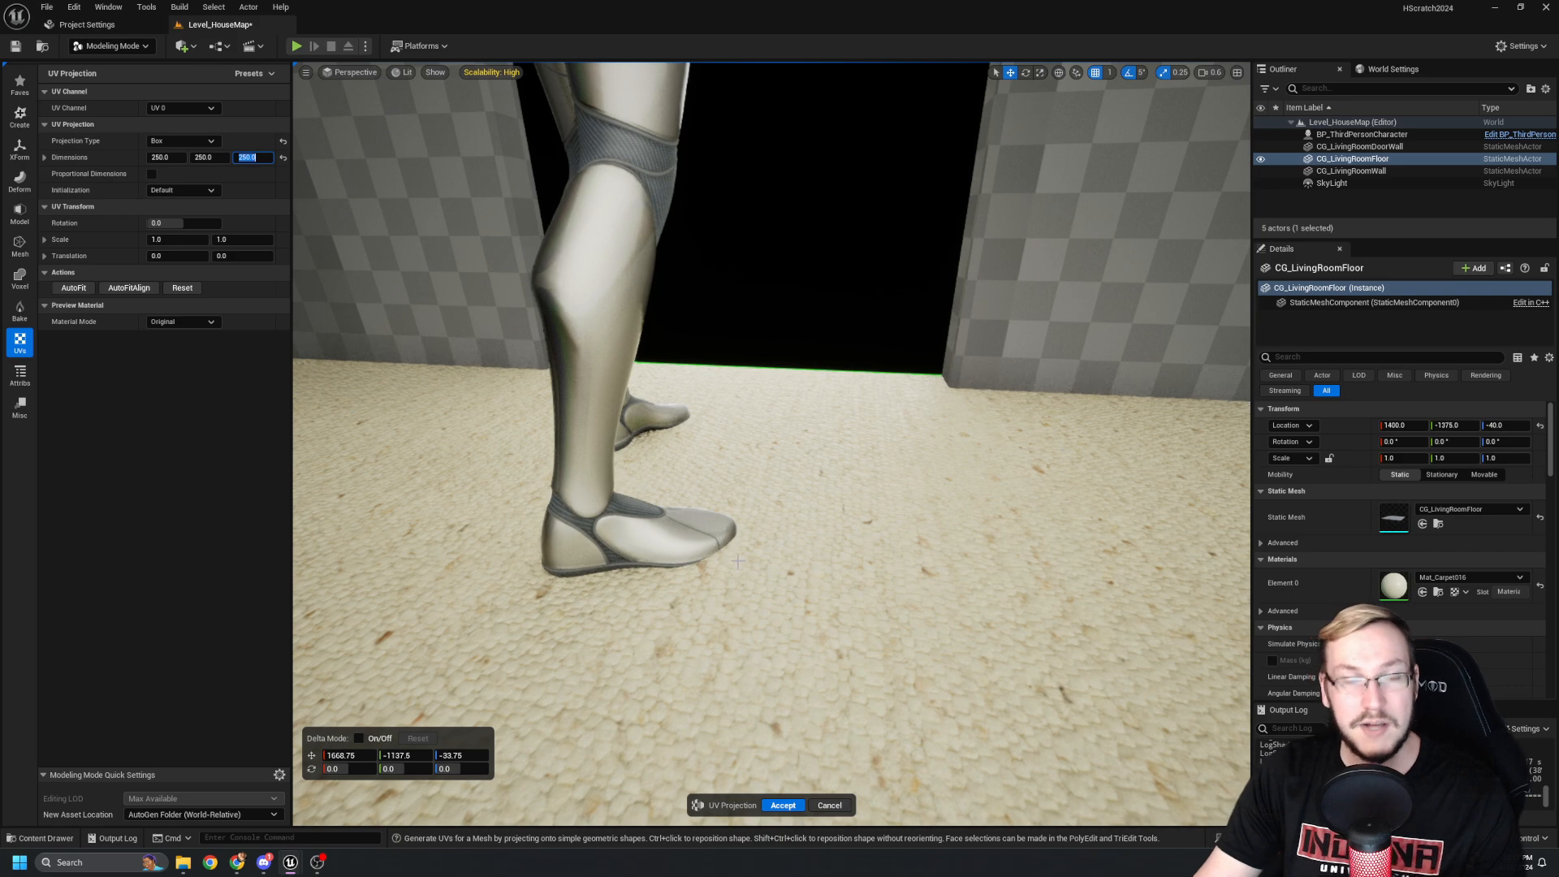
Examine the carpet's scale and continuity on the floor's outer edges and across the room.
{"action": "right_click_drag", "start_coordinate": [737, 550], "coordinate": [885, 475]}
{"action": "key", "text": "s"}
{"action": "key", "text": "w"}
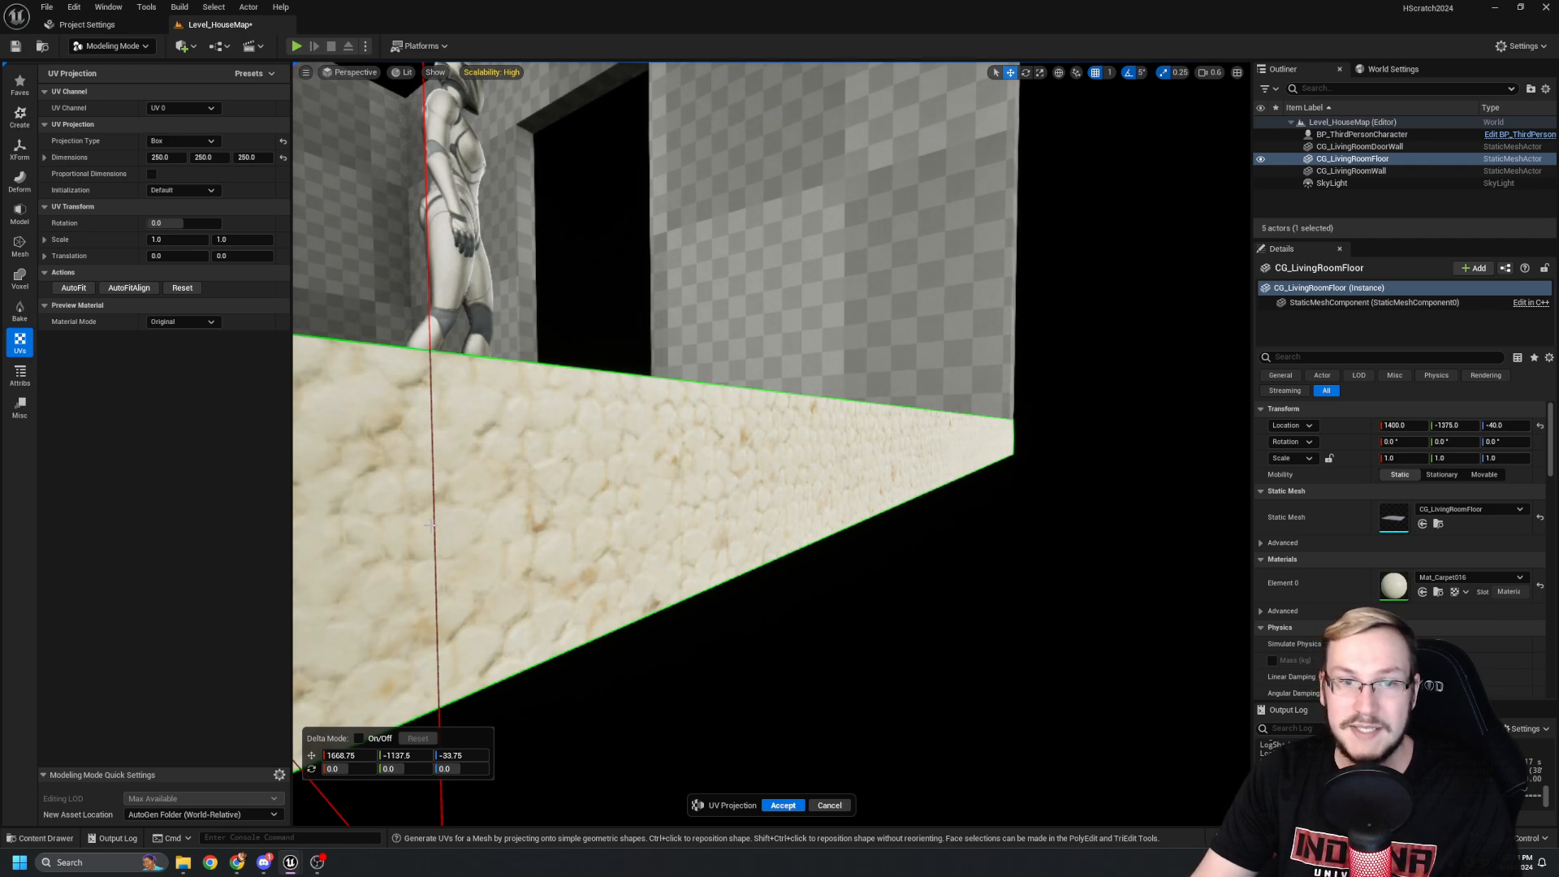
{"action": "right_click_drag", "start_coordinate": [561, 495], "coordinate": [560, 592]}
{"action": "key", "text": "e"}
{"action": "right_click_drag", "start_coordinate": [923, 492], "coordinate": [799, 544]}
{"action": "key", "text": "w"}
{"action": "key", "text": "s"}
{"action": "key", "text": "e"}
{"action": "key", "text": "w"}
{"action": "right_click", "coordinate": [802, 554]}
Accept the floor's UV projection, deselect the mesh and save the level.
{"action": "left_click", "coordinate": [786, 806]}
{"action": "right_click_drag", "start_coordinate": [763, 670], "coordinate": [787, 696]}
{"action": "key", "text": "Escape"}
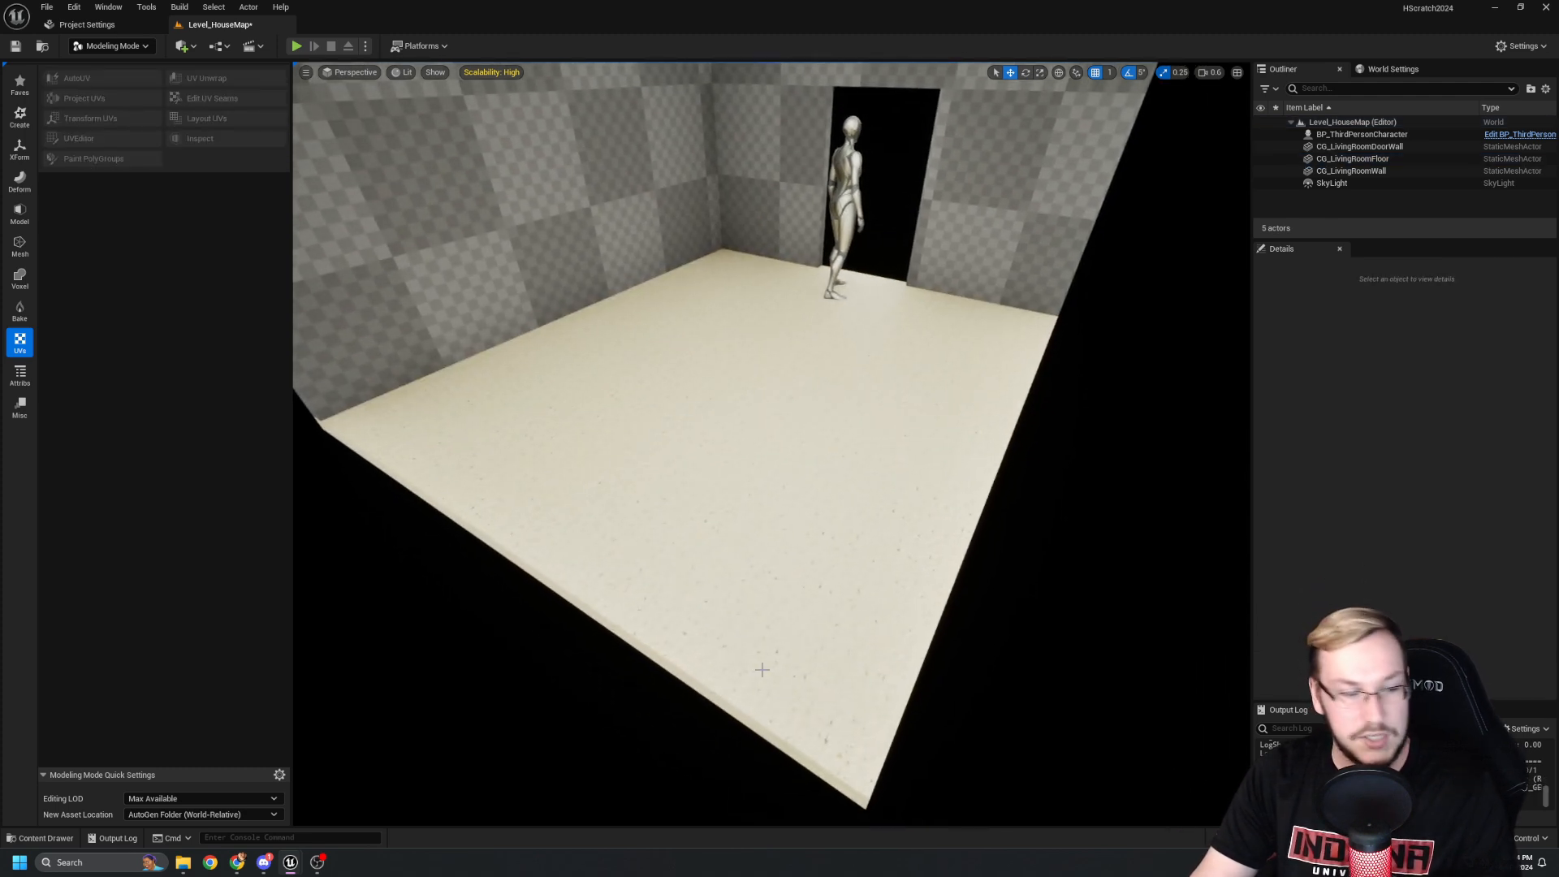
{"action": "key", "text": "ctrl+s"}
{"action": "scroll", "coordinate": [753, 650], "scroll_direction": "down", "scroll_amount": 3}
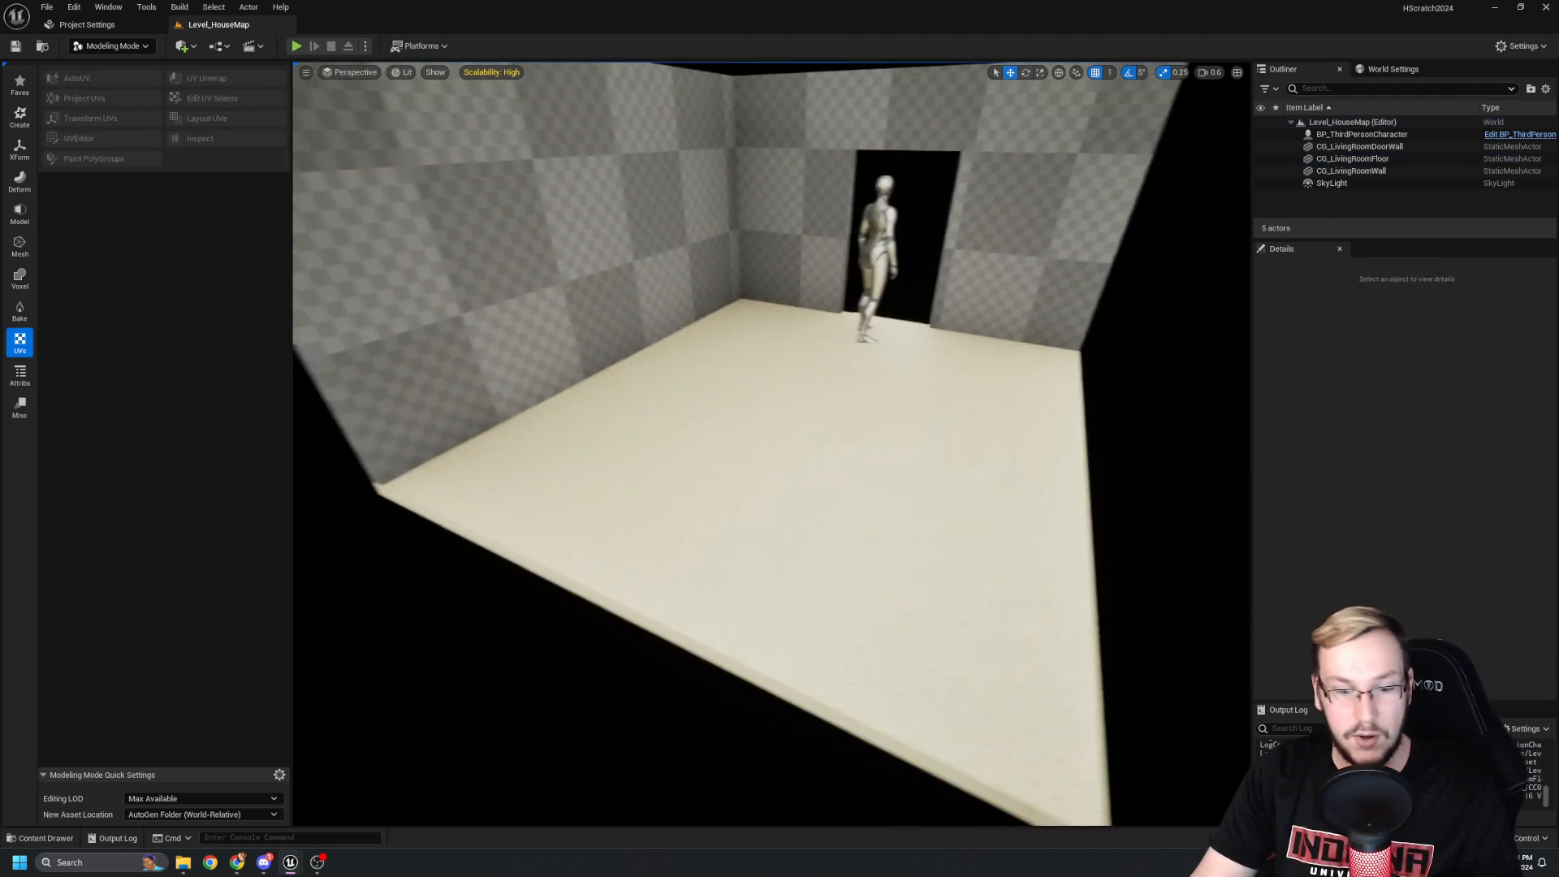
{"action": "scroll", "coordinate": [753, 649], "scroll_direction": "down", "scroll_amount": 2}
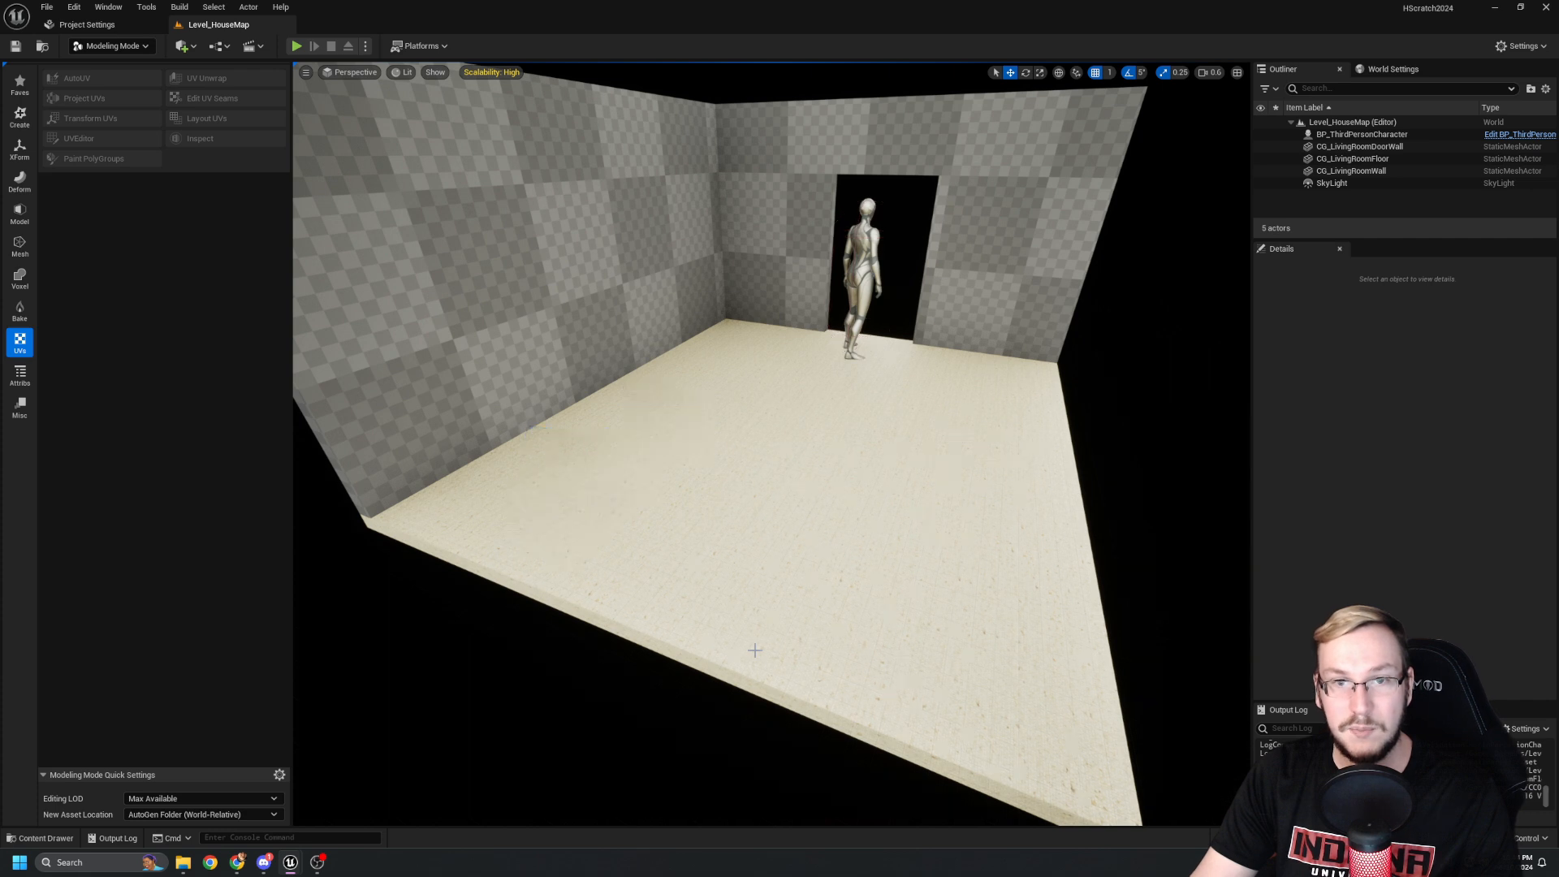